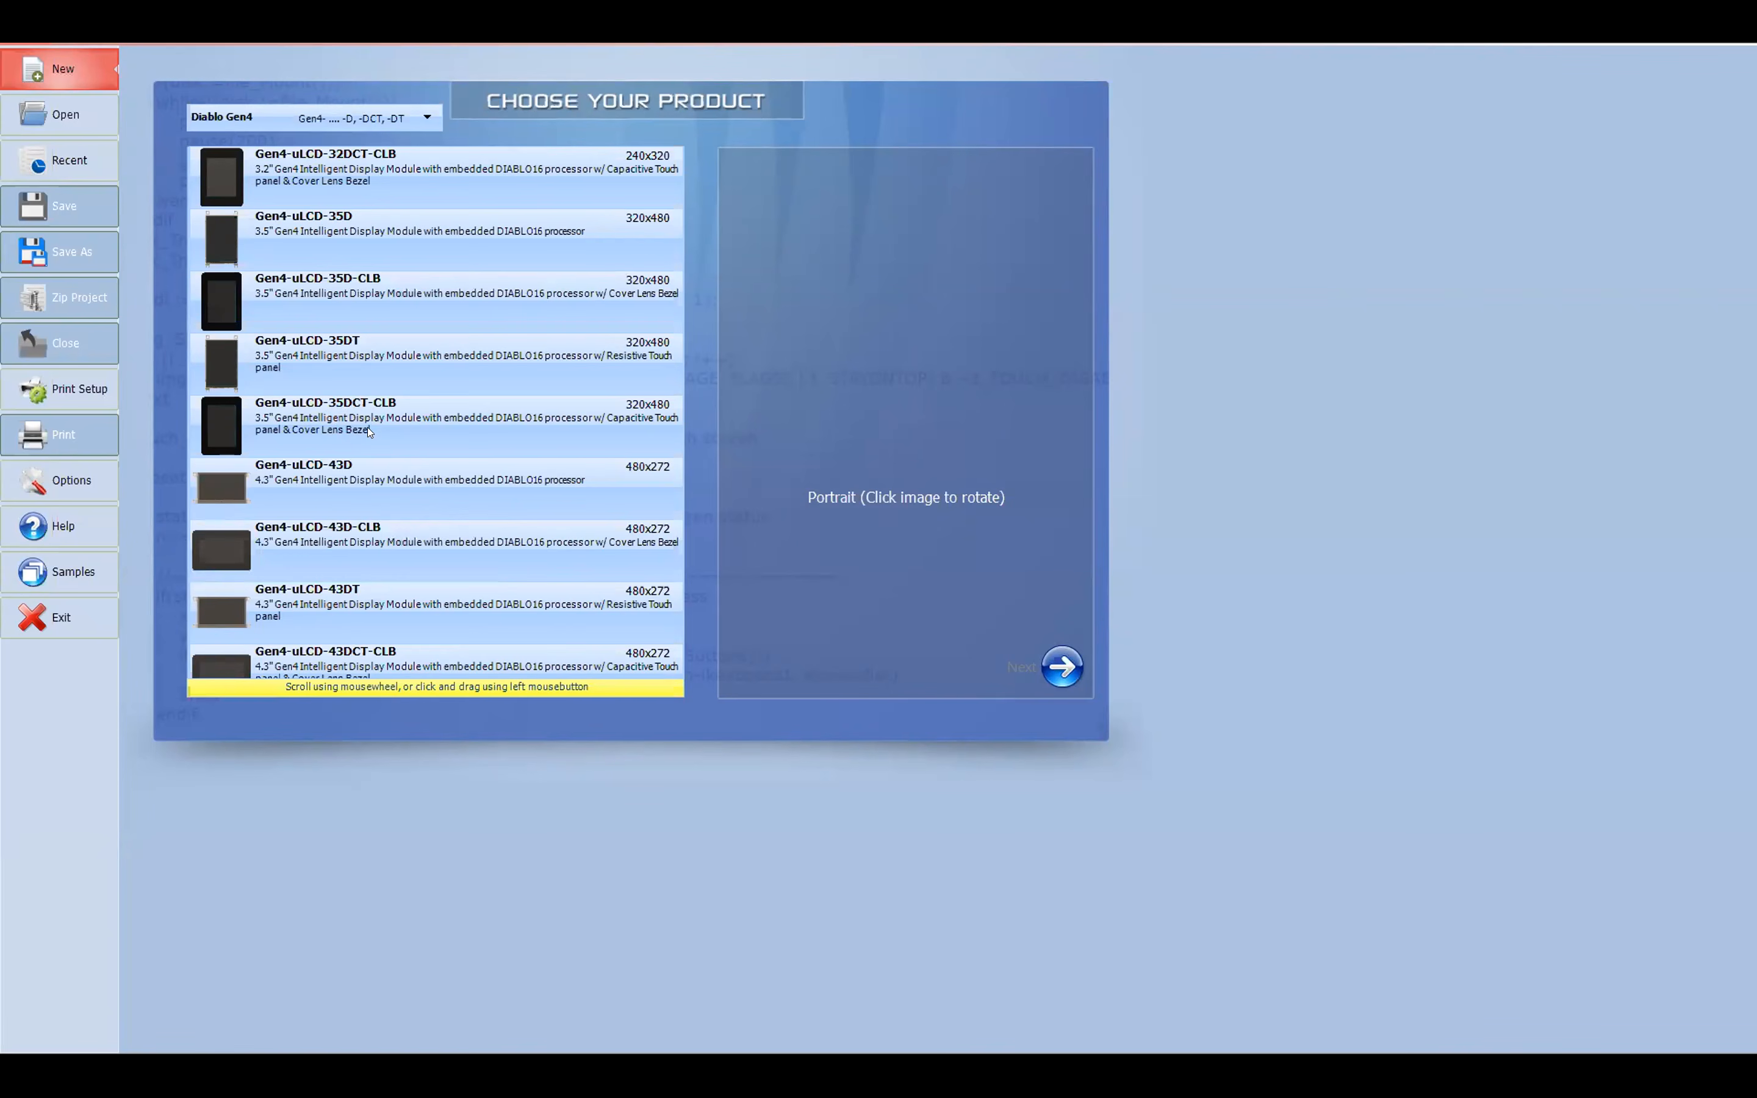
Step: Create a ViSi Genie project for the Gen4-uLCD-35DCT-CLB display in Landscape orientation
{"action": "left_click", "coordinate": [587, 445]}
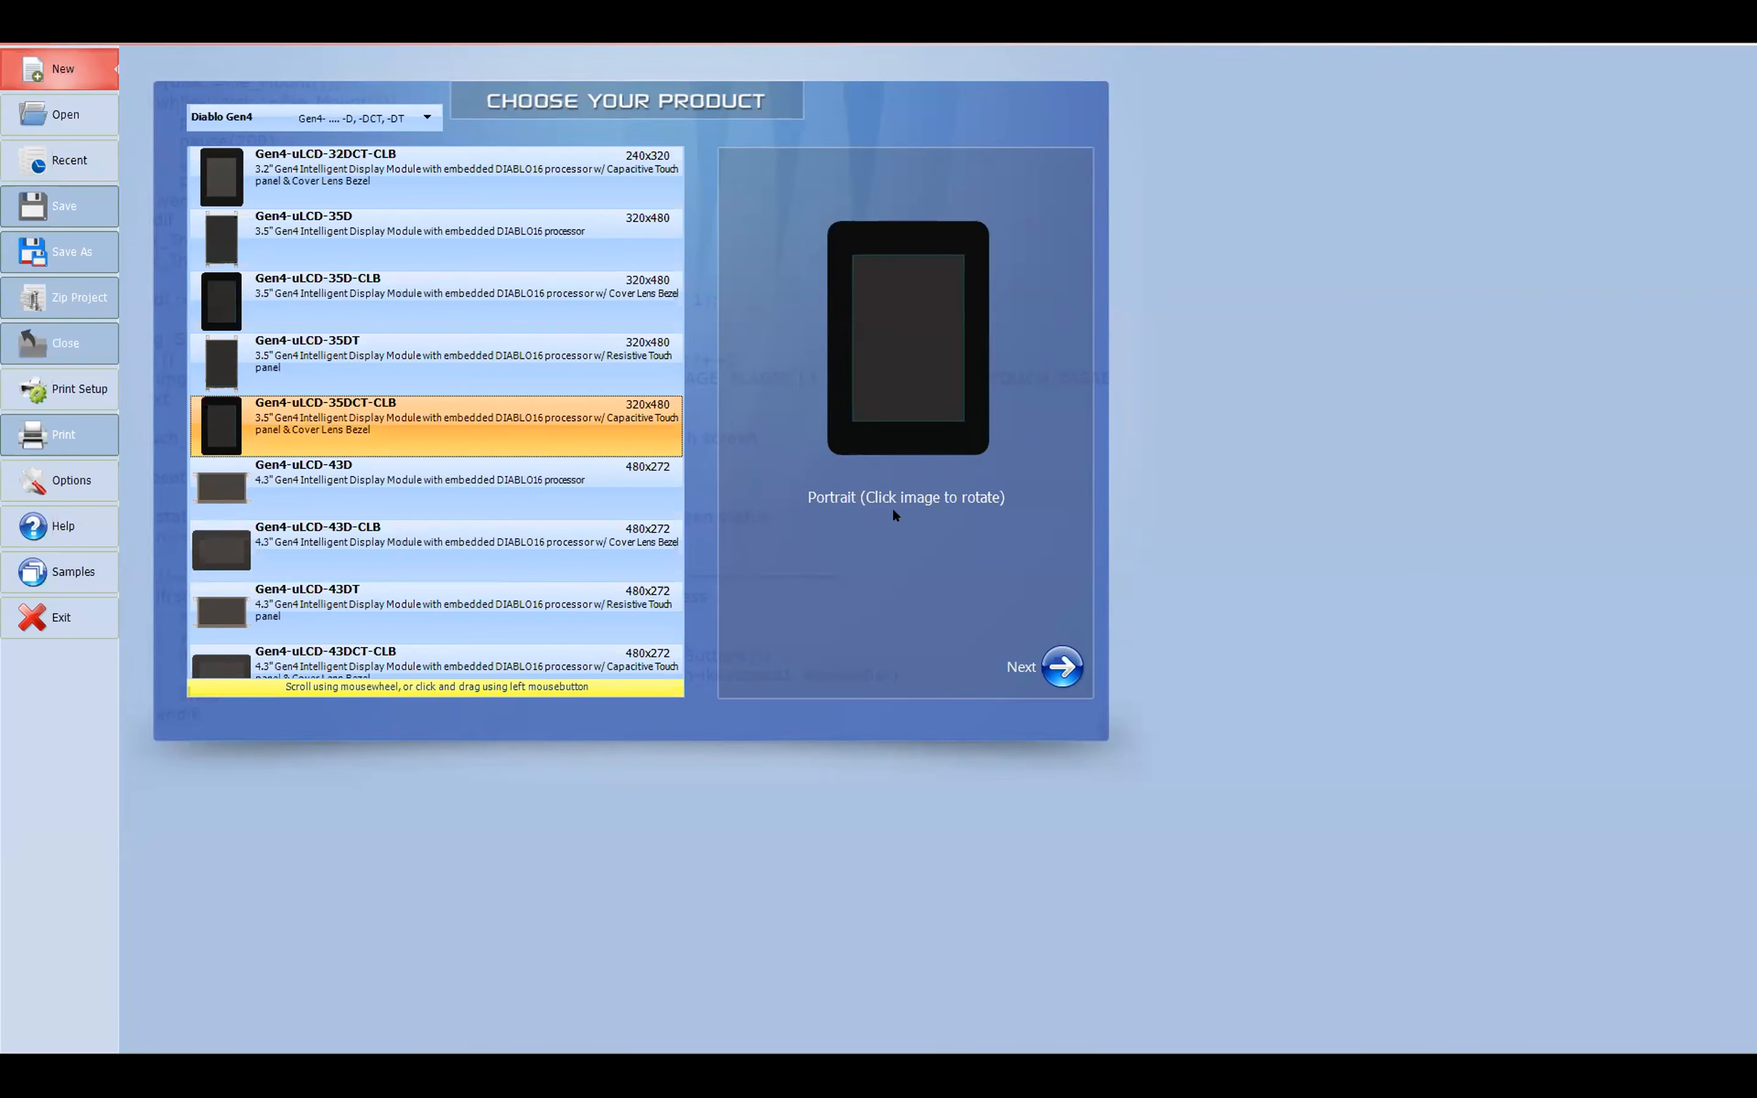
{"action": "left_click", "coordinate": [917, 370]}
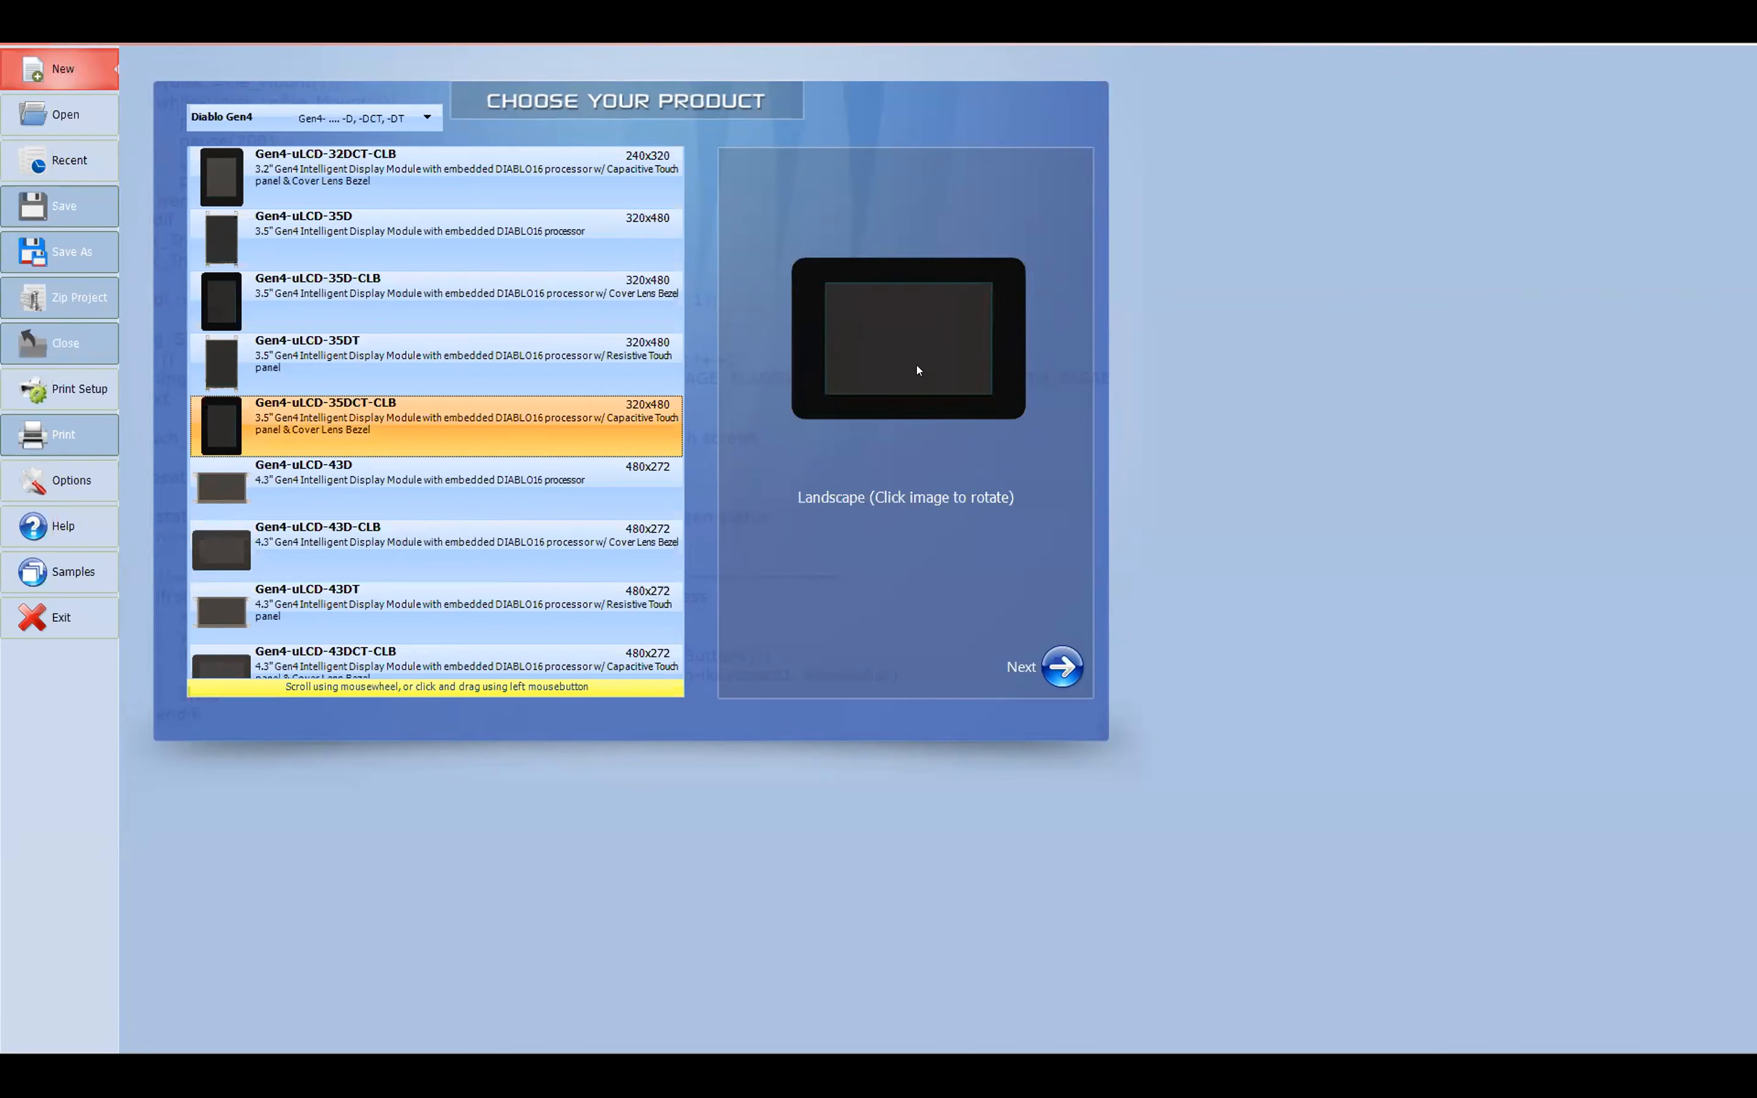
{"action": "left_click", "coordinate": [917, 369]}
{"action": "left_click", "coordinate": [917, 368]}
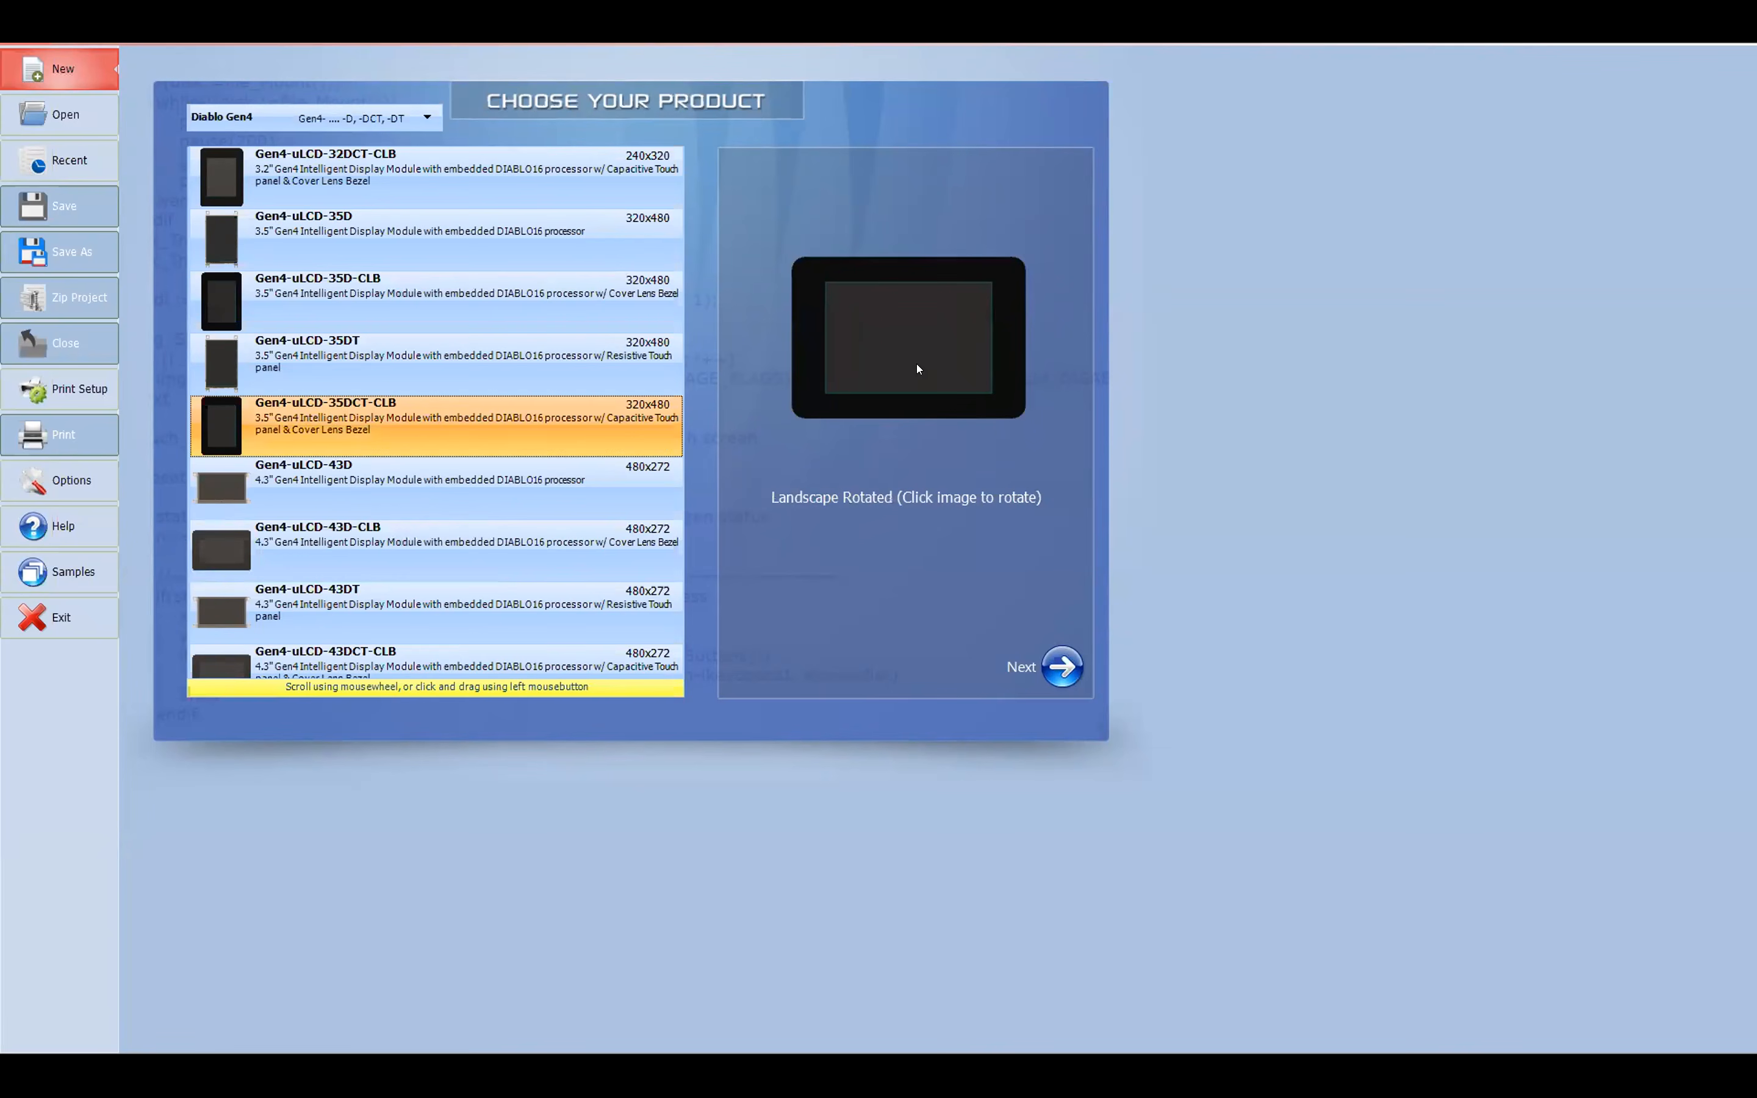
{"action": "left_click", "coordinate": [917, 367]}
{"action": "left_click", "coordinate": [917, 367]}
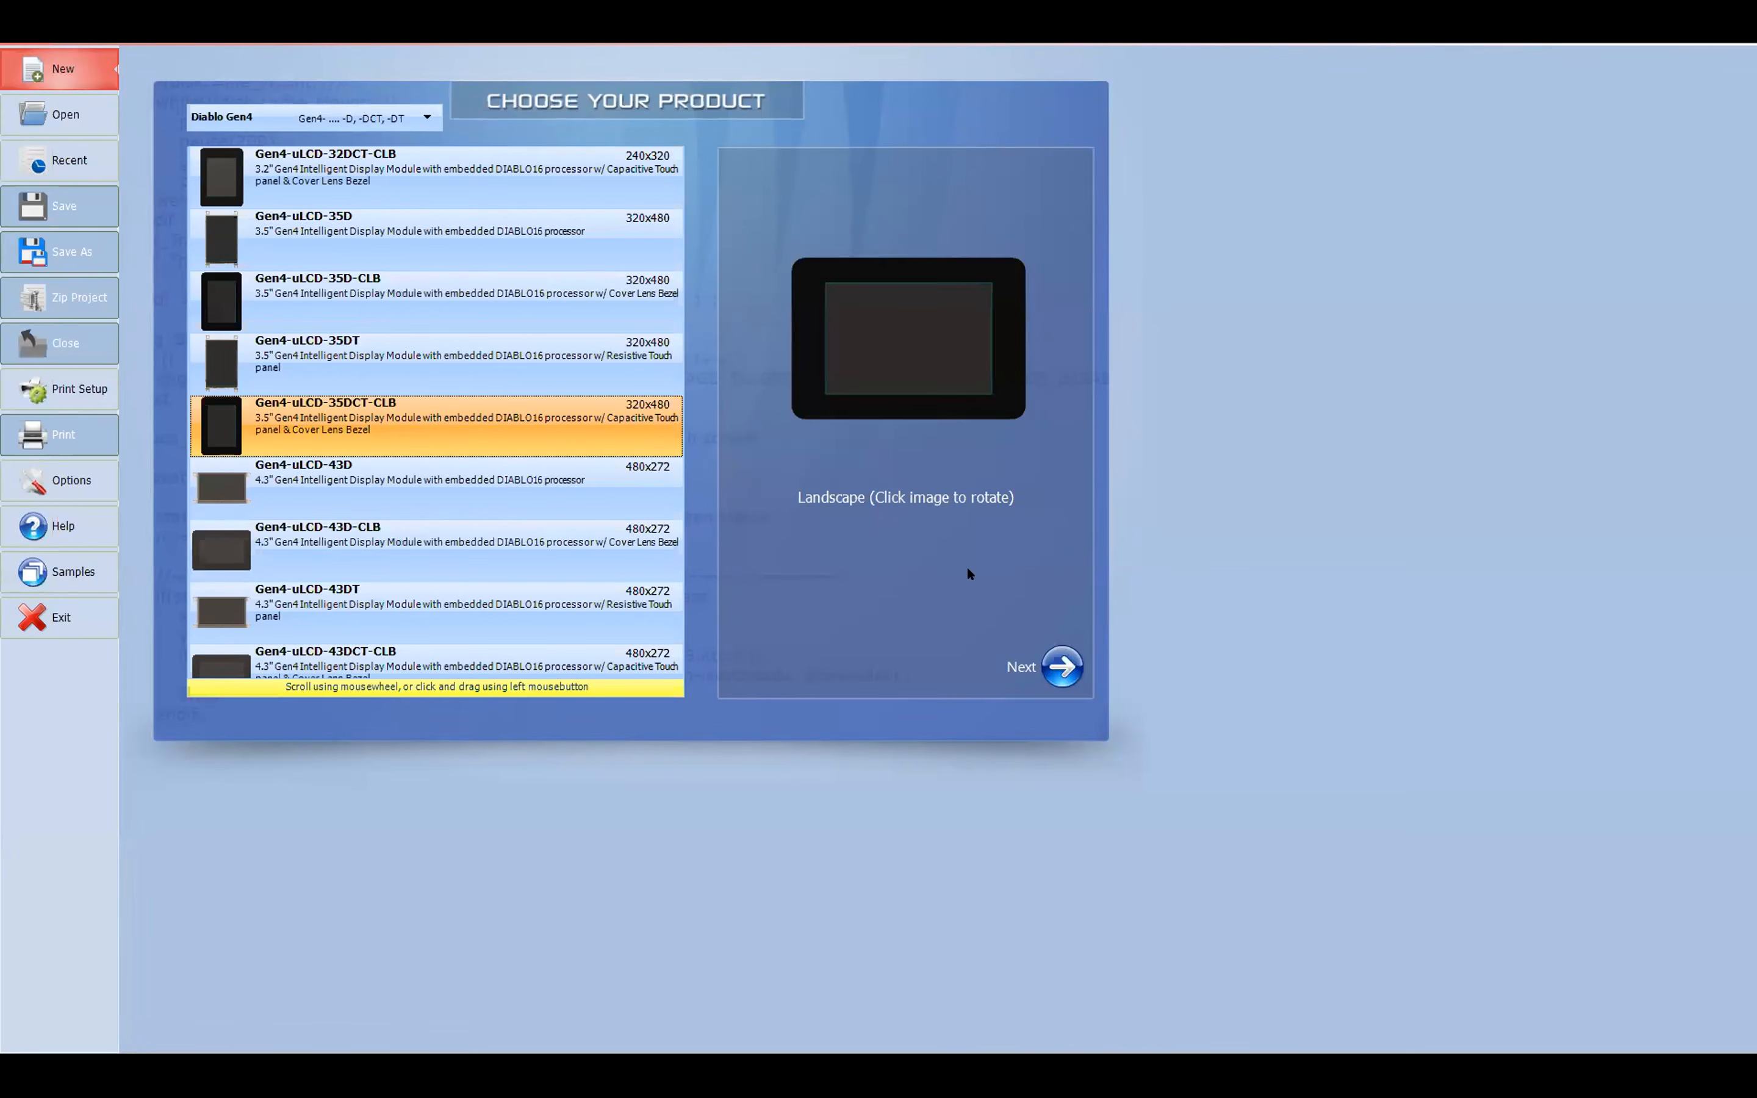
{"action": "left_click", "coordinate": [1062, 668]}
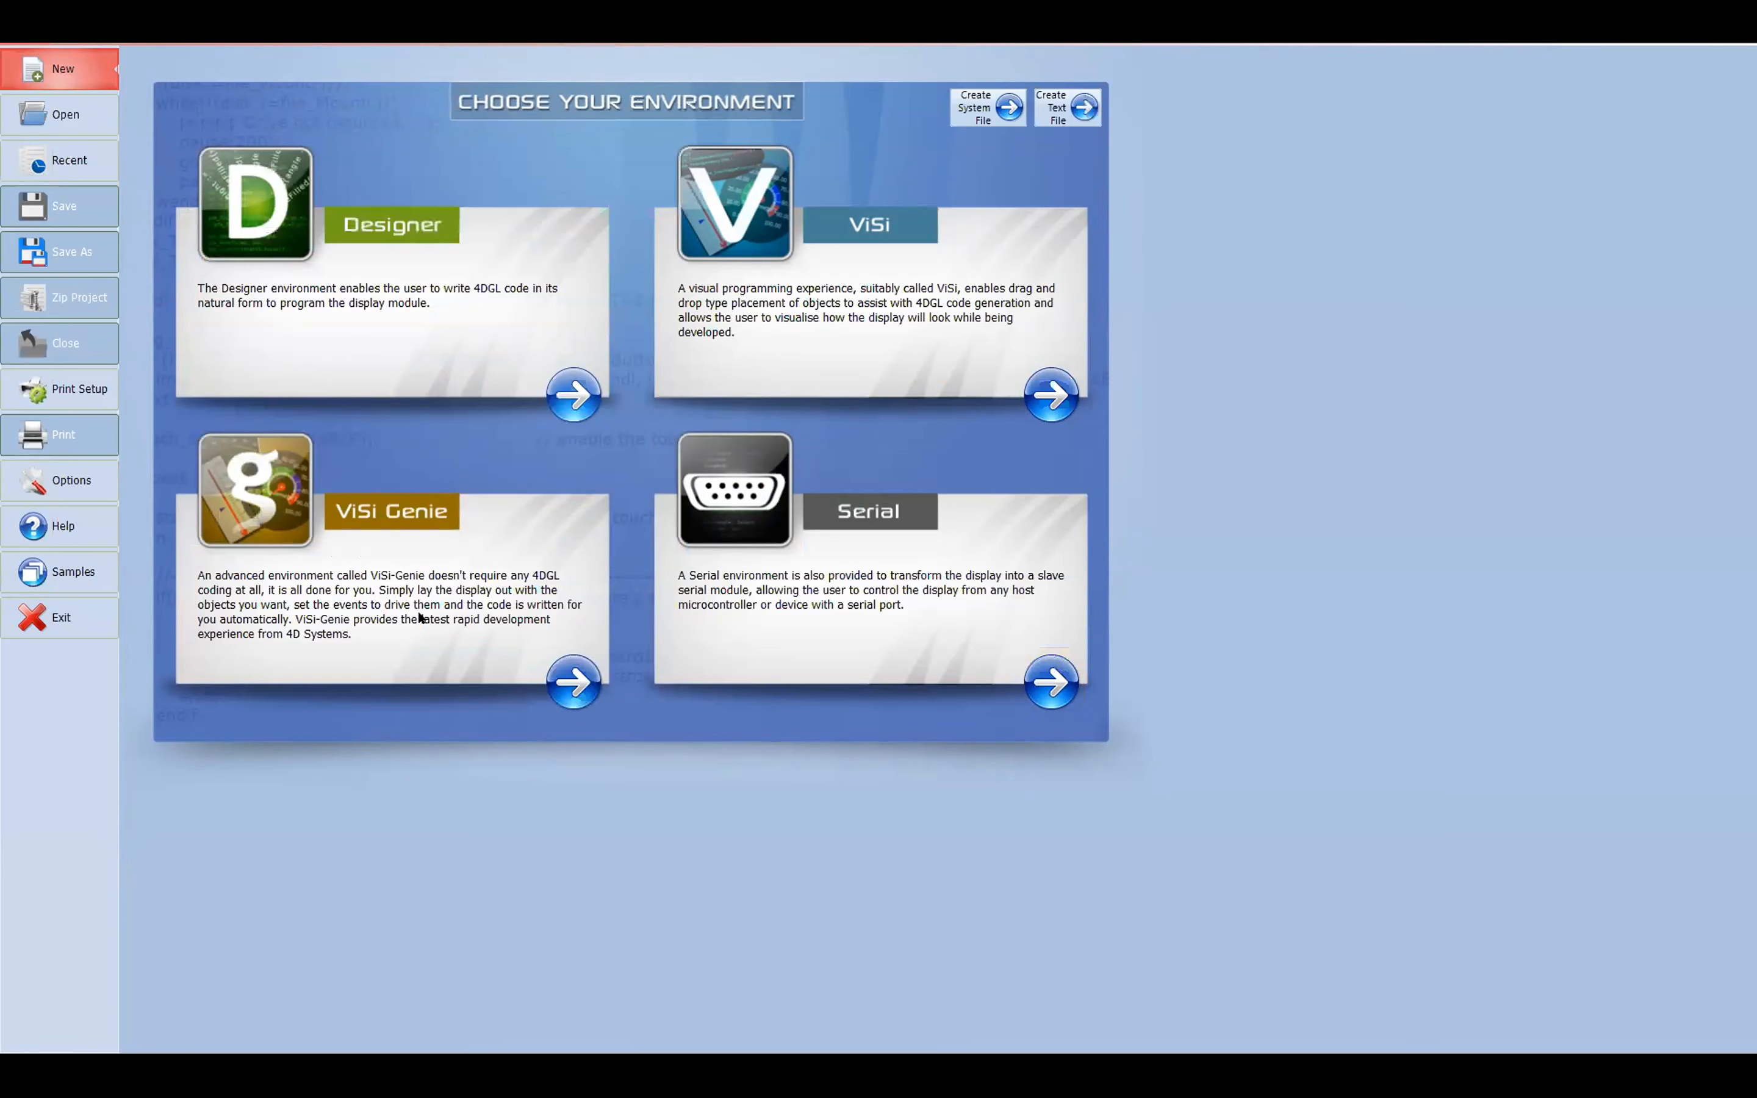
{"action": "left_click", "coordinate": [566, 680]}
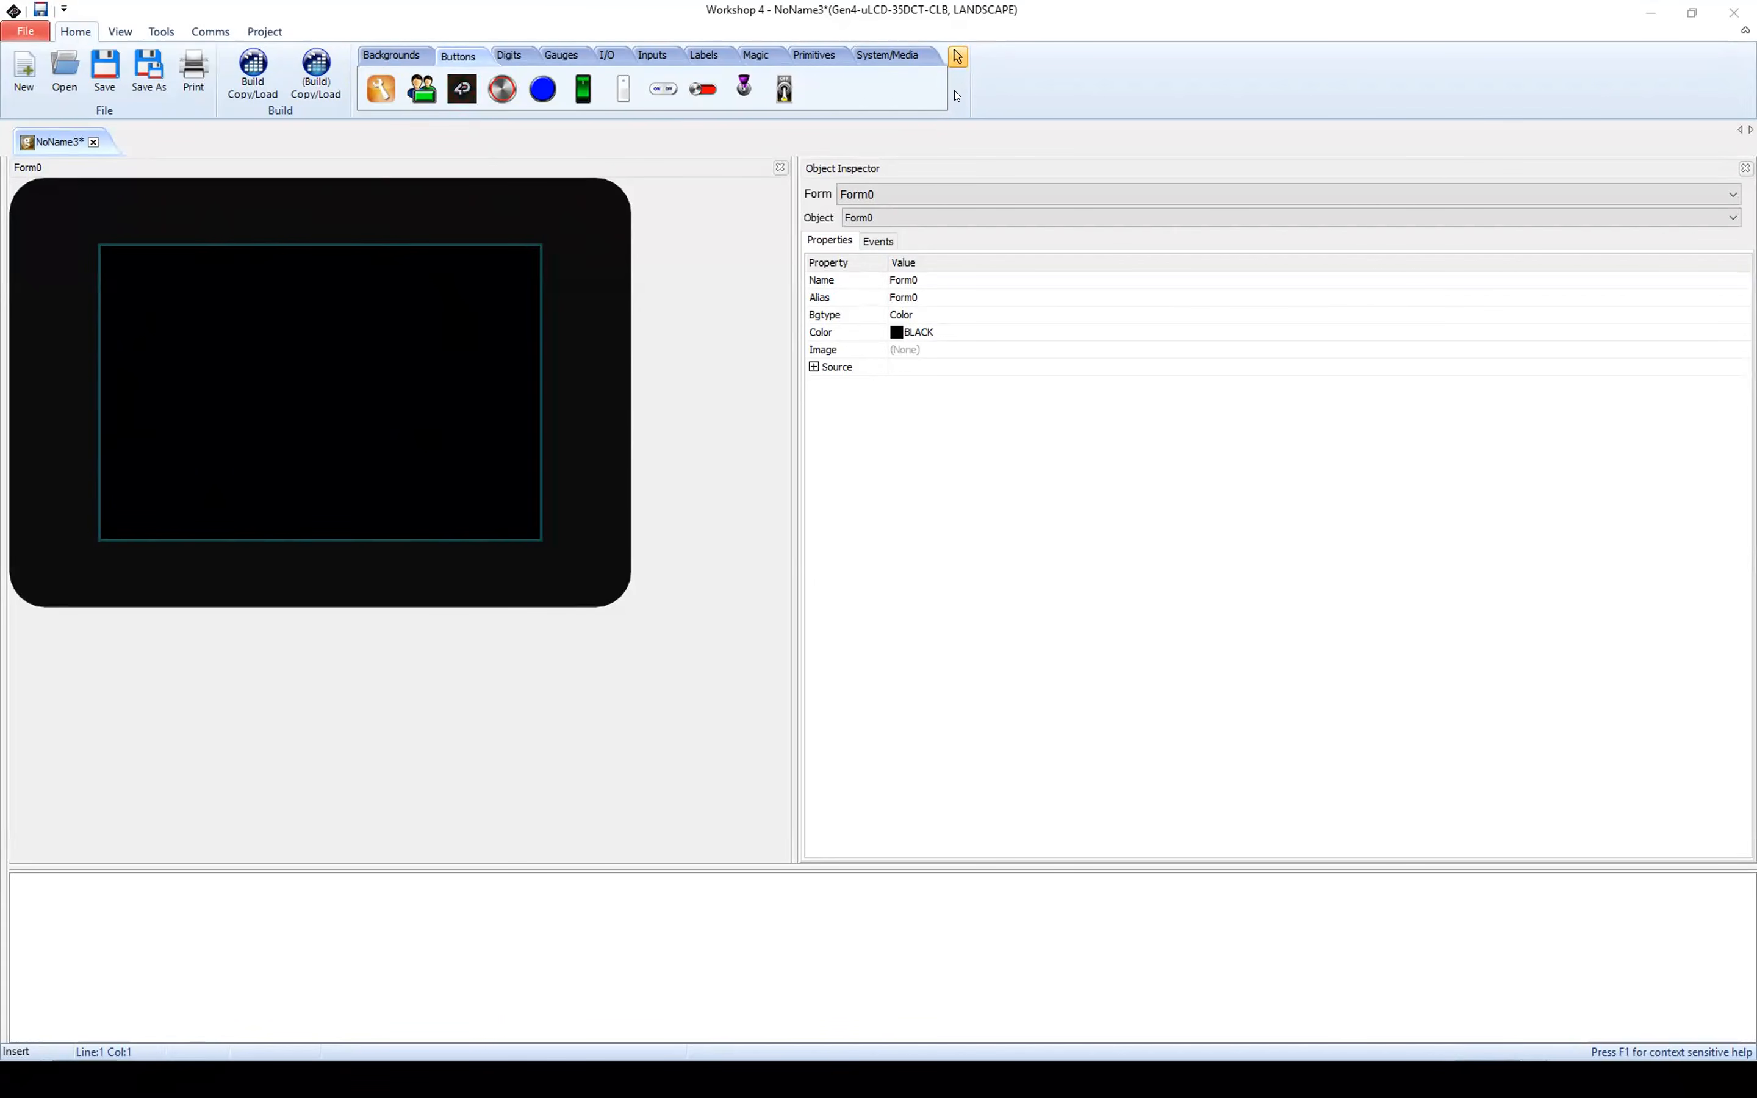
Step: Look through the available widget categories from Backgrounds to Magic
{"action": "left_click", "coordinate": [418, 60]}
{"action": "left_click", "coordinate": [461, 55]}
{"action": "left_click", "coordinate": [508, 56]}
{"action": "left_click", "coordinate": [577, 58]}
{"action": "left_click", "coordinate": [607, 55]}
{"action": "left_click", "coordinate": [653, 57]}
{"action": "left_click", "coordinate": [703, 56]}
{"action": "left_click", "coordinate": [763, 55]}
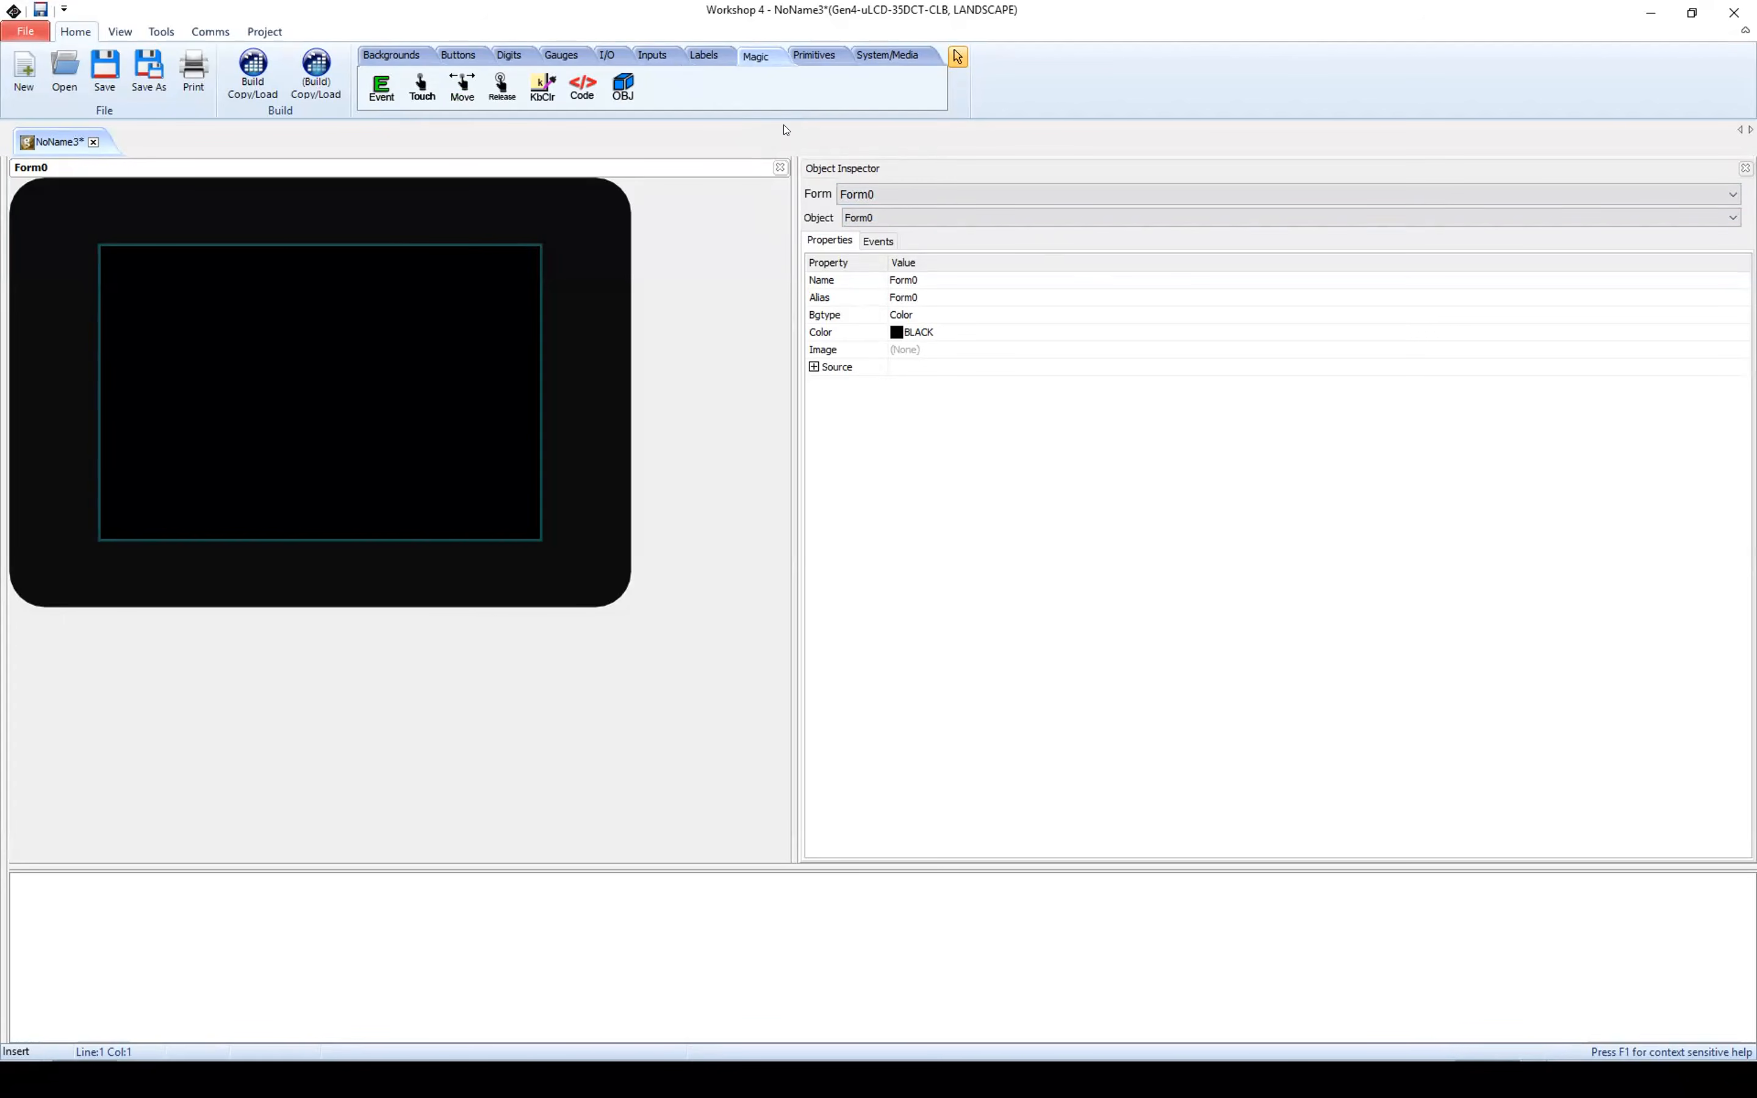
{"action": "left_click", "coordinate": [851, 170]}
Step: Place a cool gauge in the upper right area of Form0, at about left 248 and top 8
{"action": "left_click", "coordinate": [563, 57]}
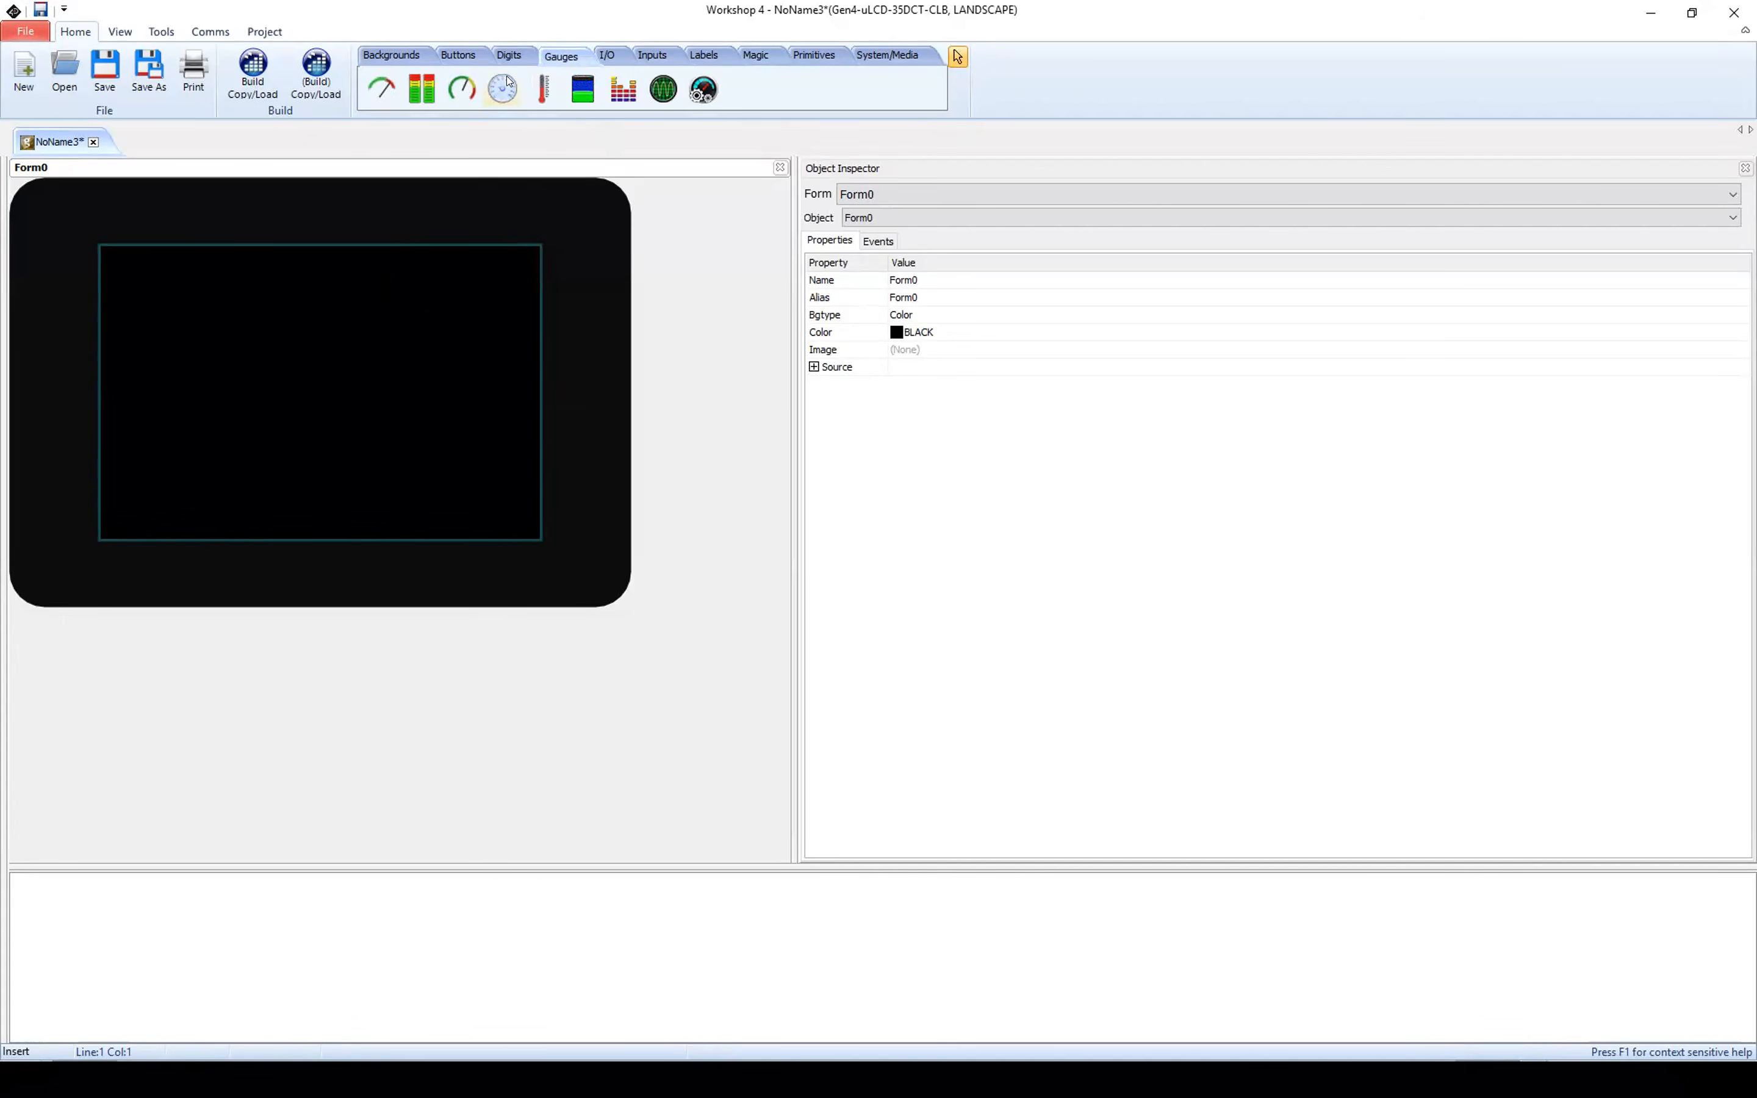
{"action": "left_click", "coordinate": [566, 57]}
{"action": "key", "text": "ctrl"}
{"action": "key", "text": "ctrl"}
{"action": "left_click", "coordinate": [500, 94]}
{"action": "left_click", "coordinate": [413, 334]}
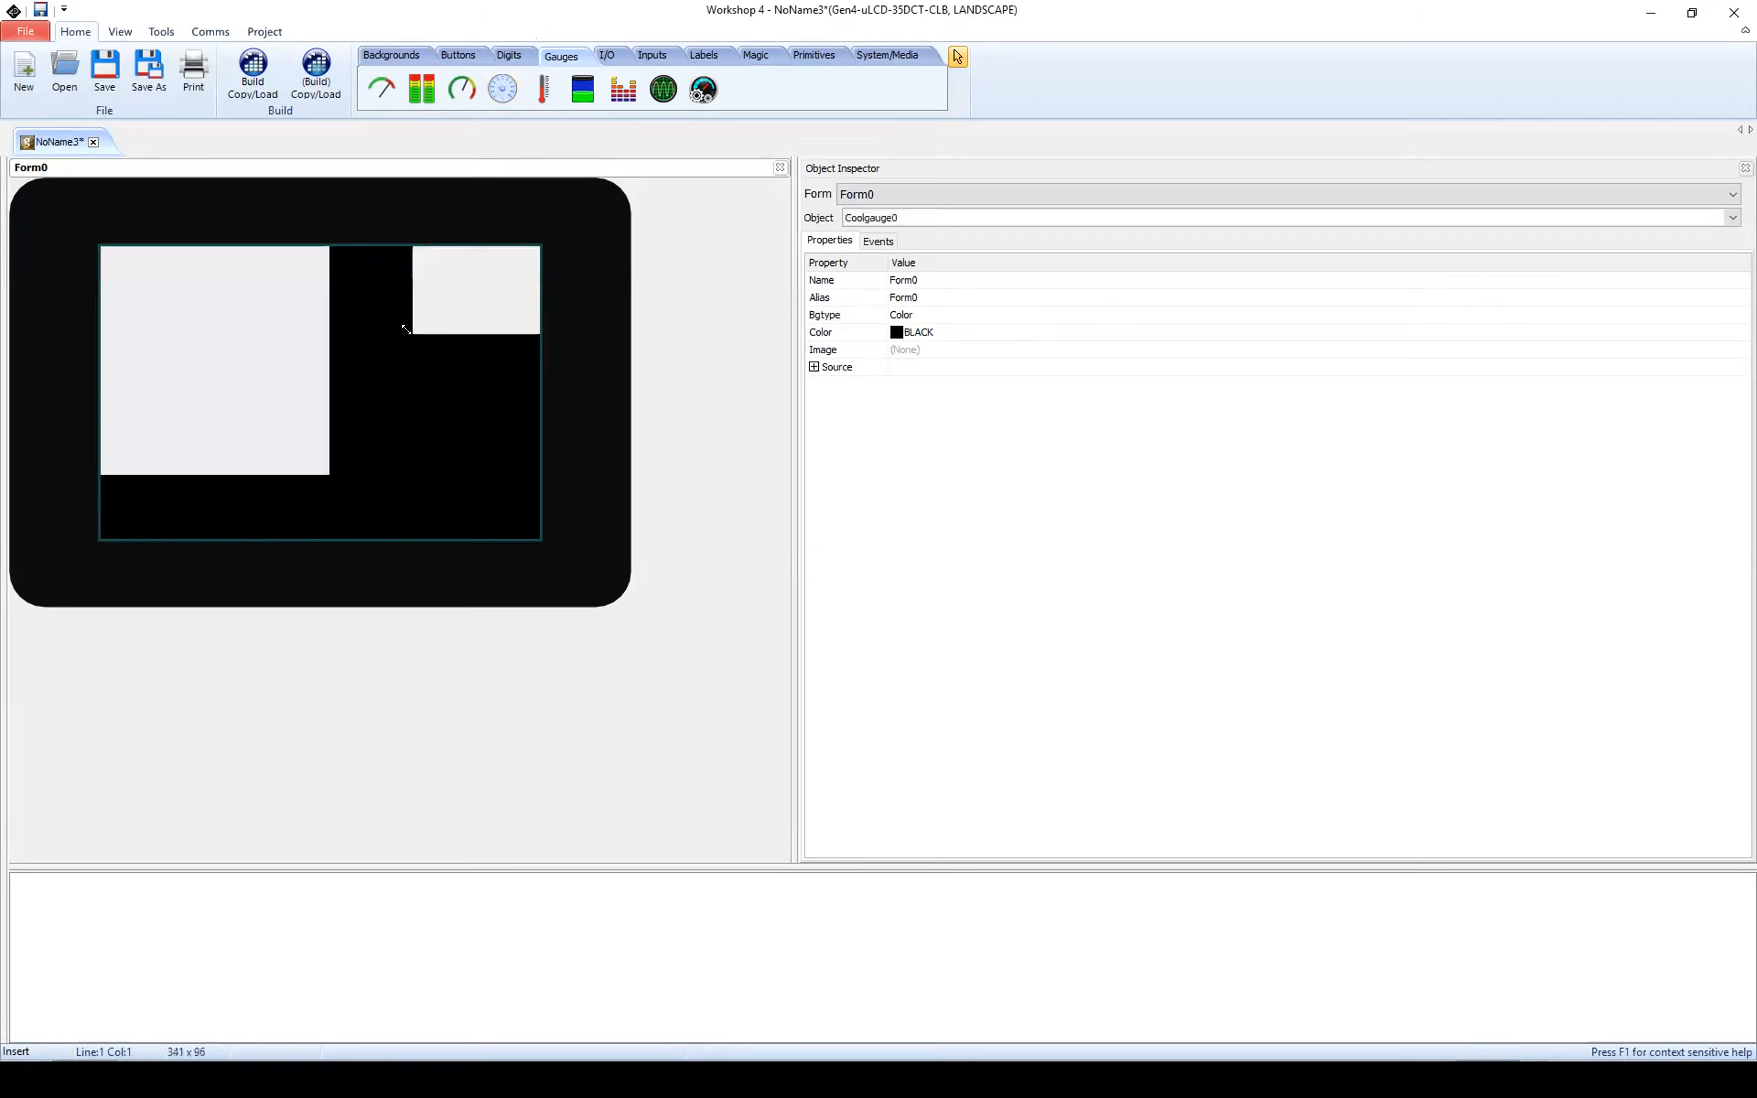
{"action": "left_click_drag", "start_coordinate": [471, 363], "coordinate": [381, 289]}
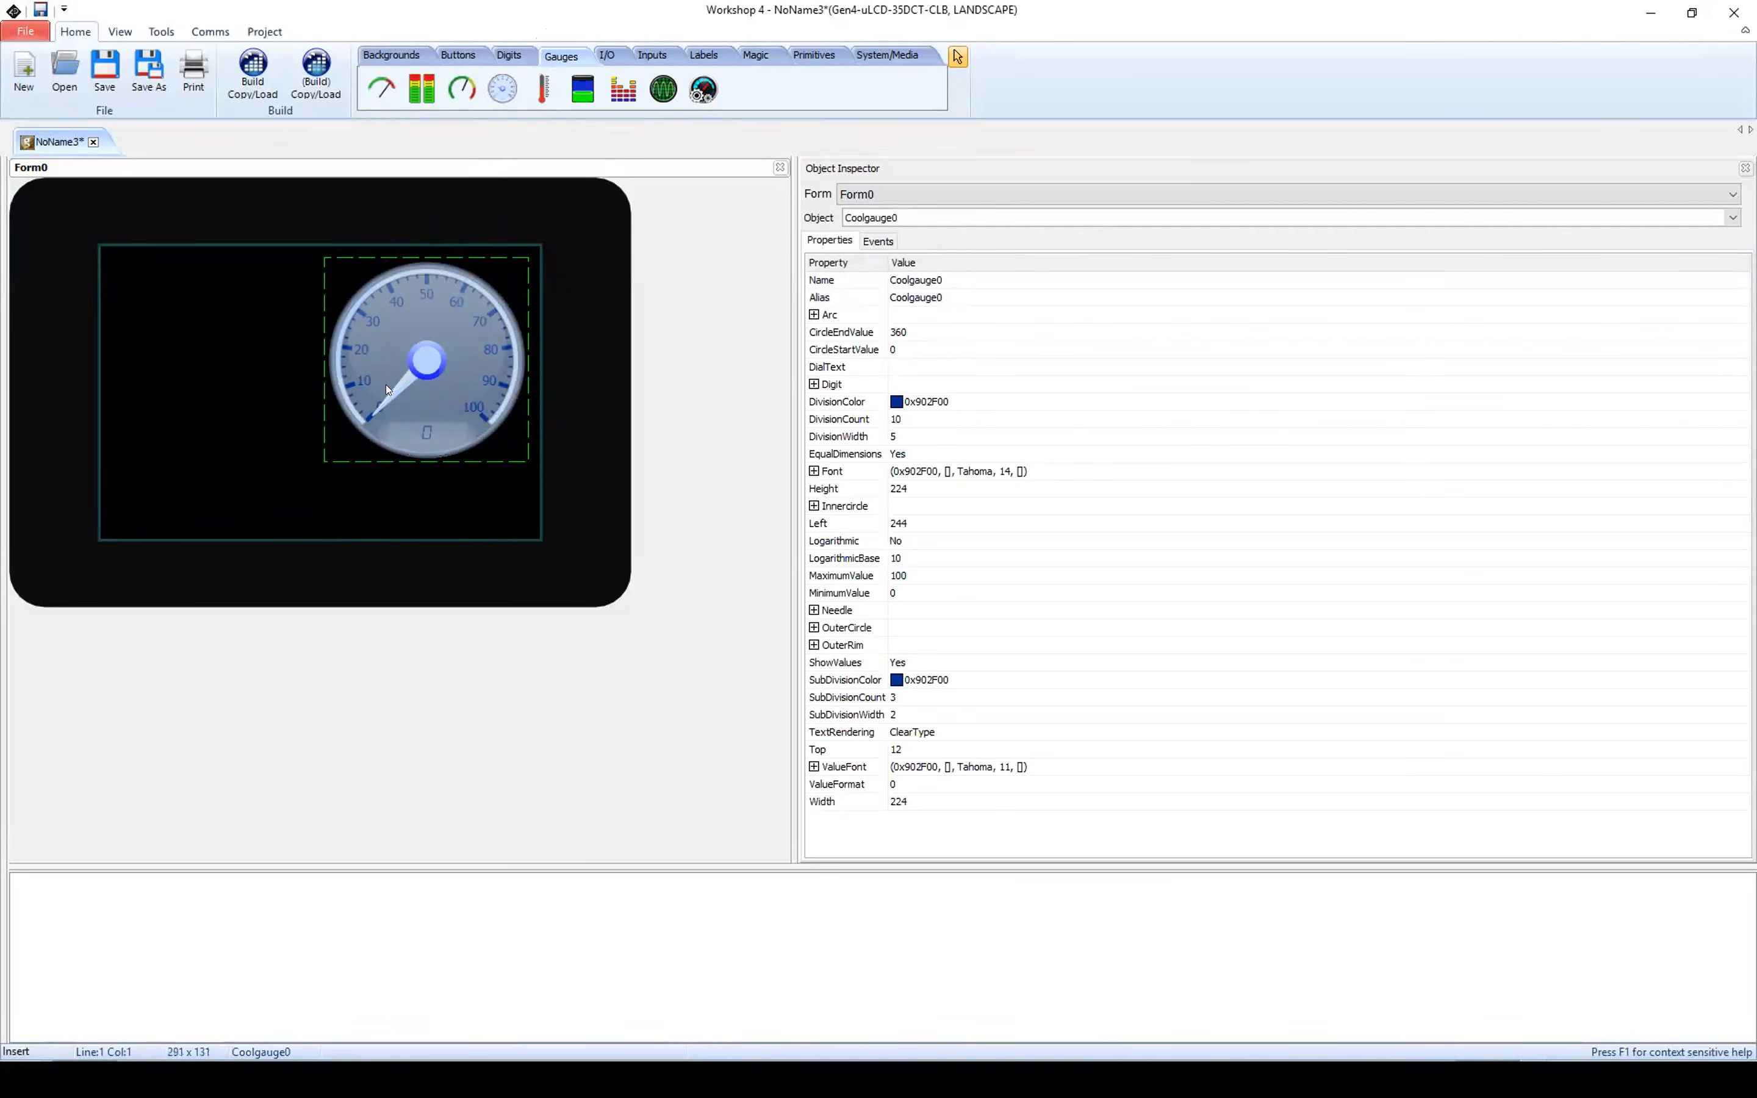
{"action": "left_click_drag", "start_coordinate": [439, 404], "coordinate": [436, 392]}
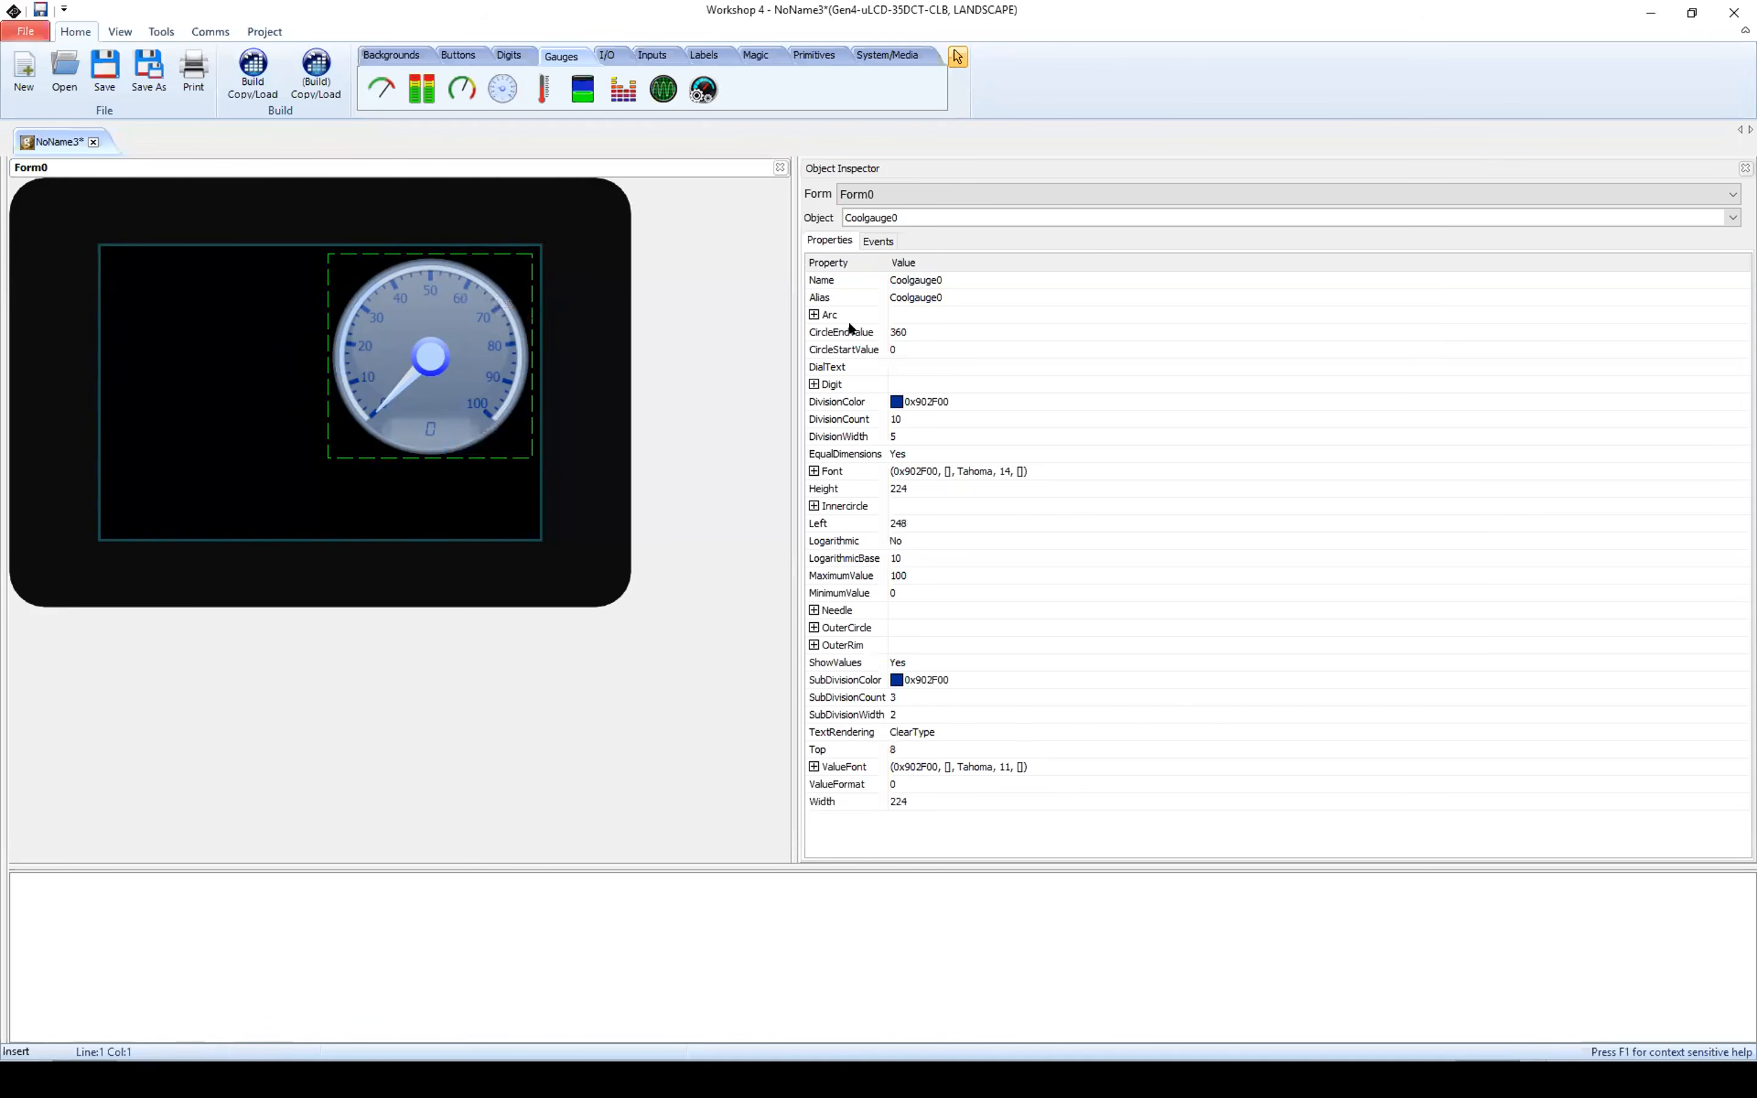
Step: Set the gauge's height to 200 and its maximum value to 30
{"action": "key", "text": "ctrl"}
{"action": "key", "text": "ctrl"}
{"action": "left_click", "coordinate": [899, 491]}
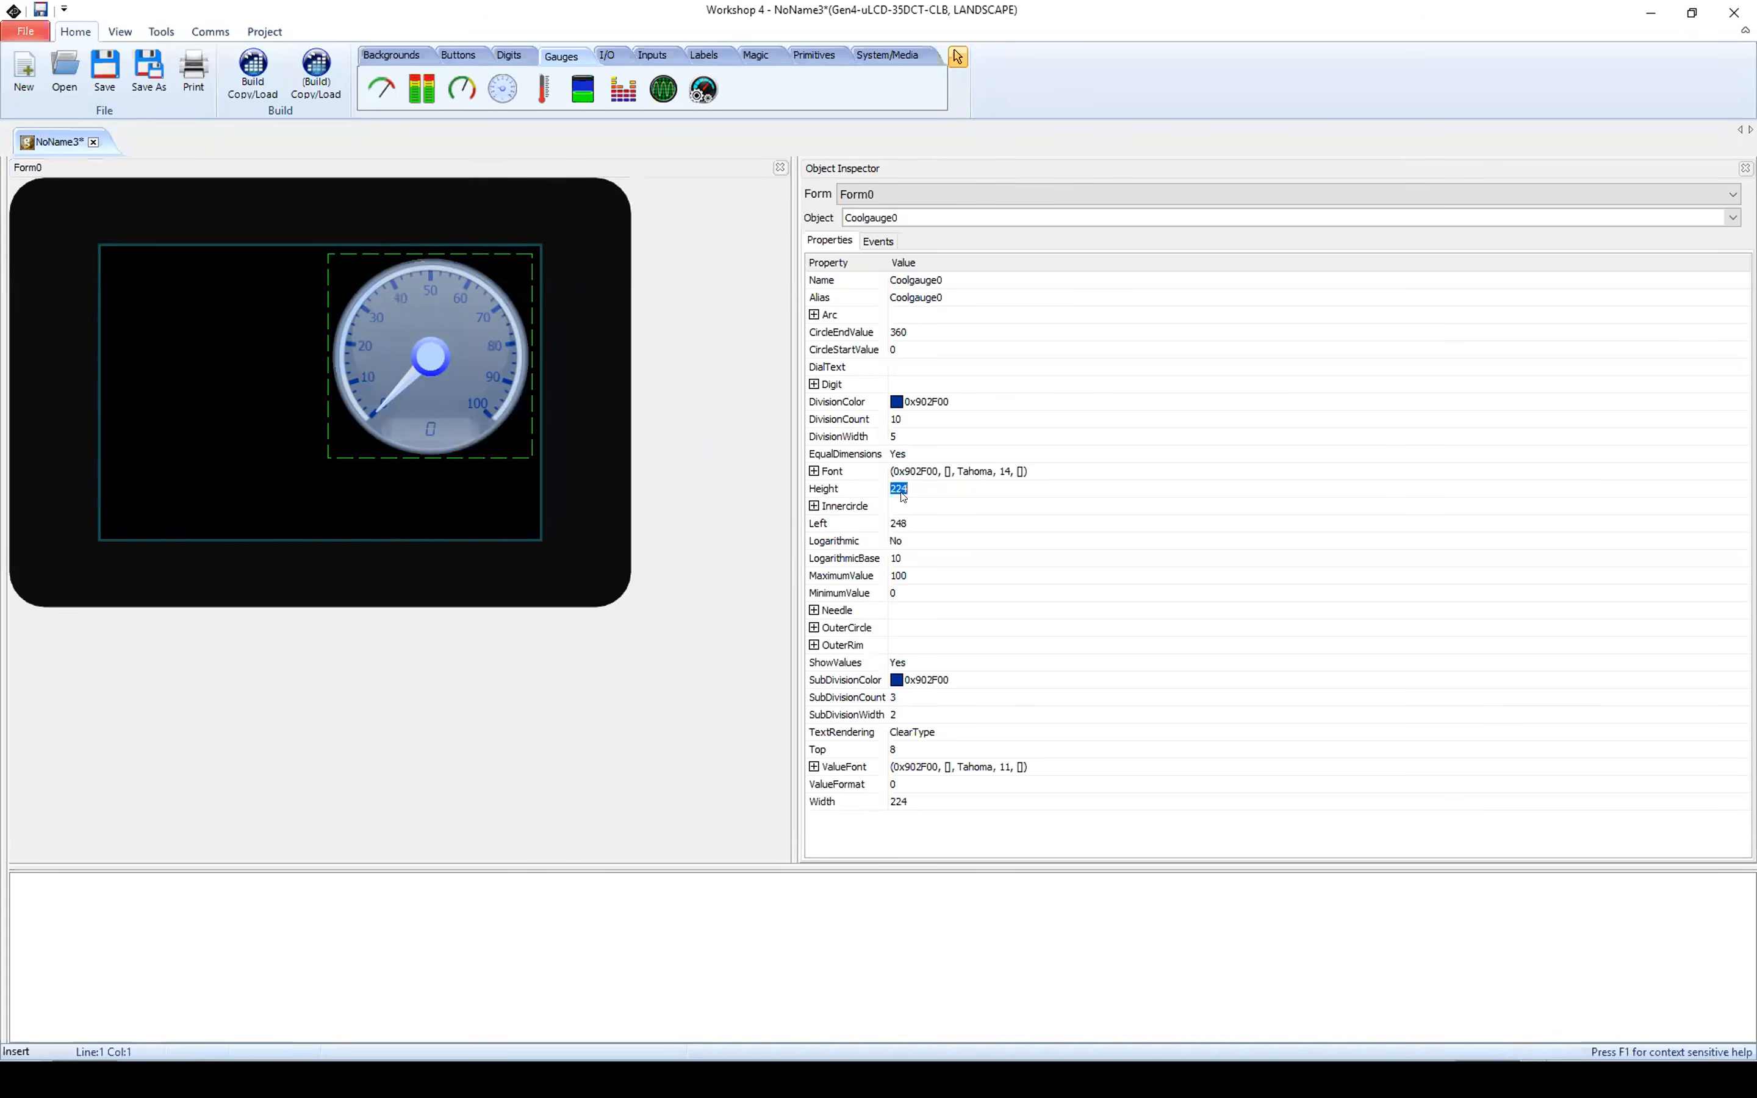
{"action": "type", "text": "200"}
{"action": "key", "text": "Return"}
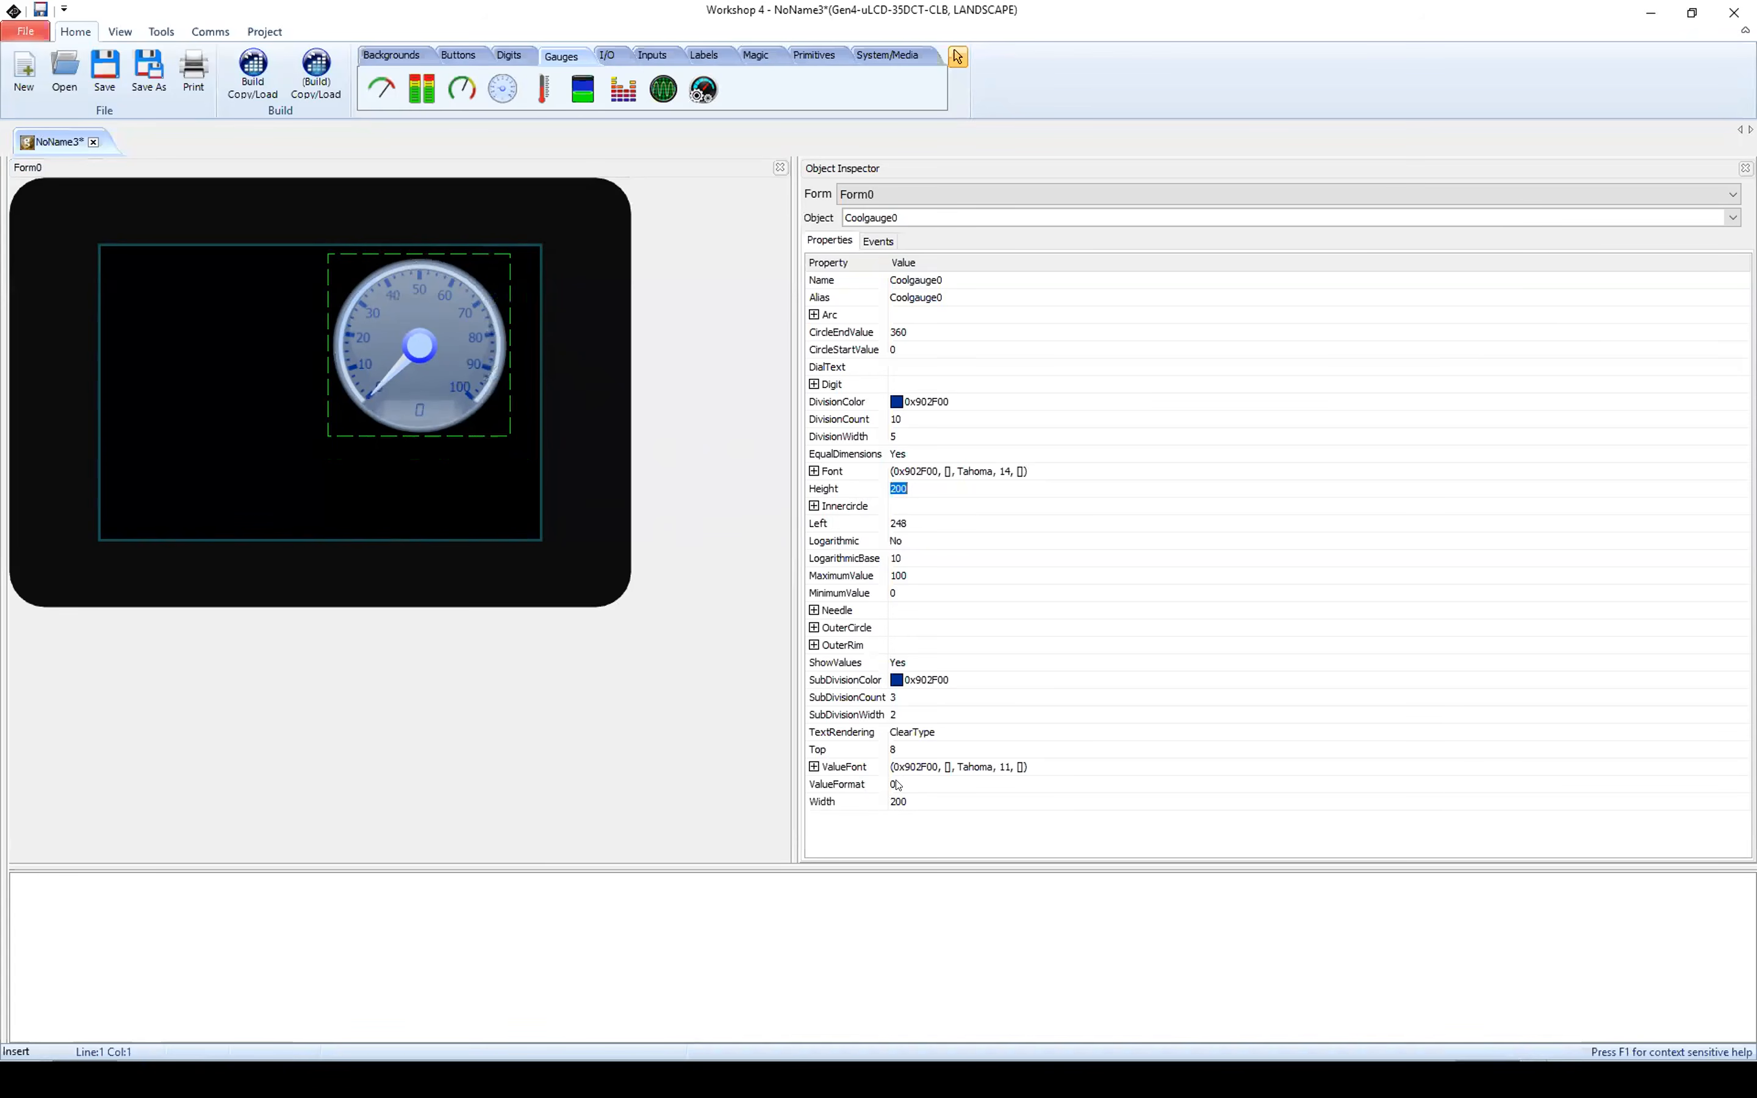
{"action": "left_click", "coordinate": [897, 575]}
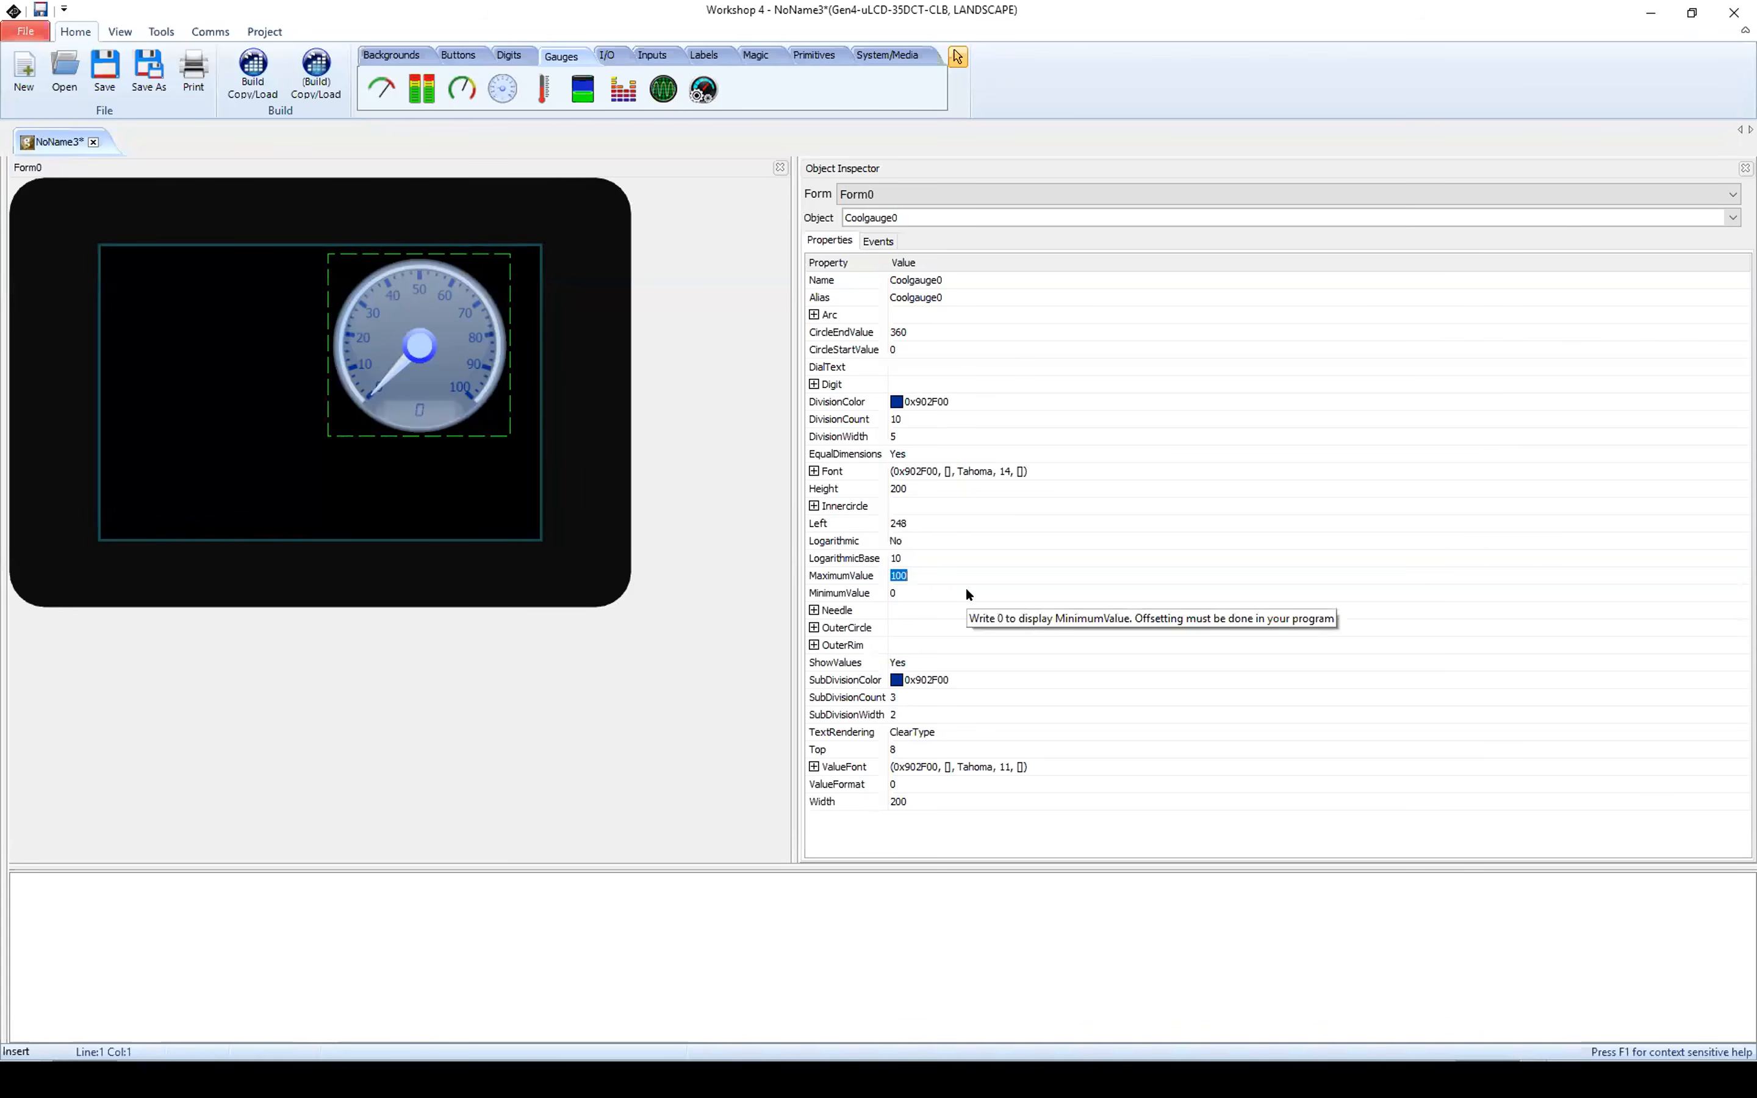
{"action": "type", "text": "30"}
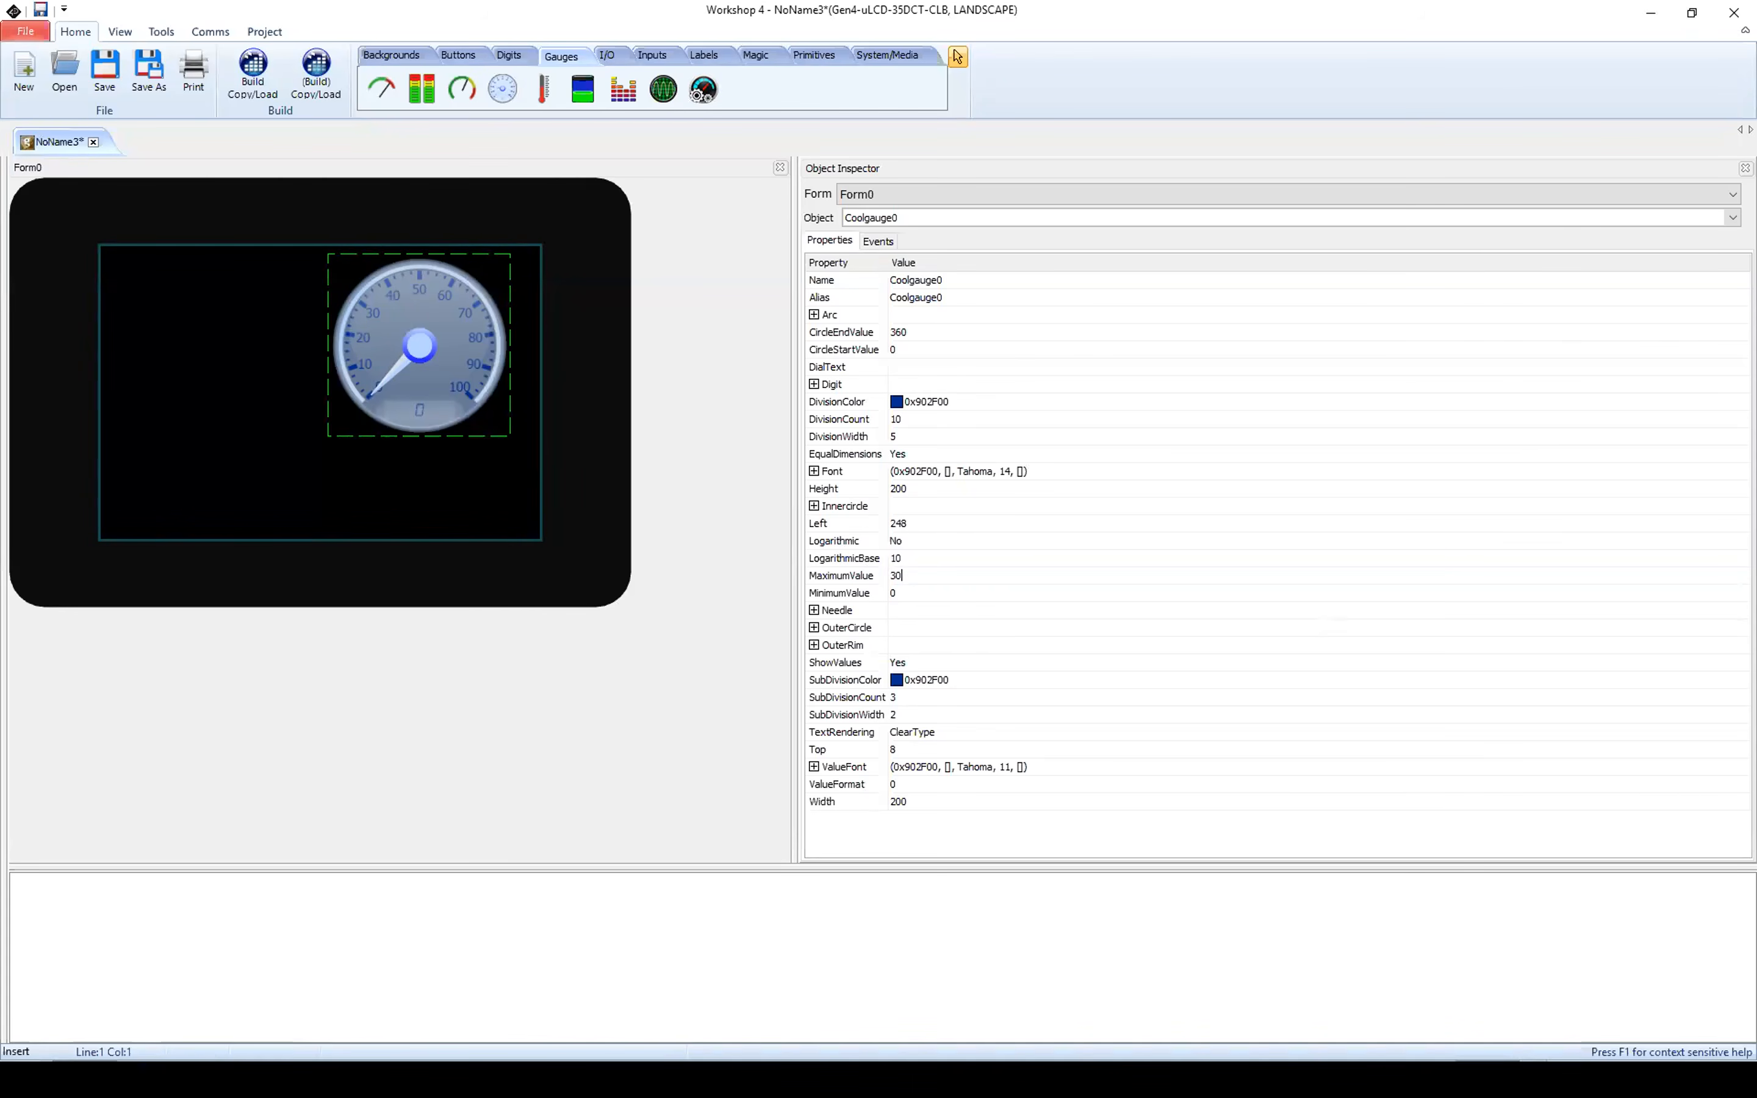
{"action": "key", "text": "Return"}
Step: Add a vertical slider along the form's left edge, about 59 wide and 306 high, at left 8 and top 5
{"action": "left_click", "coordinate": [652, 57]}
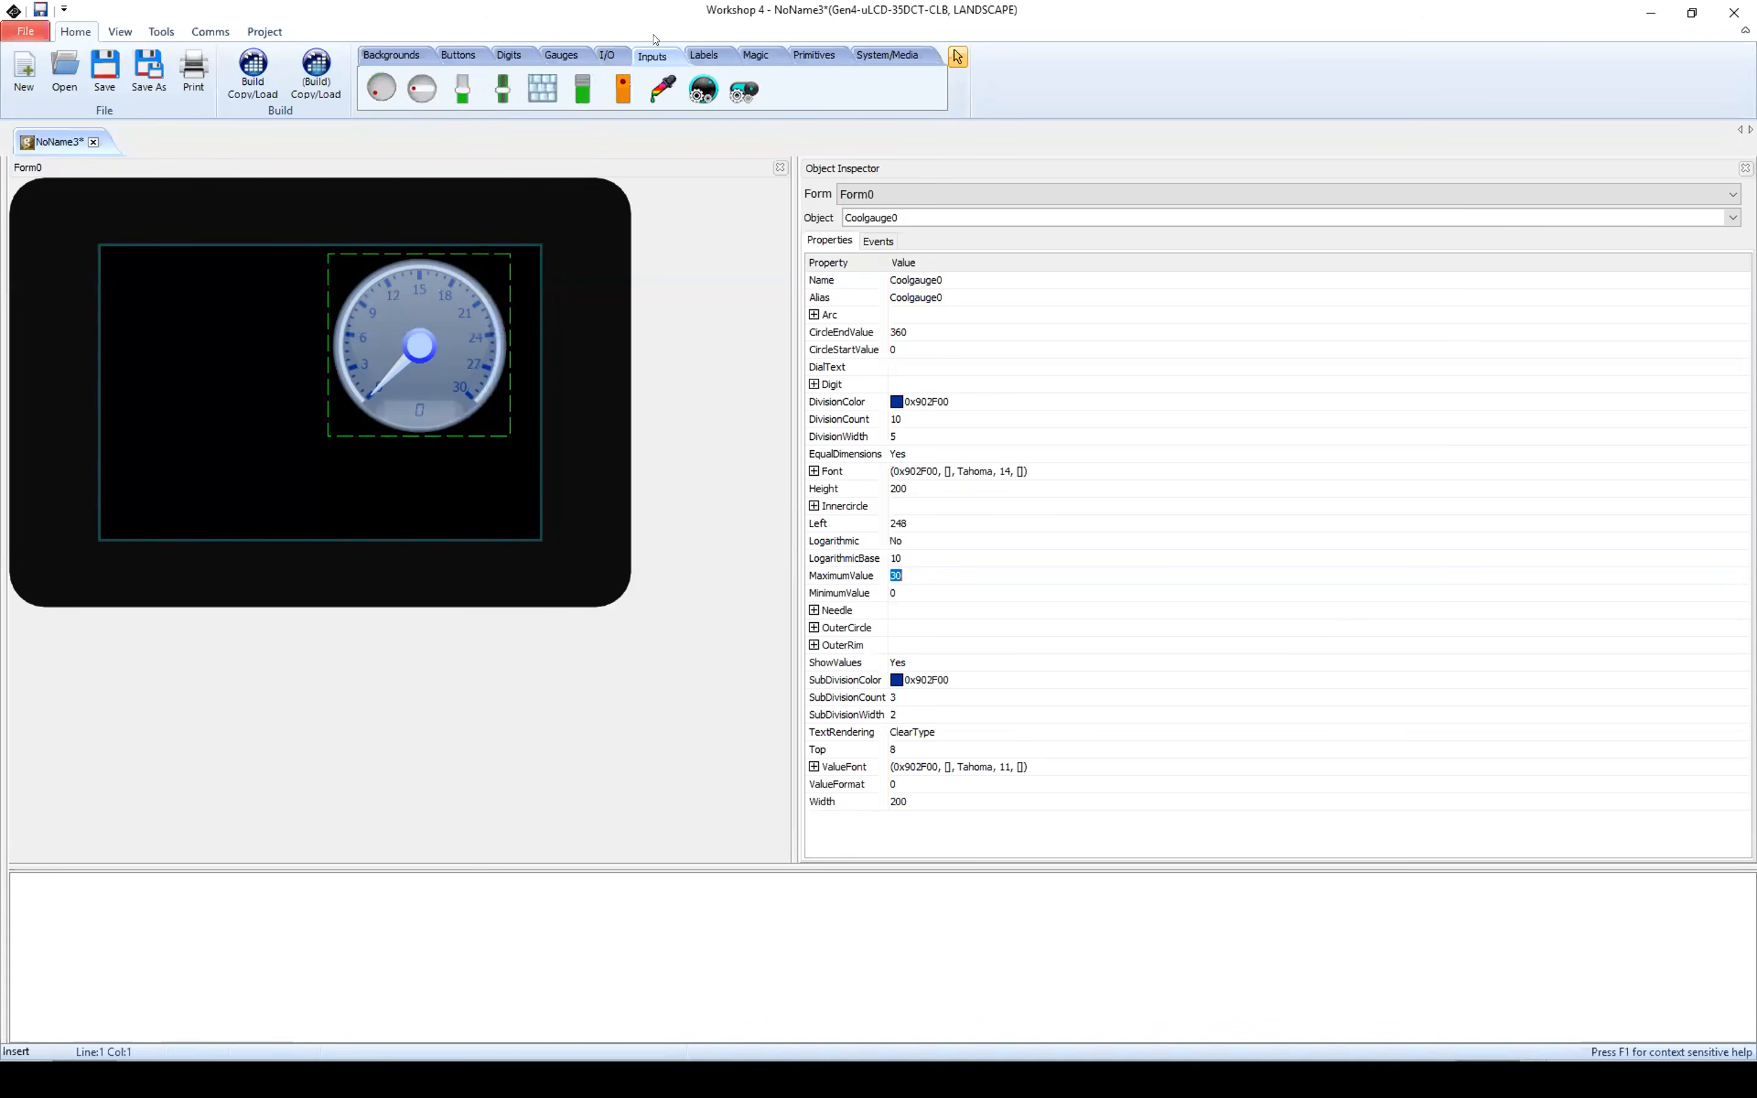
{"action": "left_click", "coordinate": [463, 85]}
{"action": "left_click", "coordinate": [180, 392]}
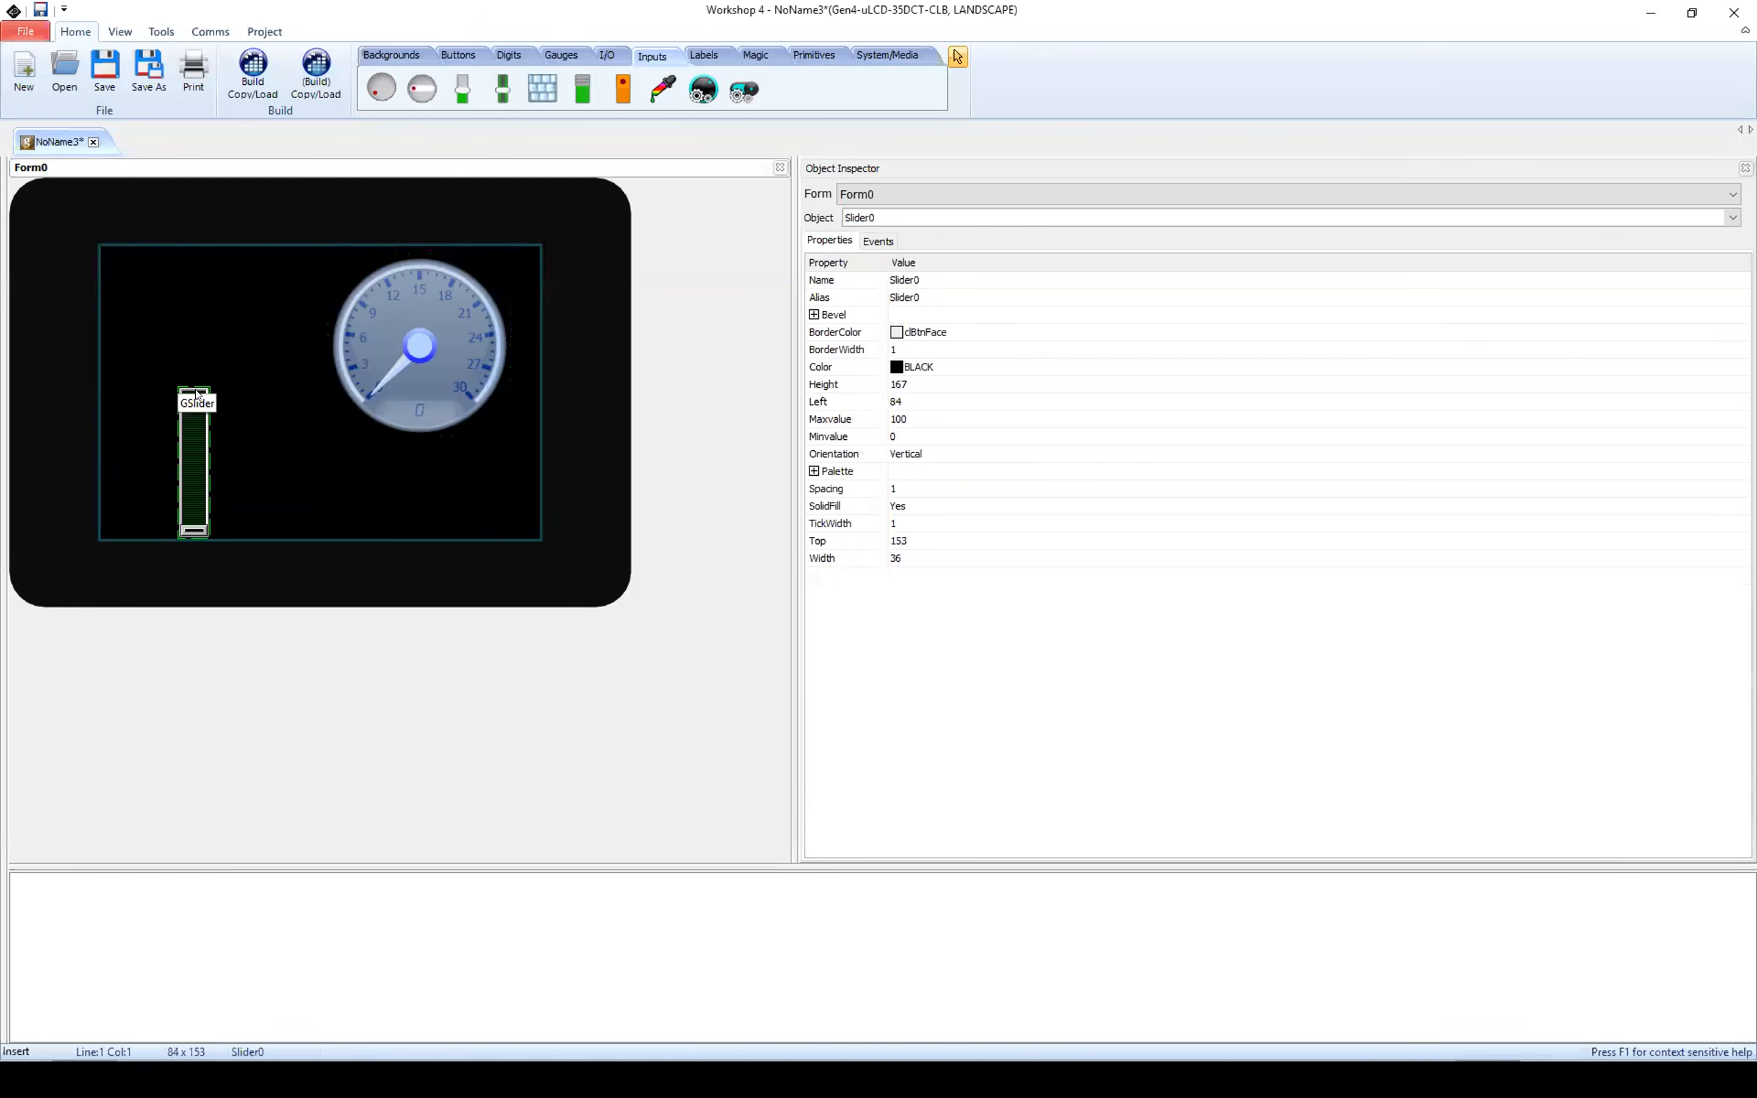
{"action": "left_click_drag", "start_coordinate": [191, 420], "coordinate": [142, 241]}
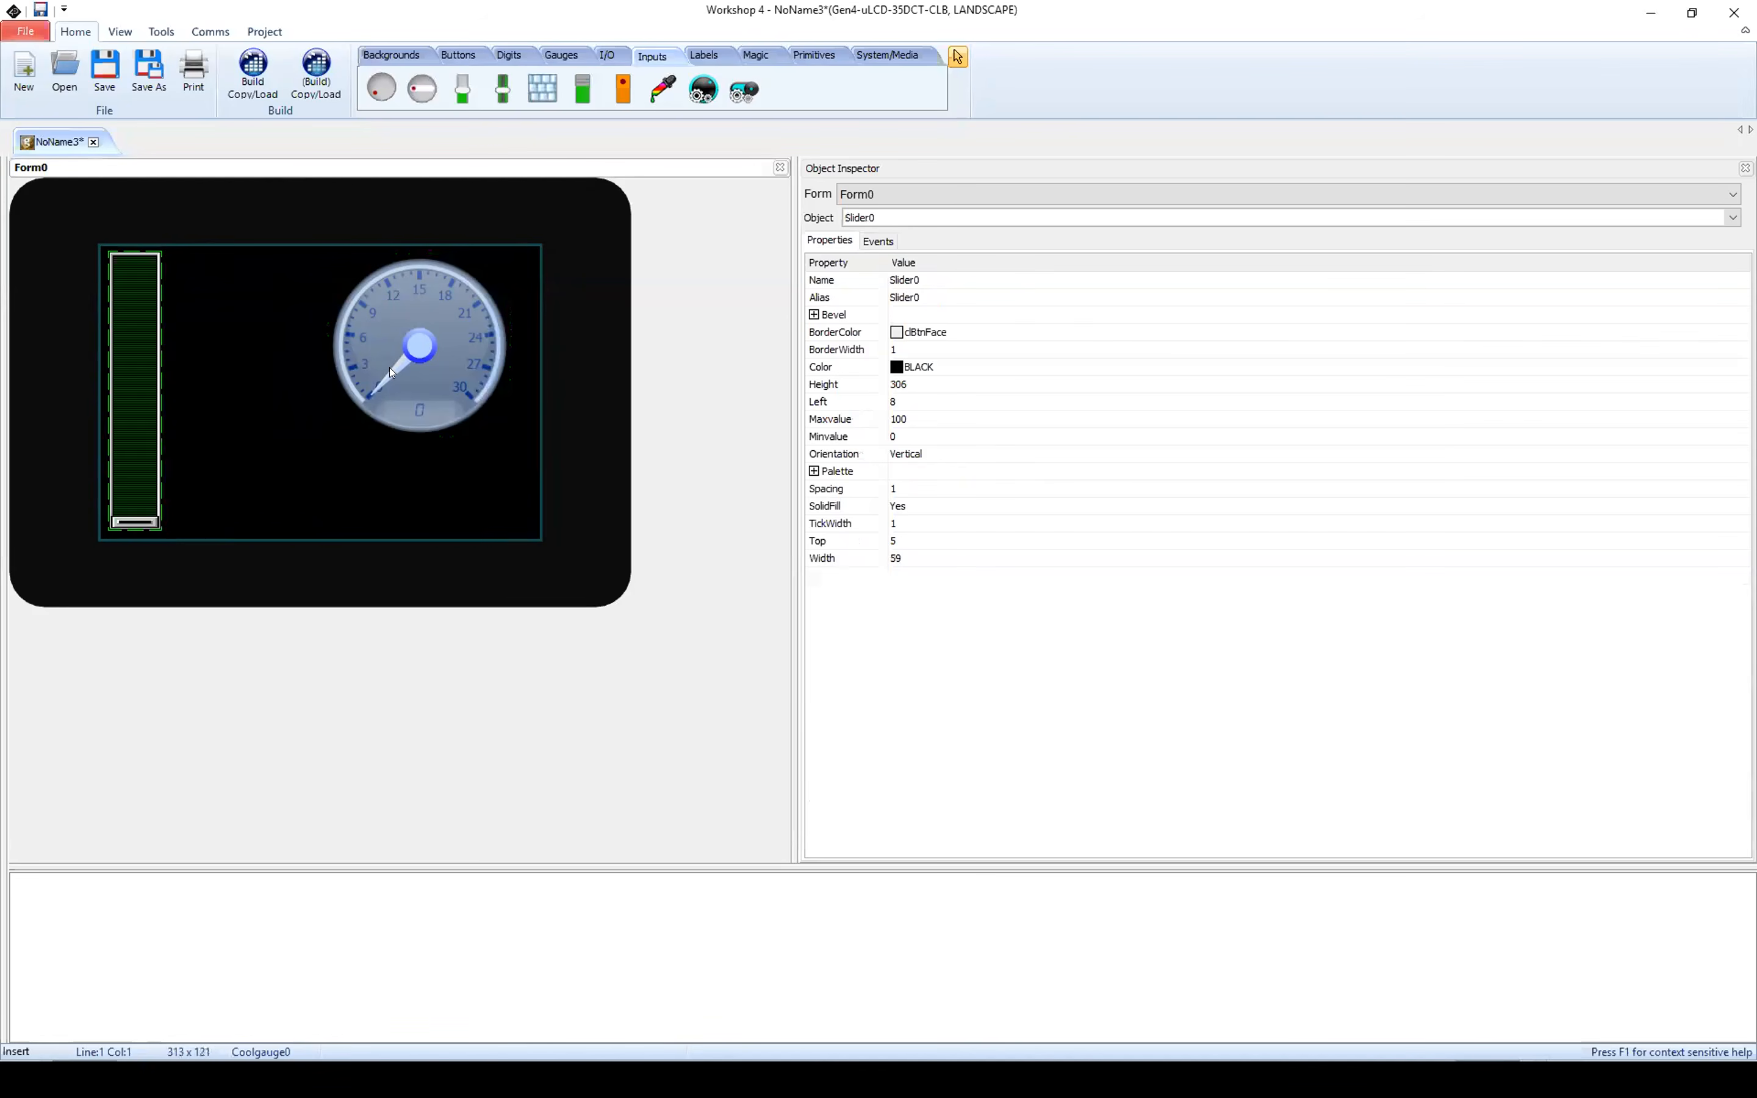
Step: Set the slider's maximum value to 30
{"action": "left_click", "coordinate": [893, 419]}
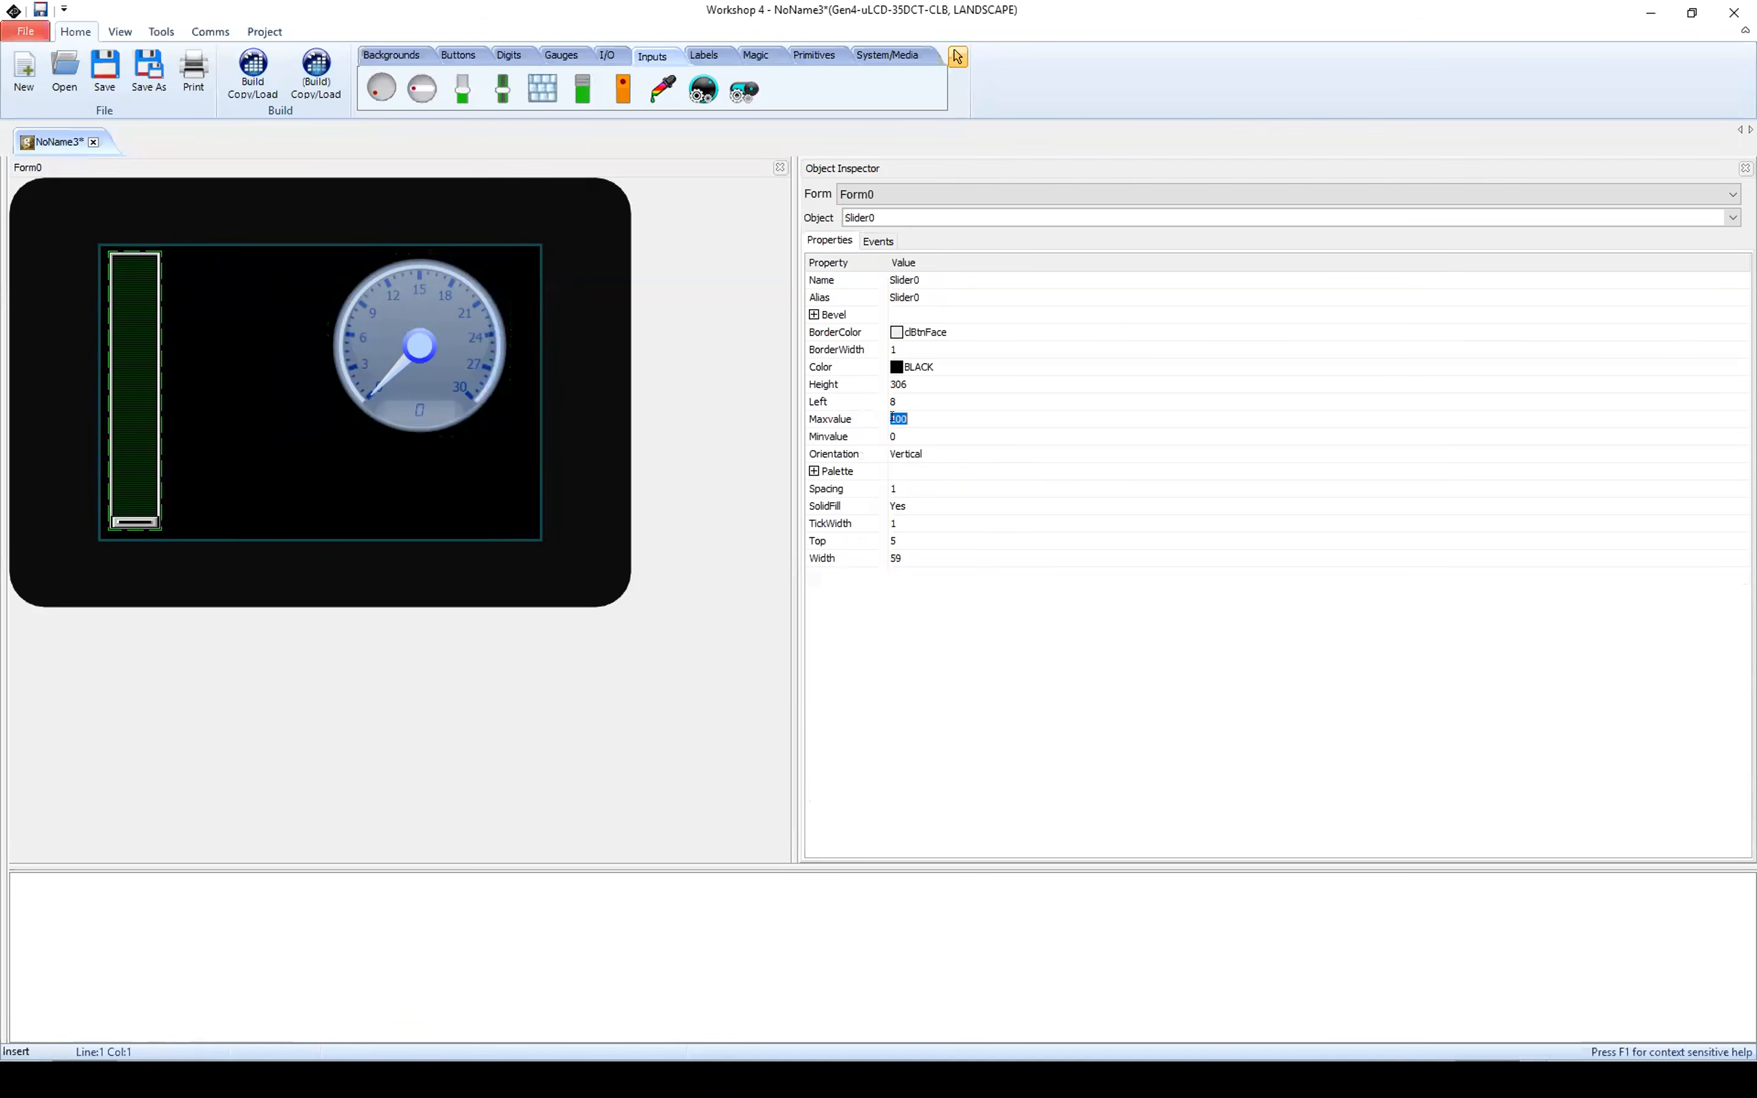
{"action": "type", "text": "30"}
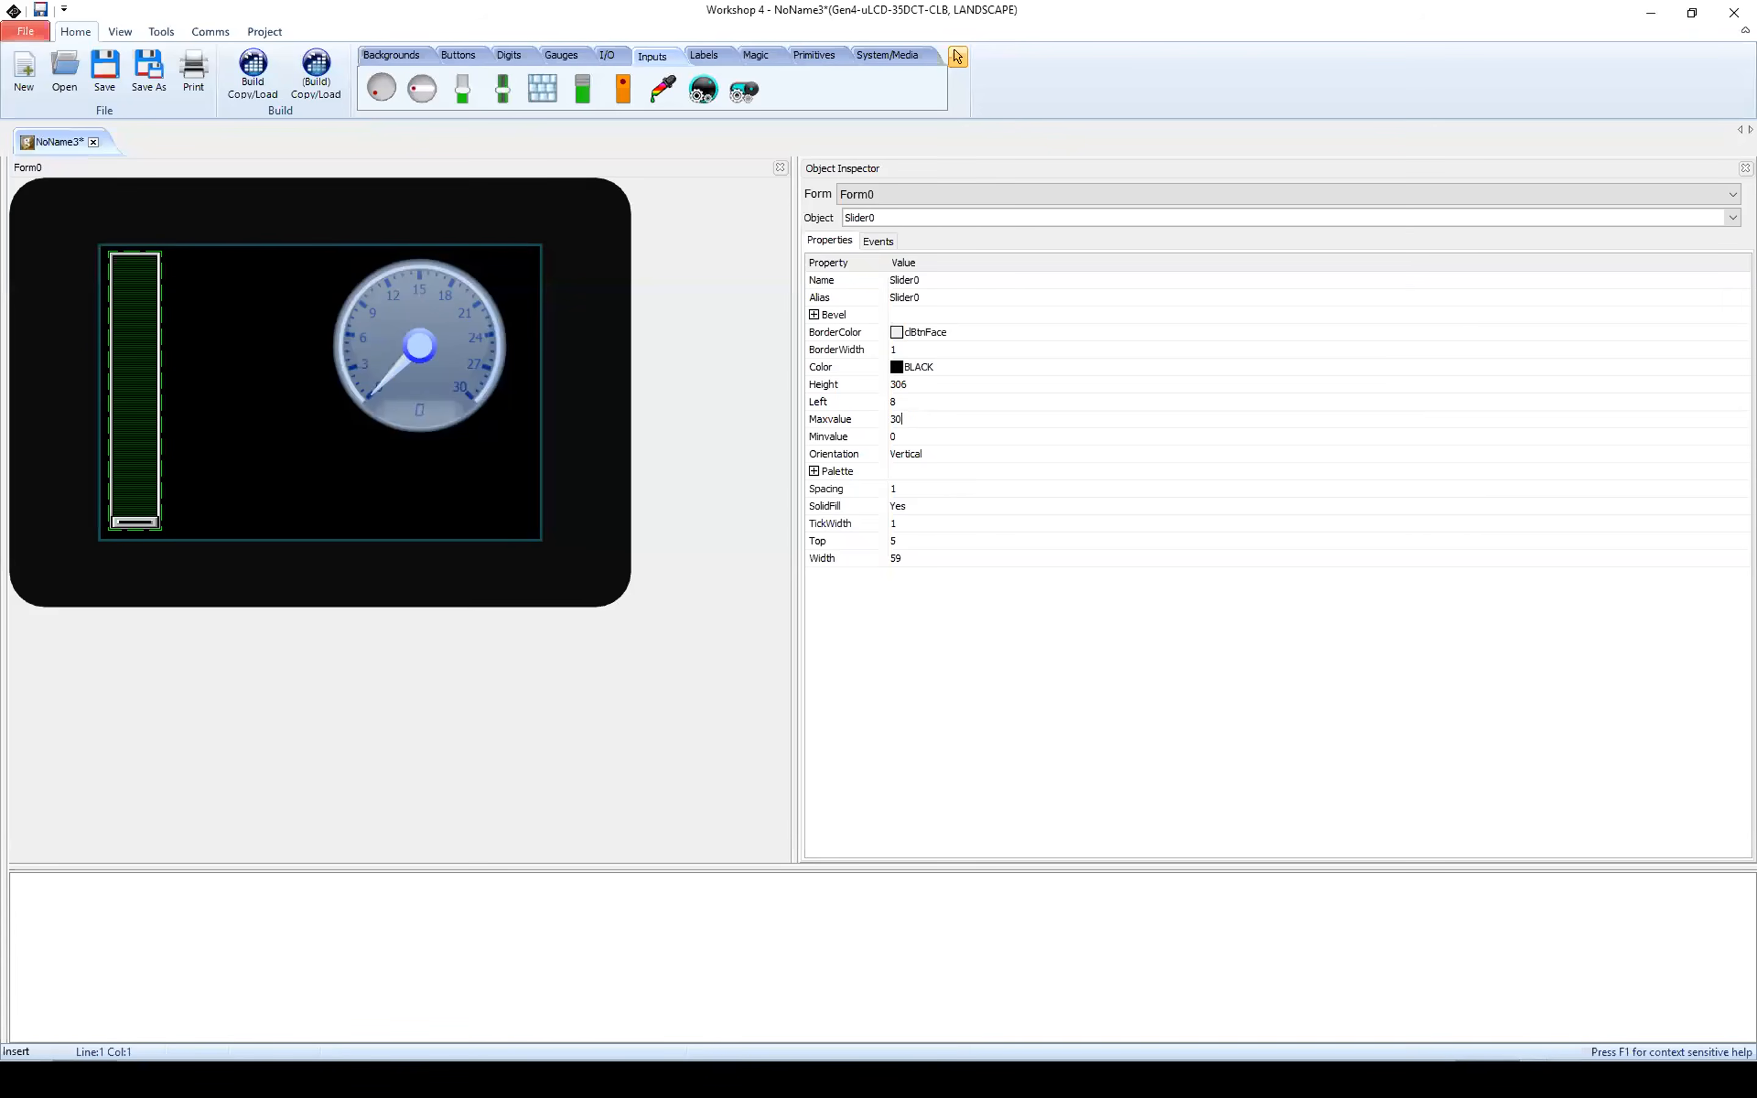
{"action": "key", "text": "Return"}
Step: Add an LED digits display below the gauge, at about left 292 and top 228
{"action": "left_click", "coordinate": [508, 58]}
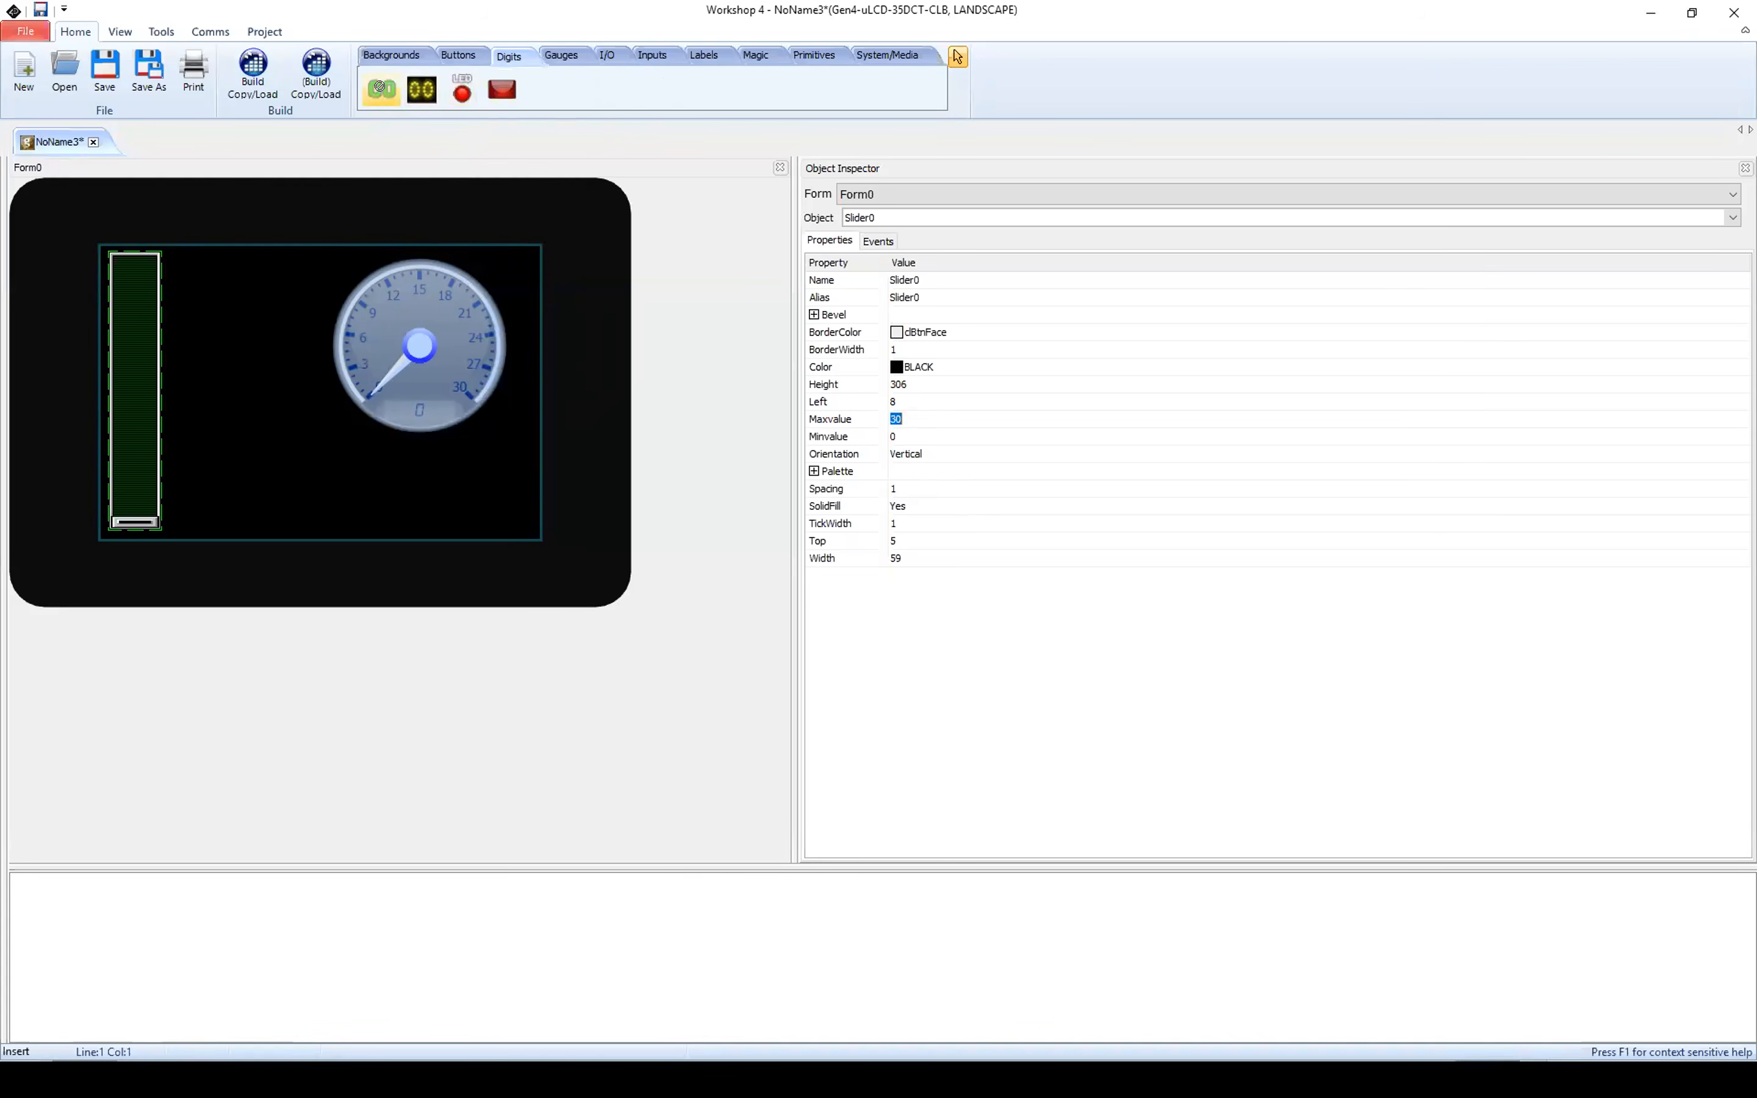
{"action": "left_click", "coordinate": [410, 476]}
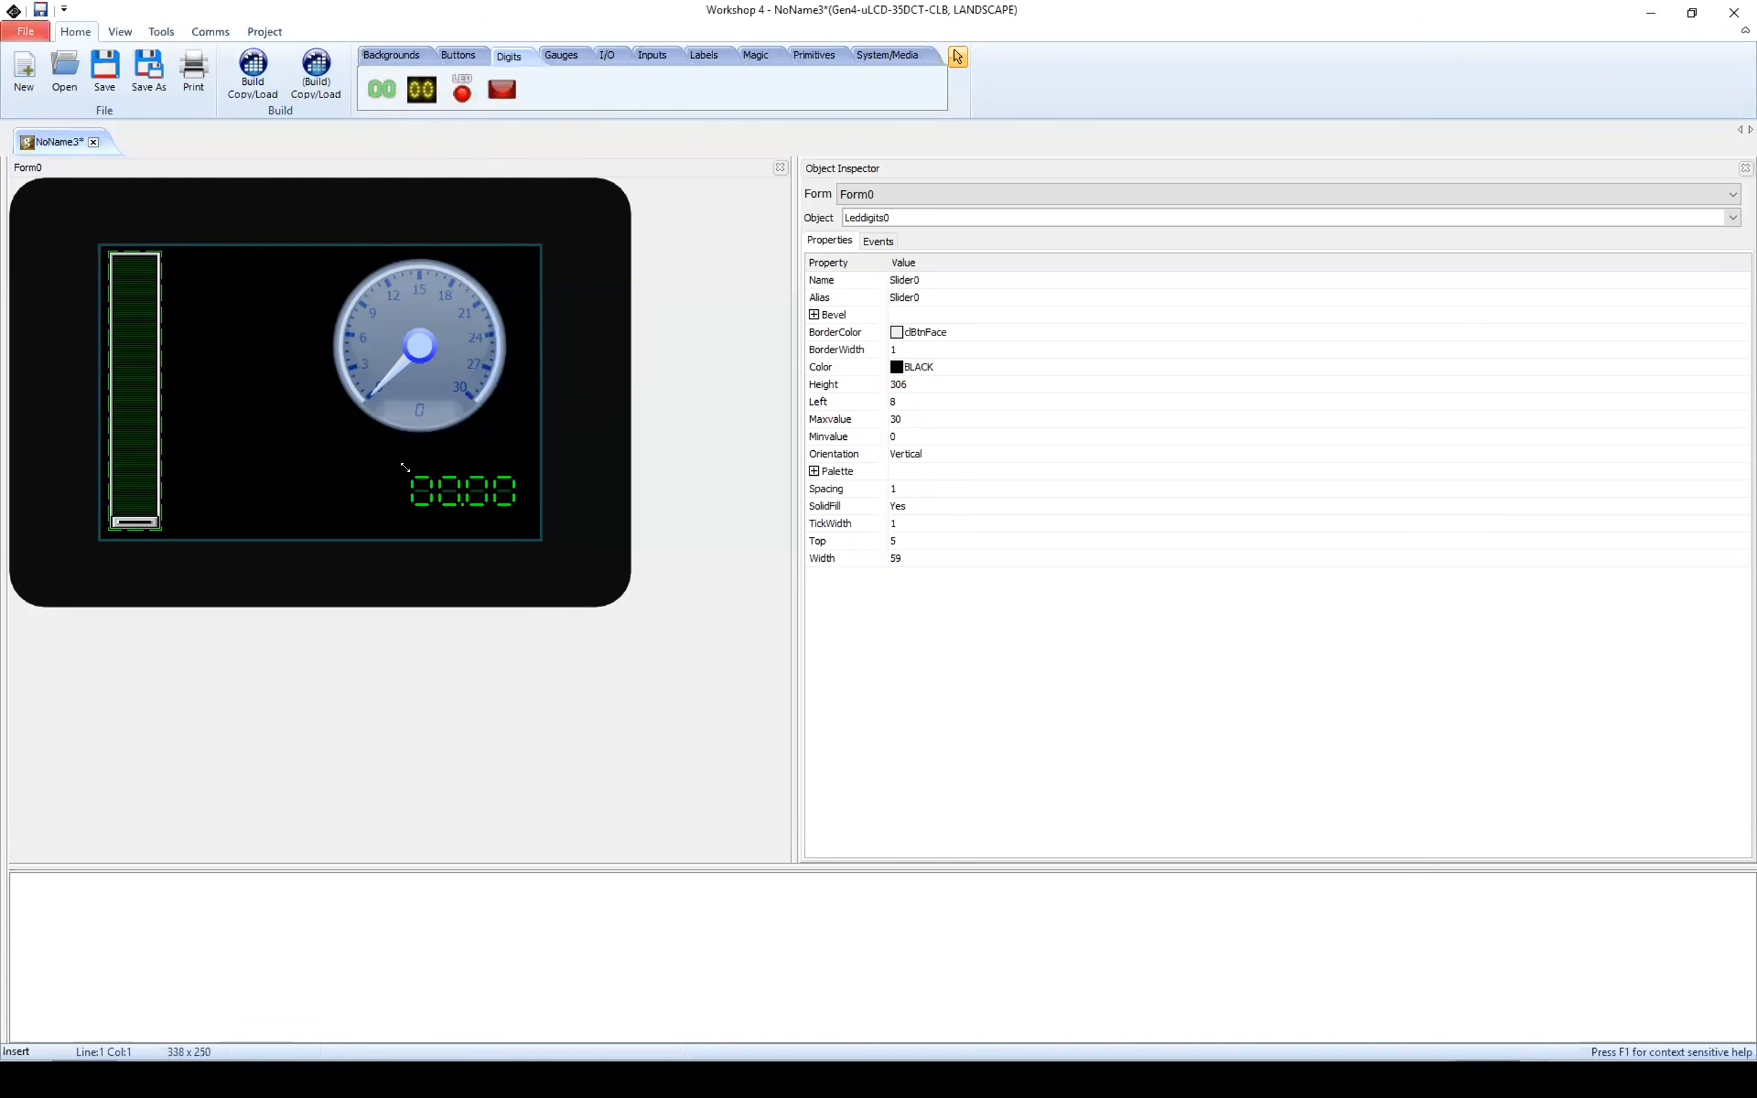
{"action": "left_click_drag", "start_coordinate": [435, 473], "coordinate": [393, 476]}
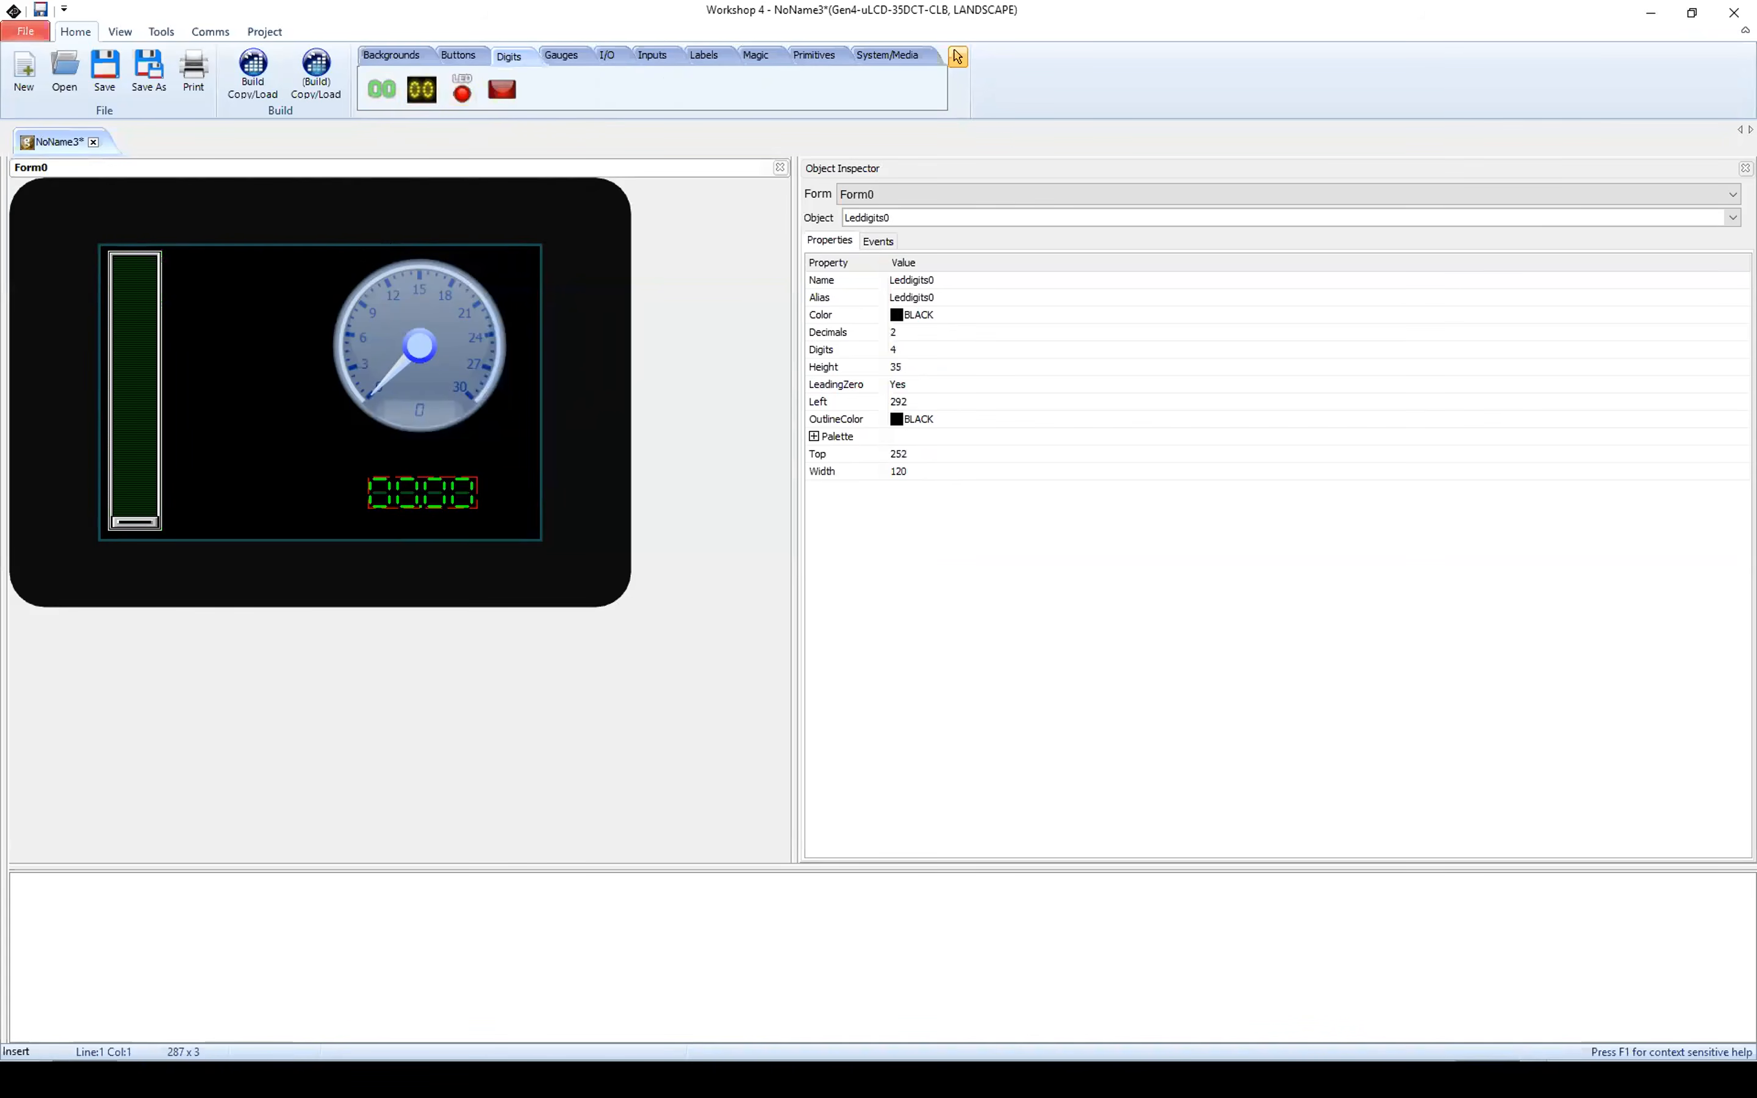
{"action": "left_click_drag", "start_coordinate": [408, 482], "coordinate": [404, 461]}
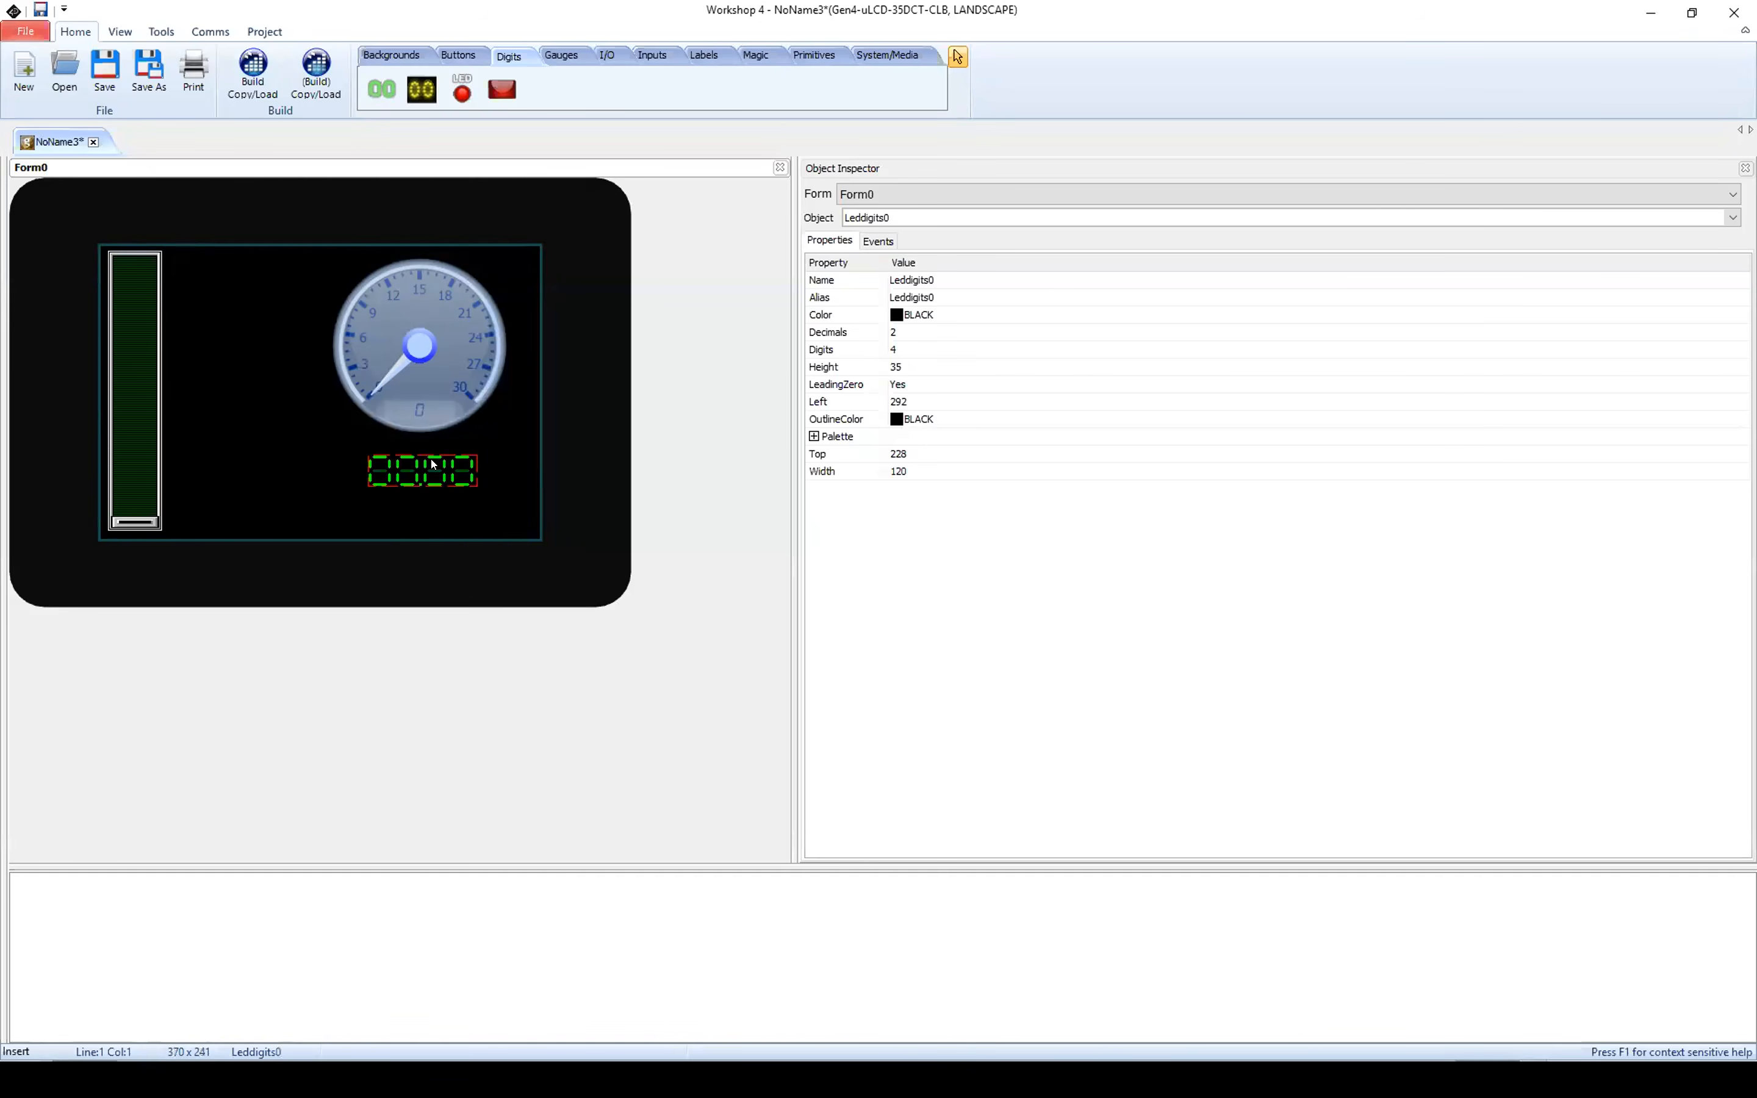
Step: Set the LED digits display to 0 decimals and 2 digits
{"action": "left_click", "coordinate": [895, 332]}
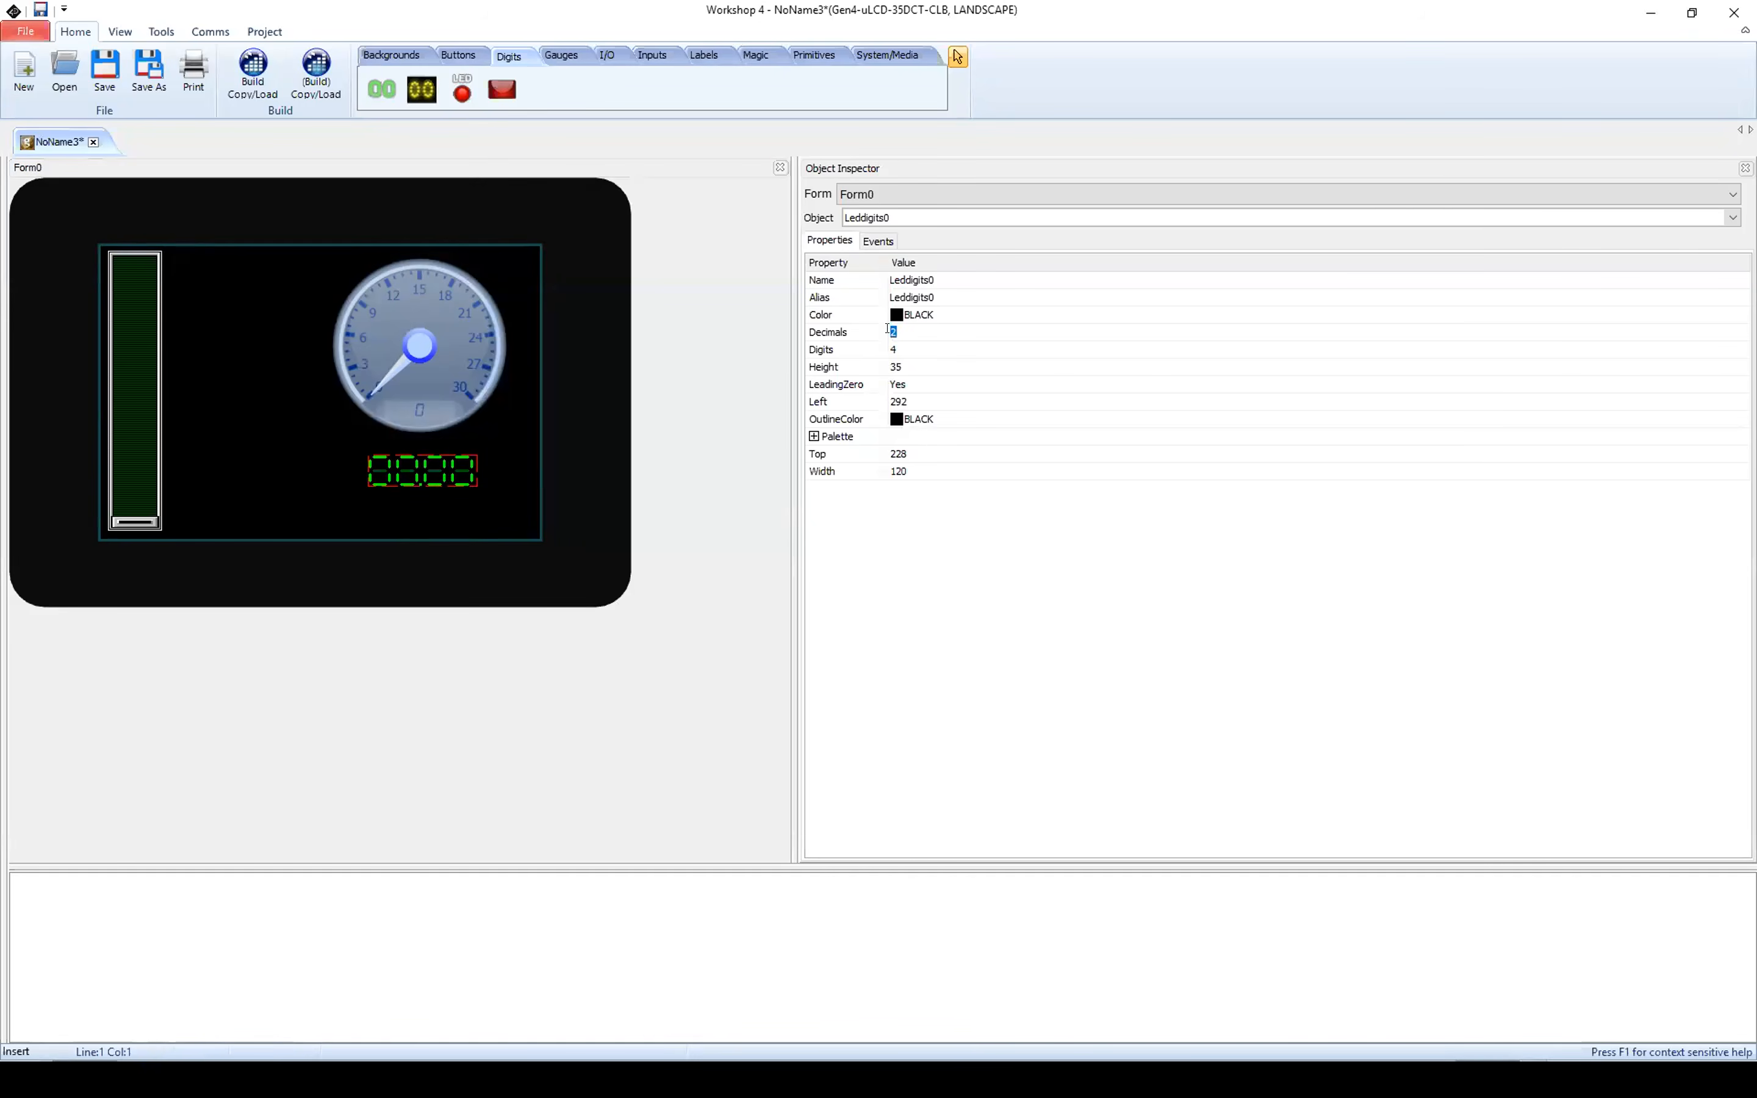
{"action": "key", "text": "ctrl"}
{"action": "key", "text": "ctrl"}
{"action": "type", "text": "0"}
{"action": "key", "text": "Return"}
{"action": "left_click", "coordinate": [892, 347]}
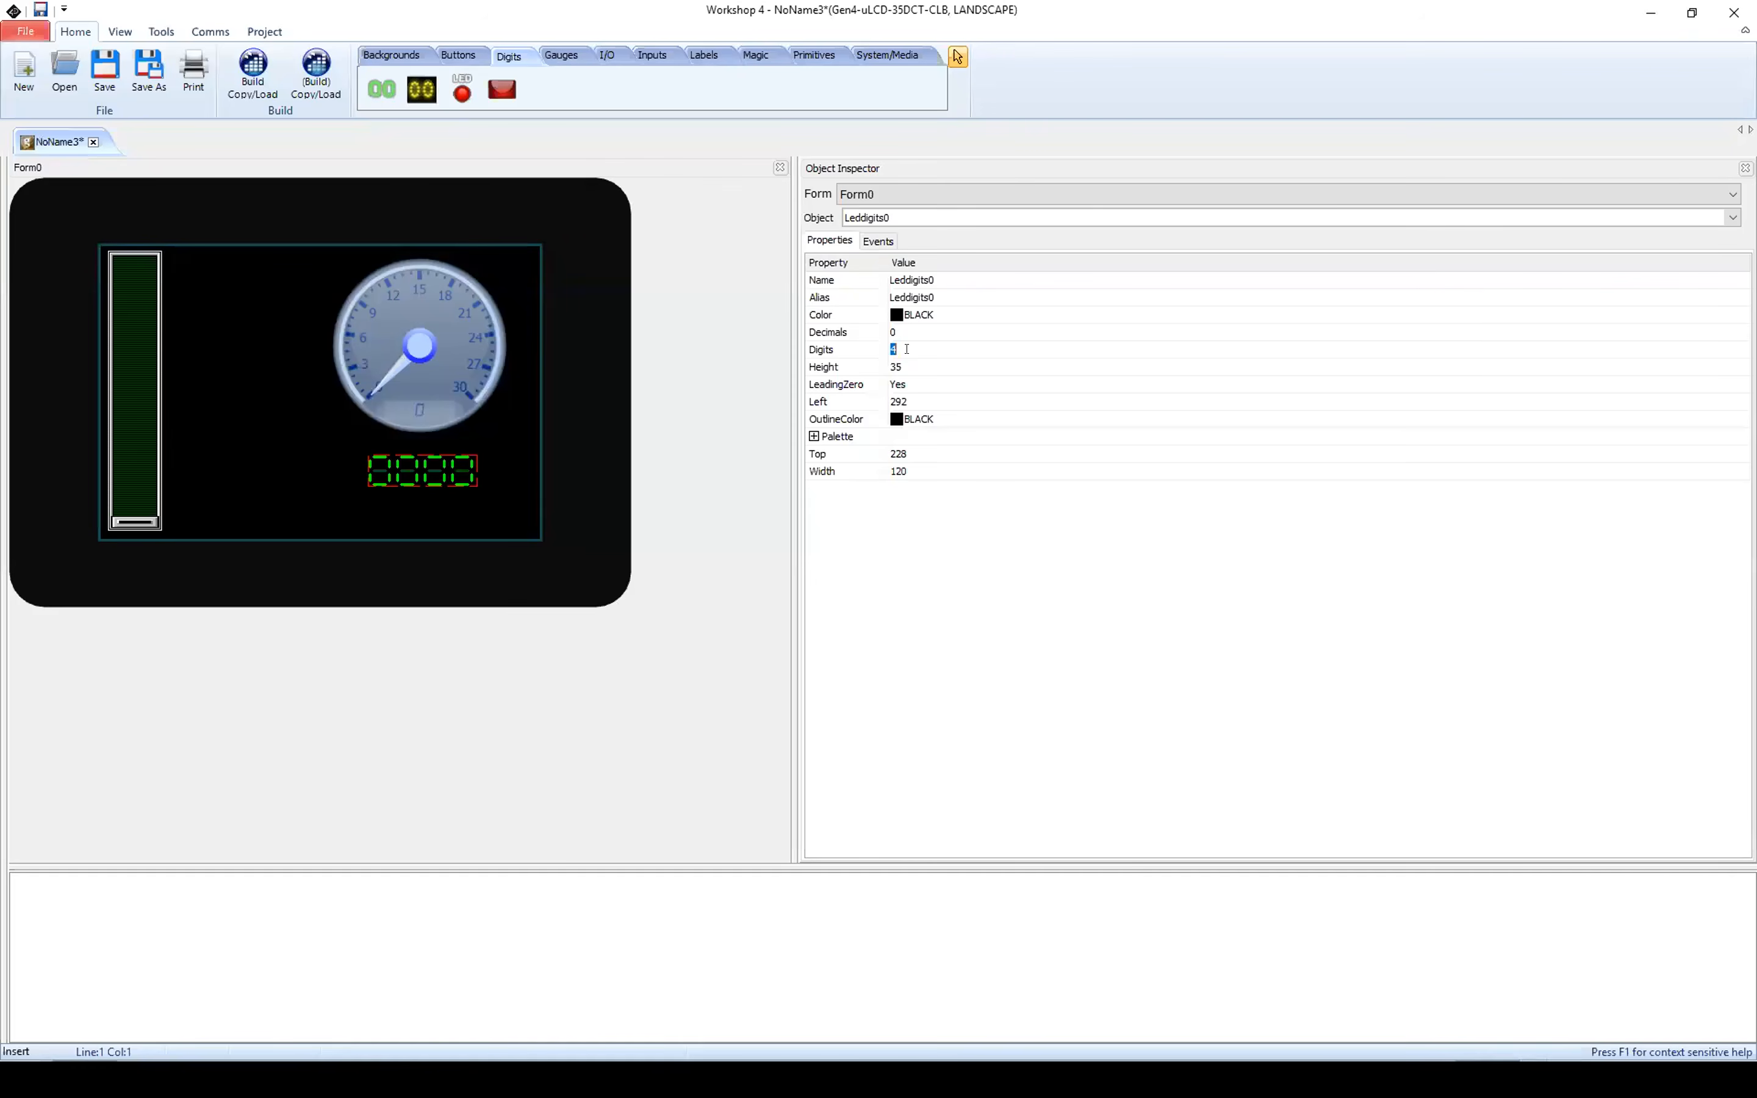
{"action": "type", "text": "2"}
{"action": "key", "text": "Return"}
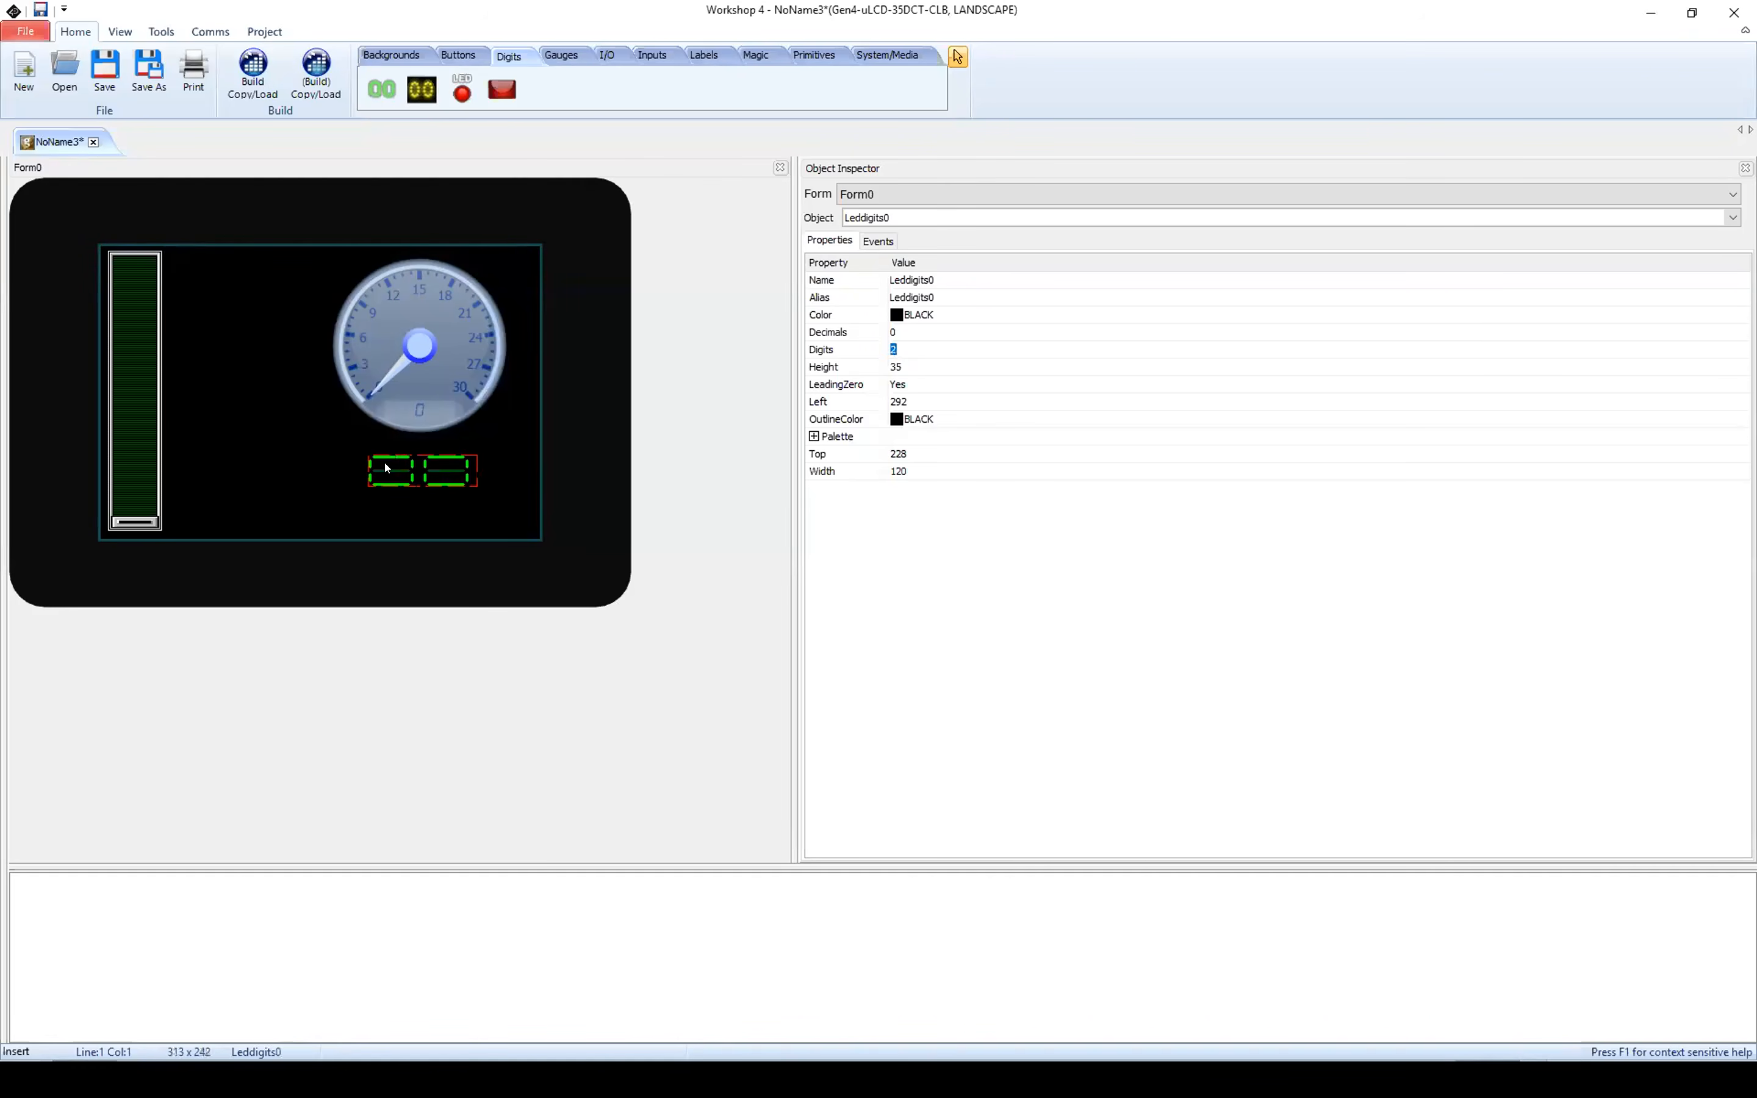
Step: Enlarge the LED digits display to about 125 wide and 81 high and position it at about left 288, top 224
{"action": "left_click_drag", "start_coordinate": [404, 469], "coordinate": [352, 476]}
{"action": "left_click_drag", "start_coordinate": [407, 477], "coordinate": [418, 475]}
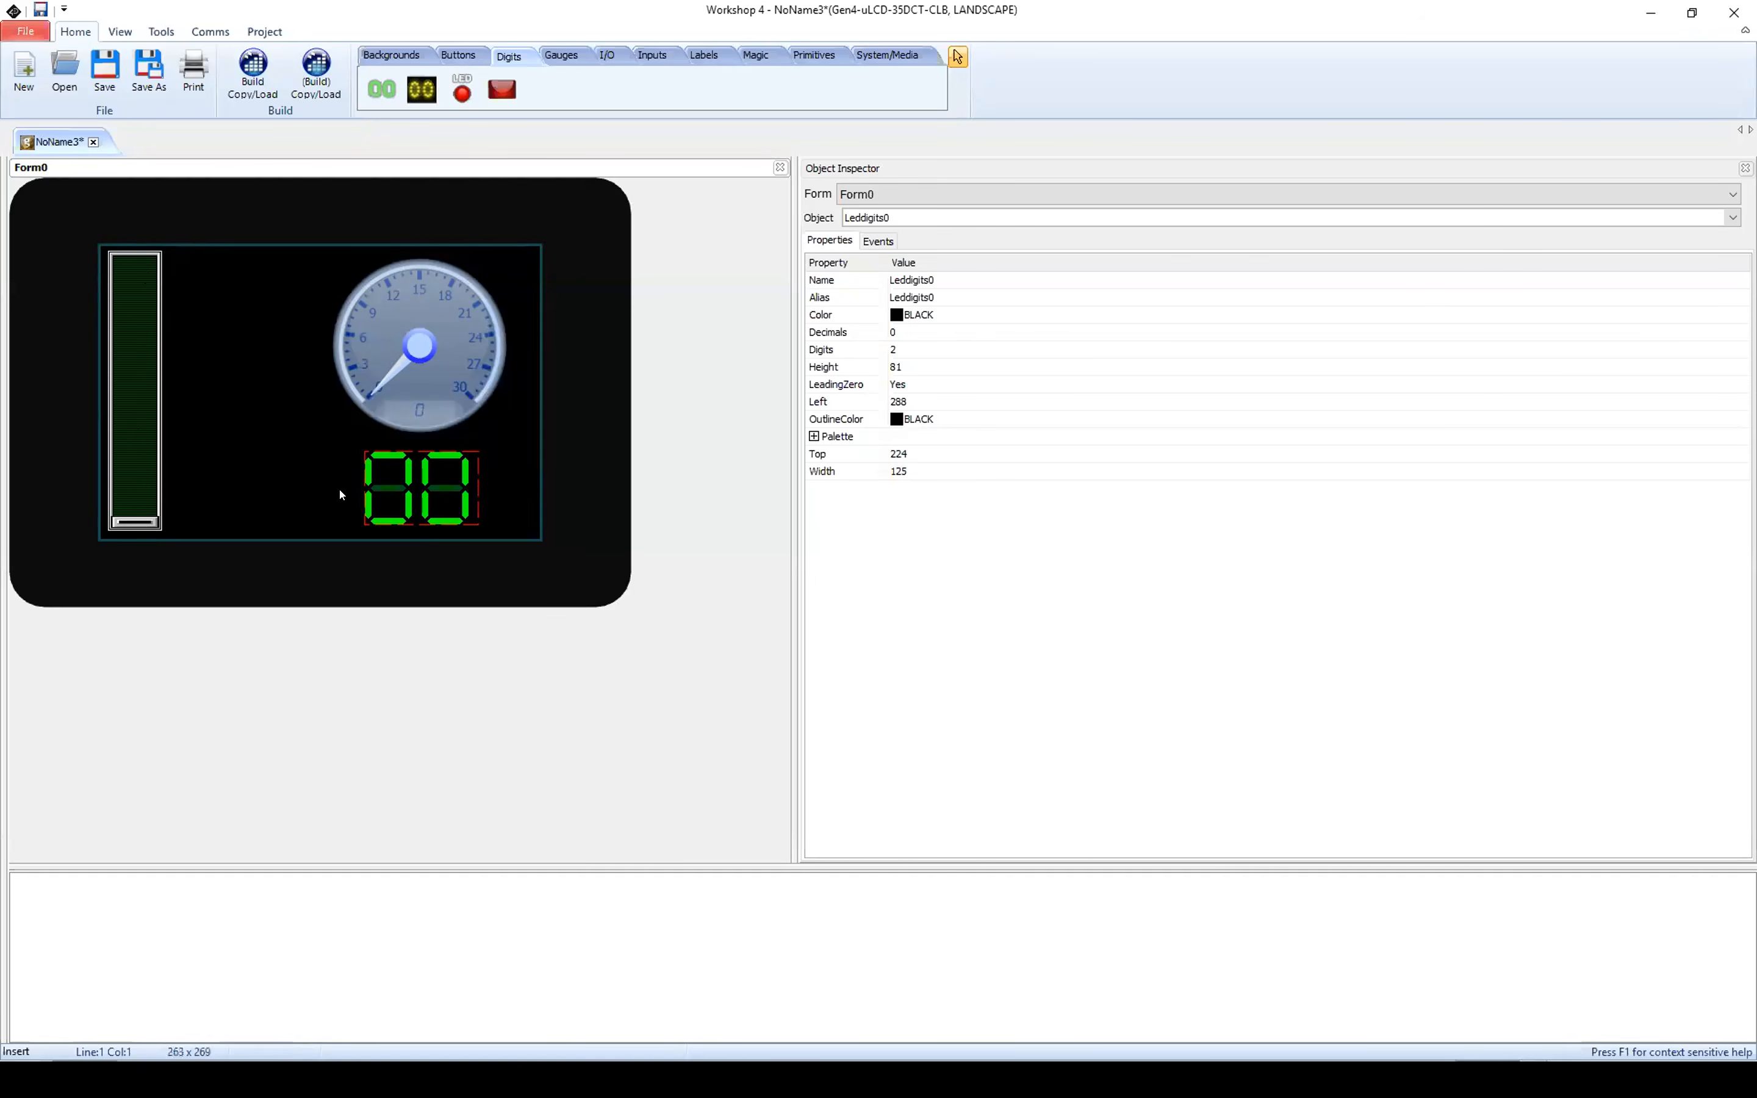
Step: Set the slider's OnChanged event handler to Report Message
{"action": "left_click", "coordinate": [137, 388]}
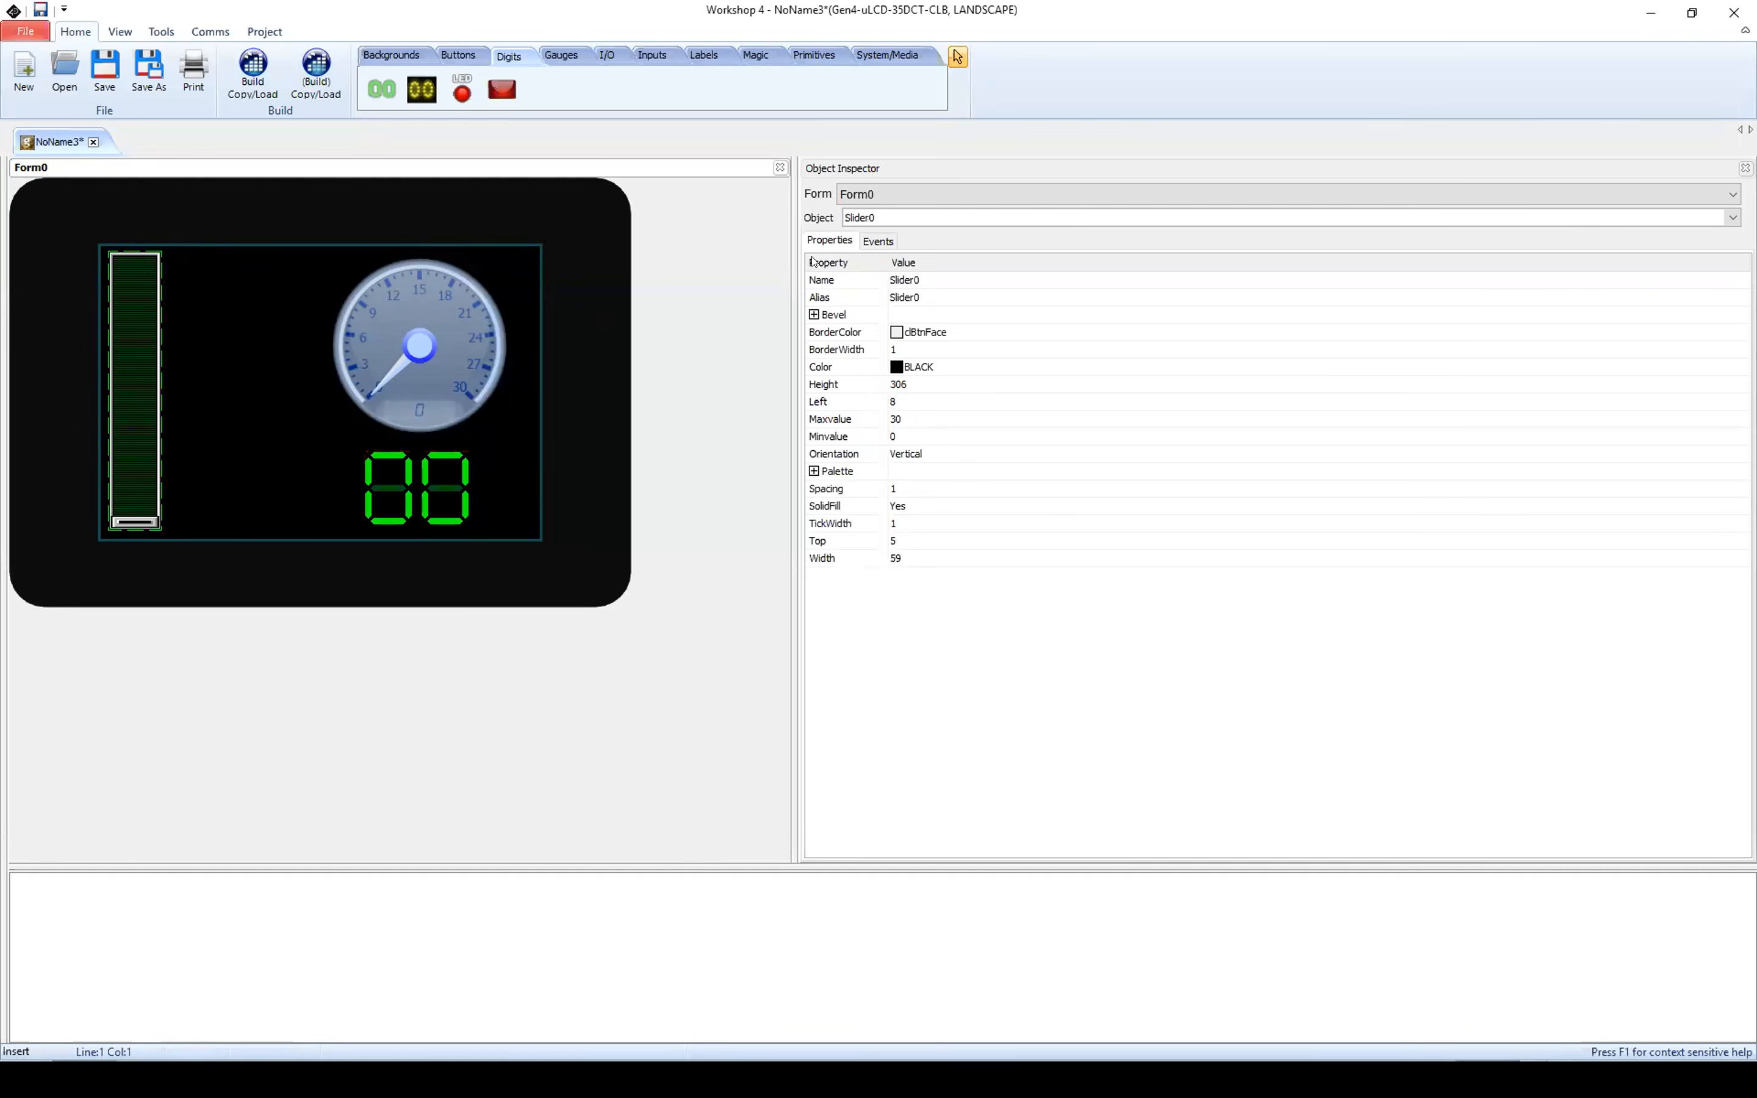
{"action": "left_click", "coordinate": [885, 245]}
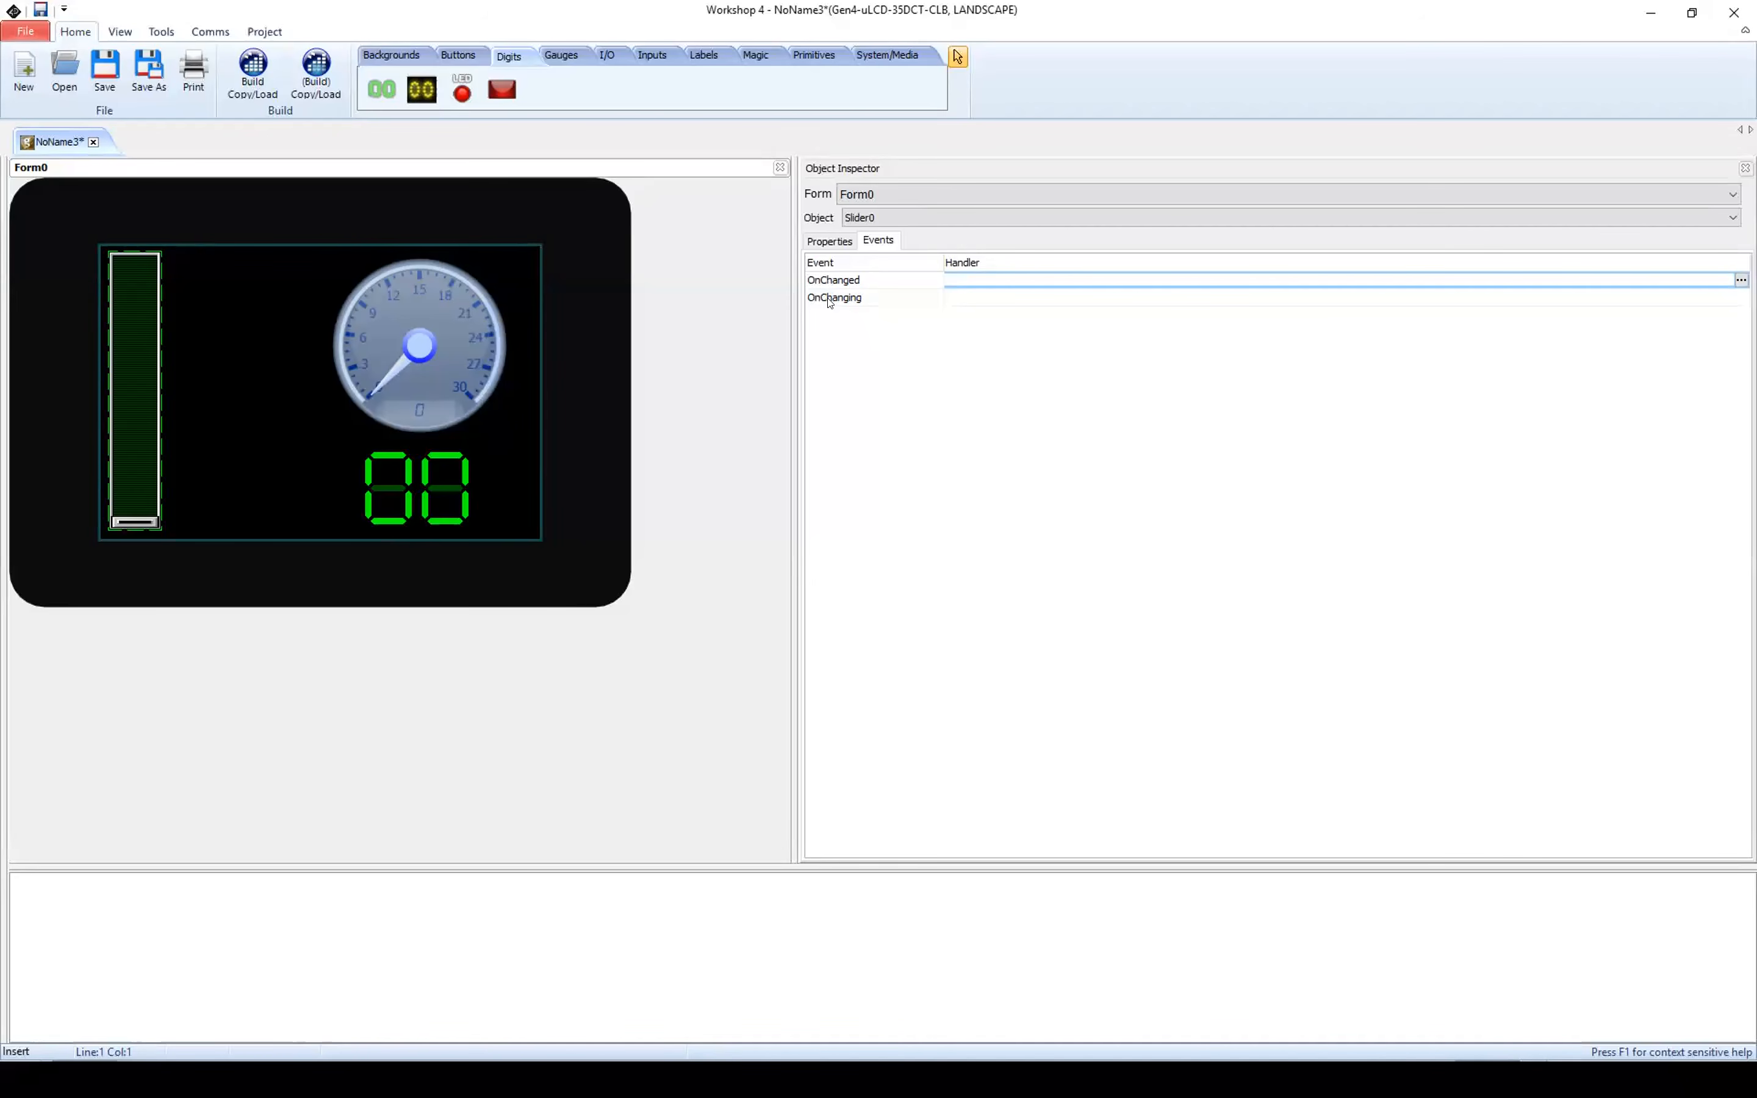
{"action": "left_click", "coordinate": [949, 277]}
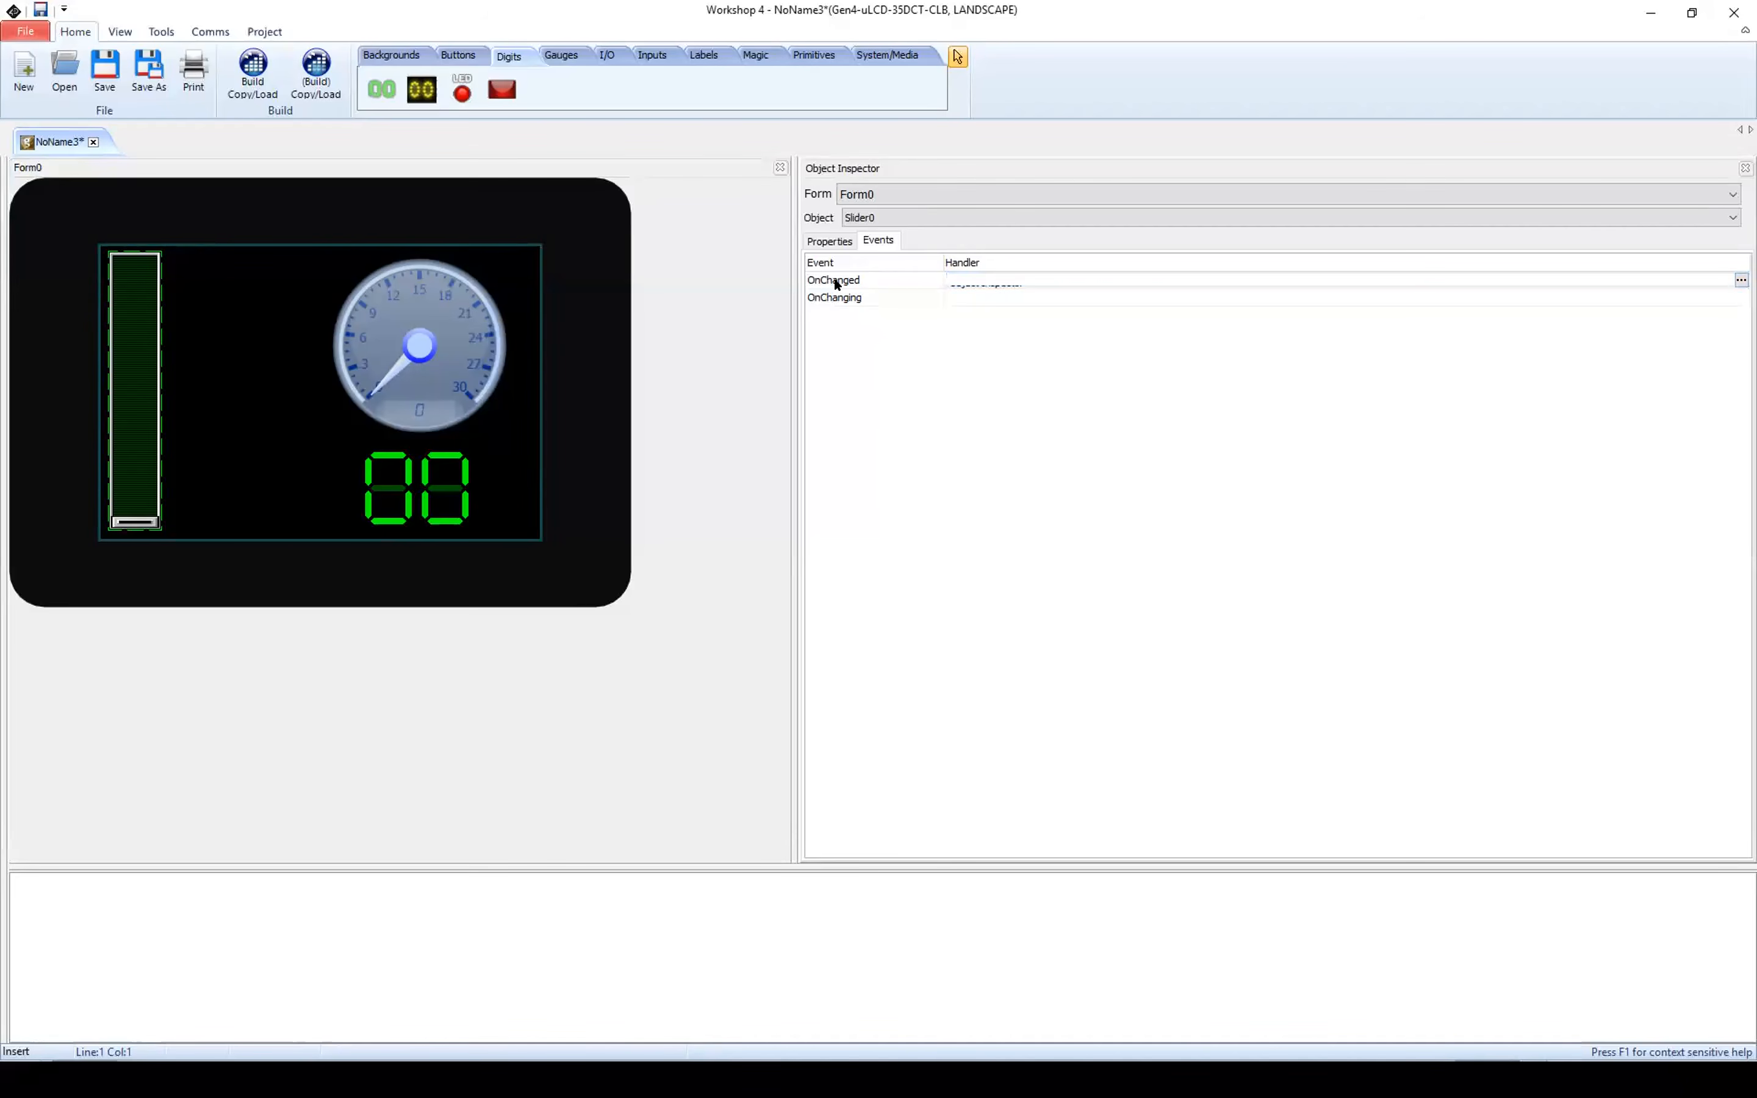
{"action": "left_click", "coordinate": [859, 285]}
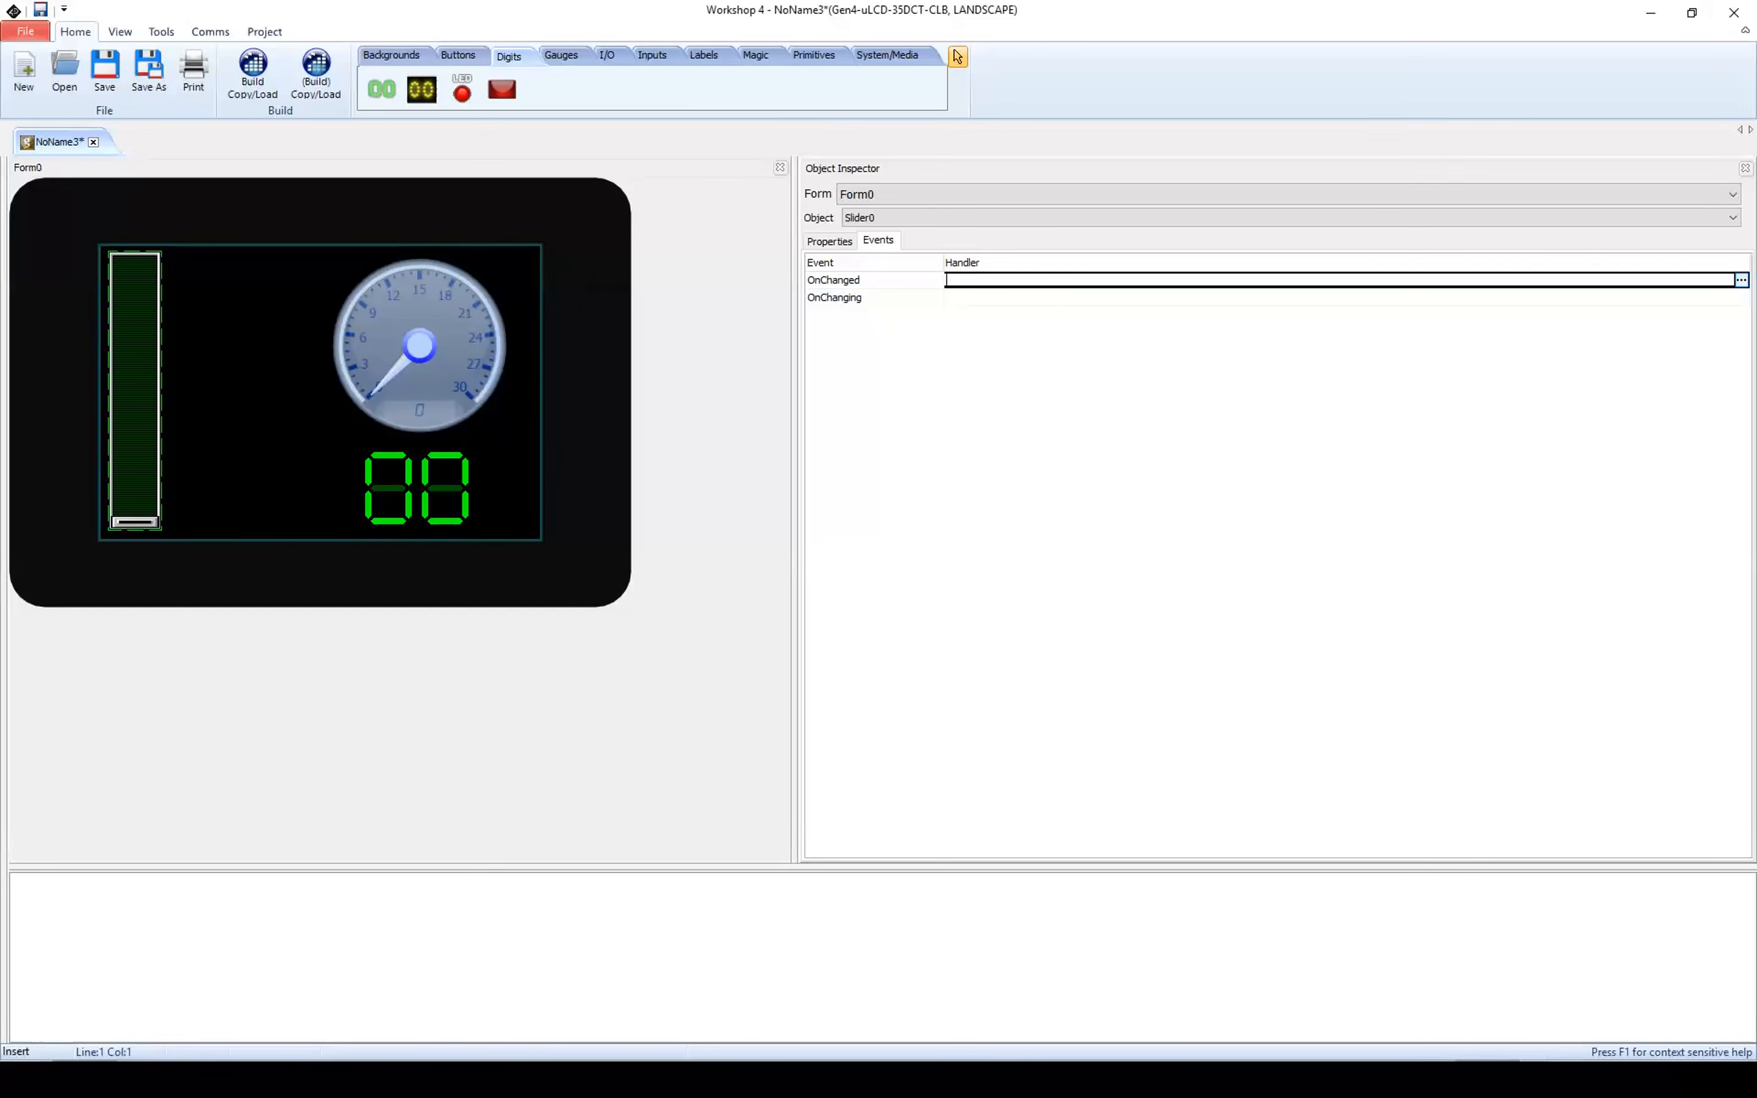
{"action": "left_click", "coordinate": [1741, 279]}
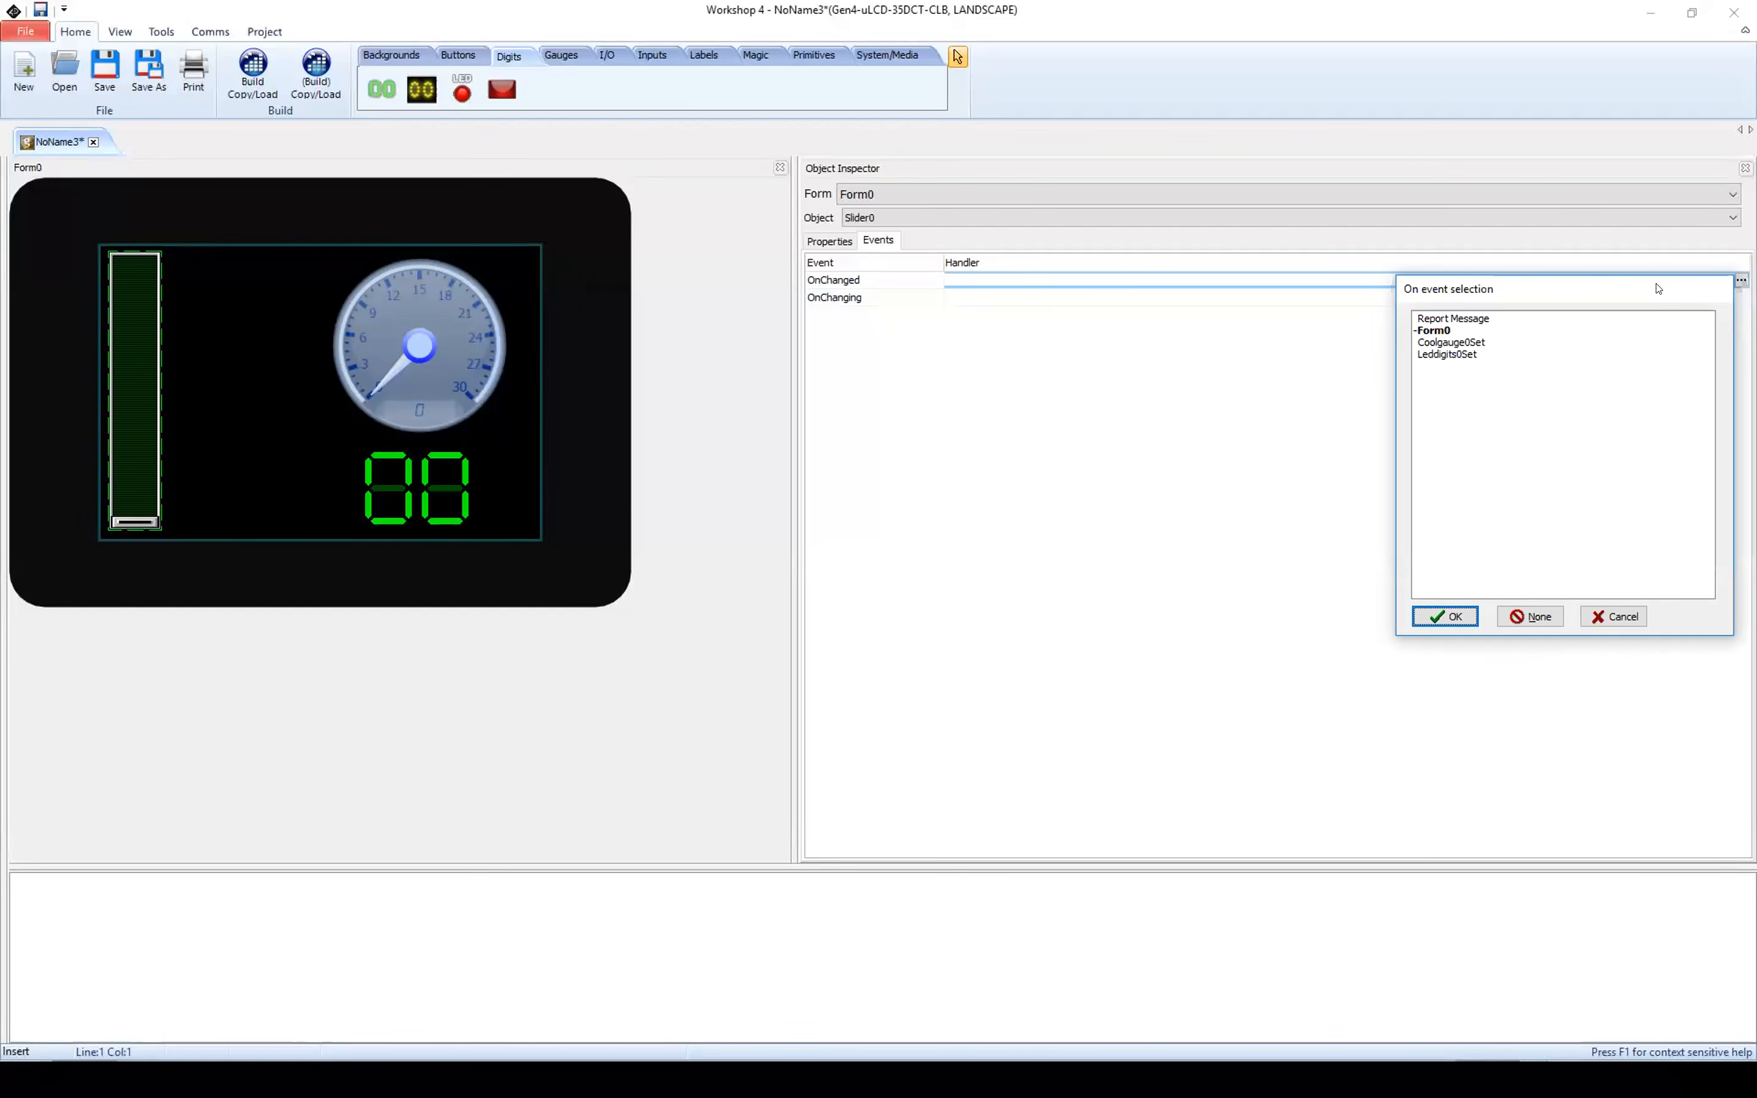
{"action": "left_click_drag", "start_coordinate": [1659, 289], "coordinate": [828, 285]}
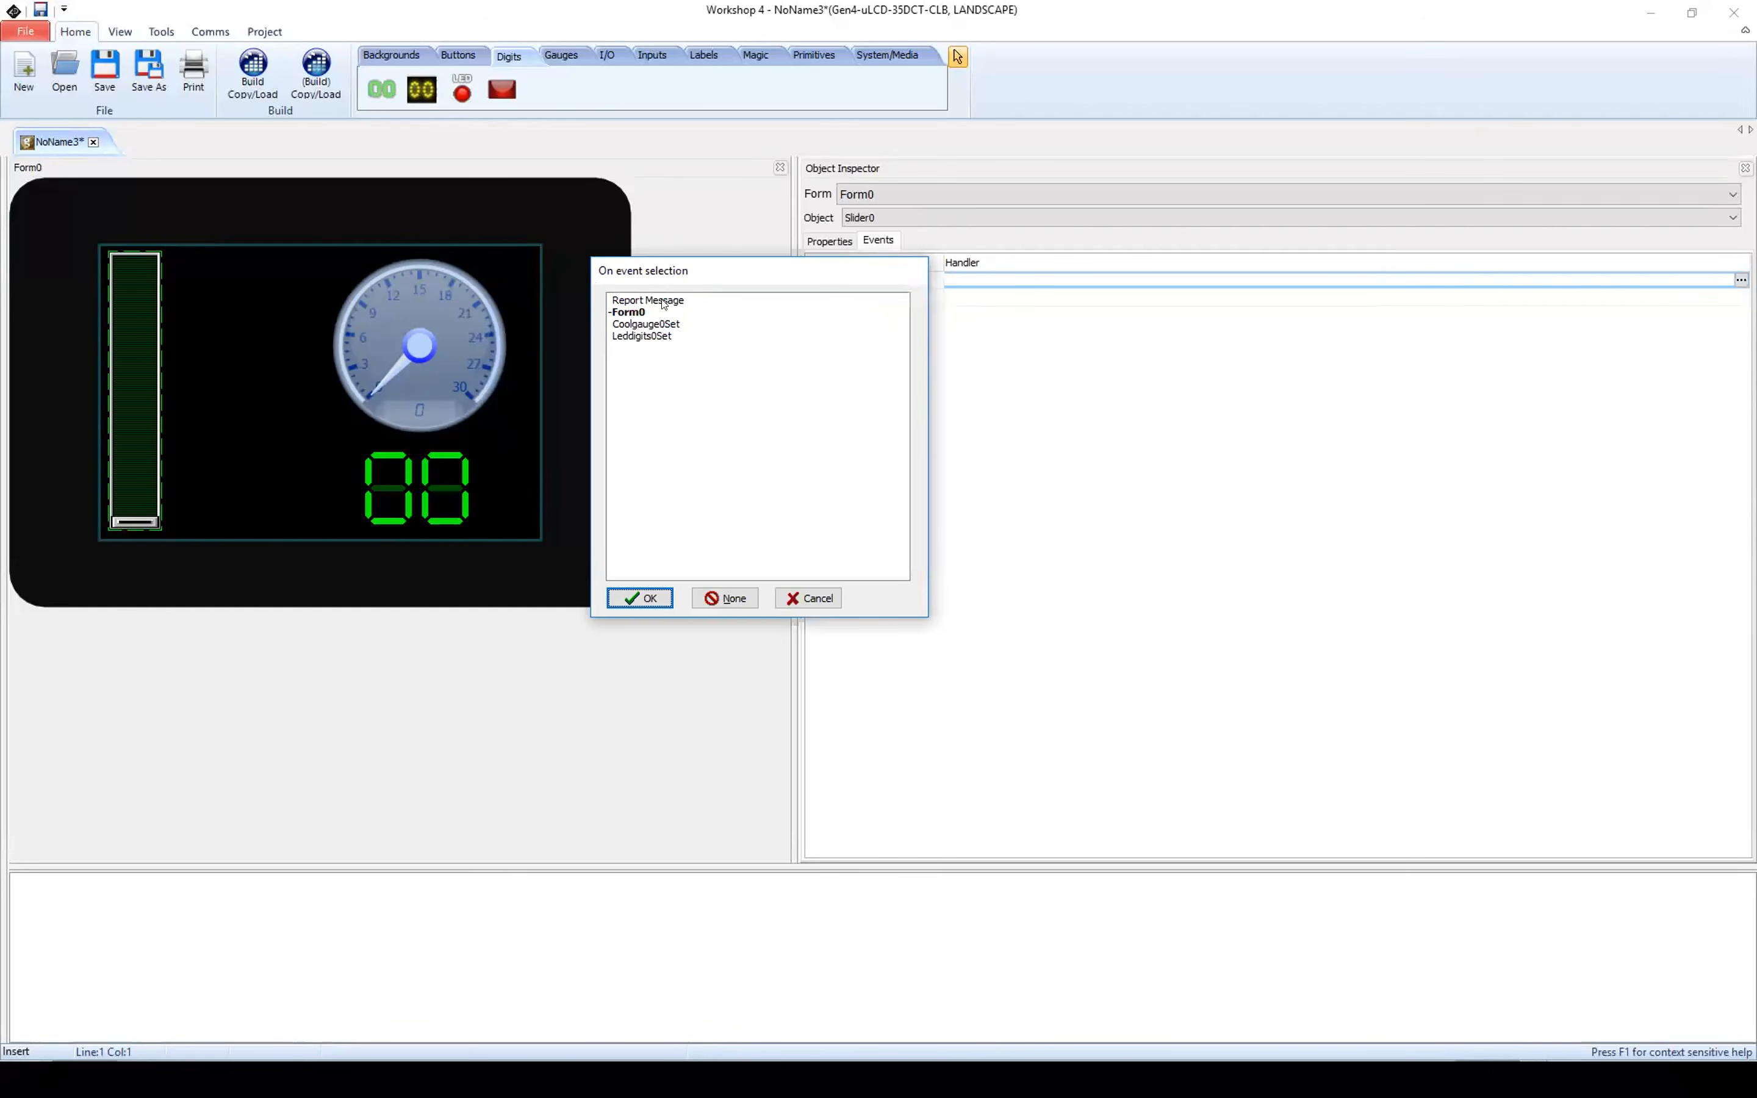
{"action": "left_click", "coordinate": [638, 301]}
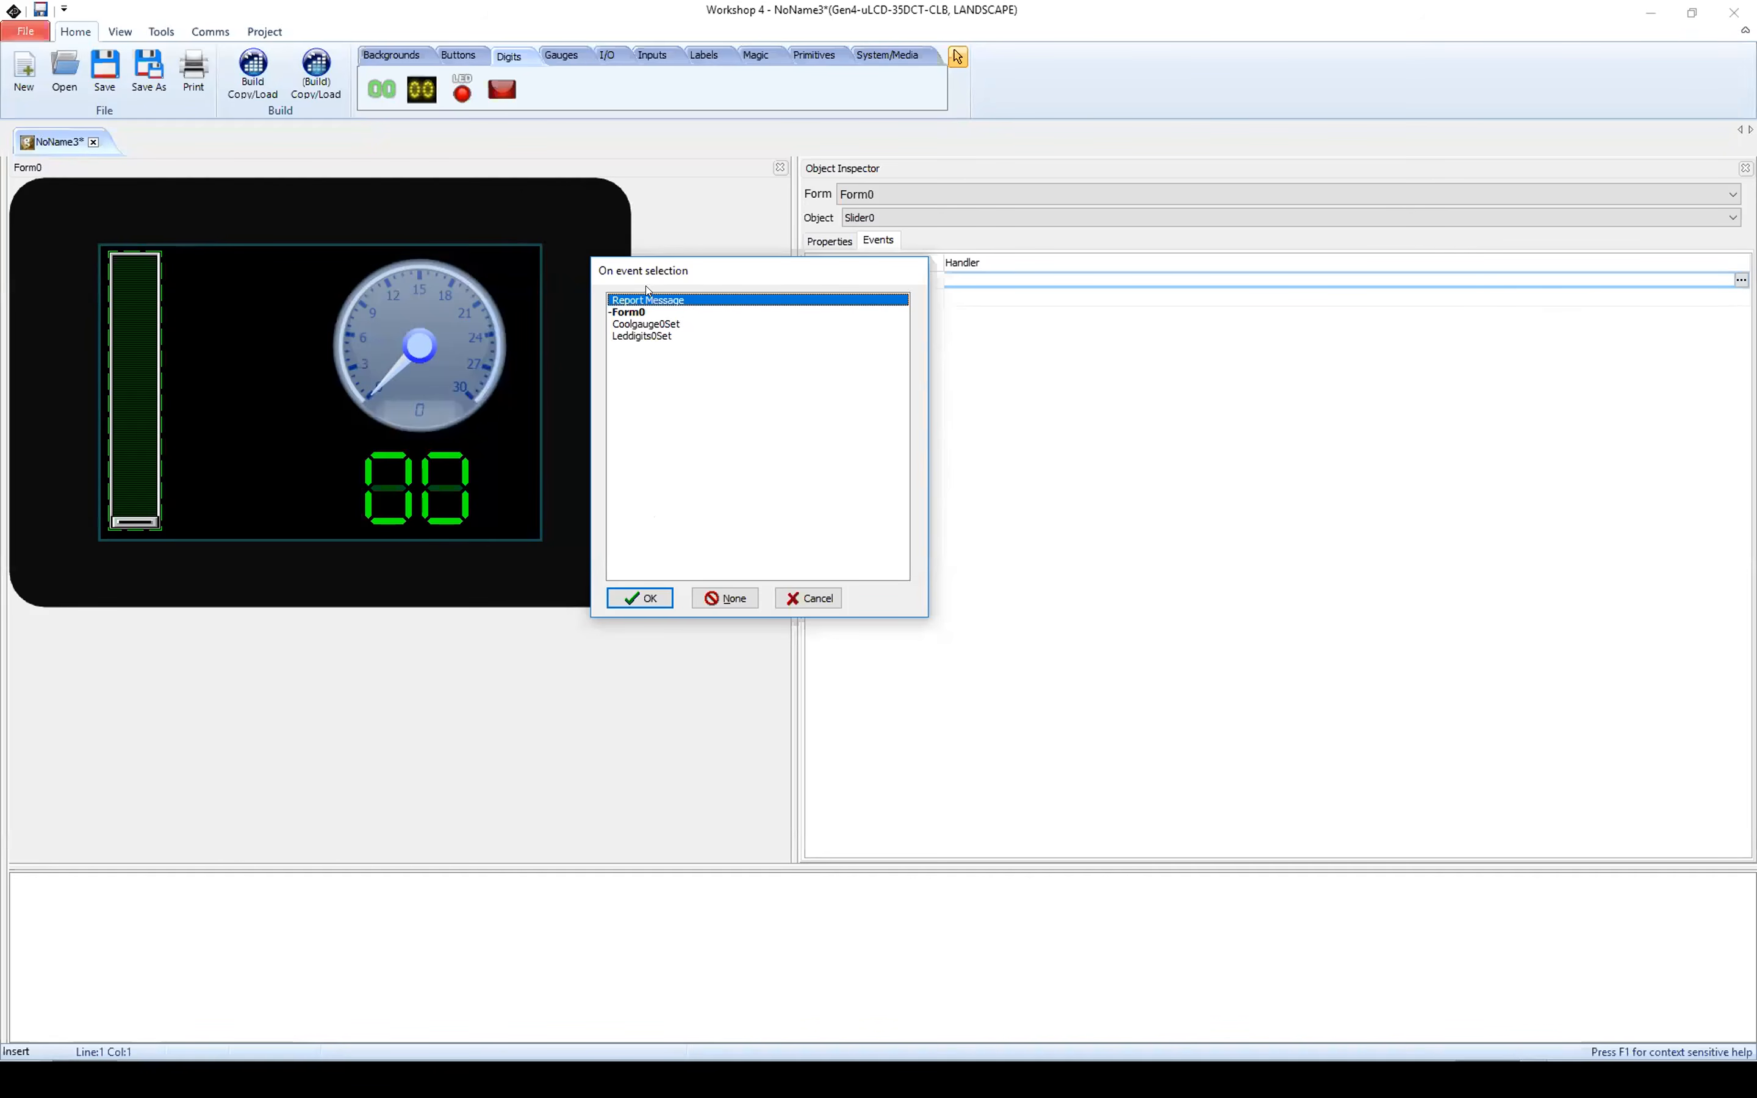
{"action": "left_click", "coordinate": [647, 598]}
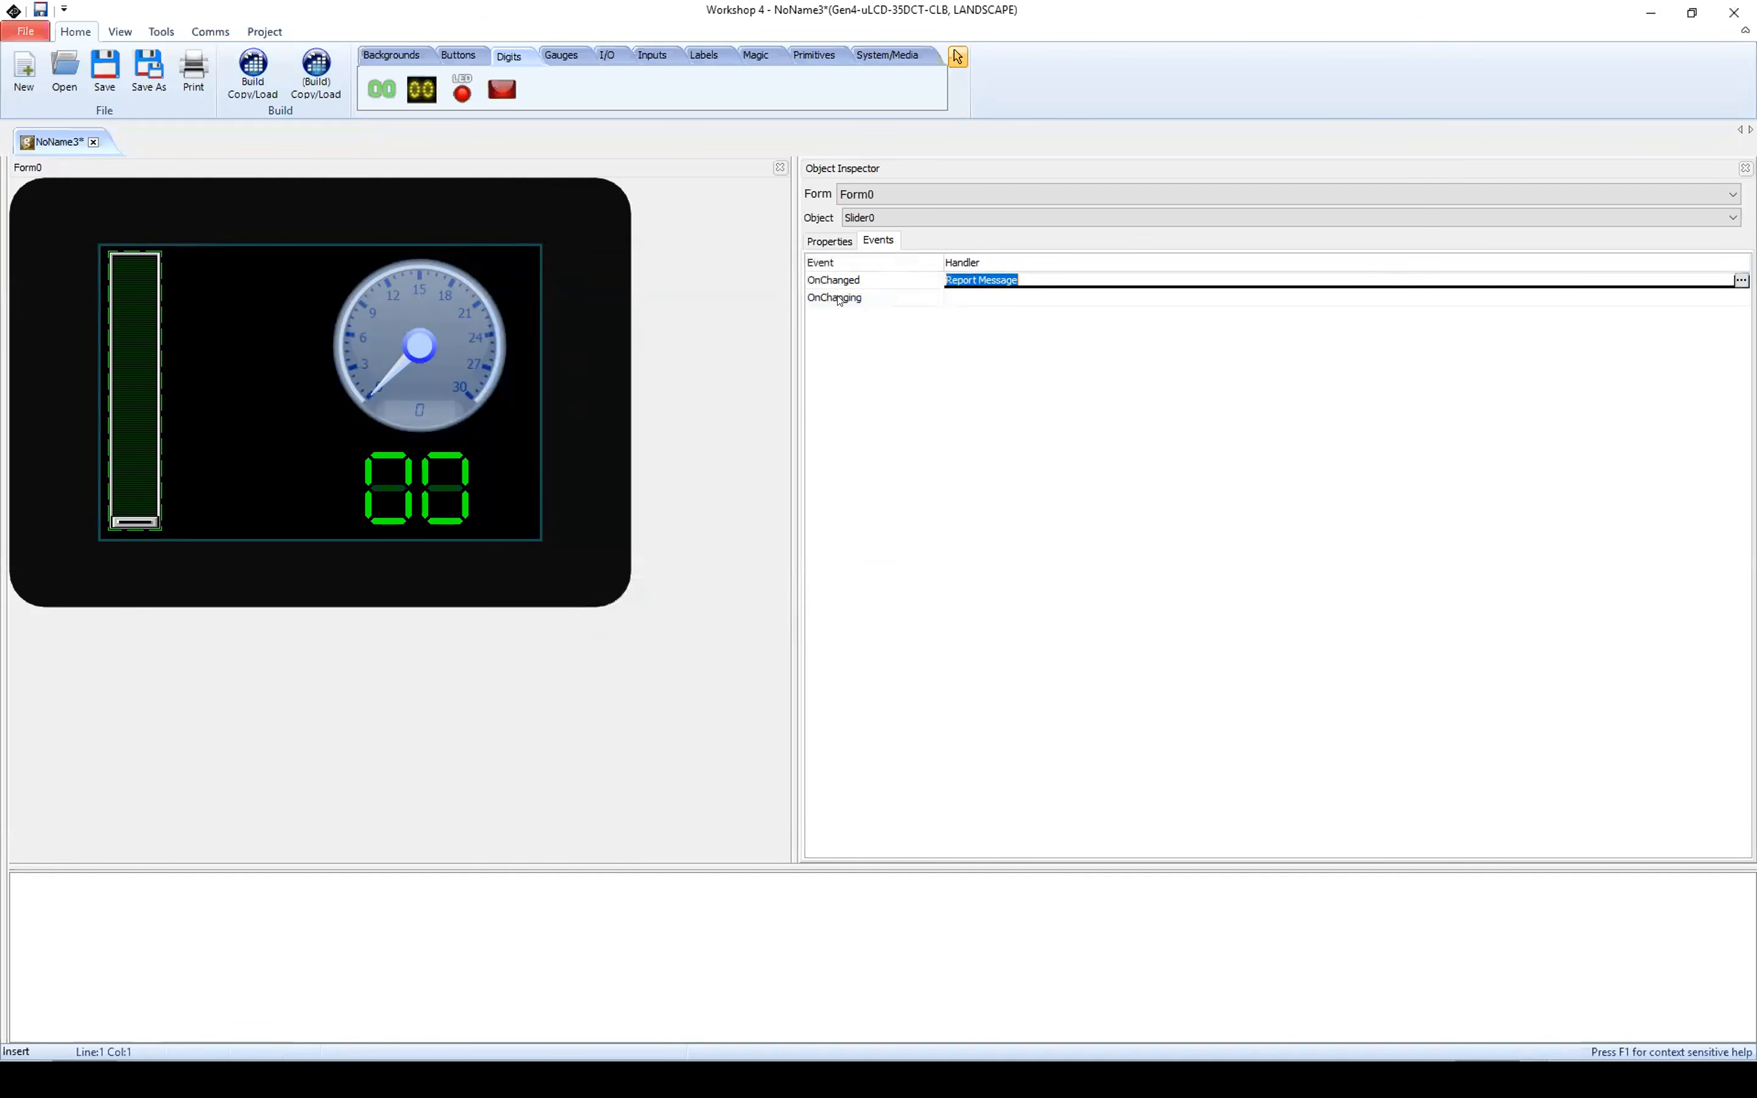
Step: Set the slider's OnChanging event handler to Coolgauge0Set so that moving the slider drives the gauge
{"action": "left_click", "coordinate": [1018, 298]}
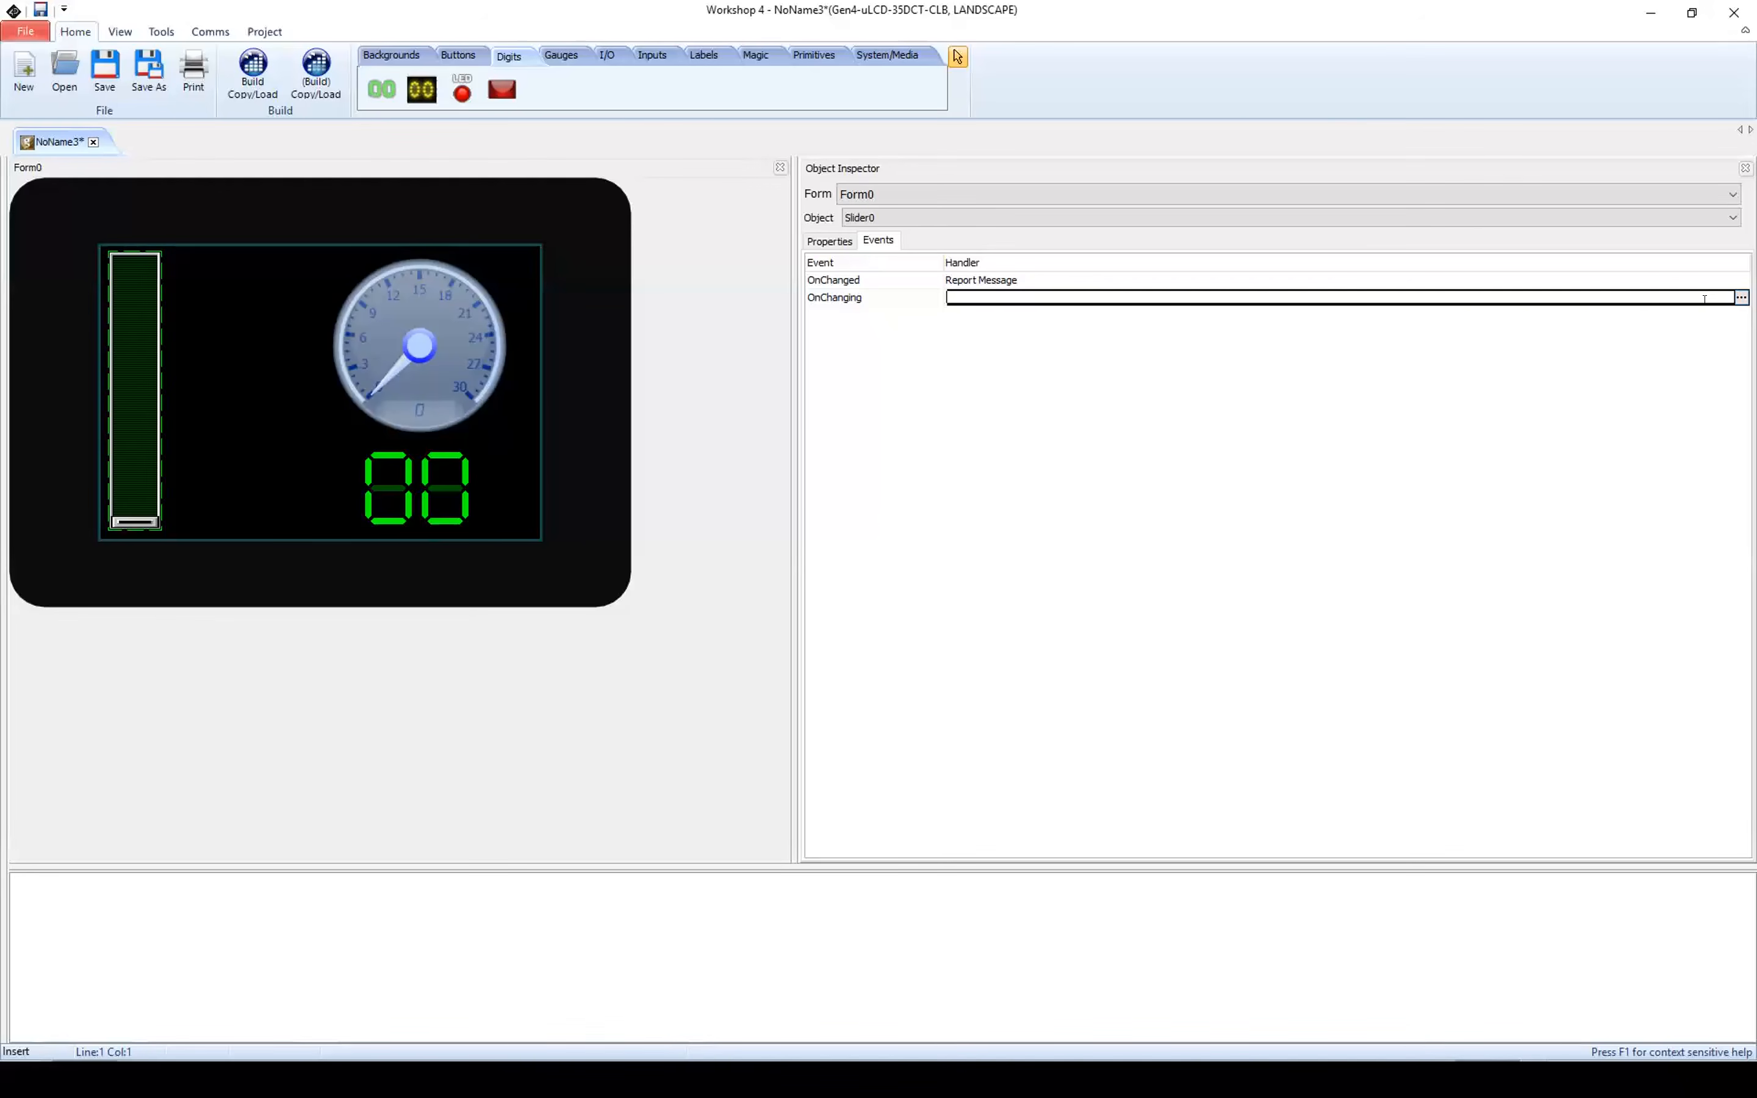
{"action": "left_click", "coordinate": [1739, 298]}
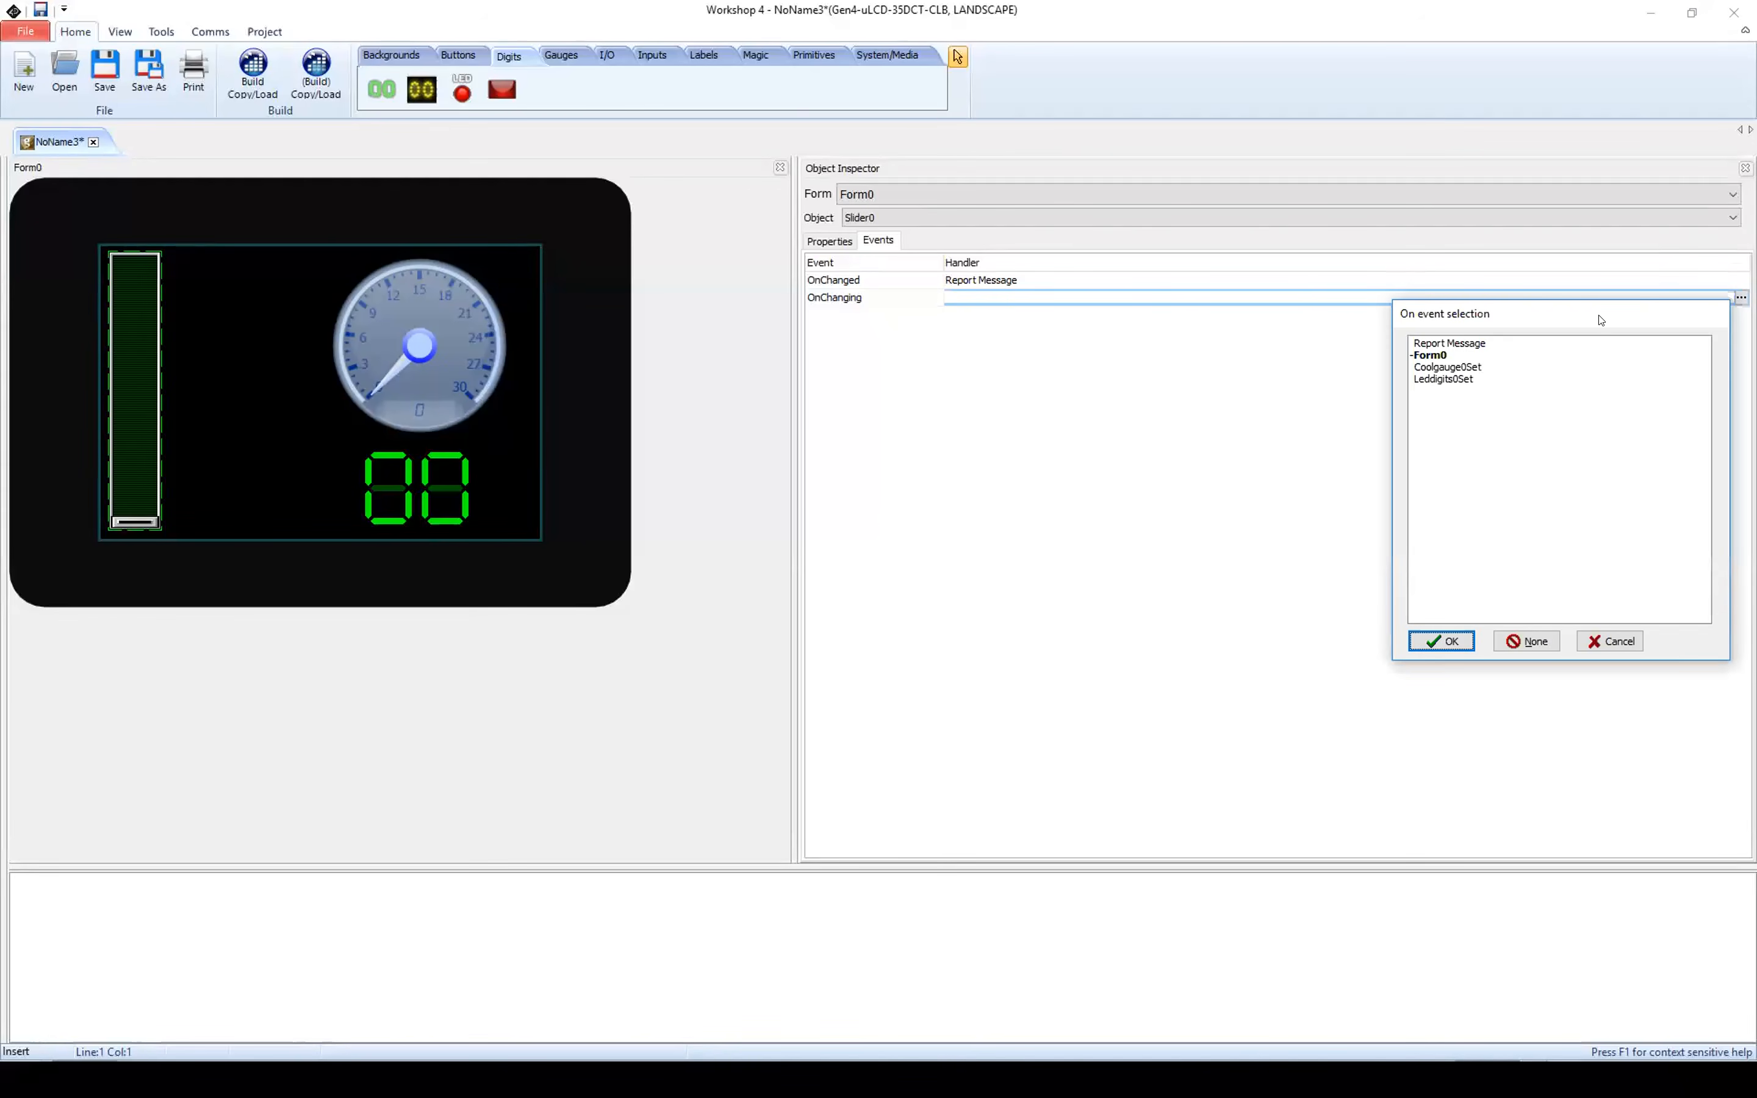
{"action": "left_click_drag", "start_coordinate": [1601, 321], "coordinate": [832, 259]}
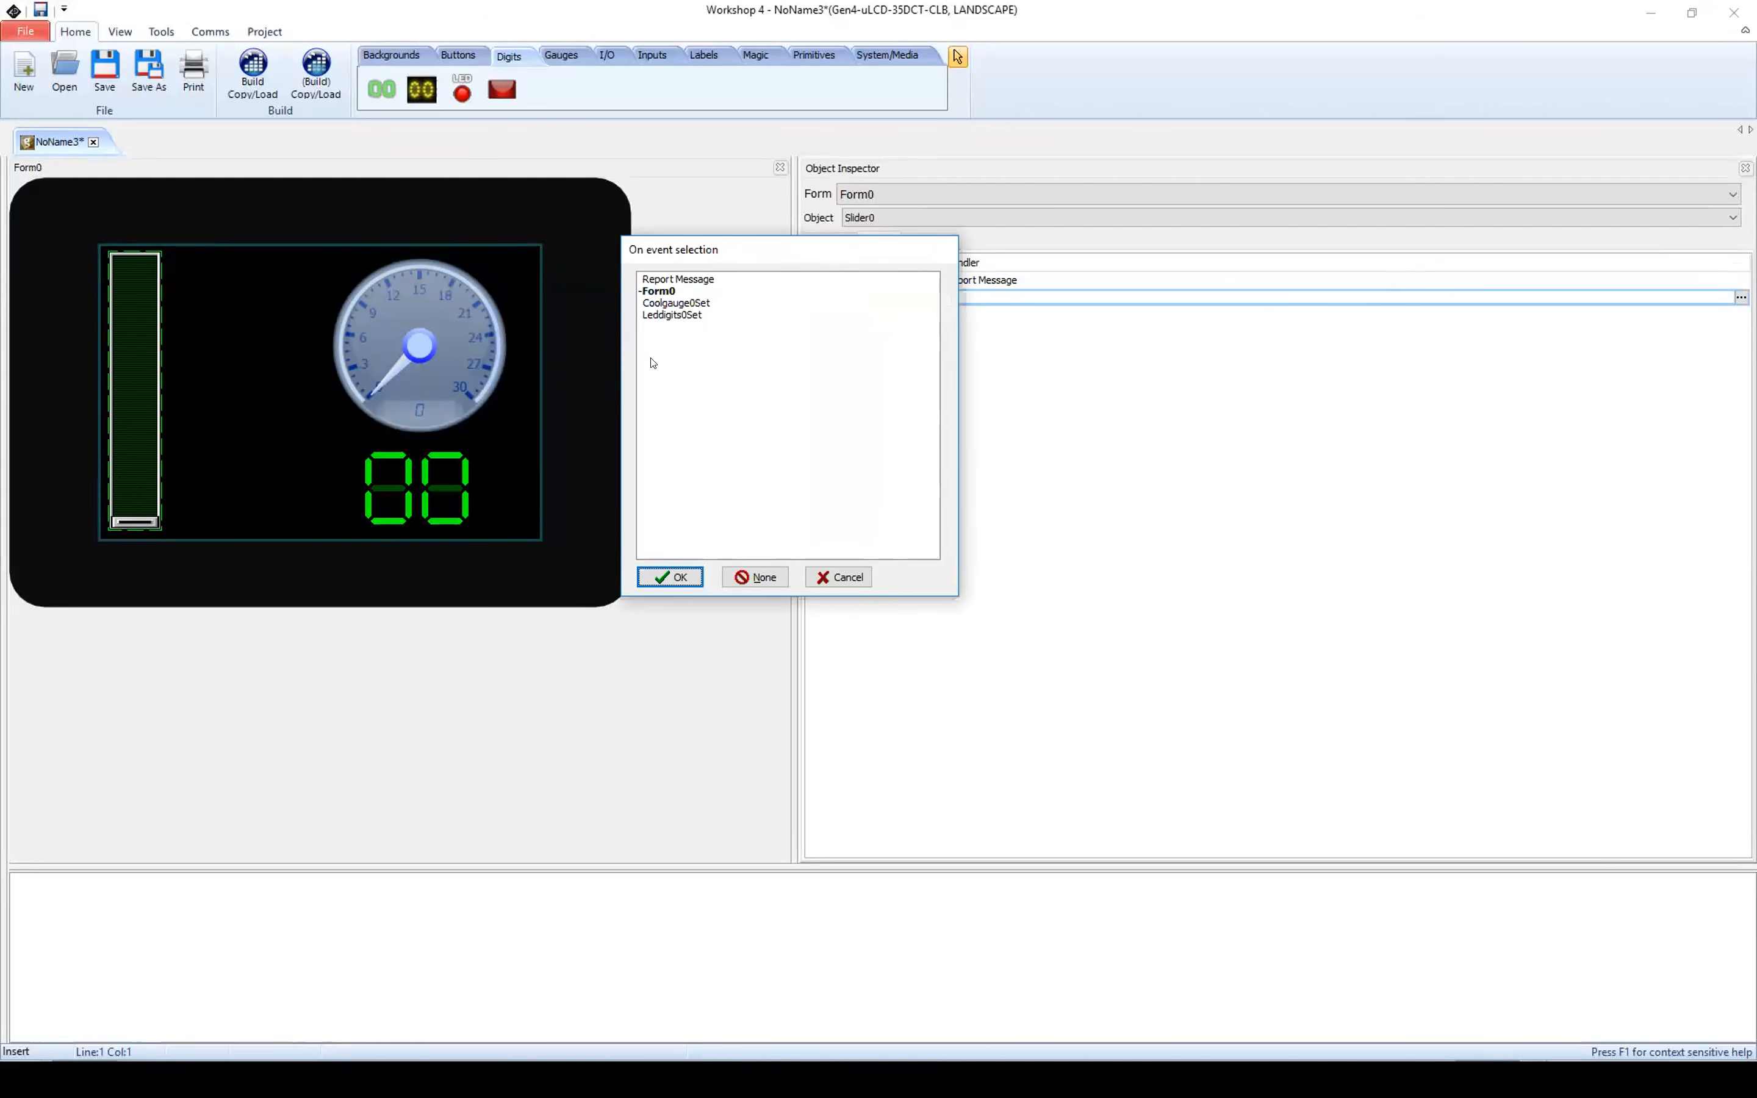
{"action": "left_click", "coordinate": [706, 302]}
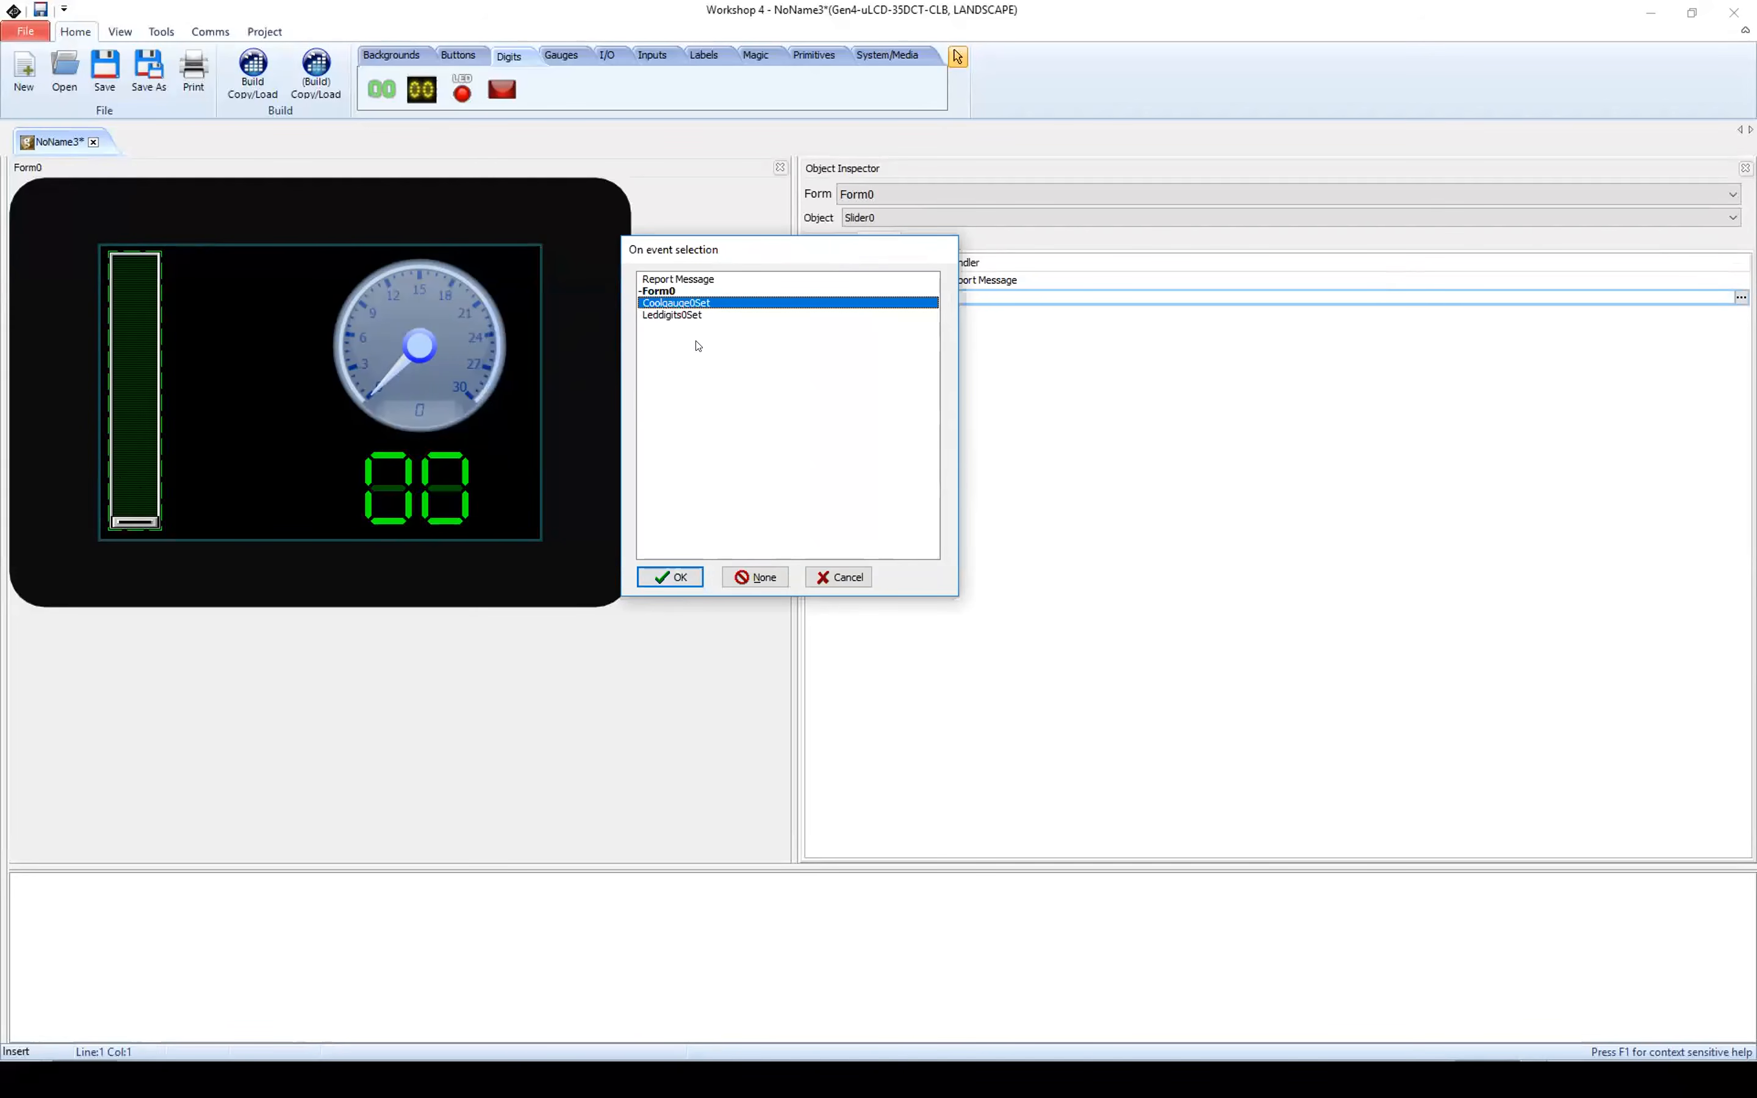
{"action": "left_click", "coordinate": [668, 574]}
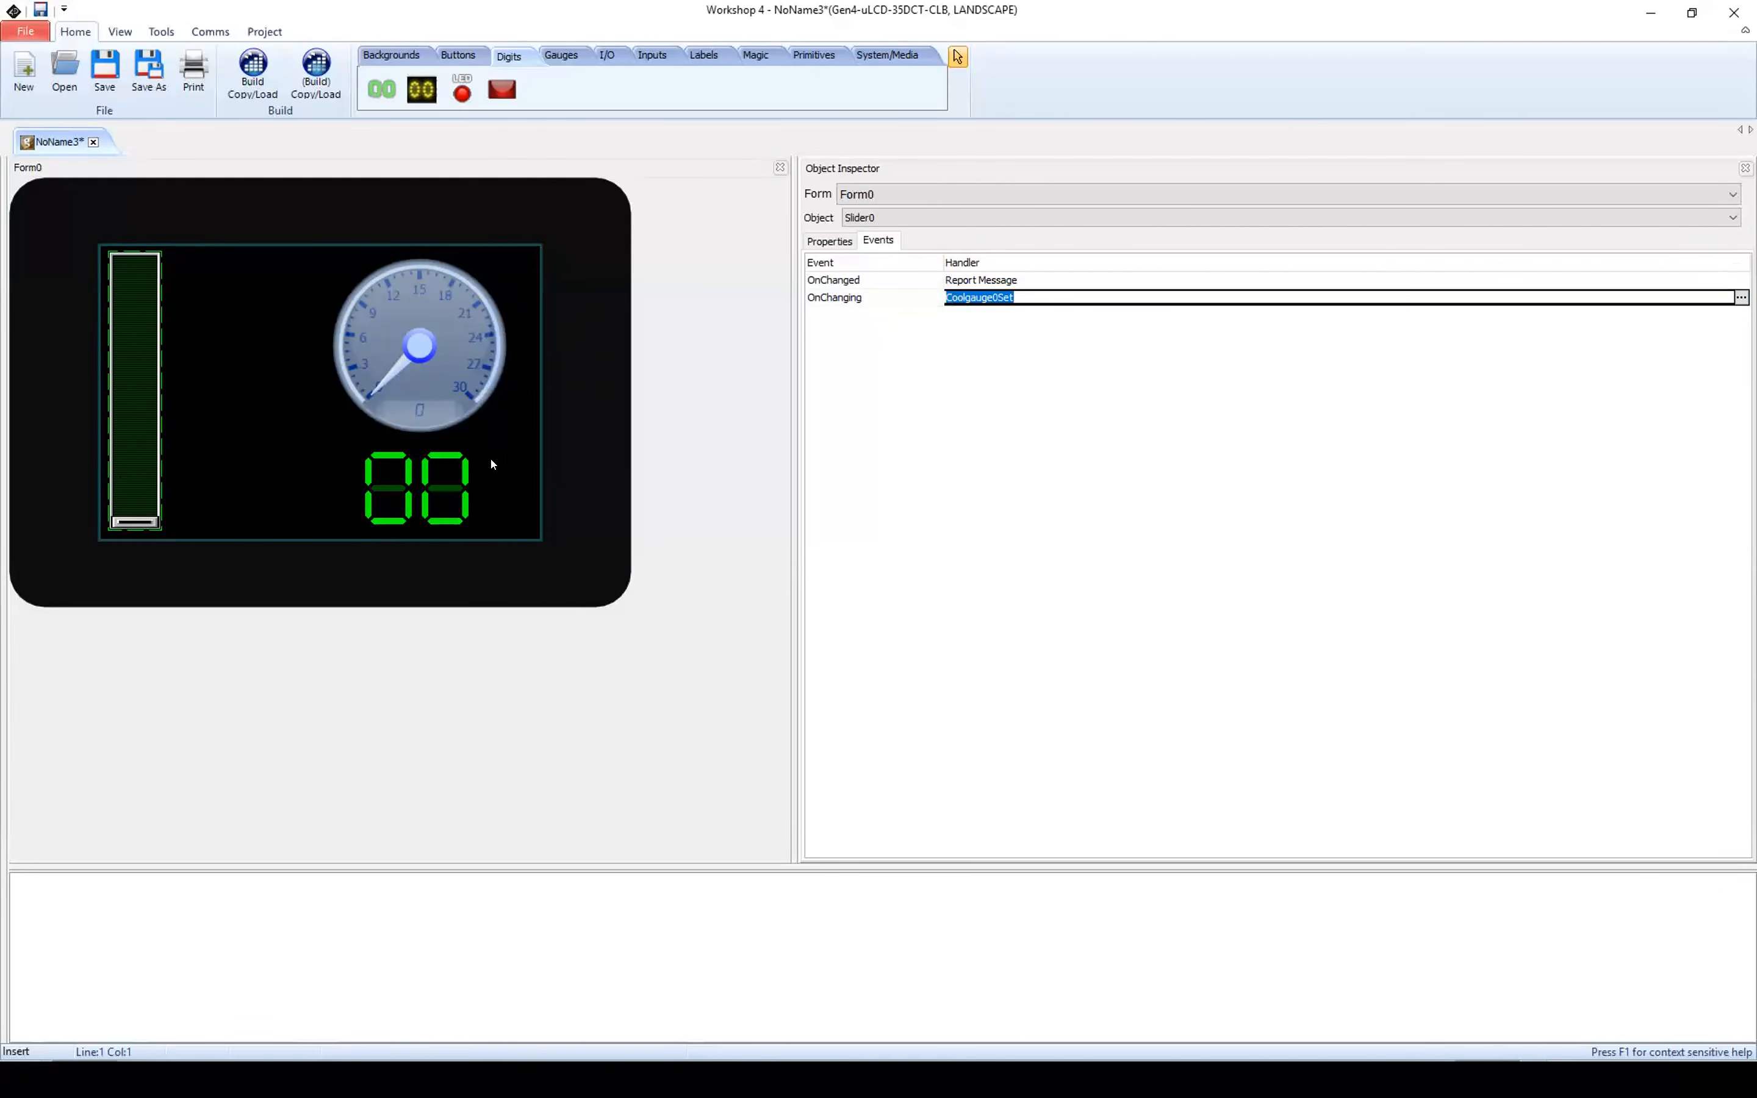
Step: Set the gauge's OnChanged event handler to Leddigits0Set so that the gauge updates the LED digits
{"action": "left_click", "coordinate": [358, 329]}
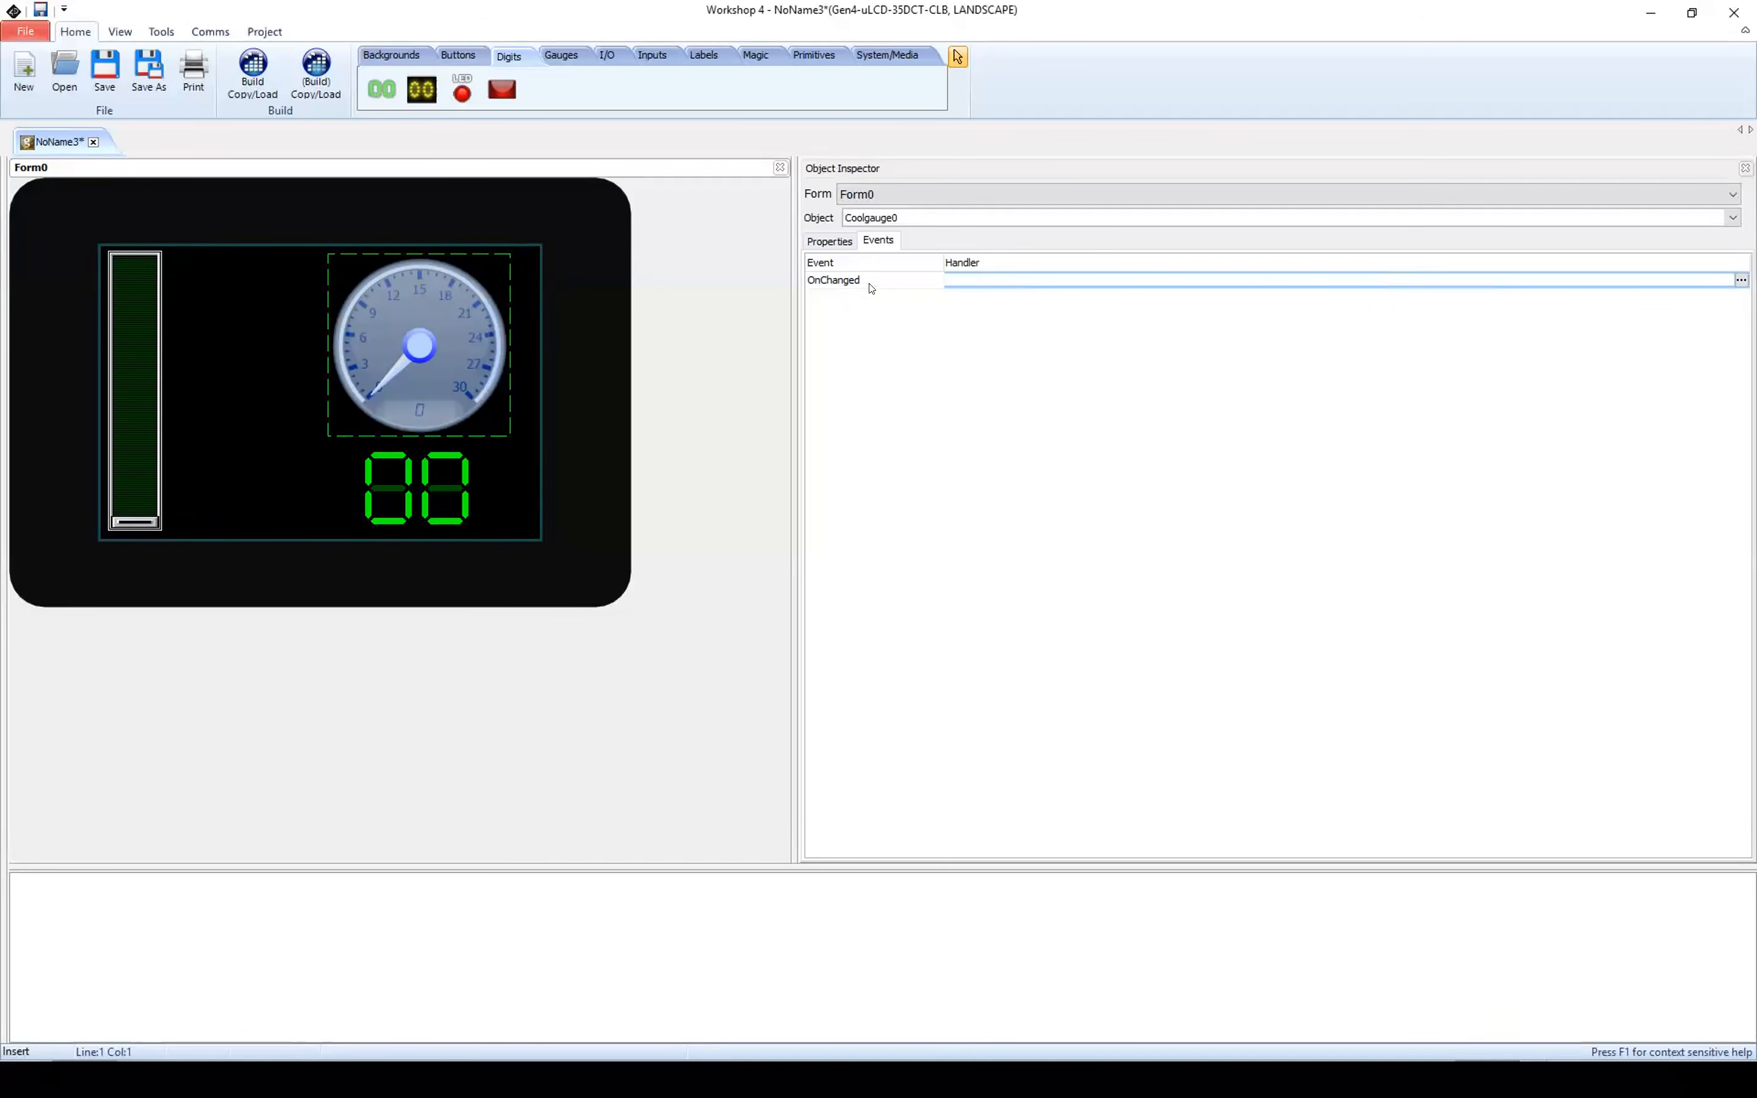
{"action": "left_click", "coordinate": [1741, 281]}
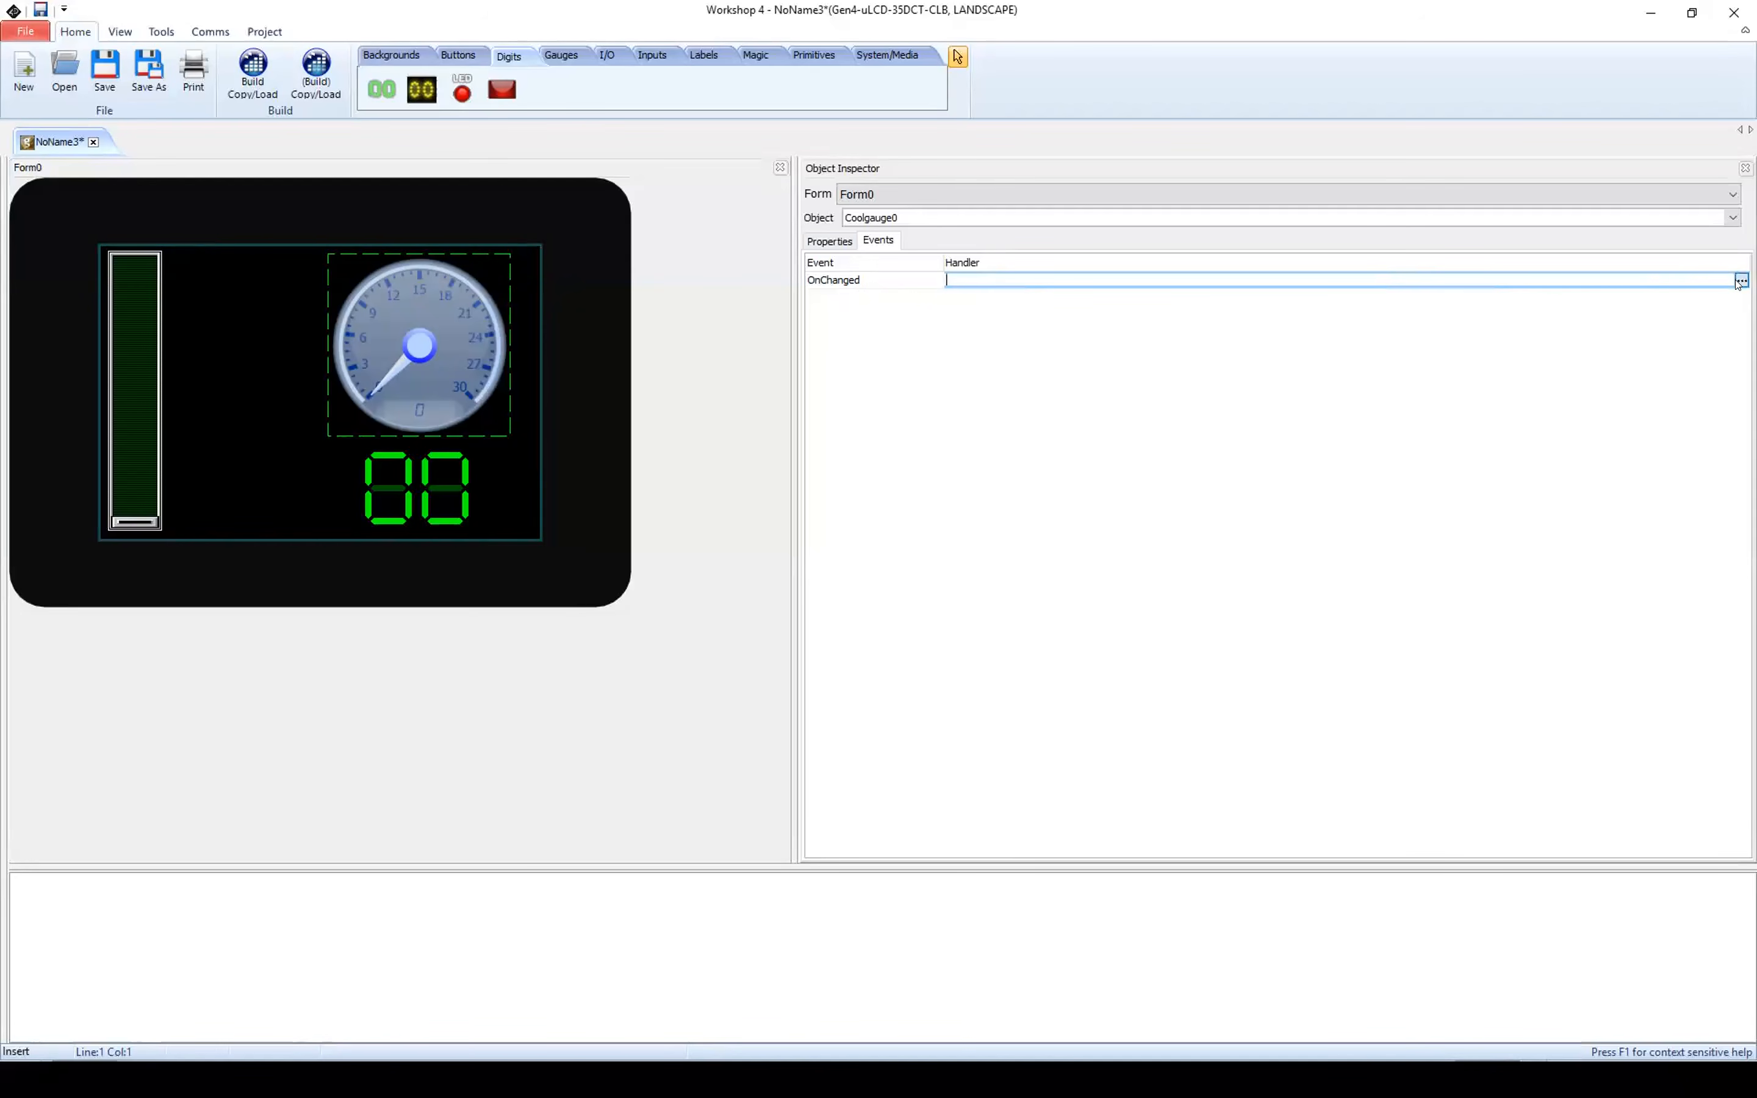
{"action": "left_click_drag", "start_coordinate": [1633, 298], "coordinate": [899, 273]}
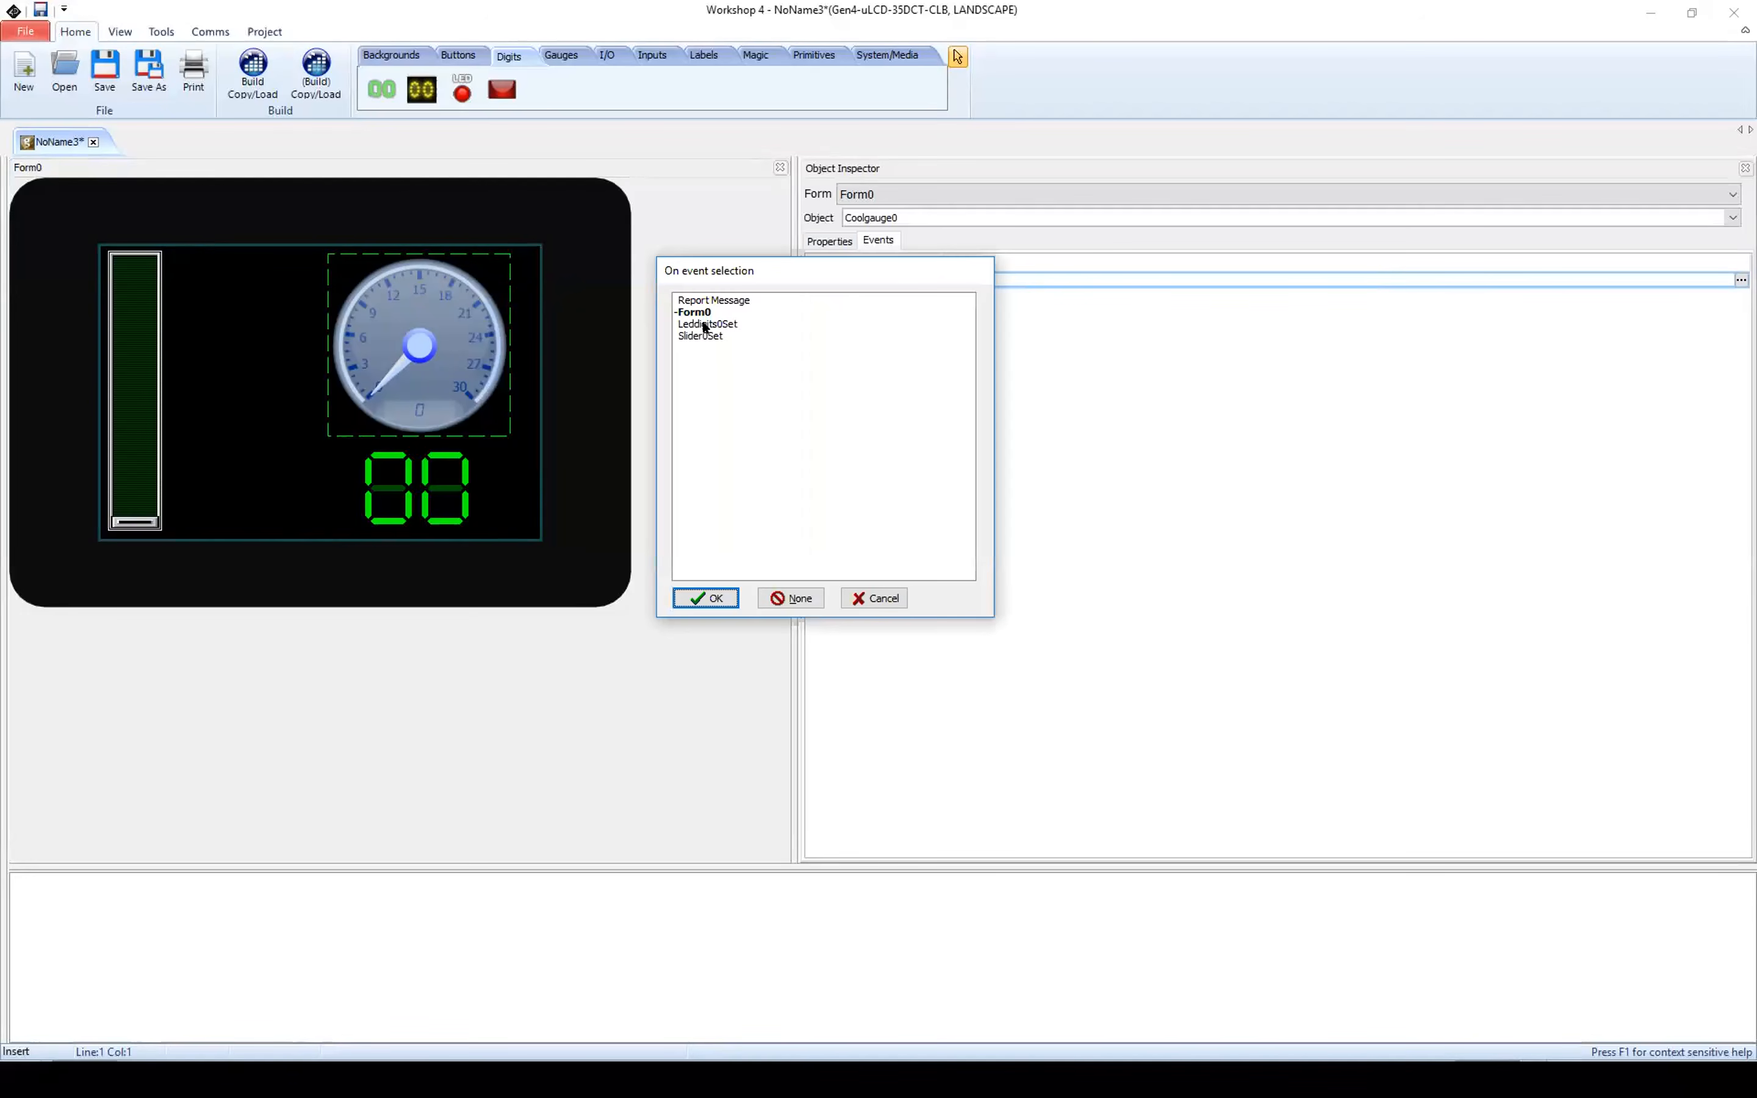
{"action": "left_click", "coordinate": [704, 324]}
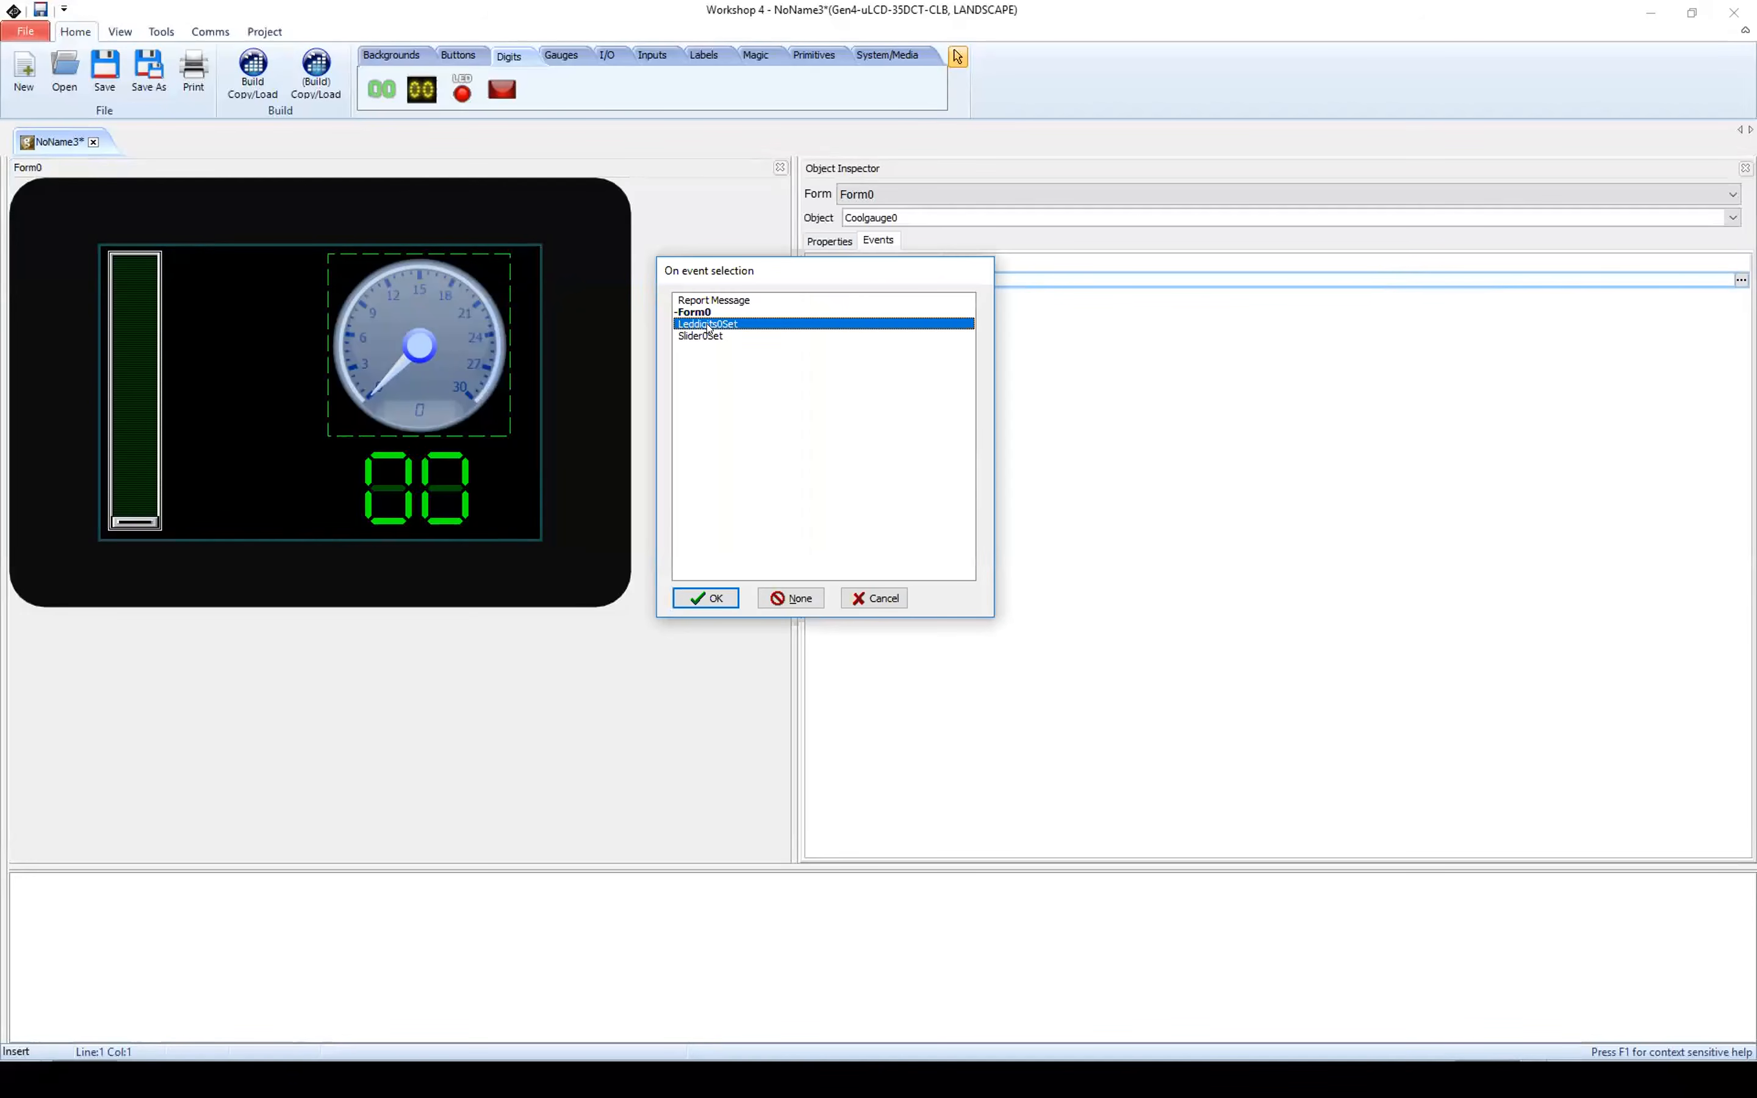
{"action": "left_click", "coordinate": [706, 598]}
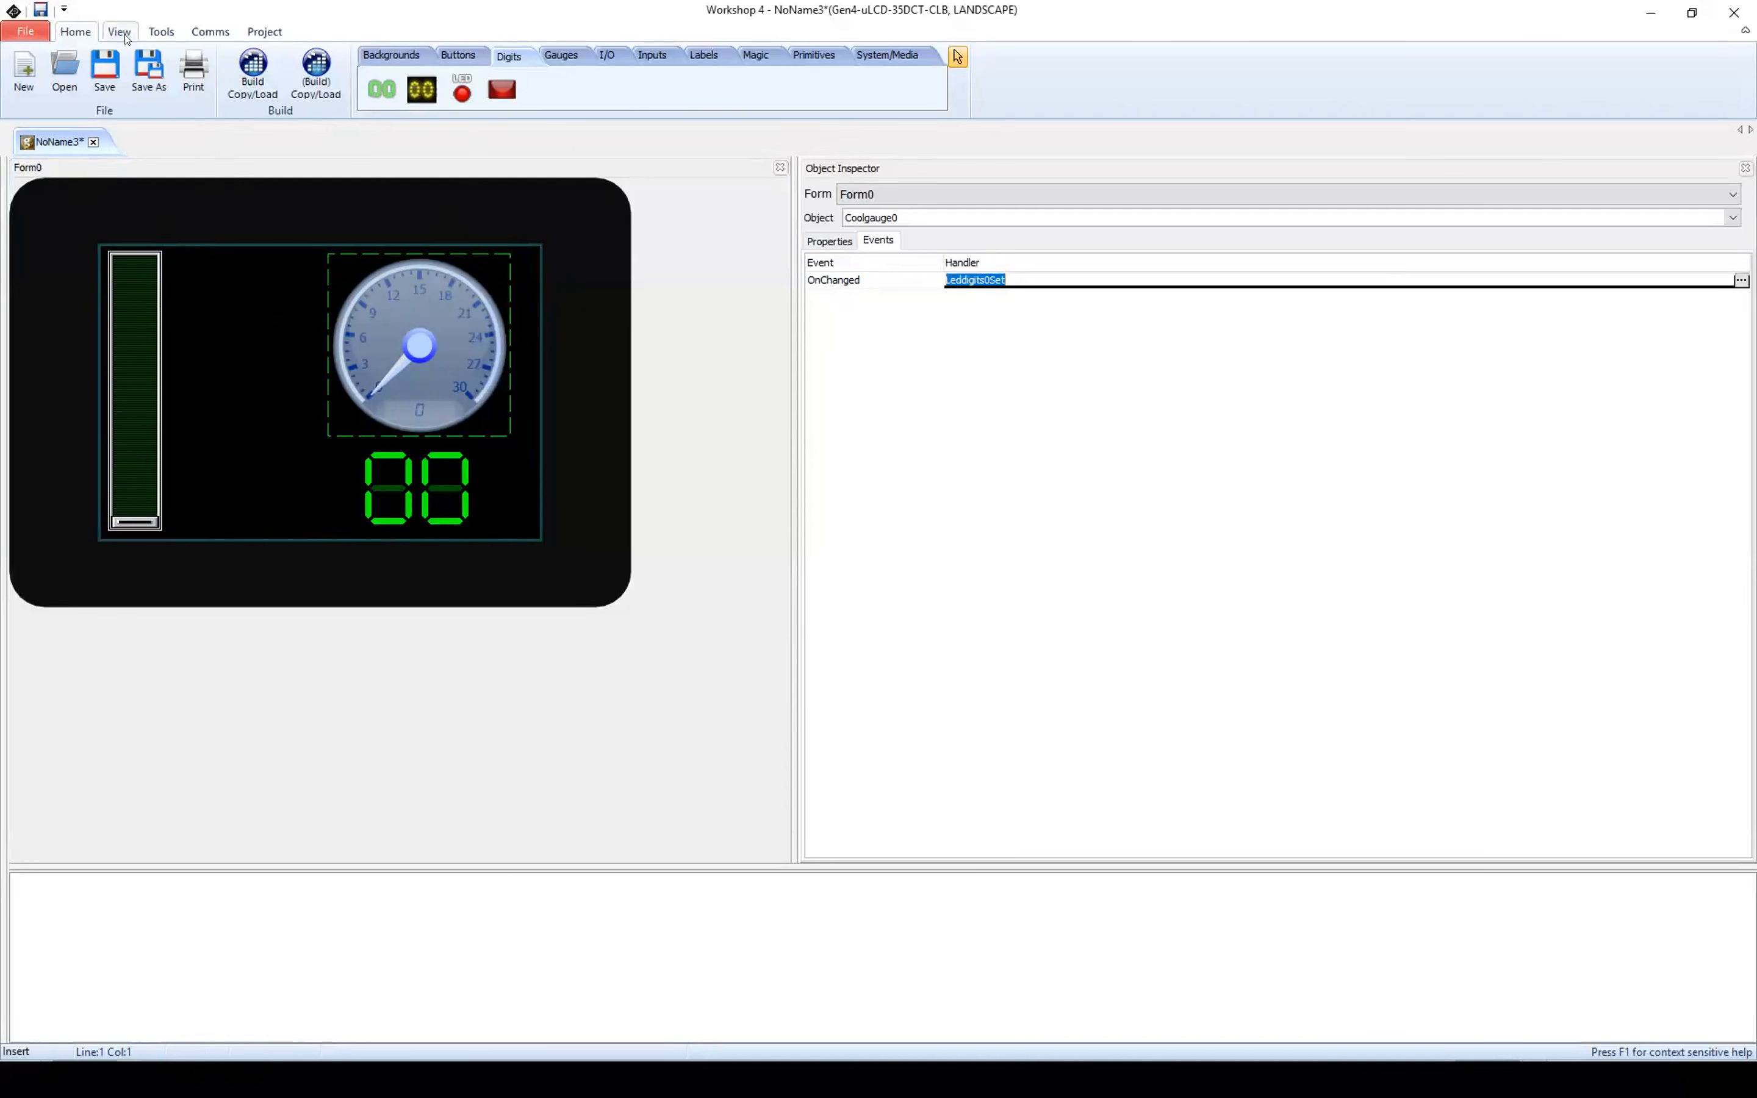
Step: Save the project as Demo in the Webinar Presentation January 2018 folder
{"action": "left_click", "coordinate": [105, 73]}
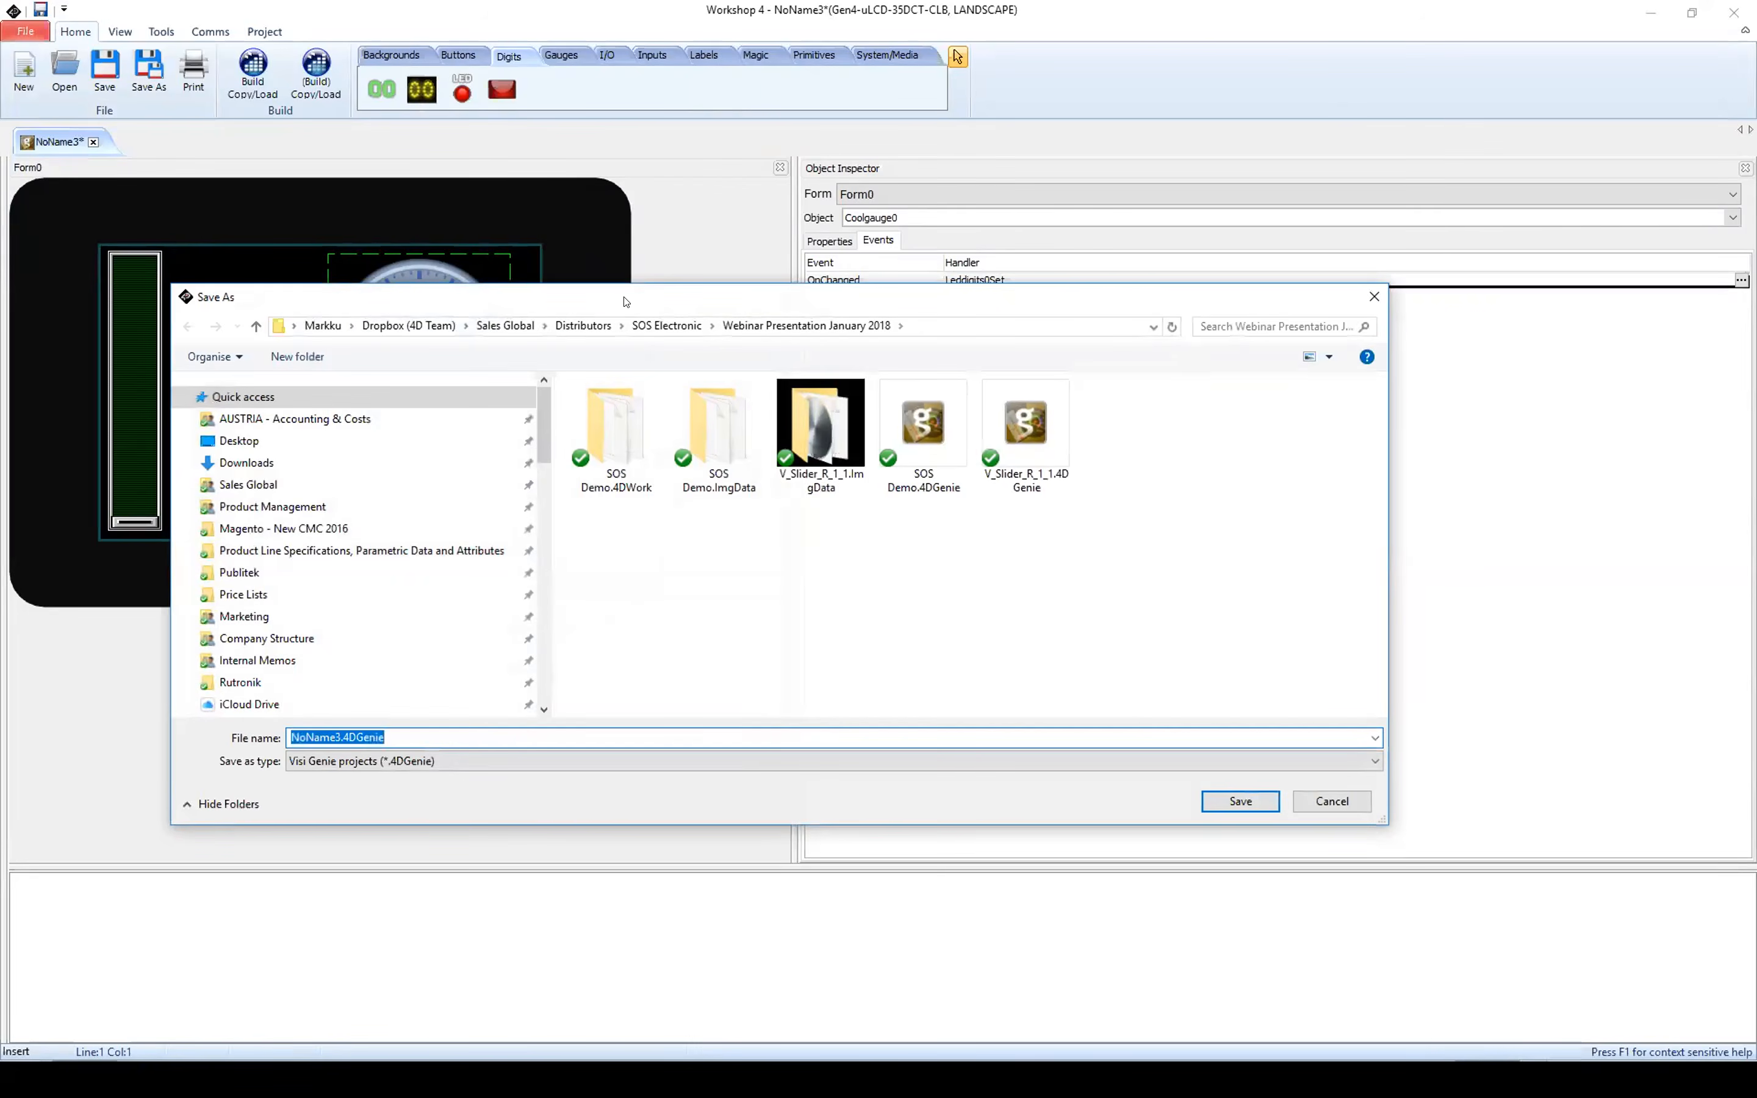
{"action": "left_click_drag", "start_coordinate": [626, 301], "coordinate": [619, 185]}
{"action": "left_click", "coordinate": [322, 621]}
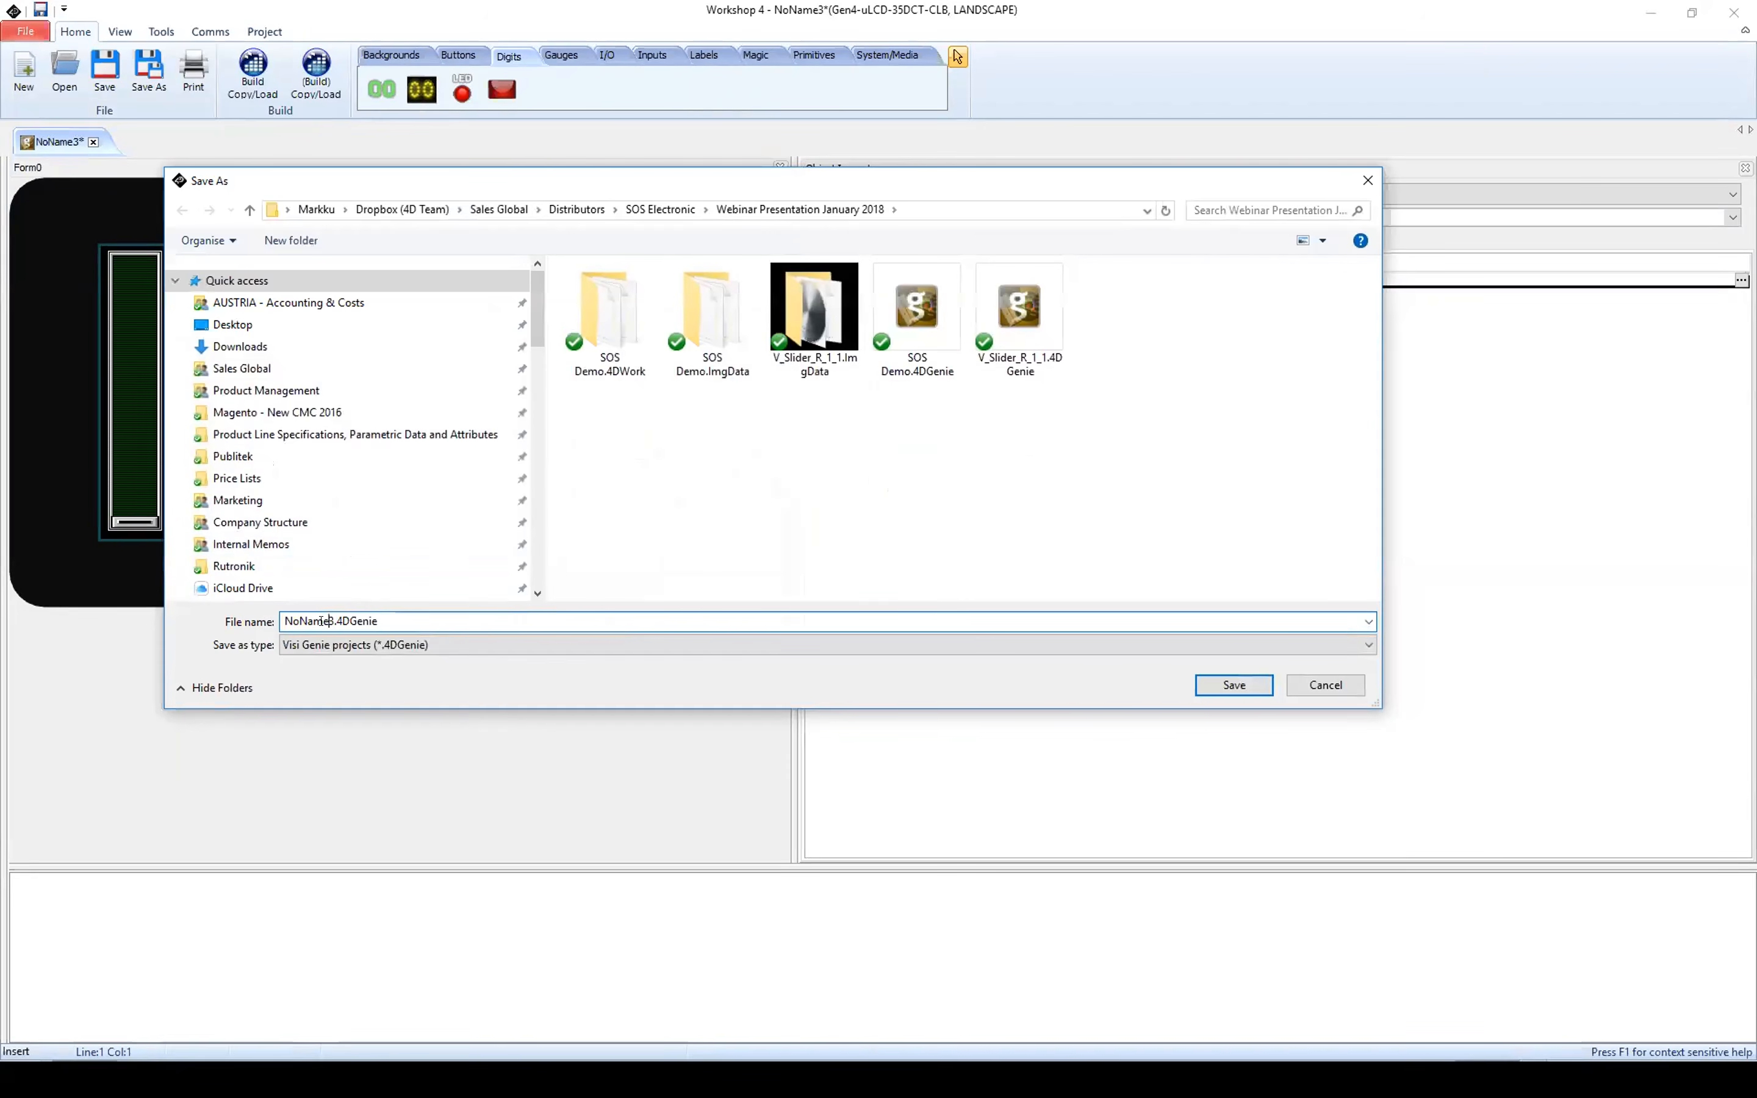
{"action": "left_click_drag", "start_coordinate": [329, 622], "coordinate": [286, 622]}
{"action": "key", "text": "Delete"}
{"action": "key", "text": "Delete"}
{"action": "type", "text": "Demo"}
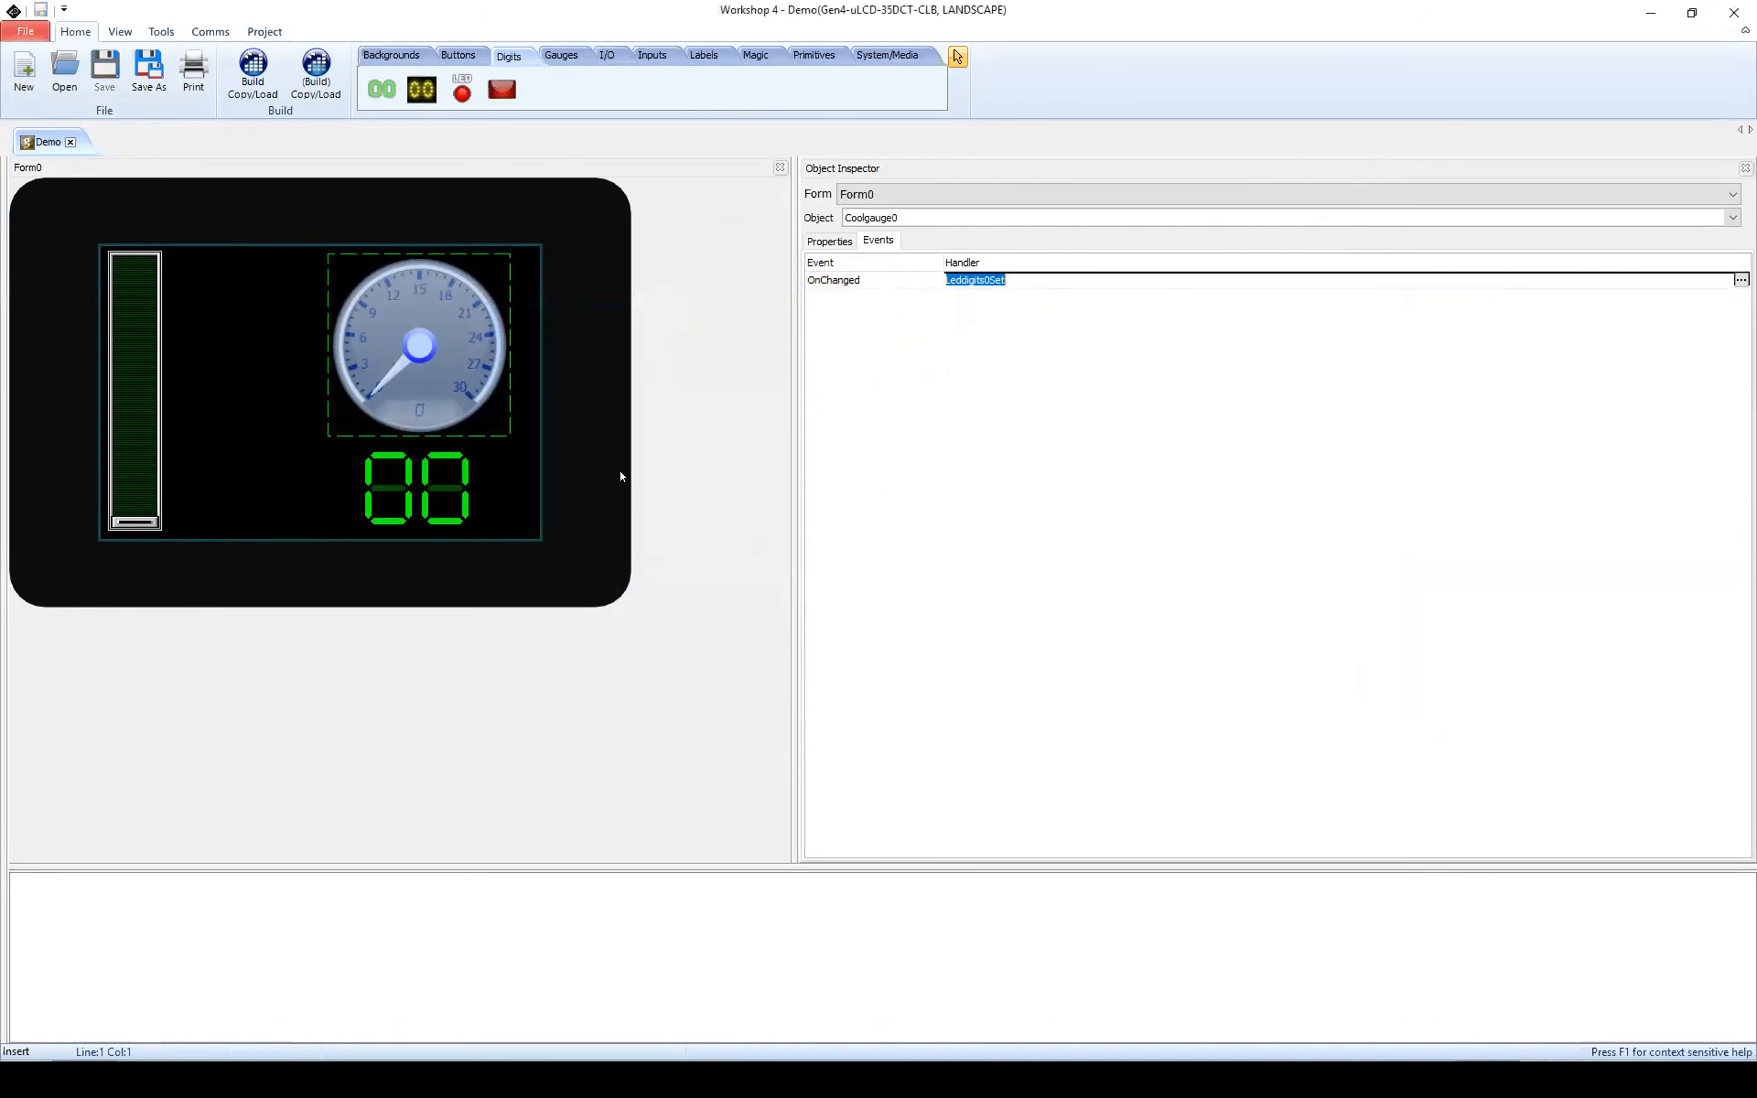
Step: Try to build and load the project, and choose COM 7 as the display's communications port
{"action": "left_click", "coordinate": [1027, 113]}
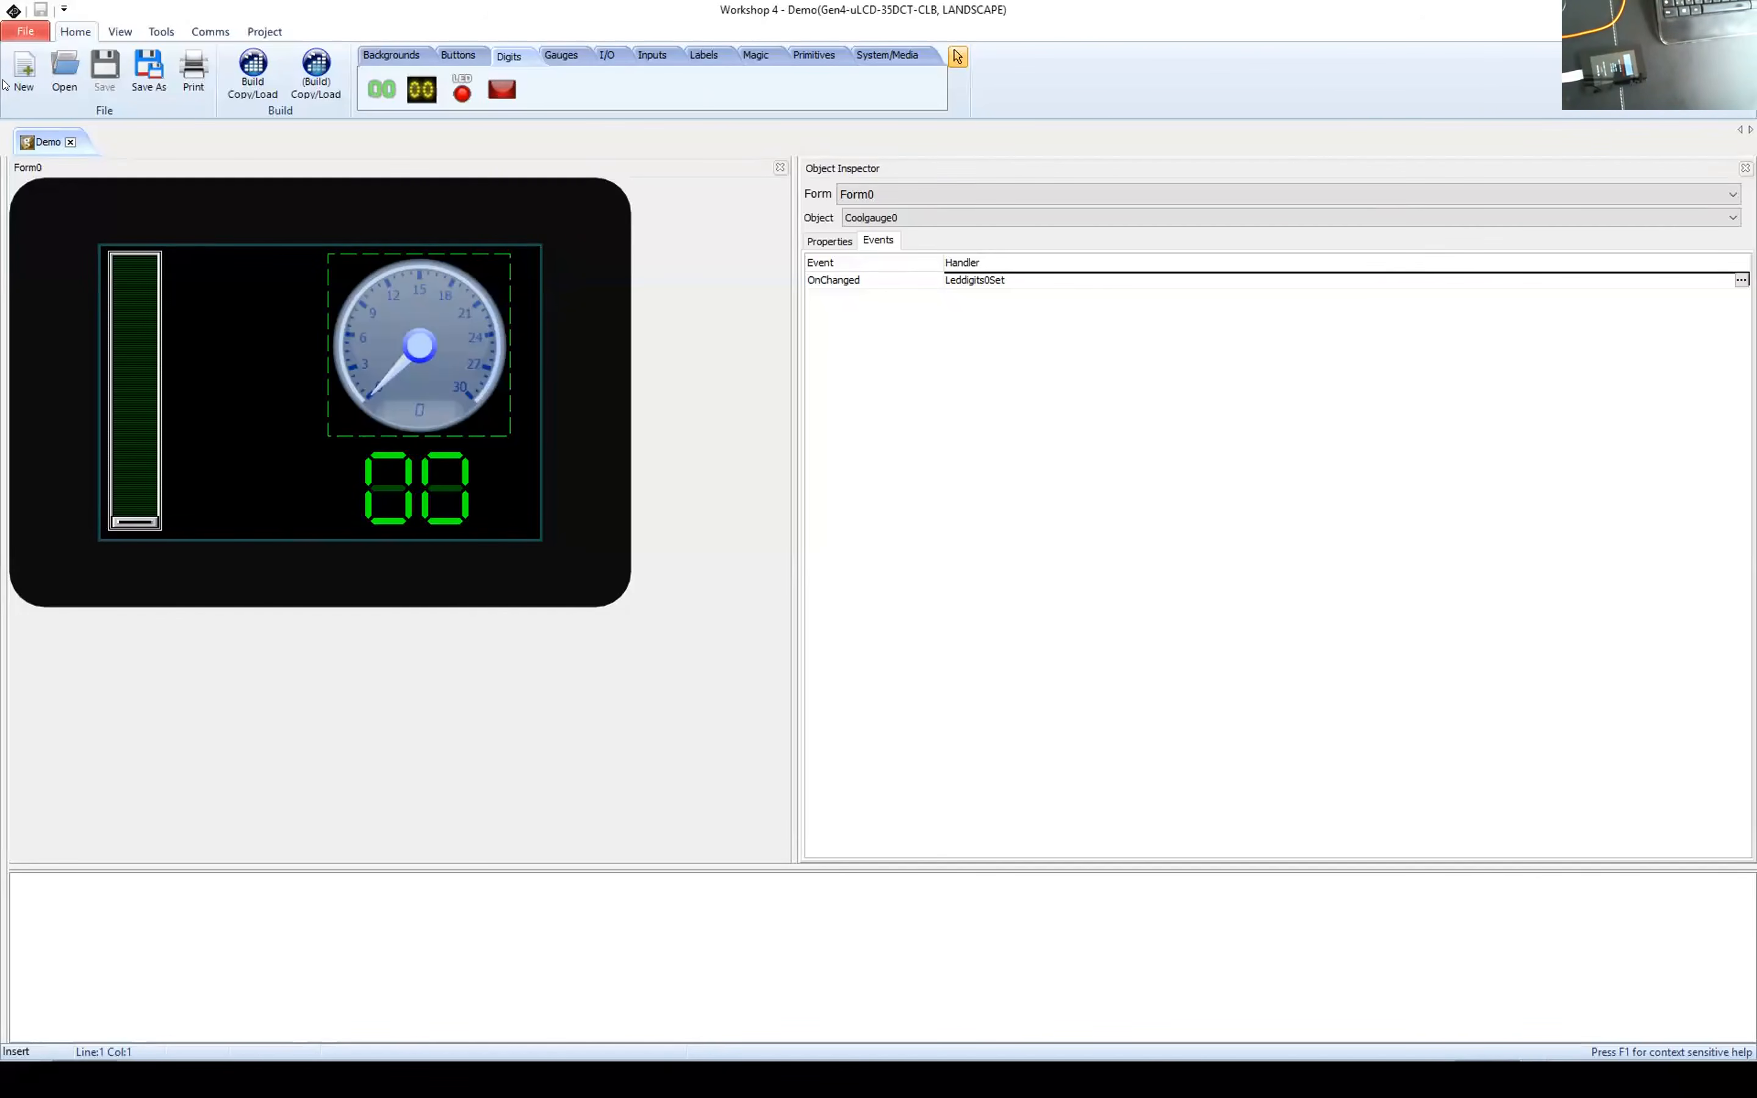
{"action": "left_click", "coordinate": [252, 70]}
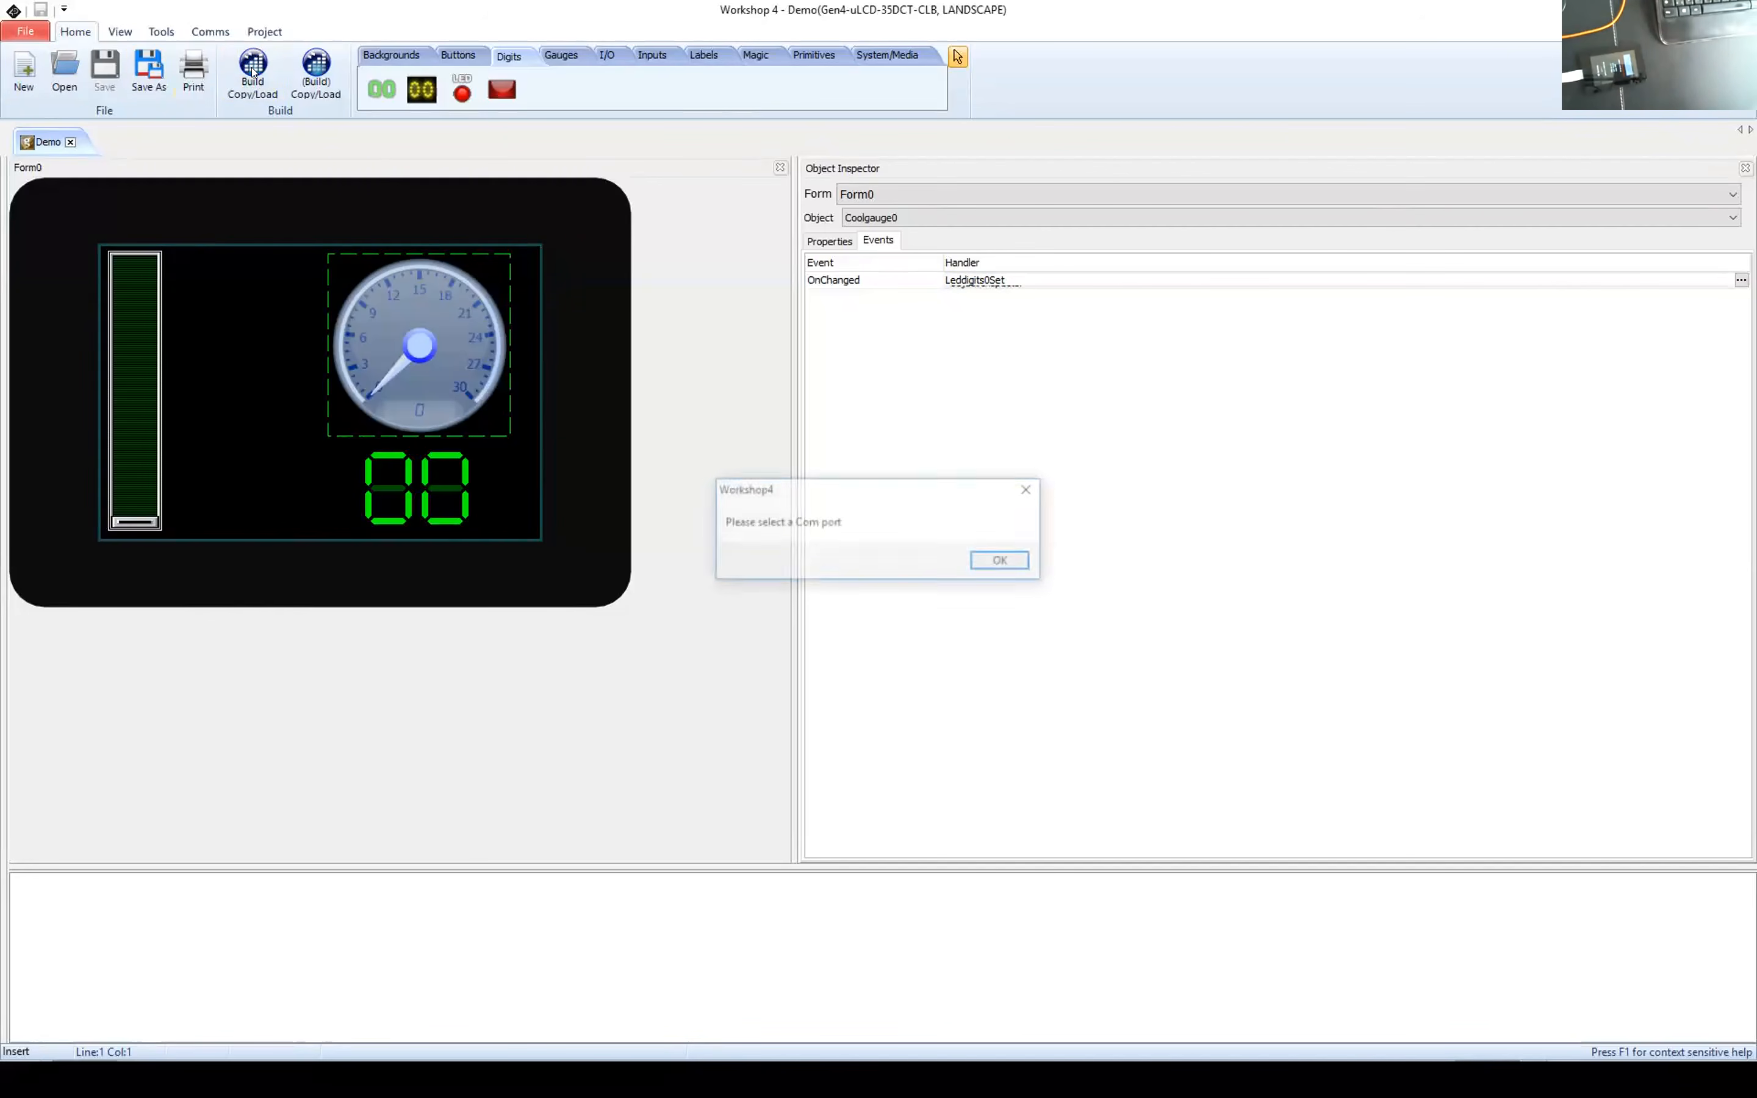
{"action": "left_click", "coordinate": [1003, 562]}
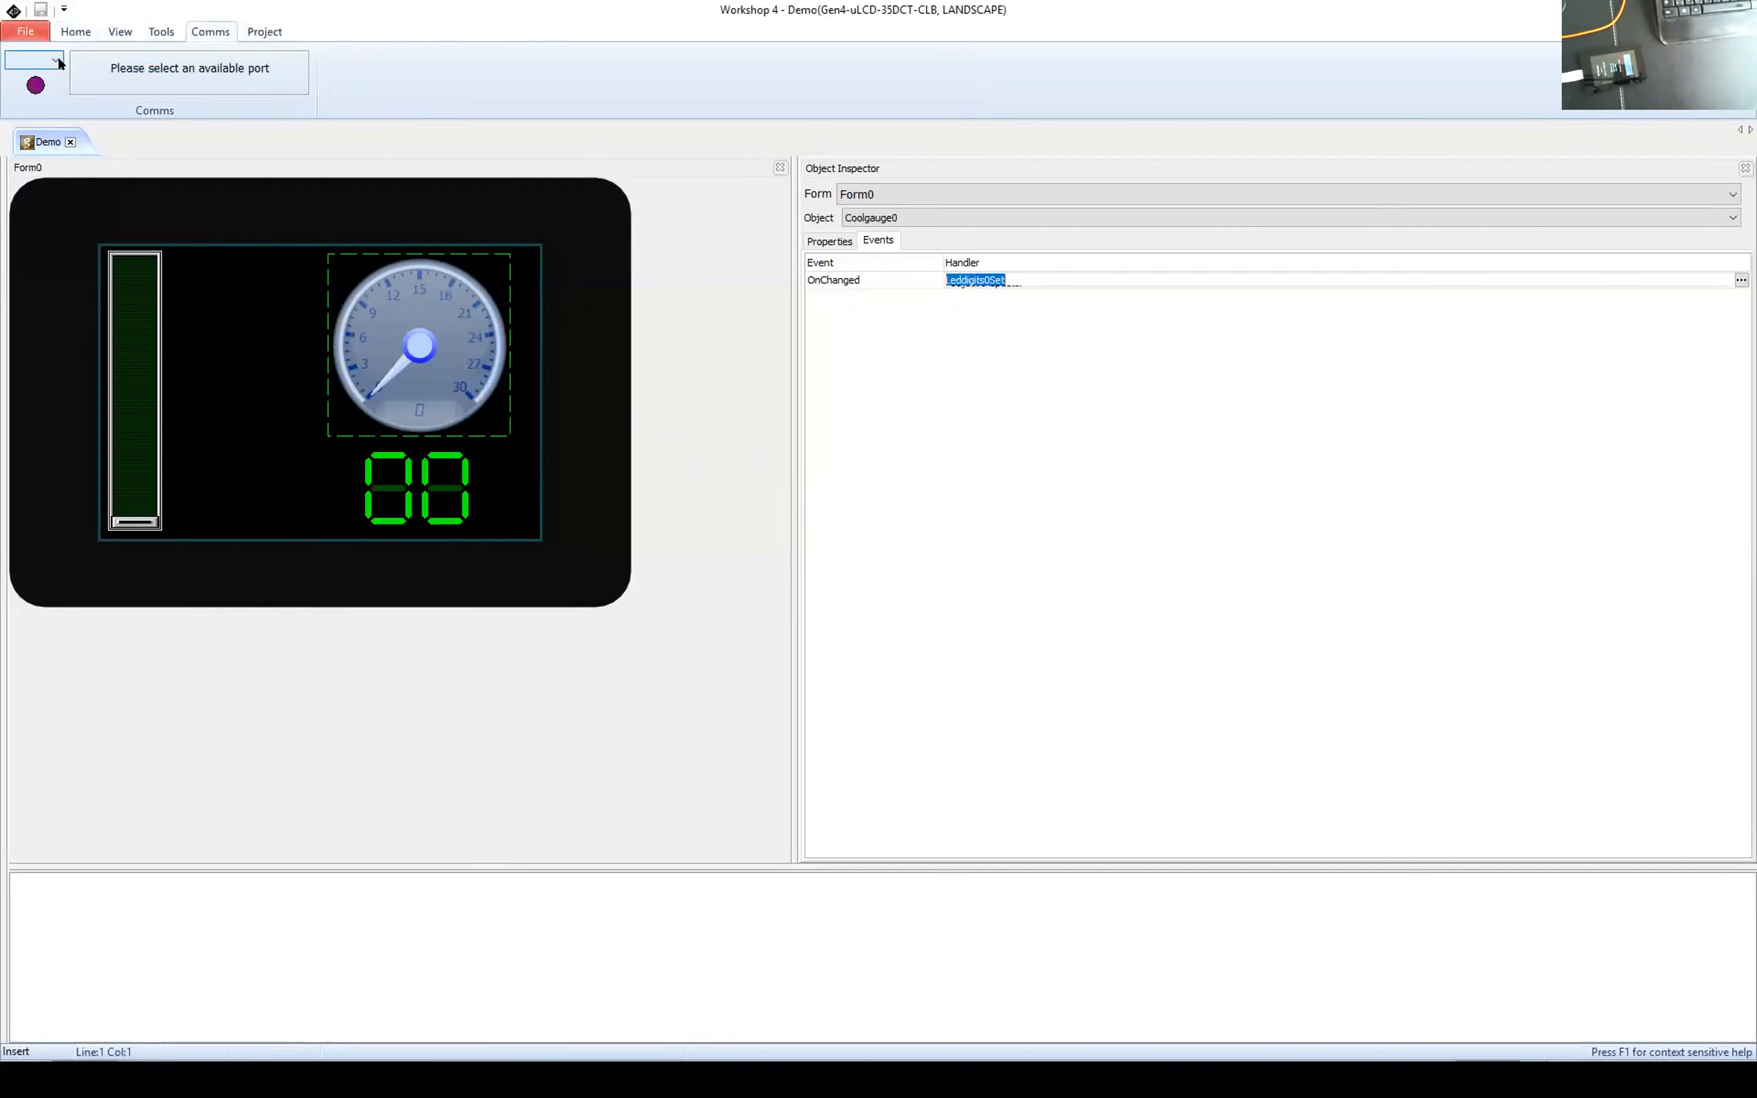
{"action": "left_click", "coordinate": [56, 61]}
{"action": "left_click", "coordinate": [39, 113]}
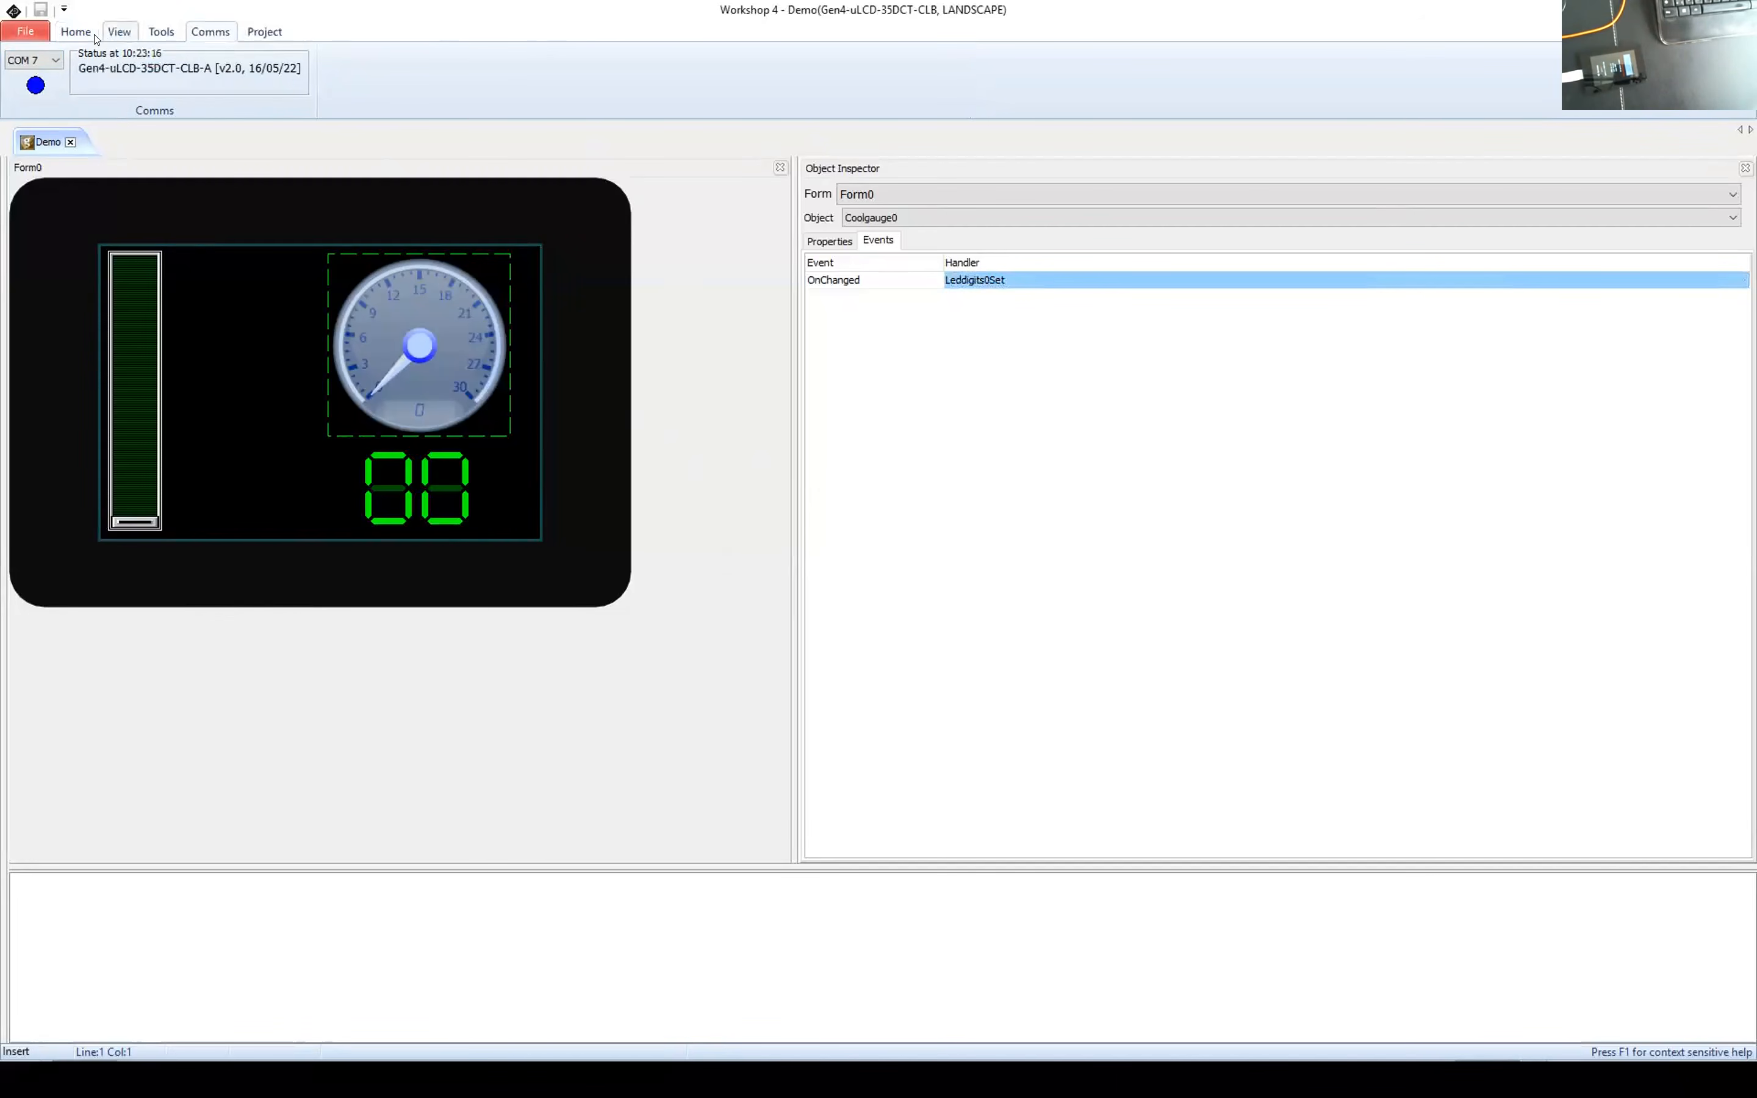
Step: Build the project, copy its graphics files to the uSD card on drive D and load it onto the display
{"action": "left_click", "coordinate": [75, 32]}
{"action": "left_click", "coordinate": [252, 72]}
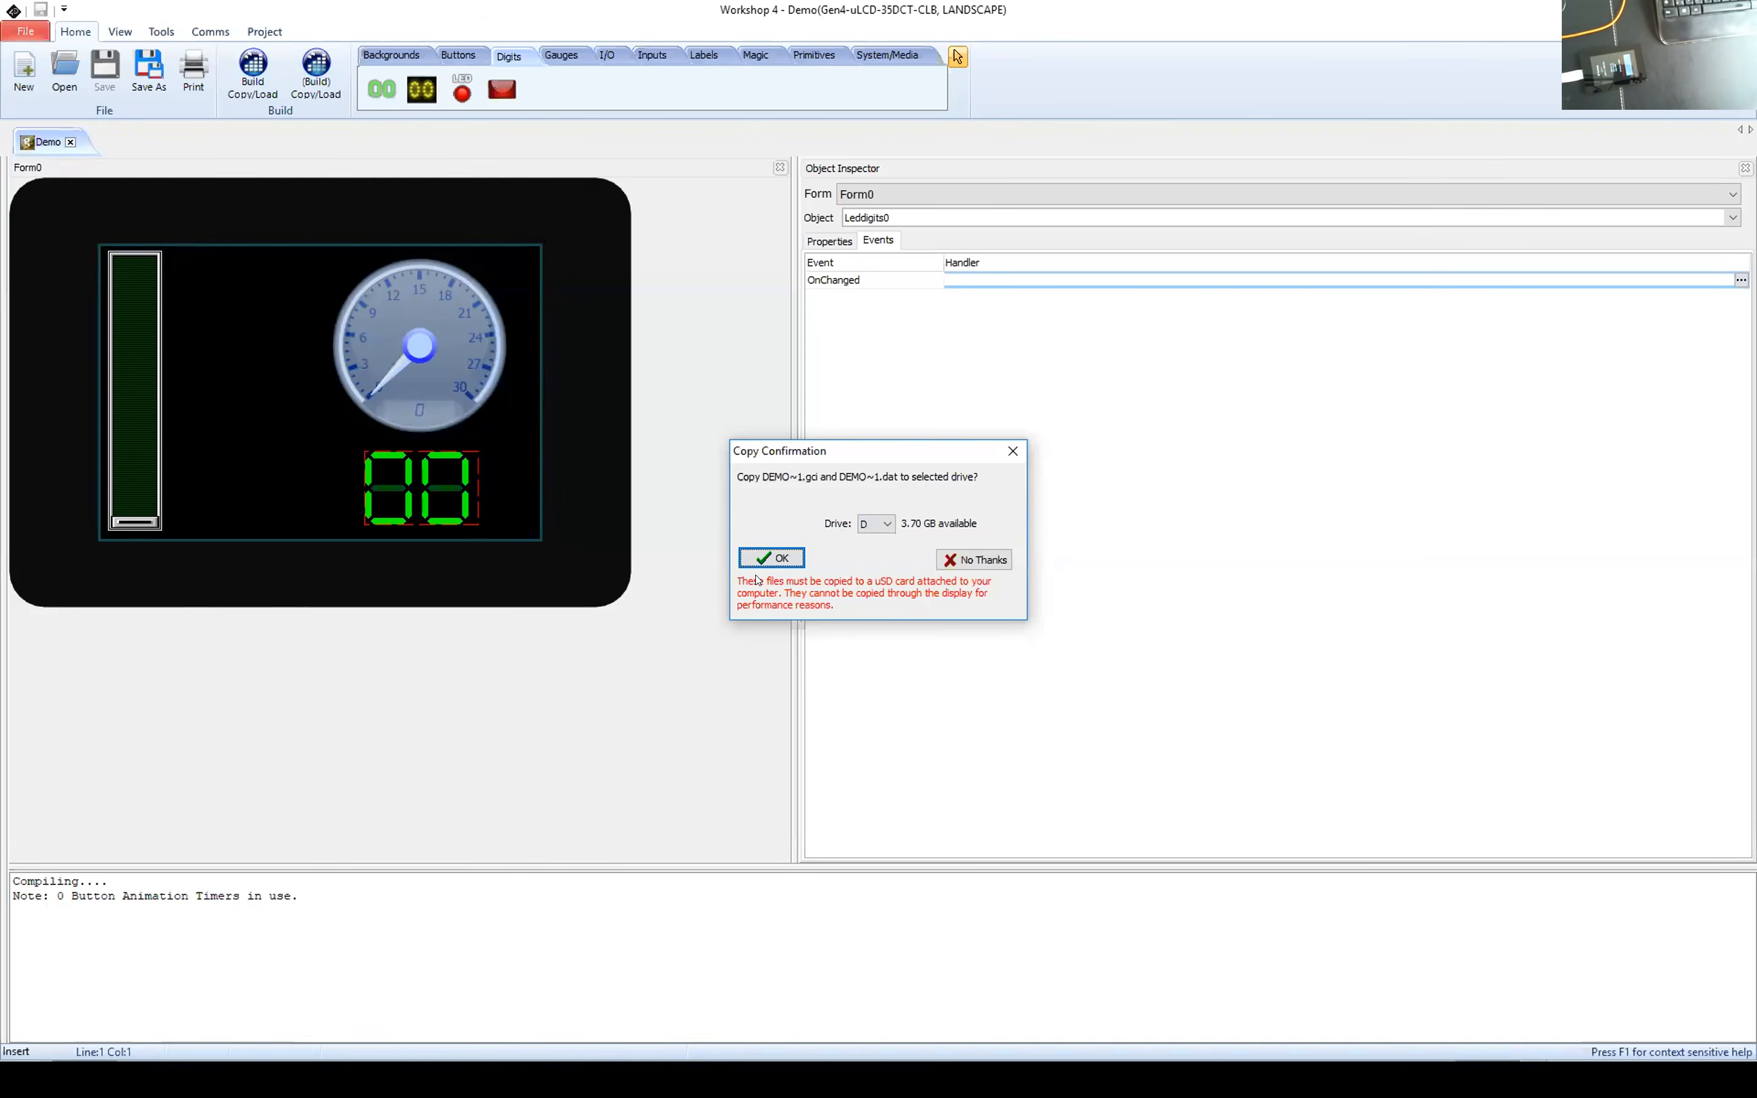
{"action": "left_click", "coordinate": [771, 559]}
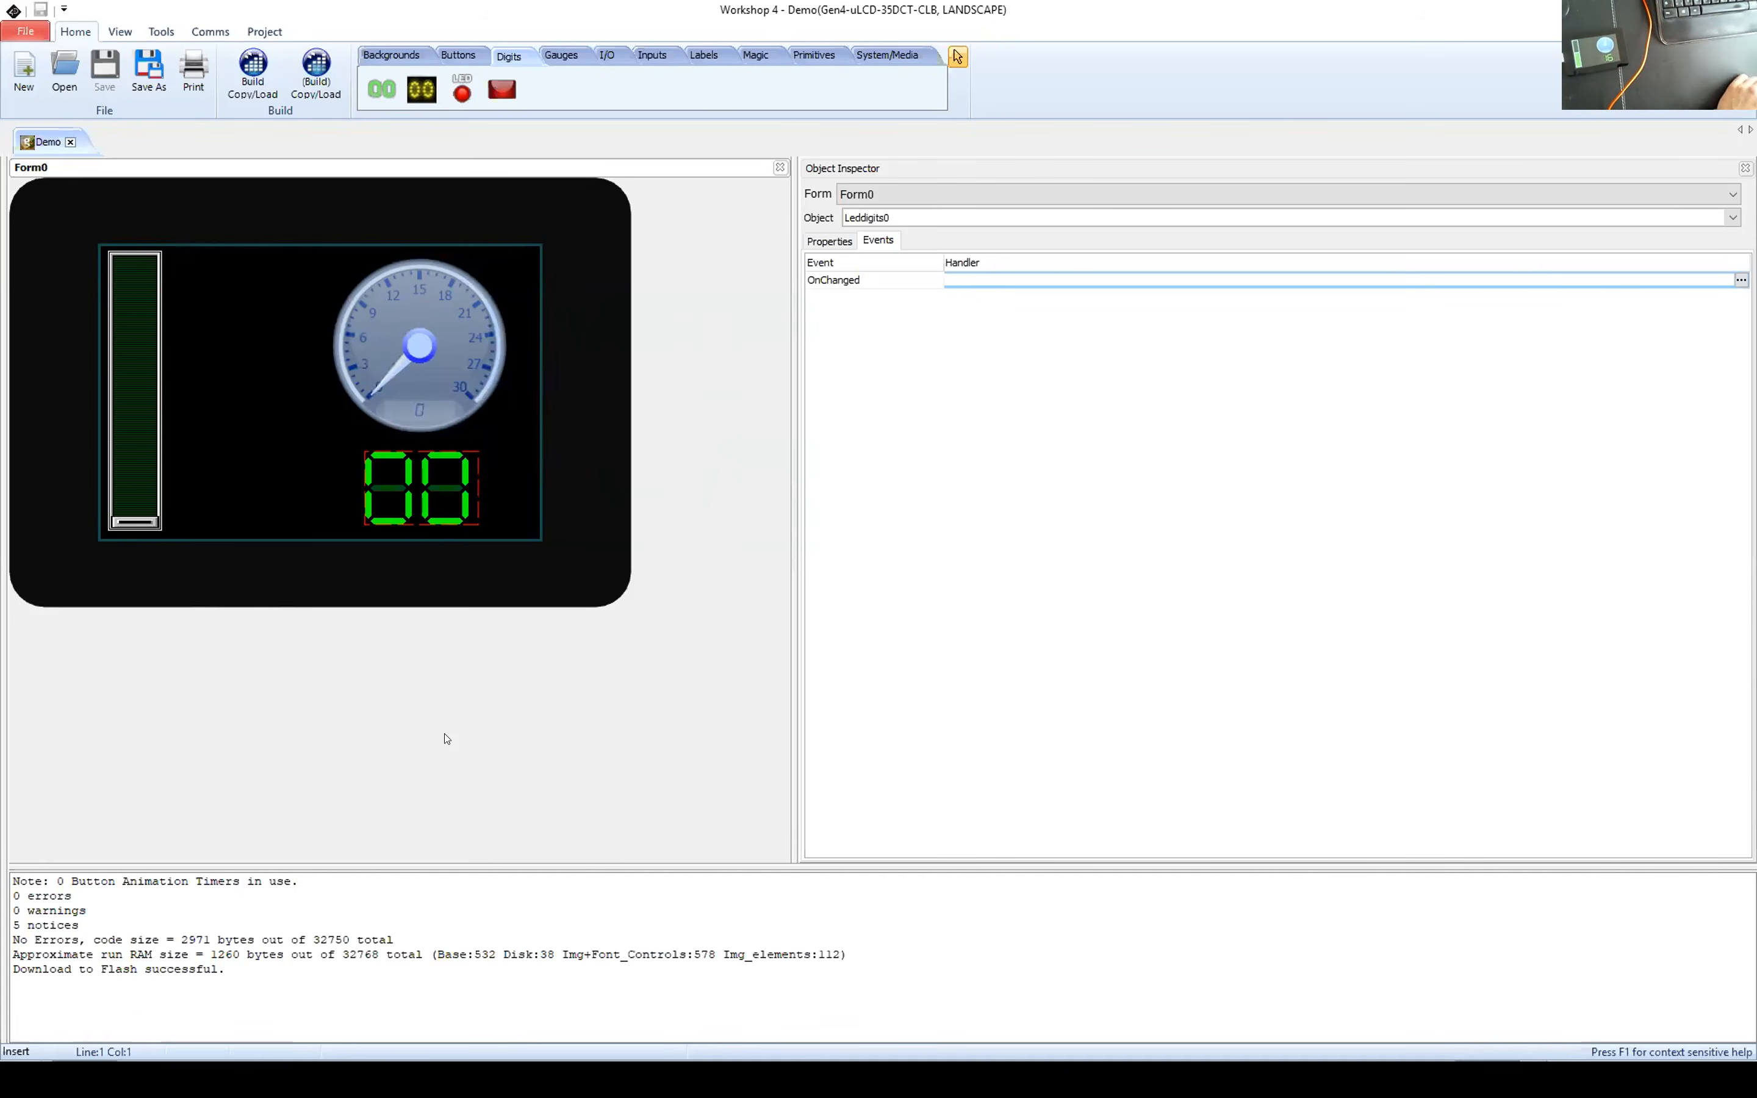
Step: Add a second, empty form to the project and return to Form0
{"action": "left_click", "coordinate": [886, 342]}
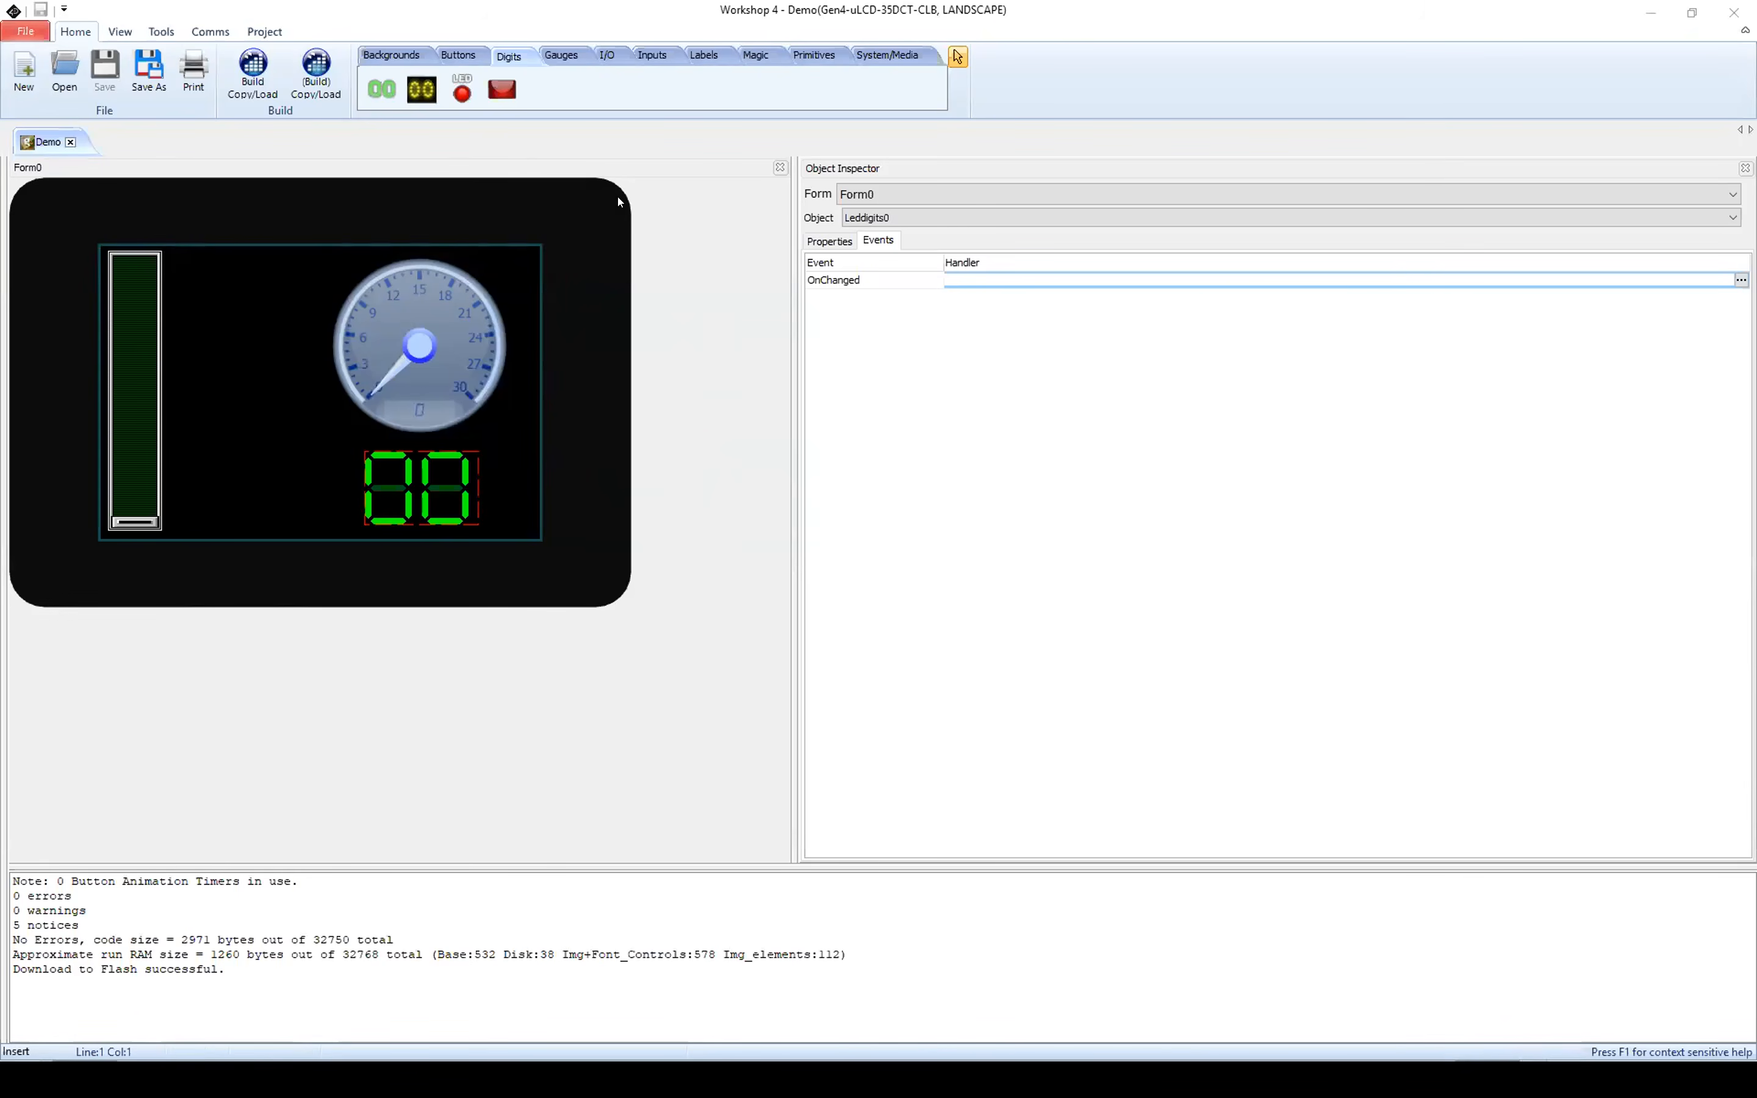
{"action": "left_click", "coordinate": [868, 57]}
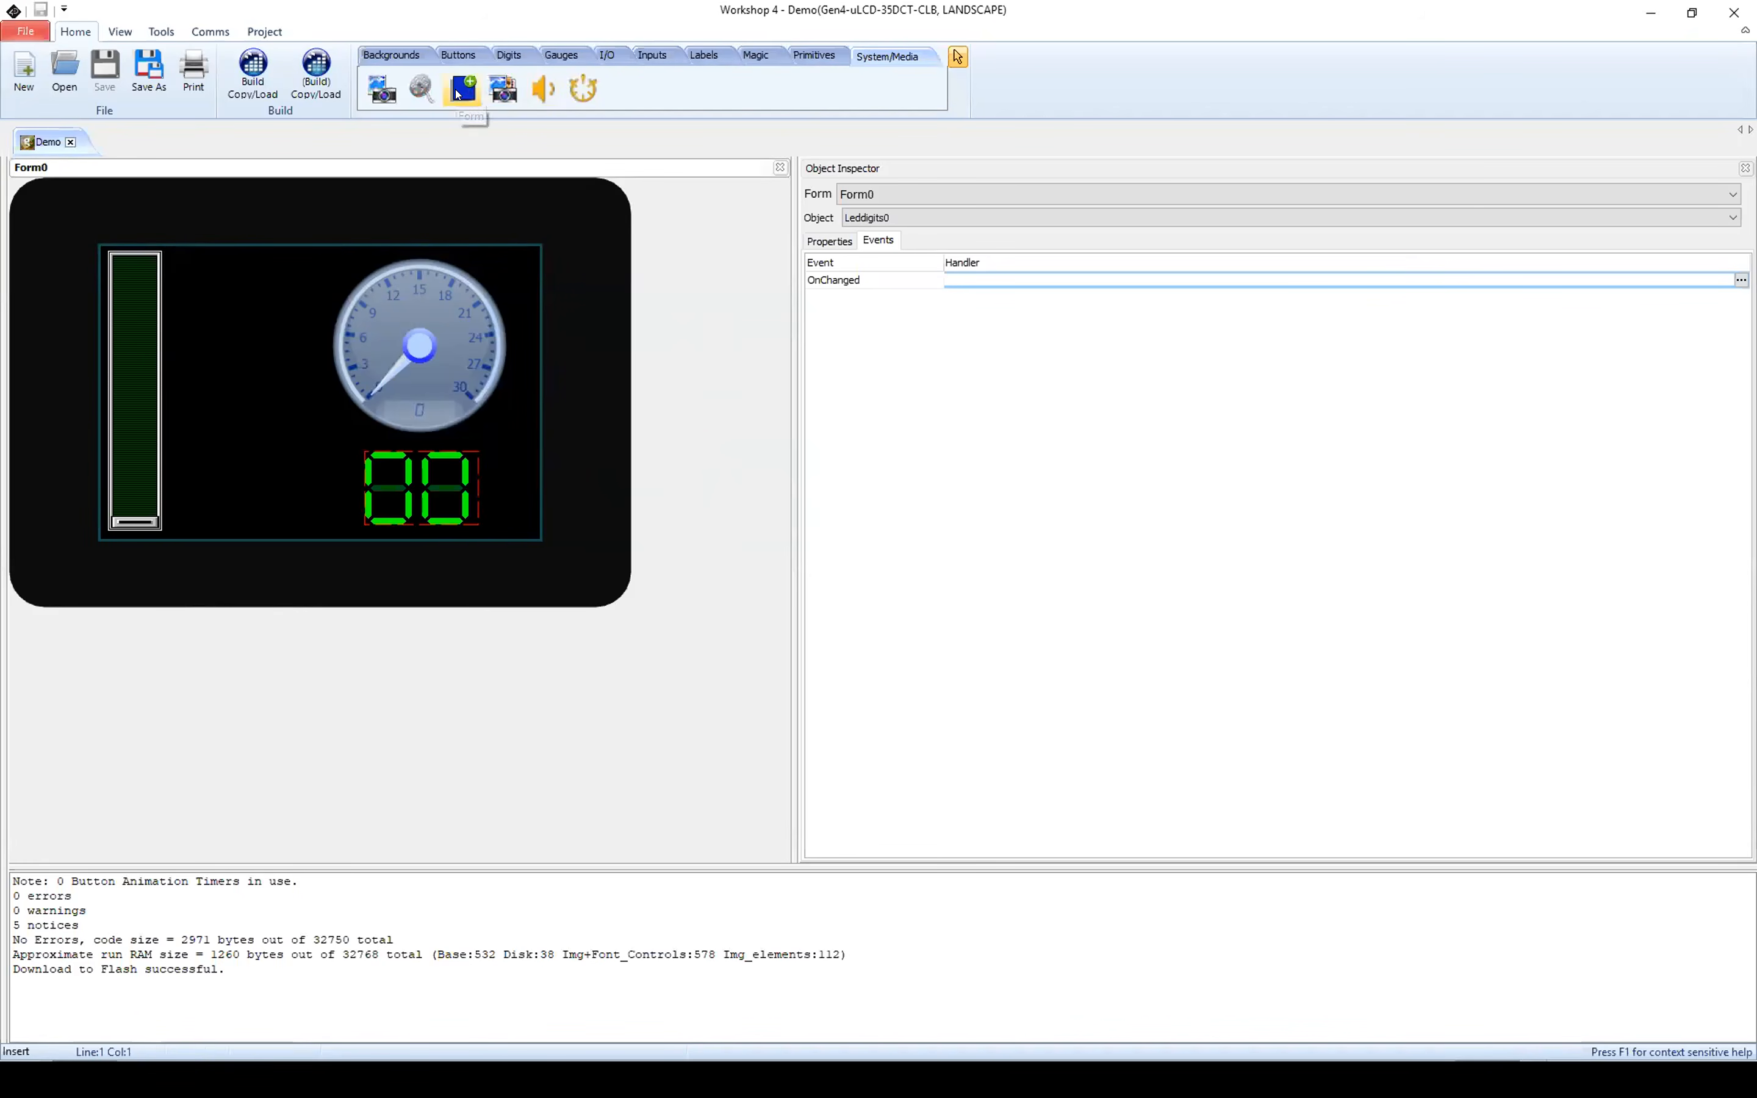
{"action": "left_click", "coordinate": [458, 93]}
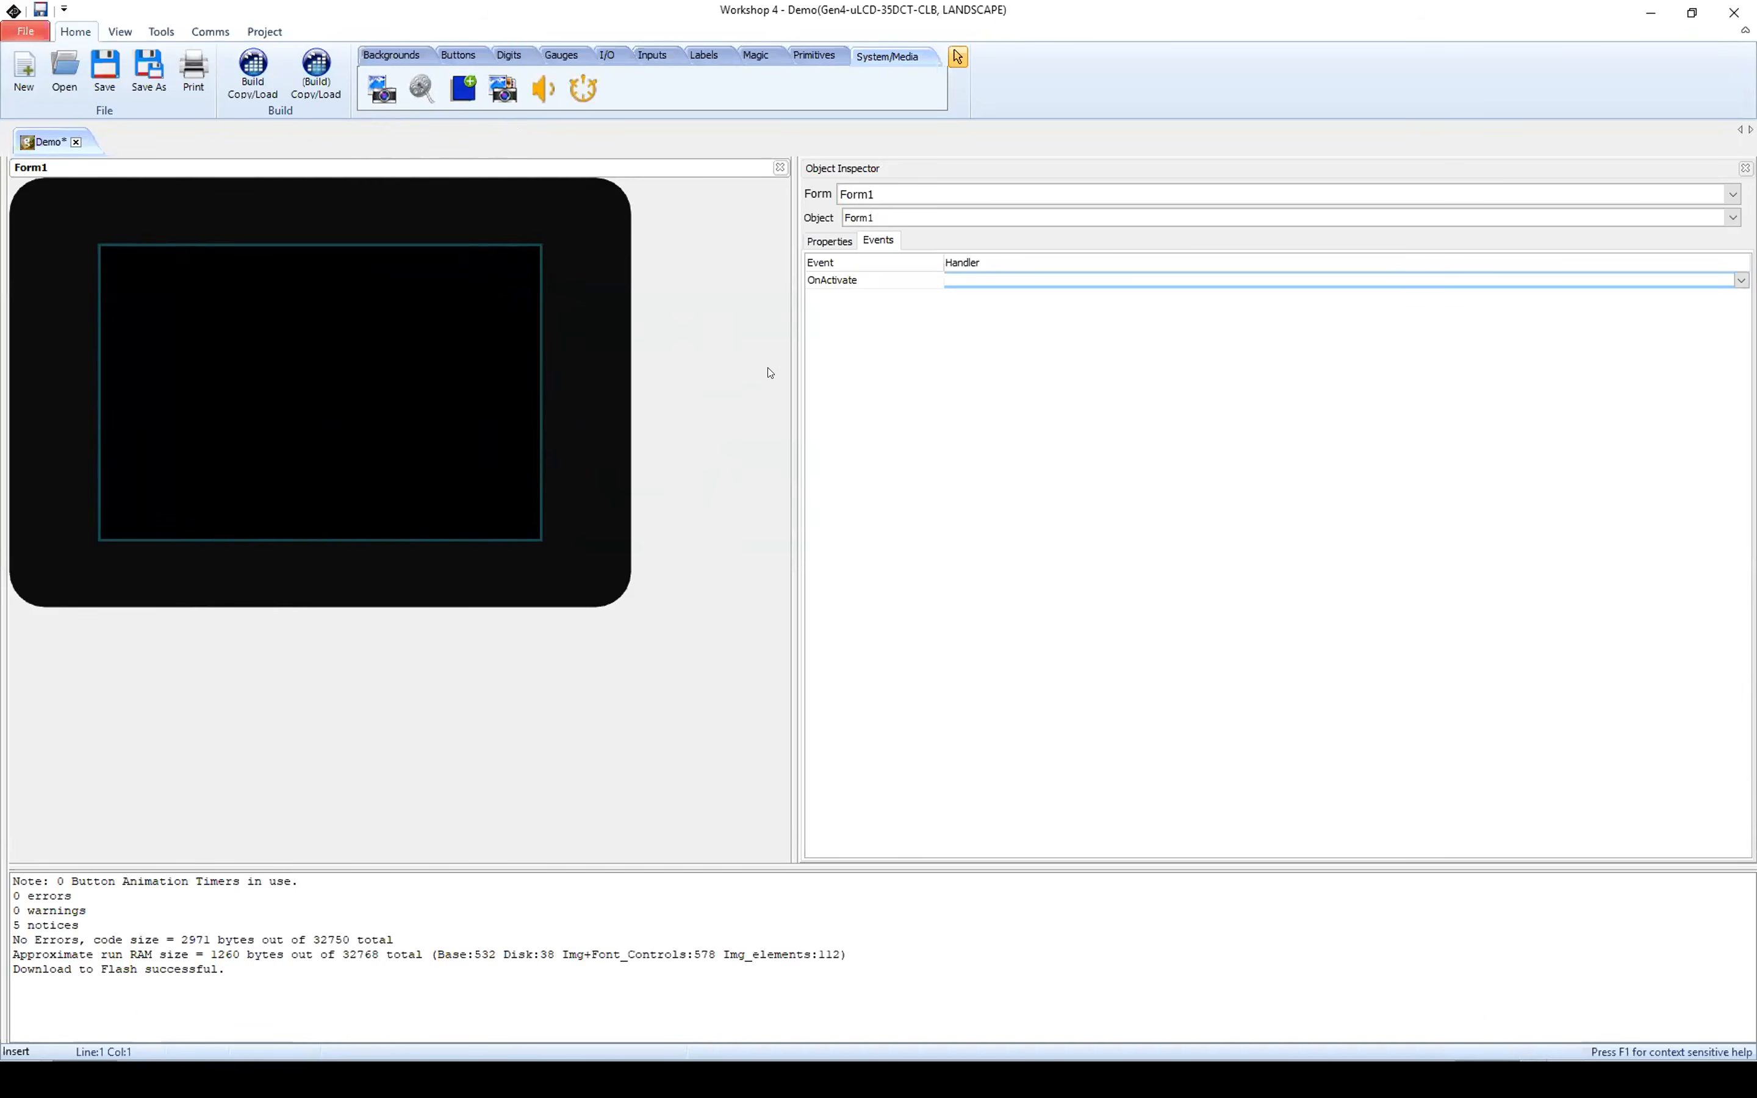
{"action": "left_click", "coordinate": [944, 195]}
{"action": "left_click", "coordinate": [943, 213]}
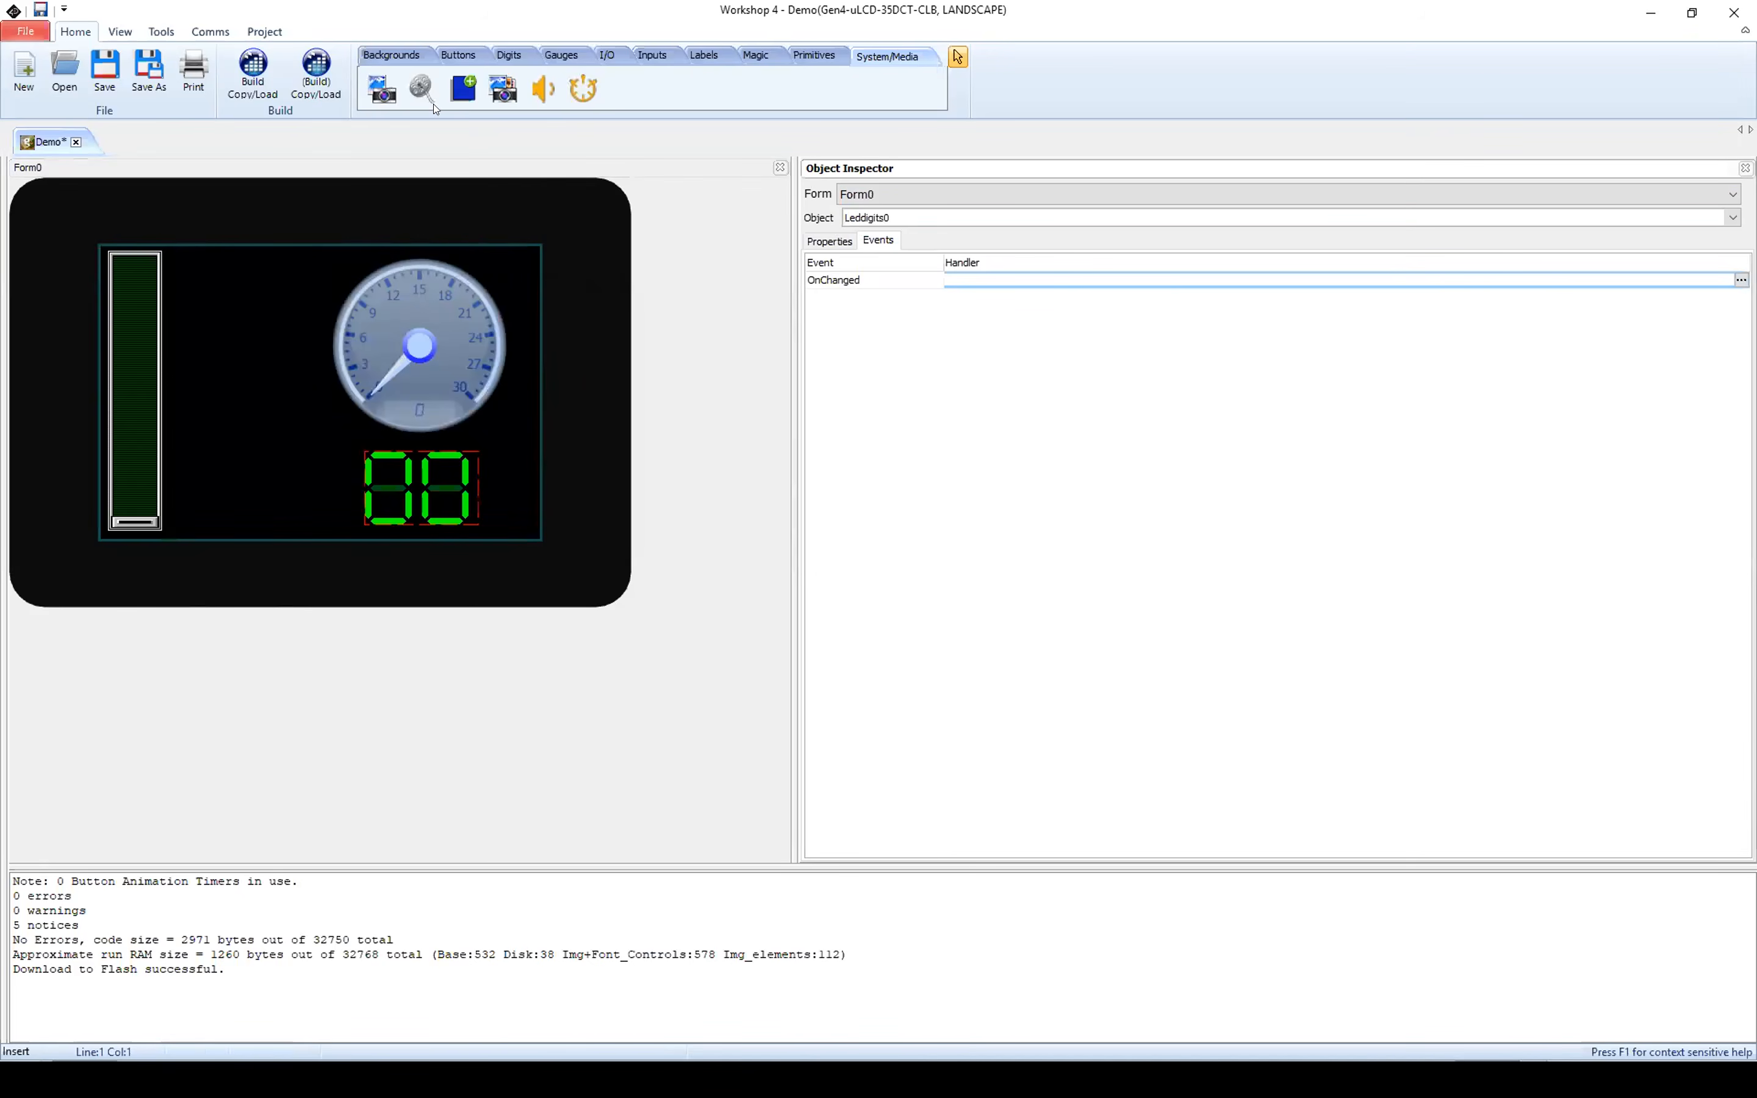
Step: Add a Winbutton between the slider and LED digits, about 154 wide and 62 high at left 84, top 236, and show its properties
{"action": "left_click", "coordinate": [458, 56]}
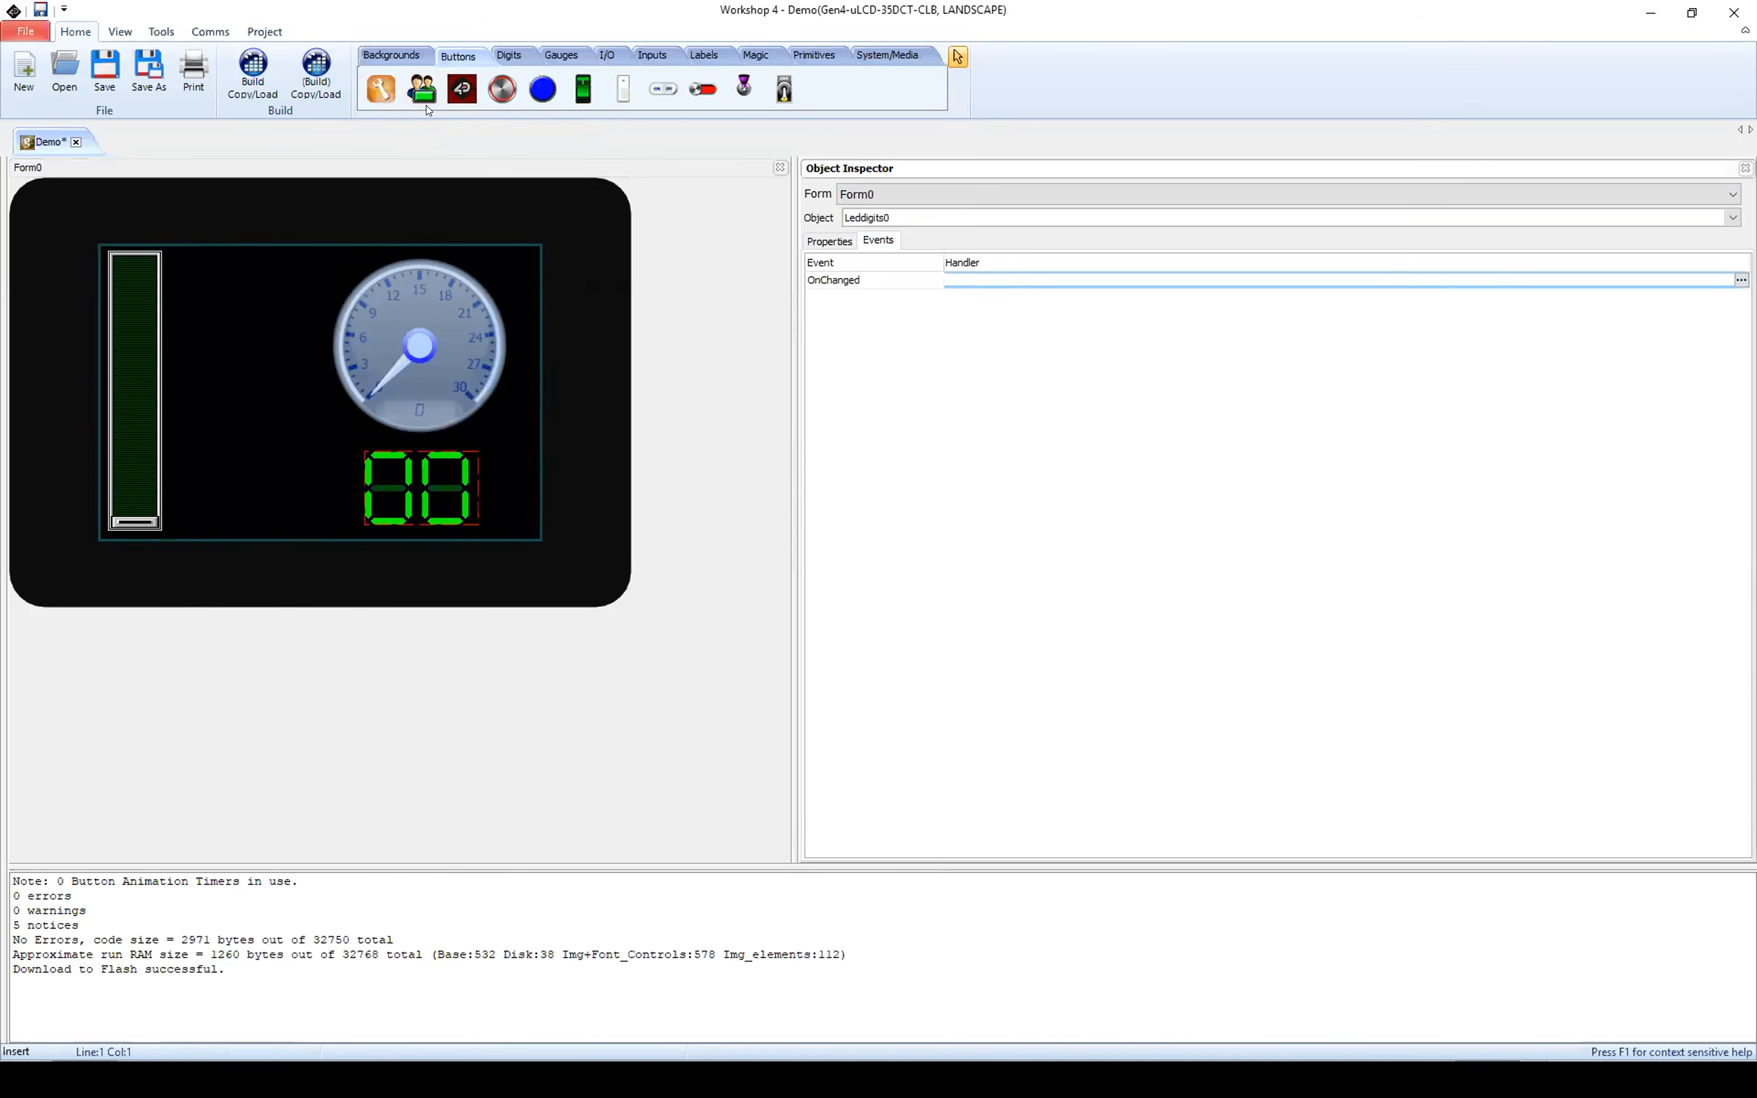
{"action": "left_click", "coordinate": [382, 93]}
{"action": "left_click", "coordinate": [238, 472]}
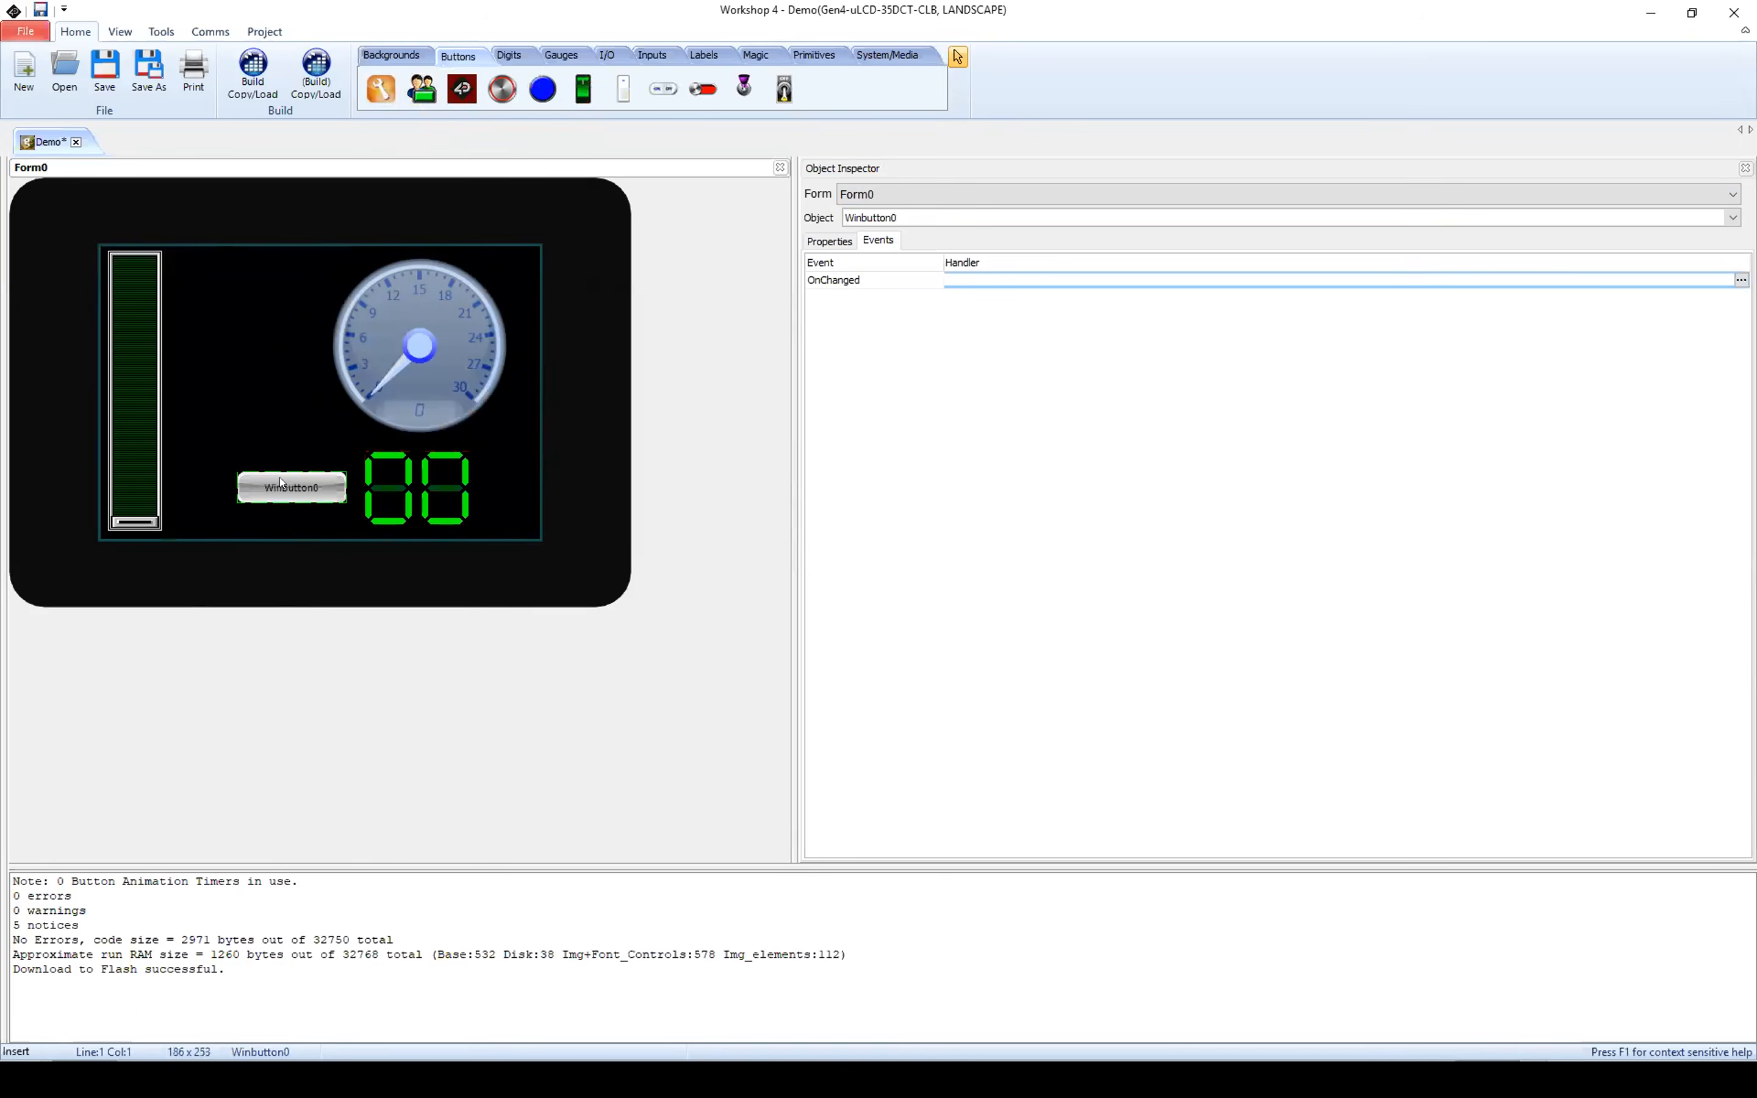
{"action": "left_click_drag", "start_coordinate": [272, 480], "coordinate": [236, 484]}
{"action": "left_click_drag", "start_coordinate": [218, 491], "coordinate": [318, 464]}
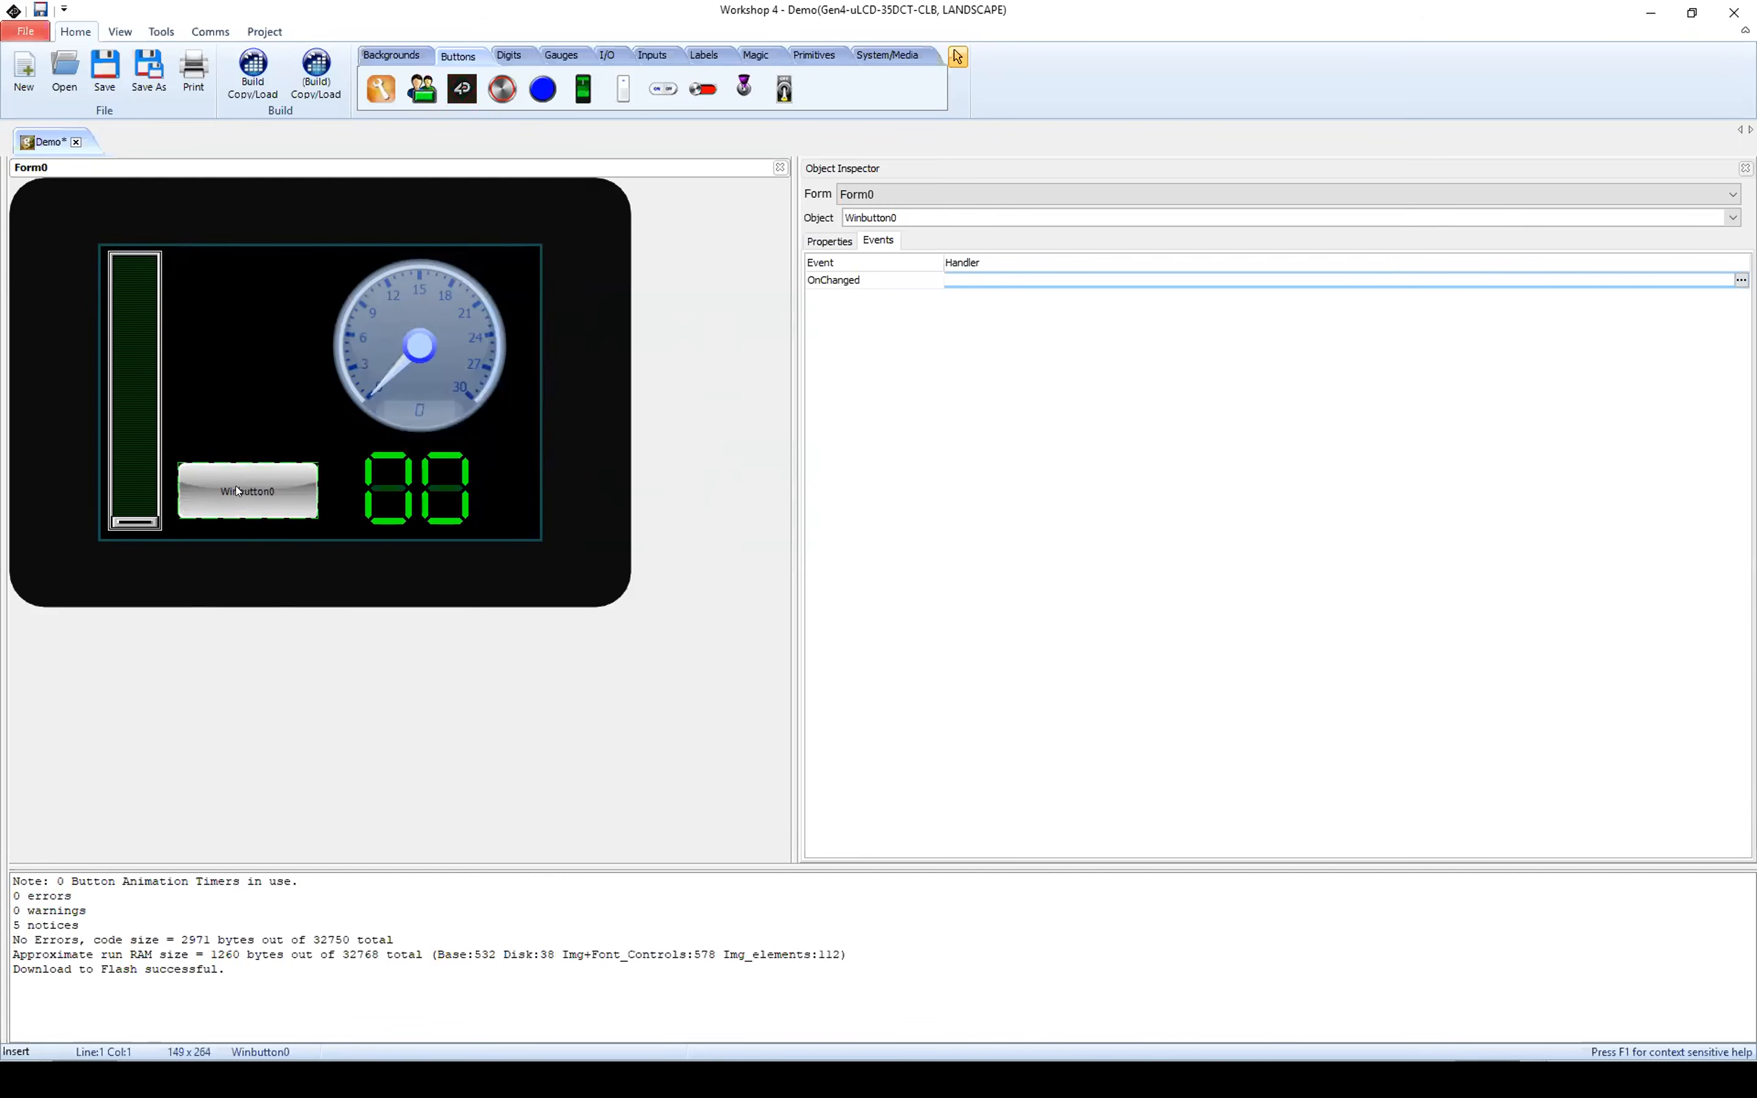
{"action": "left_click", "coordinate": [841, 243]}
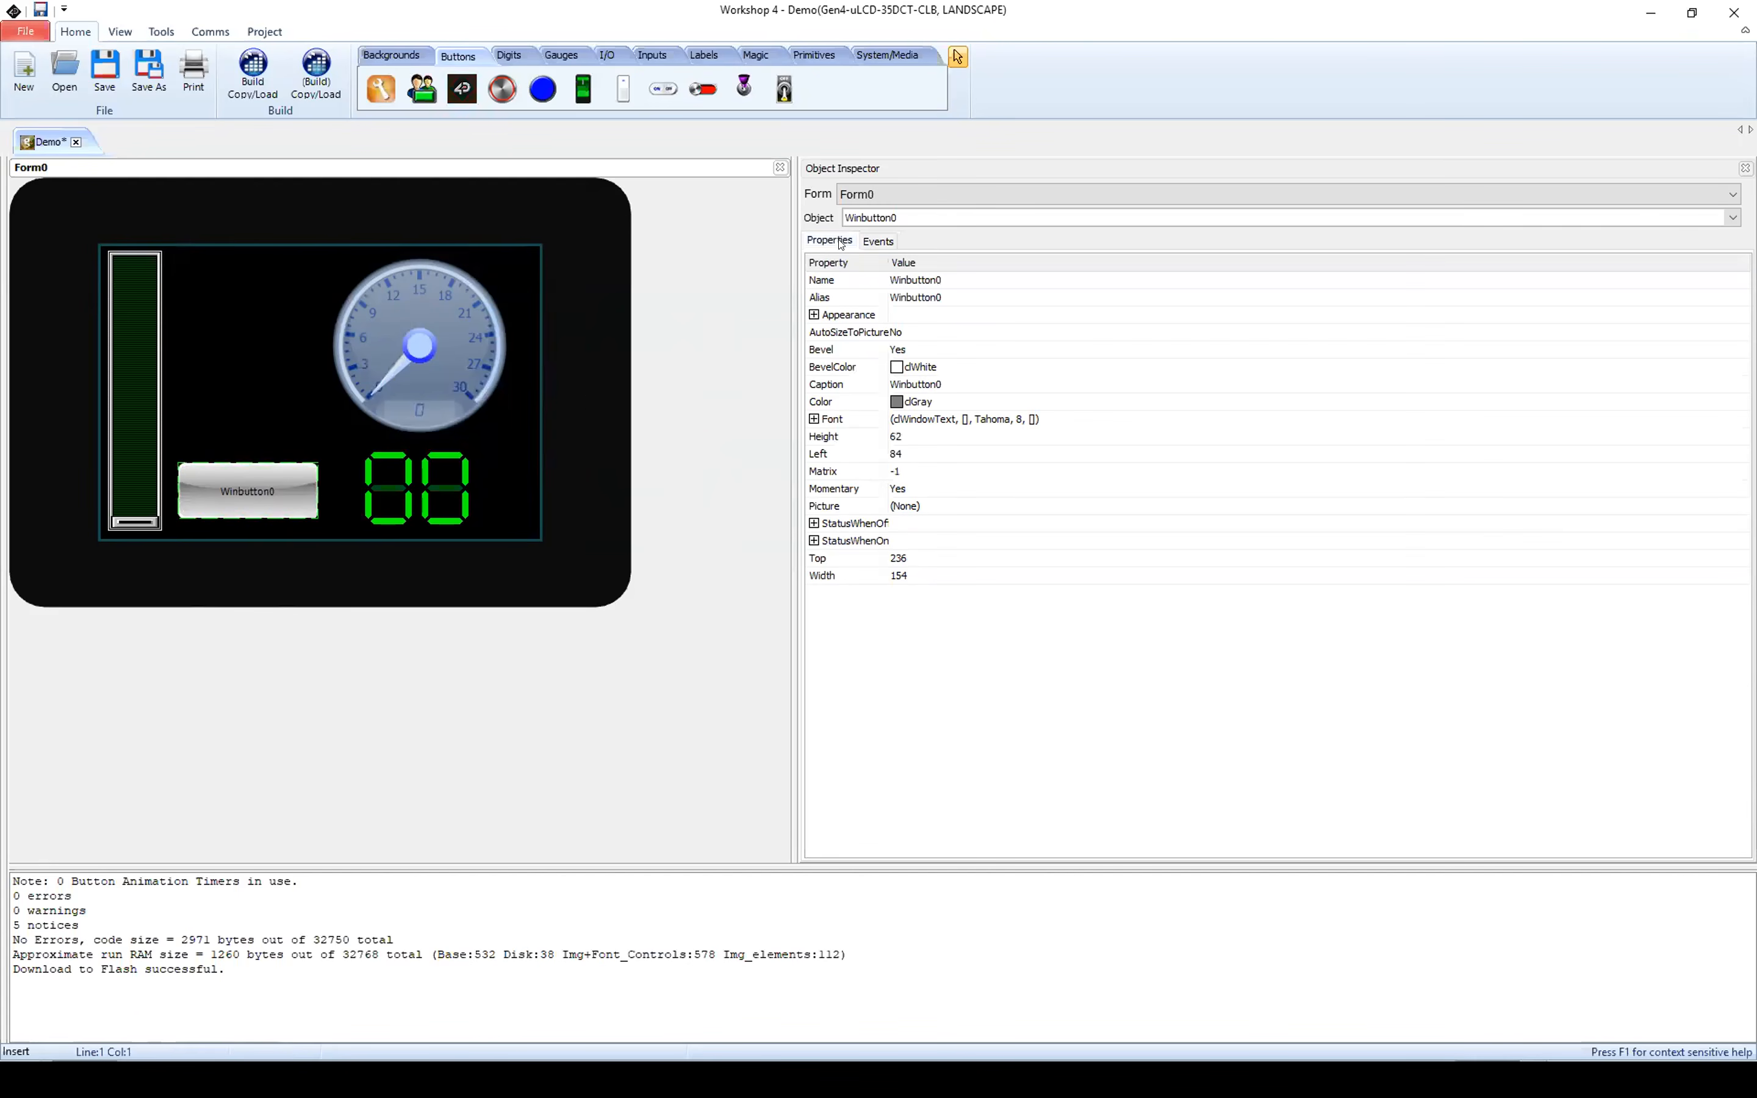
Step: Set the Winbutton's colour to GOLD from the 4DGL colours
{"action": "left_click", "coordinate": [899, 404]}
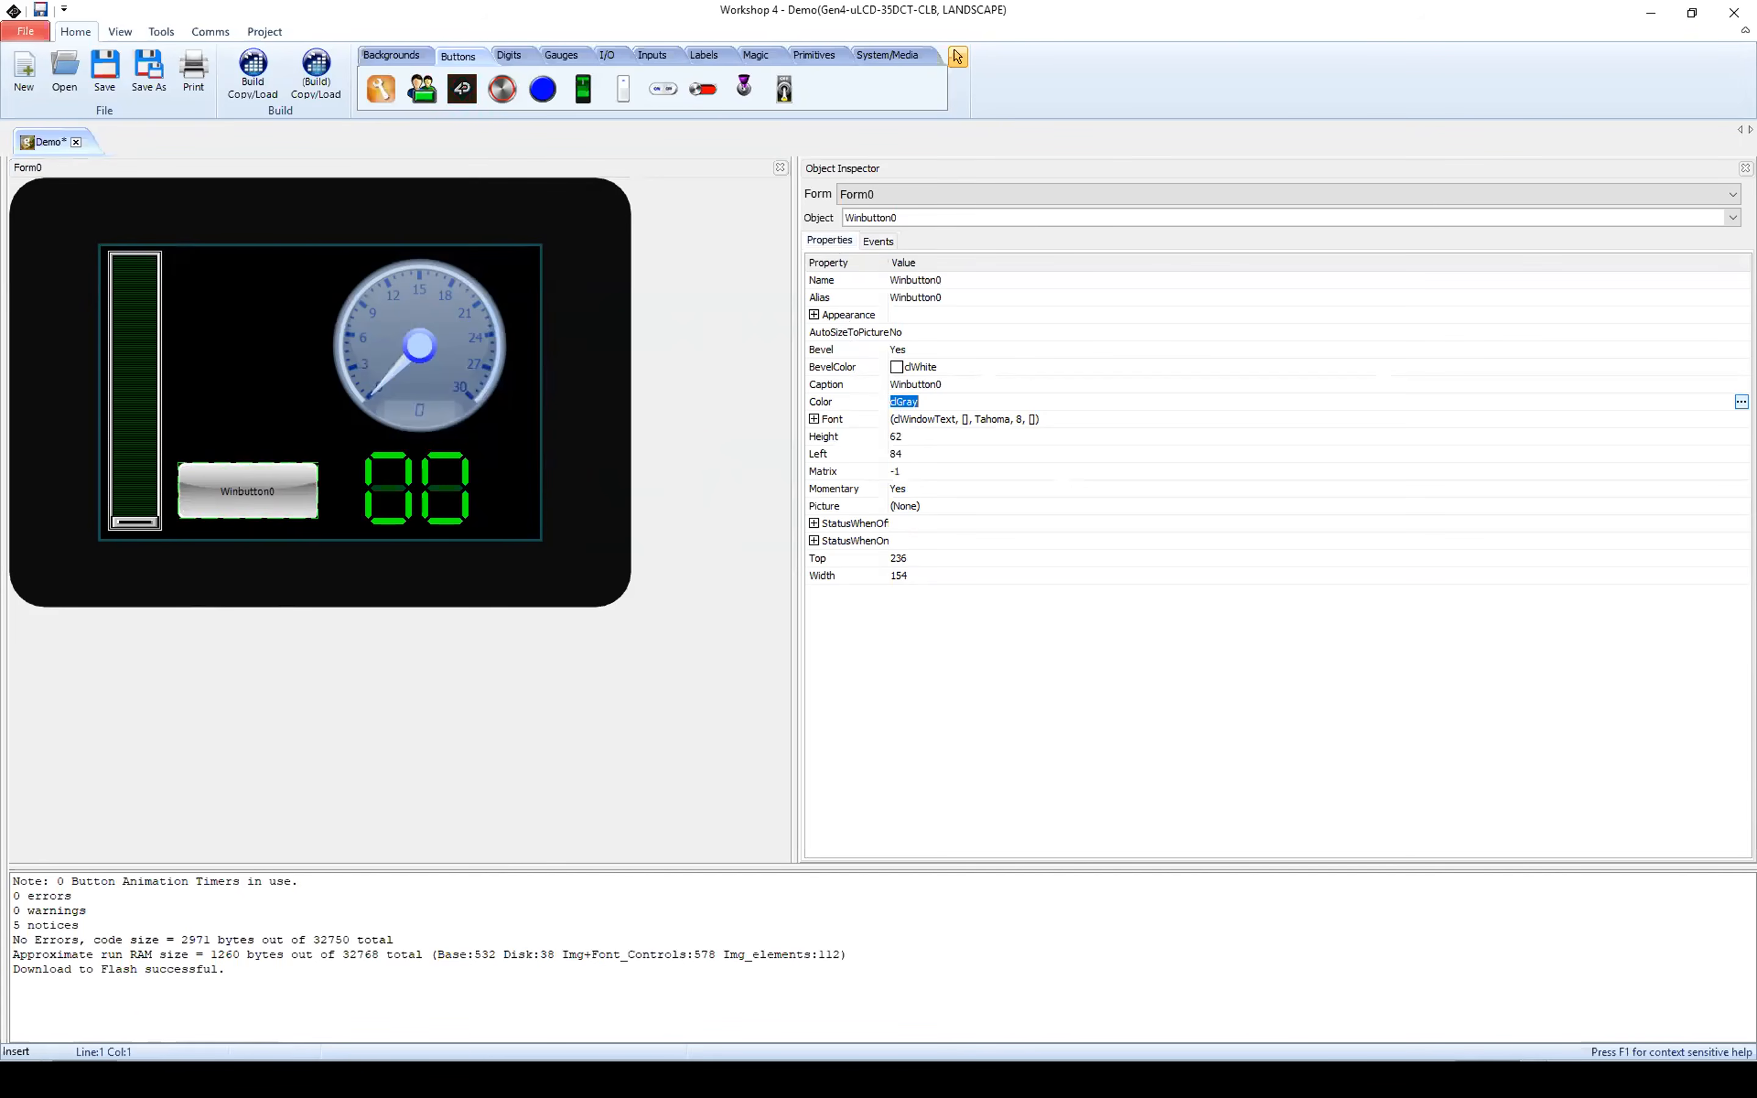
{"action": "left_click", "coordinate": [1742, 402]}
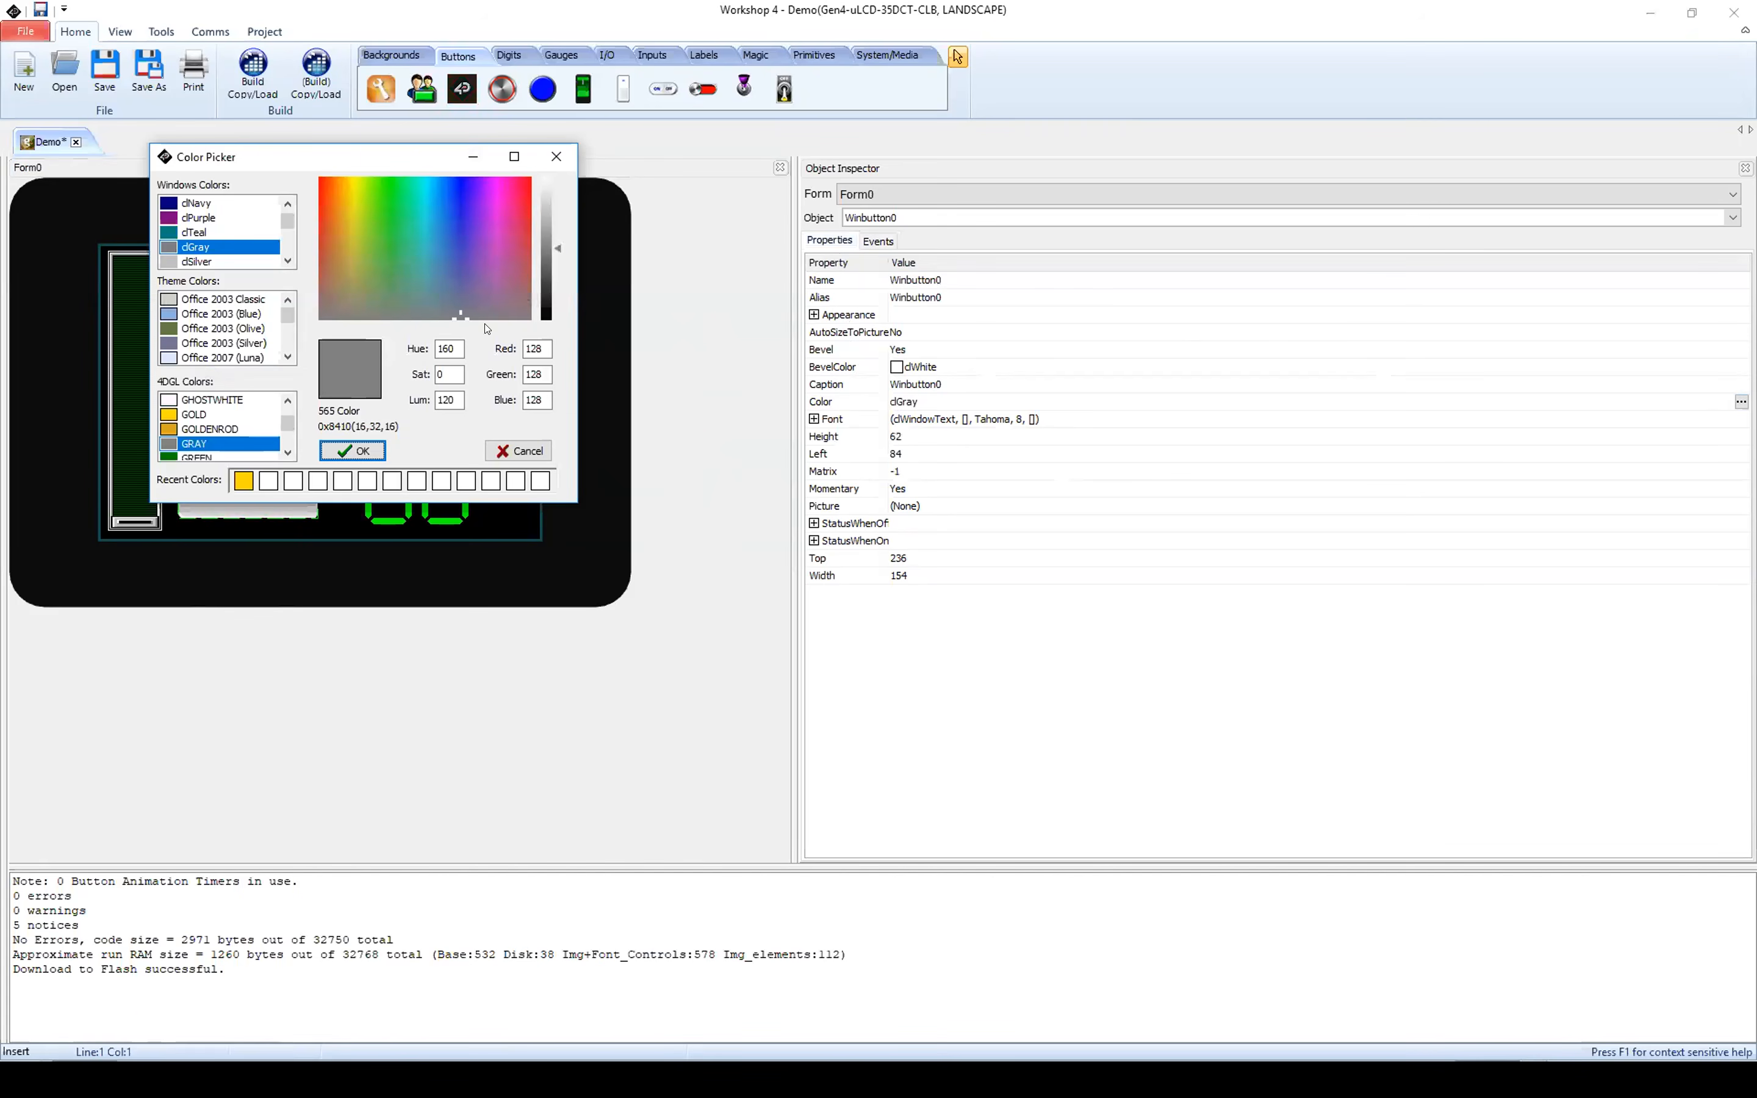
{"action": "left_click", "coordinate": [174, 417]}
{"action": "left_click", "coordinate": [341, 451]}
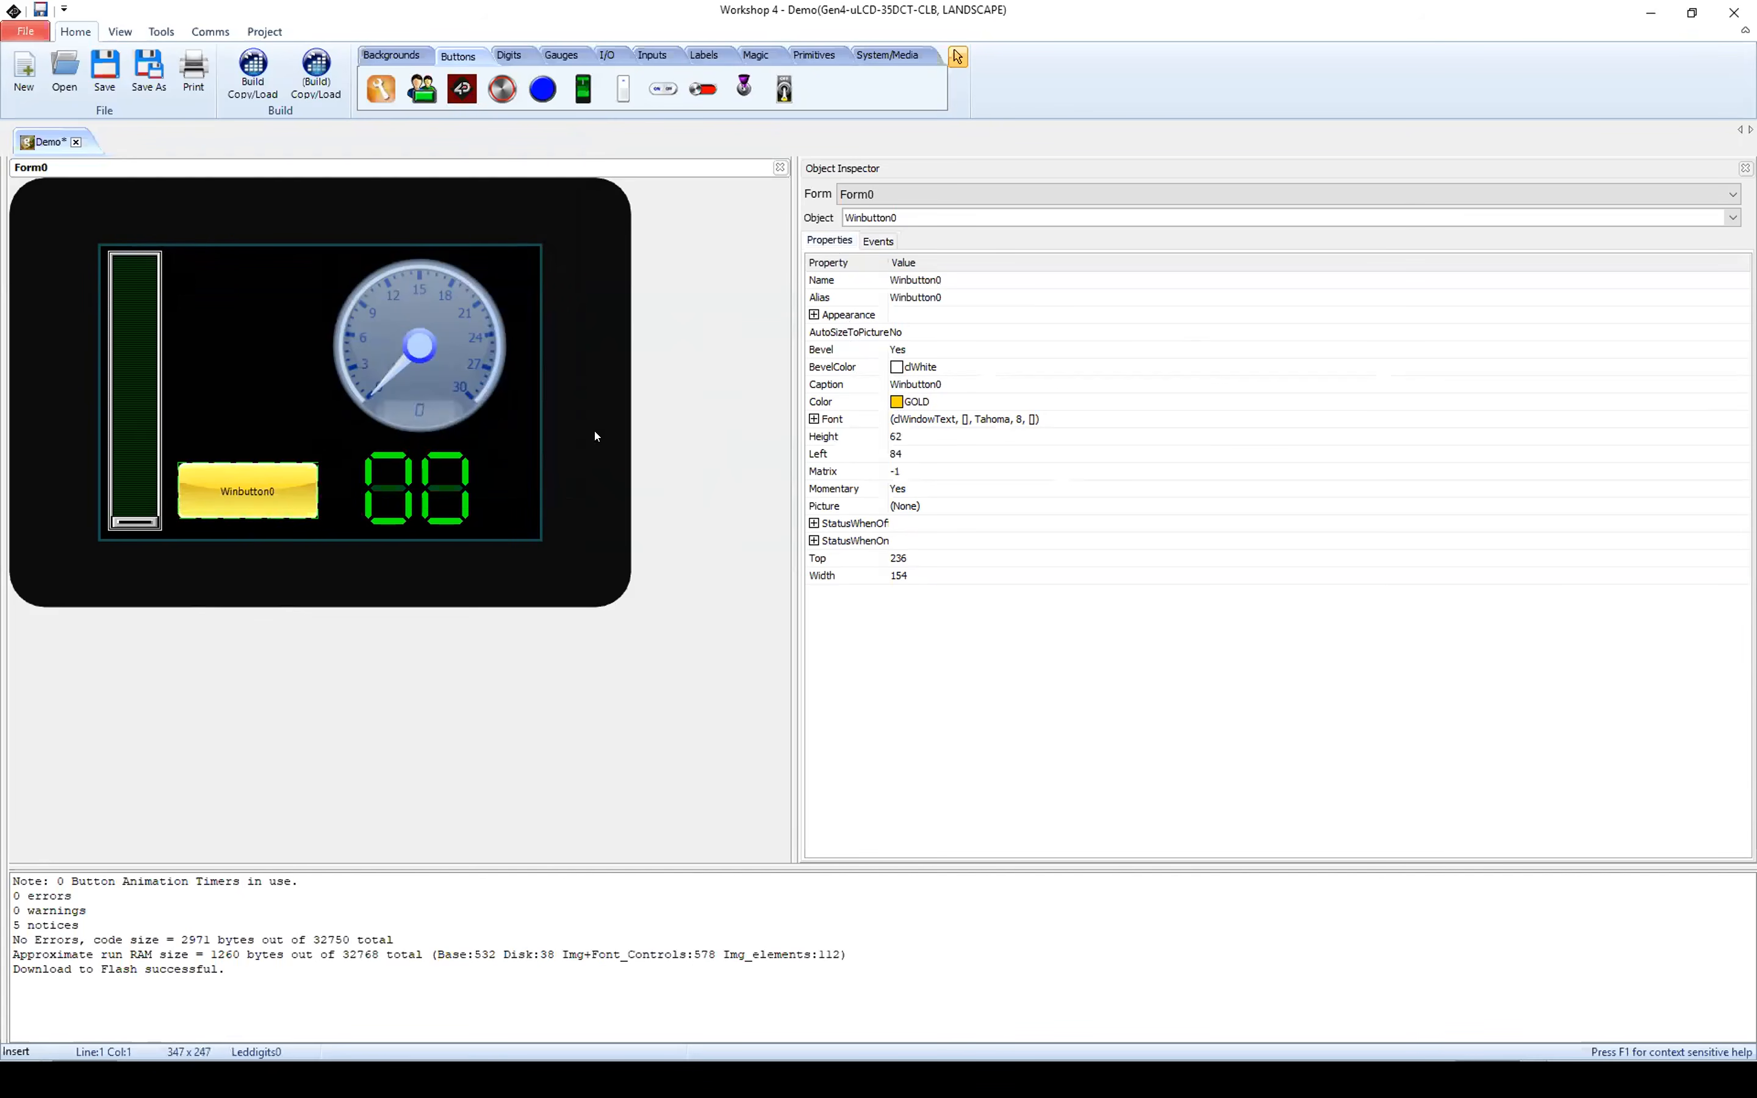
Step: Change the Winbutton's caption to "Next Page"
{"action": "left_click", "coordinate": [840, 387]}
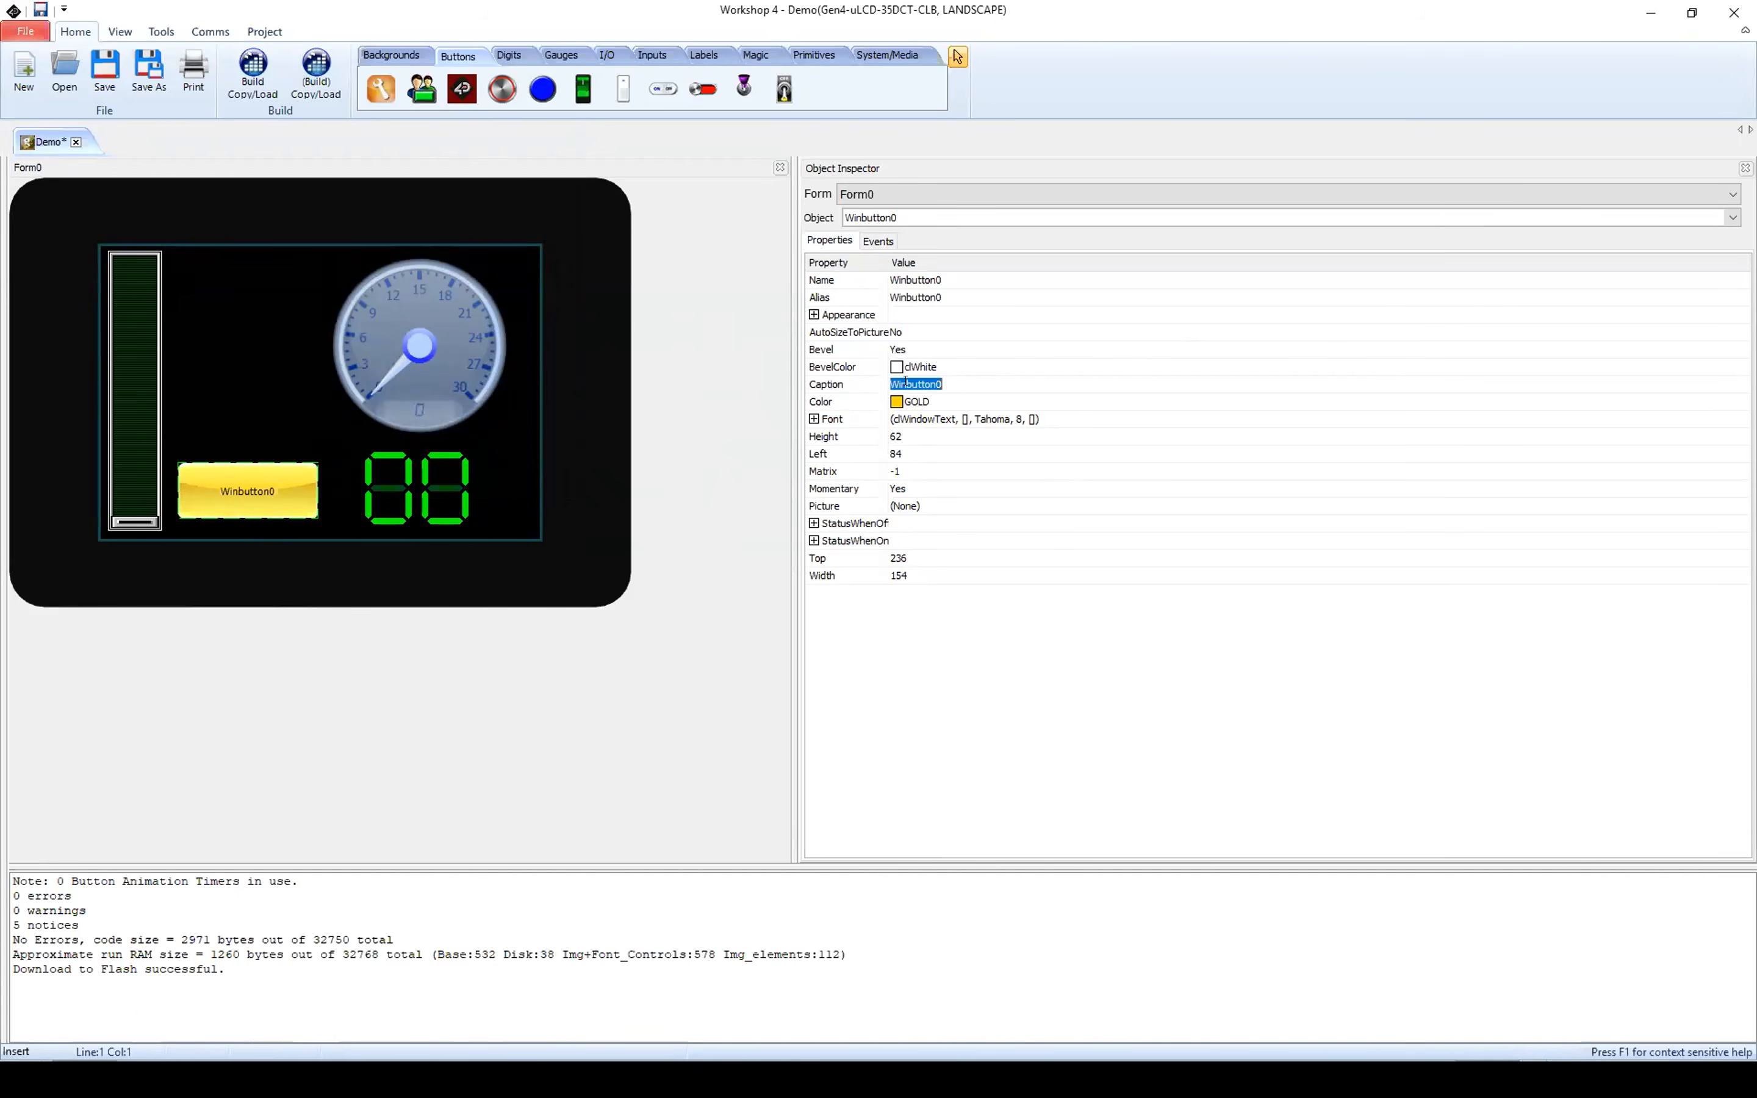
{"action": "type", "text": "Next Page"}
{"action": "key", "text": "Return"}
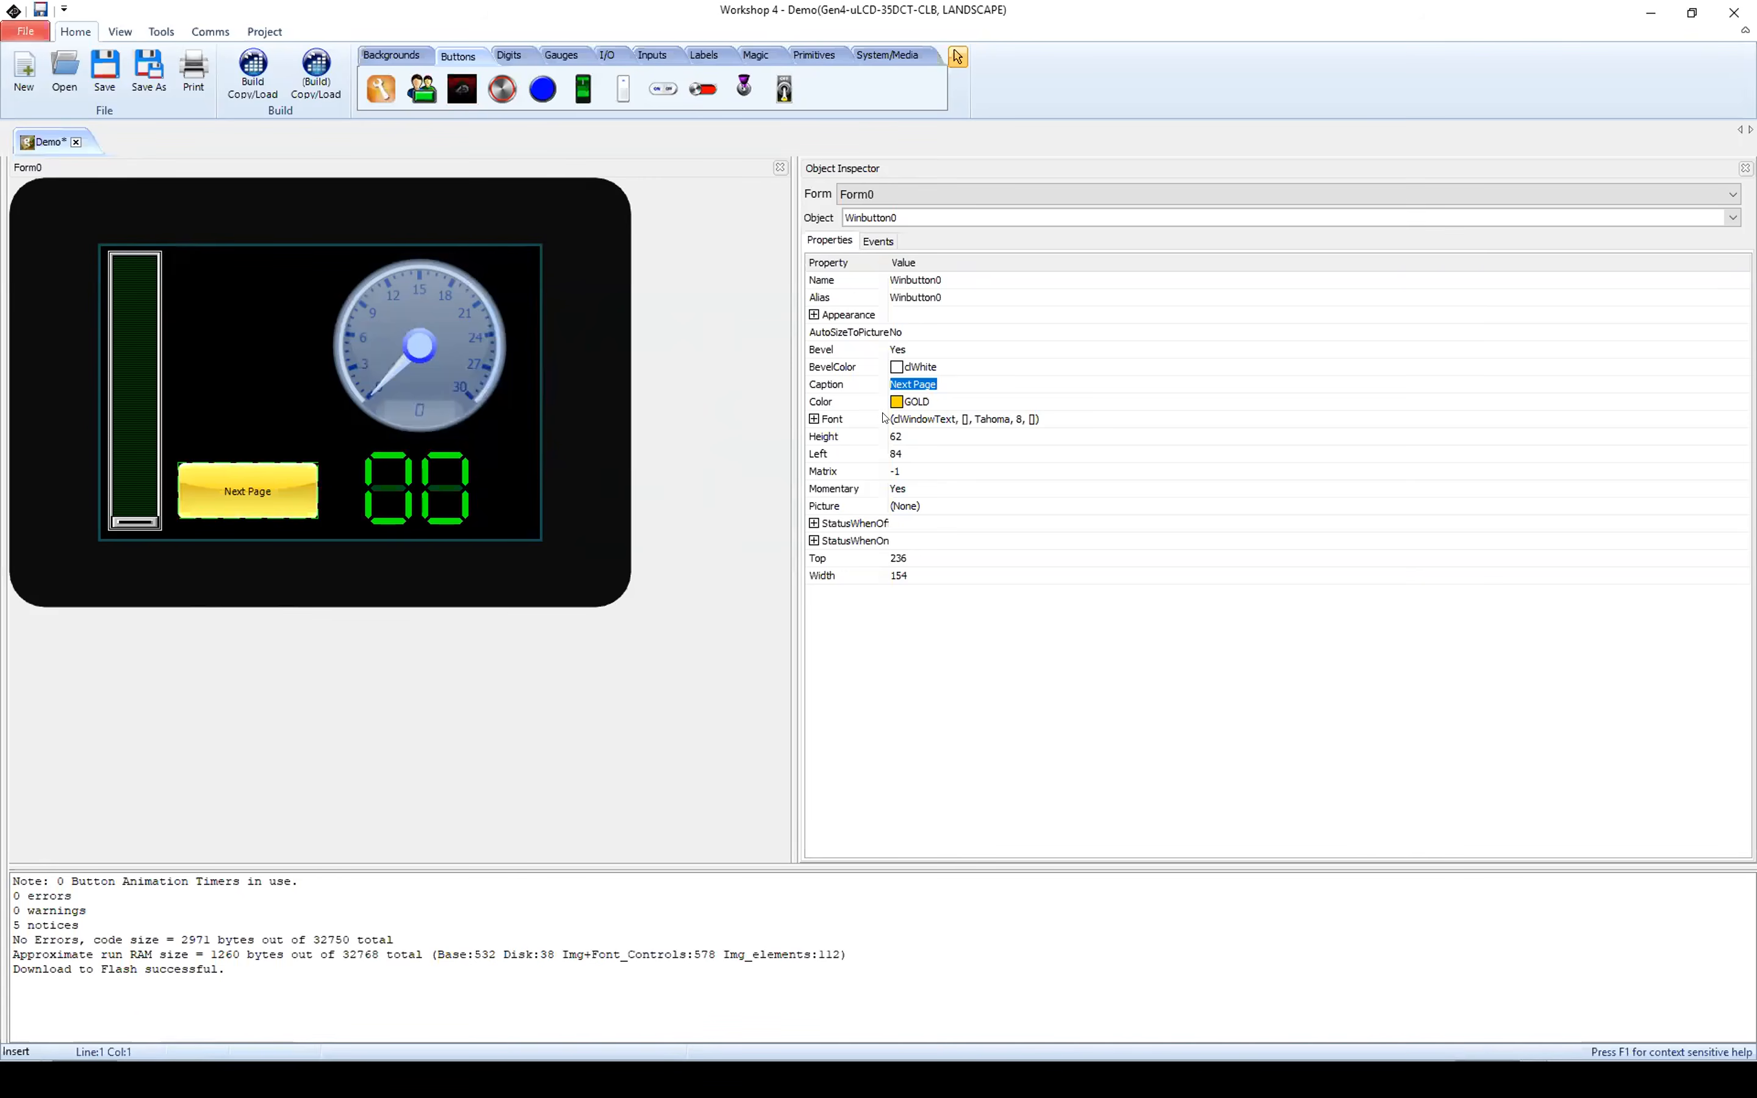
Step: Set the Next Page button's caption font to Tahoma Bold, size 10
{"action": "left_click", "coordinate": [909, 418]}
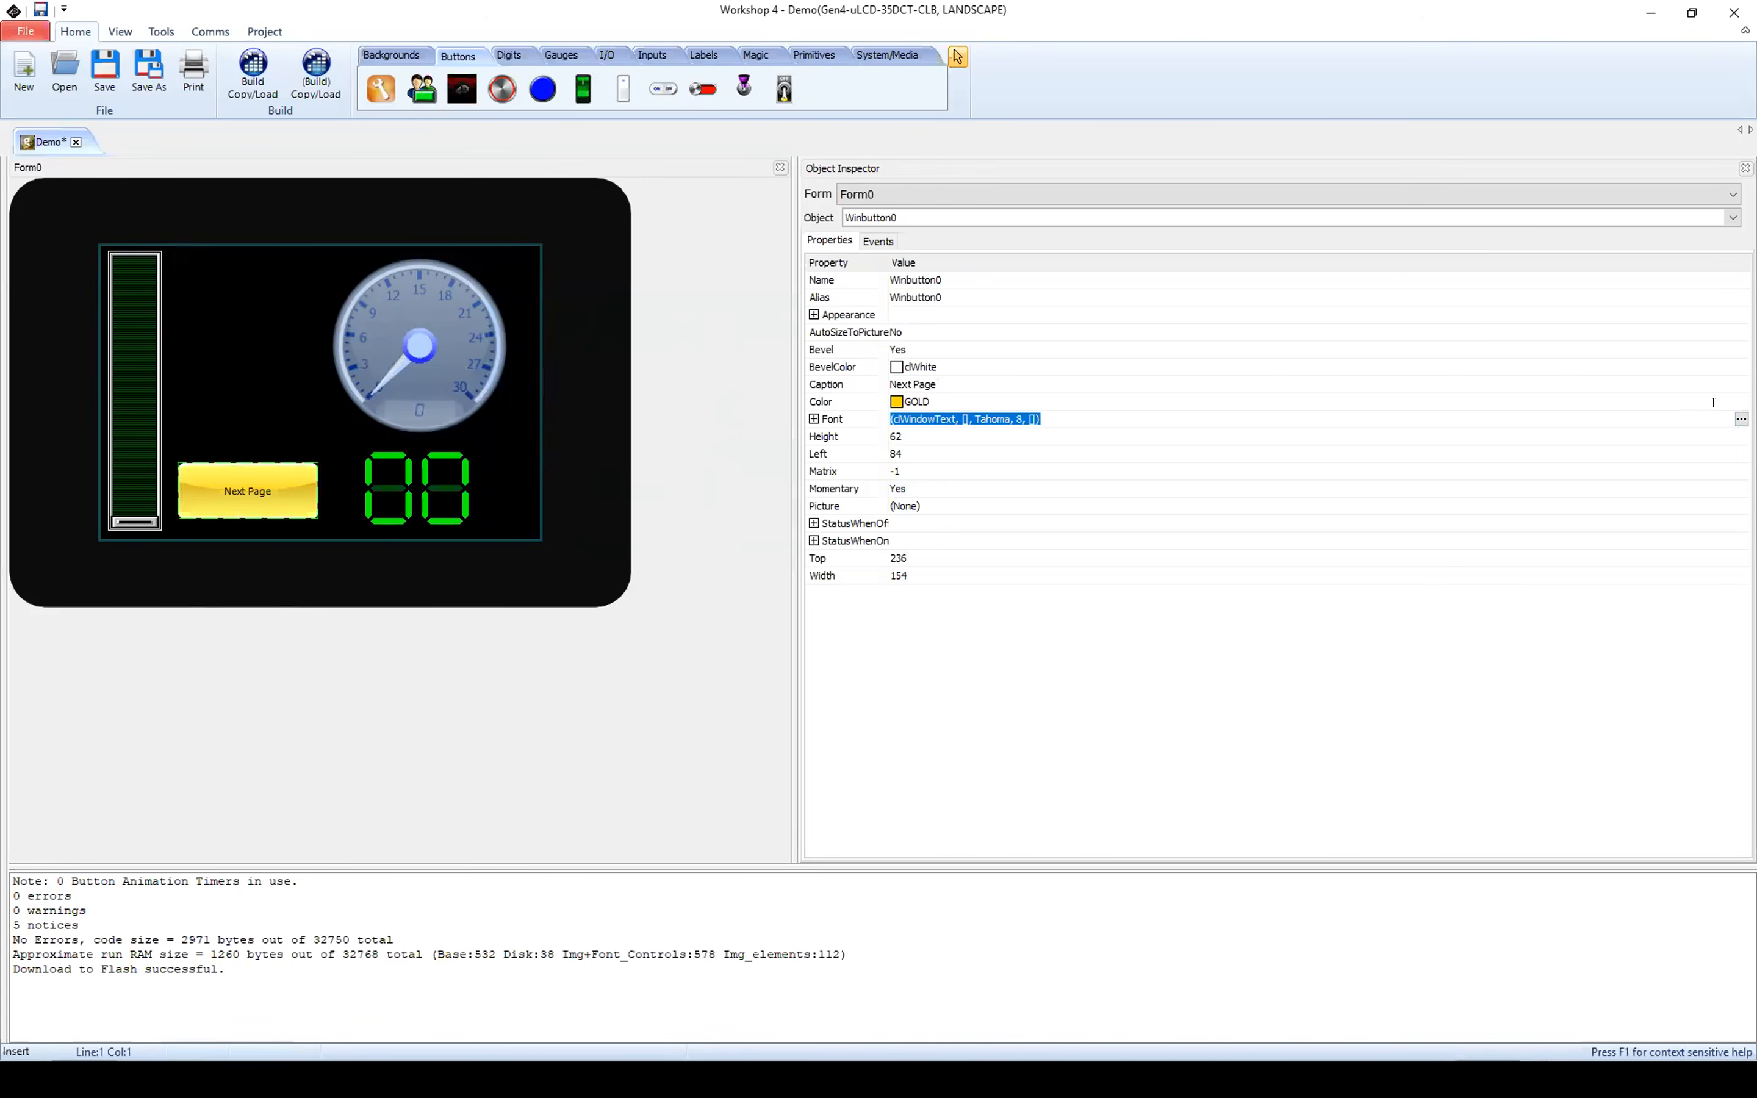
{"action": "left_click", "coordinate": [1742, 419]}
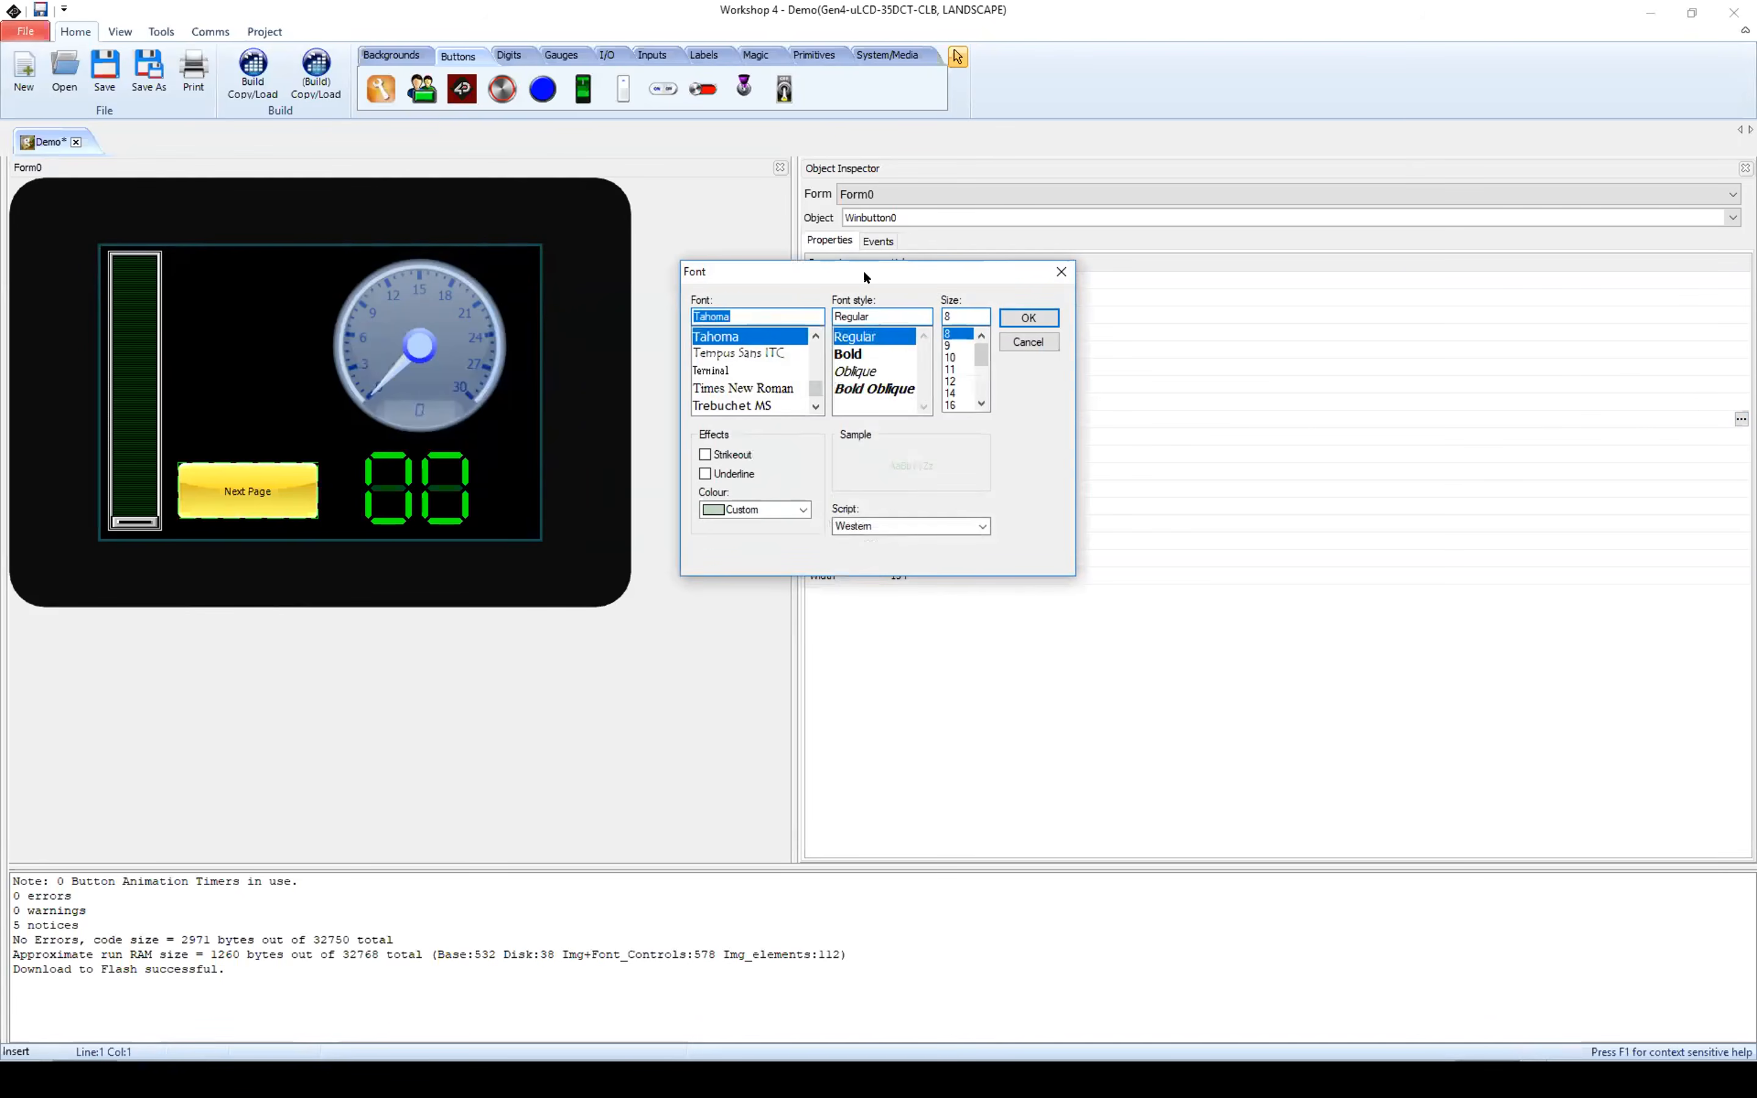
{"action": "left_click_drag", "start_coordinate": [862, 270], "coordinate": [782, 296]}
{"action": "left_click", "coordinate": [767, 380]}
{"action": "left_click", "coordinate": [875, 384]}
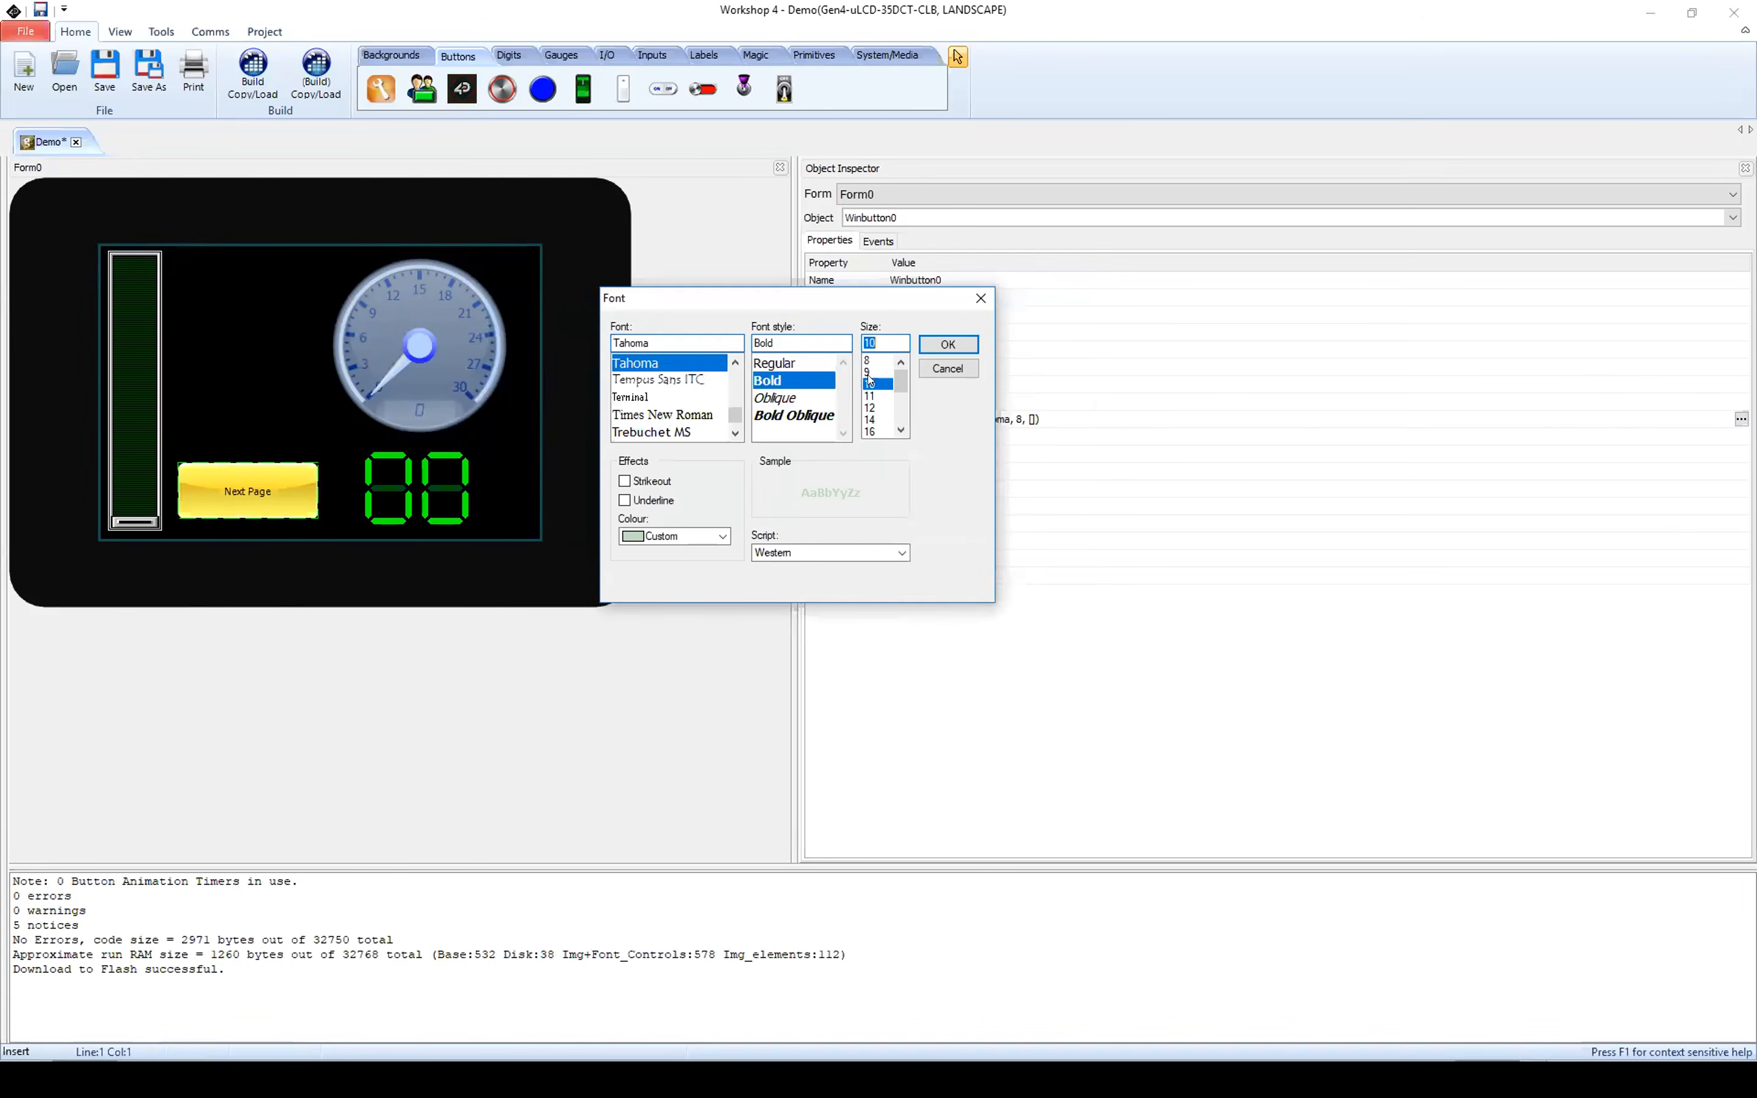
{"action": "left_click", "coordinate": [946, 344]}
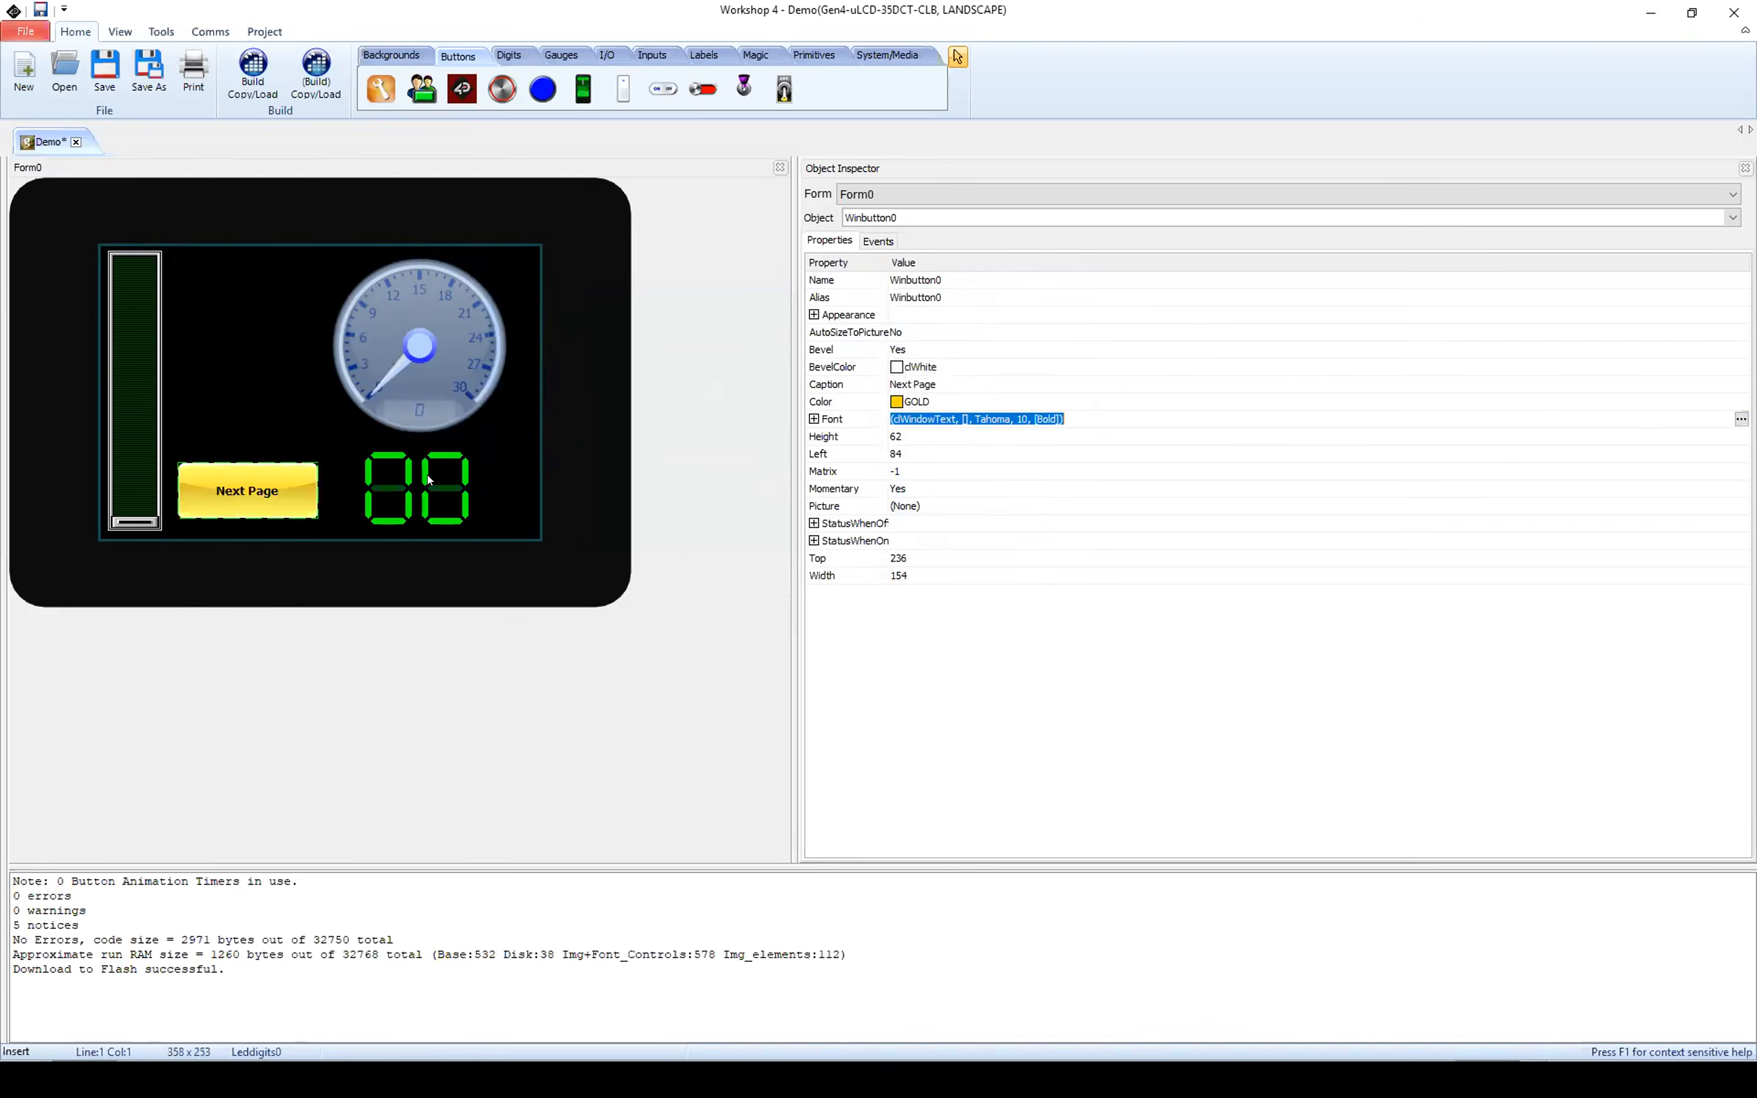
Step: Assign Form1Activate as the Next Page button's OnChanged event handler
{"action": "left_click", "coordinate": [887, 242]}
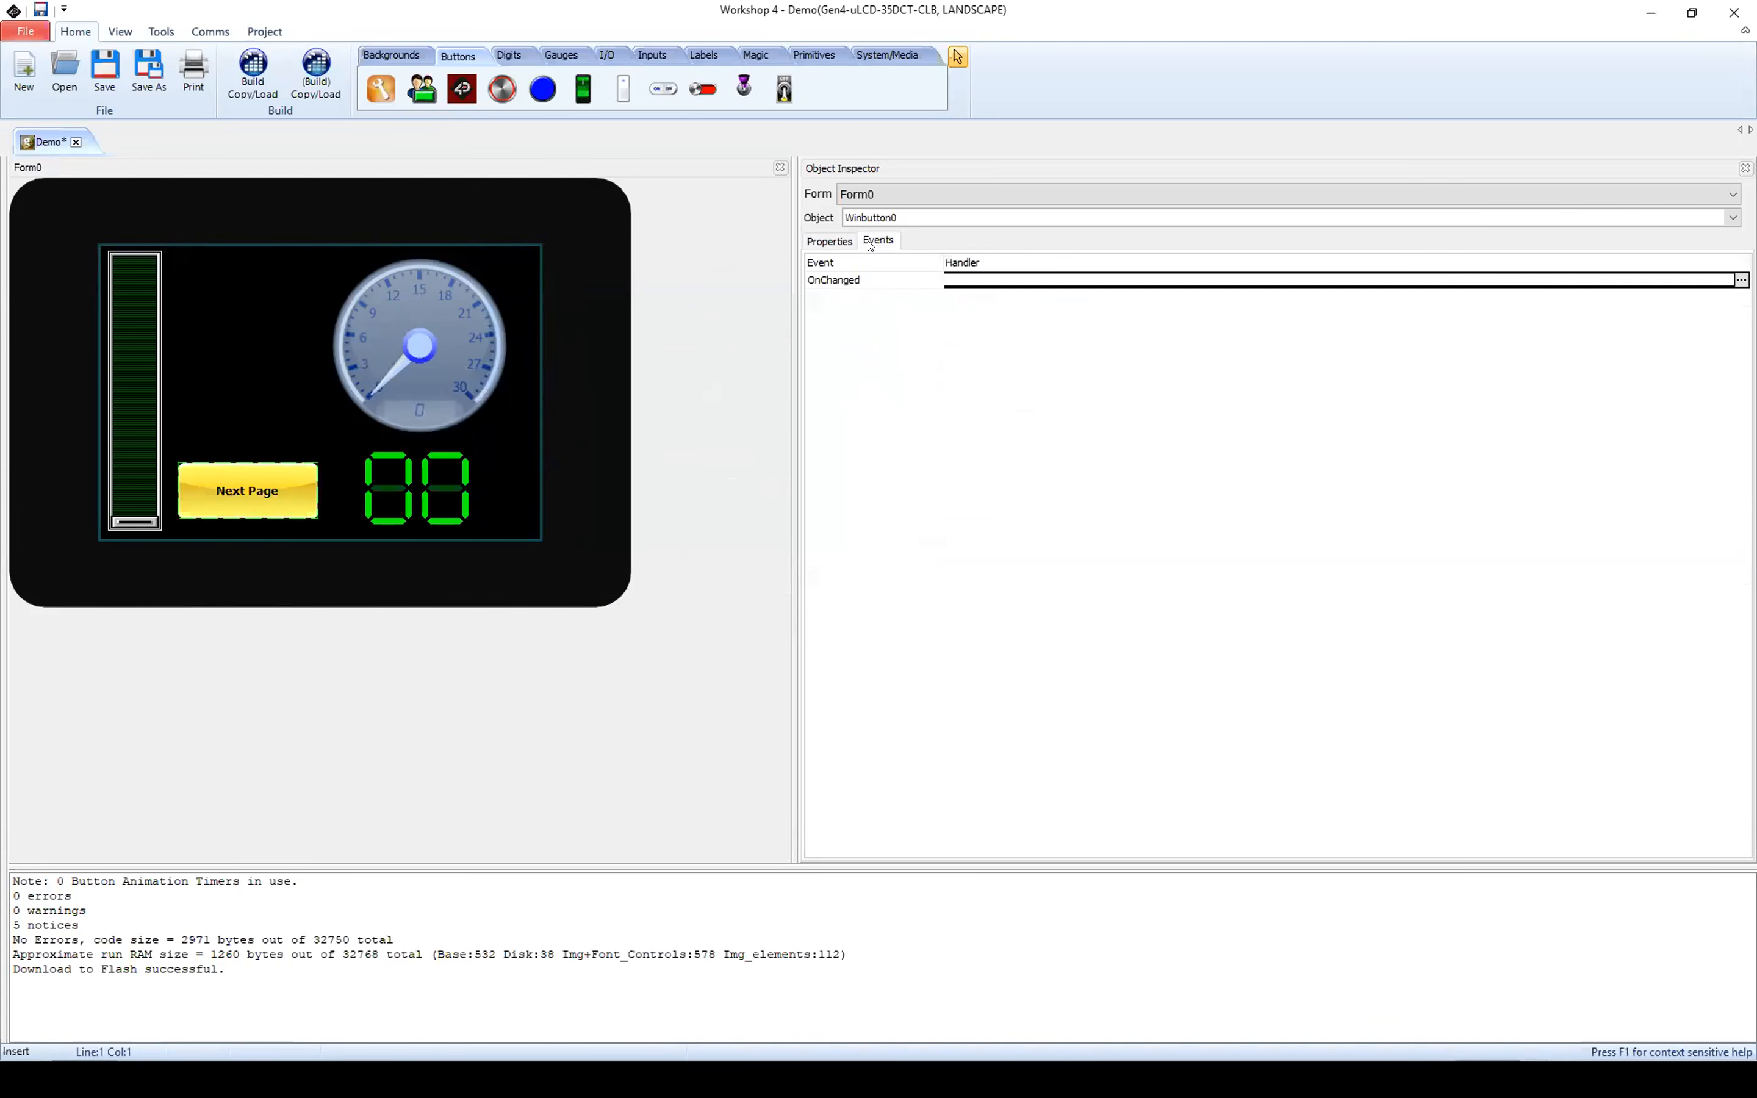
{"action": "left_click", "coordinate": [881, 280]}
{"action": "left_click", "coordinate": [1740, 281]}
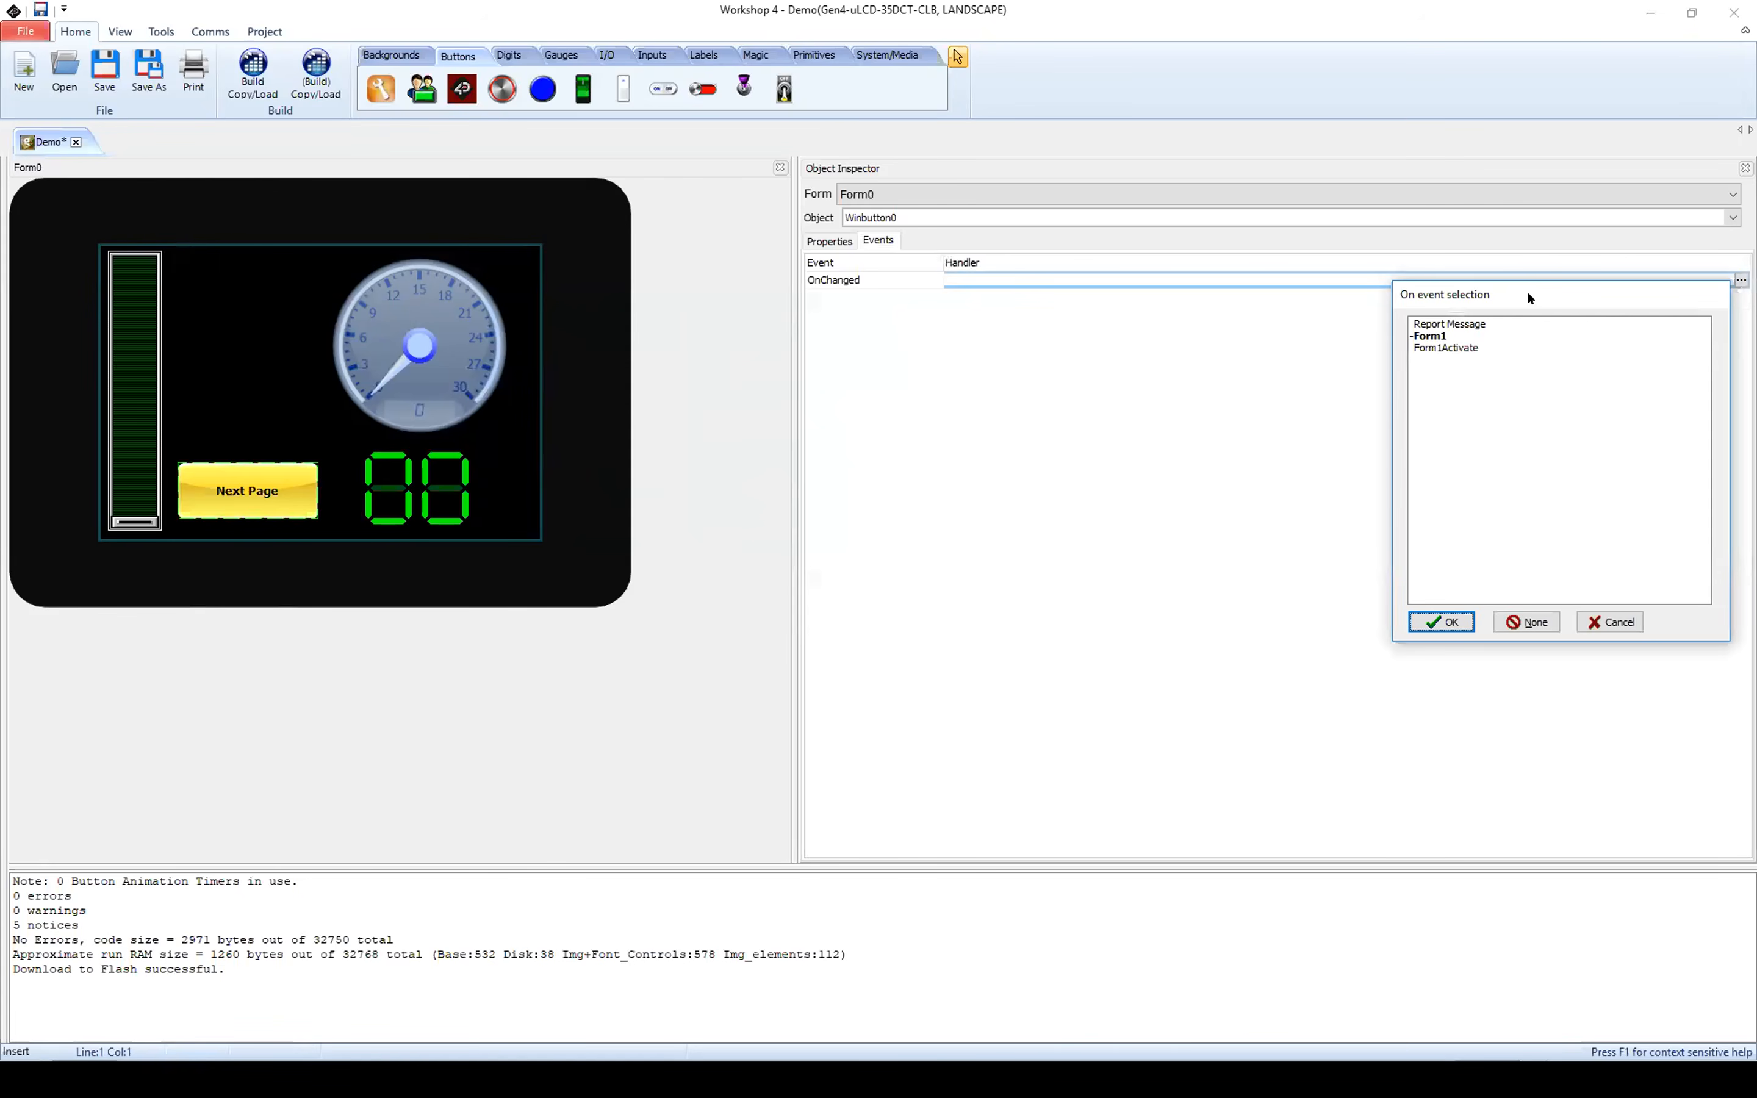
{"action": "left_click_drag", "start_coordinate": [1527, 293], "coordinate": [745, 249]}
{"action": "left_click", "coordinate": [665, 304]}
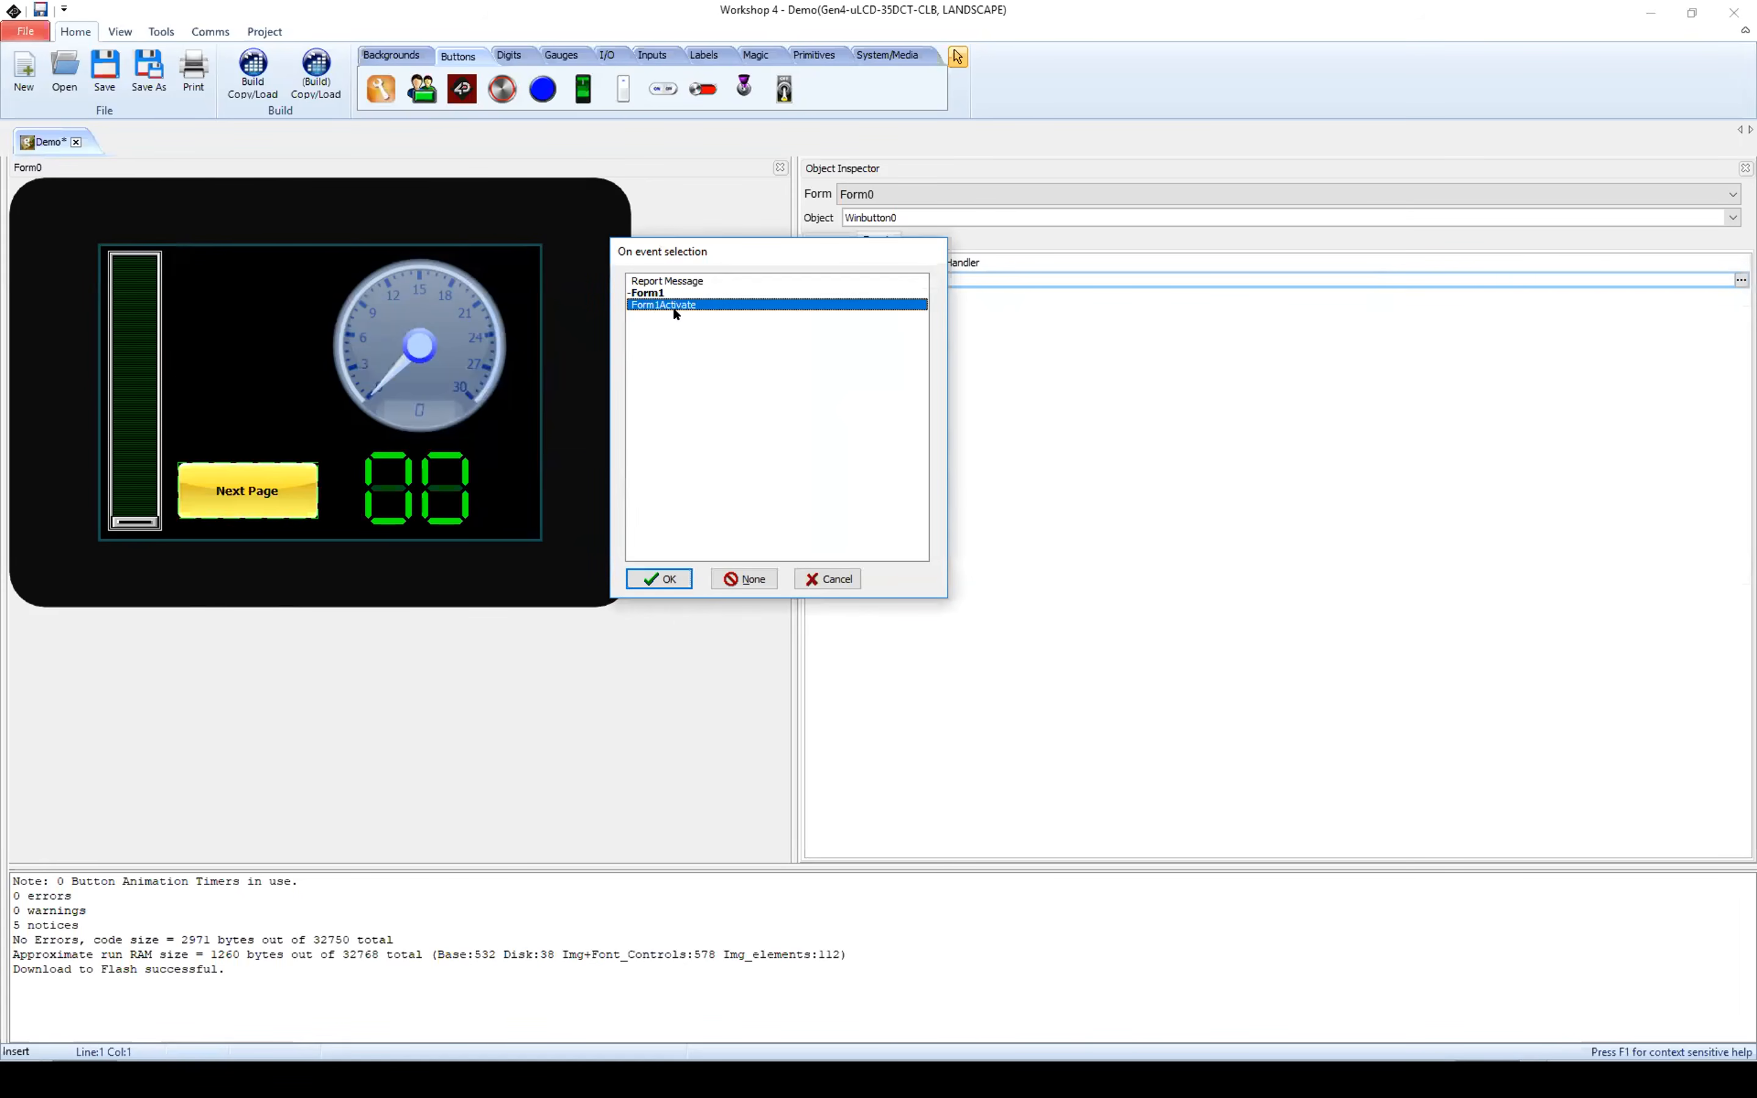
{"action": "left_click", "coordinate": [648, 579]}
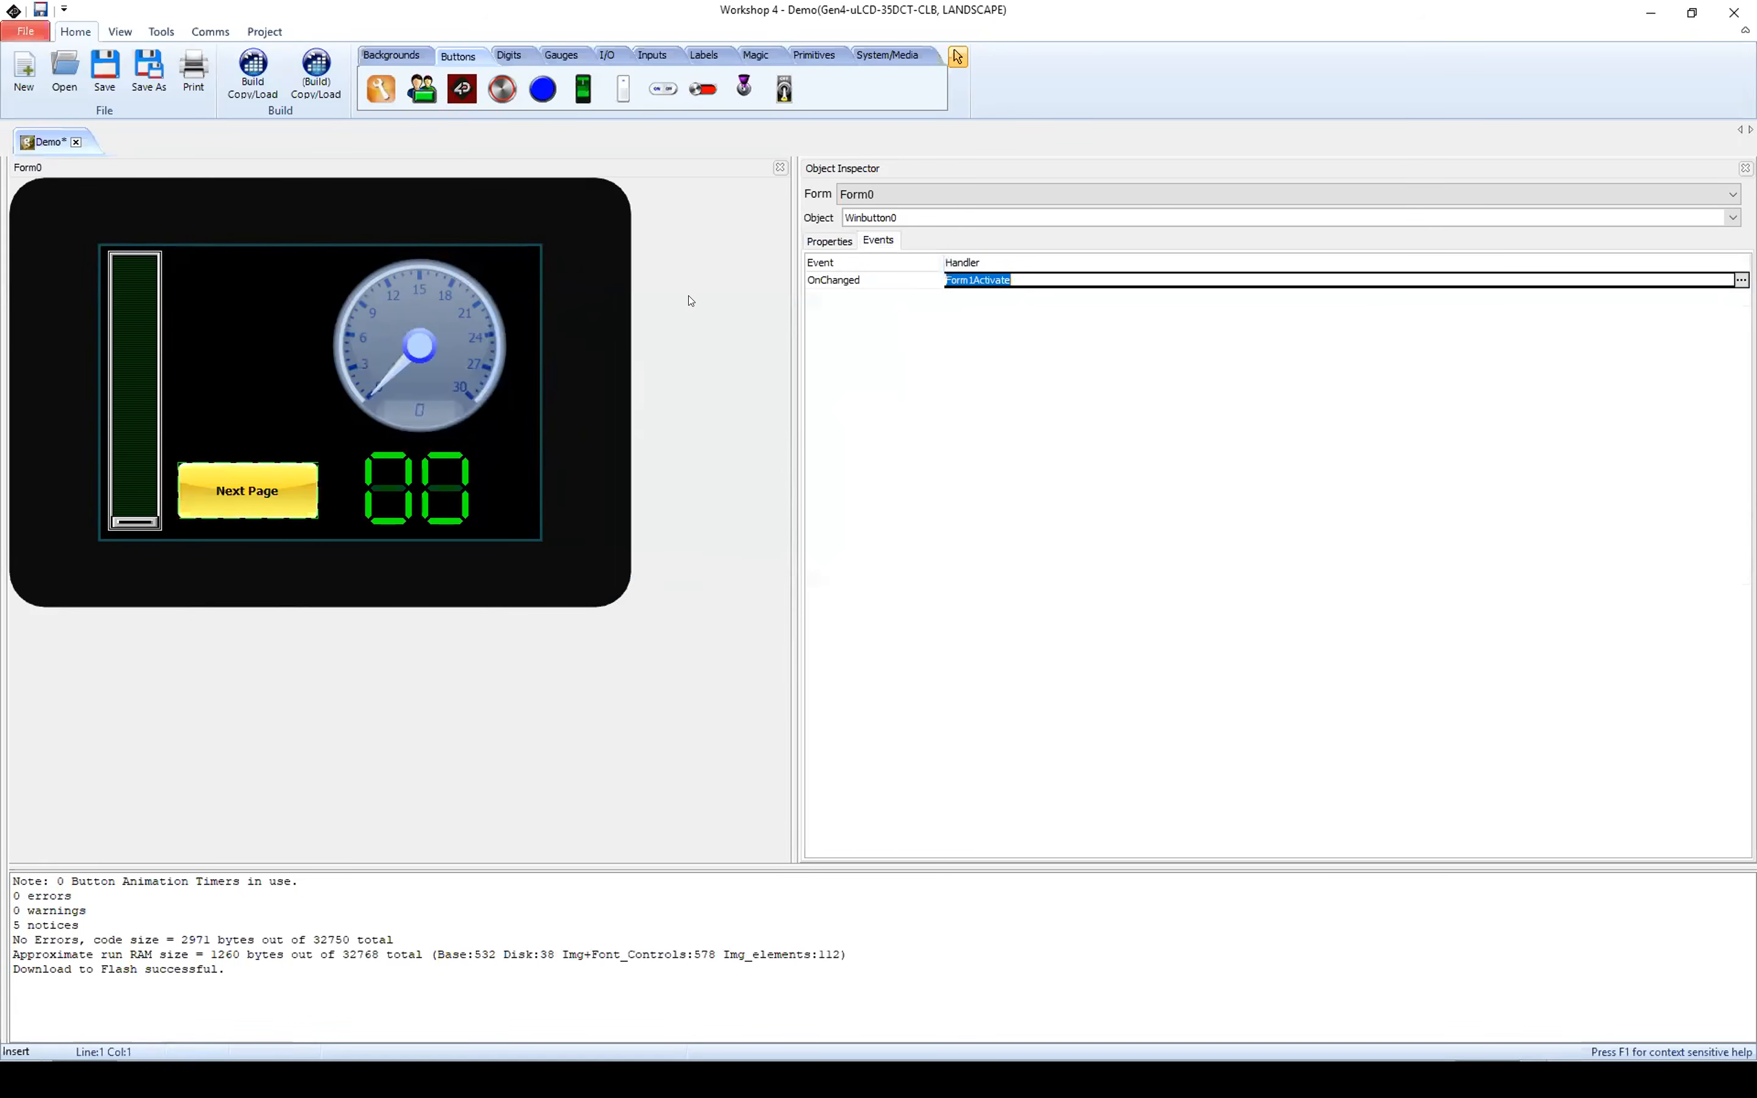
Step: Switch to Form1 and add a Smart Gauge near its upper-right corner, at about left 272, top 4
{"action": "left_click", "coordinate": [996, 195]}
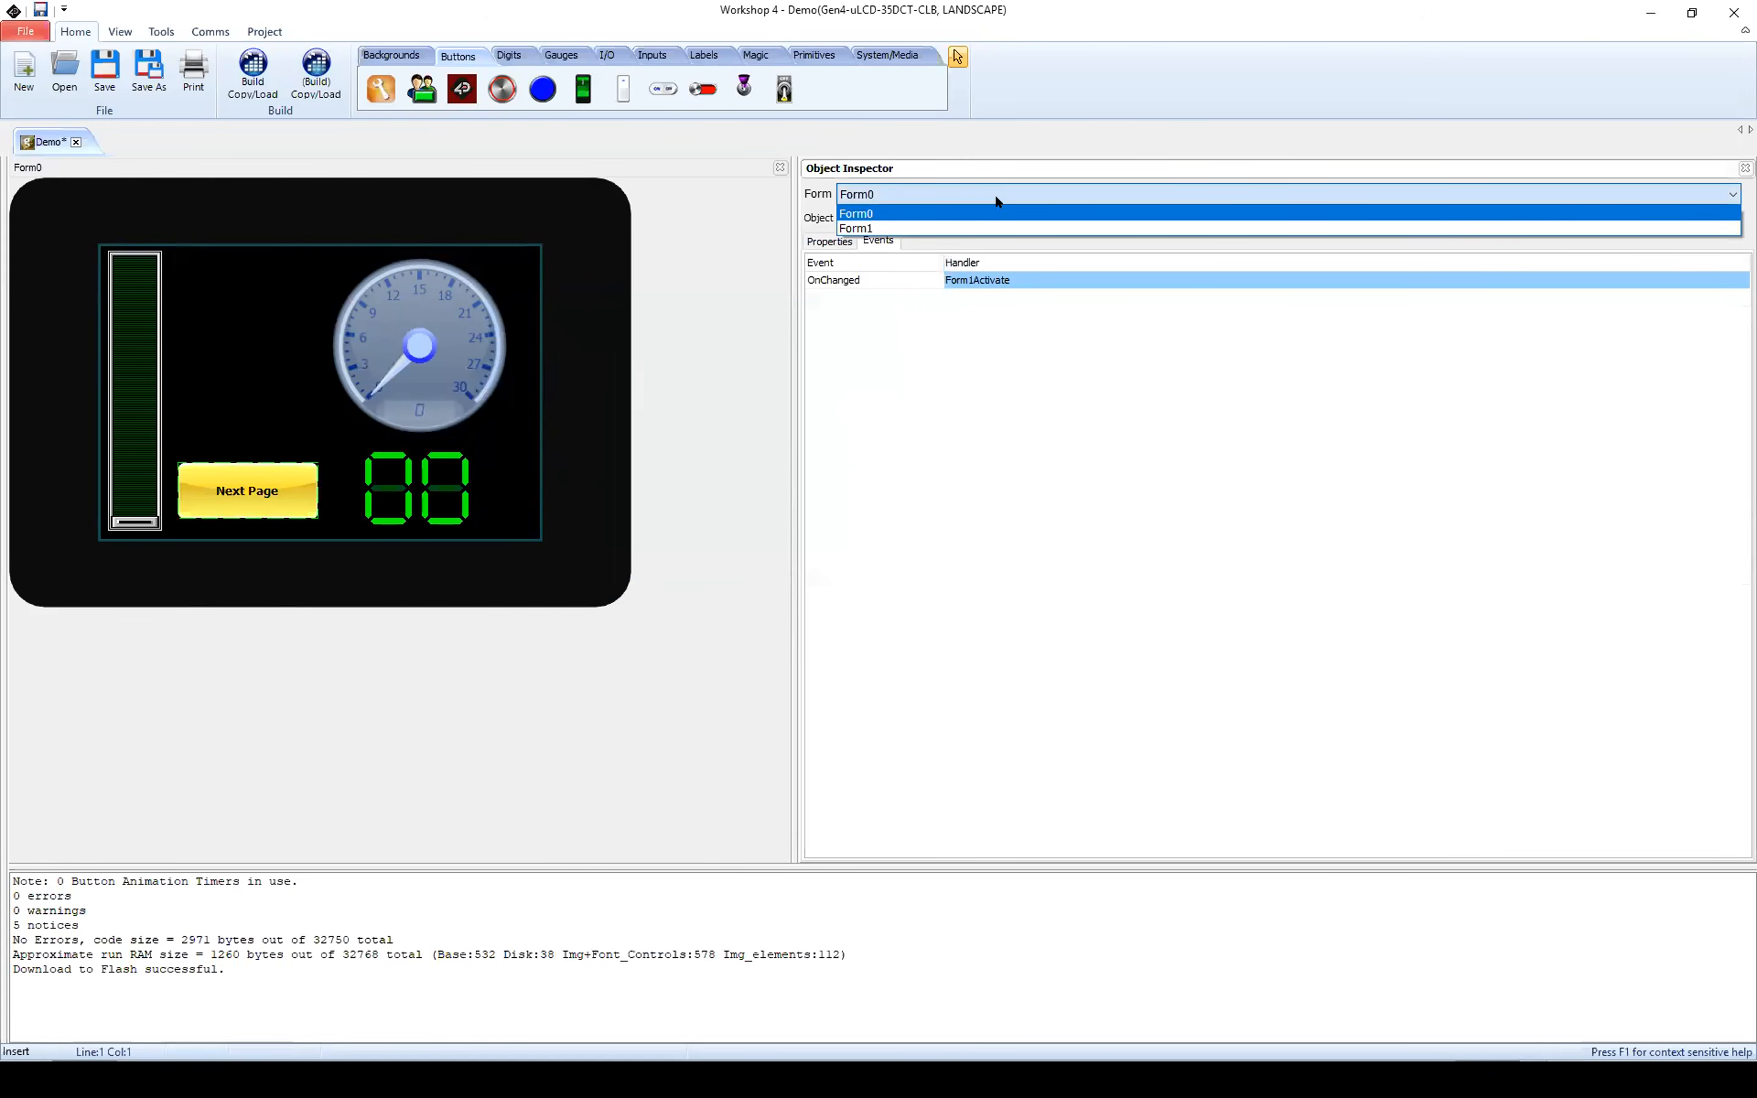
{"action": "left_click", "coordinate": [986, 227]}
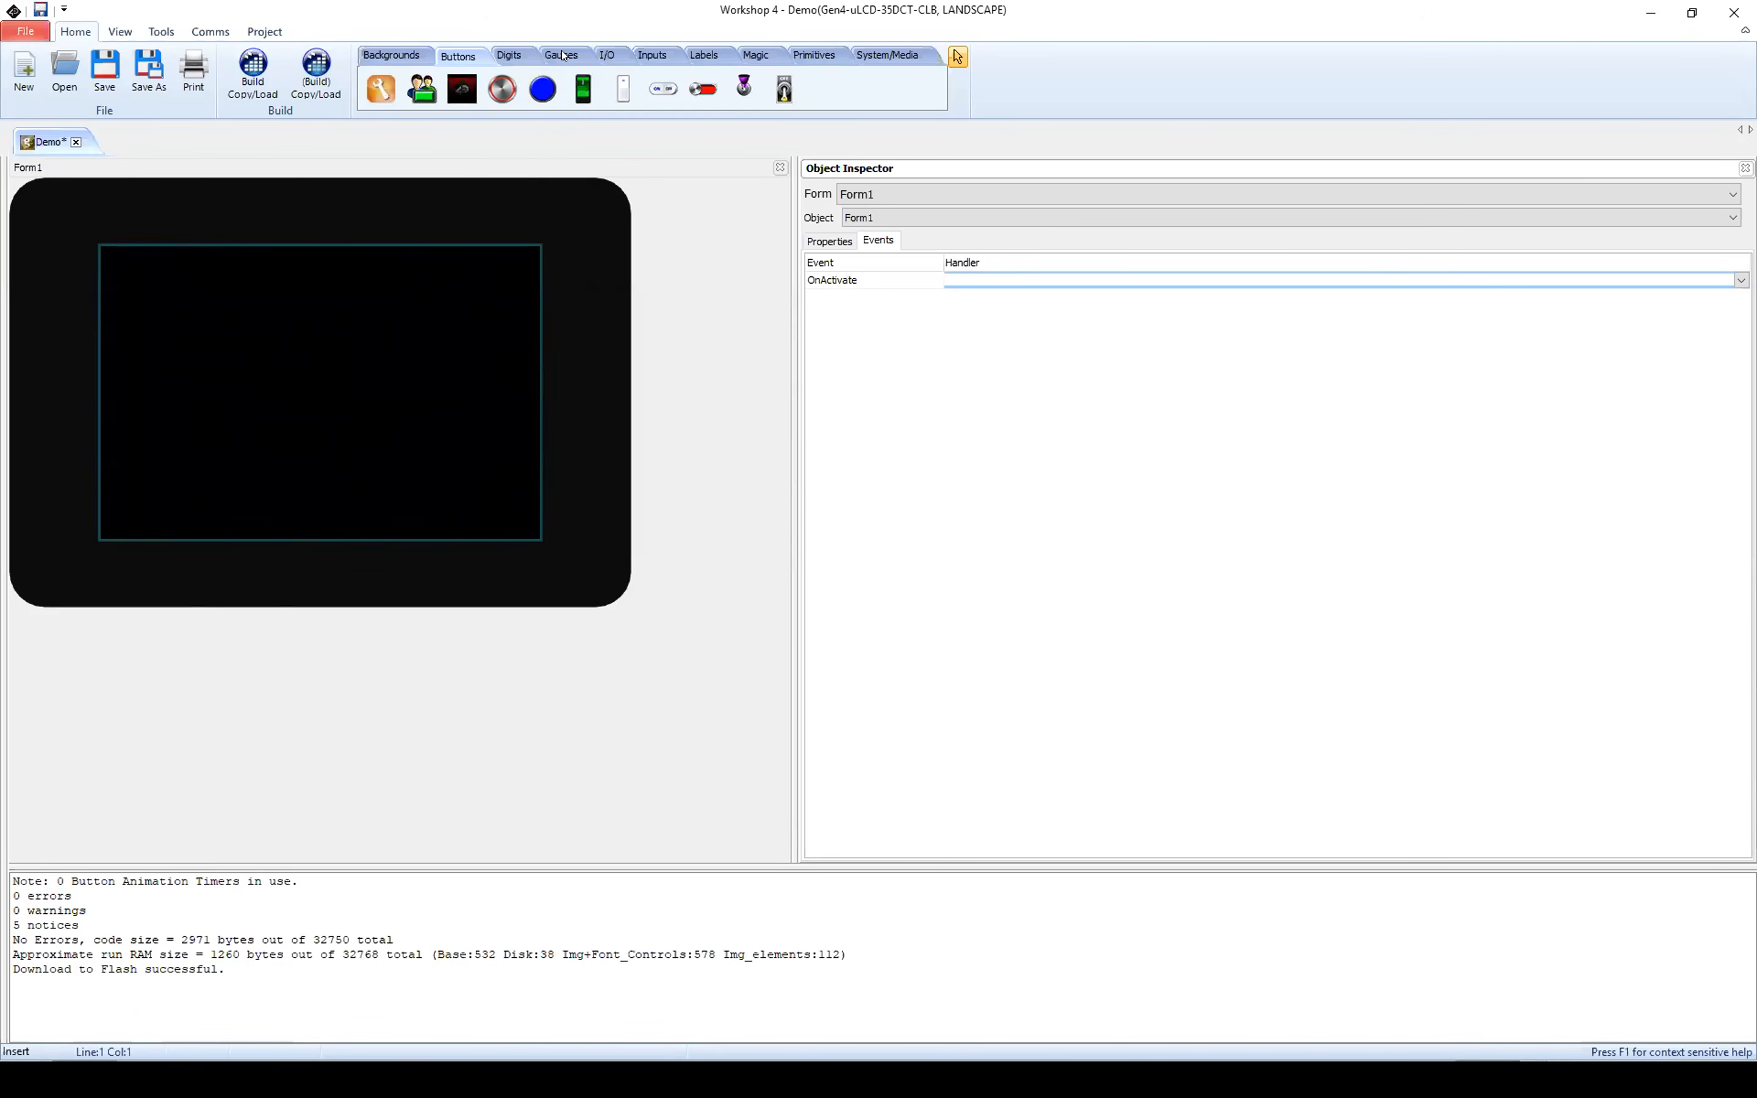
{"action": "left_click", "coordinate": [564, 56]}
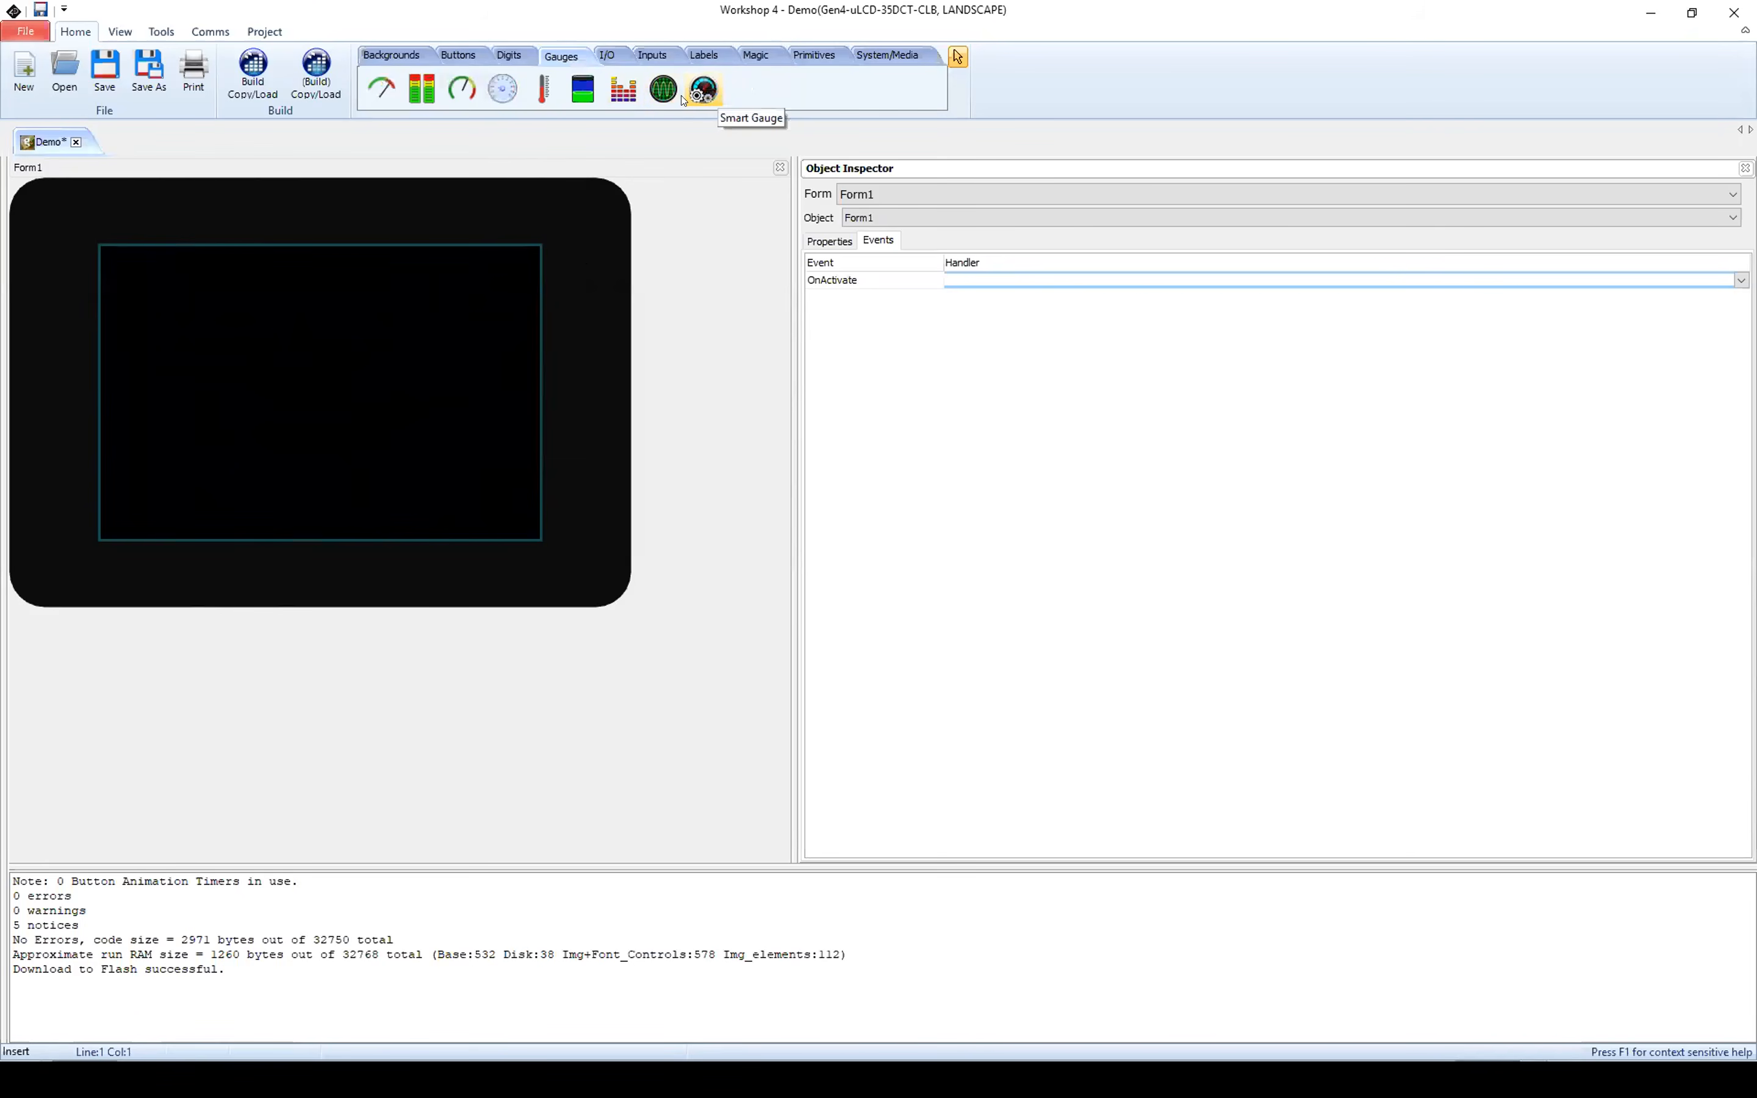
{"action": "left_click_drag", "start_coordinate": [707, 88], "coordinate": [356, 245]}
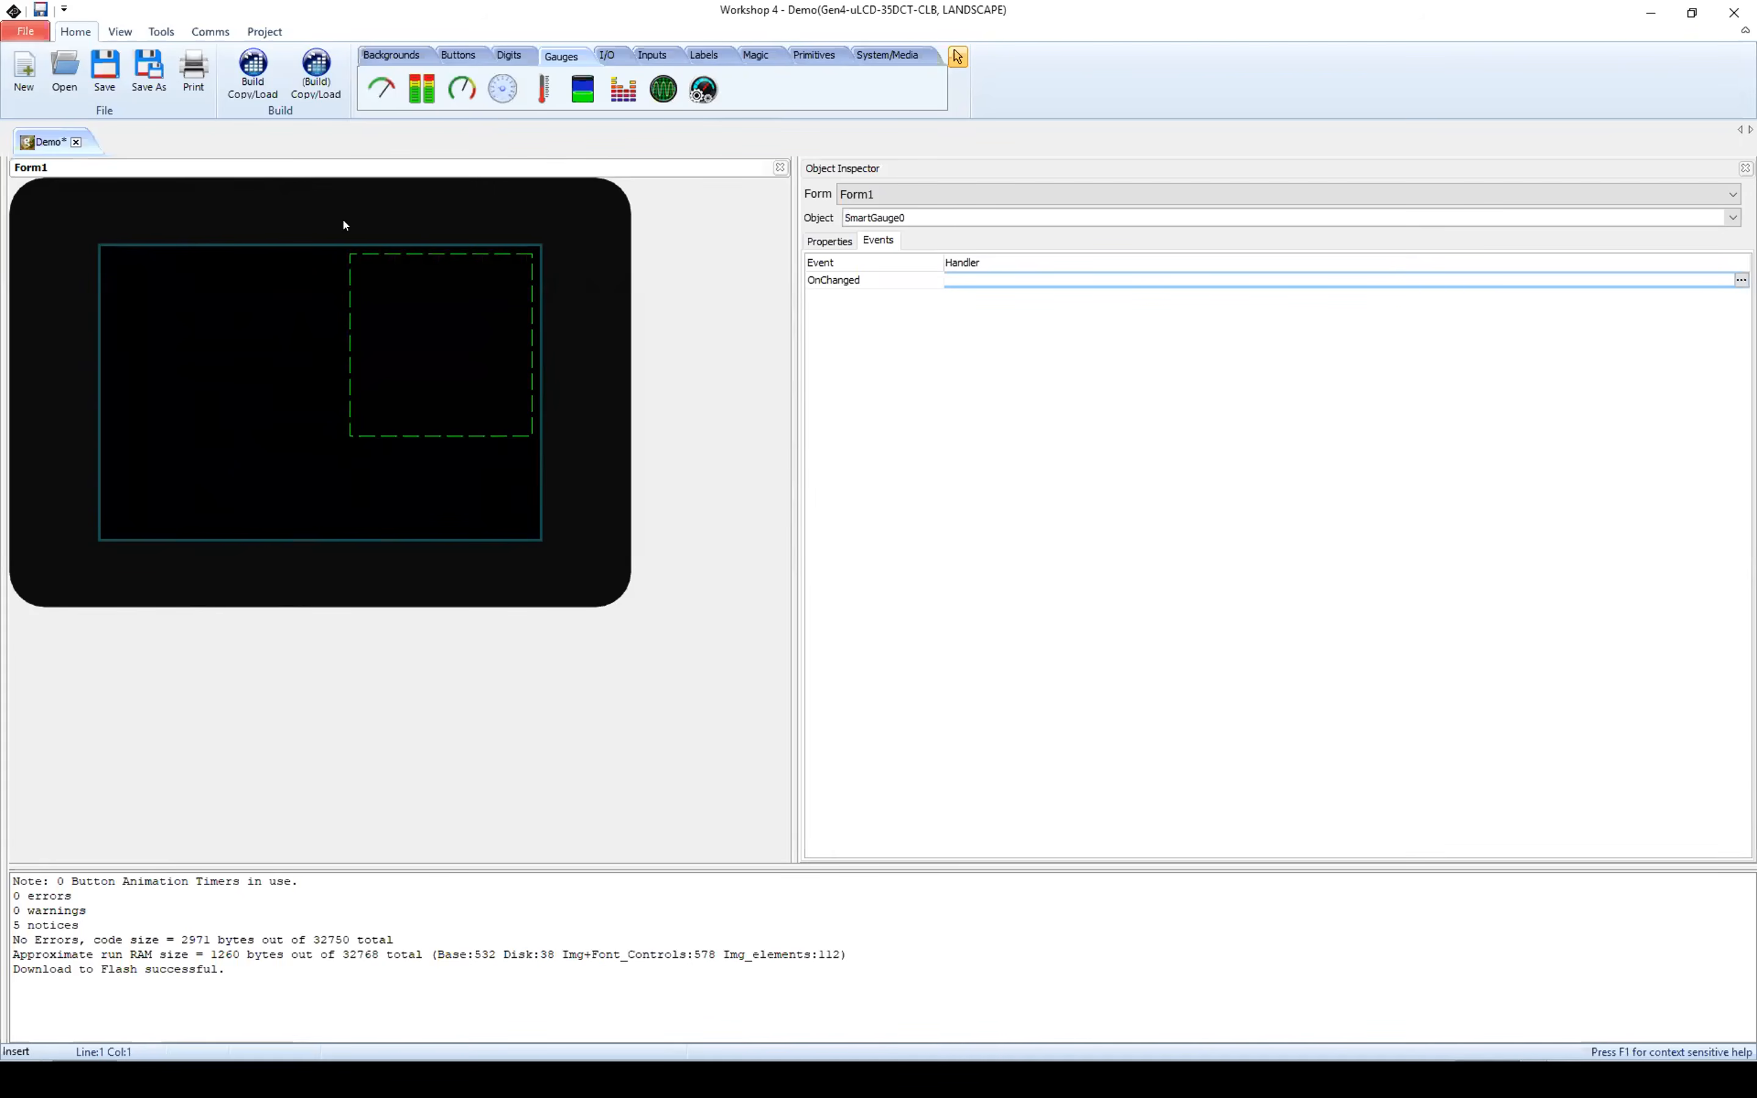
{"action": "left_click_drag", "start_coordinate": [389, 259], "coordinate": [388, 244]}
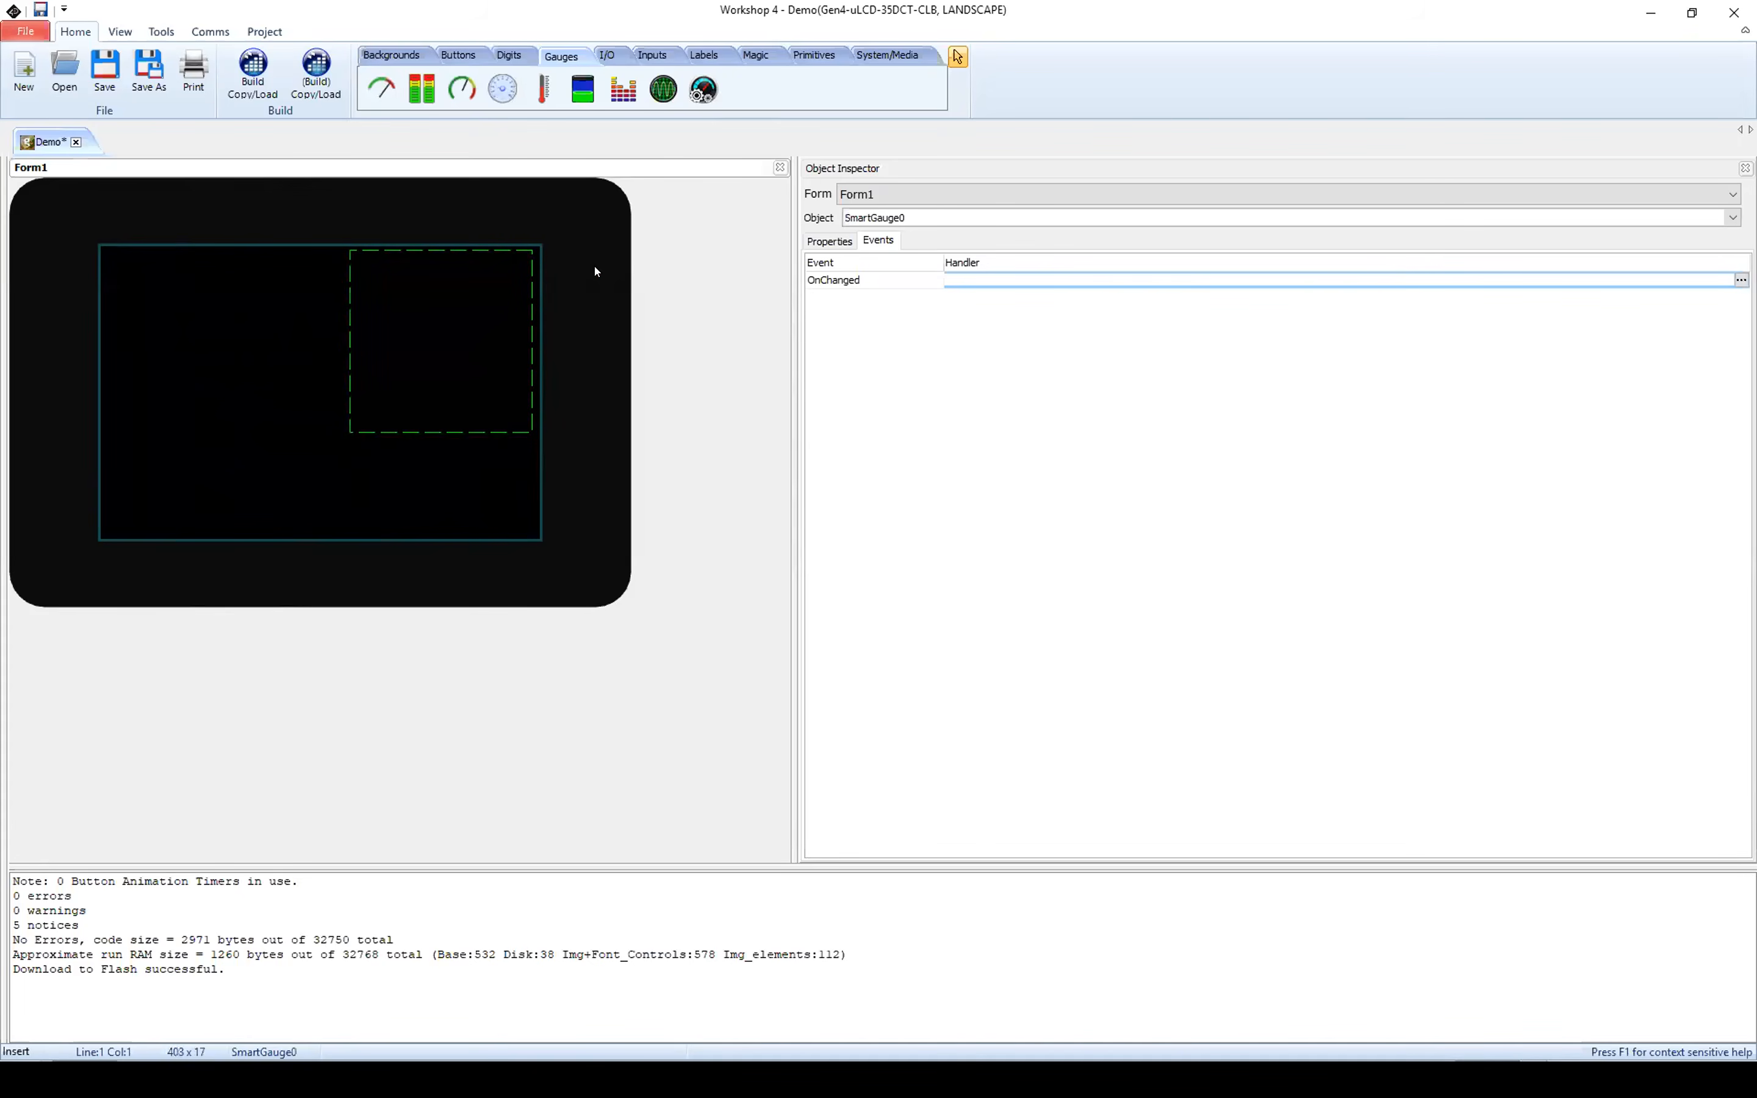
Step: Open the Smart Gauge's configuration and load WS4_Gauge03_1small.png as its face image
{"action": "left_click", "coordinate": [813, 240]}
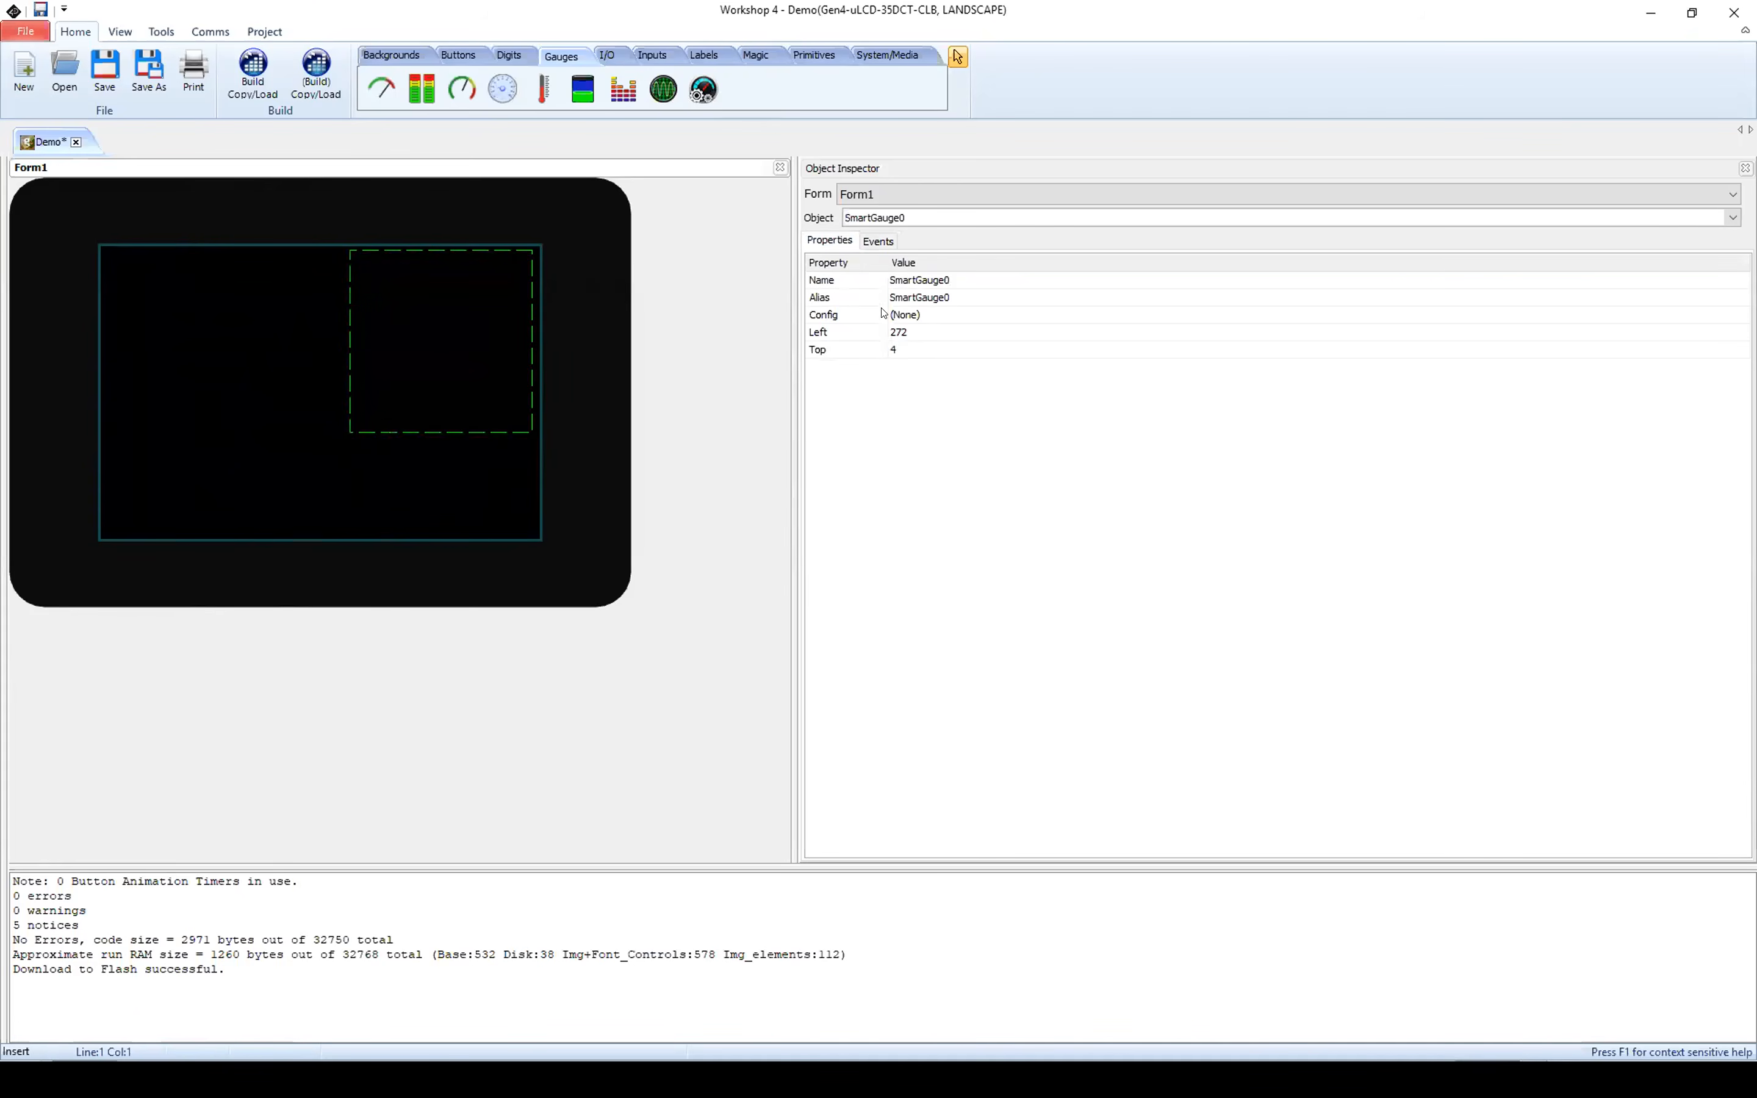
{"action": "left_click", "coordinate": [909, 314]}
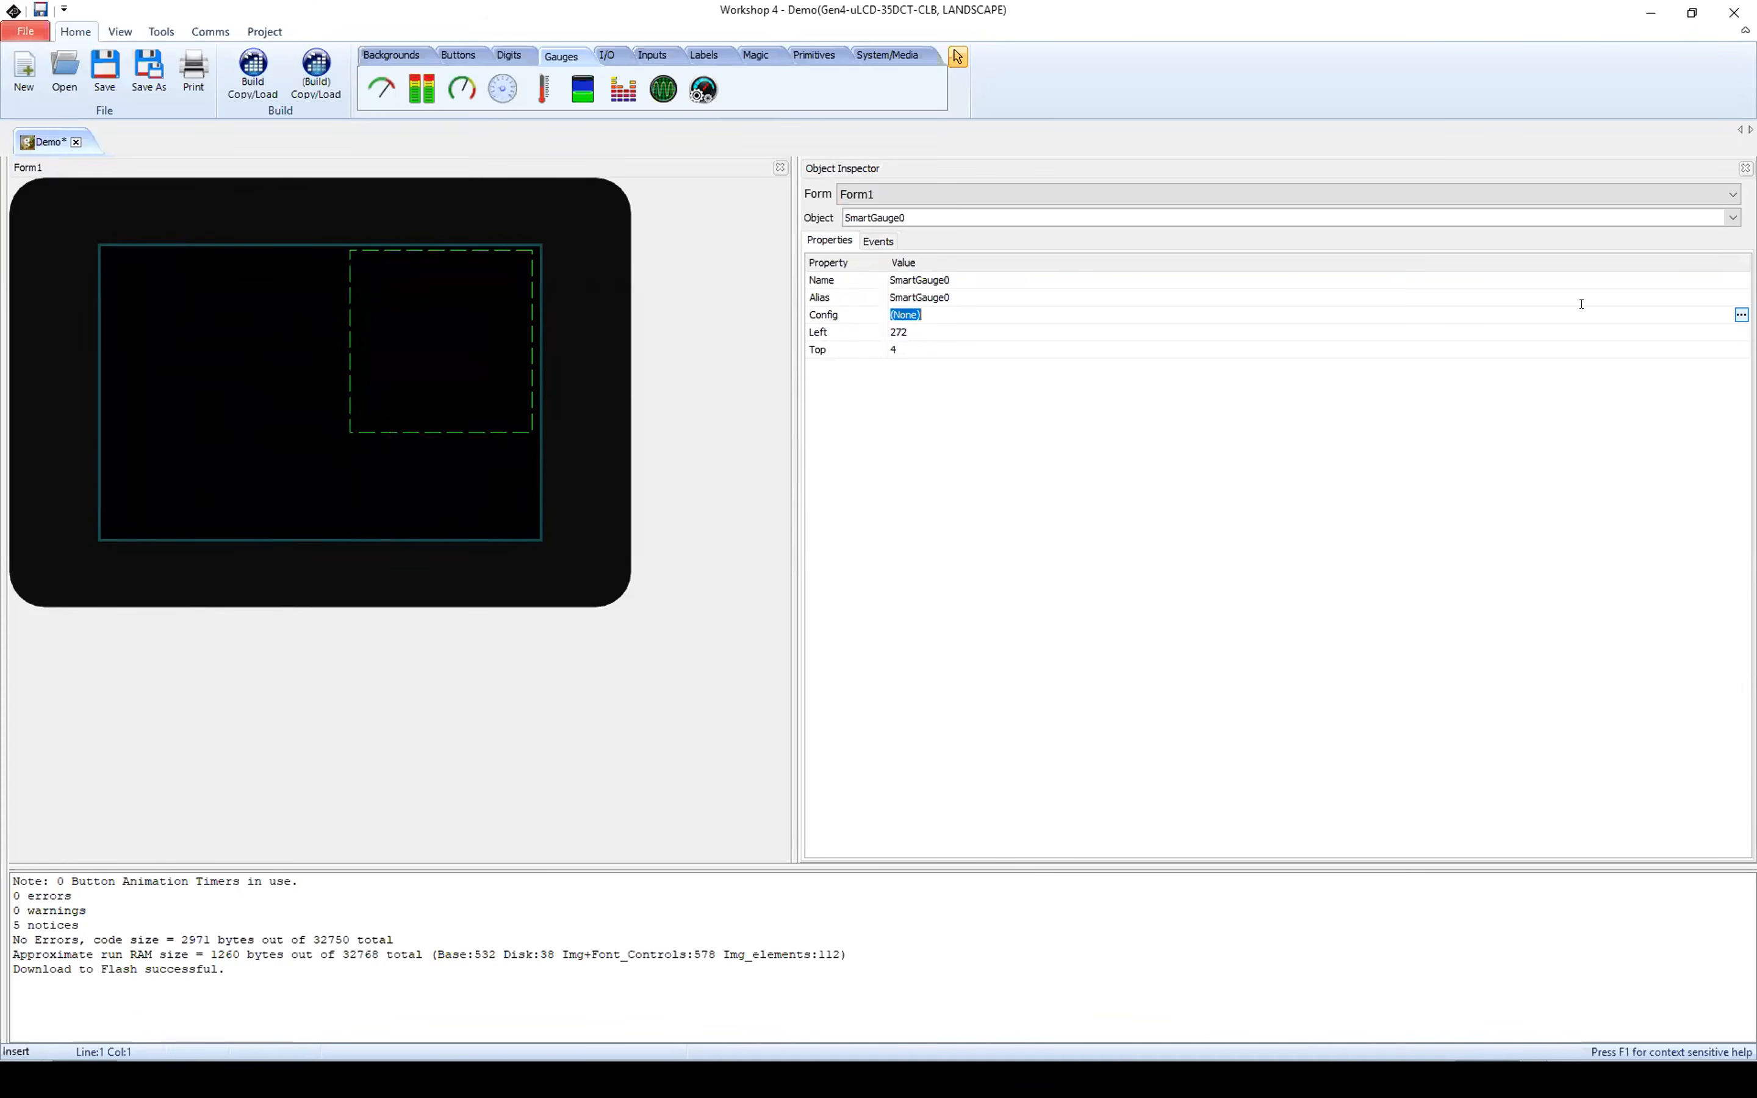
{"action": "left_click", "coordinate": [1741, 315]}
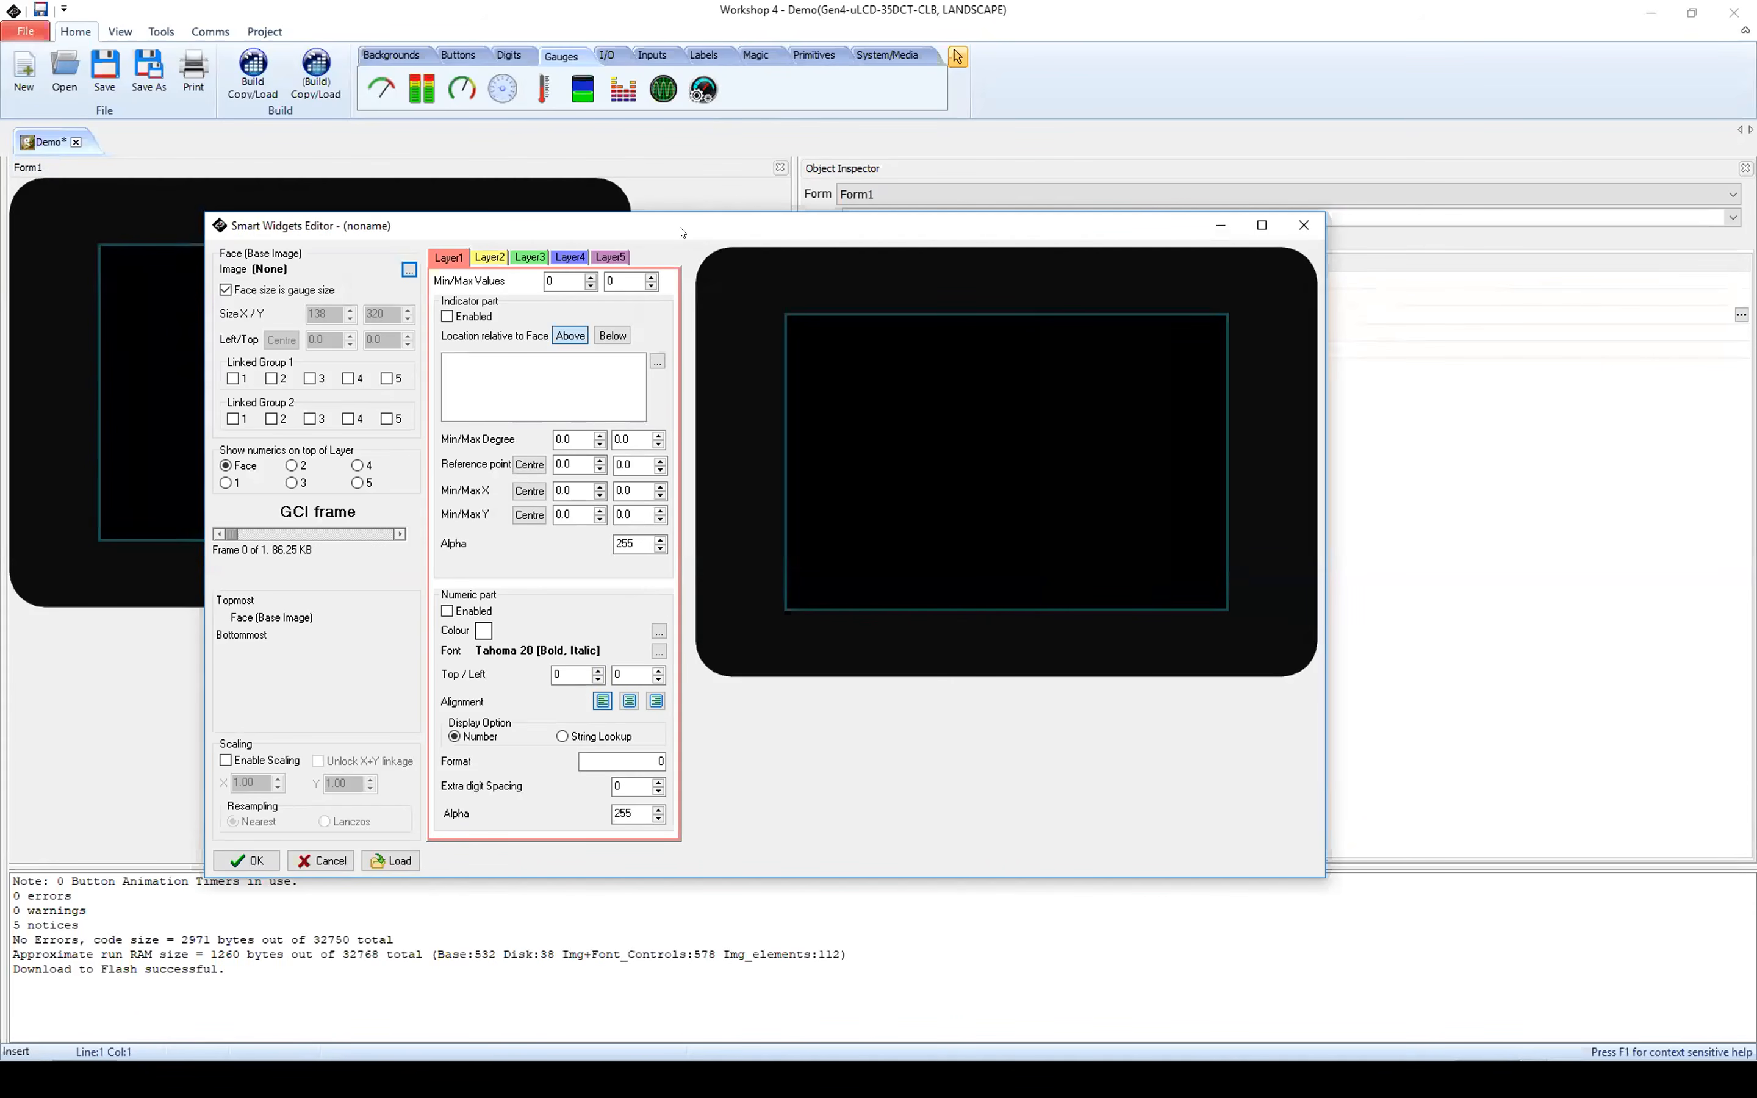
{"action": "left_click_drag", "start_coordinate": [679, 228], "coordinate": [657, 129]}
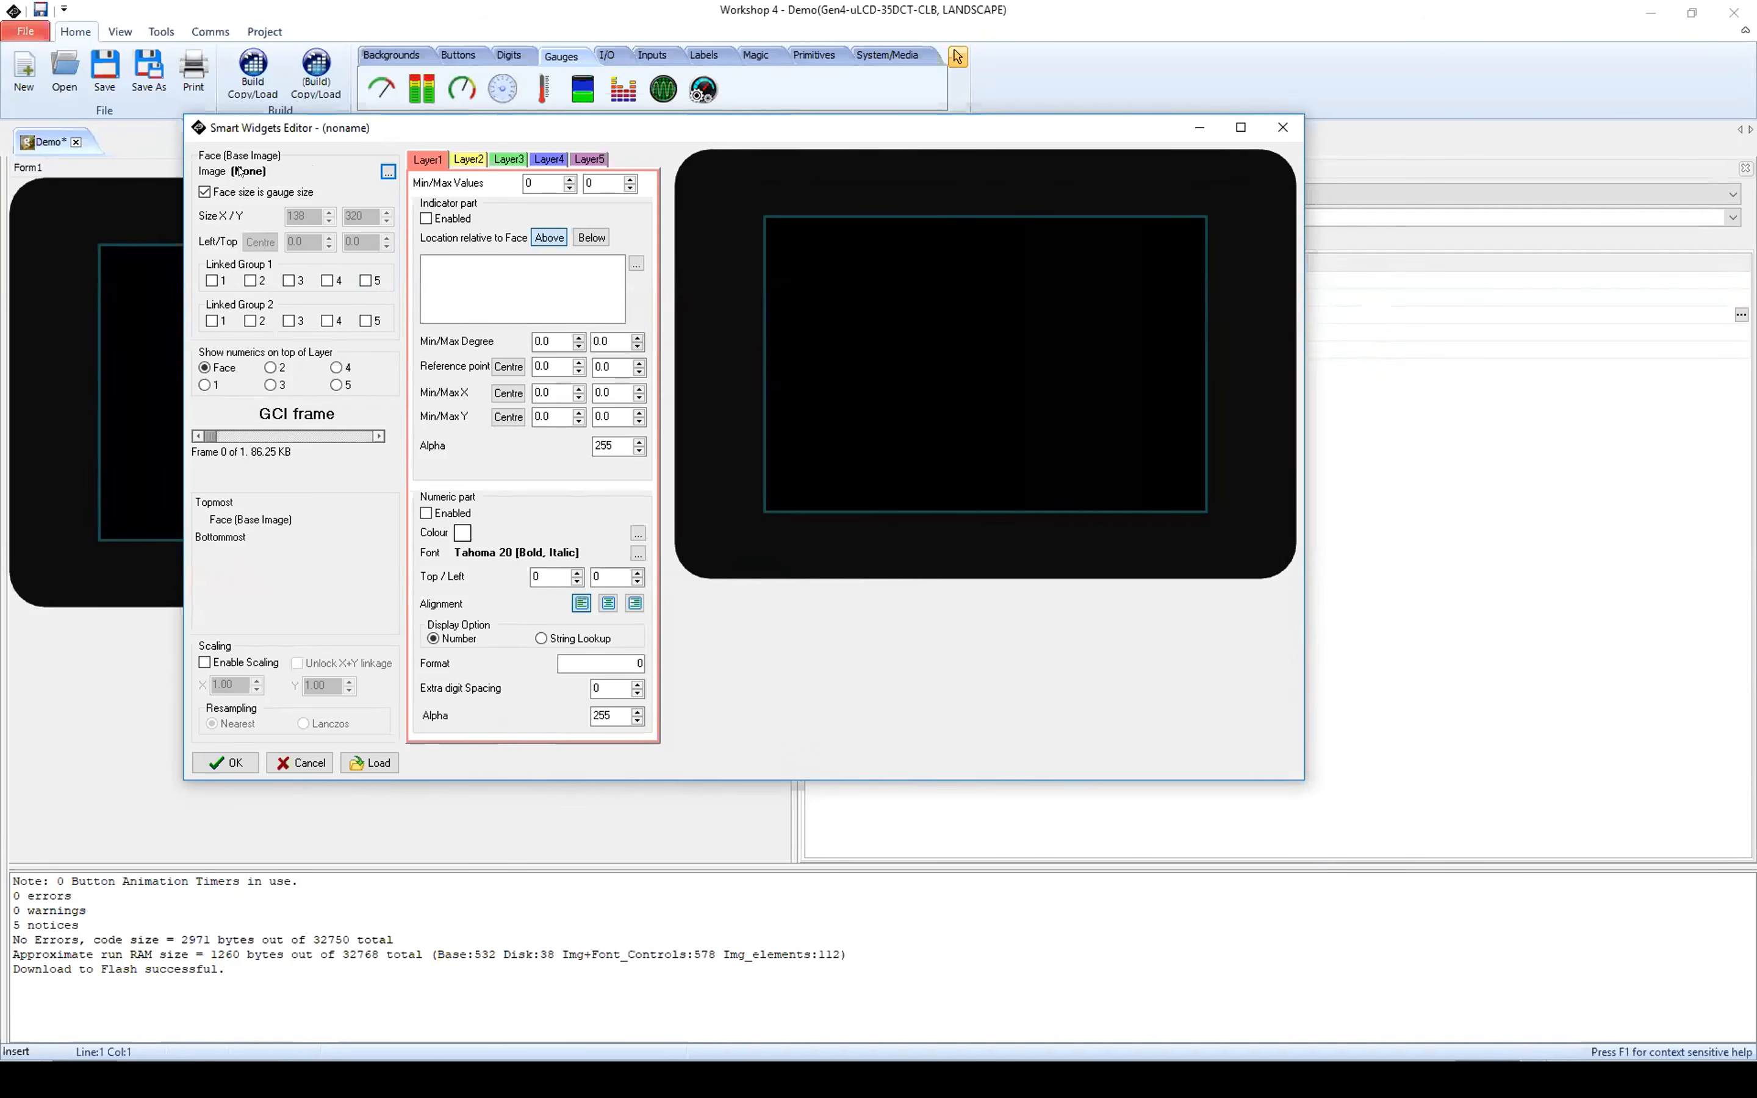
{"action": "left_click", "coordinate": [389, 172]}
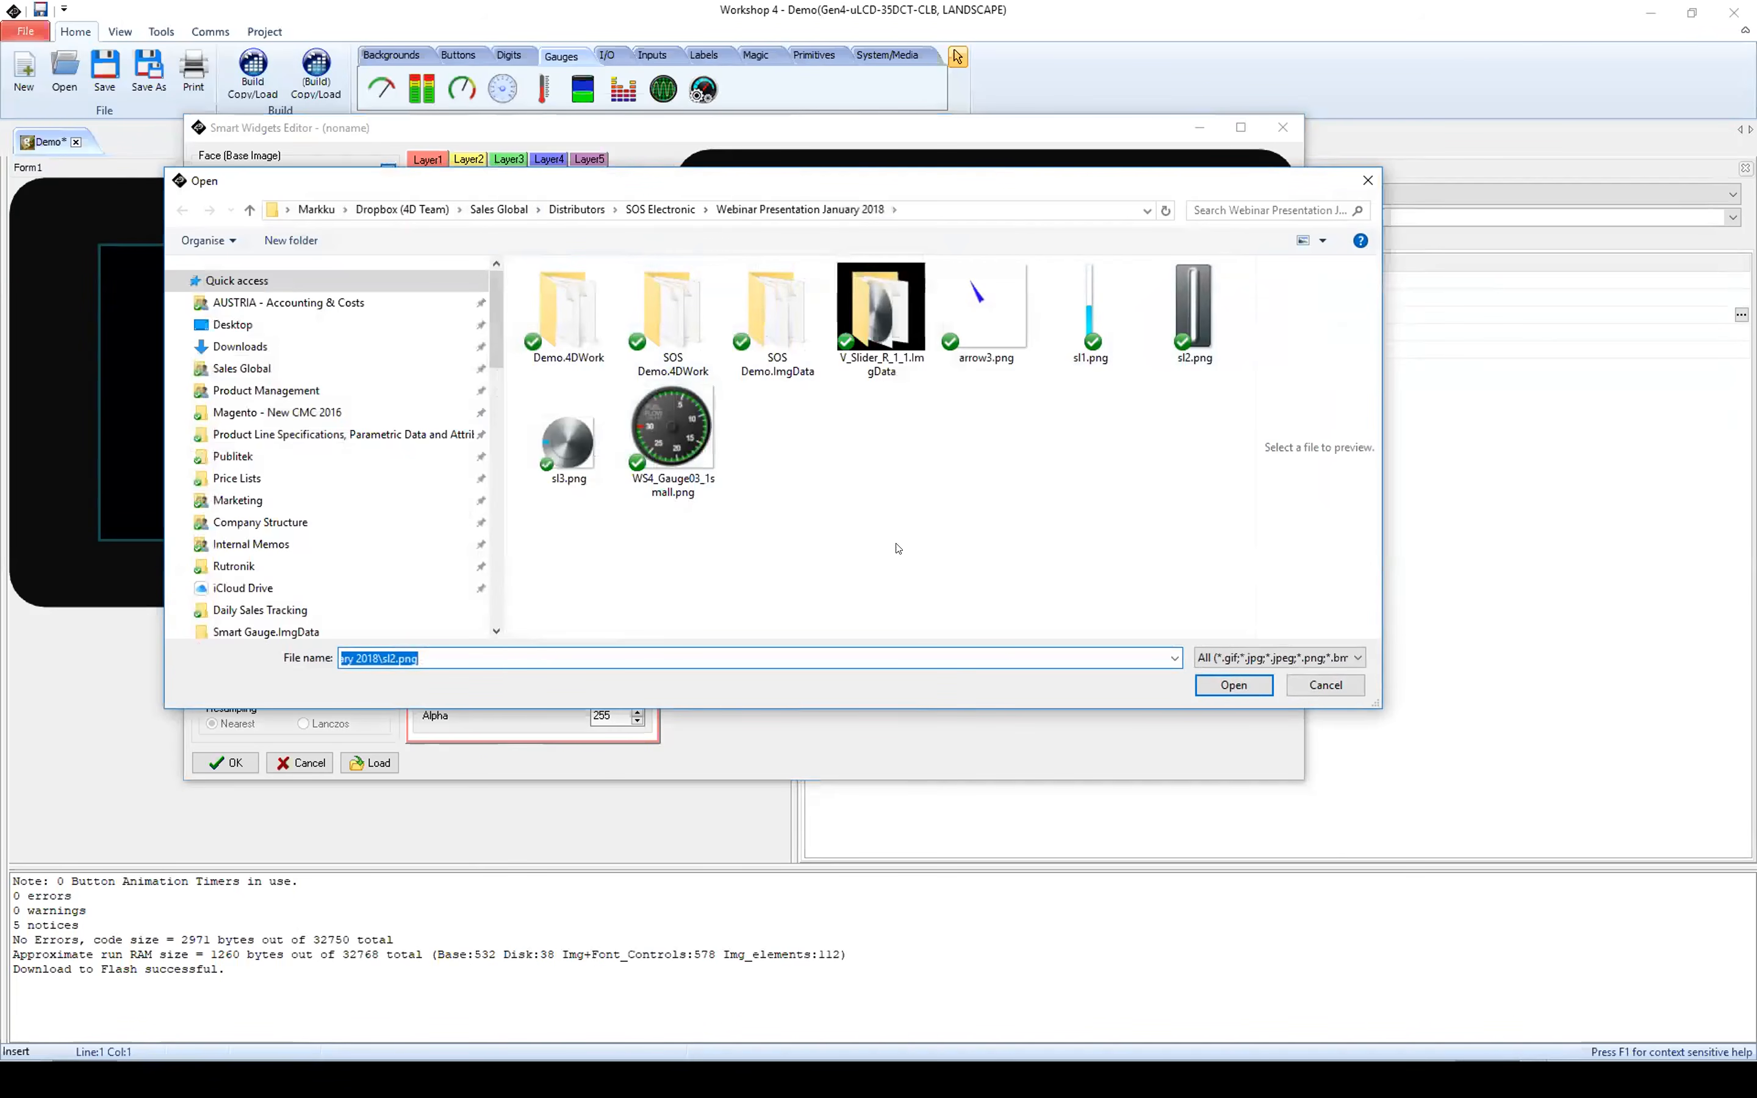
{"action": "left_click", "coordinate": [665, 407]}
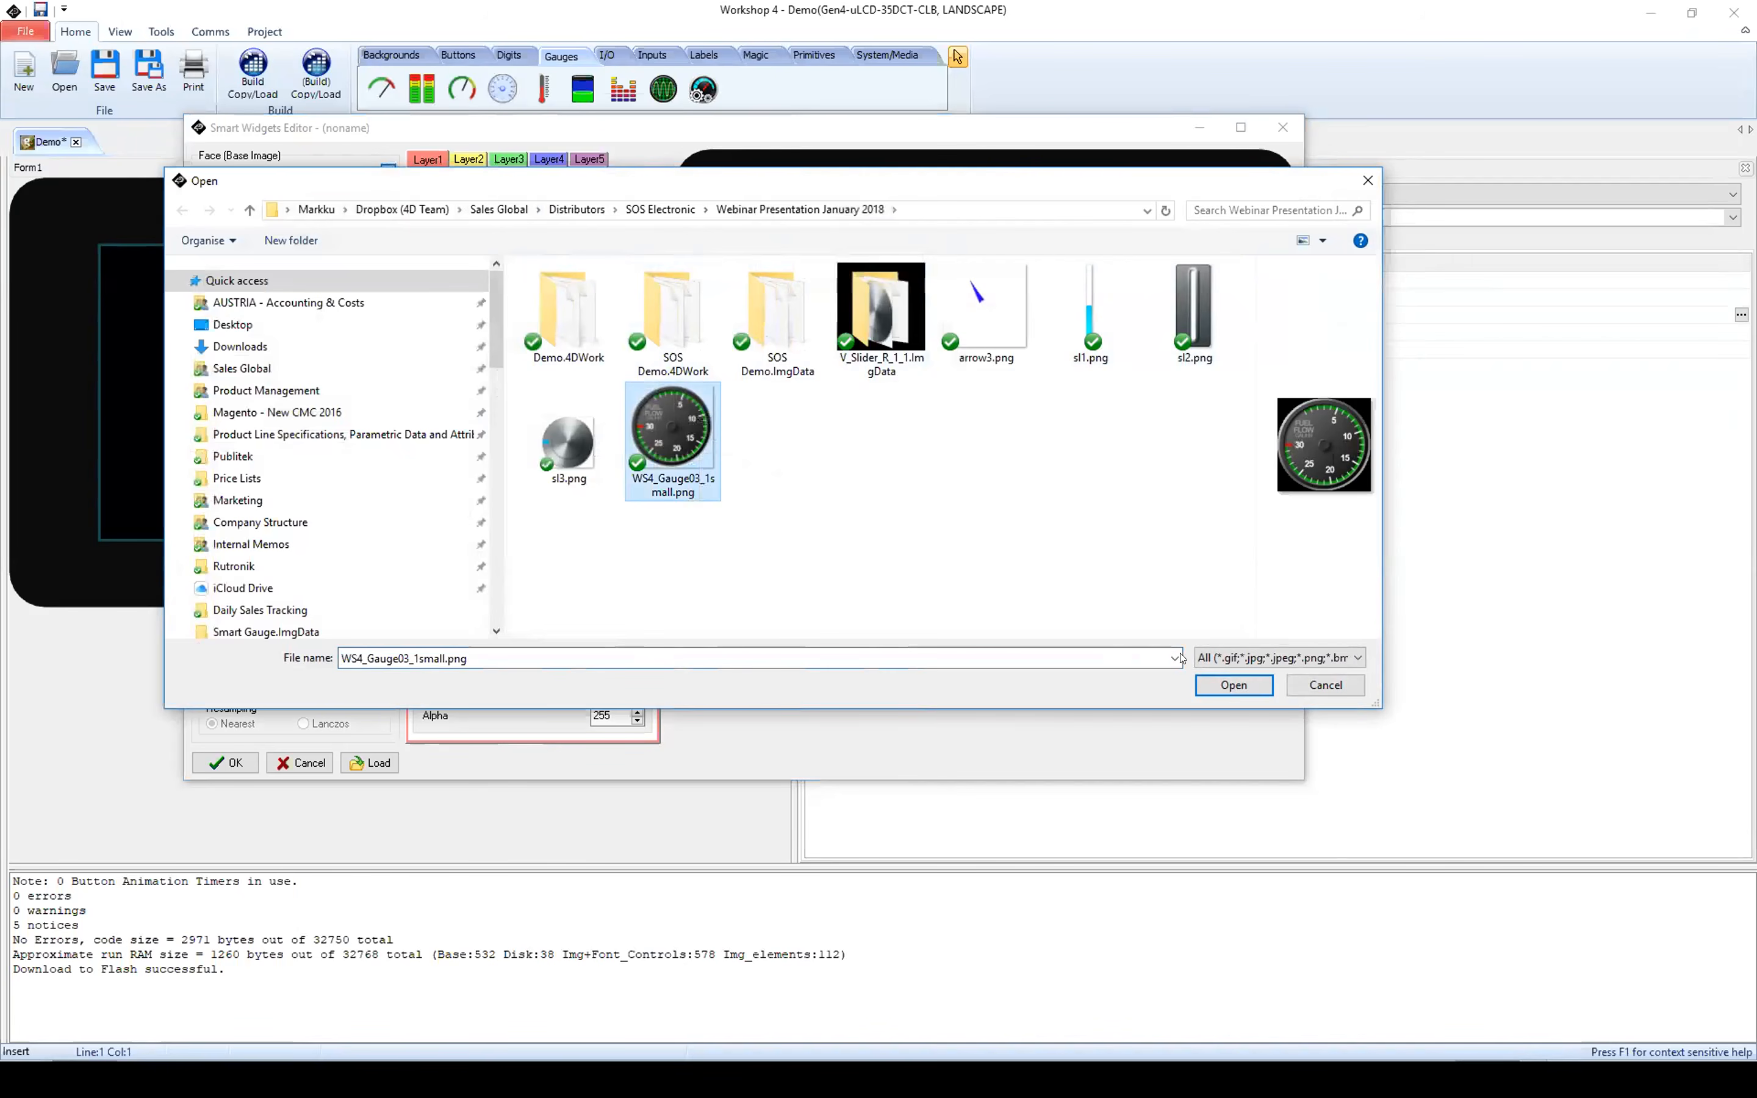
{"action": "left_click", "coordinate": [1216, 687]}
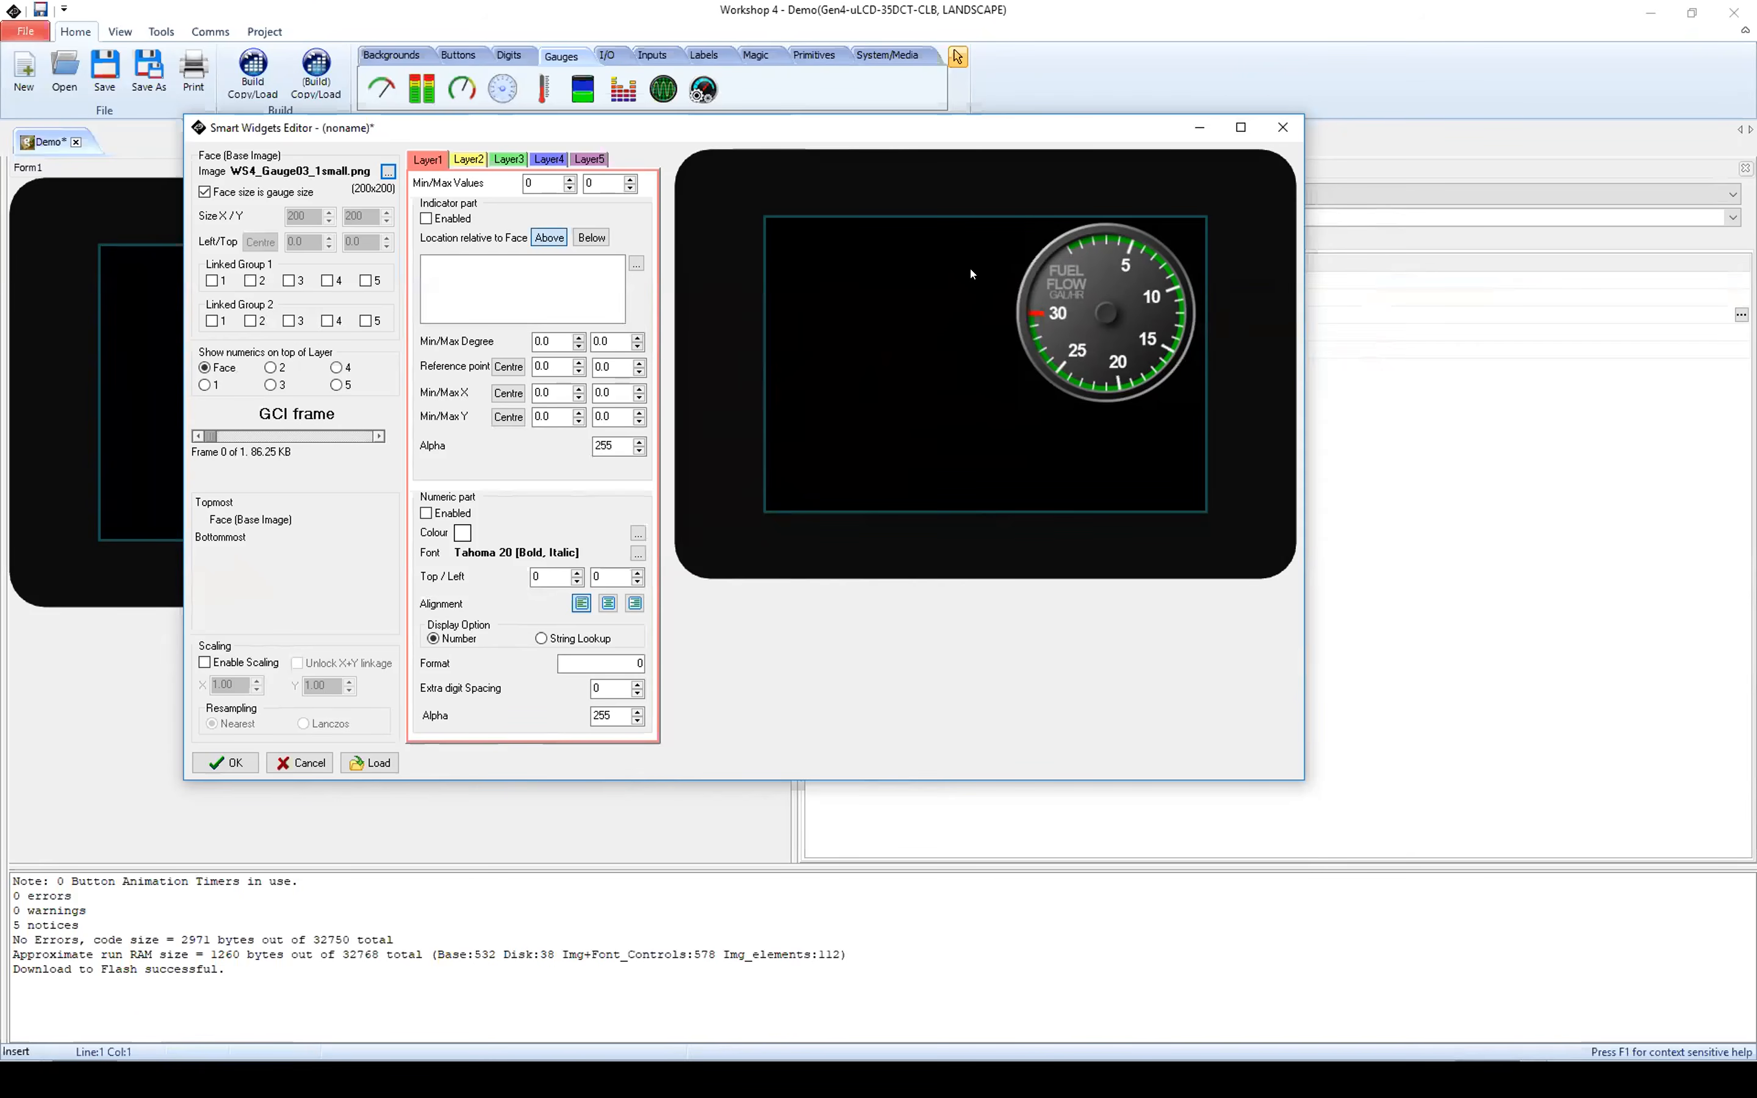
Step: Enable the indicator part of Layer1 and add arrow3.png as its image
{"action": "left_click", "coordinate": [429, 161]}
{"action": "left_click", "coordinate": [426, 218]}
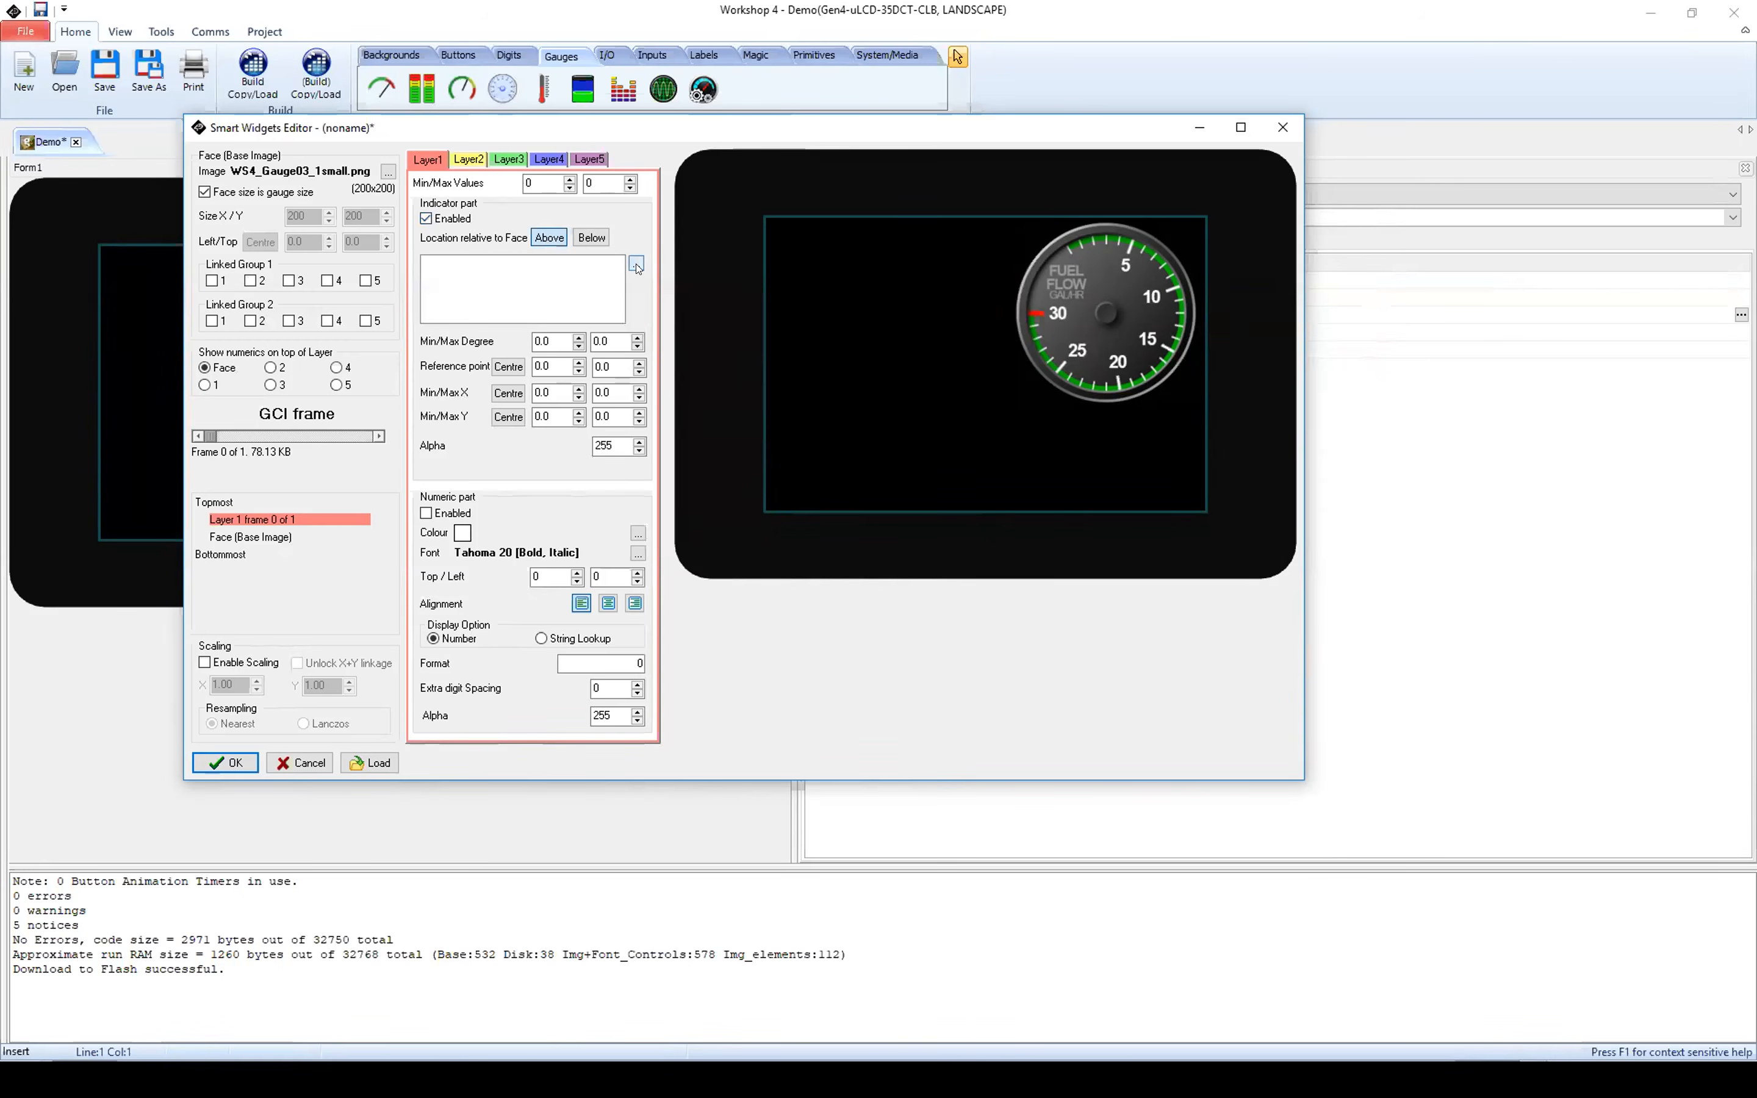
{"action": "left_click", "coordinate": [636, 264]}
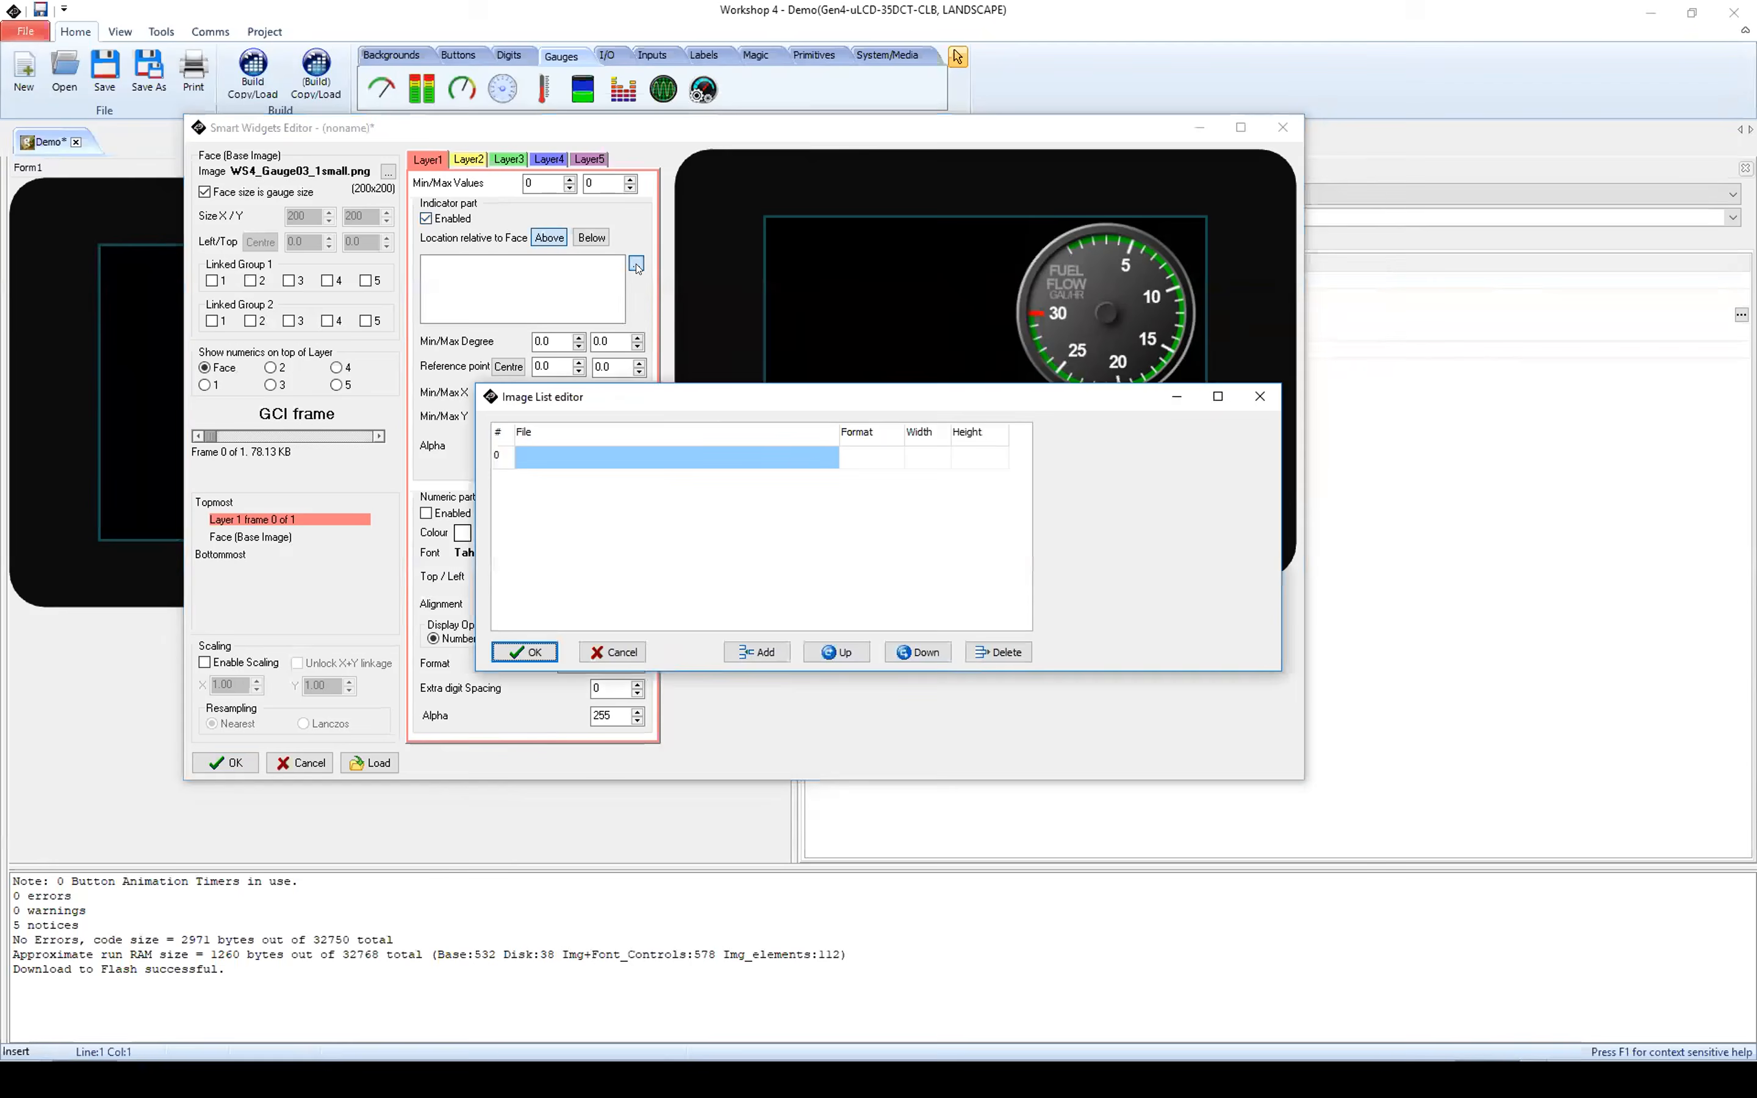
{"action": "left_click", "coordinate": [745, 643]}
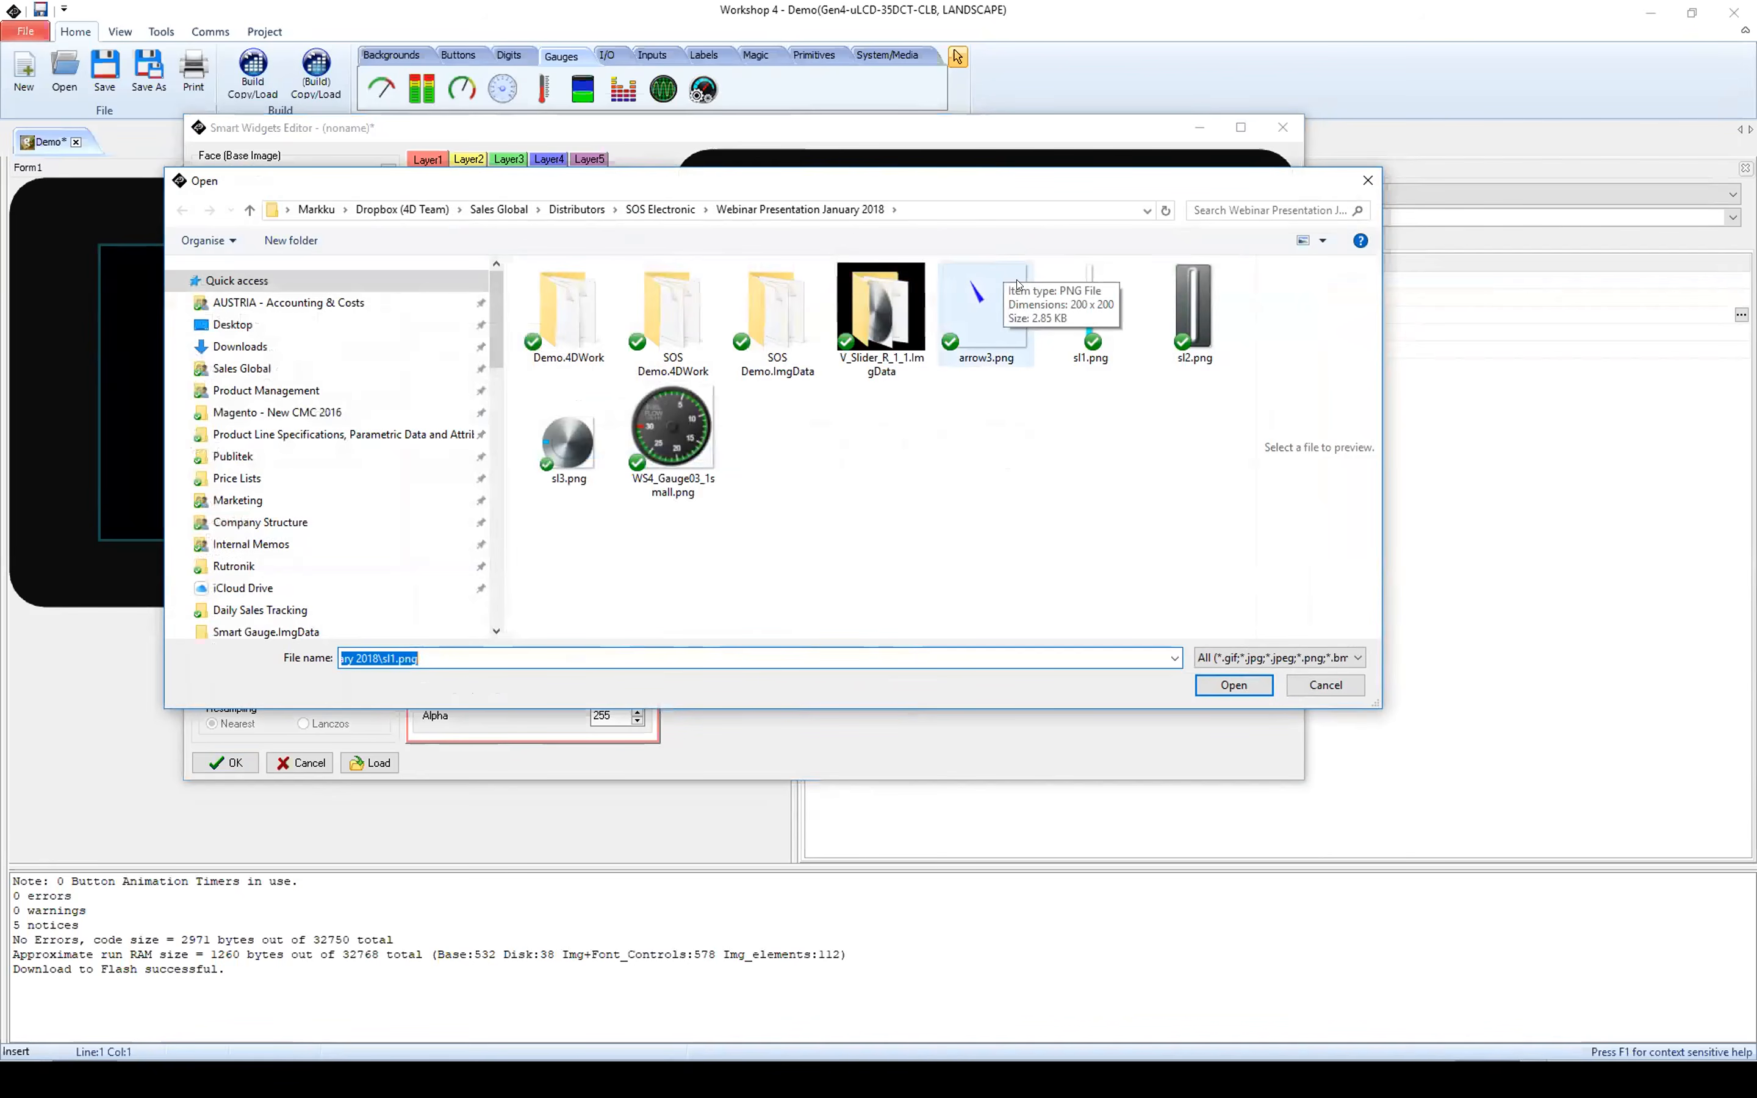
{"action": "left_click", "coordinate": [951, 286]}
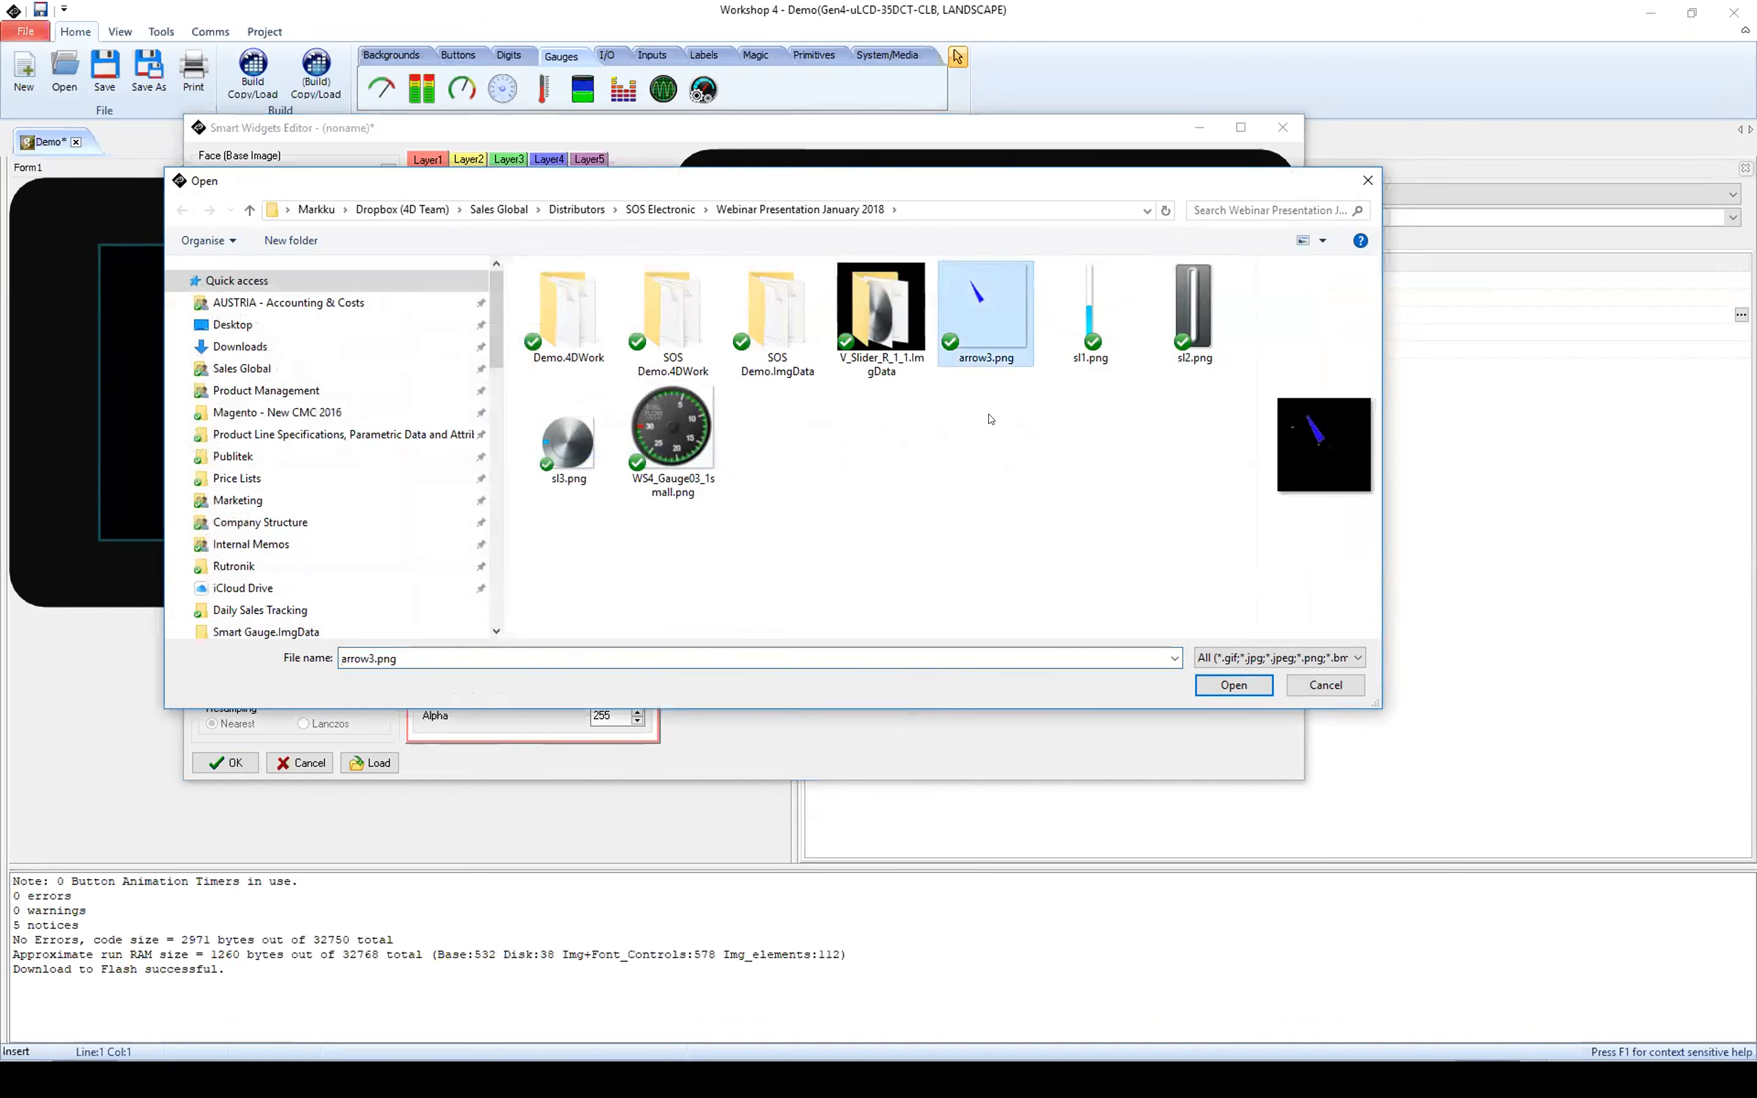
{"action": "left_click", "coordinate": [1224, 686]}
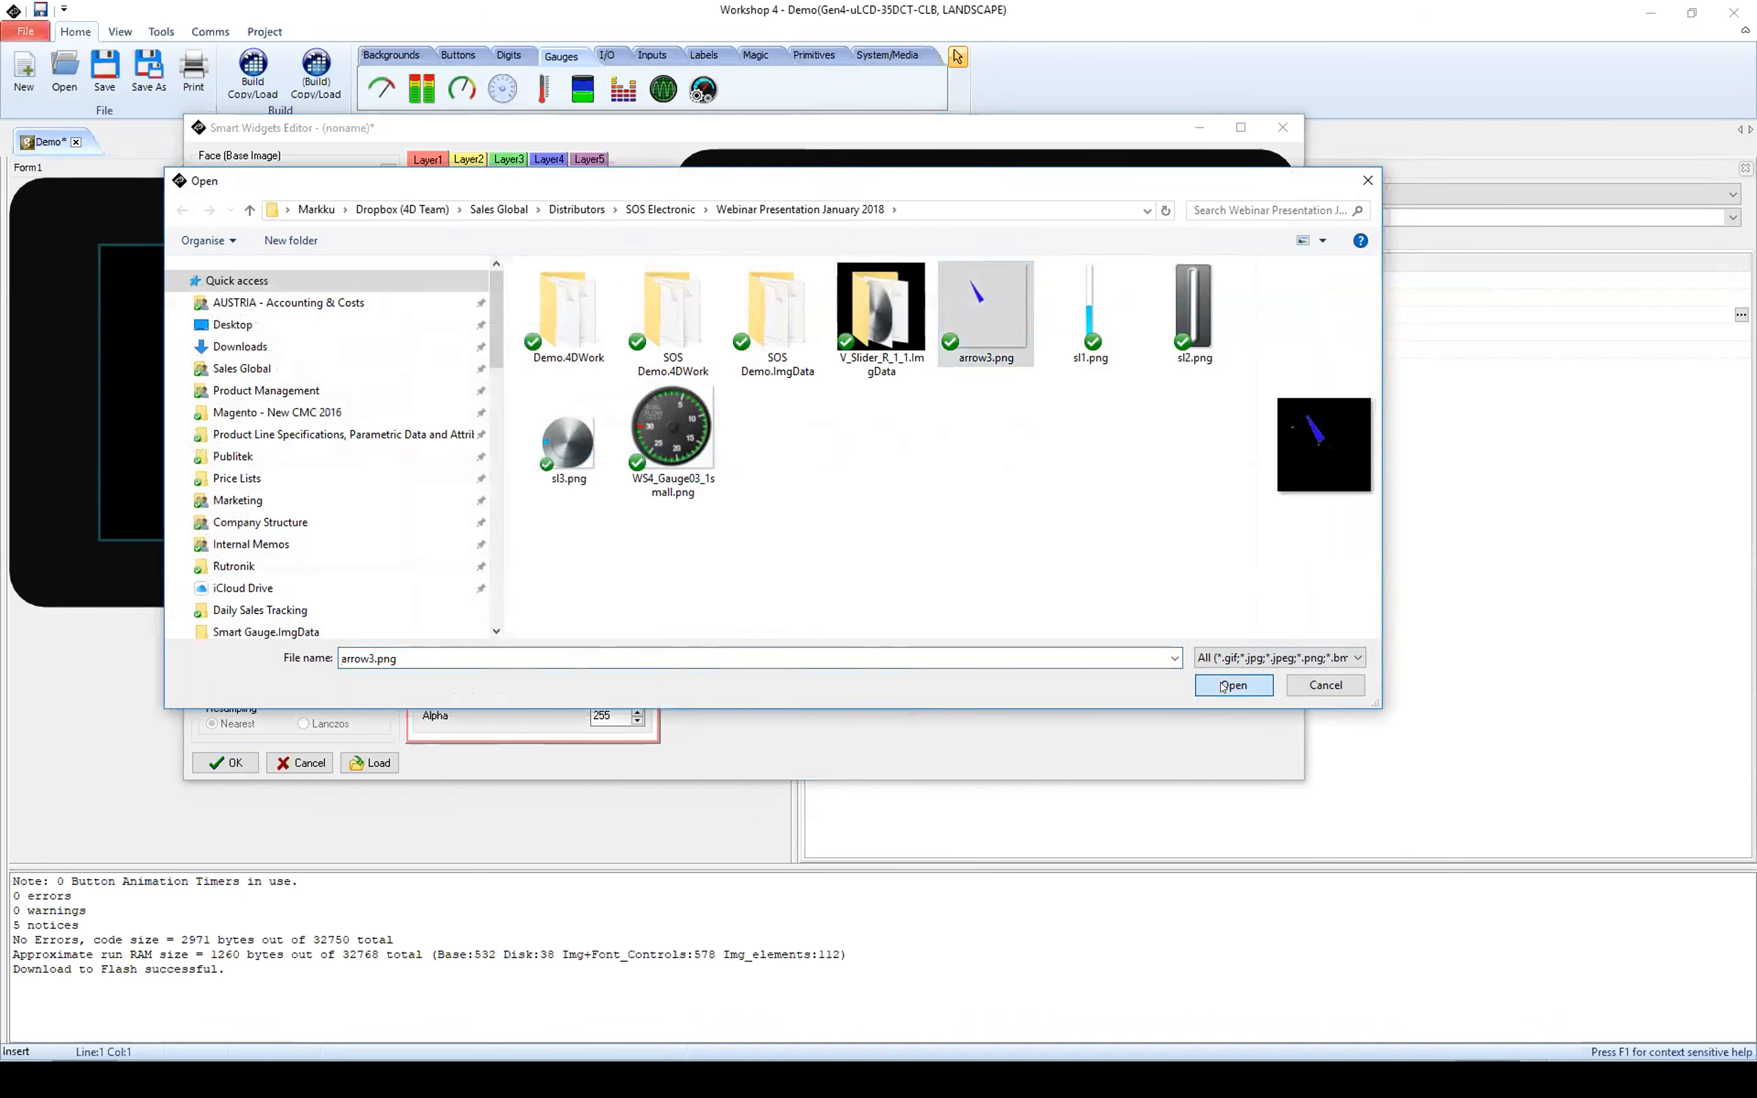
{"action": "left_click", "coordinate": [521, 649]}
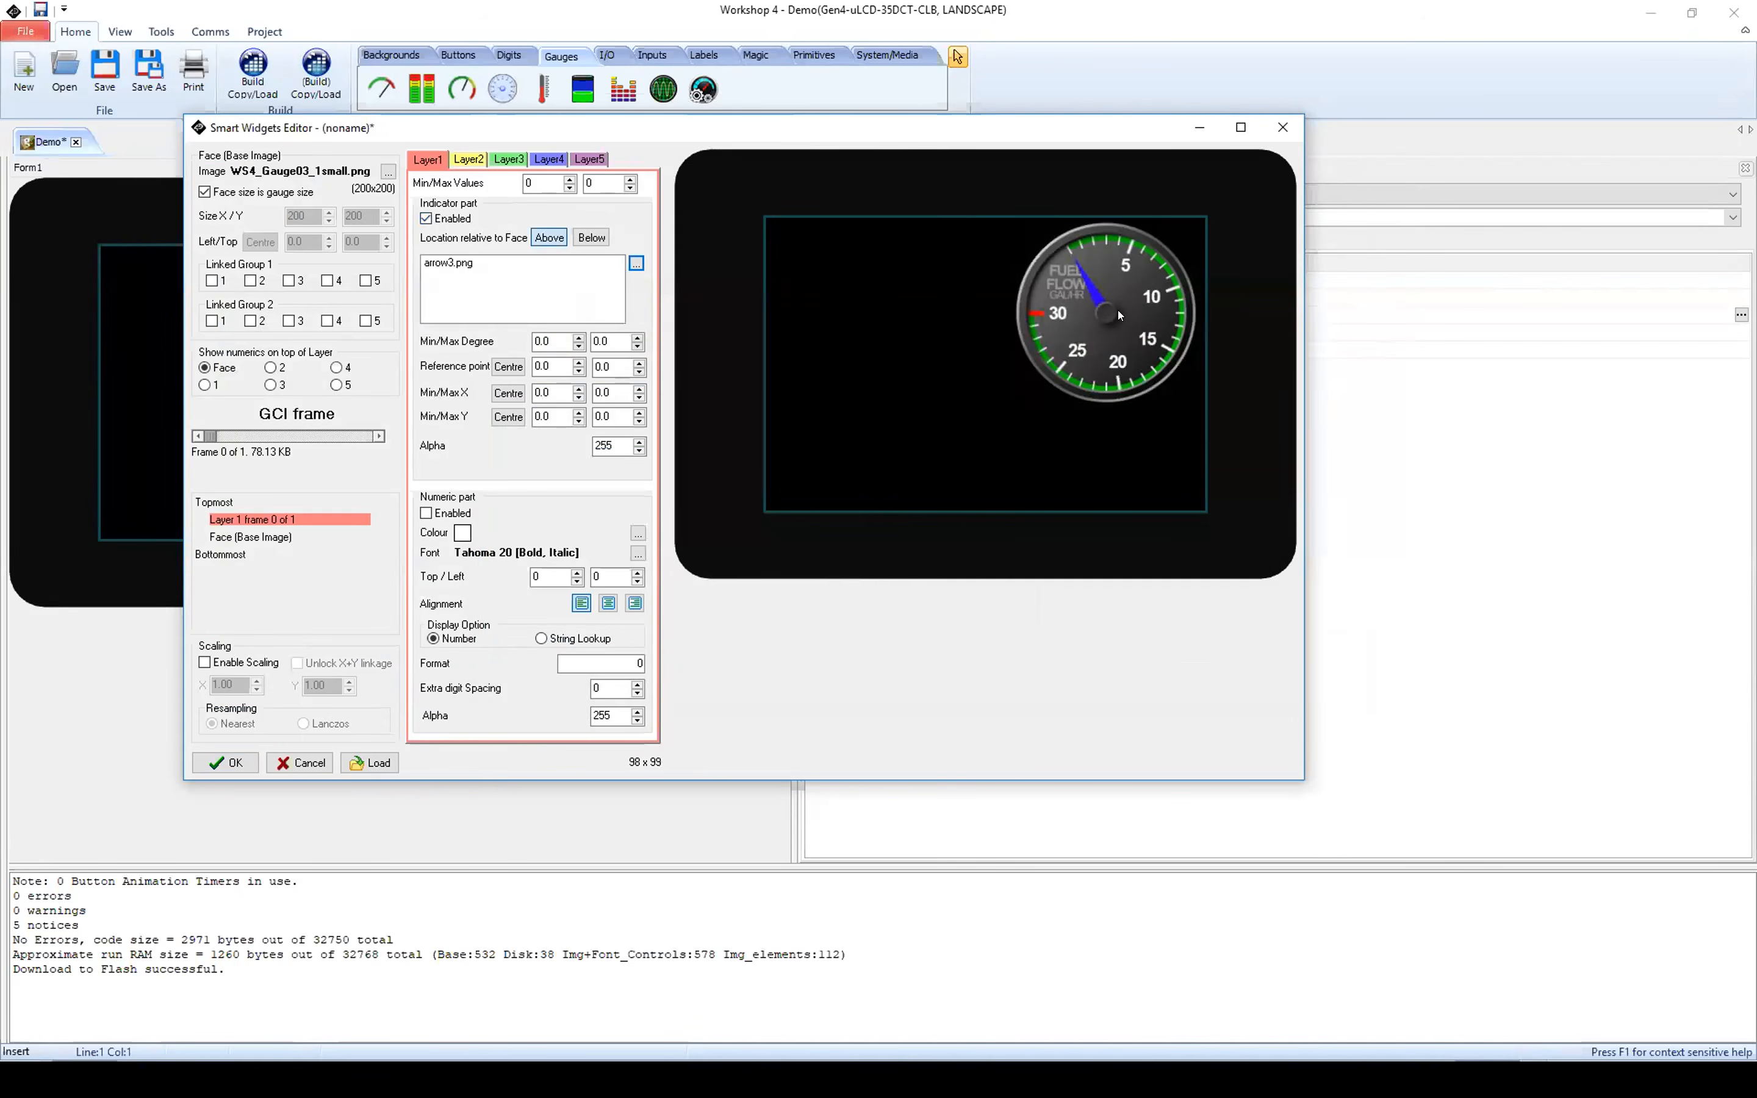
Step: Try the arrow below the gauge face, put it back above, and toggle the Layer1 indicator's enabled state
{"action": "left_click", "coordinate": [591, 237]}
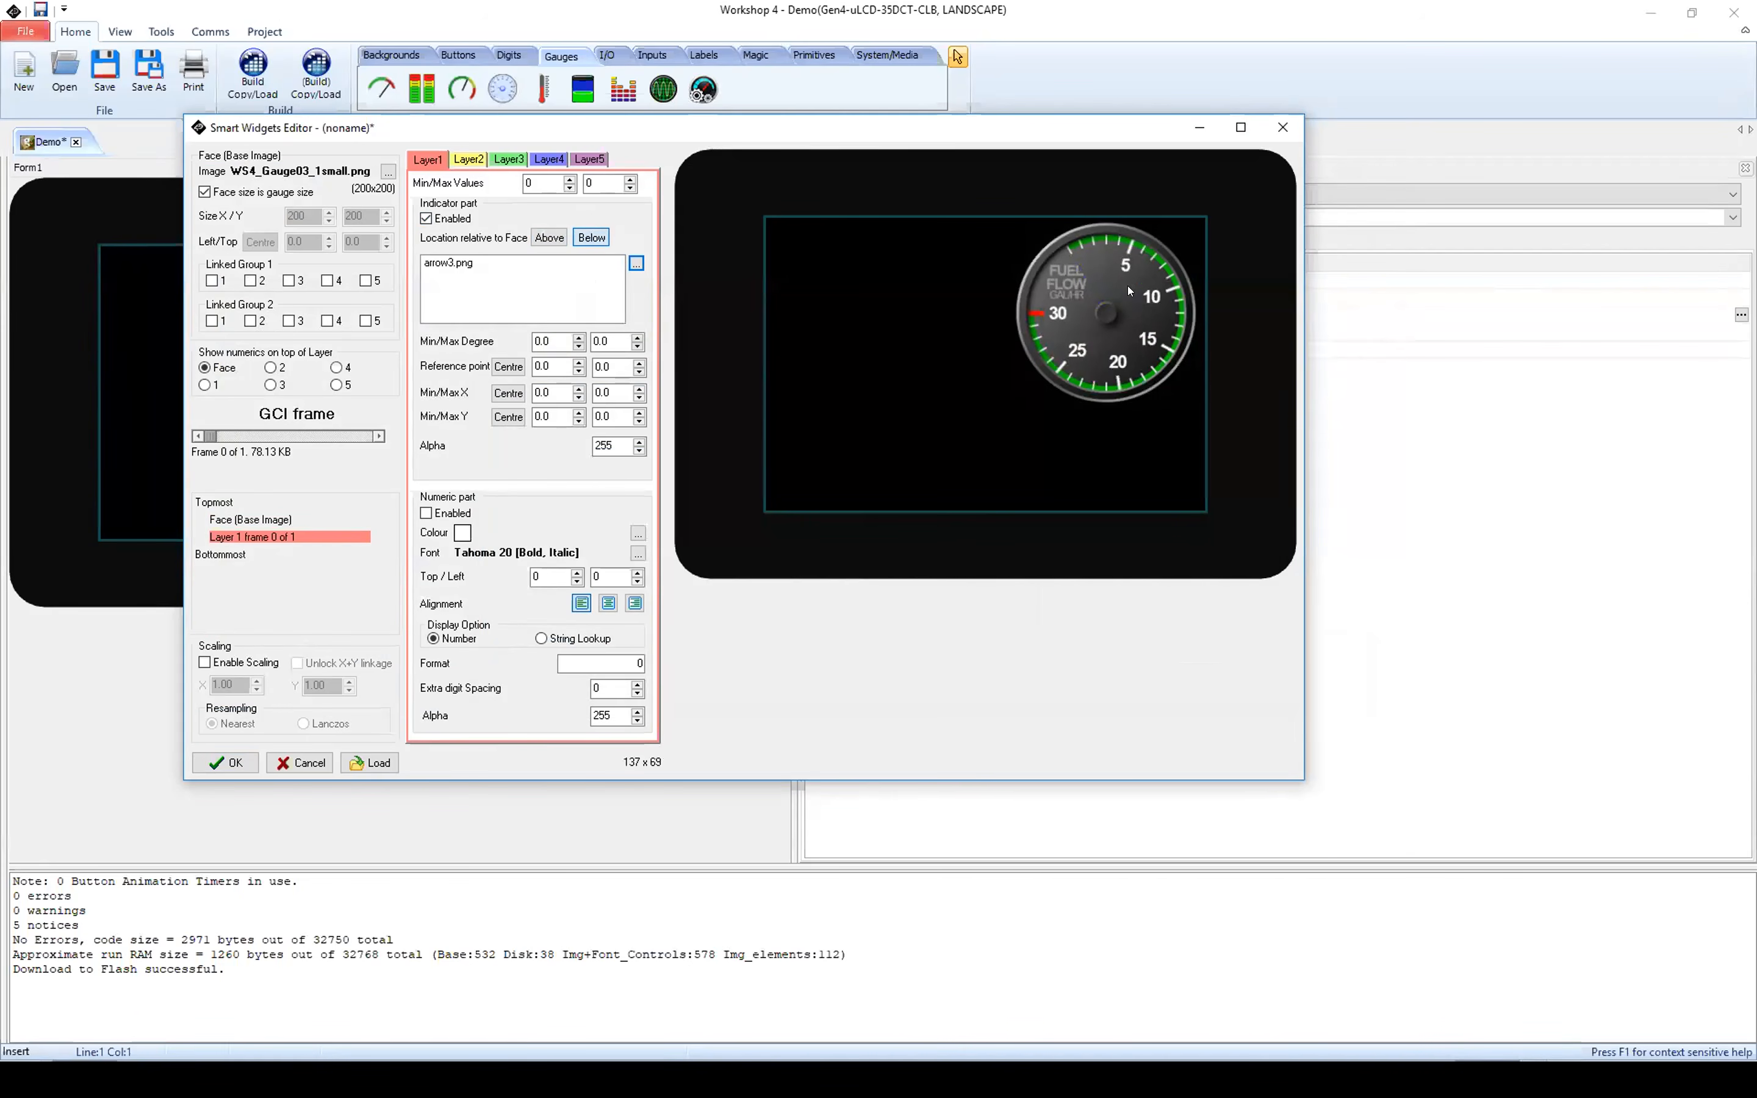
{"action": "left_click", "coordinate": [549, 238]}
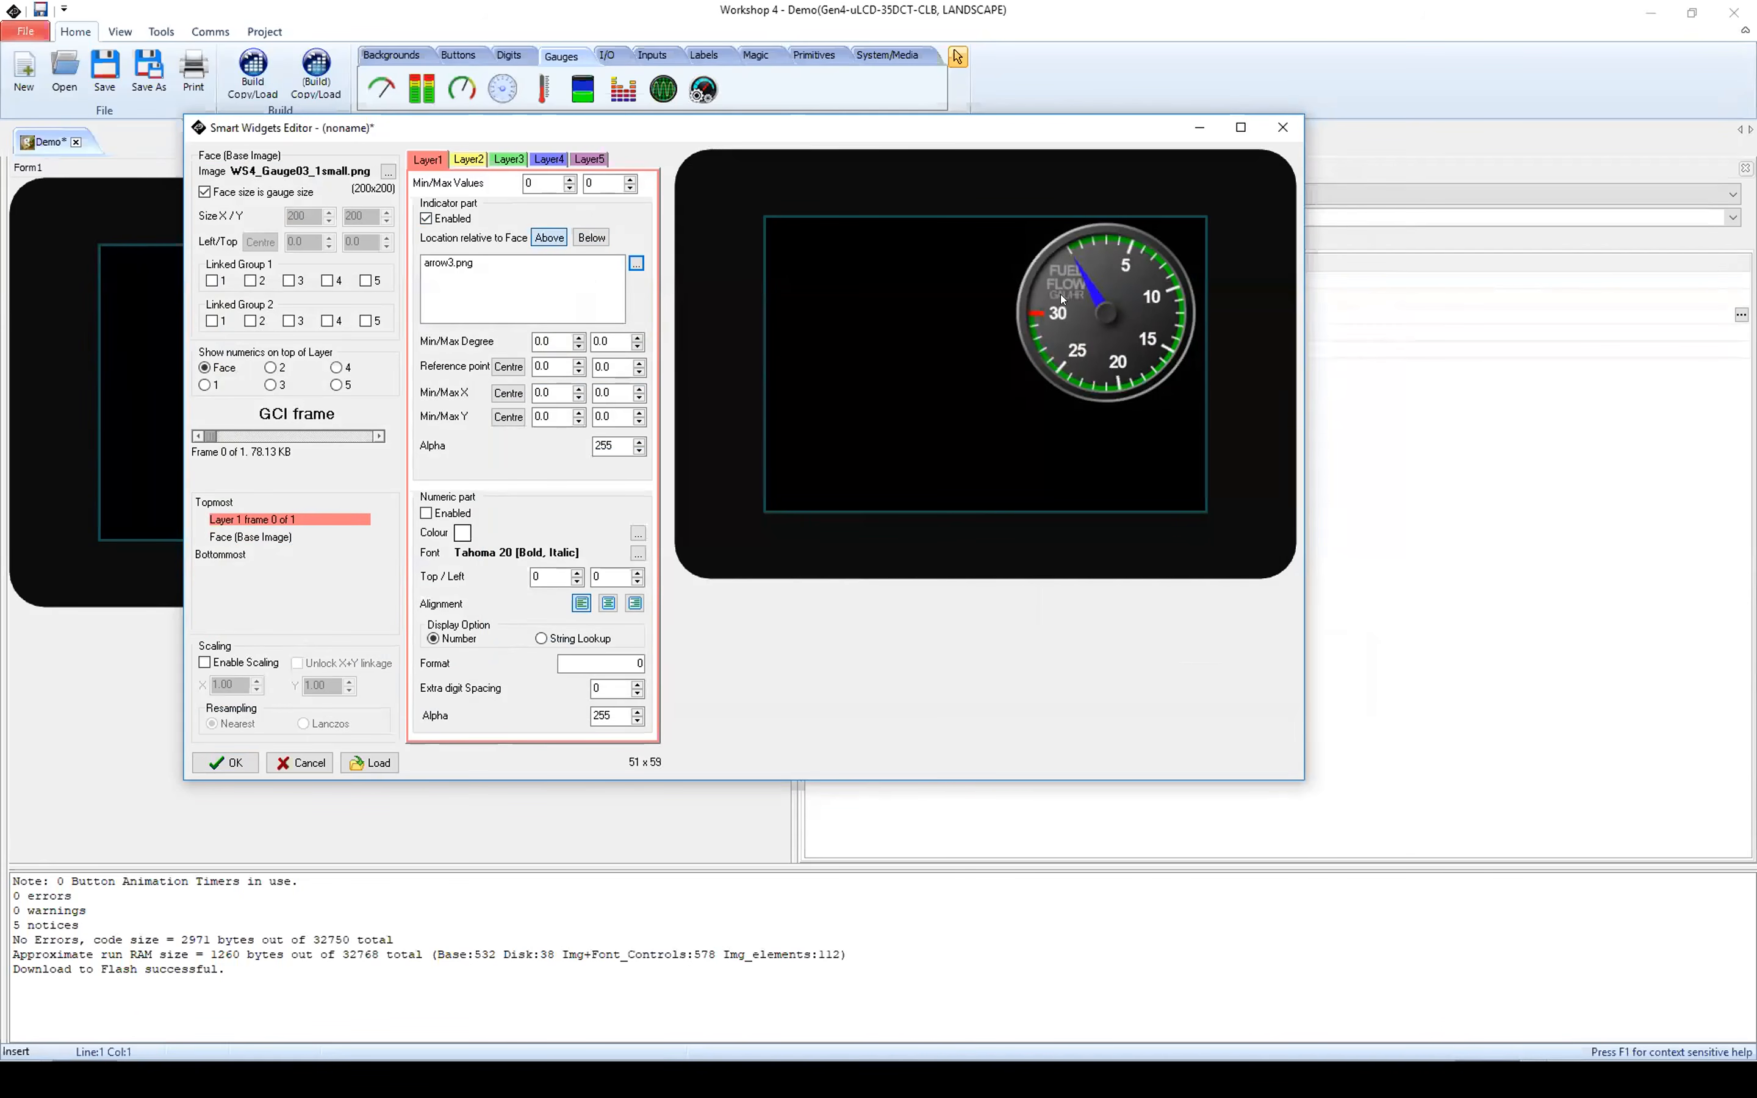
{"action": "left_click", "coordinate": [426, 218]}
{"action": "left_click", "coordinate": [427, 218]}
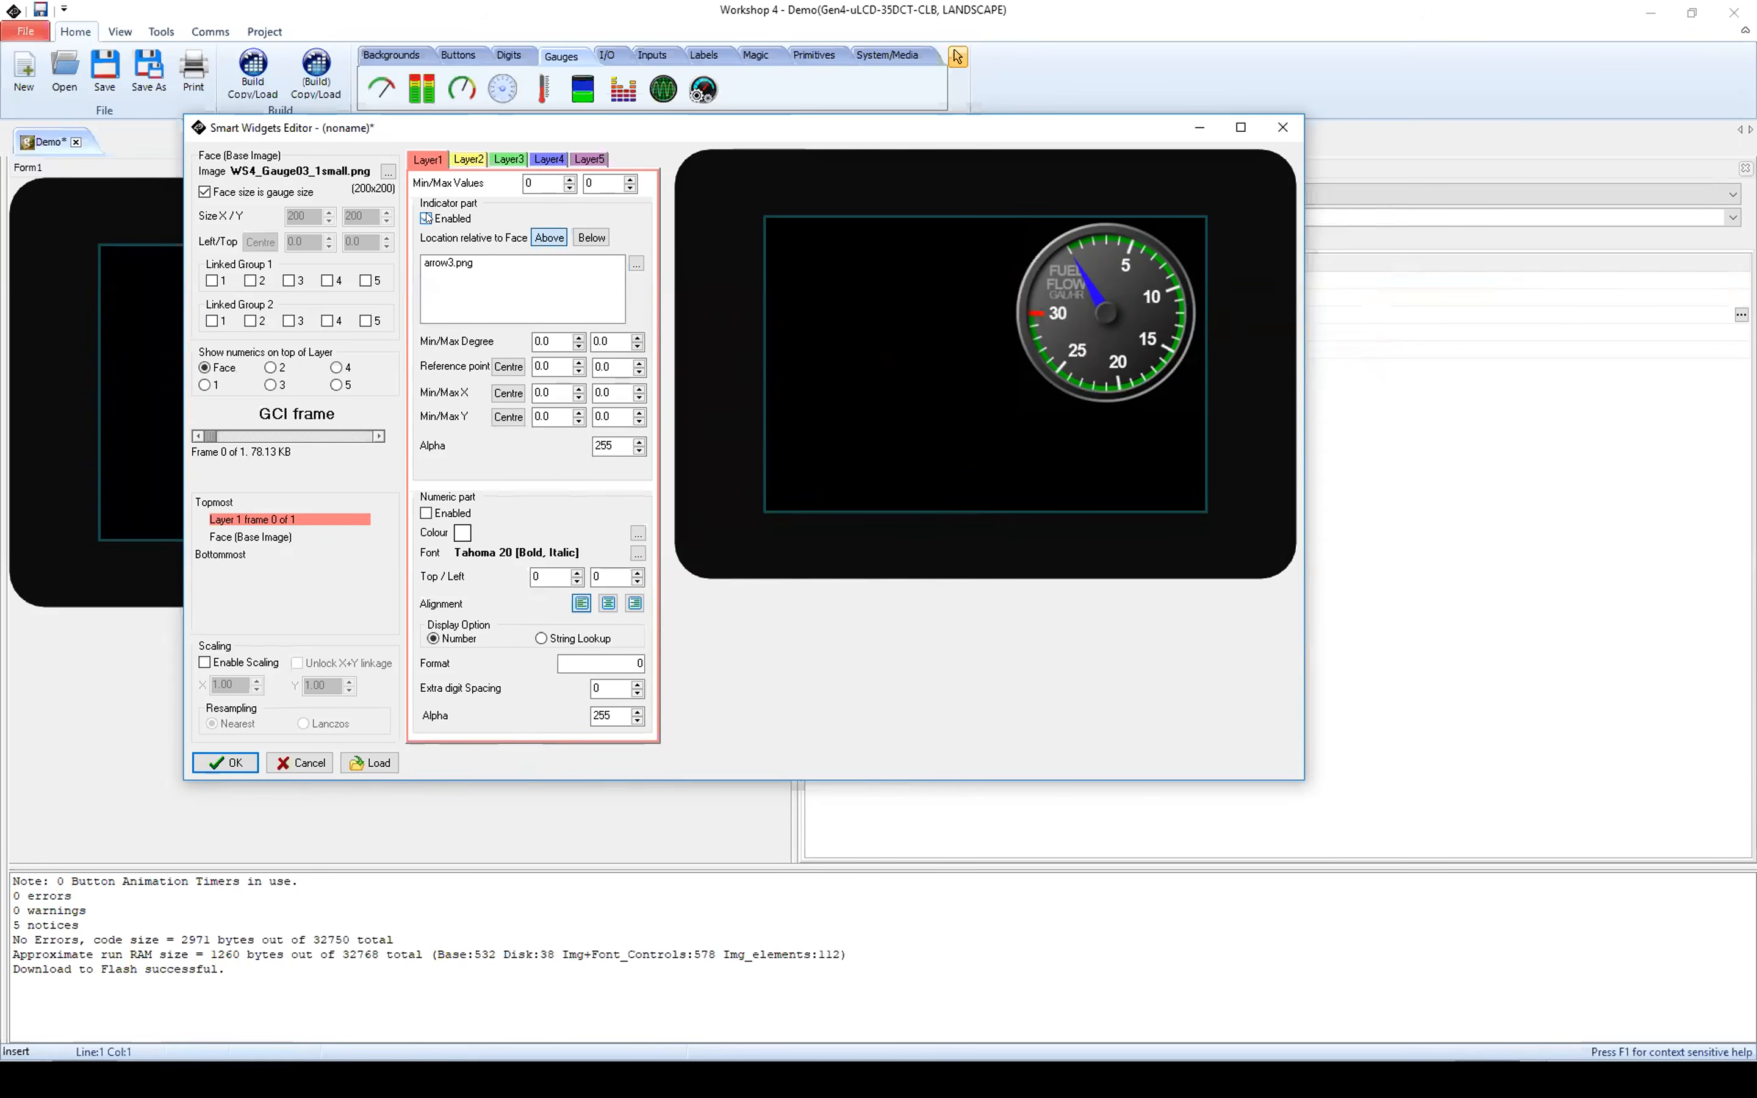
{"action": "left_click", "coordinate": [427, 218]}
Step: Centre the arrow's reference point and its minimum and maximum X and Y positions at 100.0
{"action": "left_click", "coordinate": [549, 365]}
{"action": "left_click", "coordinate": [507, 365]}
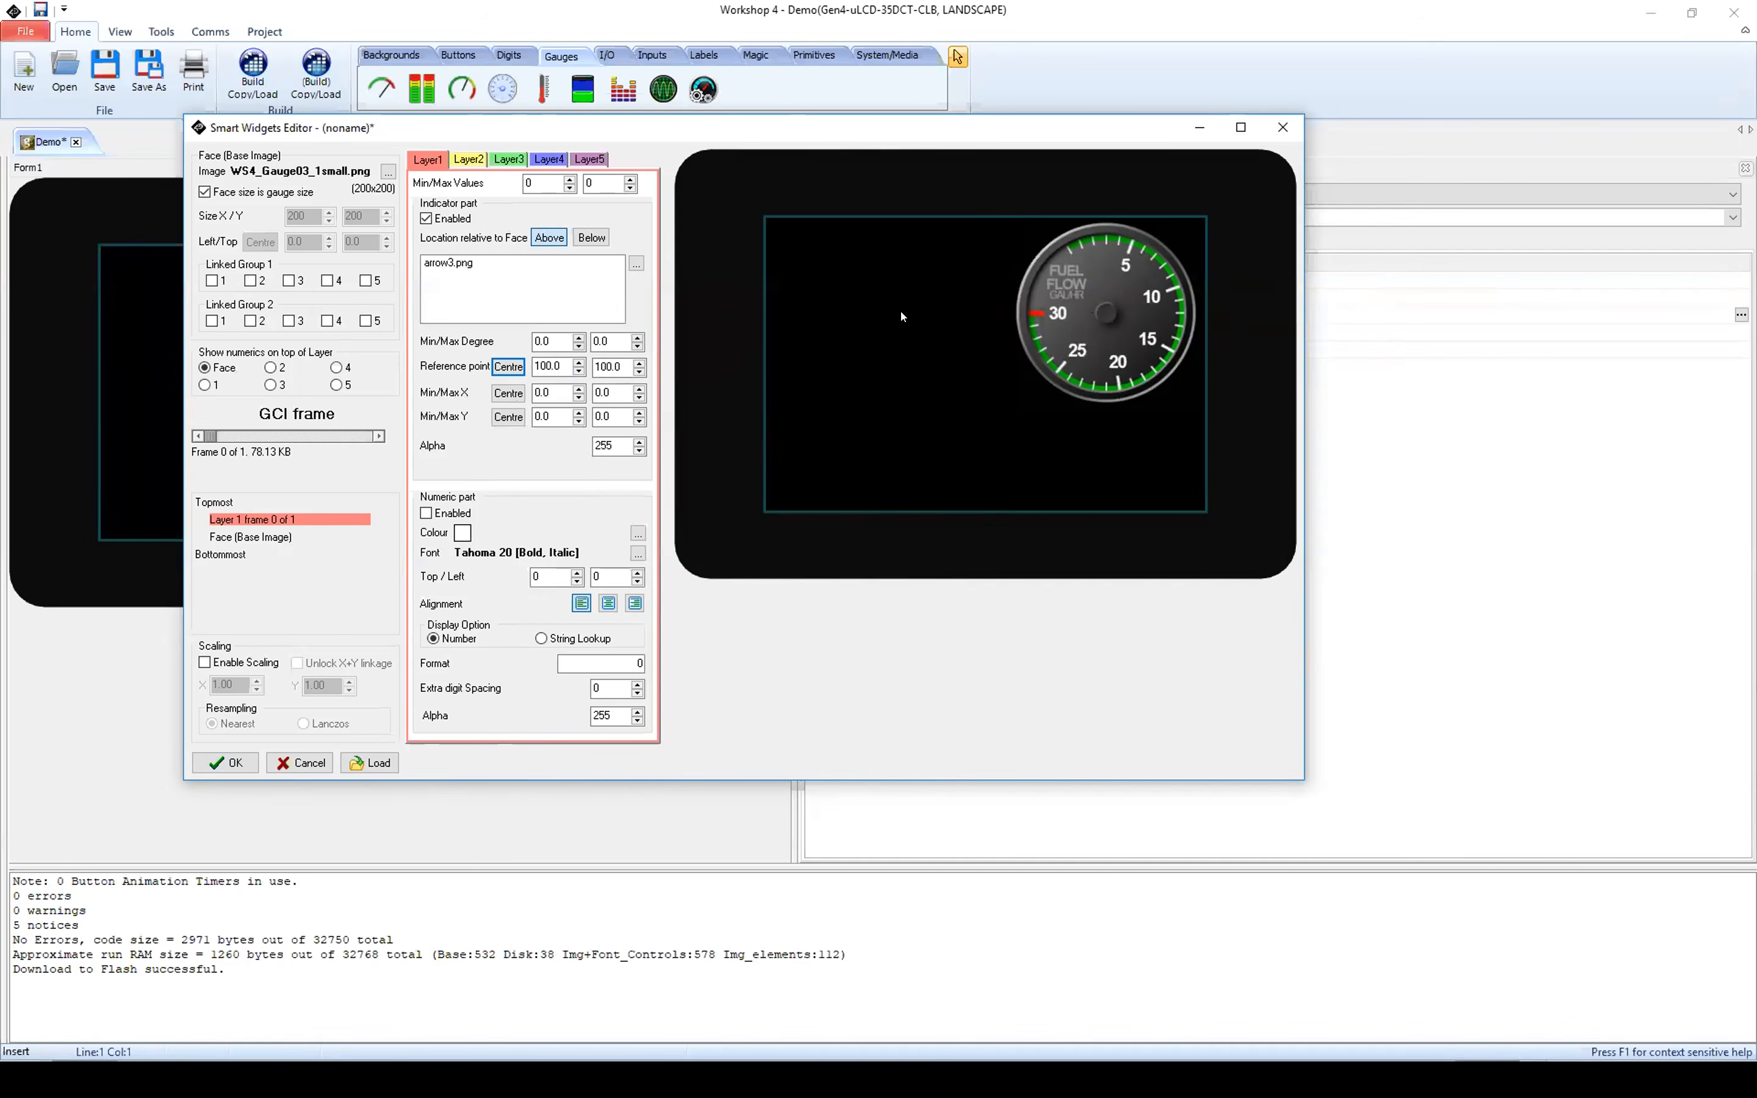
{"action": "left_click", "coordinate": [500, 393]}
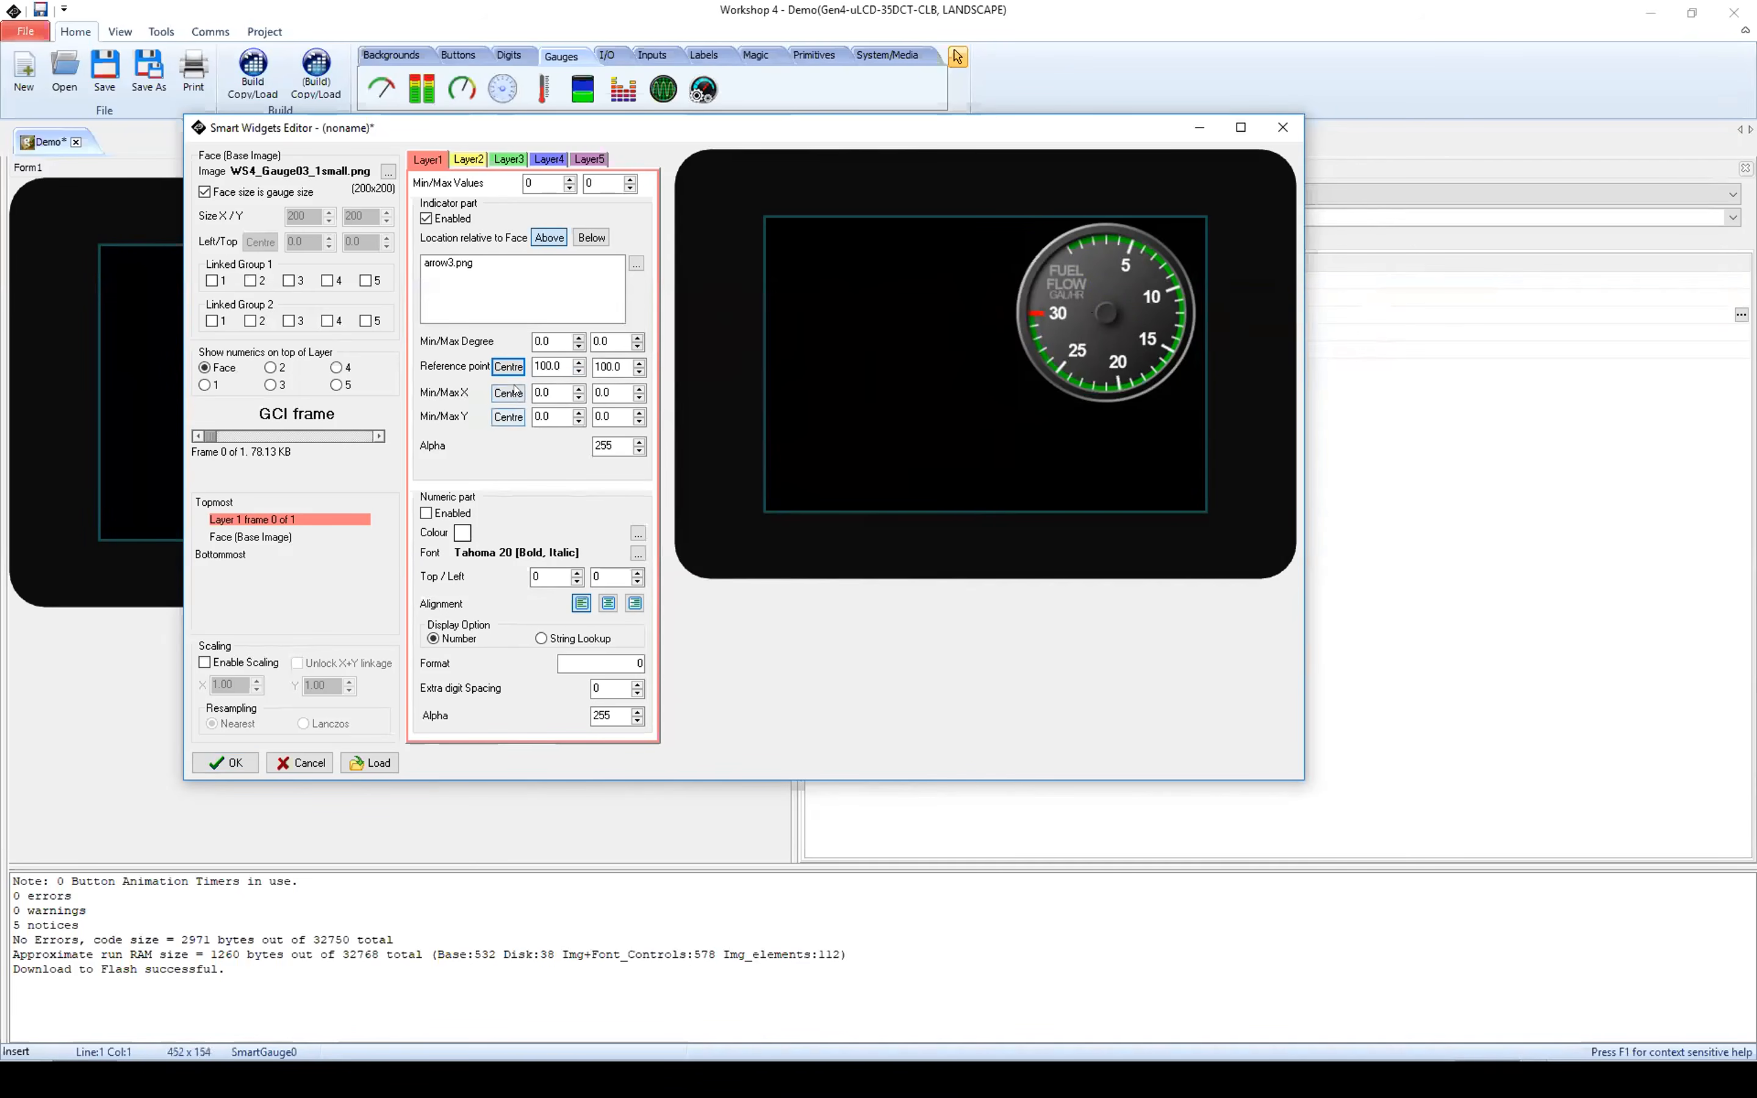
{"action": "left_click", "coordinate": [508, 416]}
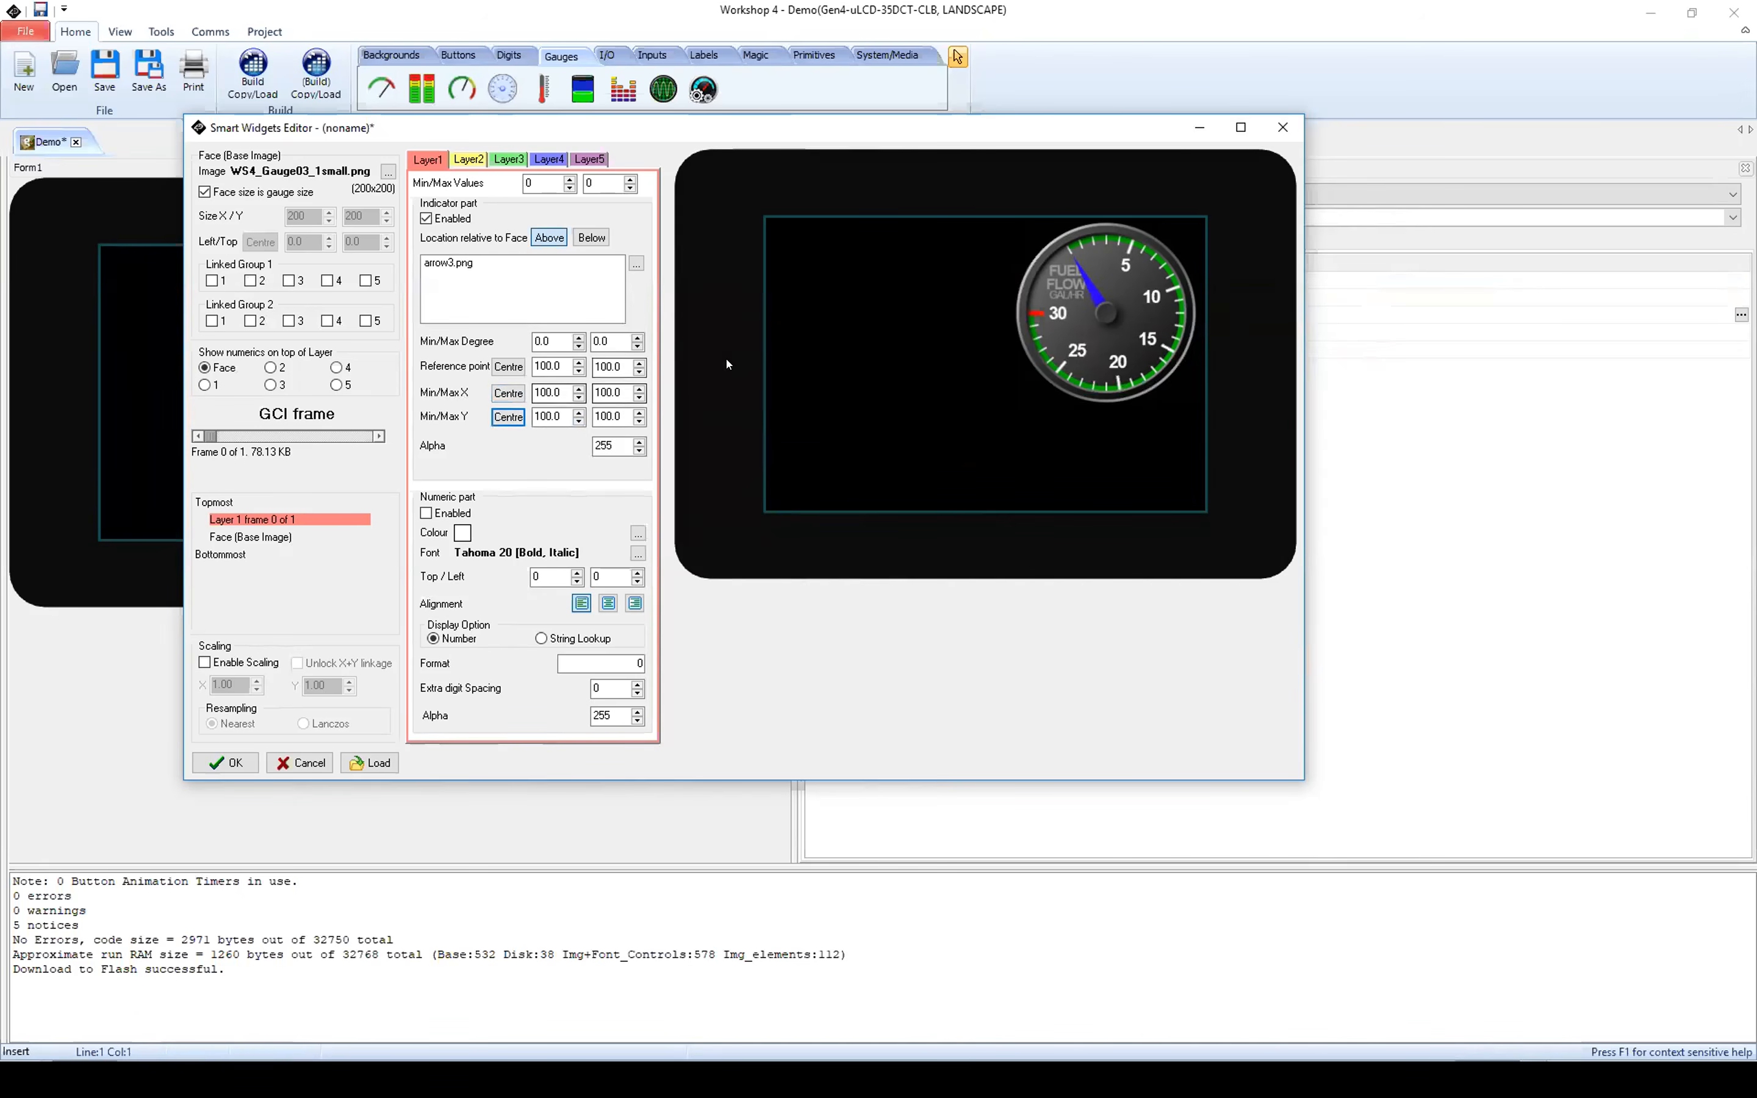
Step: Try shifting the arrow's minimum X position to about 115.5, then recentre its X values
{"action": "left_click", "coordinate": [577, 388]}
{"action": "left_click", "coordinate": [577, 387]}
{"action": "left_click", "coordinate": [577, 388]}
{"action": "left_click", "coordinate": [577, 387]}
{"action": "left_click", "coordinate": [579, 388]}
{"action": "left_click", "coordinate": [579, 387]}
{"action": "left_click", "coordinate": [578, 387]}
{"action": "left_click", "coordinate": [578, 388]}
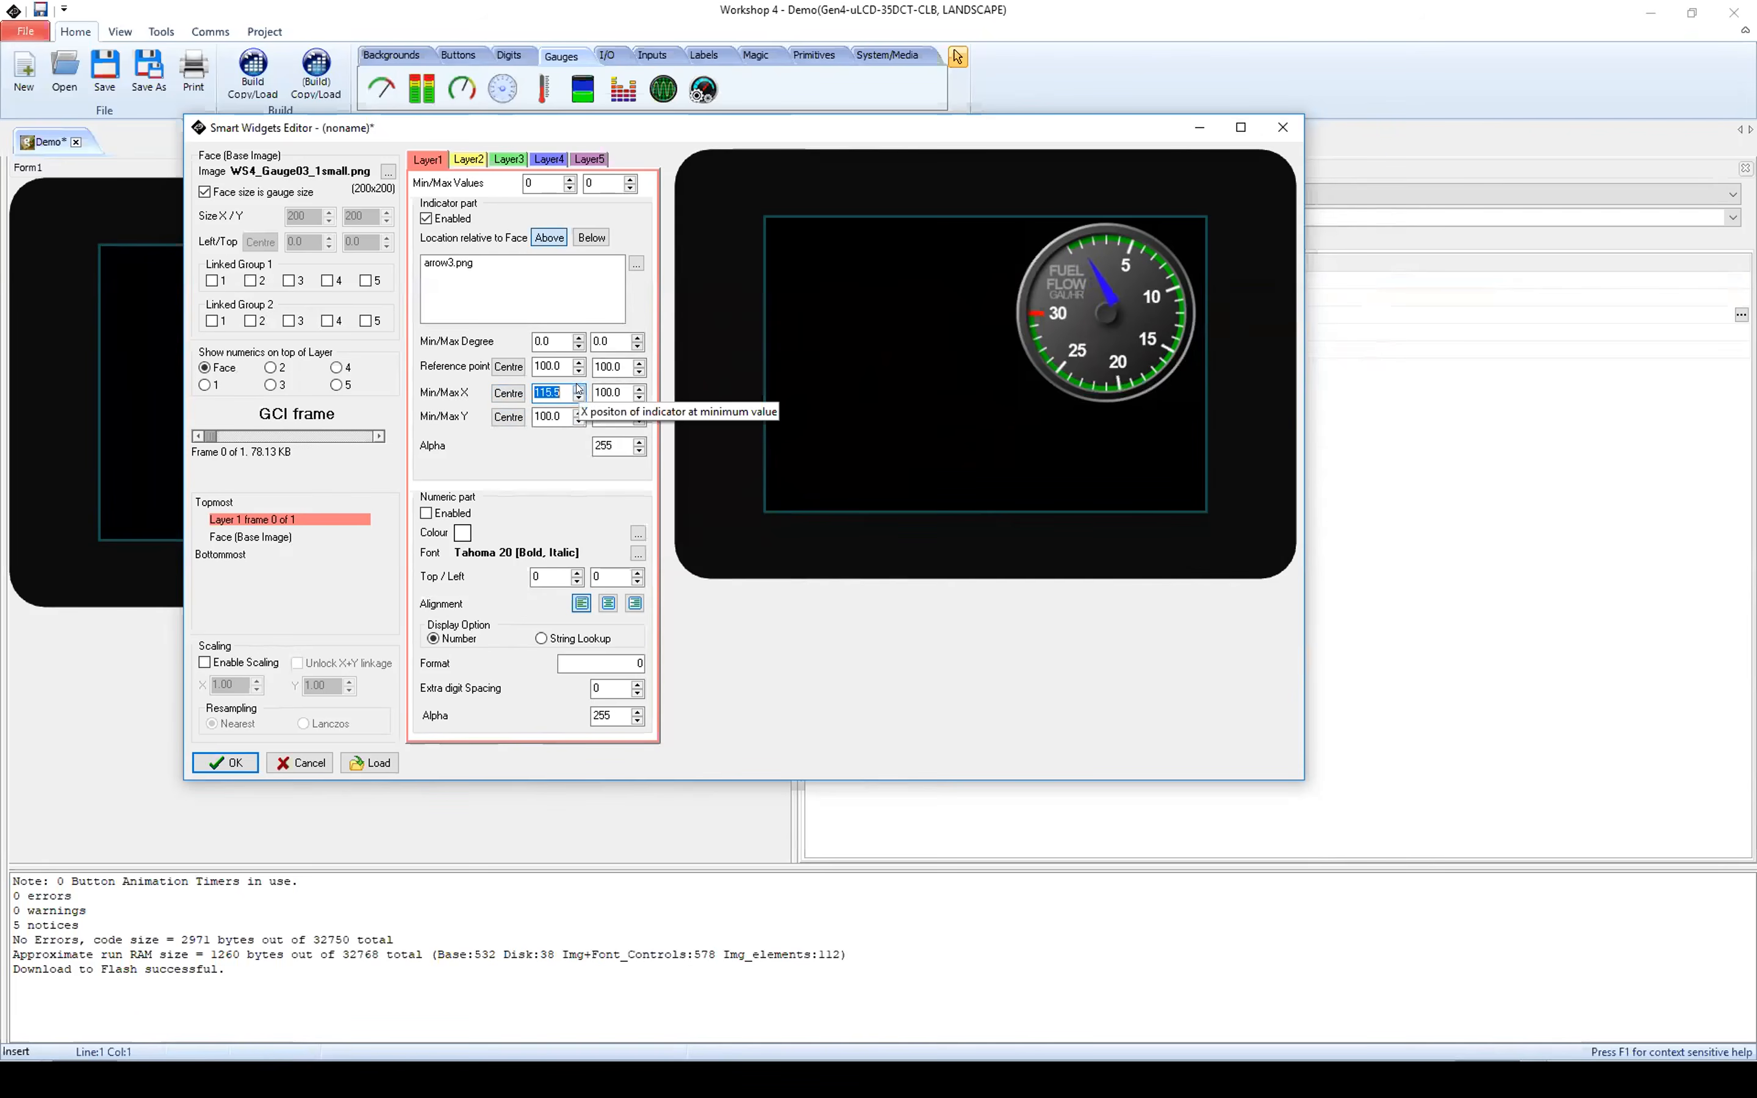
{"action": "left_click", "coordinate": [508, 393]}
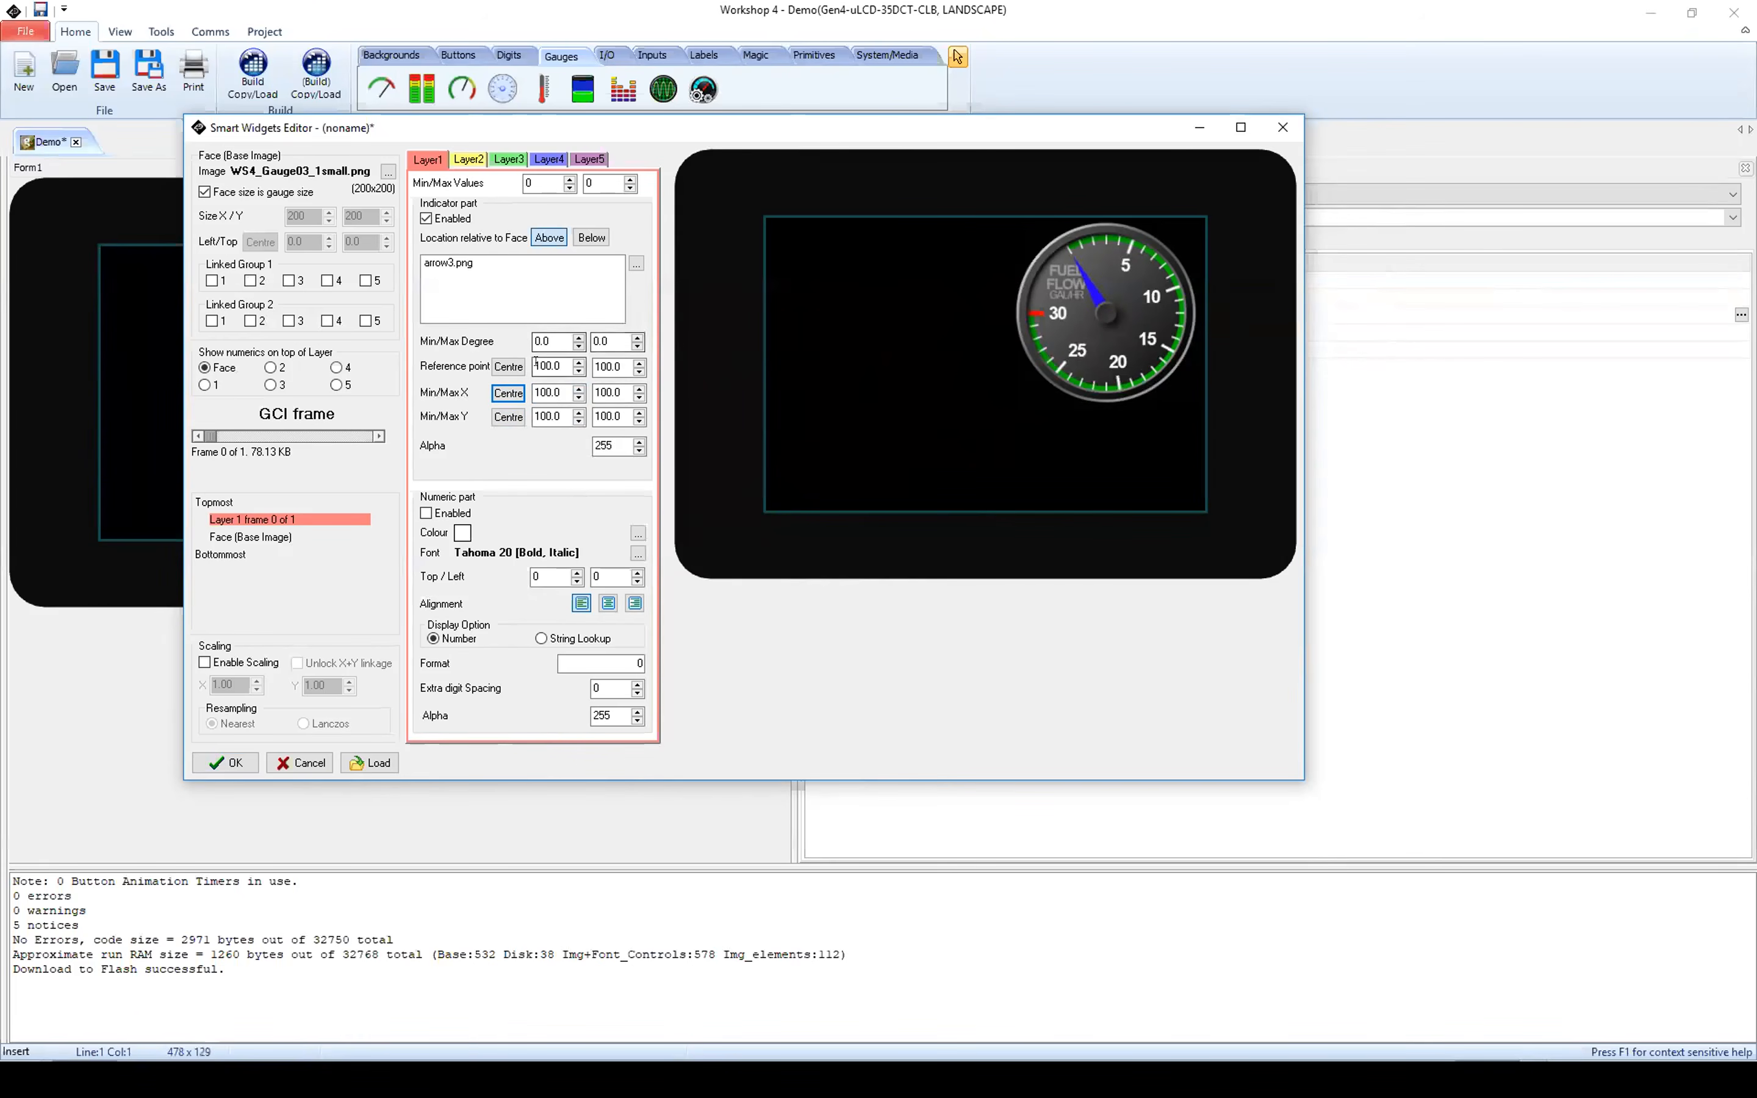
Step: Try a minimum rotation of -45 degrees, then set the arrow's rotation range to 0 to 300 degrees
{"action": "double_click", "coordinate": [541, 340]}
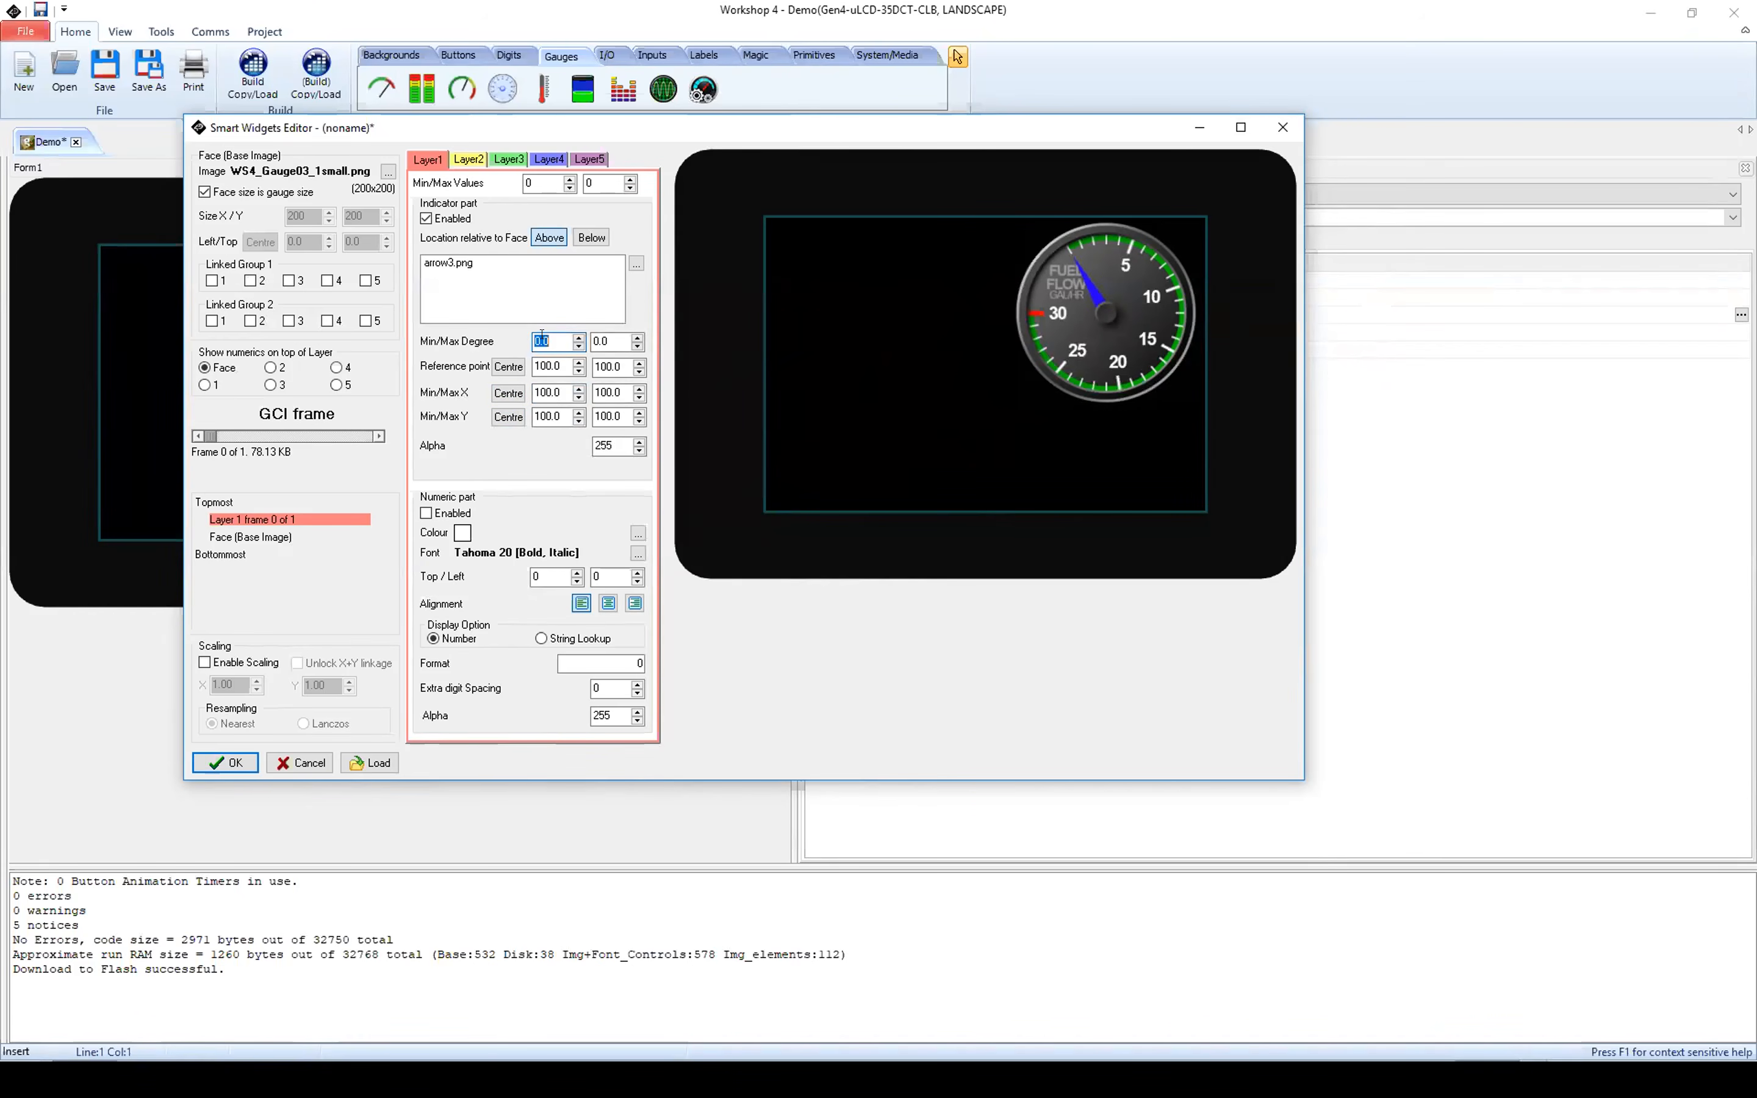
{"action": "type", "text": "-45"}
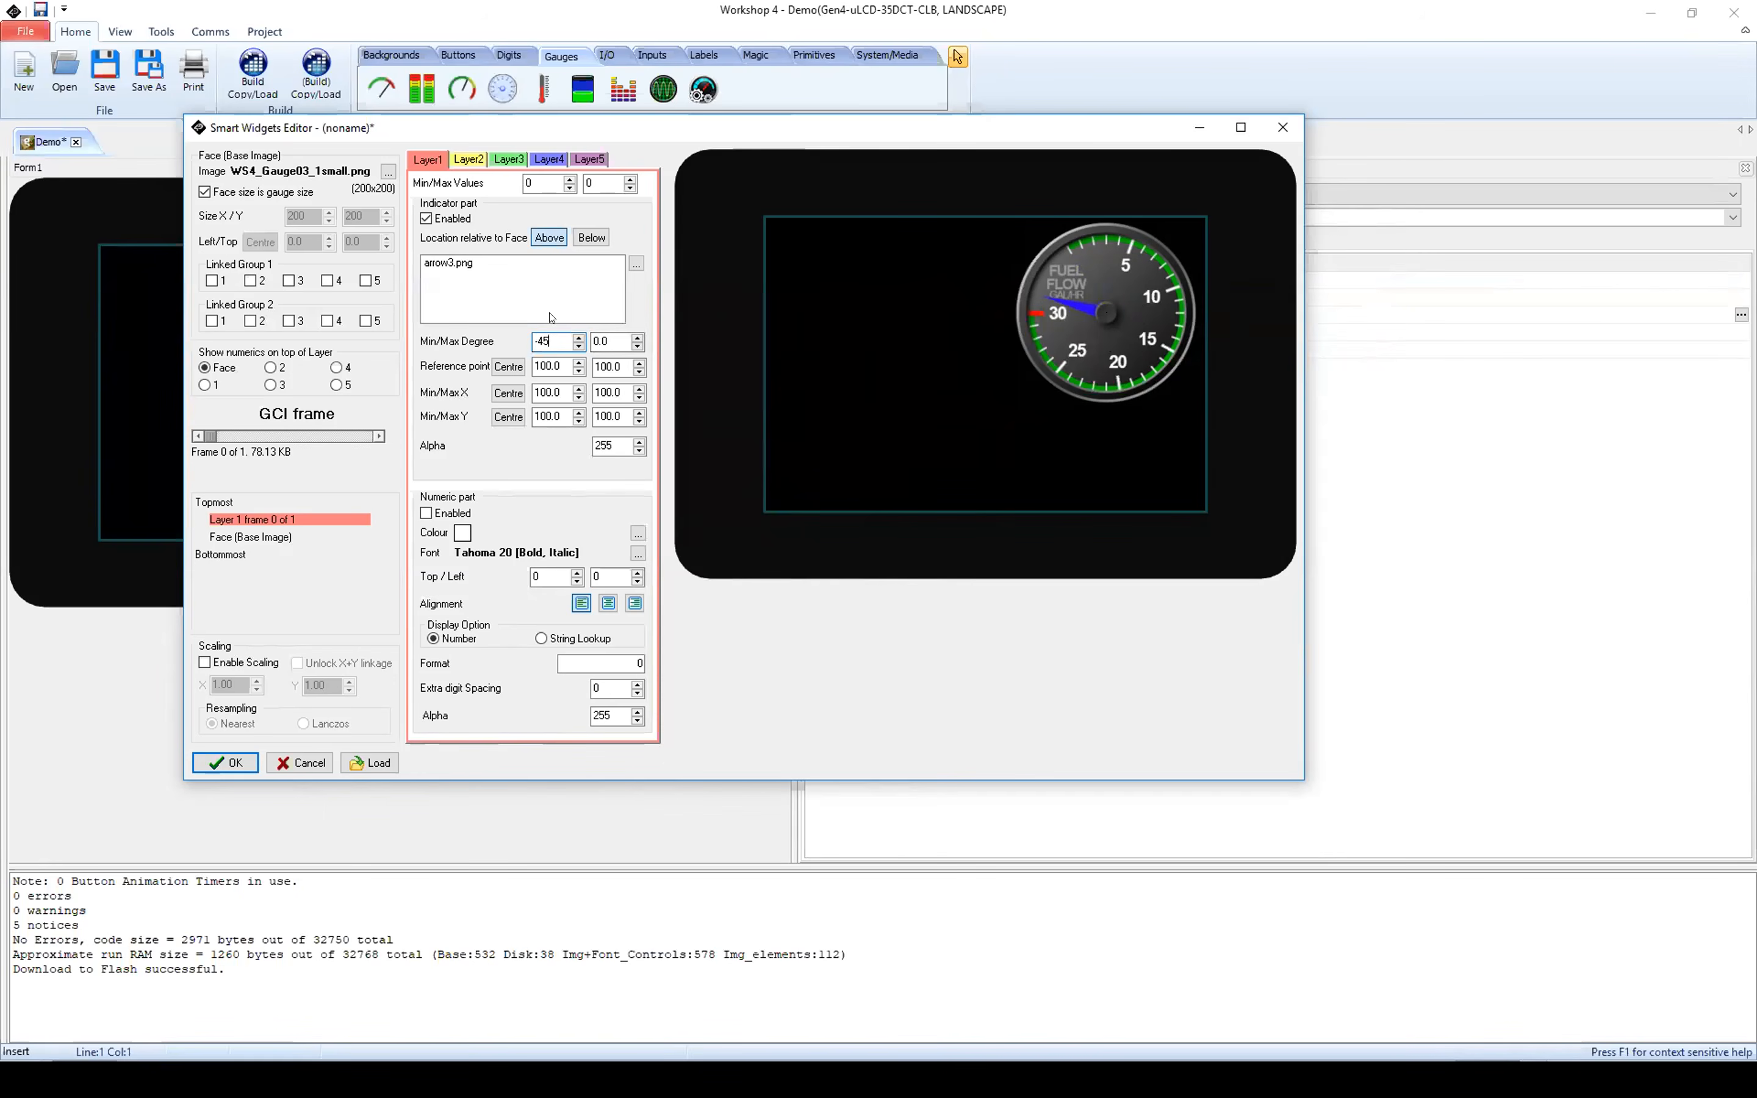
{"action": "key", "text": "BackSpace"}
{"action": "key", "text": "BackSpace"}
{"action": "type", "text": "0"}
{"action": "key", "text": "Tab"}
{"action": "type", "text": "300"}
Step: Set Layer1's value range to 0 to 30 and preview the arrow's motion up to frame 20 and back
{"action": "left_click", "coordinate": [539, 182]}
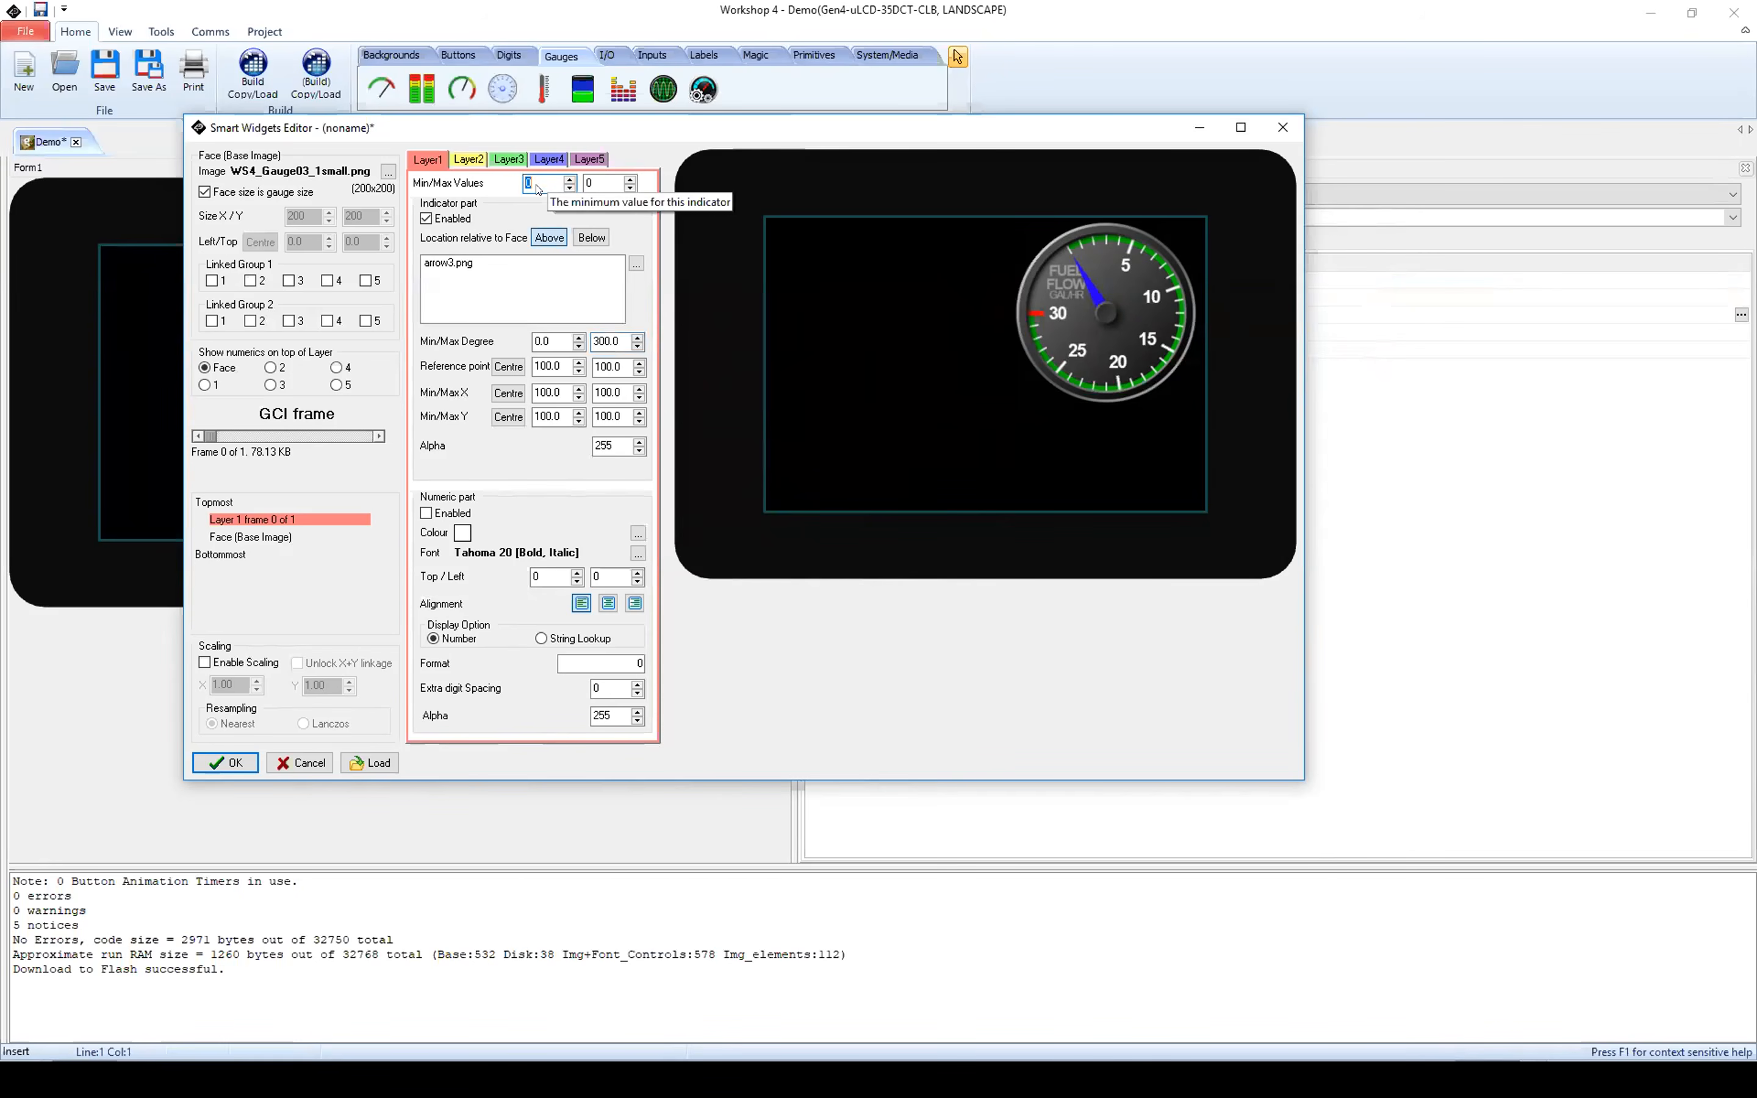
{"action": "left_click", "coordinate": [593, 172]}
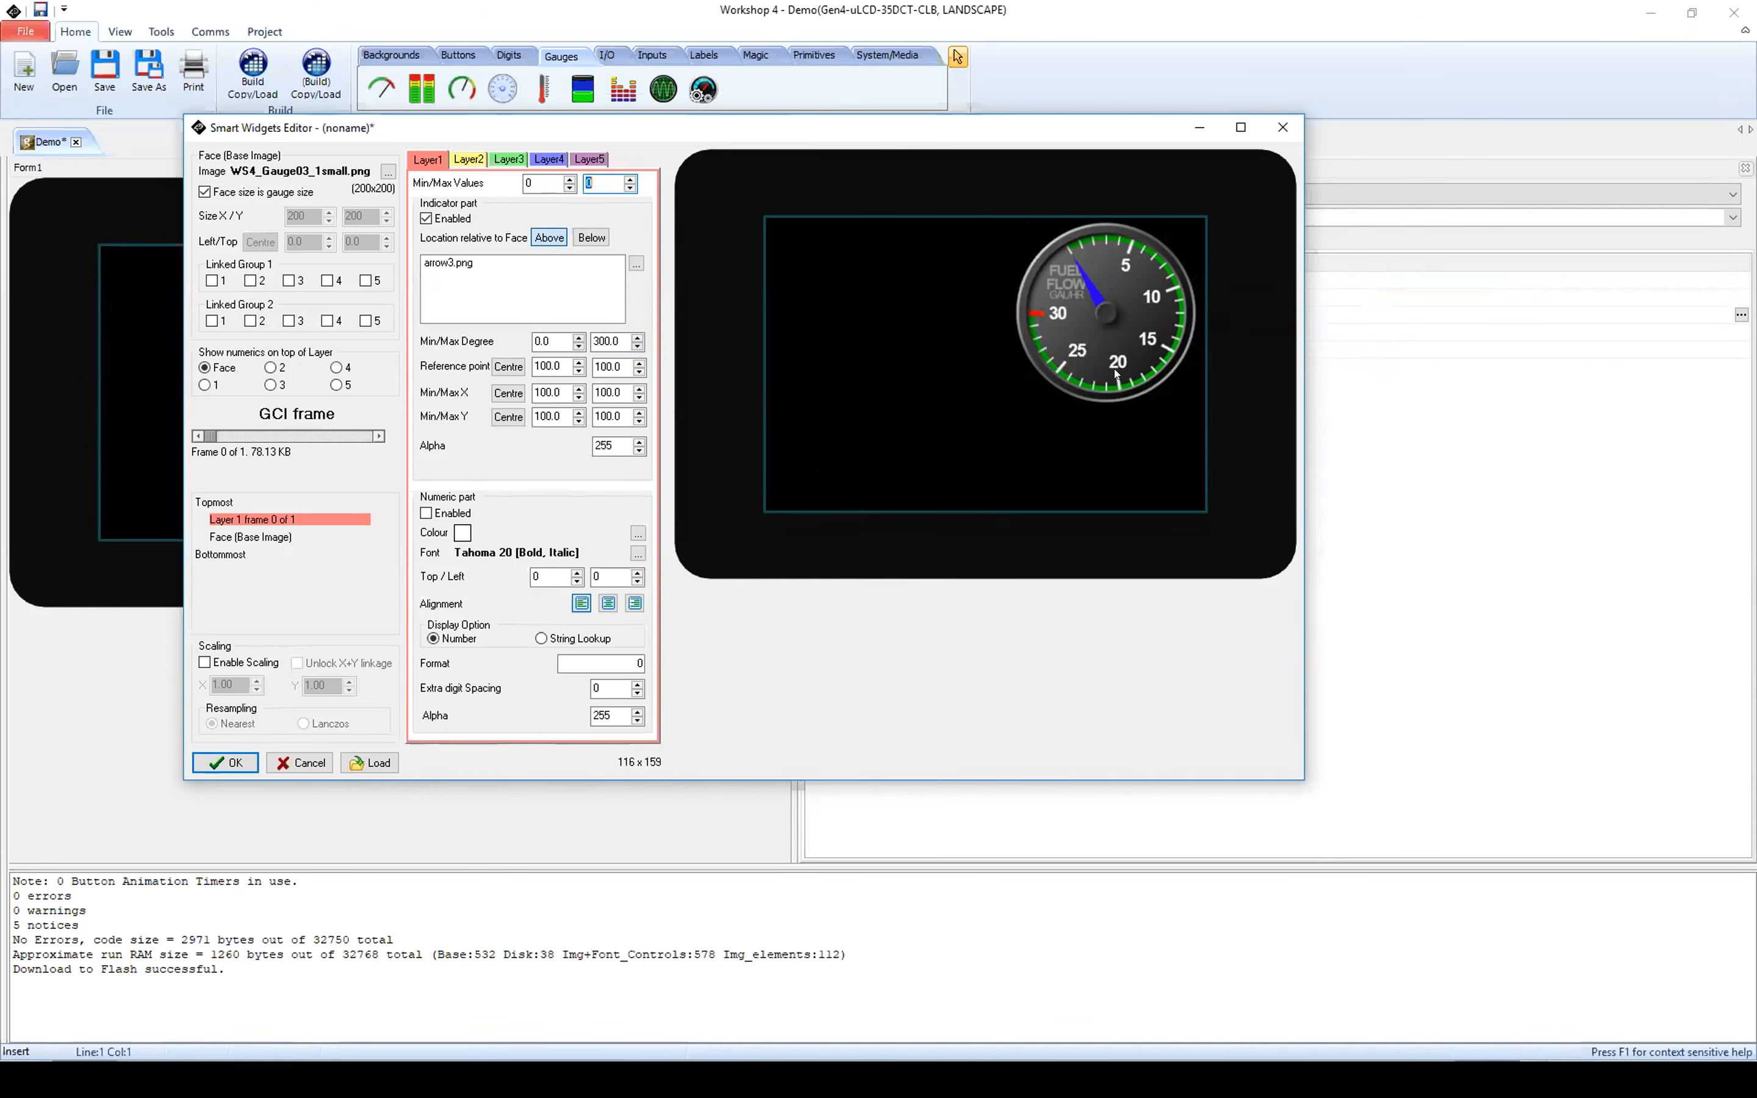
{"action": "type", "text": "30"}
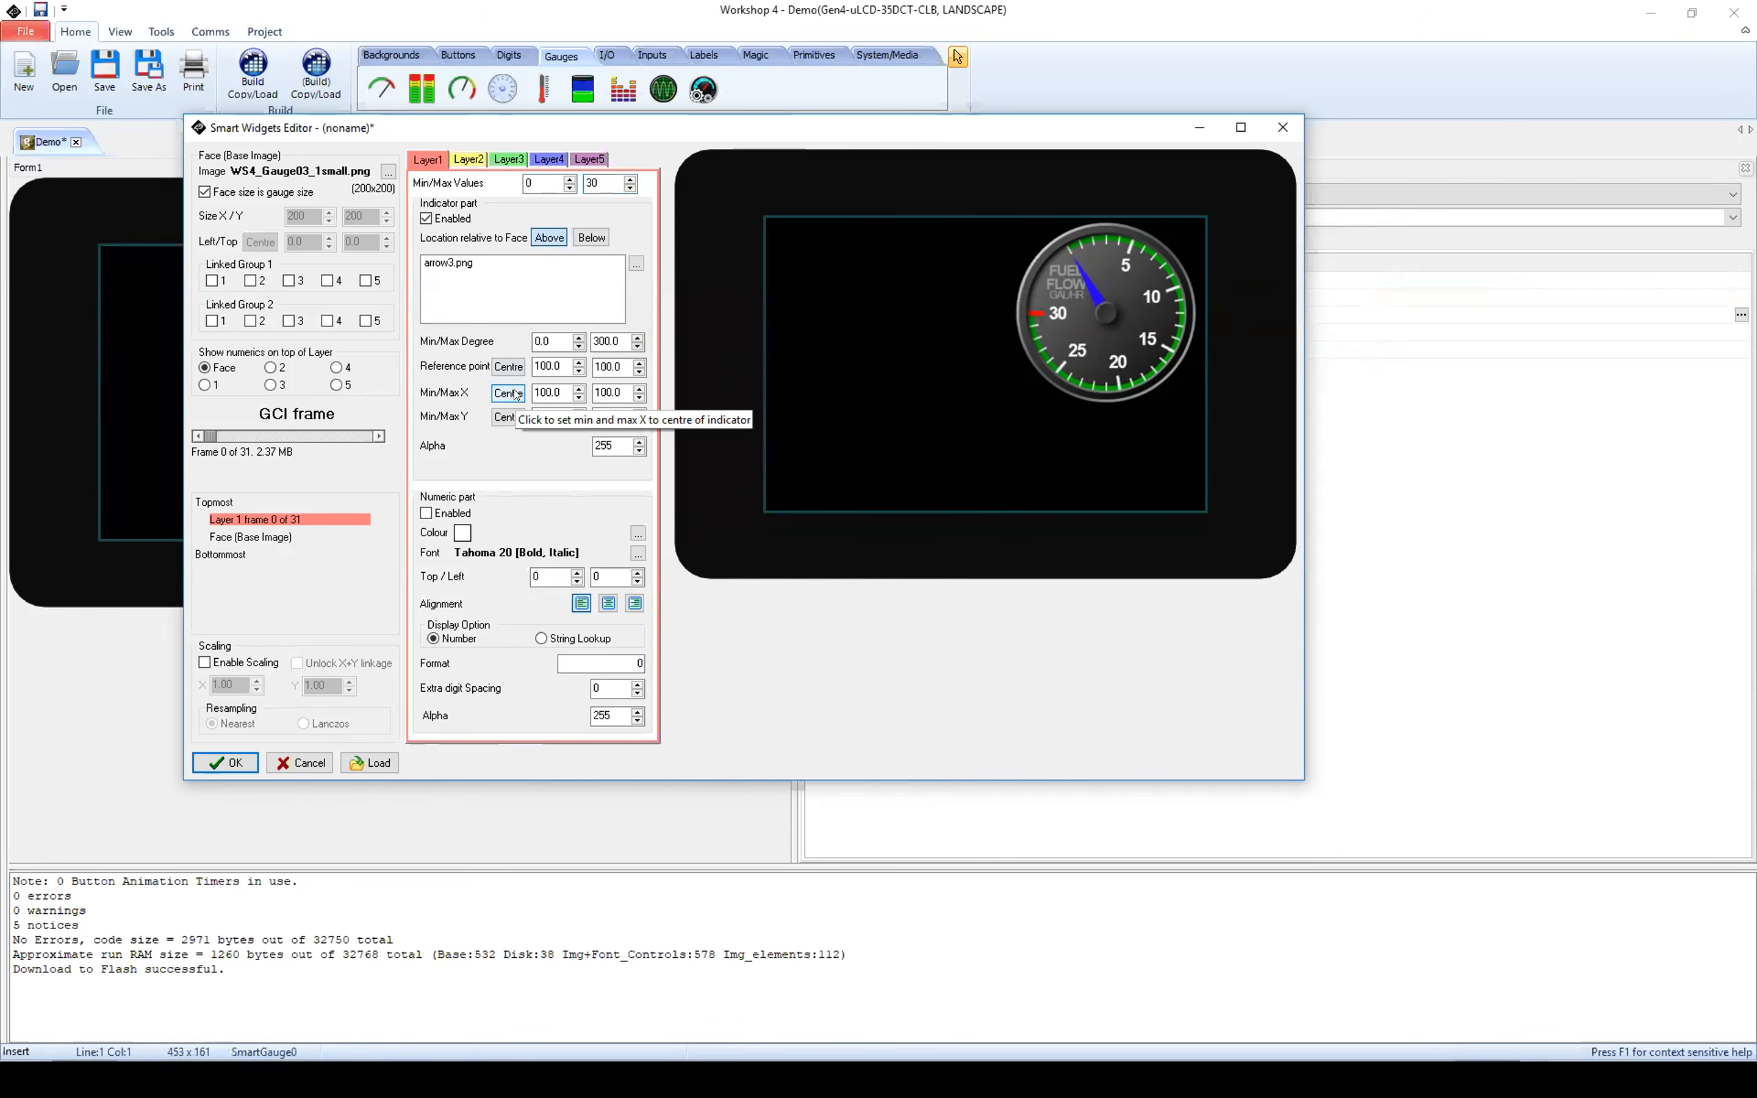
{"action": "left_click_drag", "start_coordinate": [211, 436], "coordinate": [316, 445]}
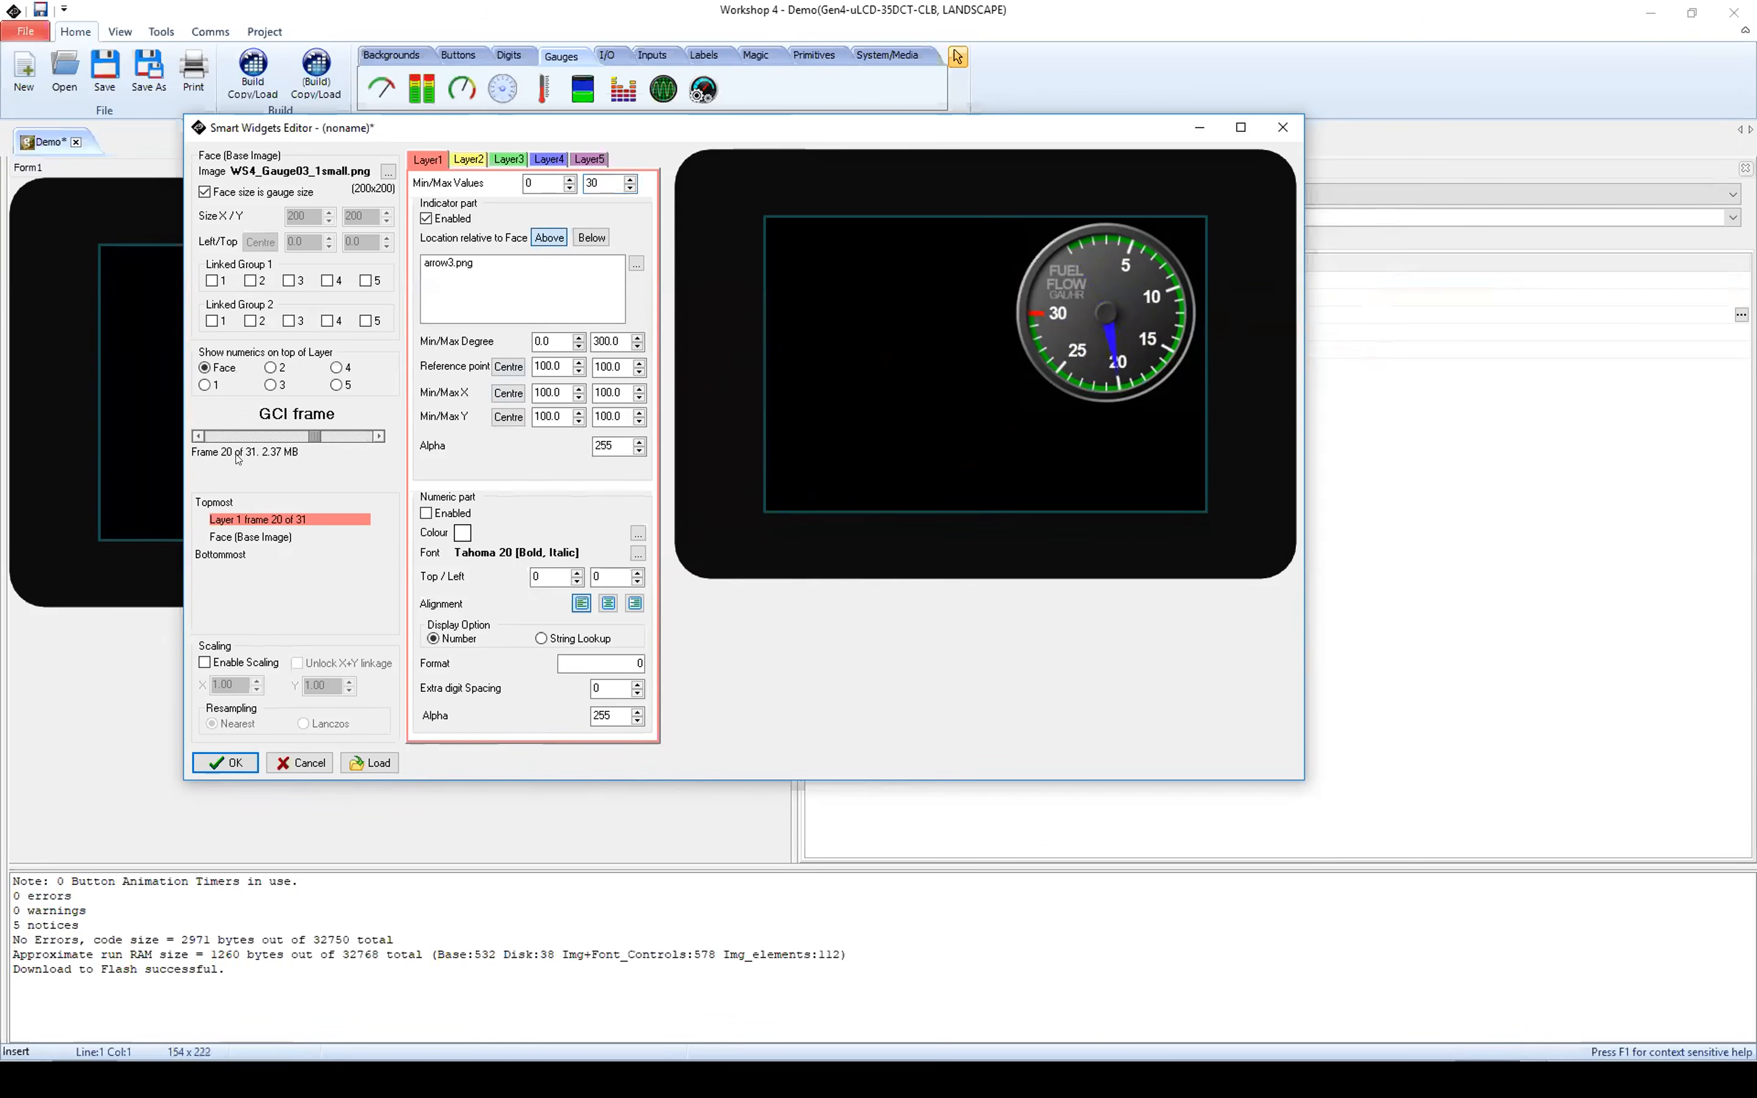
{"action": "left_click_drag", "start_coordinate": [315, 435], "coordinate": [209, 443]}
Step: Enable Layer1's numeric part and place it at top 56, left 84 with the format 00
{"action": "left_click", "coordinate": [427, 513]}
{"action": "mouse_move", "coordinate": [215, 436]}
{"action": "left_mouse_down"}
{"action": "mouse_move", "coordinate": [345, 445]}
{"action": "mouse_move", "coordinate": [160, 438]}
{"action": "mouse_move", "coordinate": [359, 438]}
{"action": "mouse_move", "coordinate": [207, 437]}
{"action": "left_mouse_up"}
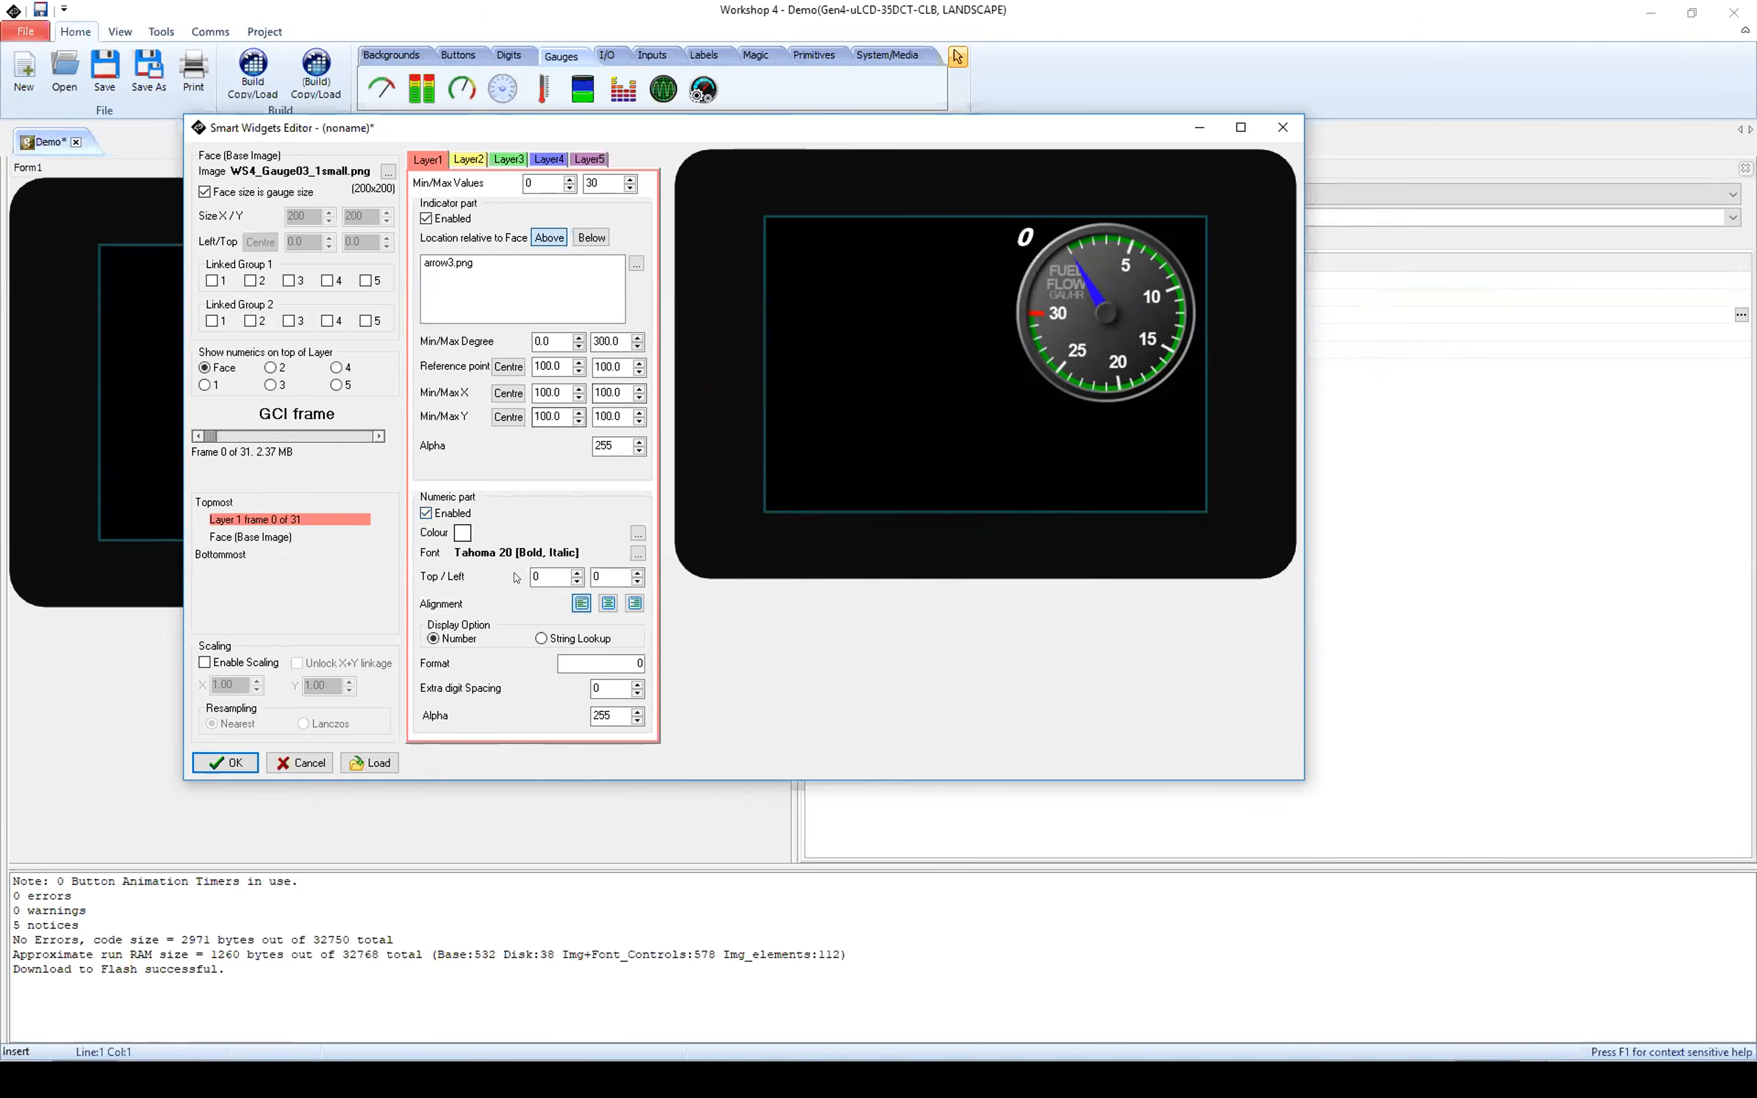
{"action": "left_click", "coordinate": [576, 574]}
{"action": "left_click_drag", "start_coordinate": [577, 577], "coordinate": [636, 582]}
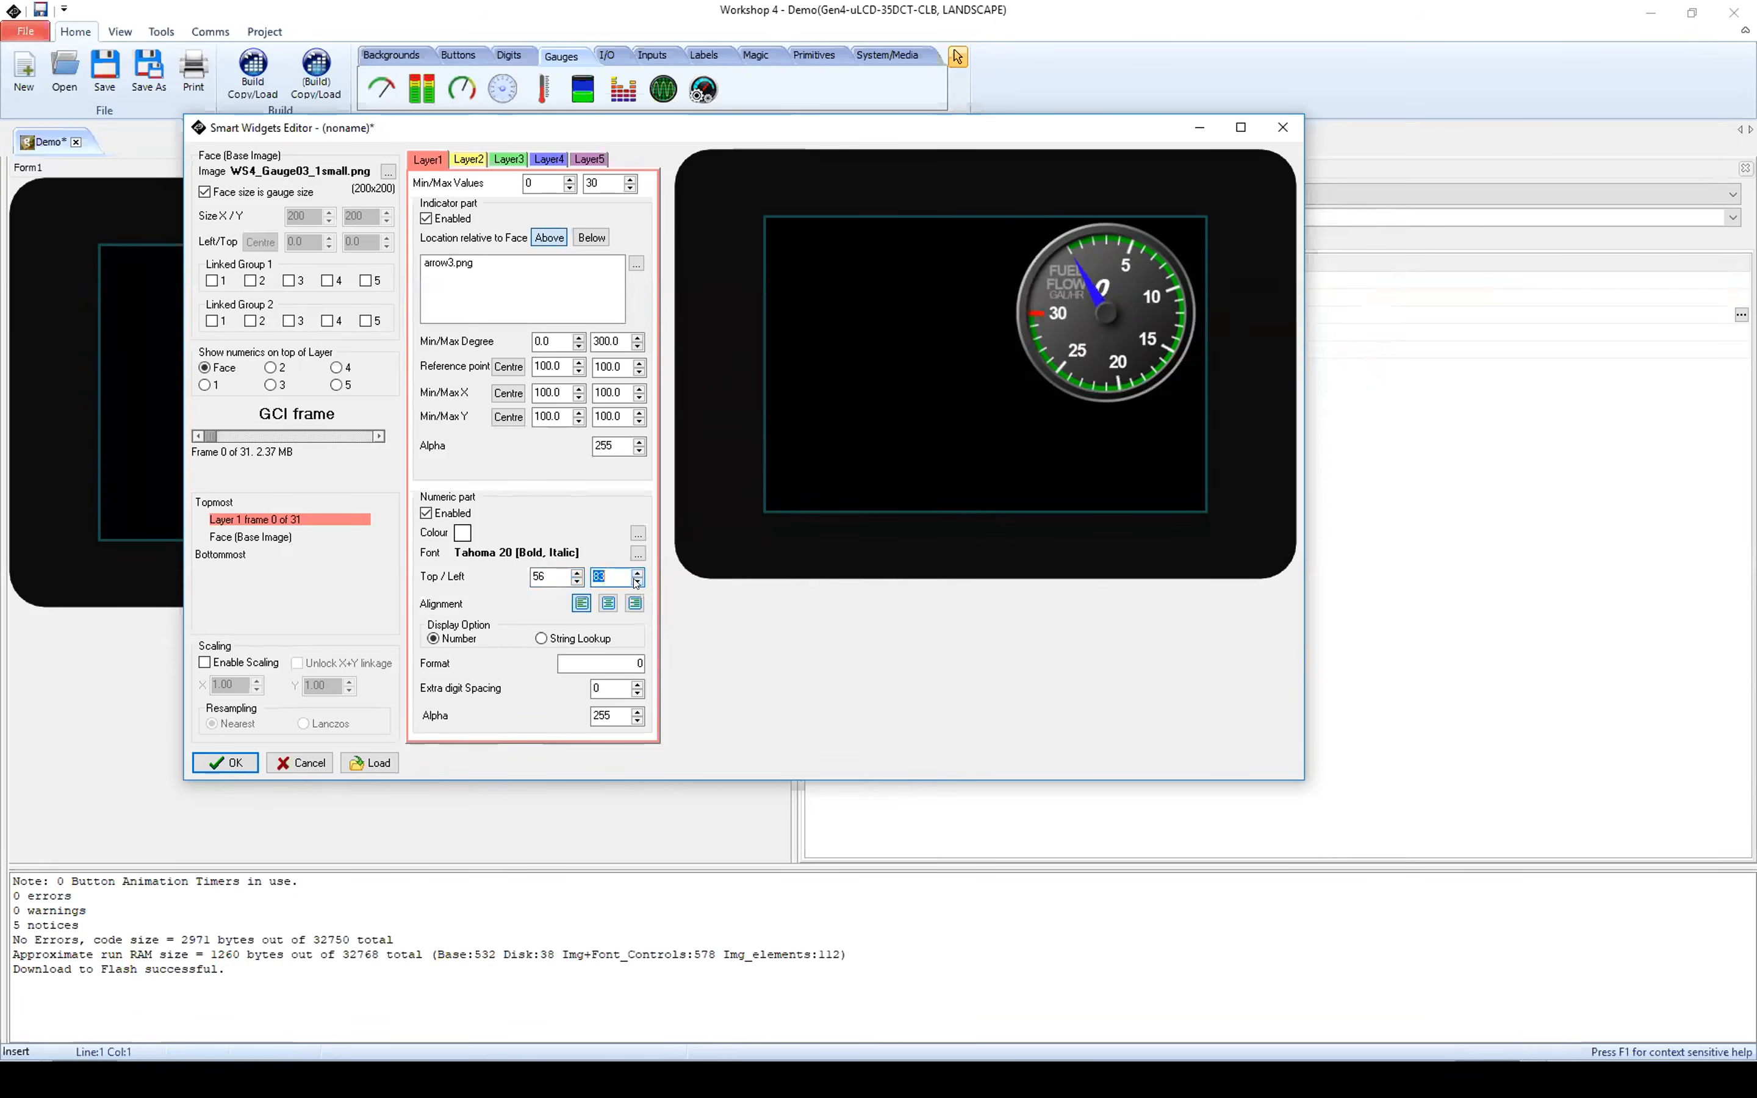
{"action": "left_click", "coordinate": [638, 574]}
{"action": "left_click", "coordinate": [629, 656]}
{"action": "type", "text": "0"}
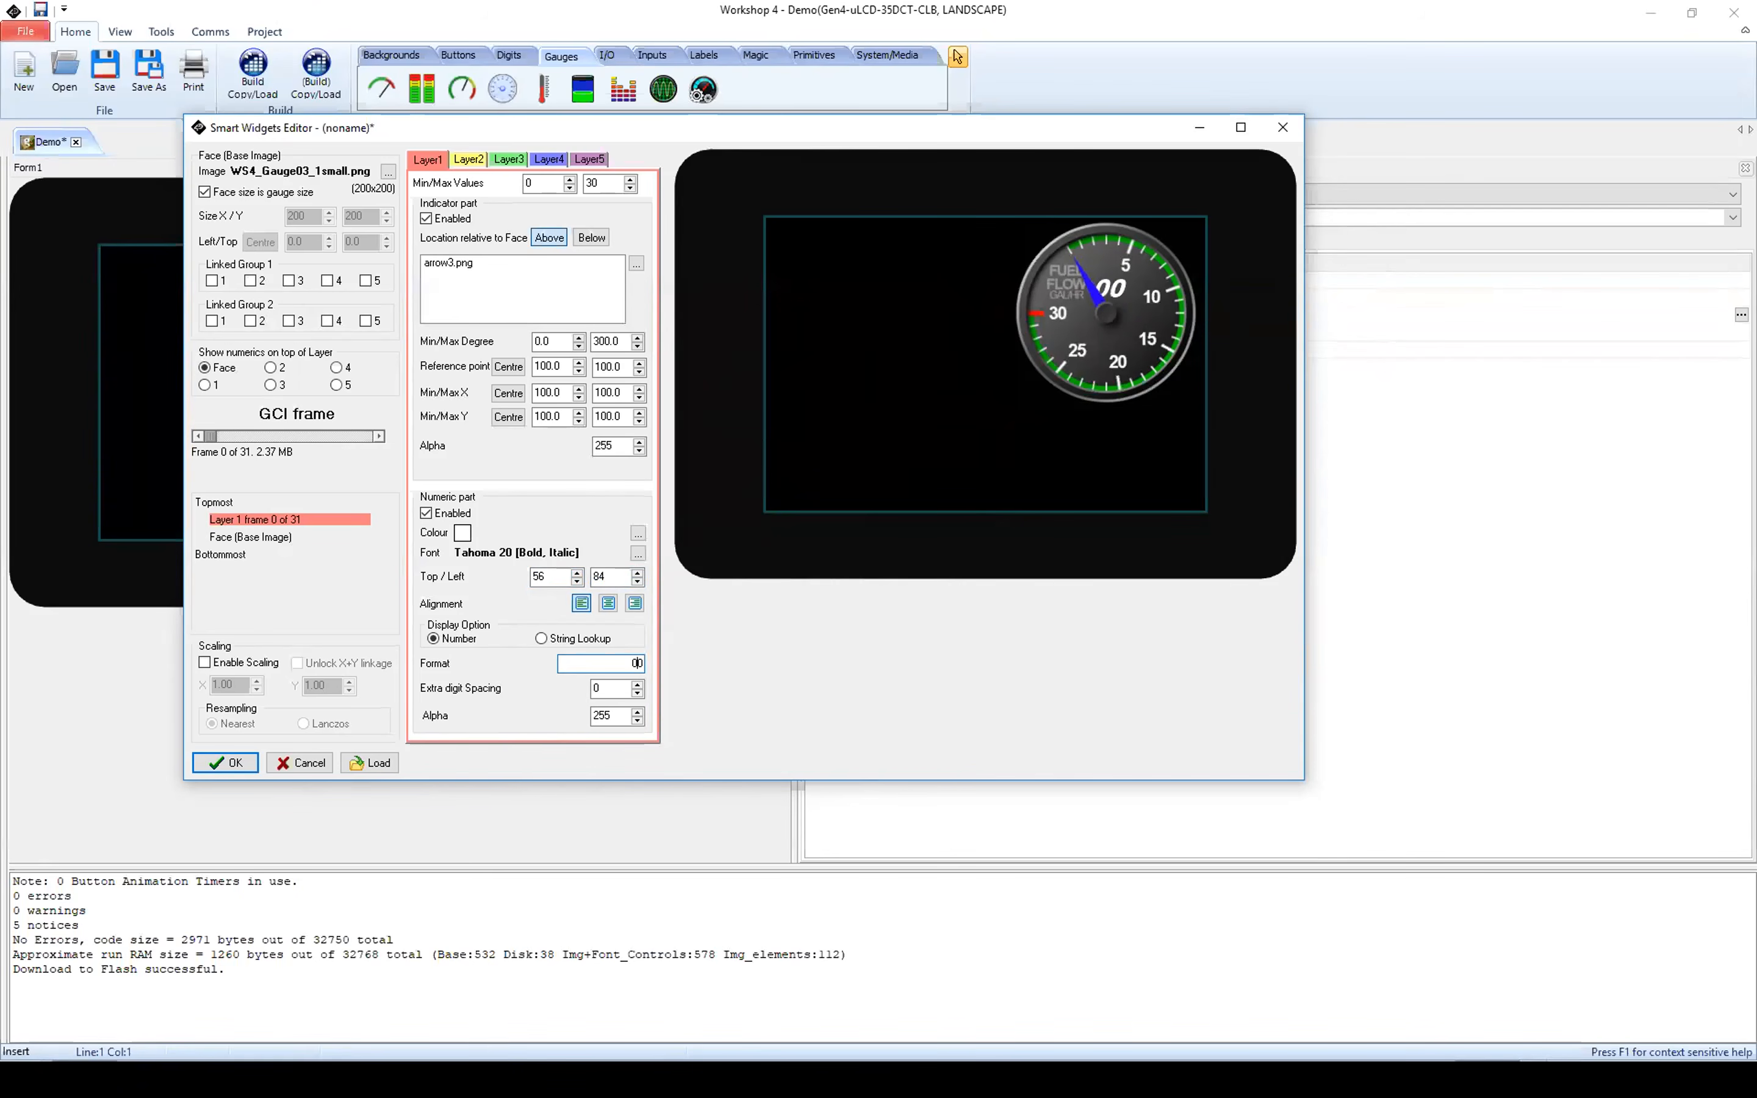
Step: Try the text "Fuel Flow" in front of the digits in the number format, then remove it
{"action": "key", "text": "Left"}
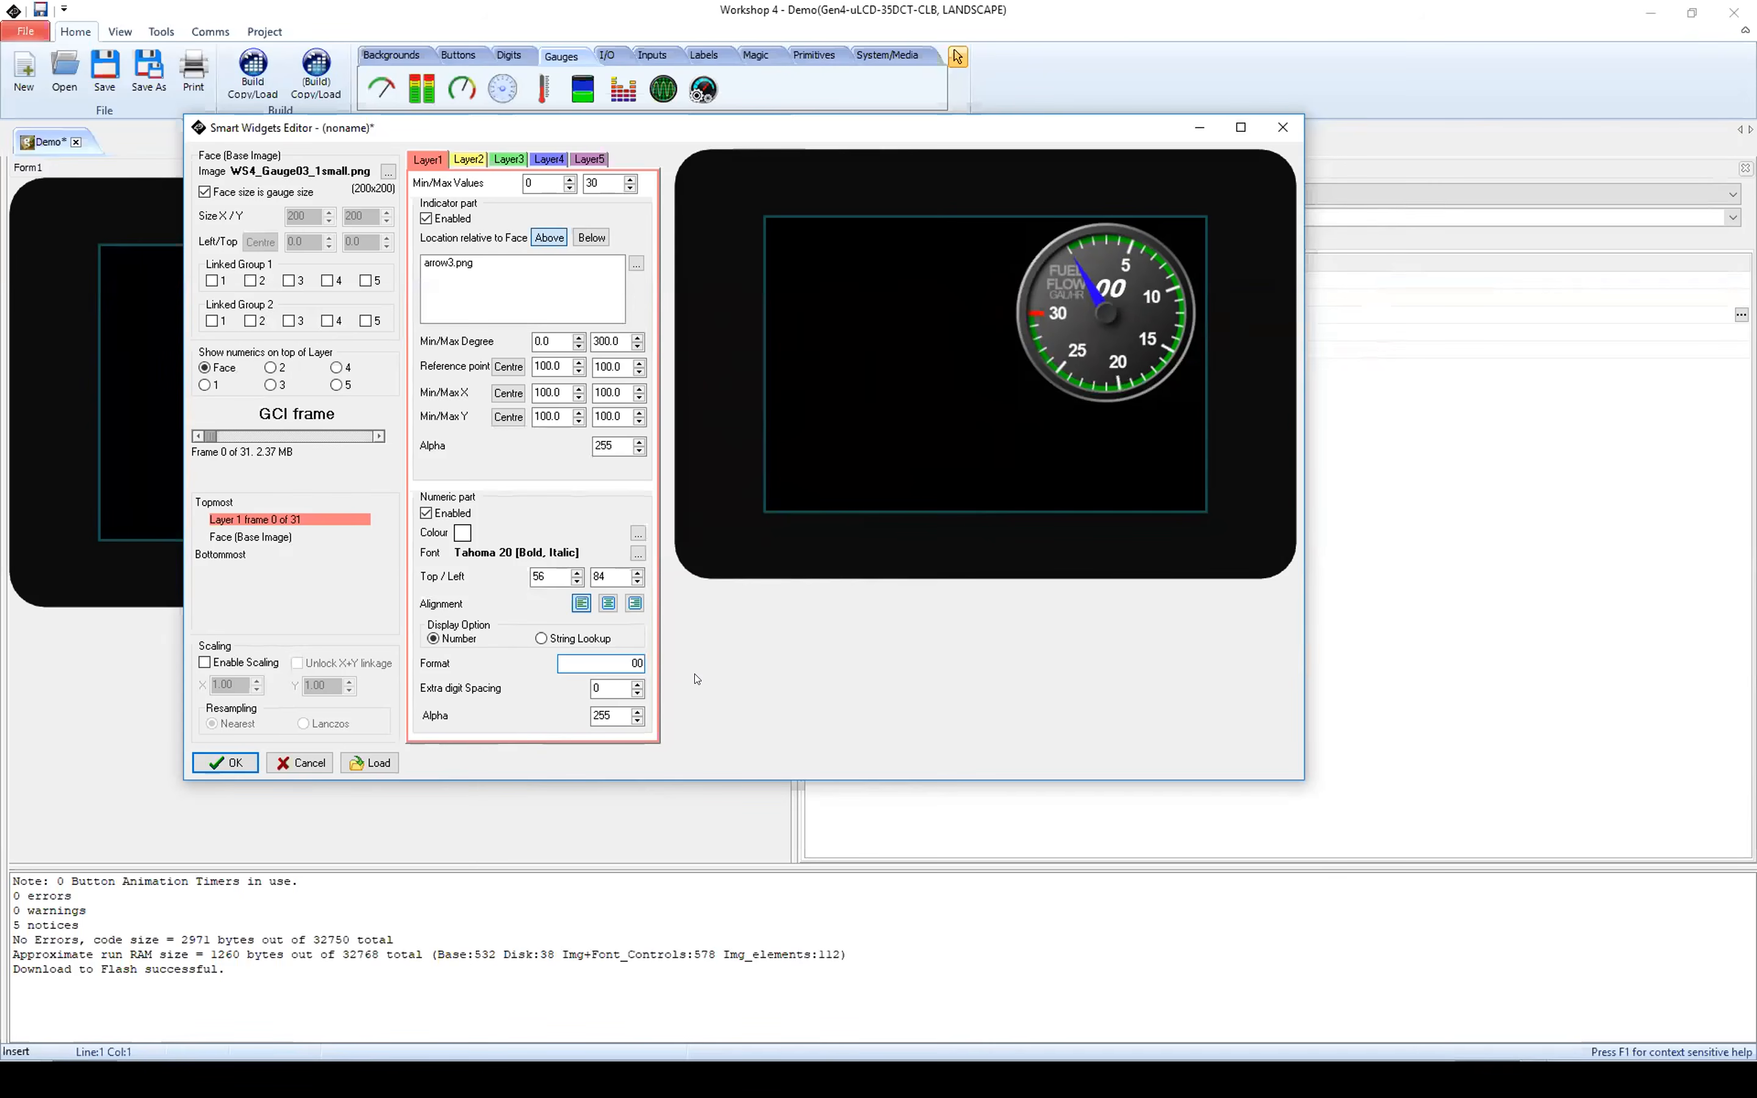
{"action": "type", "text": "Fuel Flow"}
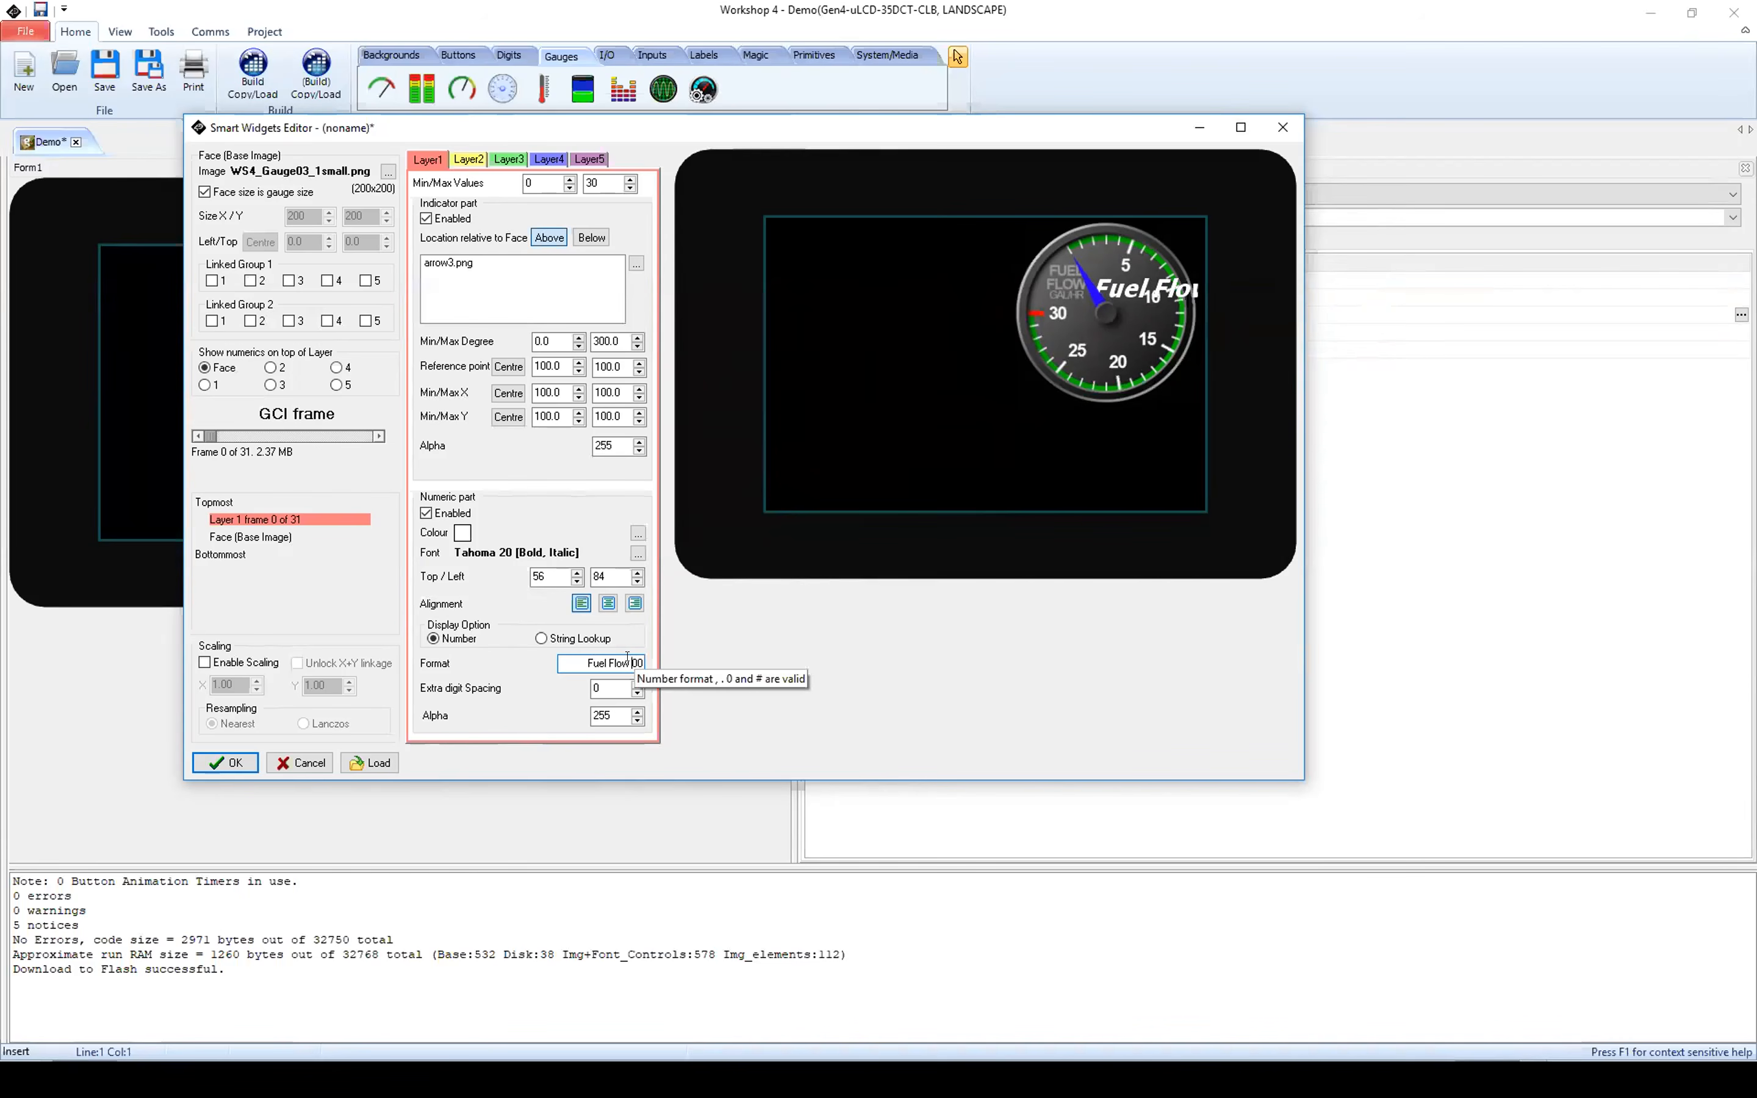
{"action": "left_click_drag", "start_coordinate": [626, 656], "coordinate": [557, 661]}
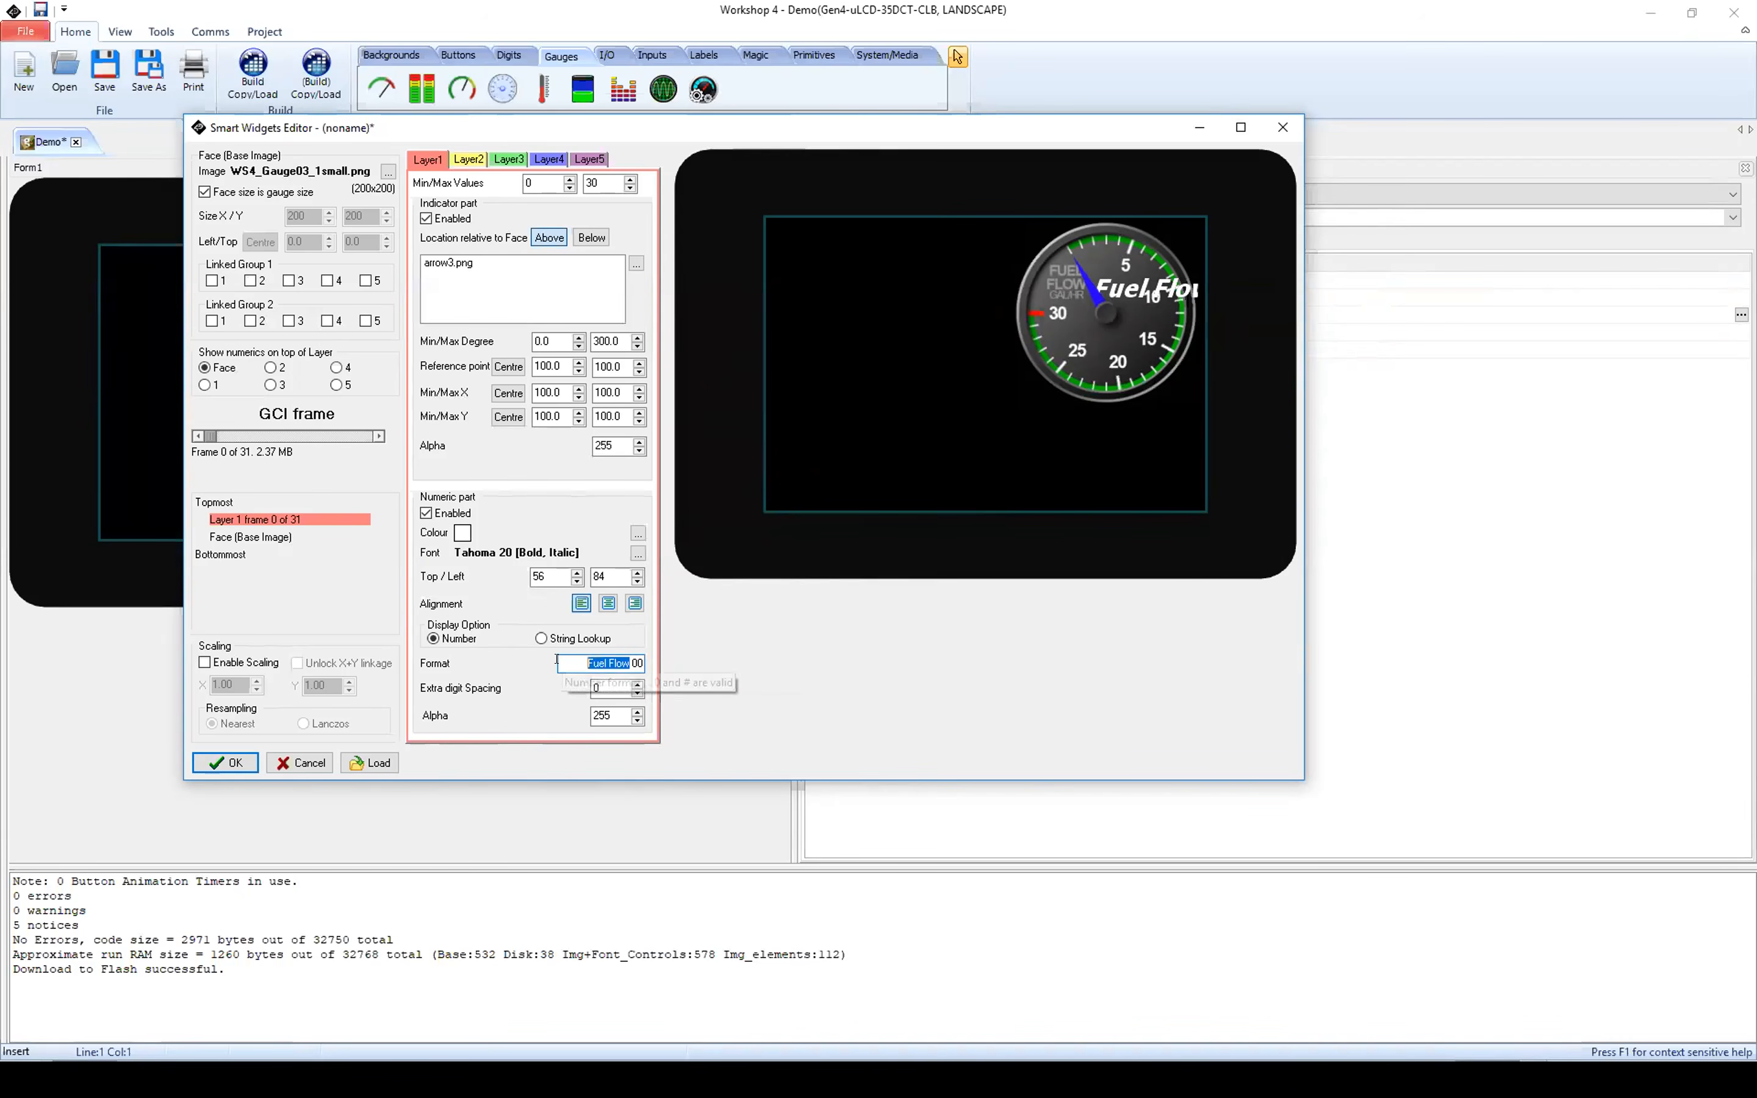
{"action": "key", "text": "BackSpace"}
{"action": "key", "text": "BackSpace"}
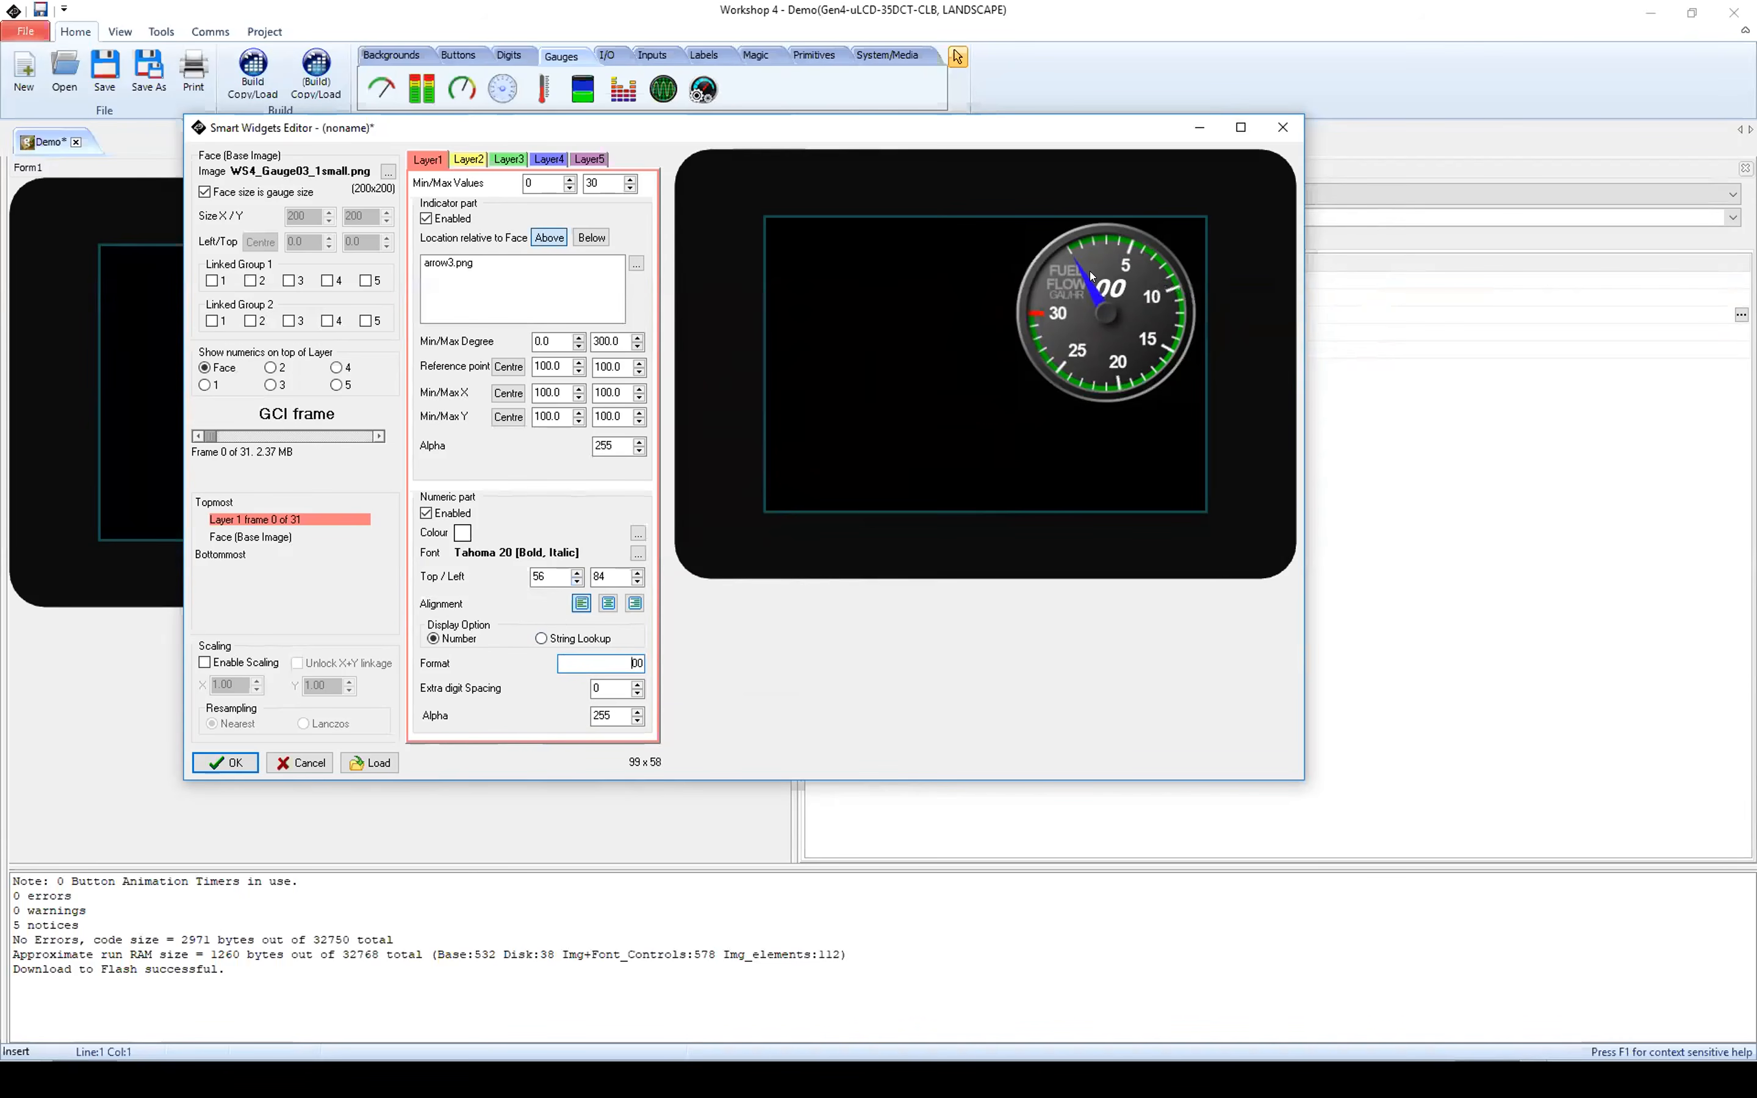
Step: Change the colour of Layer1's digits to light grey
{"action": "left_click", "coordinate": [639, 534]}
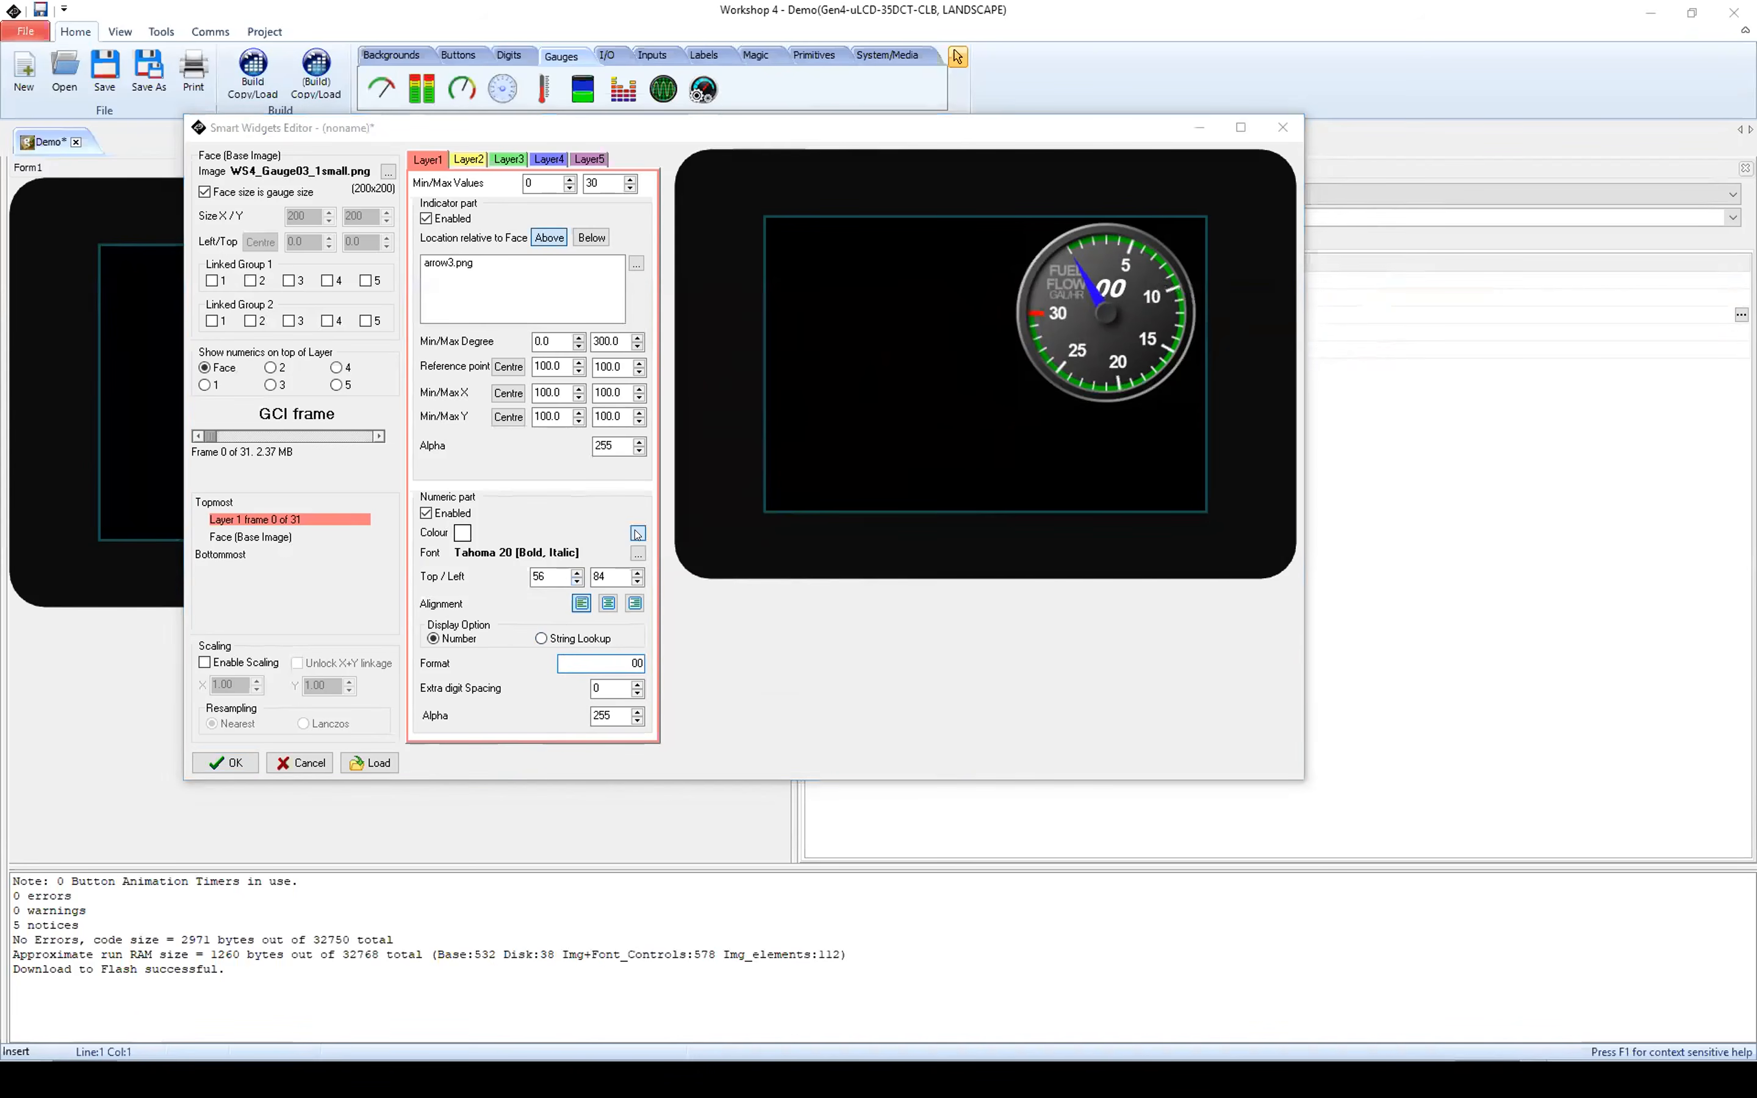
{"action": "left_click", "coordinate": [913, 422]}
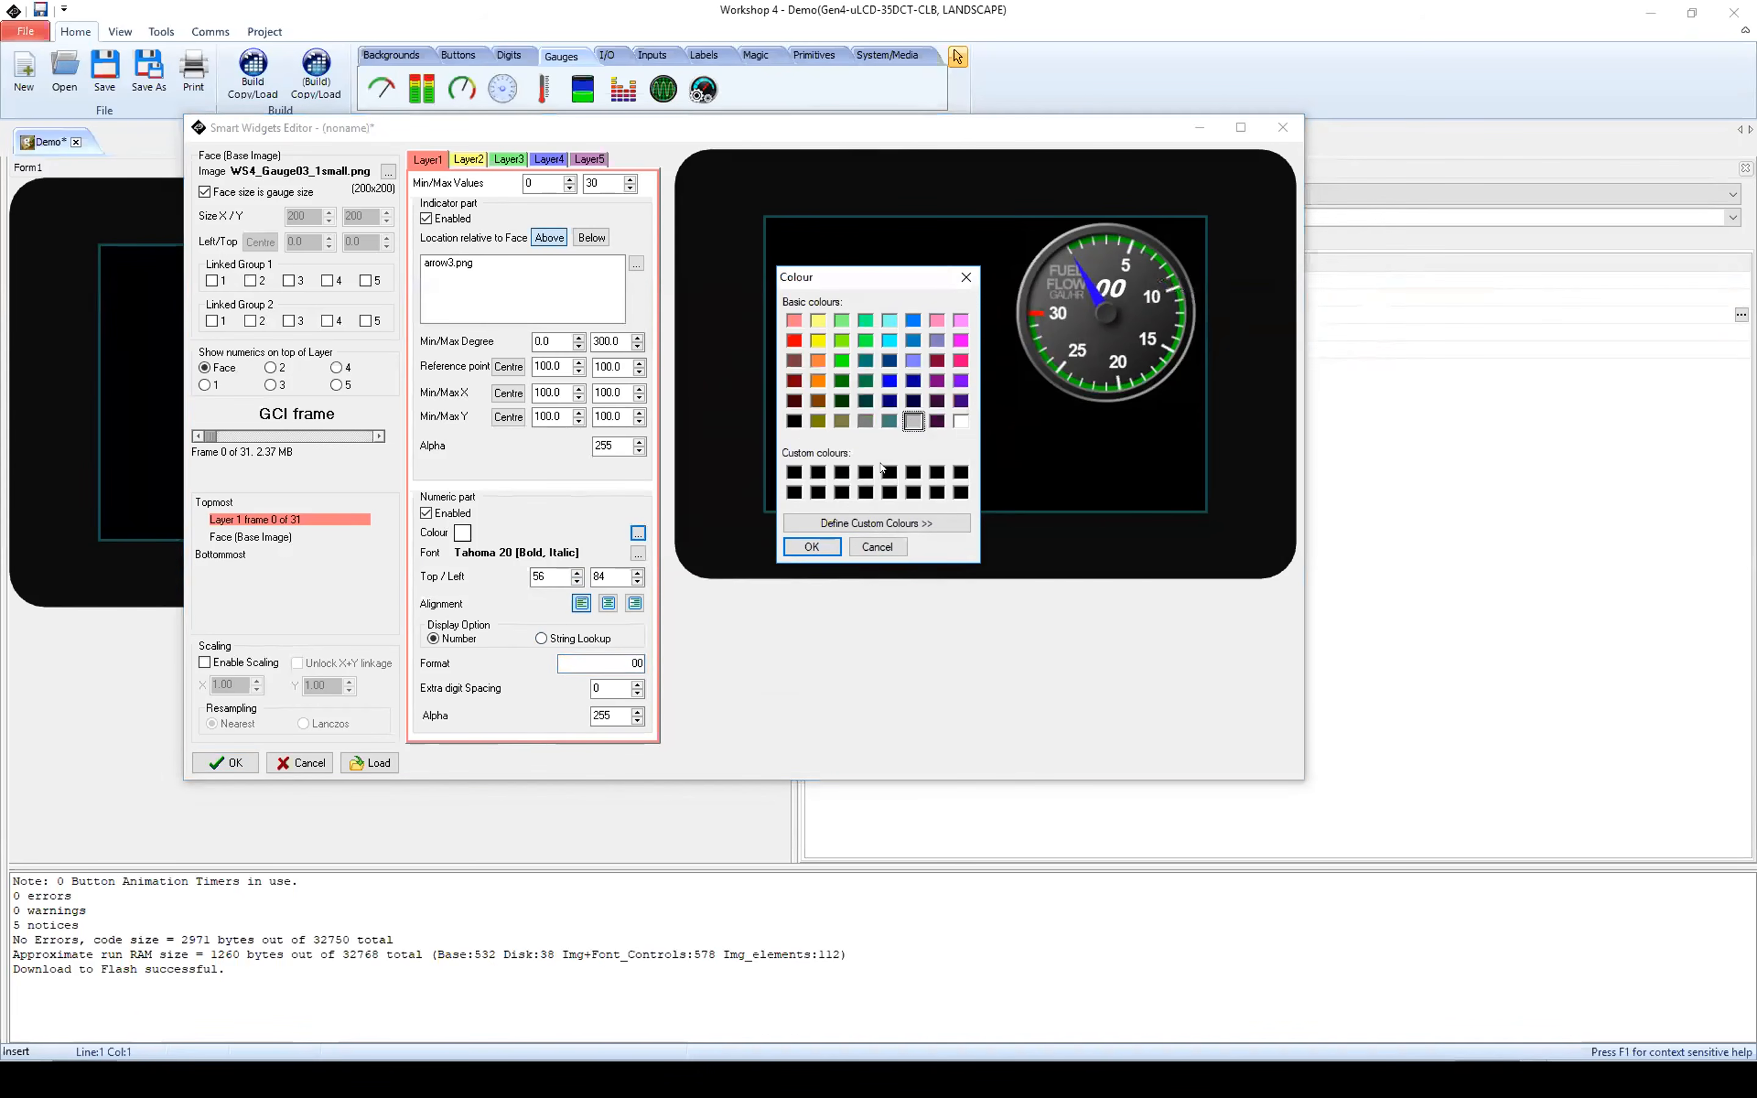
{"action": "left_click", "coordinate": [813, 546]}
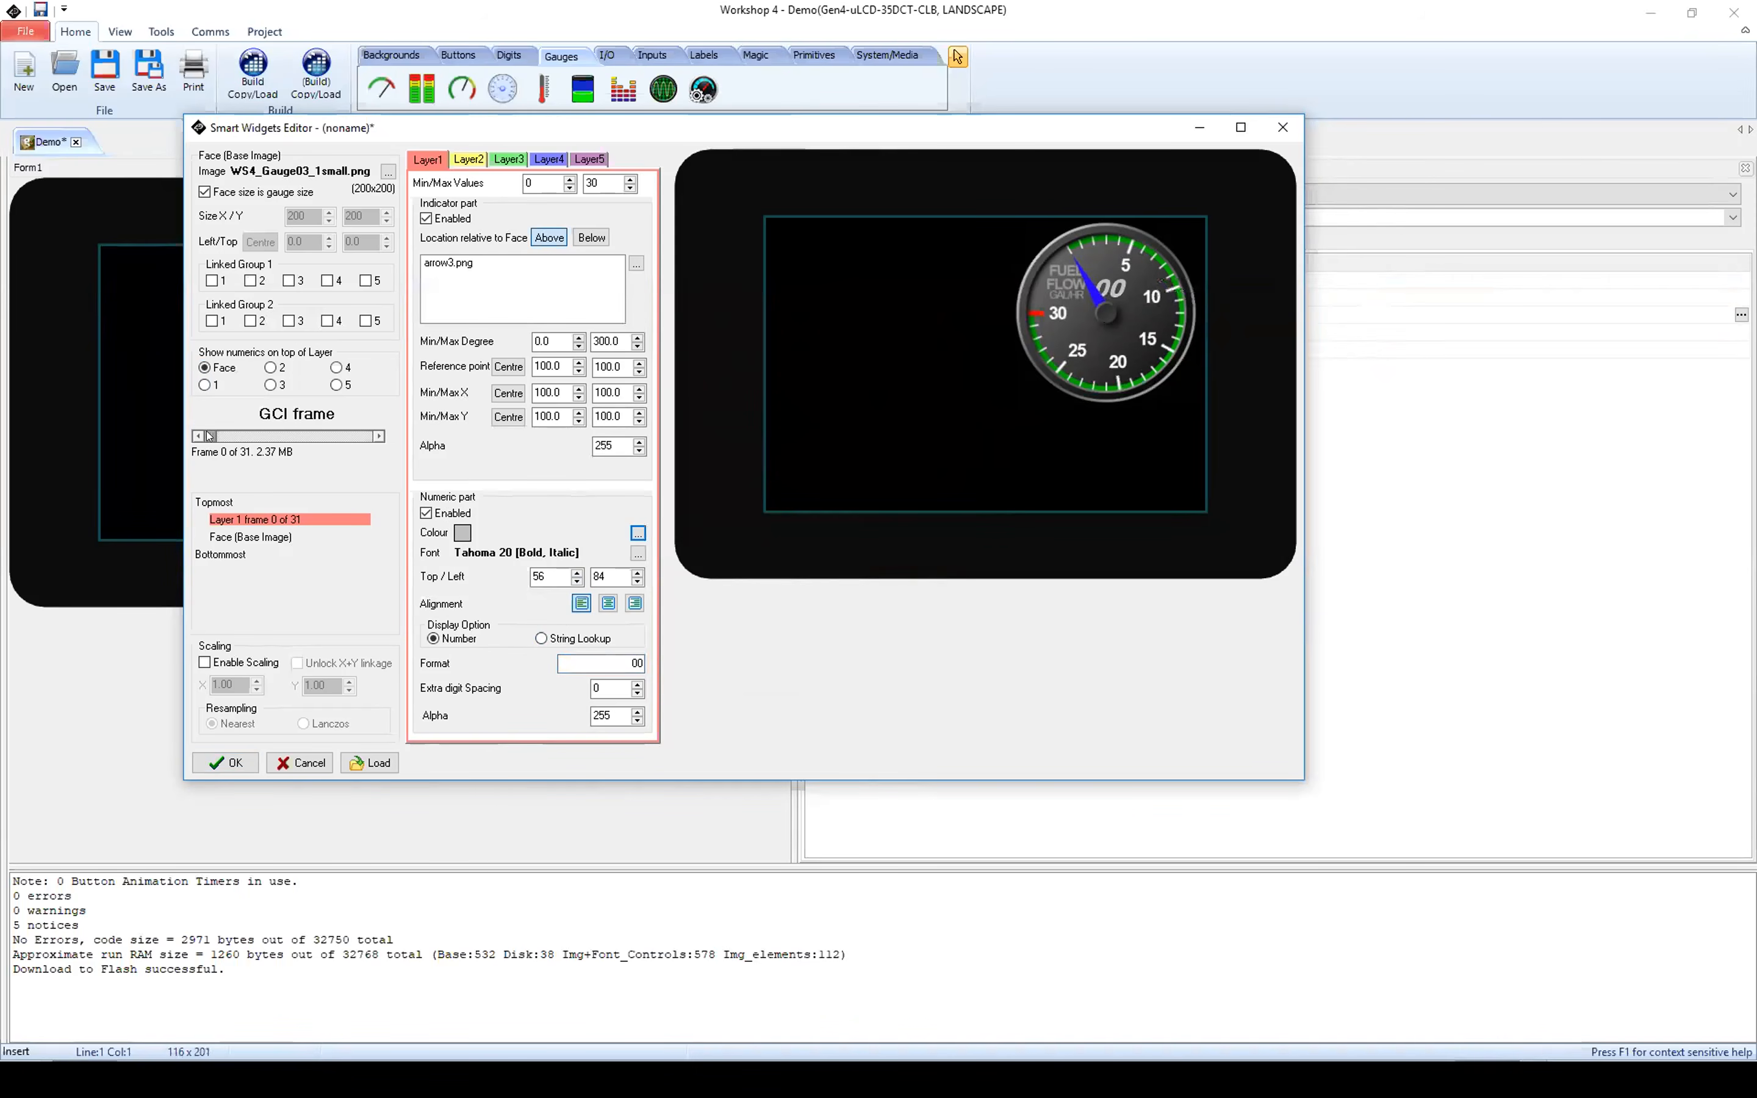
Step: Accept the Smart Gauge configuration and move the gauge on Form1 to about left 268, top 4
{"action": "mouse_move", "coordinate": [210, 436]}
{"action": "left_mouse_down"}
{"action": "mouse_move", "coordinate": [401, 437]}
{"action": "mouse_move", "coordinate": [209, 433]}
{"action": "left_mouse_up"}
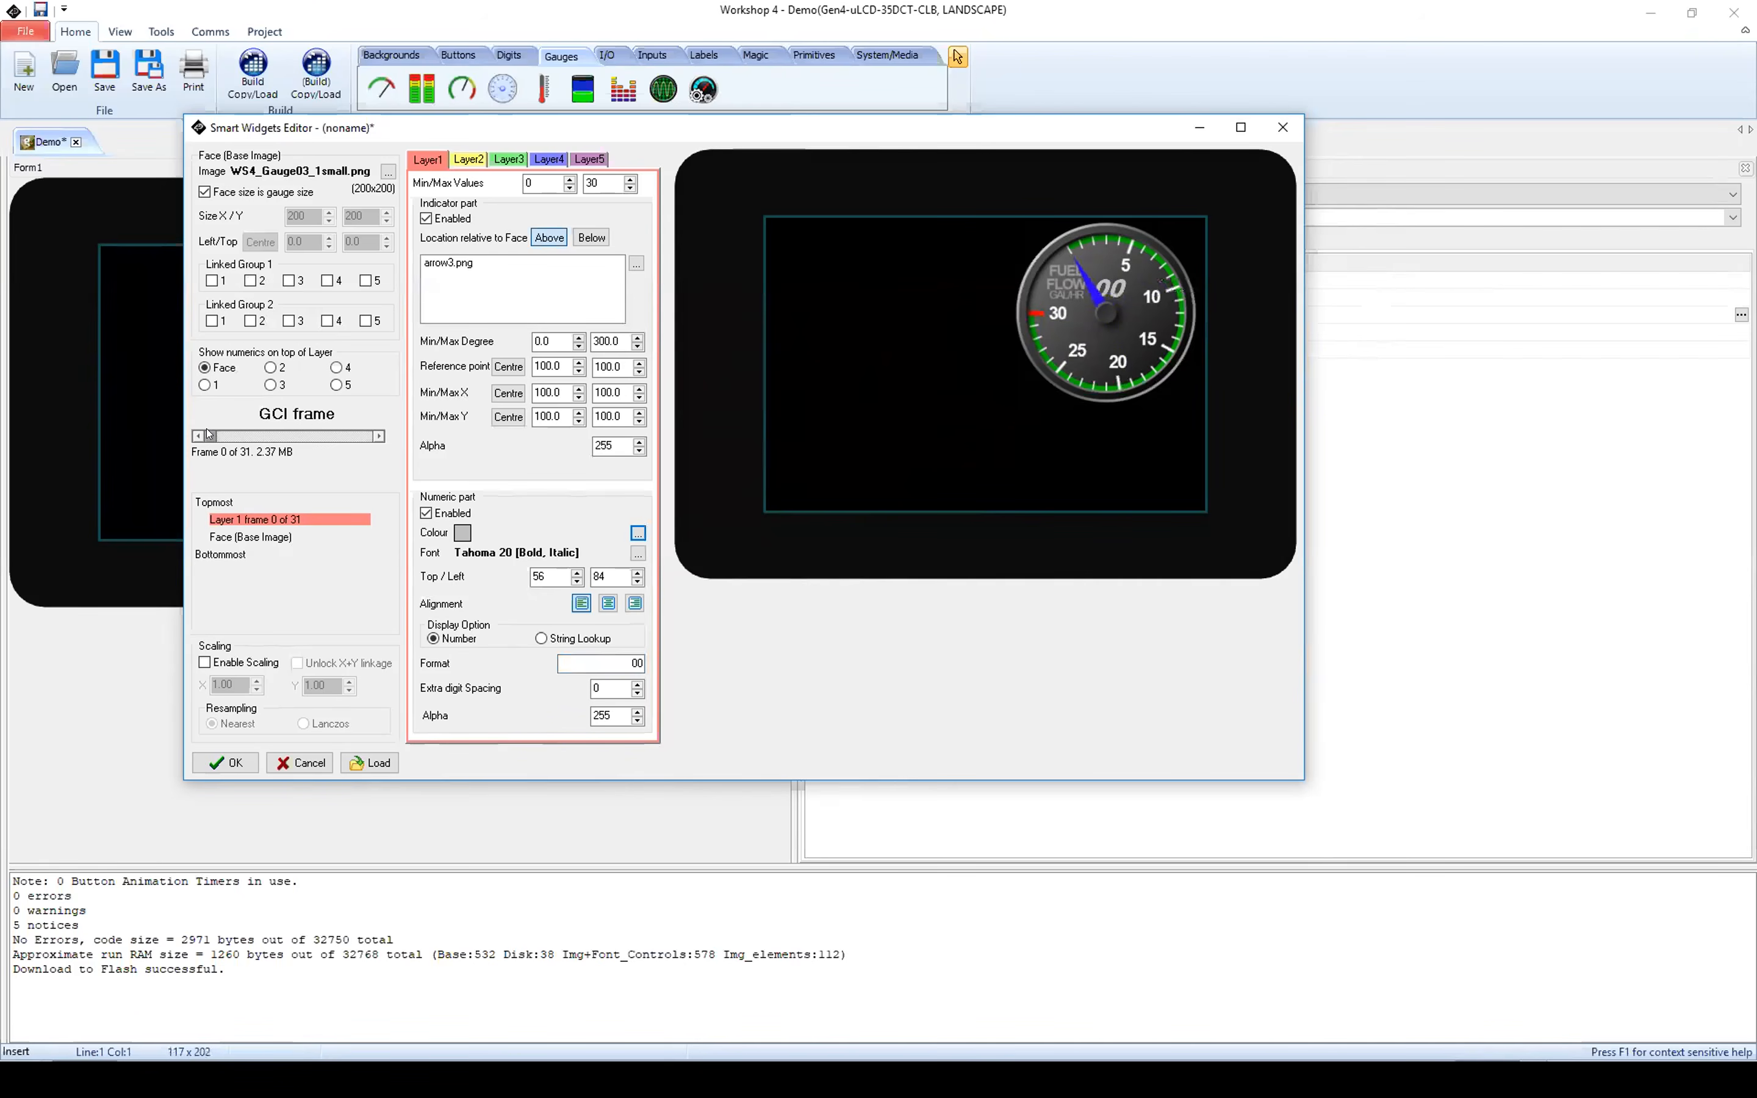
{"action": "left_click", "coordinate": [233, 760]}
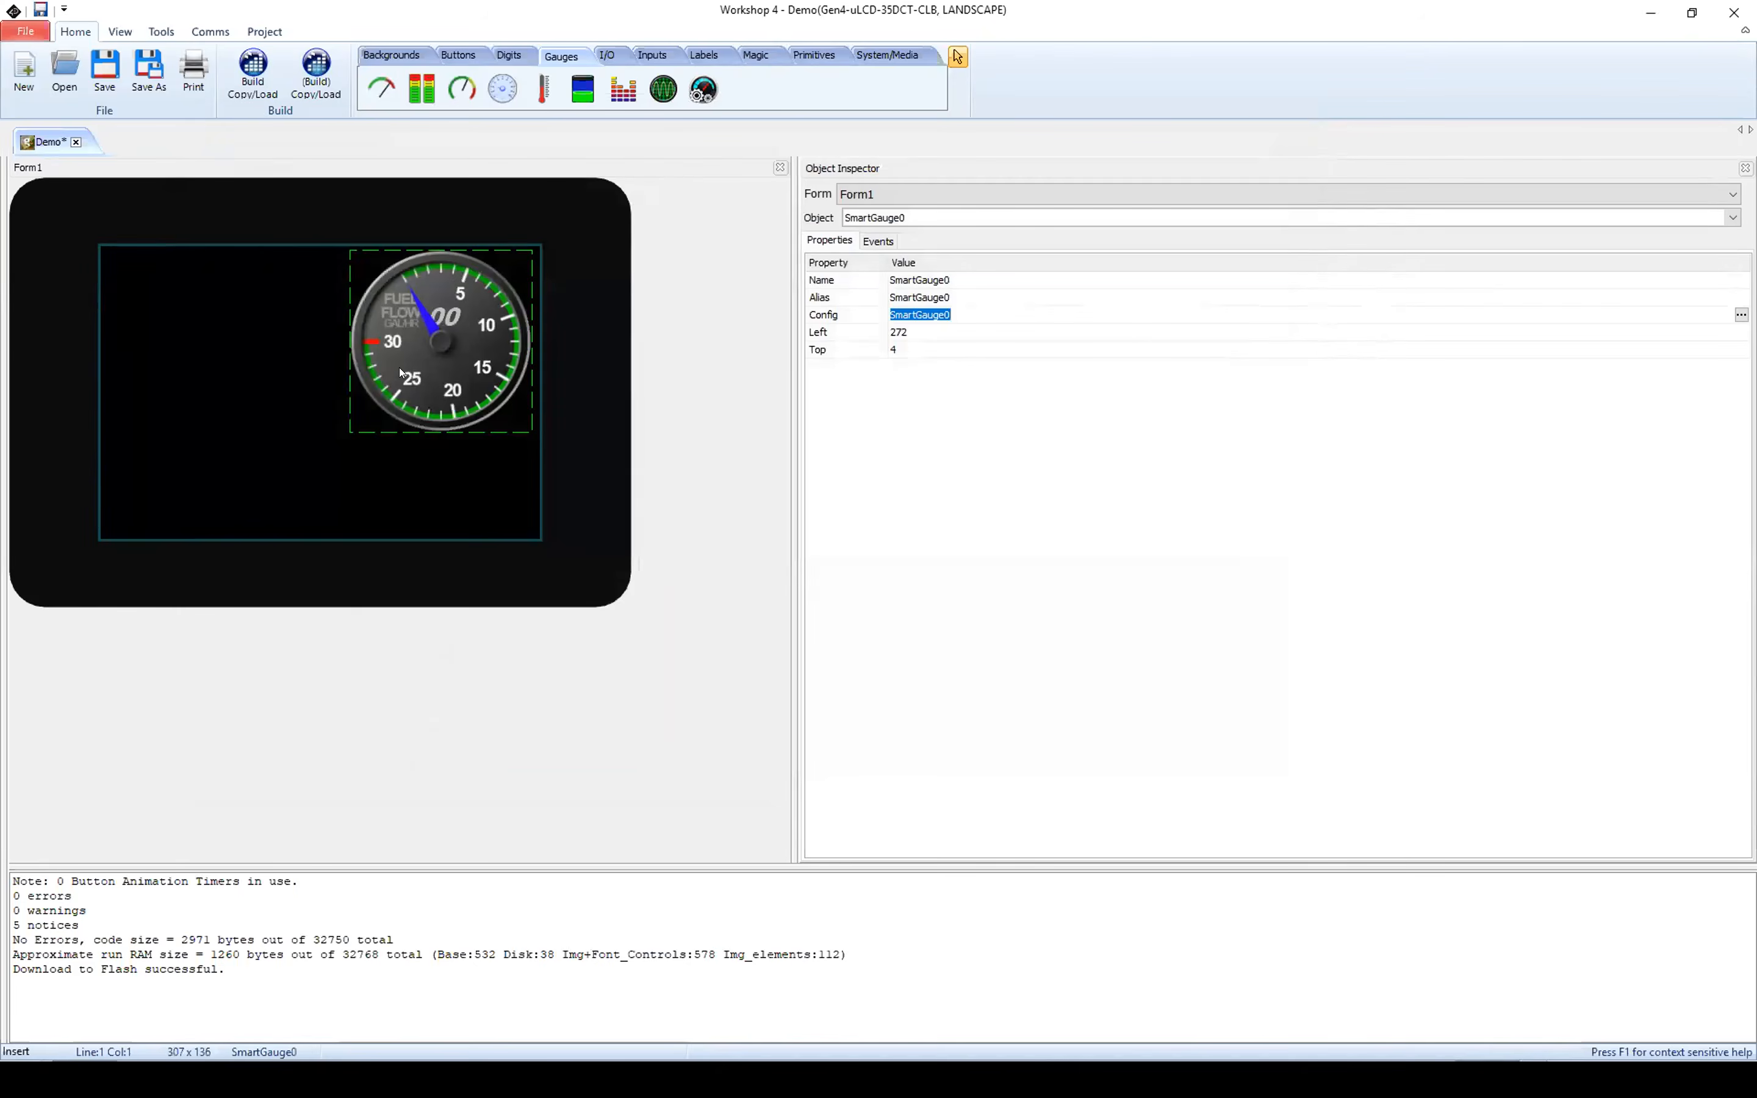
{"action": "left_click_drag", "start_coordinate": [439, 336], "coordinate": [397, 428]}
Step: Switch between Form0 and Form1 to compare their layouts, ending on Form1
{"action": "left_click", "coordinate": [985, 203]}
{"action": "left_click", "coordinate": [985, 213]}
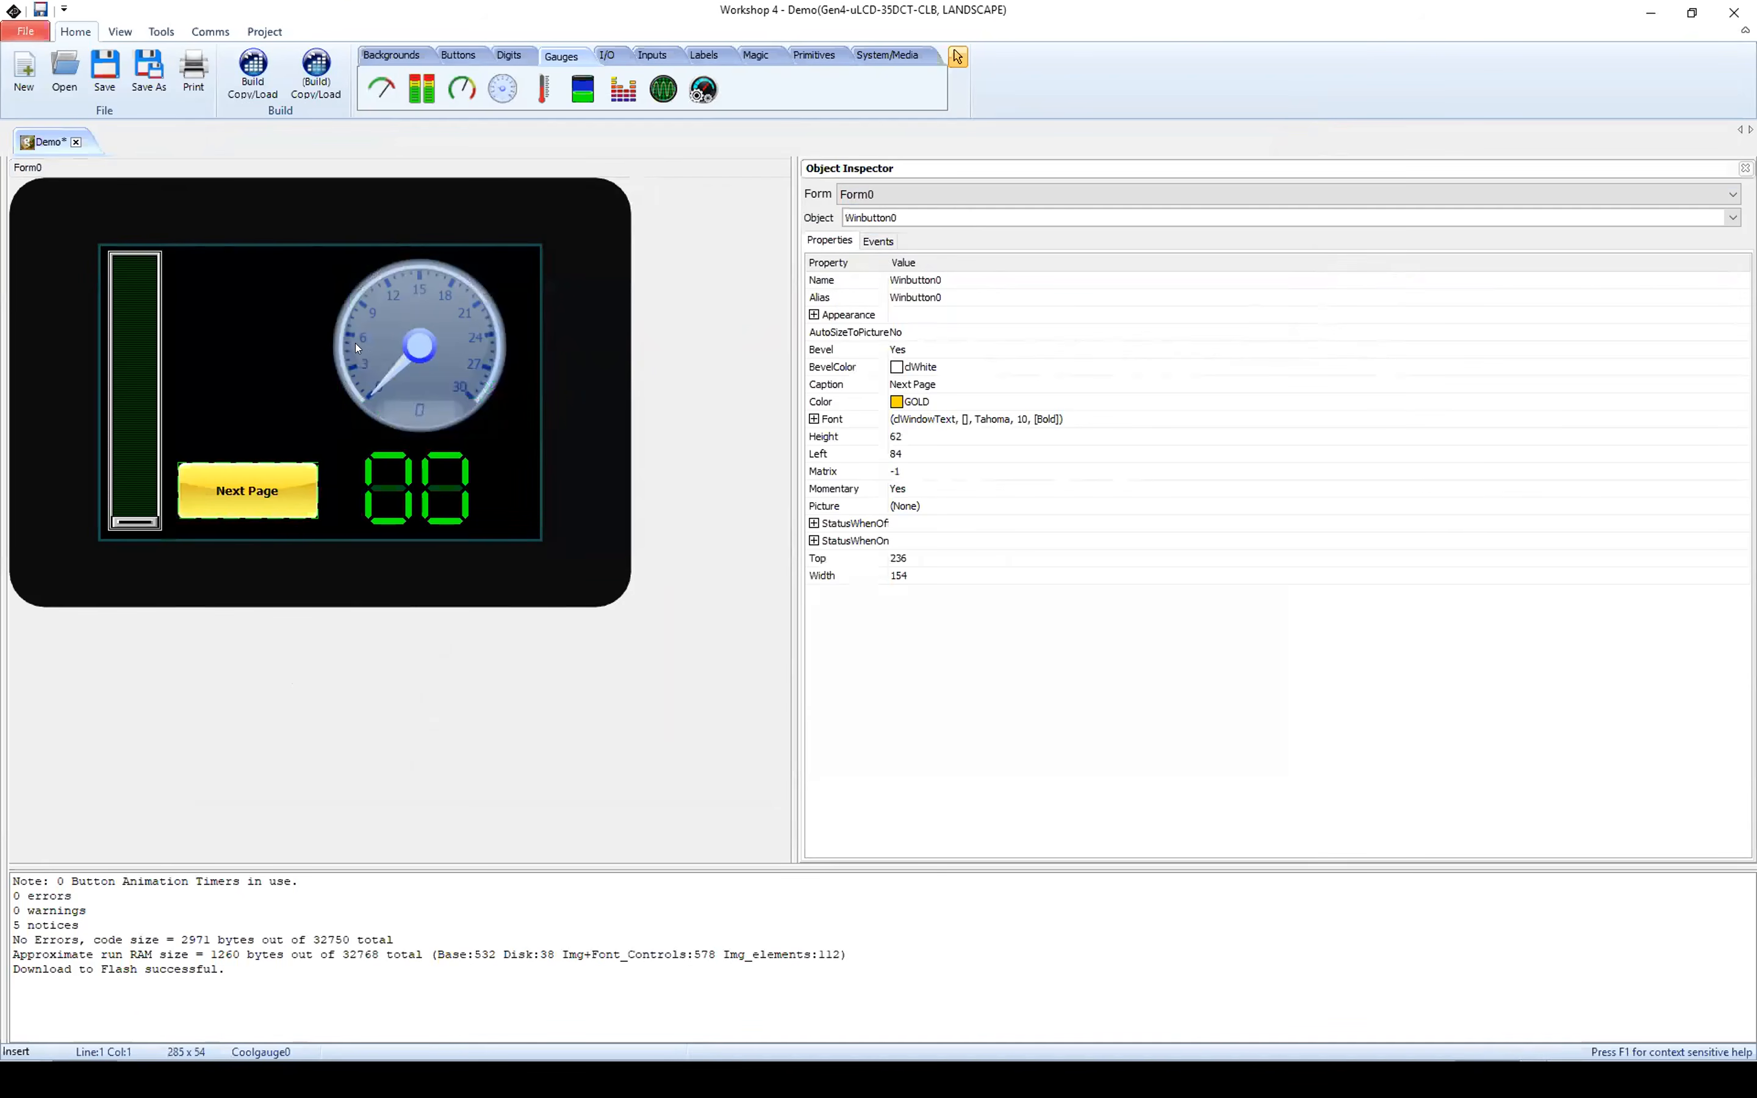
{"action": "left_click", "coordinate": [910, 194]}
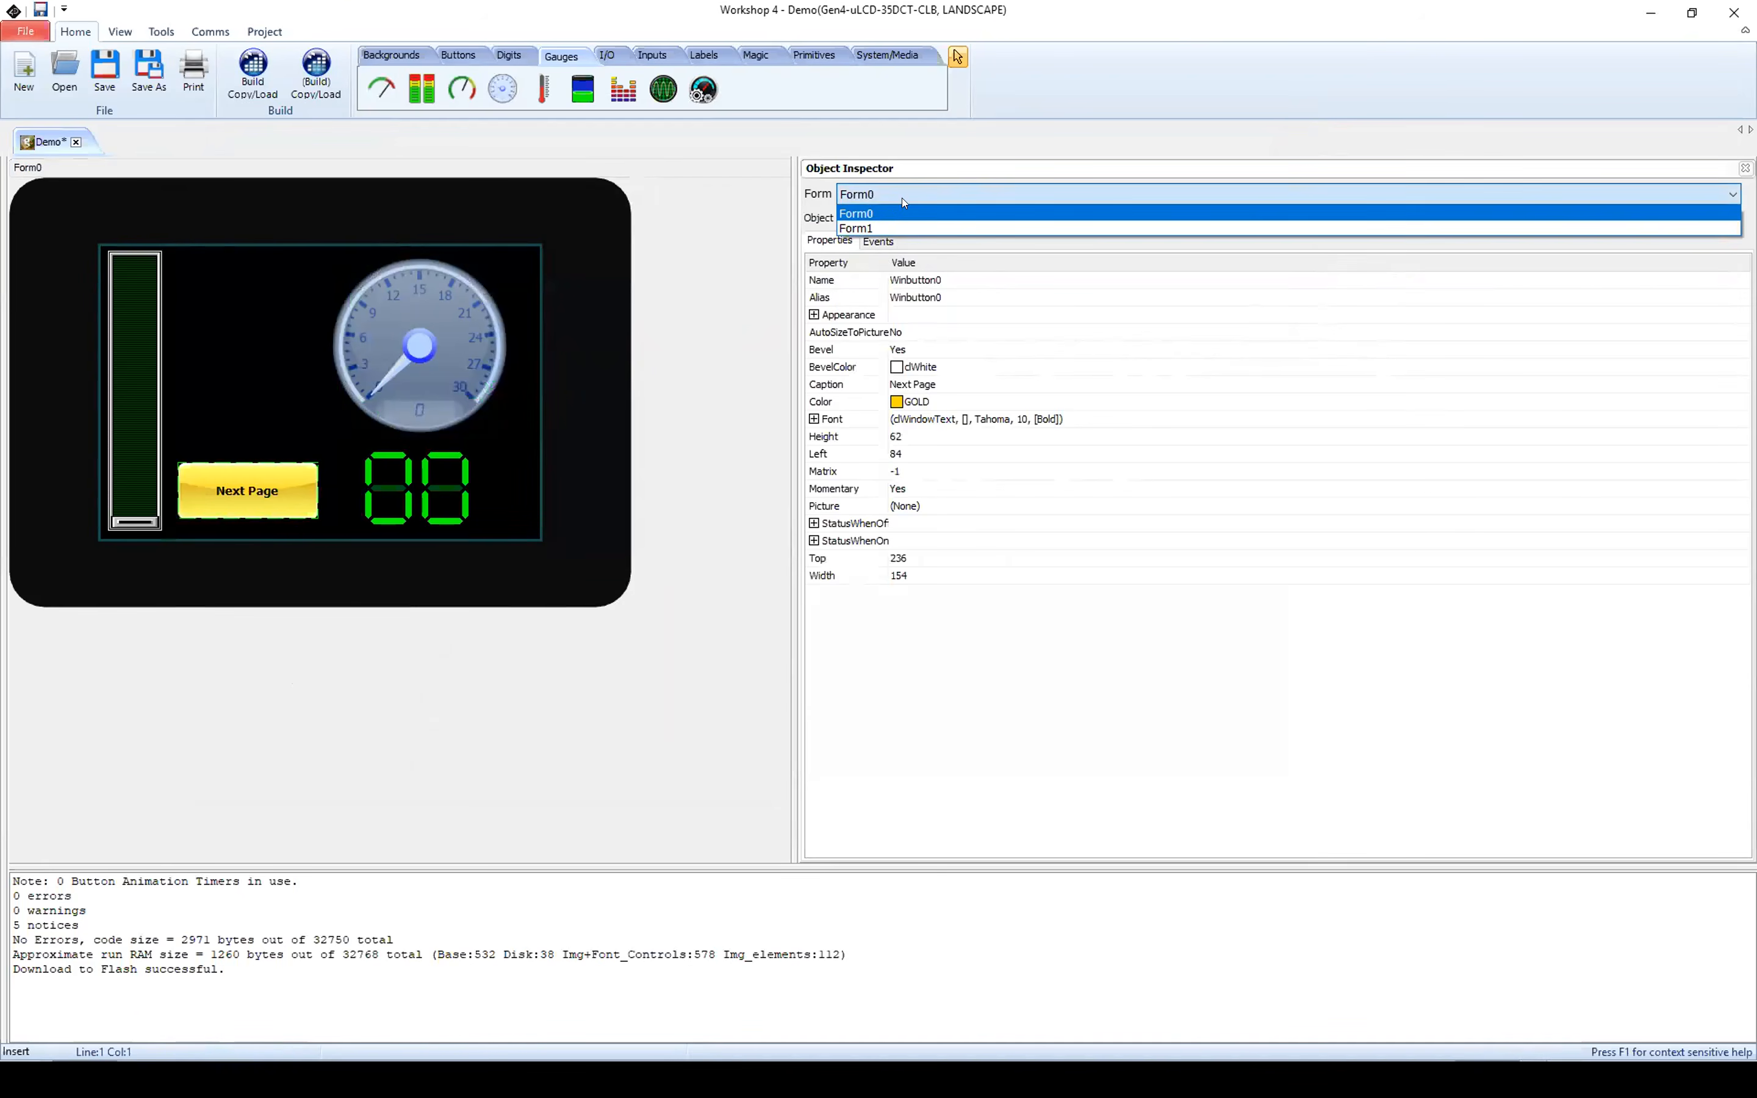
{"action": "left_click", "coordinate": [895, 229]}
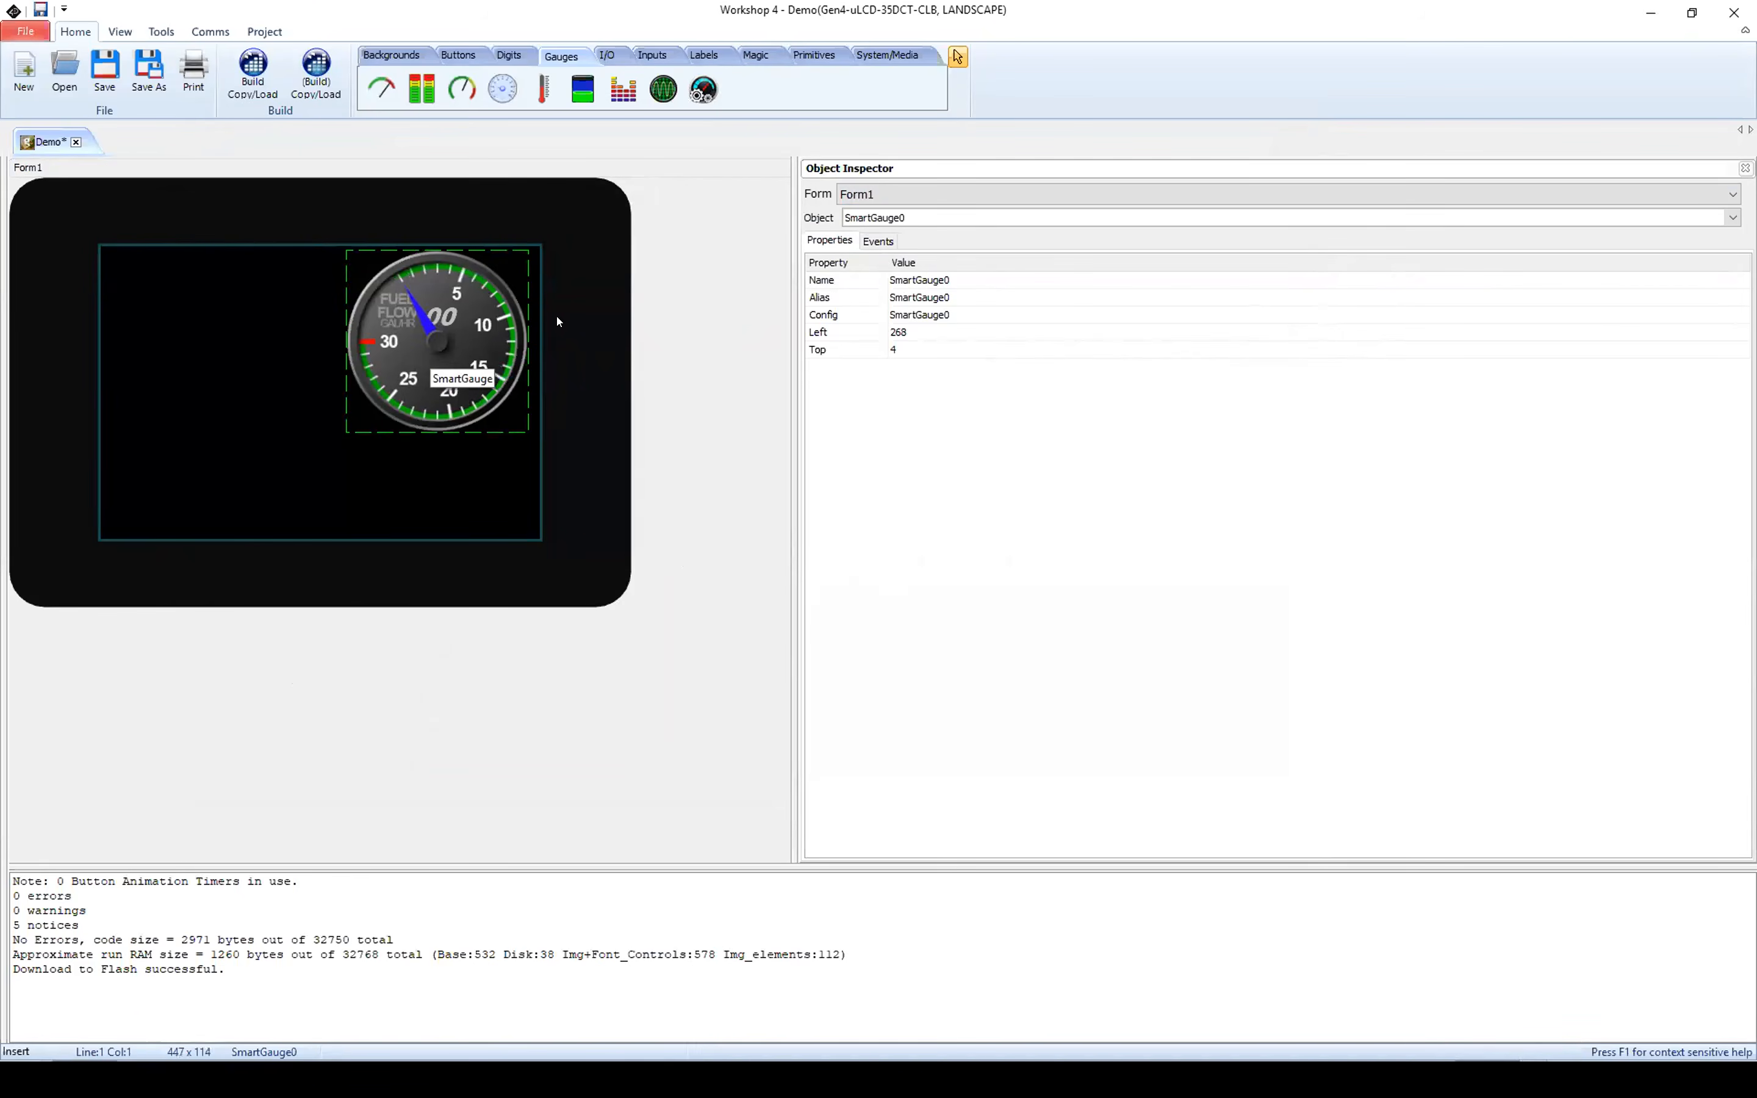
{"action": "left_click", "coordinate": [879, 194]}
{"action": "left_click", "coordinate": [881, 213]}
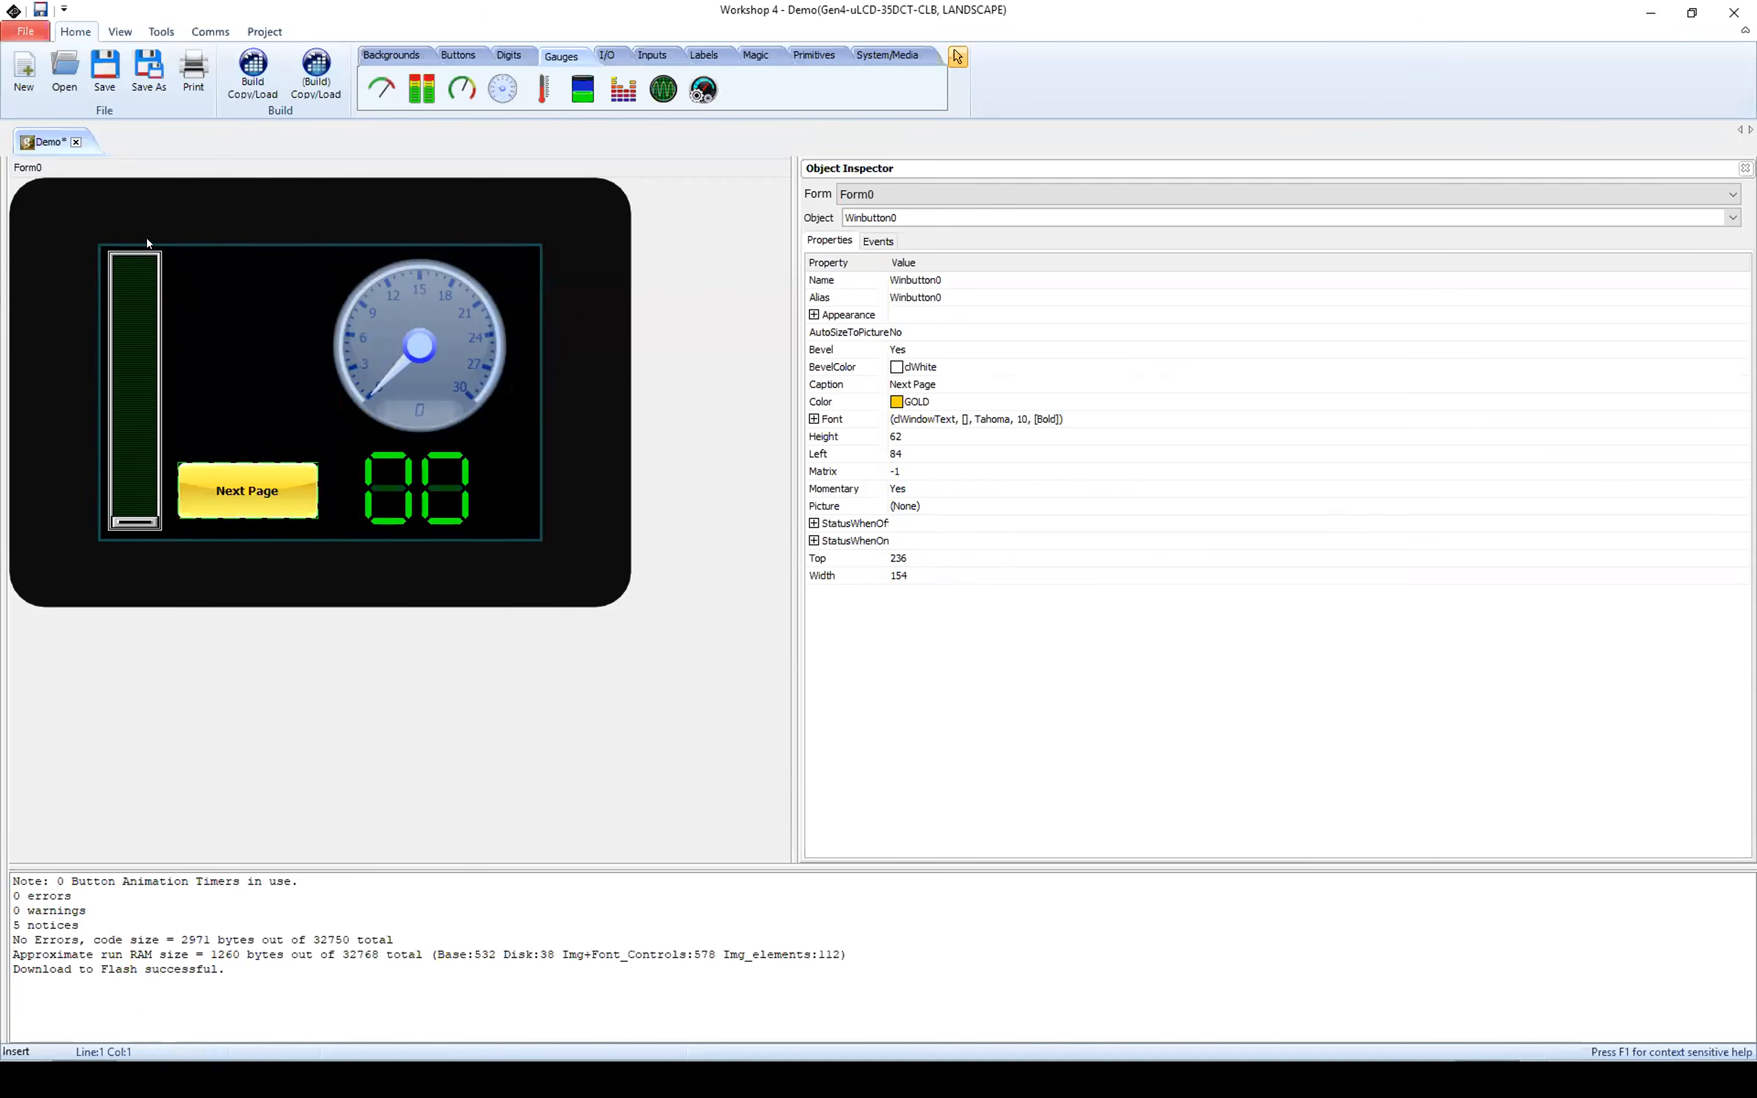
{"action": "left_click", "coordinate": [886, 190]}
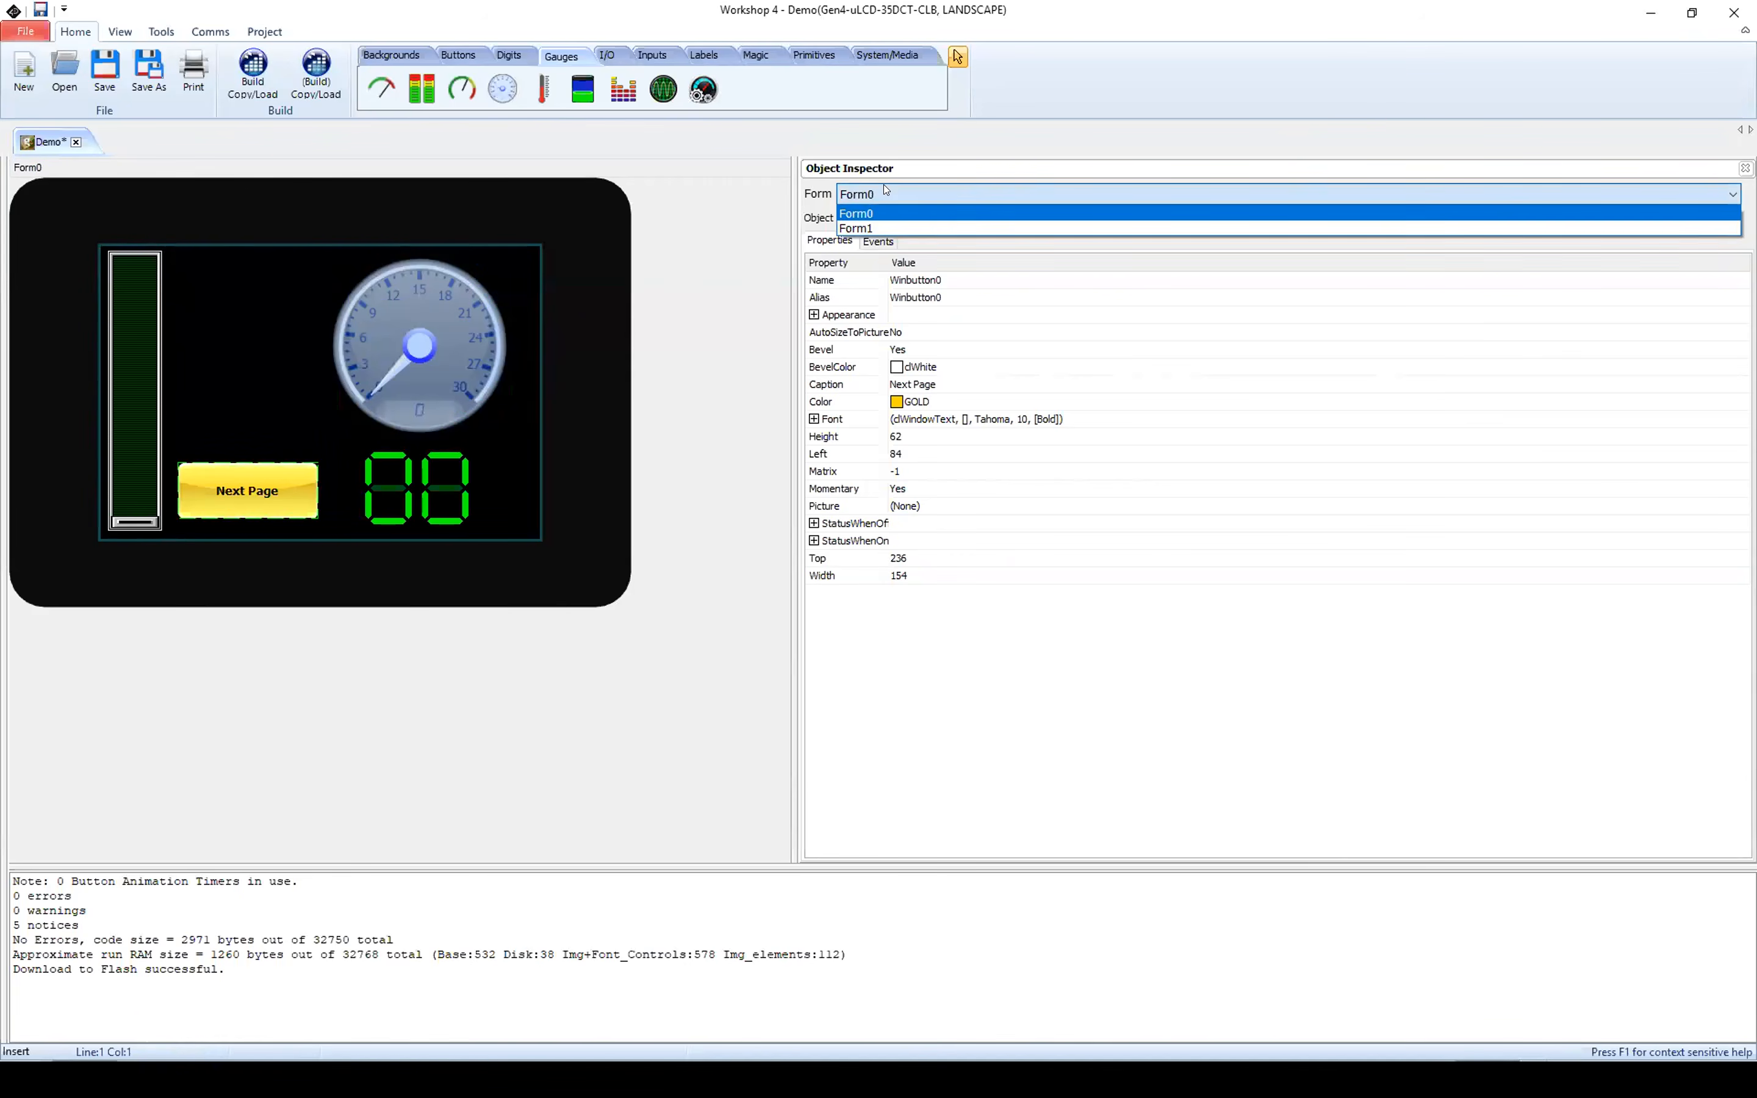
{"action": "left_click", "coordinate": [882, 227]}
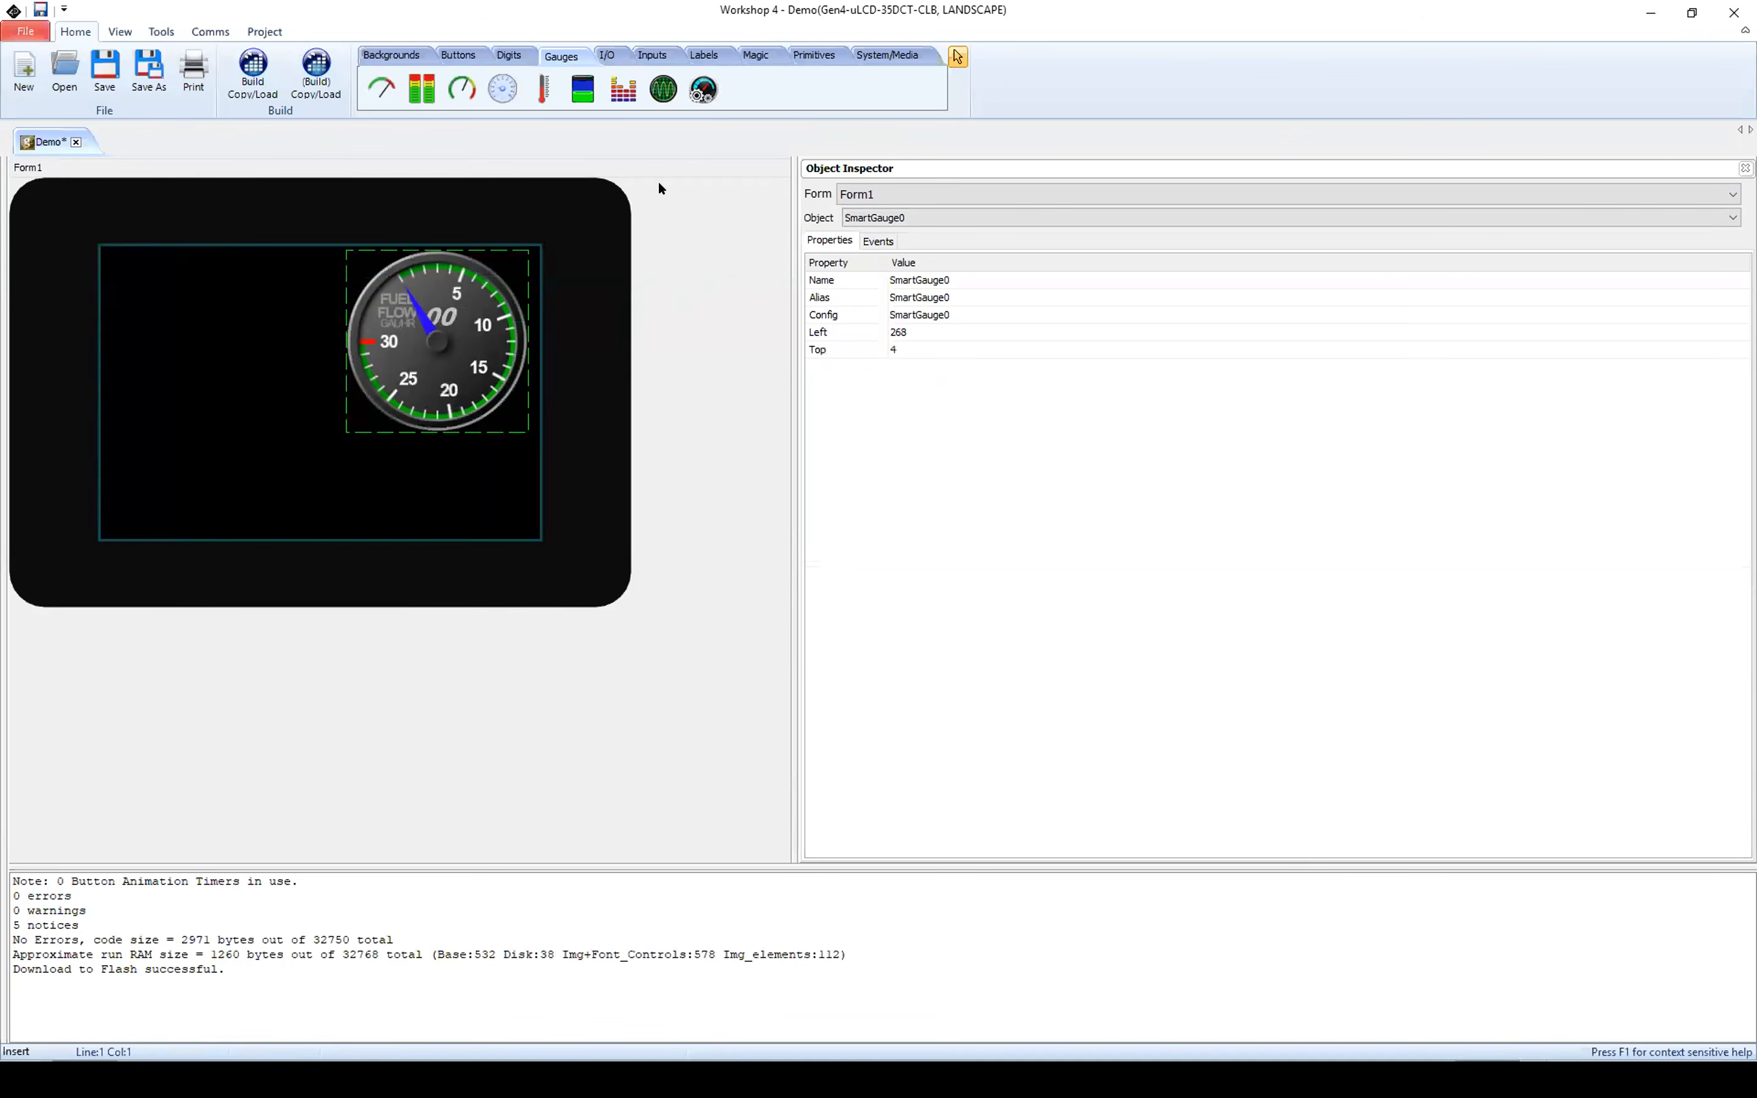
Step: Add a Smart Slider in Form1's upper-left corner, at left 0, top 0
{"action": "left_click", "coordinate": [652, 56]}
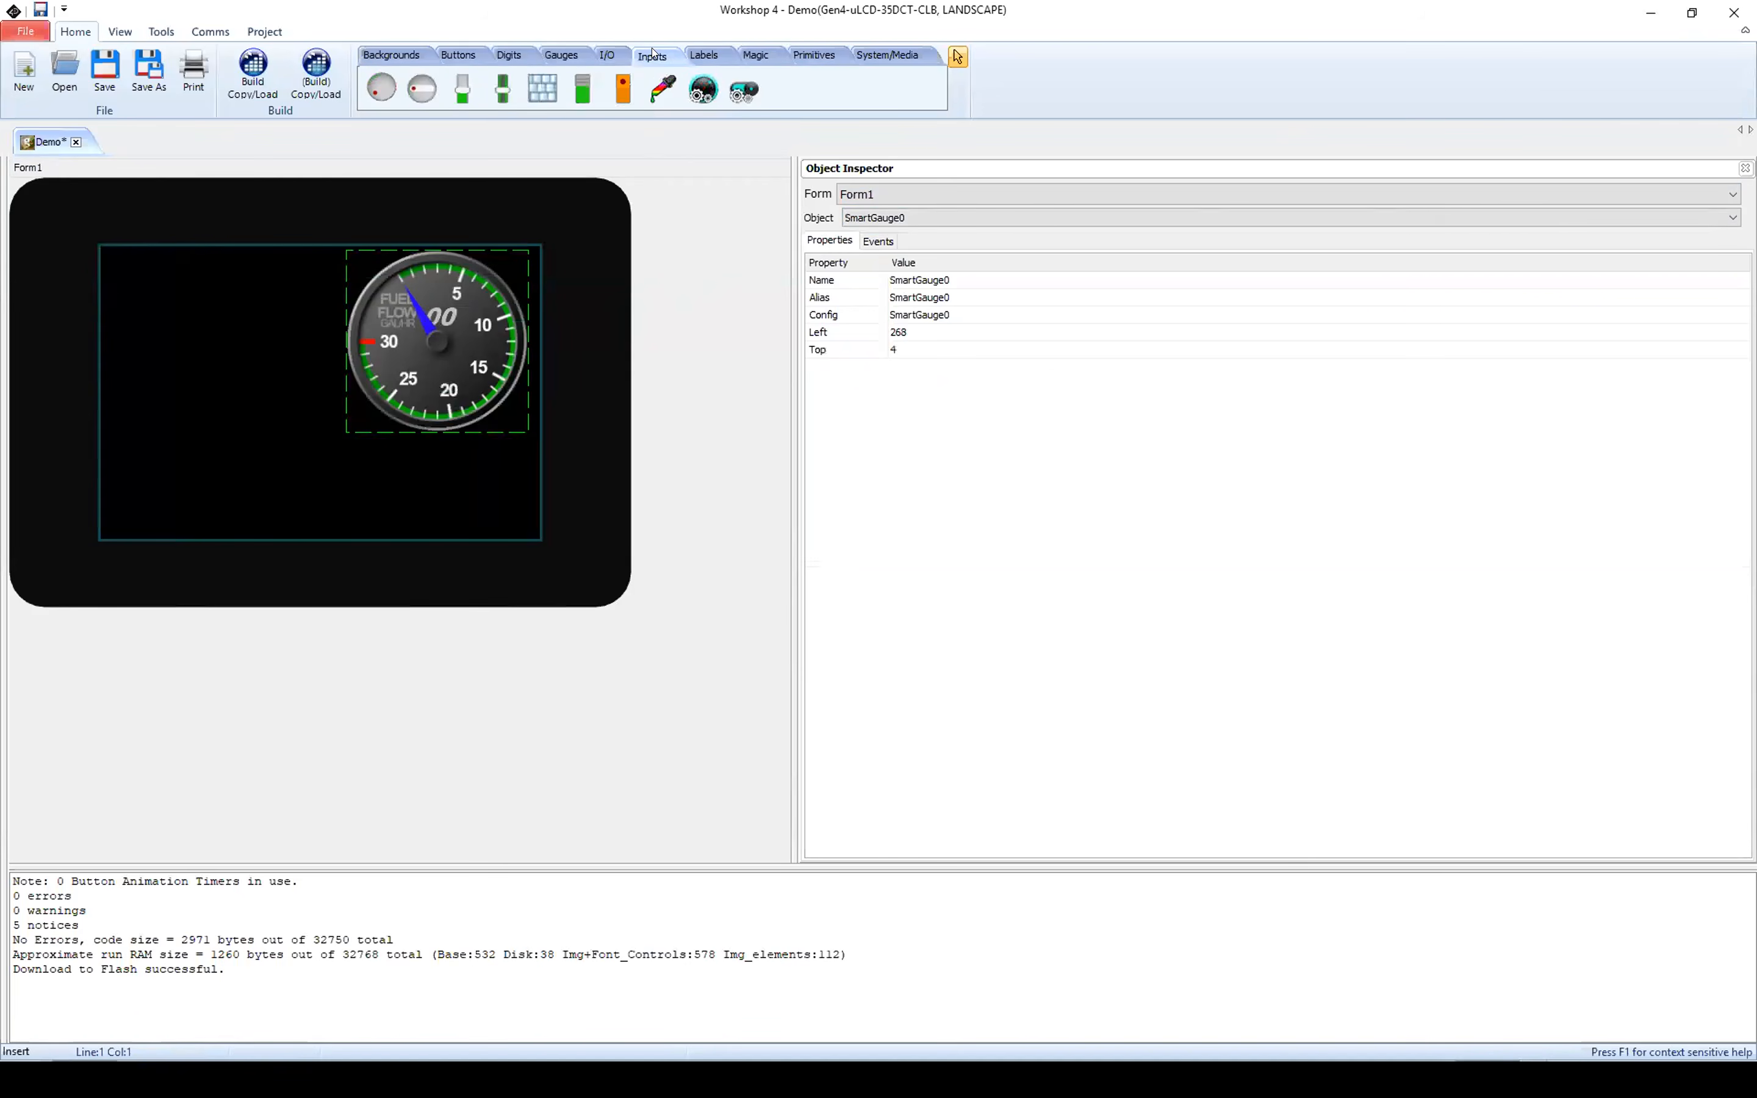
{"action": "left_click", "coordinate": [745, 89]}
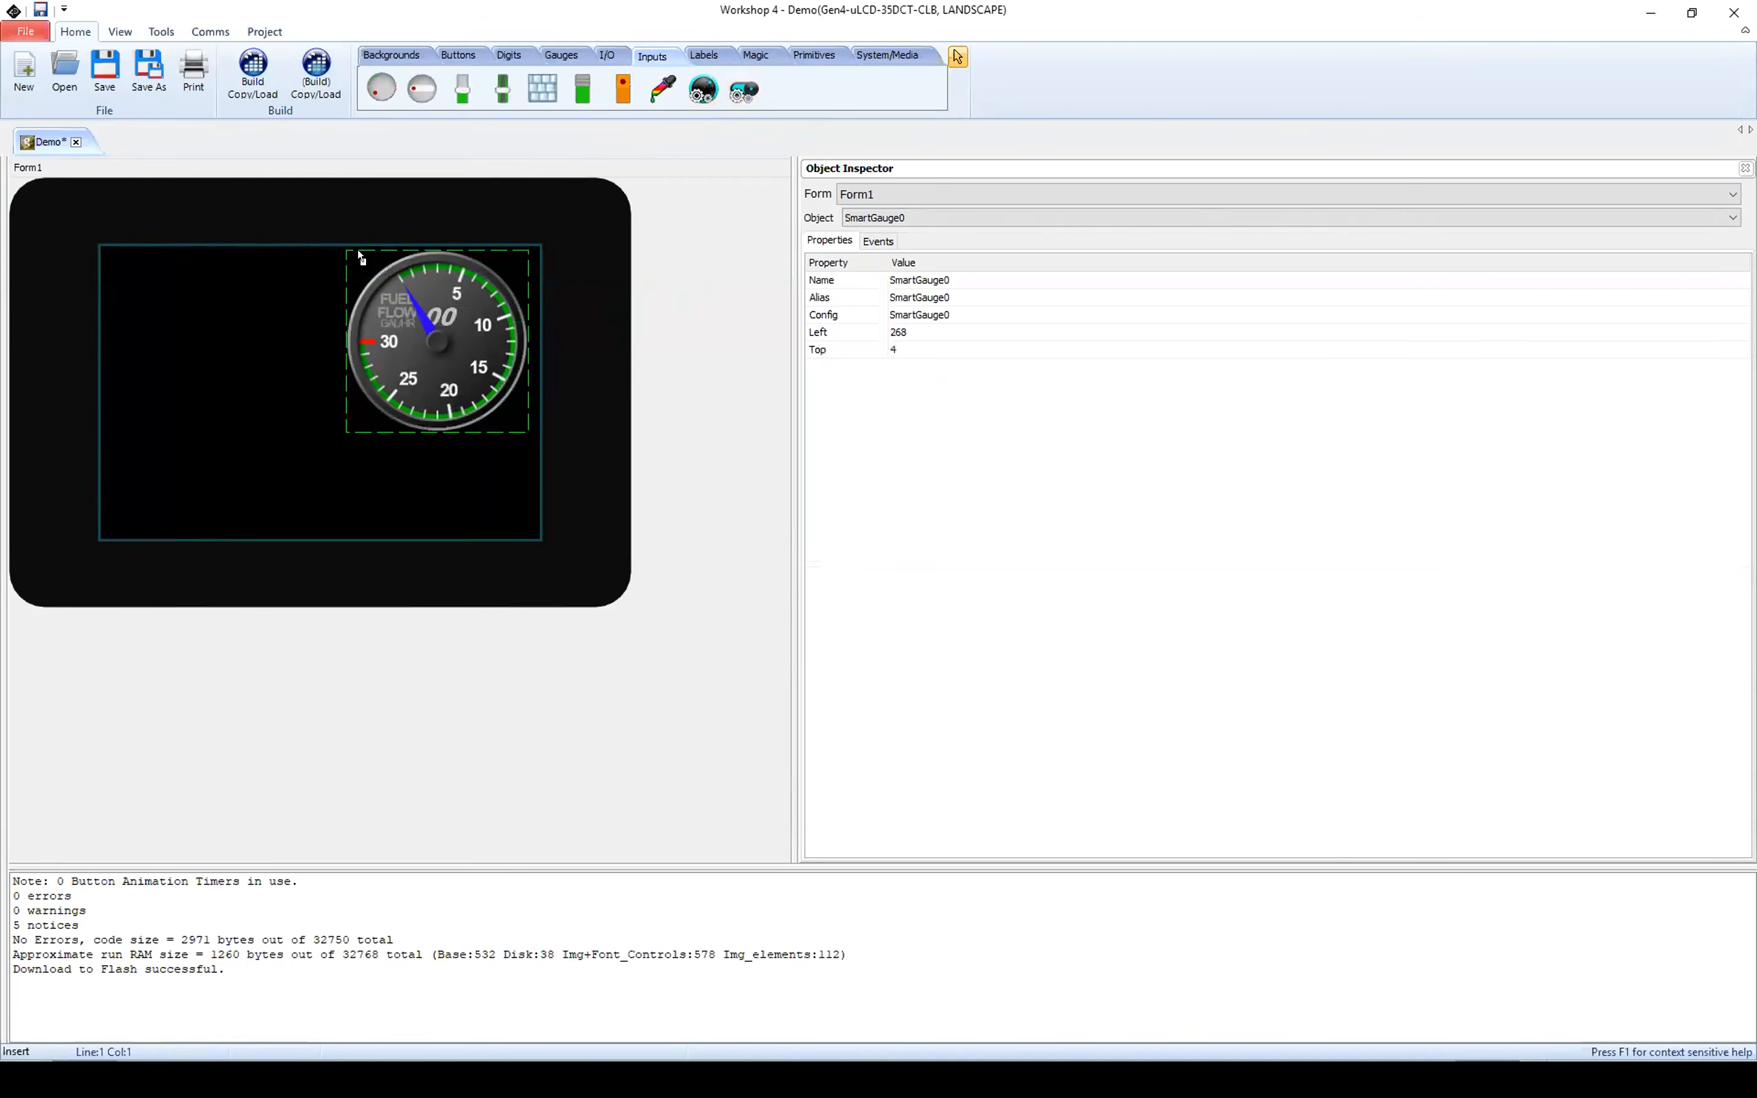
{"action": "left_click", "coordinate": [151, 304]}
{"action": "left_click_drag", "start_coordinate": [197, 328], "coordinate": [152, 261]}
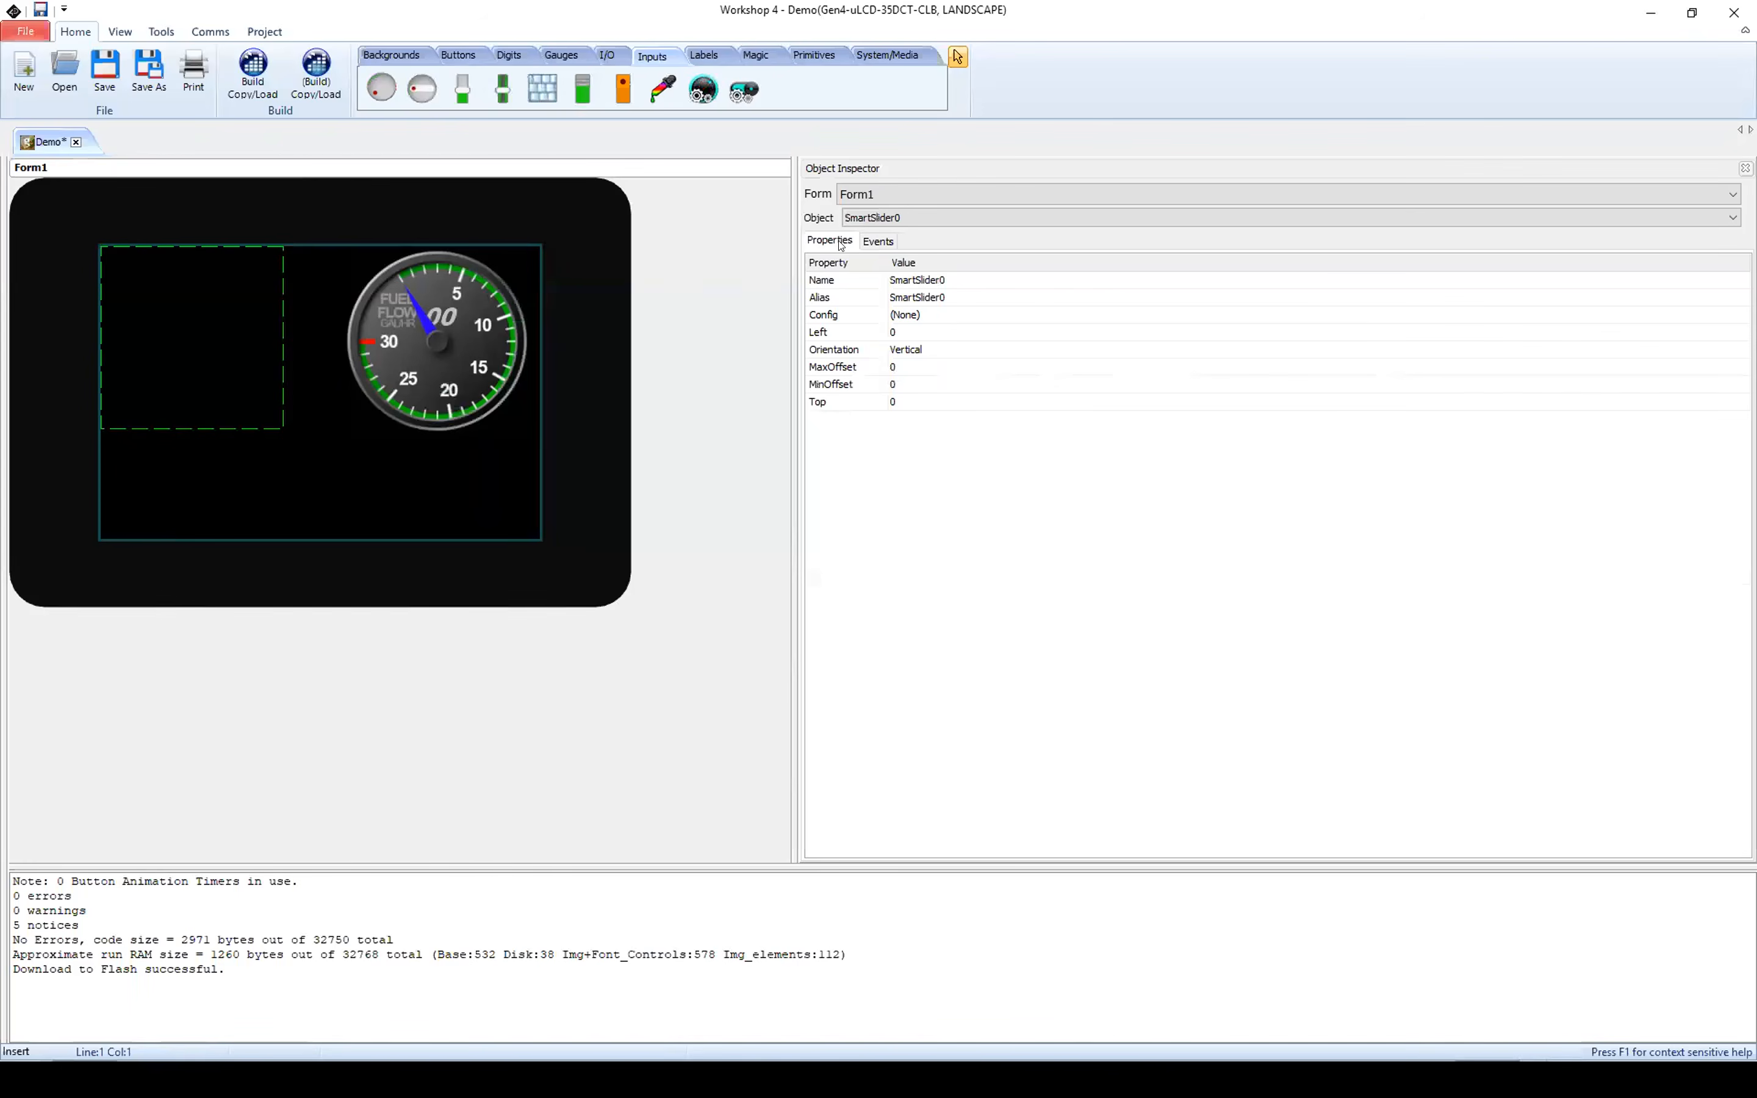
Step: Open the configuration of SmartSlider0 and load sl2.png as its face base image
{"action": "left_click", "coordinate": [853, 312]}
{"action": "left_click", "coordinate": [996, 316]}
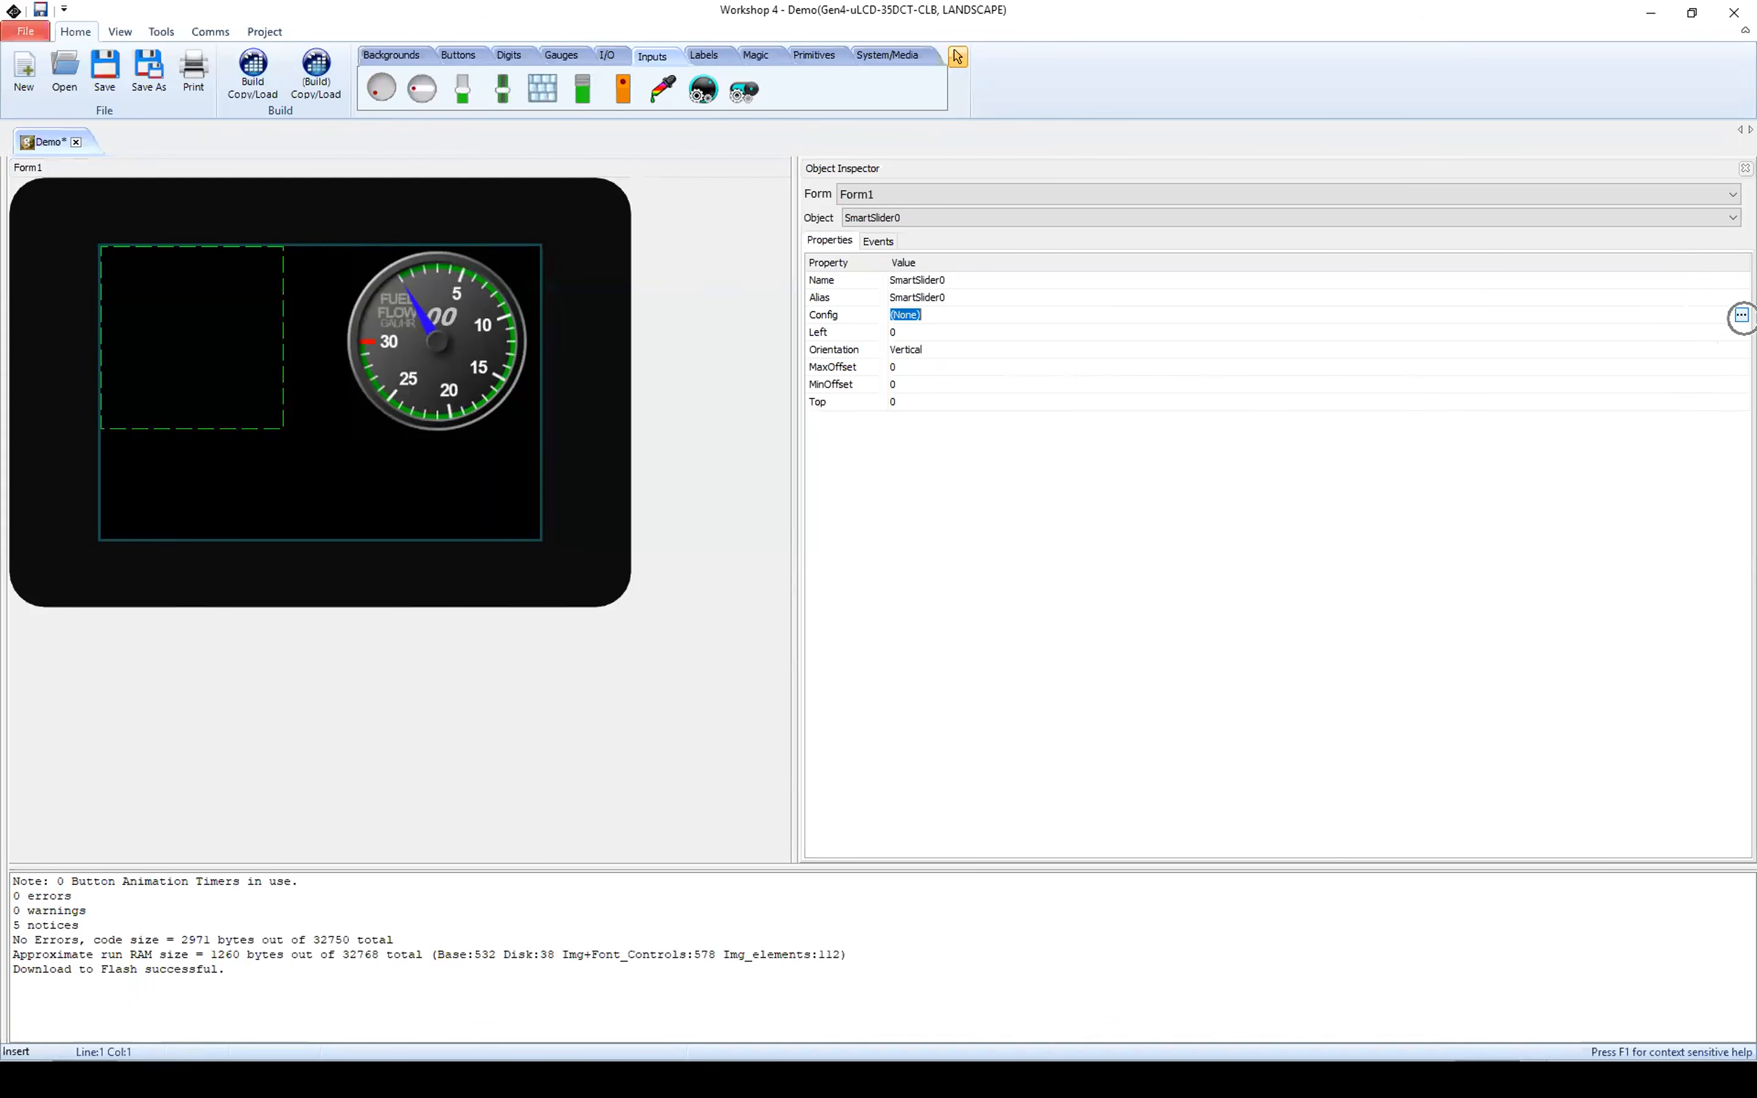
{"action": "left_click", "coordinate": [1741, 314]}
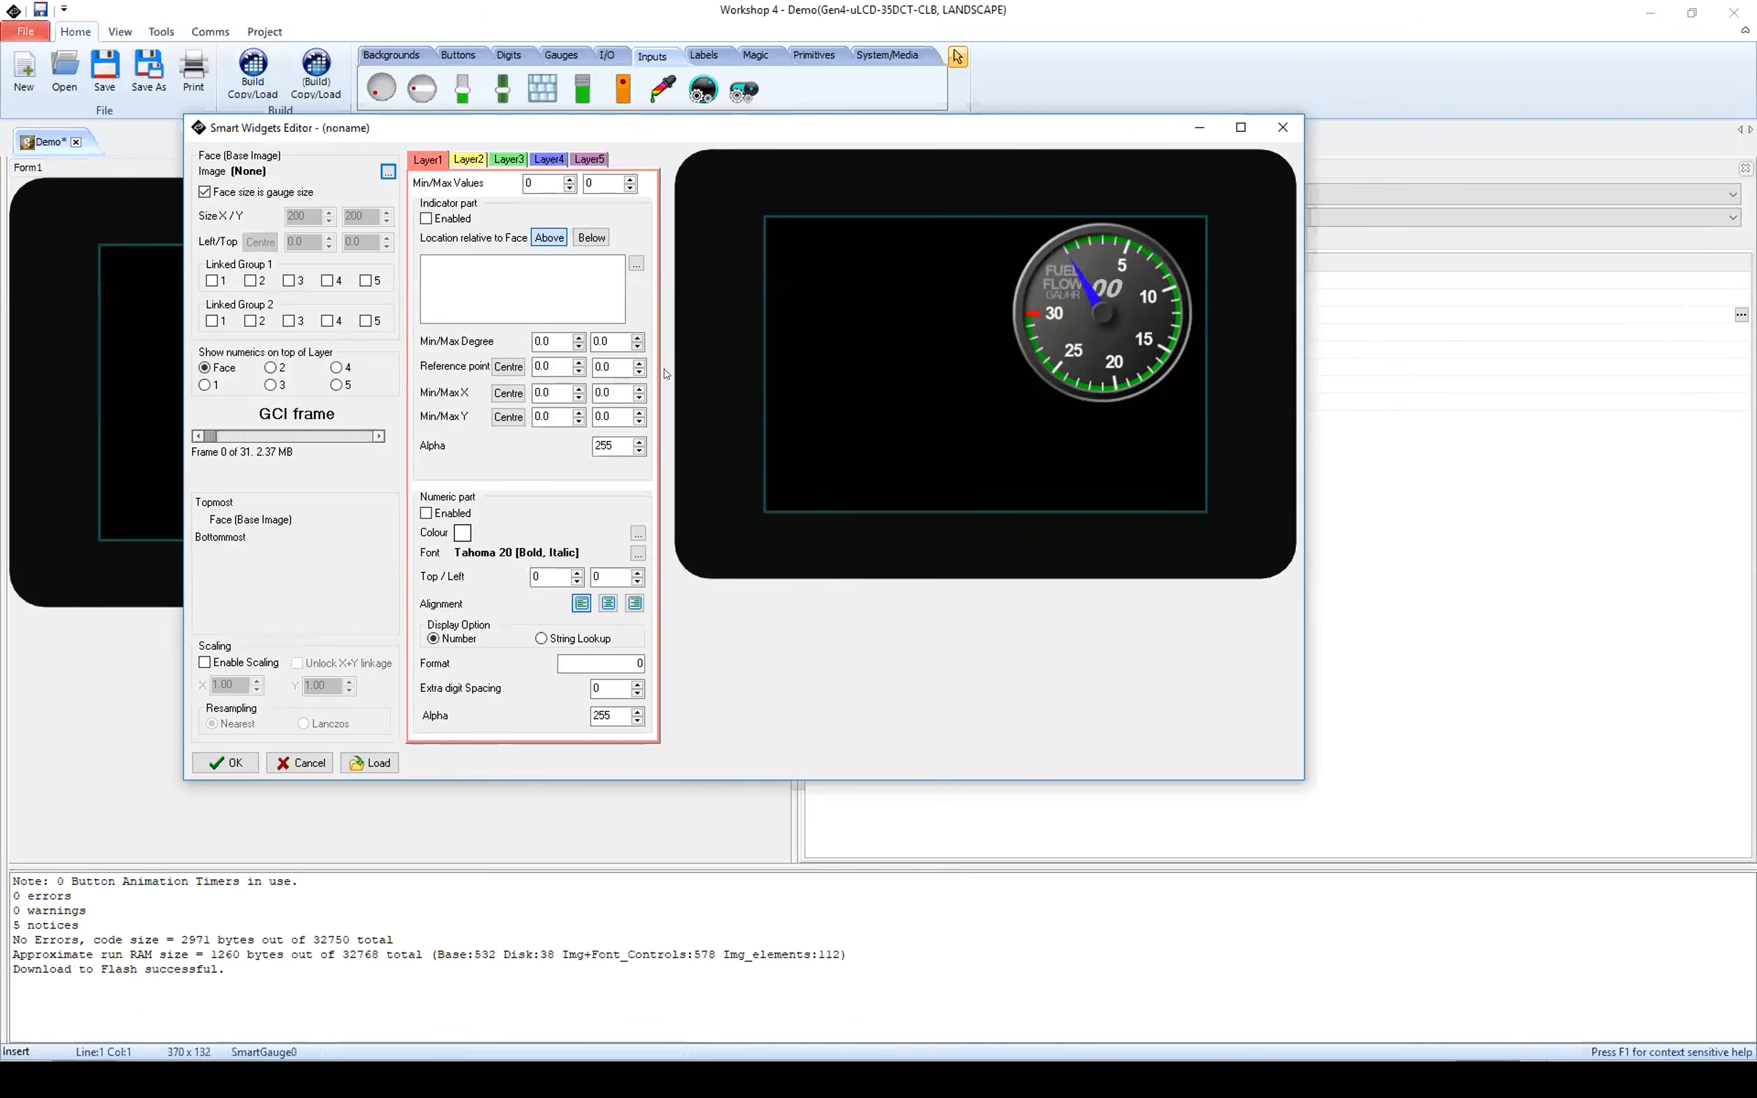
{"action": "left_click_drag", "start_coordinate": [678, 140], "coordinate": [750, 201]}
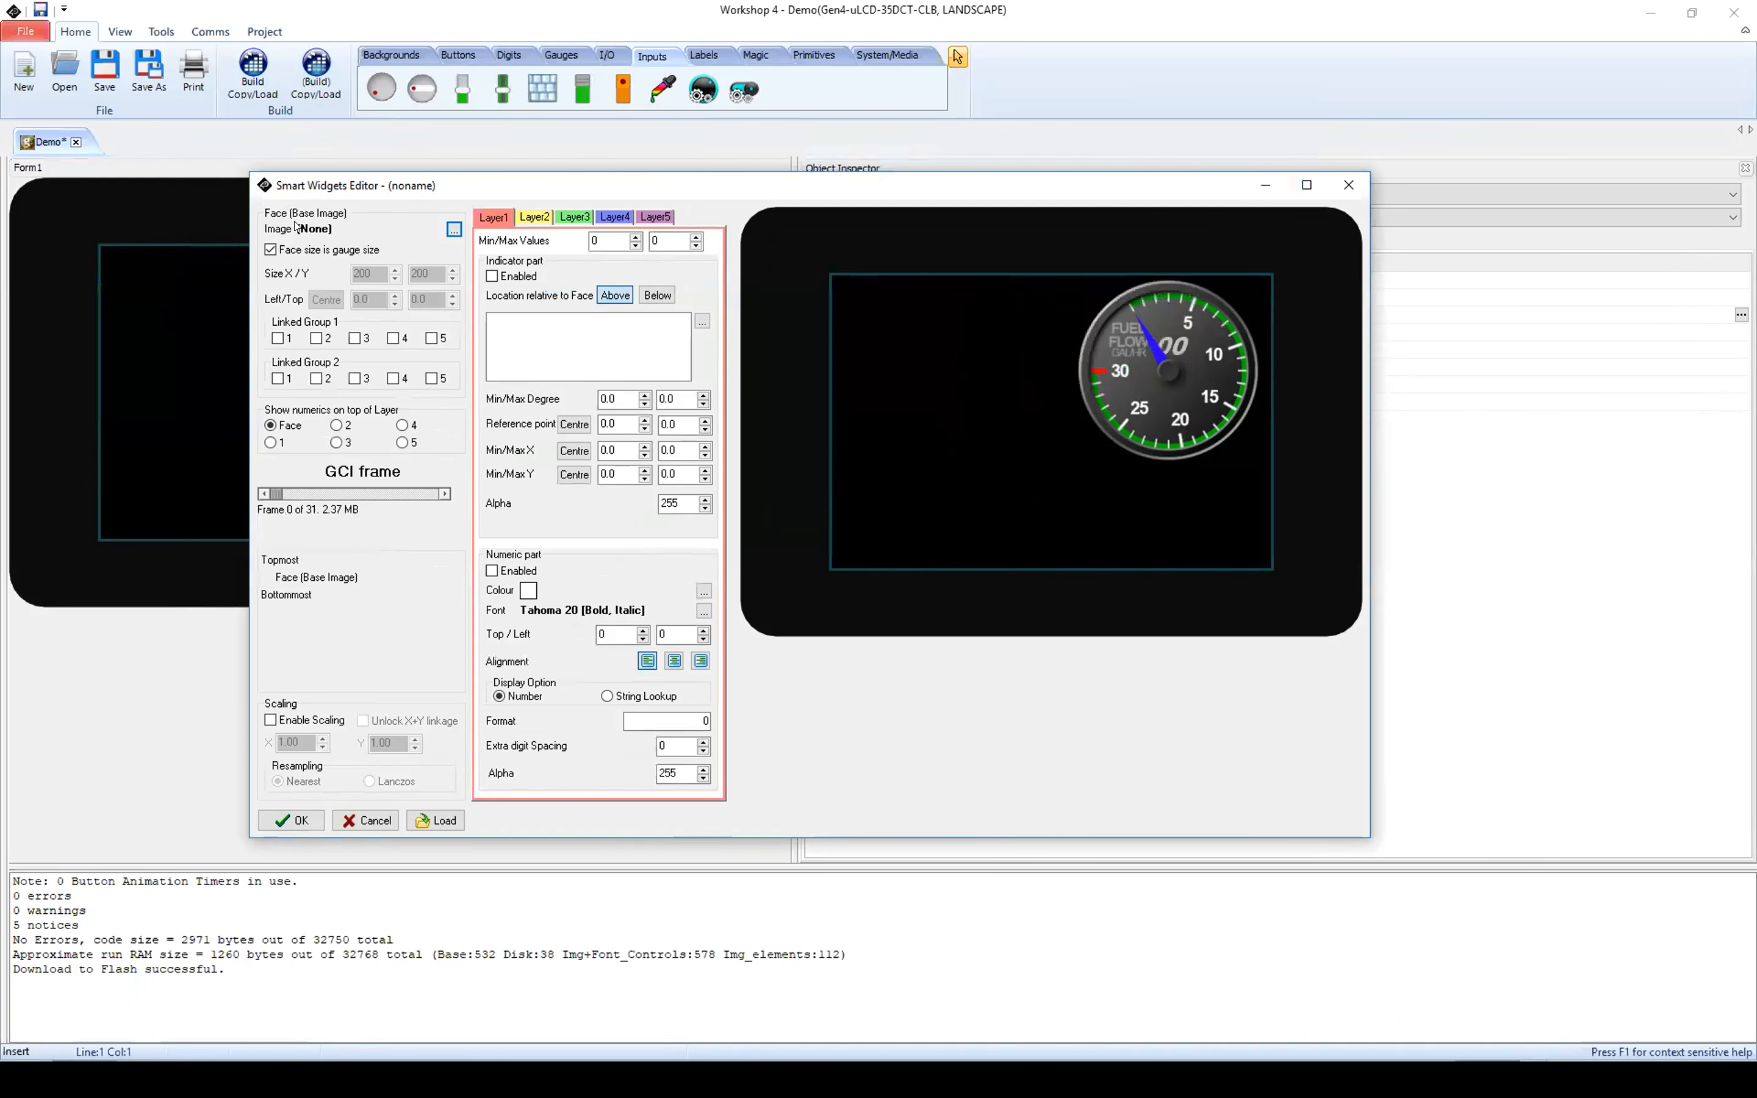
{"action": "left_click", "coordinate": [451, 230]}
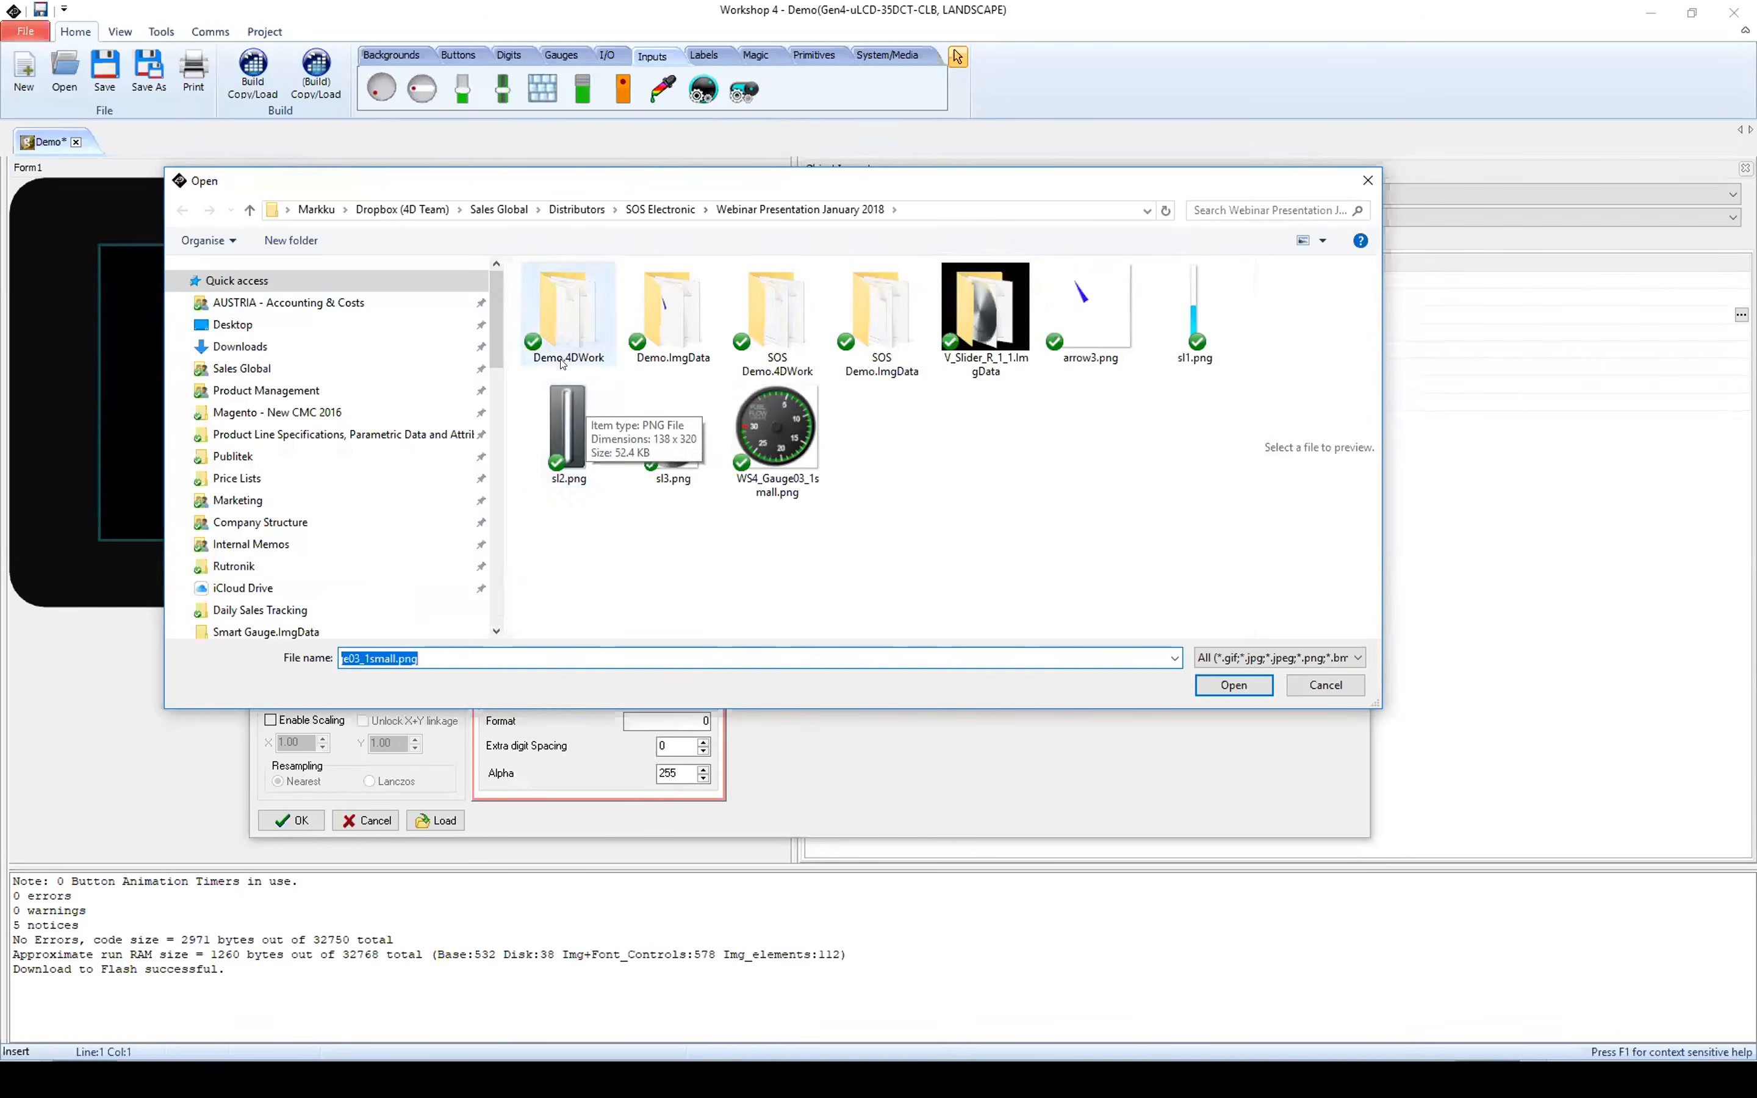
{"action": "left_click", "coordinate": [545, 431]}
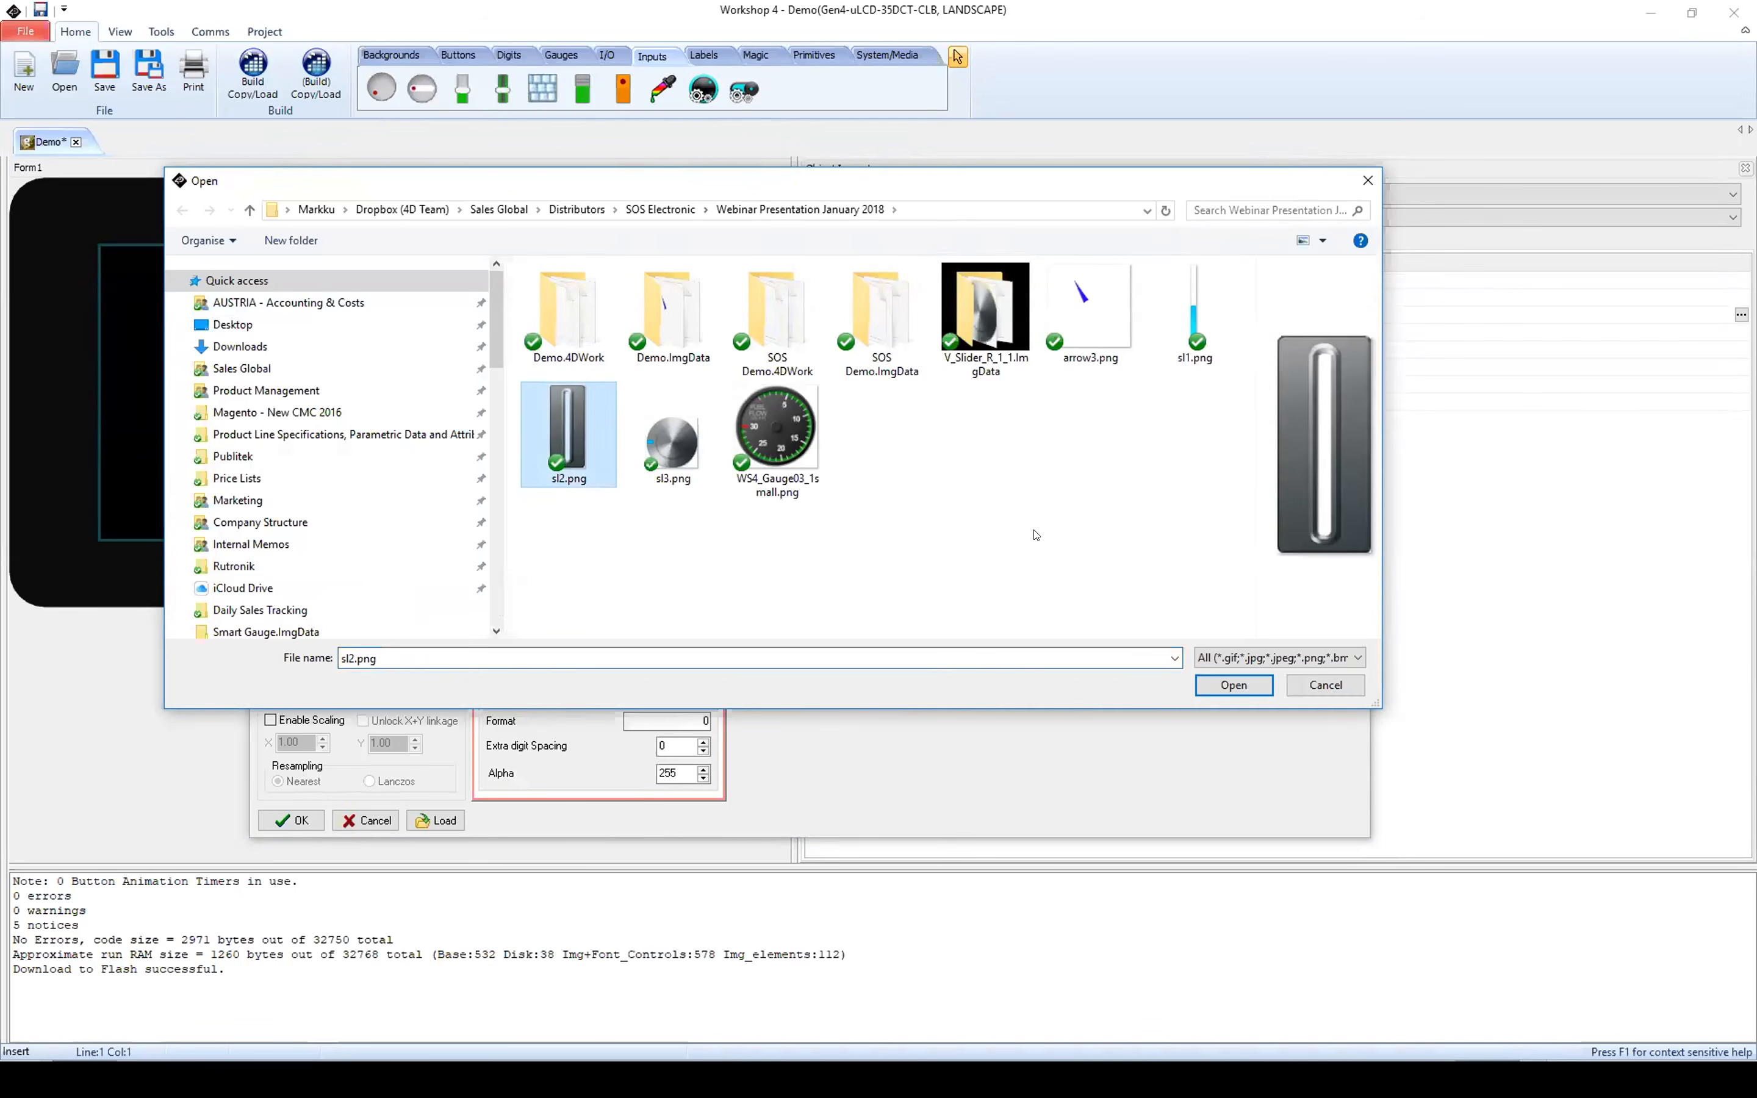
{"action": "left_click", "coordinate": [1233, 685]}
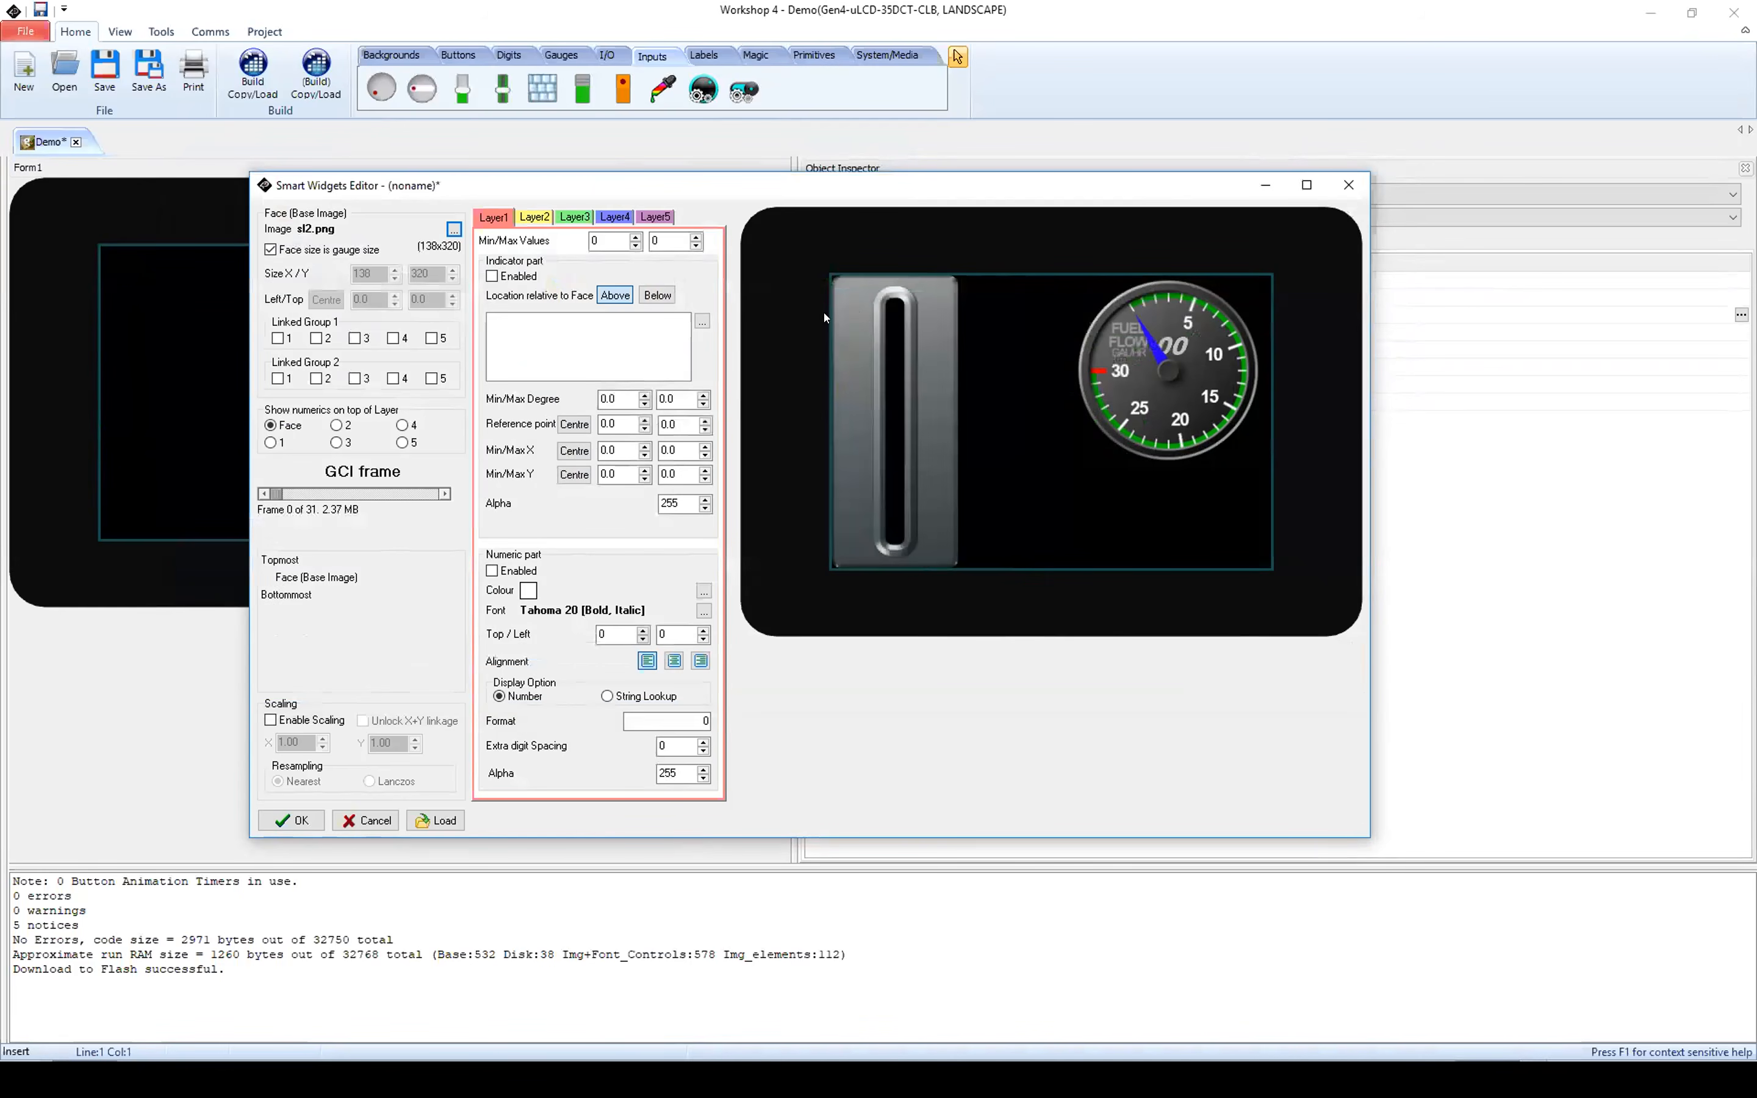
Step: Enable Layer1's indicator part for the slider and add sl3.png as its indicator image
{"action": "left_click", "coordinate": [490, 216]}
{"action": "left_click", "coordinate": [492, 276]}
{"action": "left_click", "coordinate": [492, 276]}
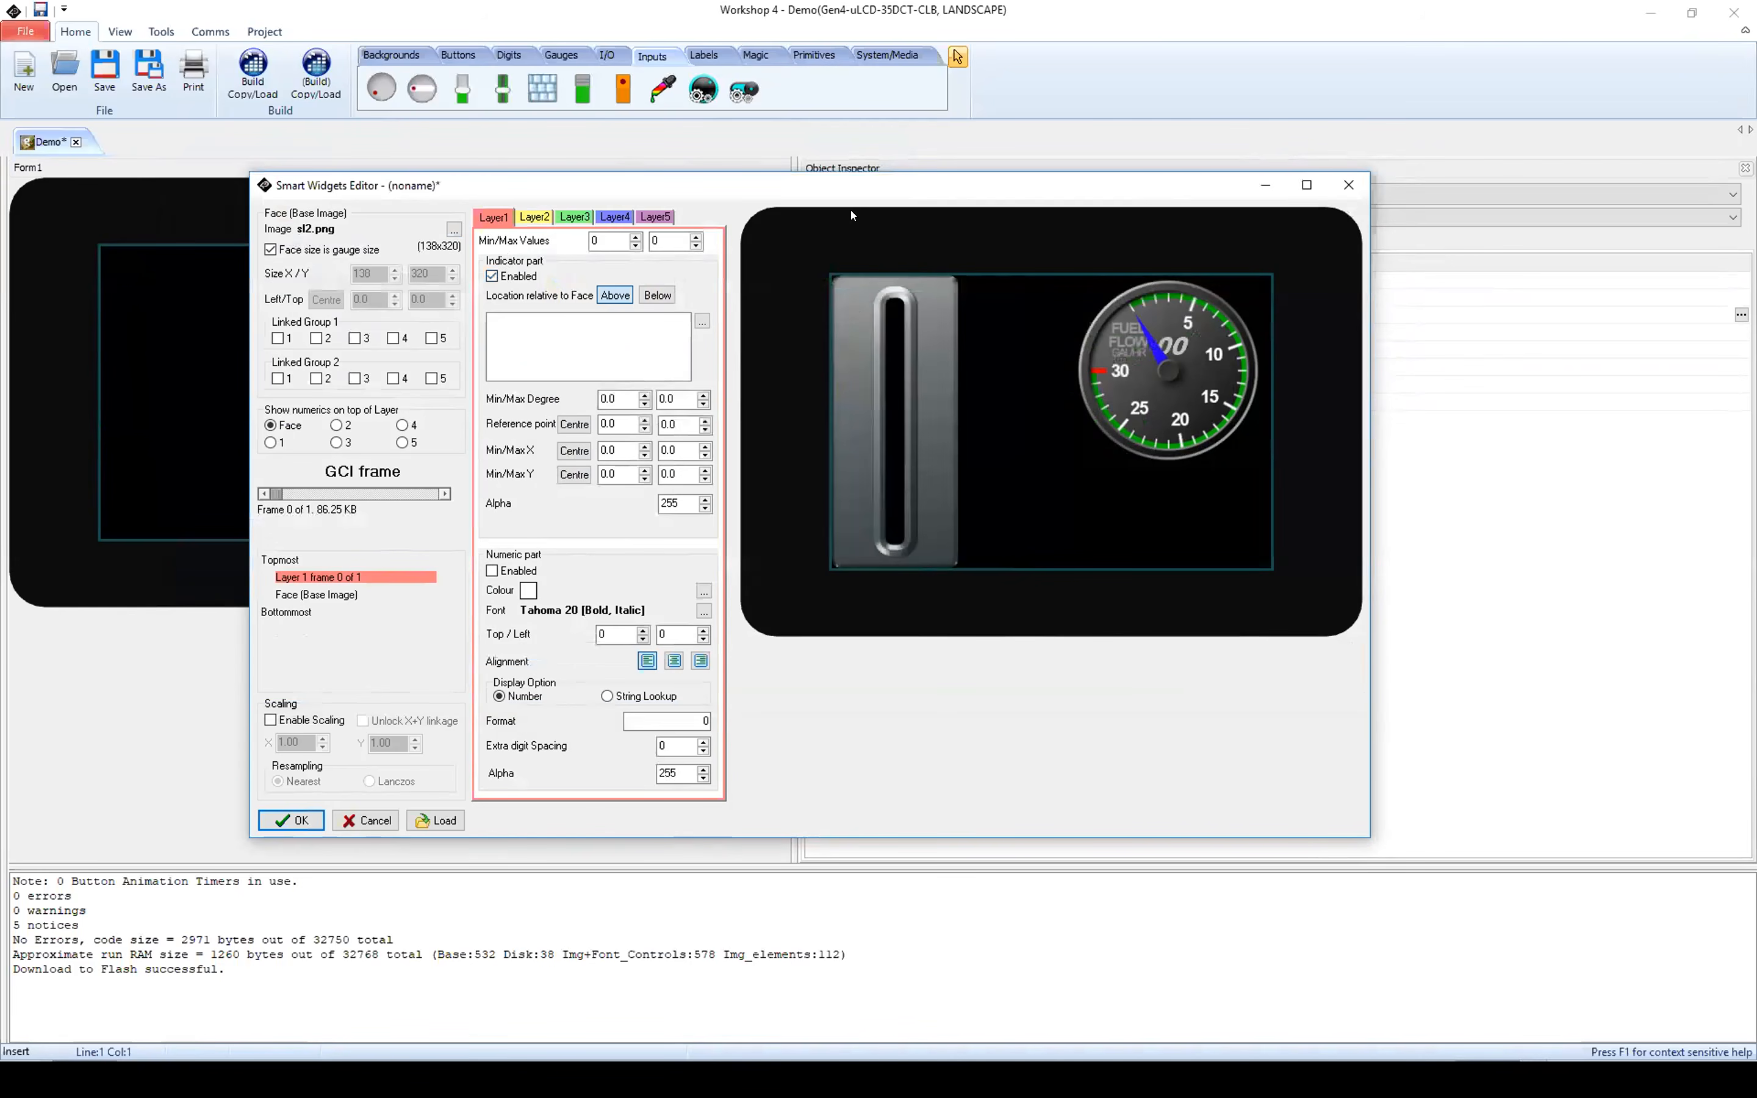
{"action": "left_click", "coordinate": [703, 324]}
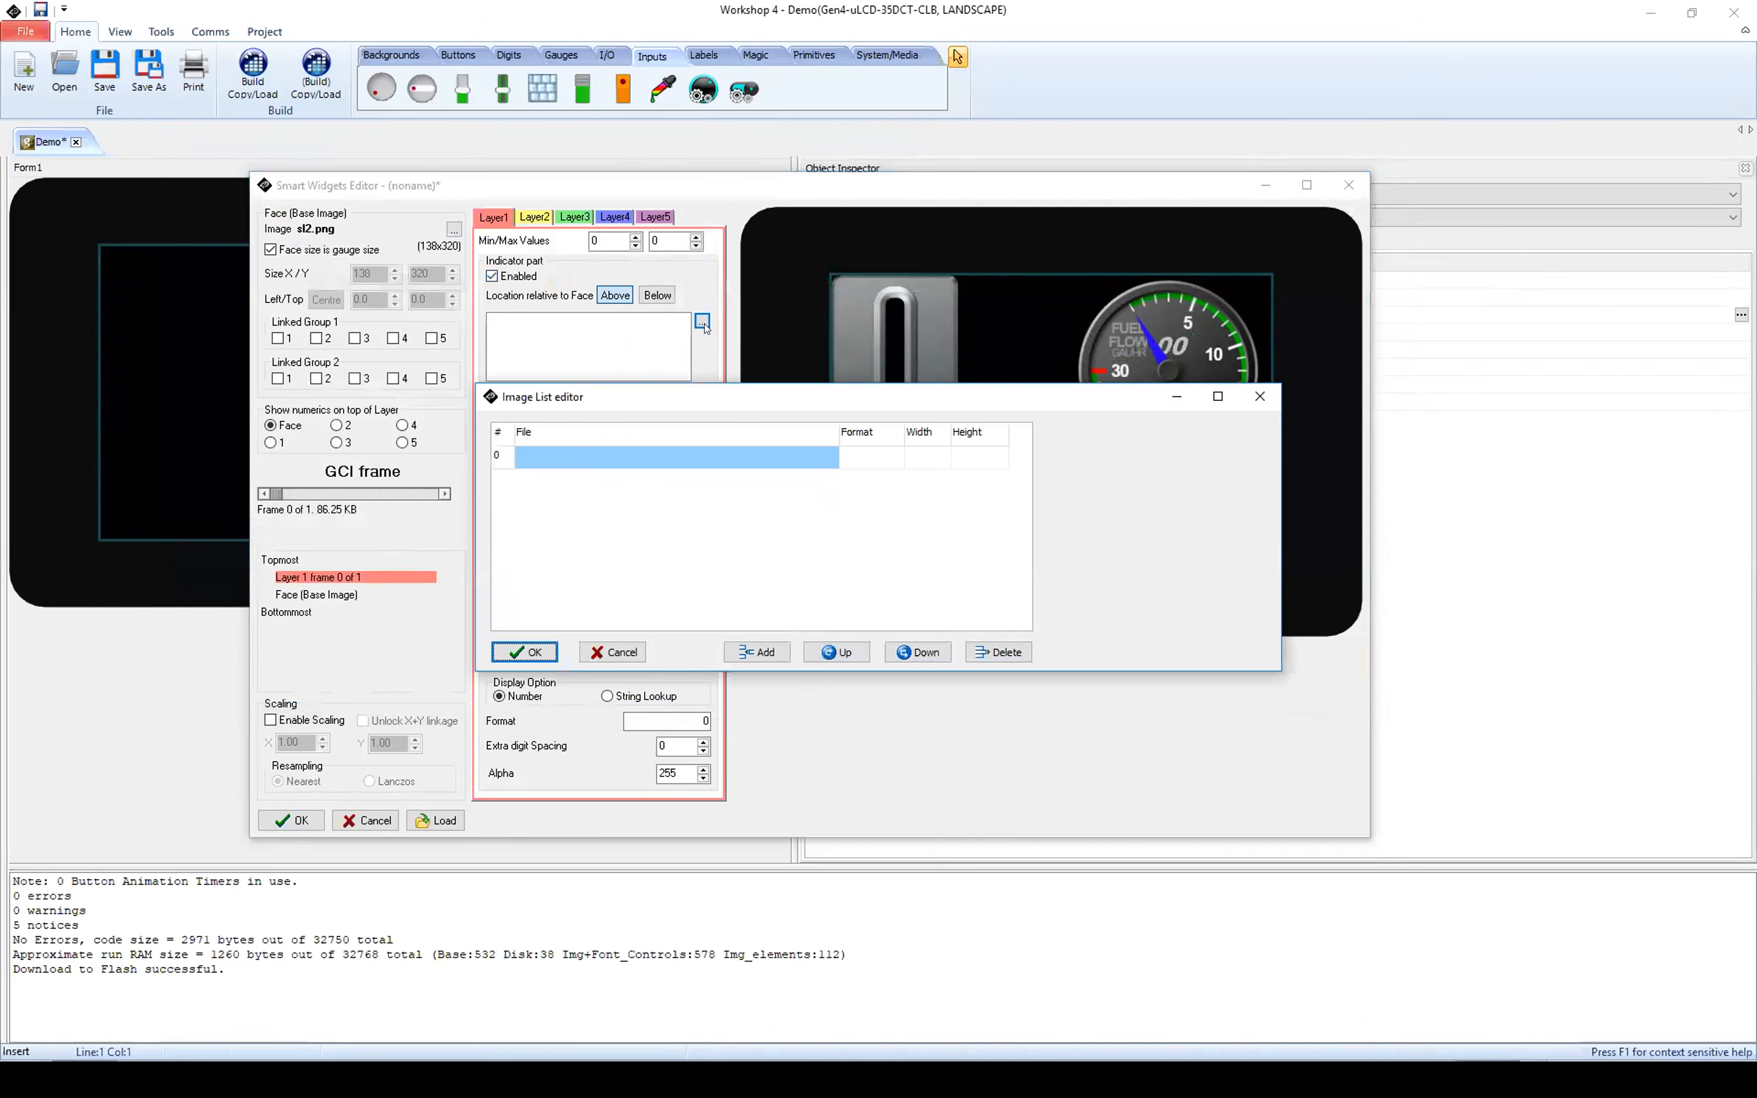
{"action": "left_click", "coordinate": [757, 651]}
{"action": "left_click", "coordinate": [671, 454]}
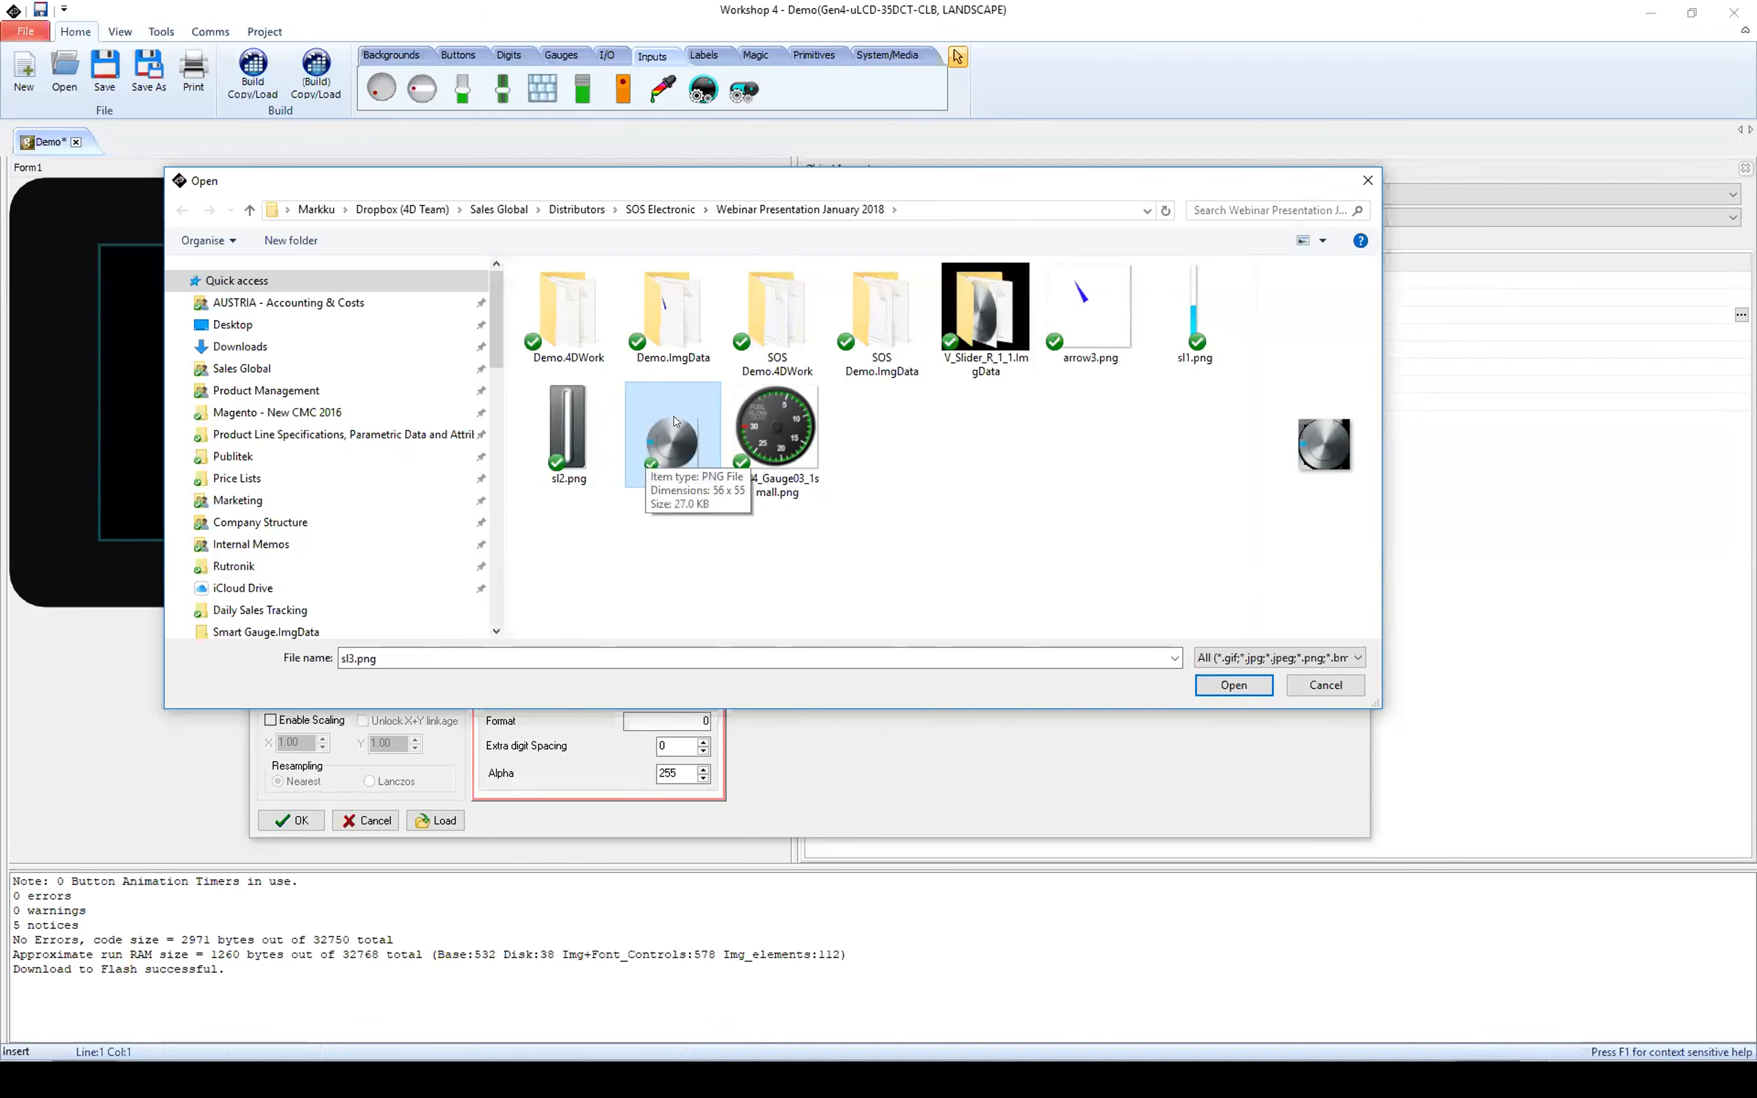
{"action": "left_click", "coordinate": [1234, 685]}
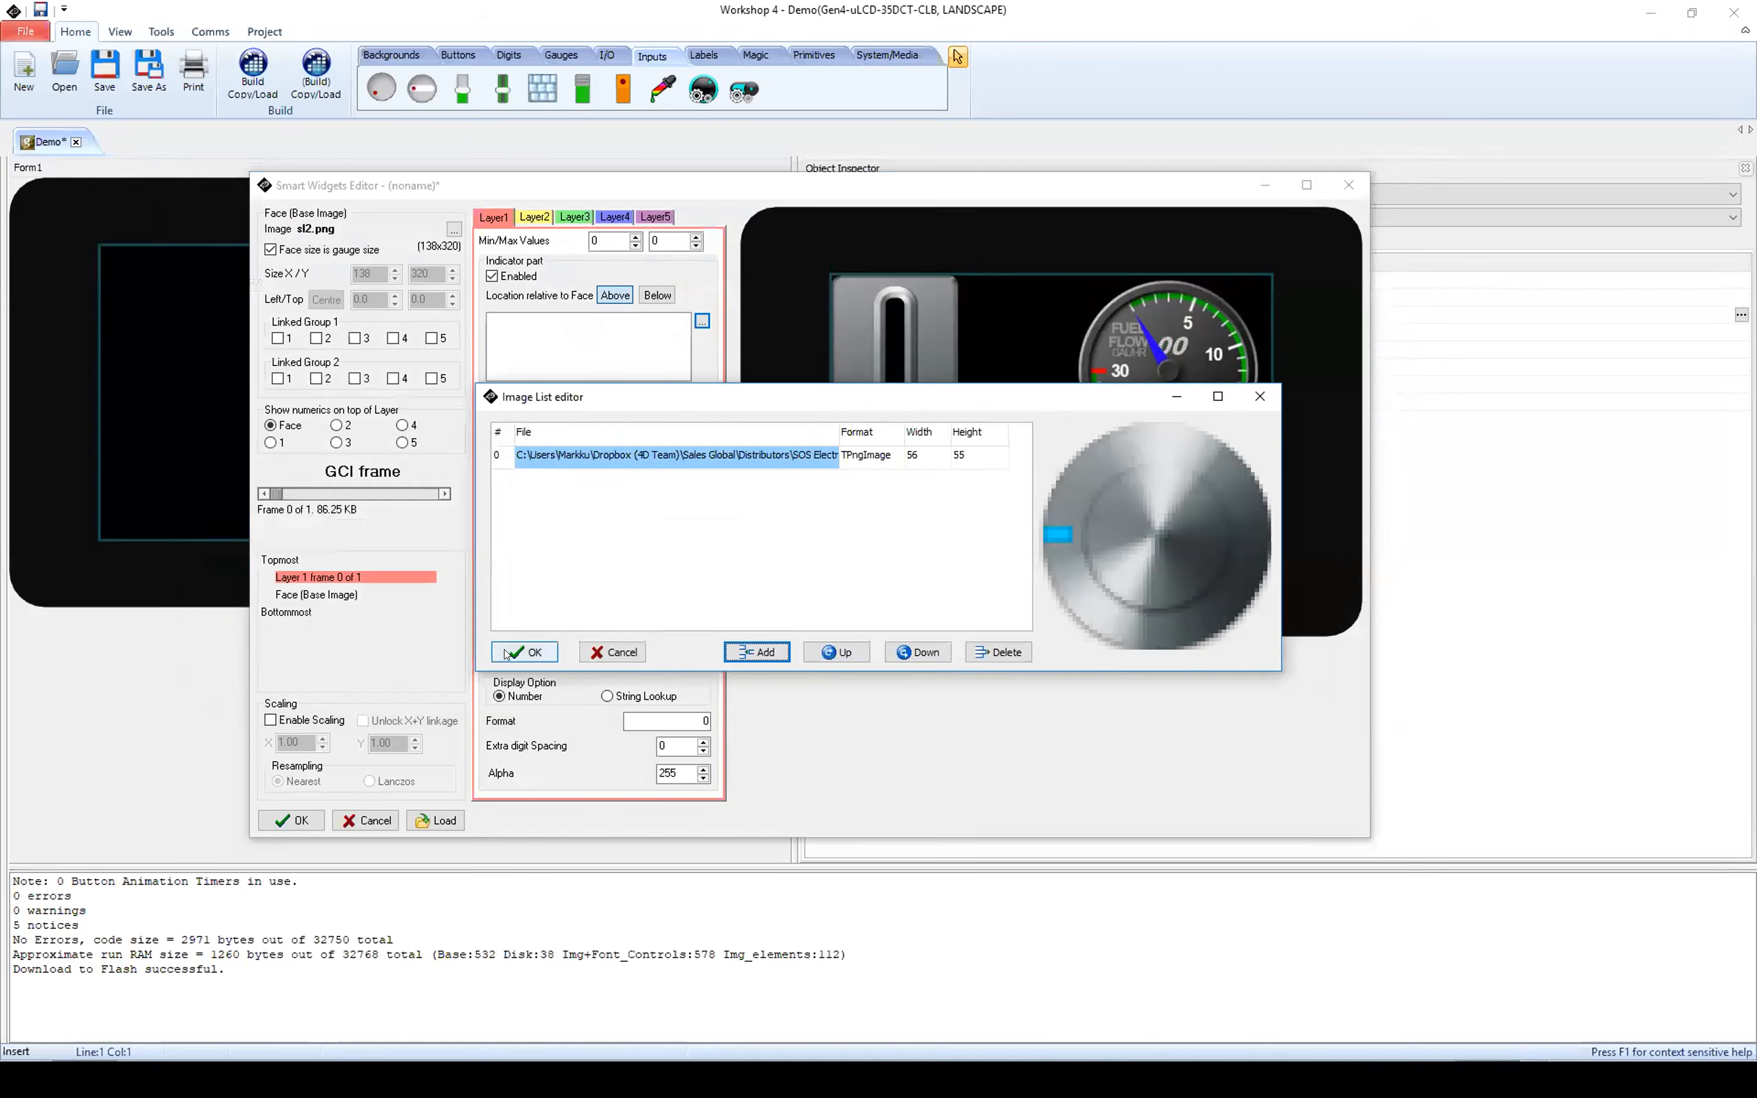
{"action": "left_click", "coordinate": [524, 652]}
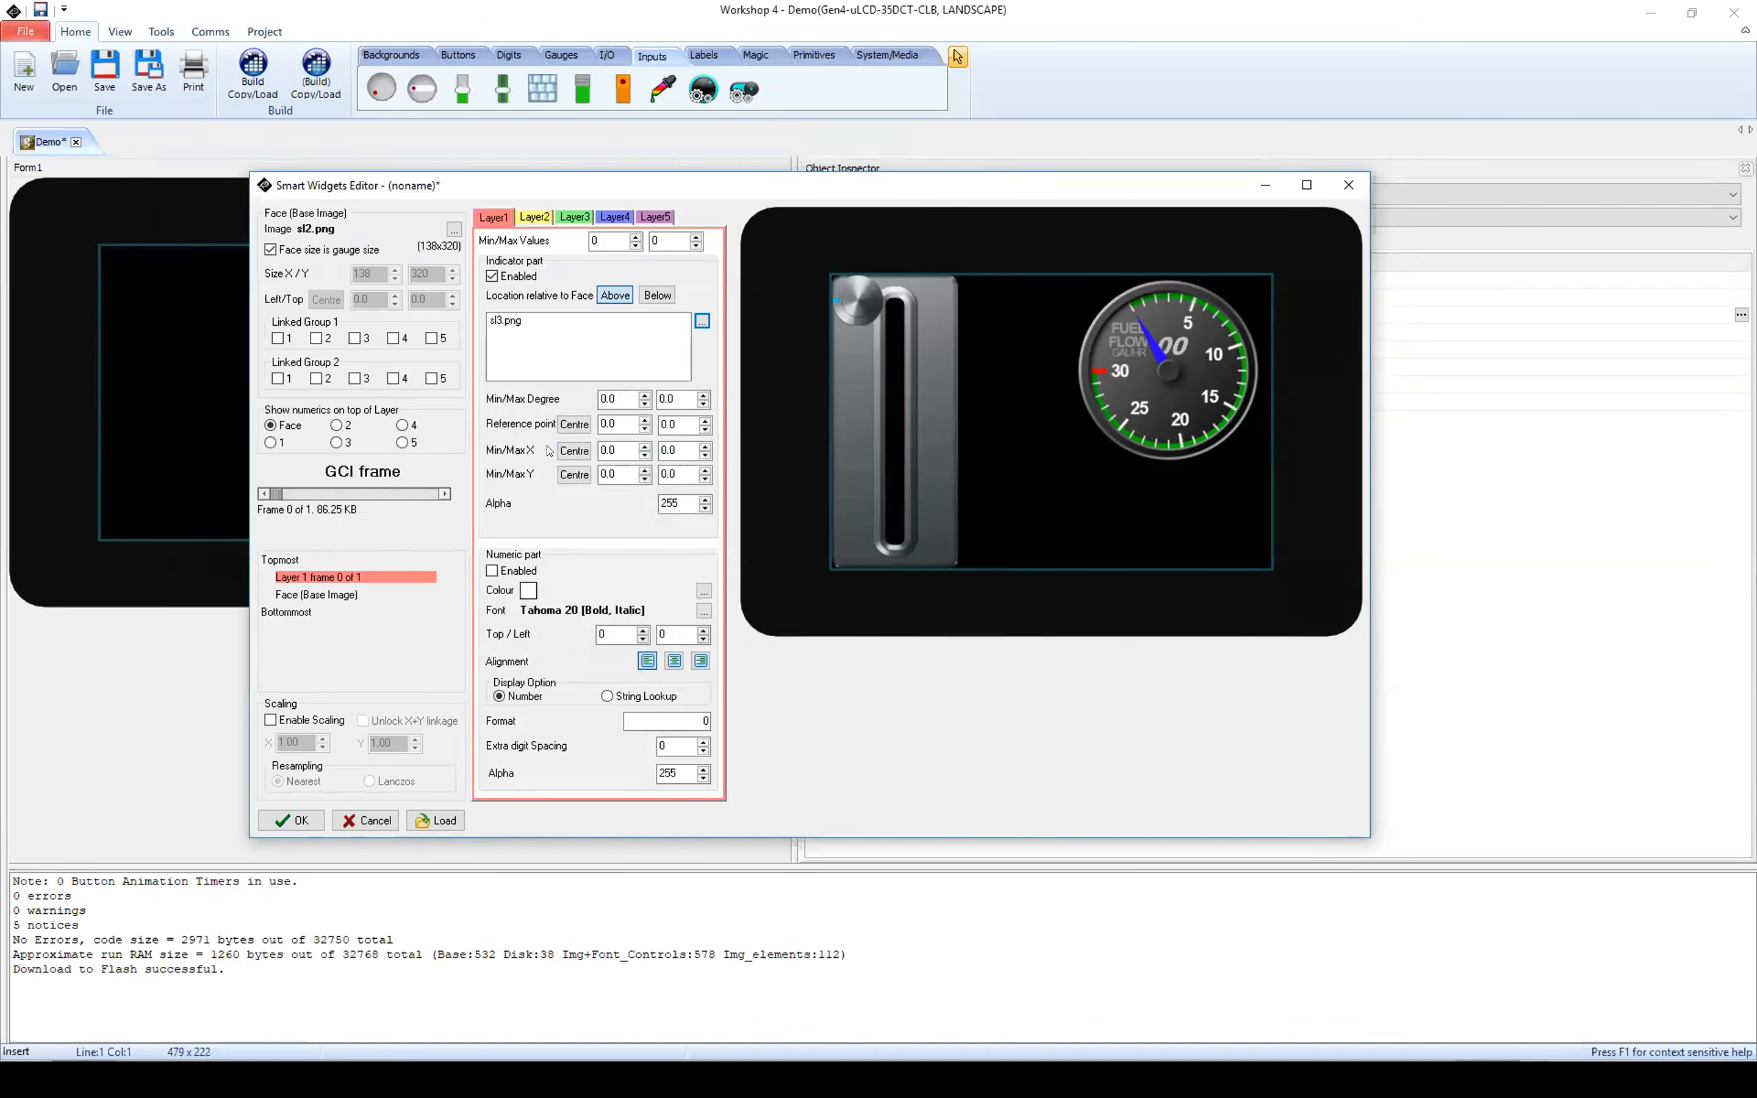
Step: Set the minimum and maximum X positions of Layer1's knob indicator to 41
{"action": "left_click", "coordinate": [599, 449]}
{"action": "type", "text": "51"}
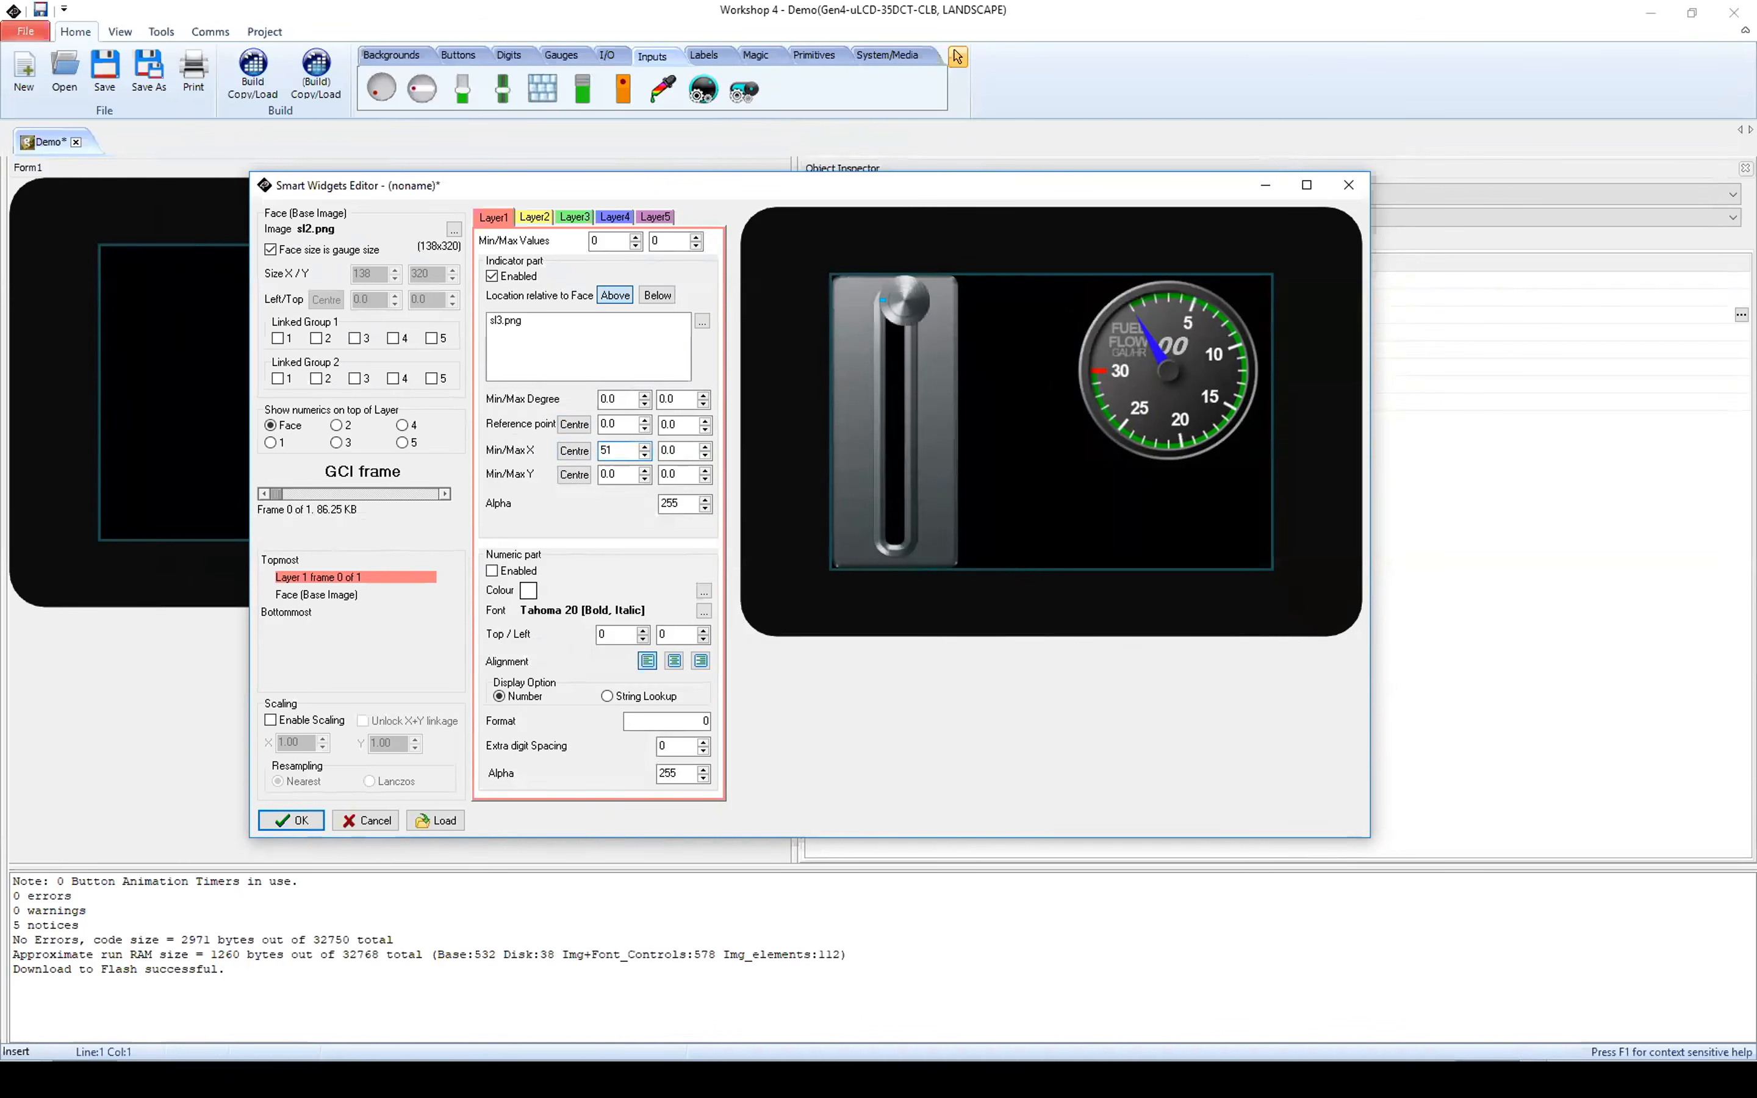
{"action": "key", "text": "BackSpace"}
{"action": "key", "text": "BackSpace"}
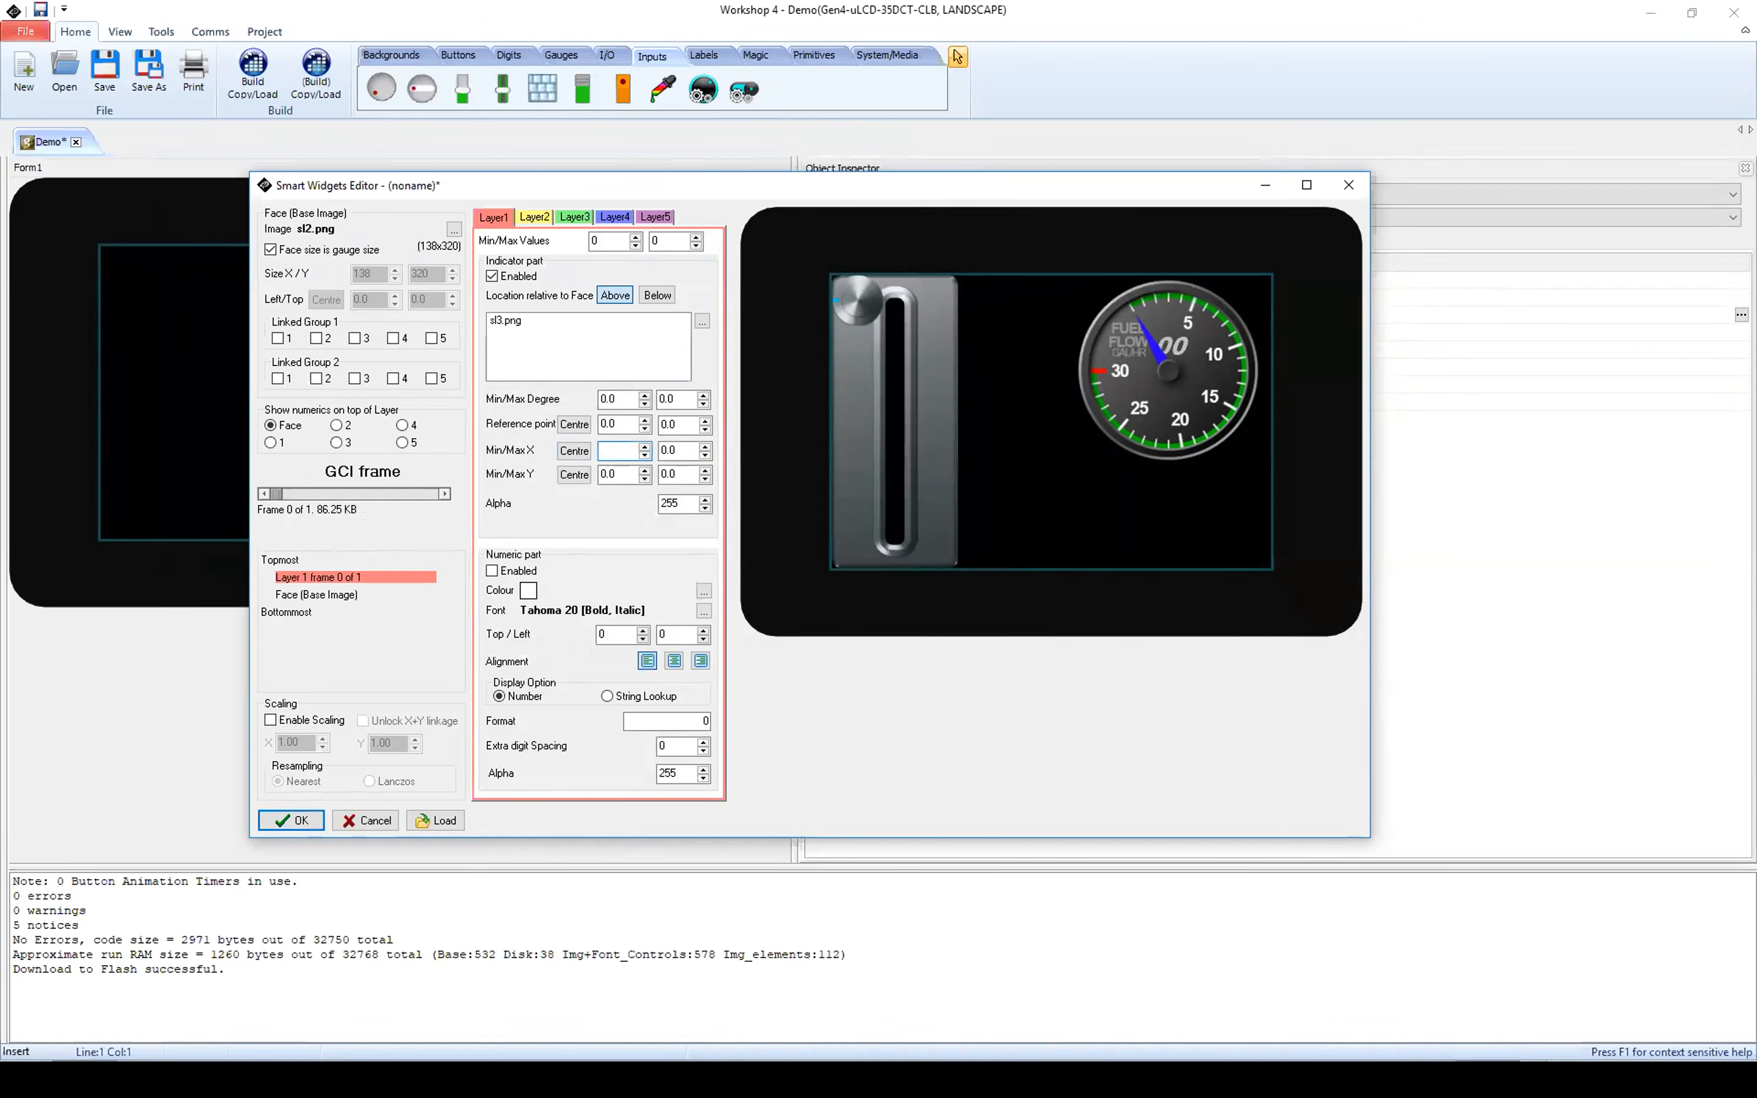
{"action": "type", "text": "41"}
{"action": "left_click", "coordinate": [673, 450]}
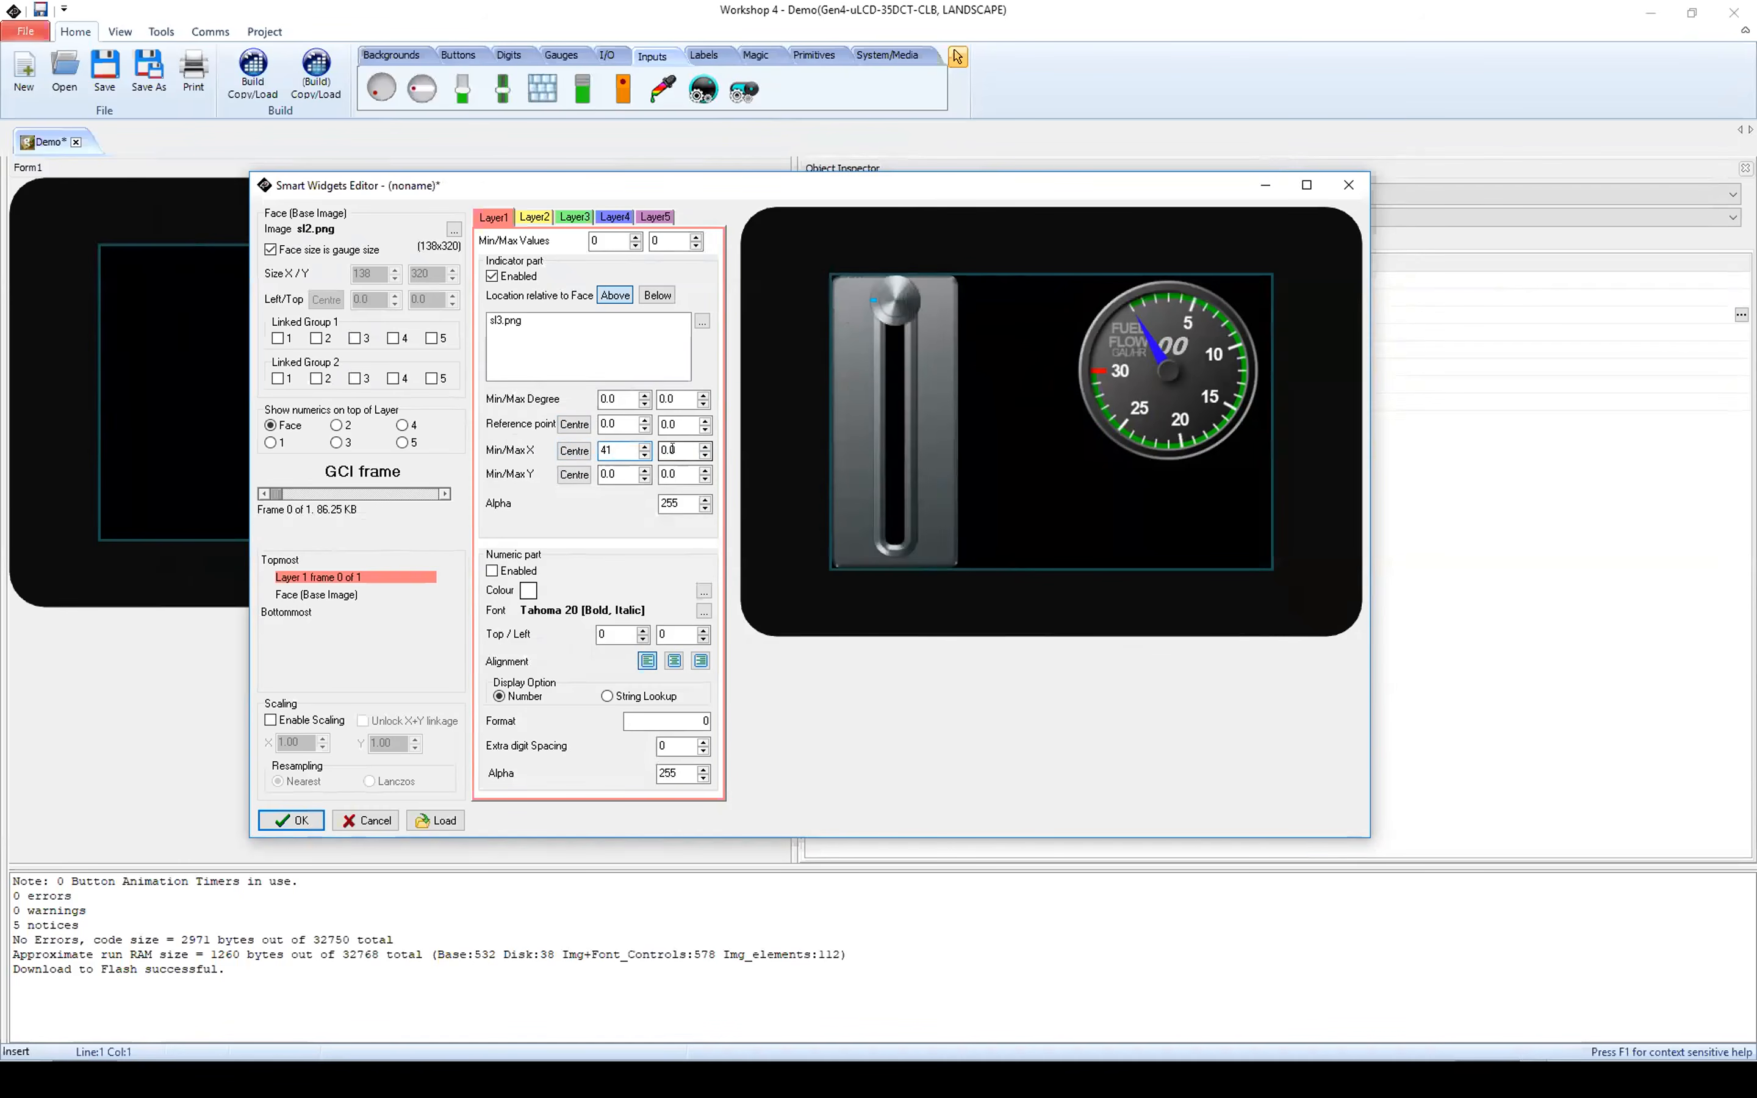
{"action": "type", "text": "41"}
Step: Set Layer1's indicator Y position to 255 at minimum and 10 at maximum
{"action": "left_click", "coordinate": [607, 474]}
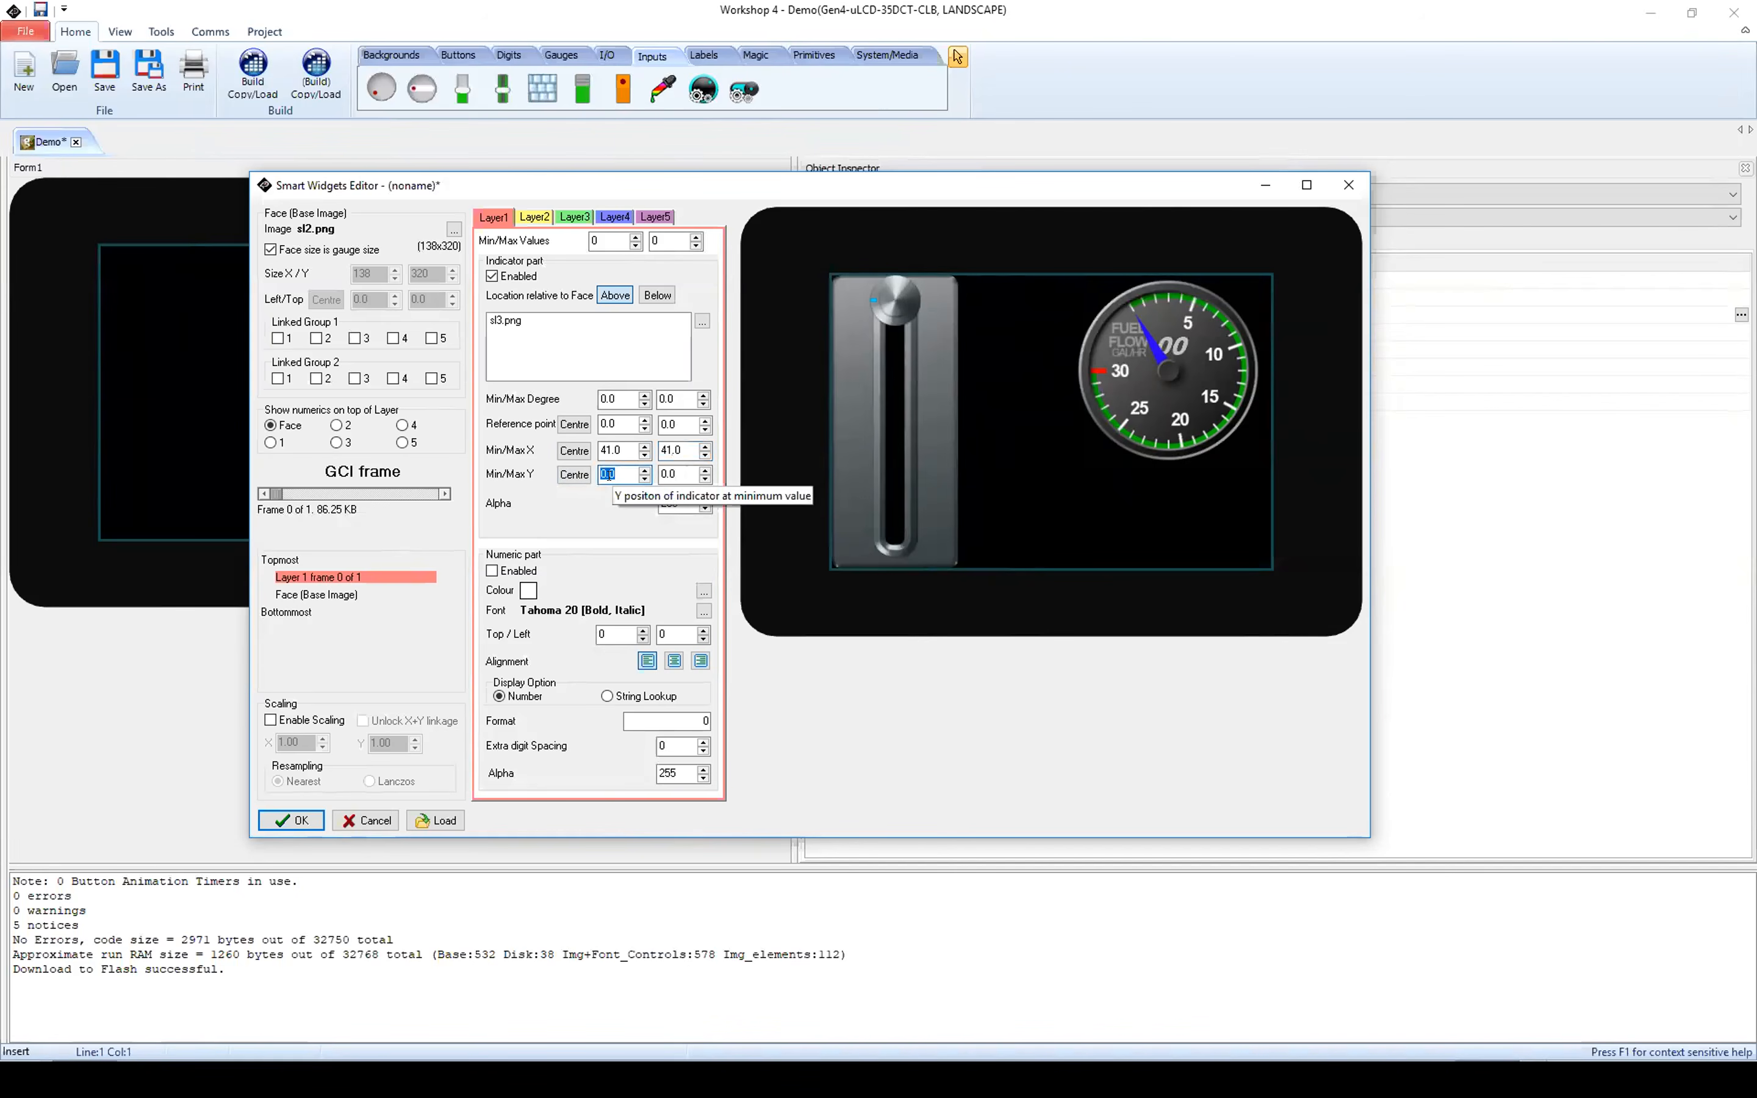
{"action": "type", "text": "255"}
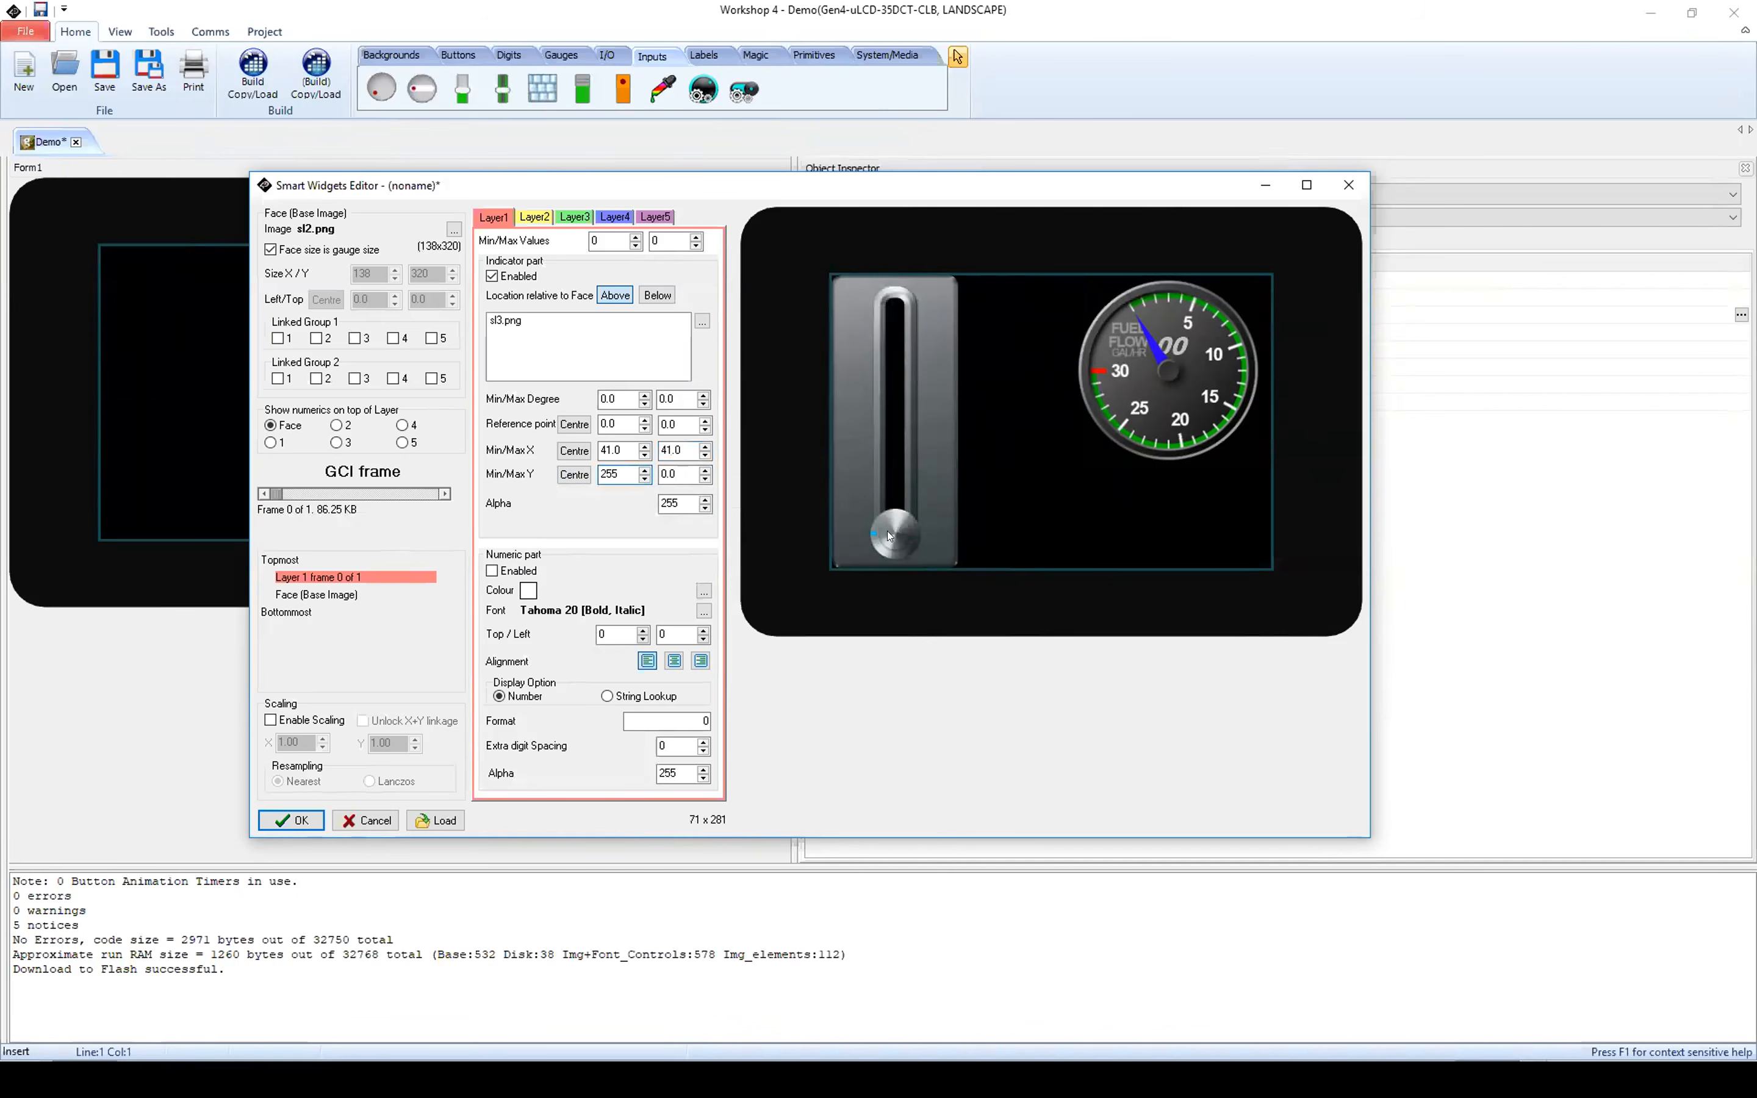
{"action": "key", "text": "Tab"}
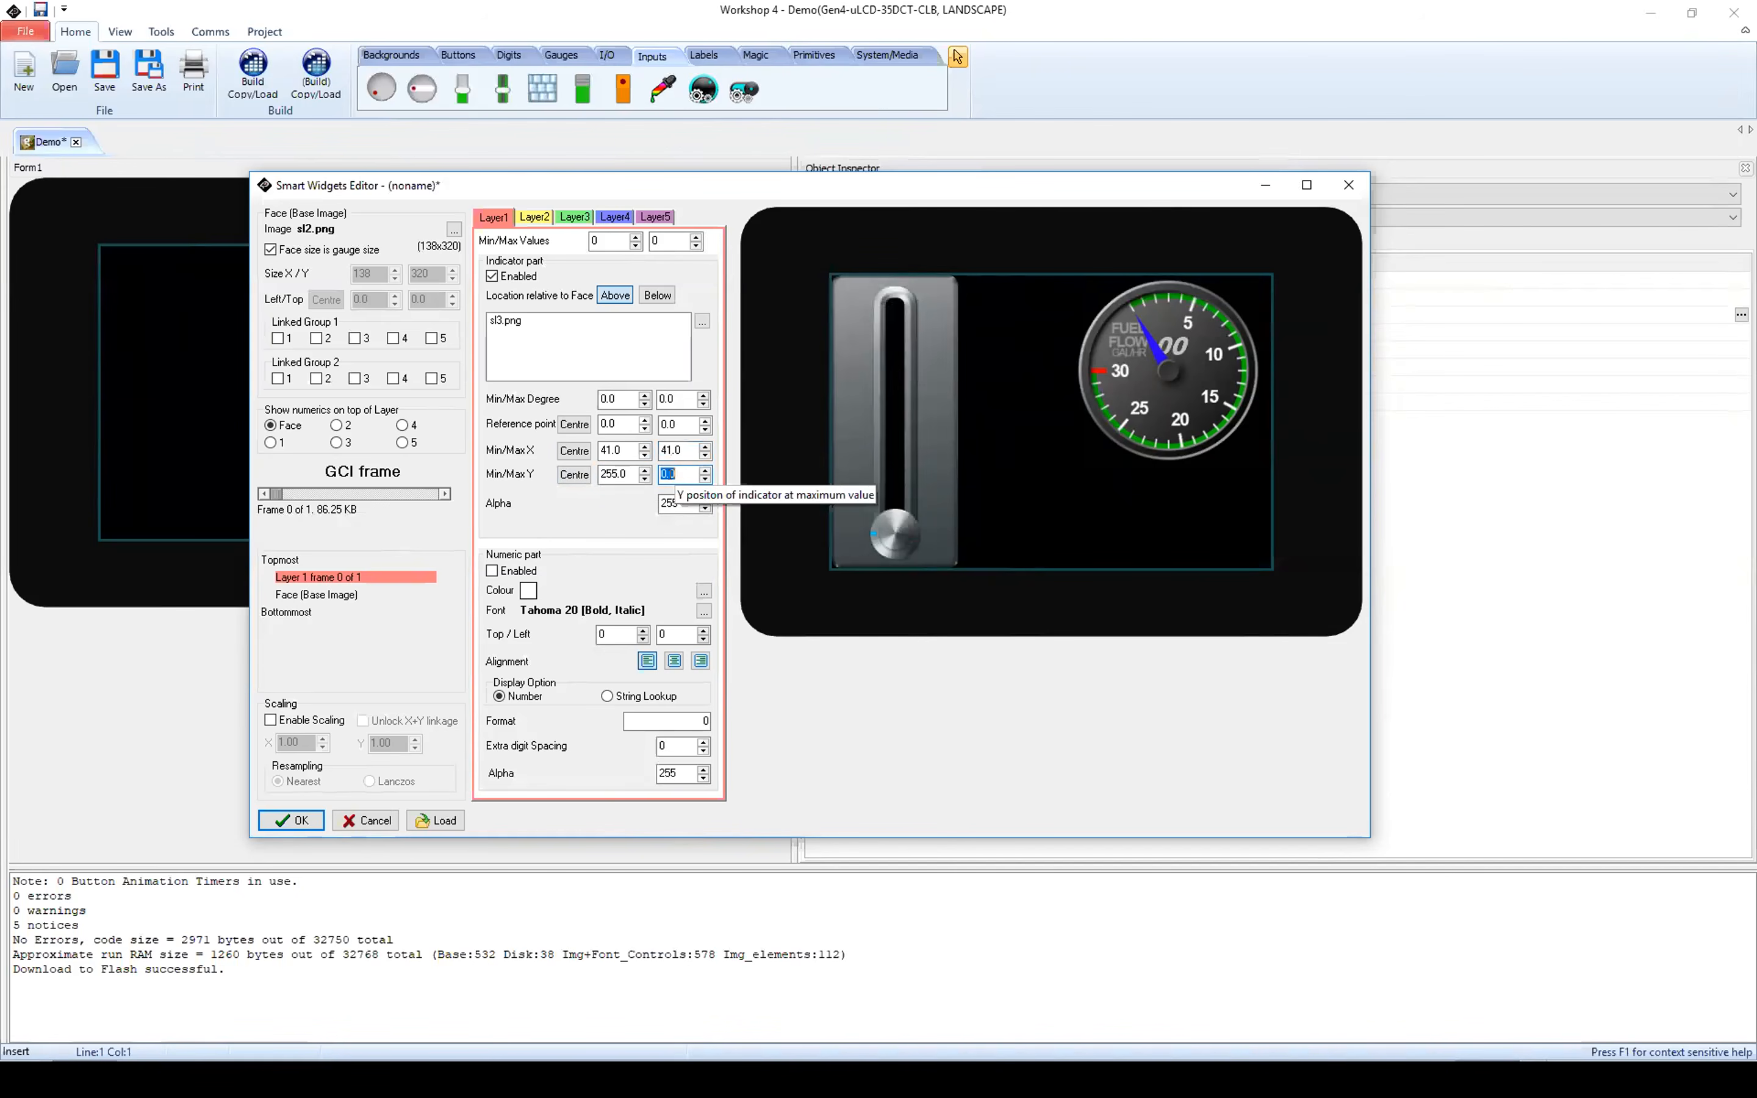
{"action": "type", "text": "10"}
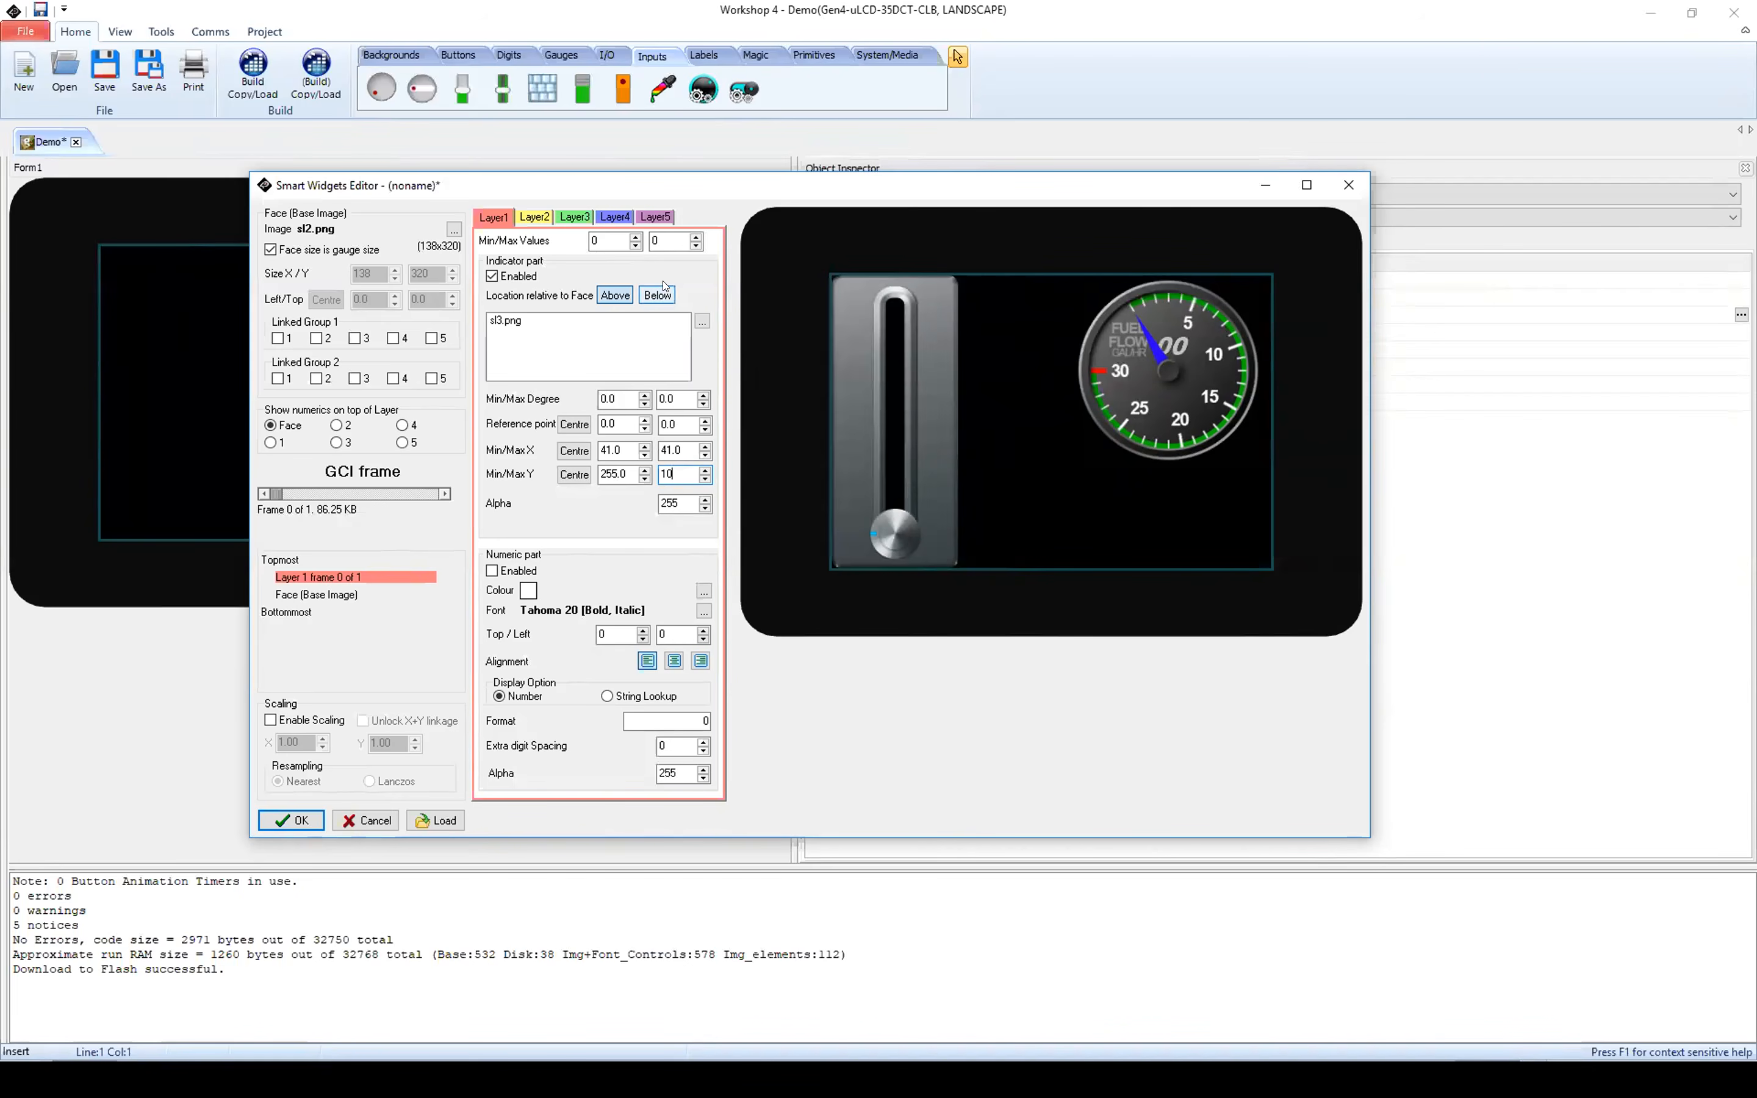
Step: Set Layer1's maximum value to 30 and preview the knob's travel through the frames
{"action": "left_click", "coordinate": [676, 242]}
{"action": "type", "text": "30"}
{"action": "mouse_move", "coordinate": [283, 494]}
{"action": "left_mouse_down"}
{"action": "mouse_move", "coordinate": [405, 503]}
{"action": "mouse_move", "coordinate": [278, 509]}
{"action": "mouse_move", "coordinate": [444, 498]}
{"action": "mouse_move", "coordinate": [270, 508]}
{"action": "left_mouse_up"}
Step: Enable Layer2's indicator part, locate it below the face, and add sl1.png as its indicator image
{"action": "left_click", "coordinate": [535, 217]}
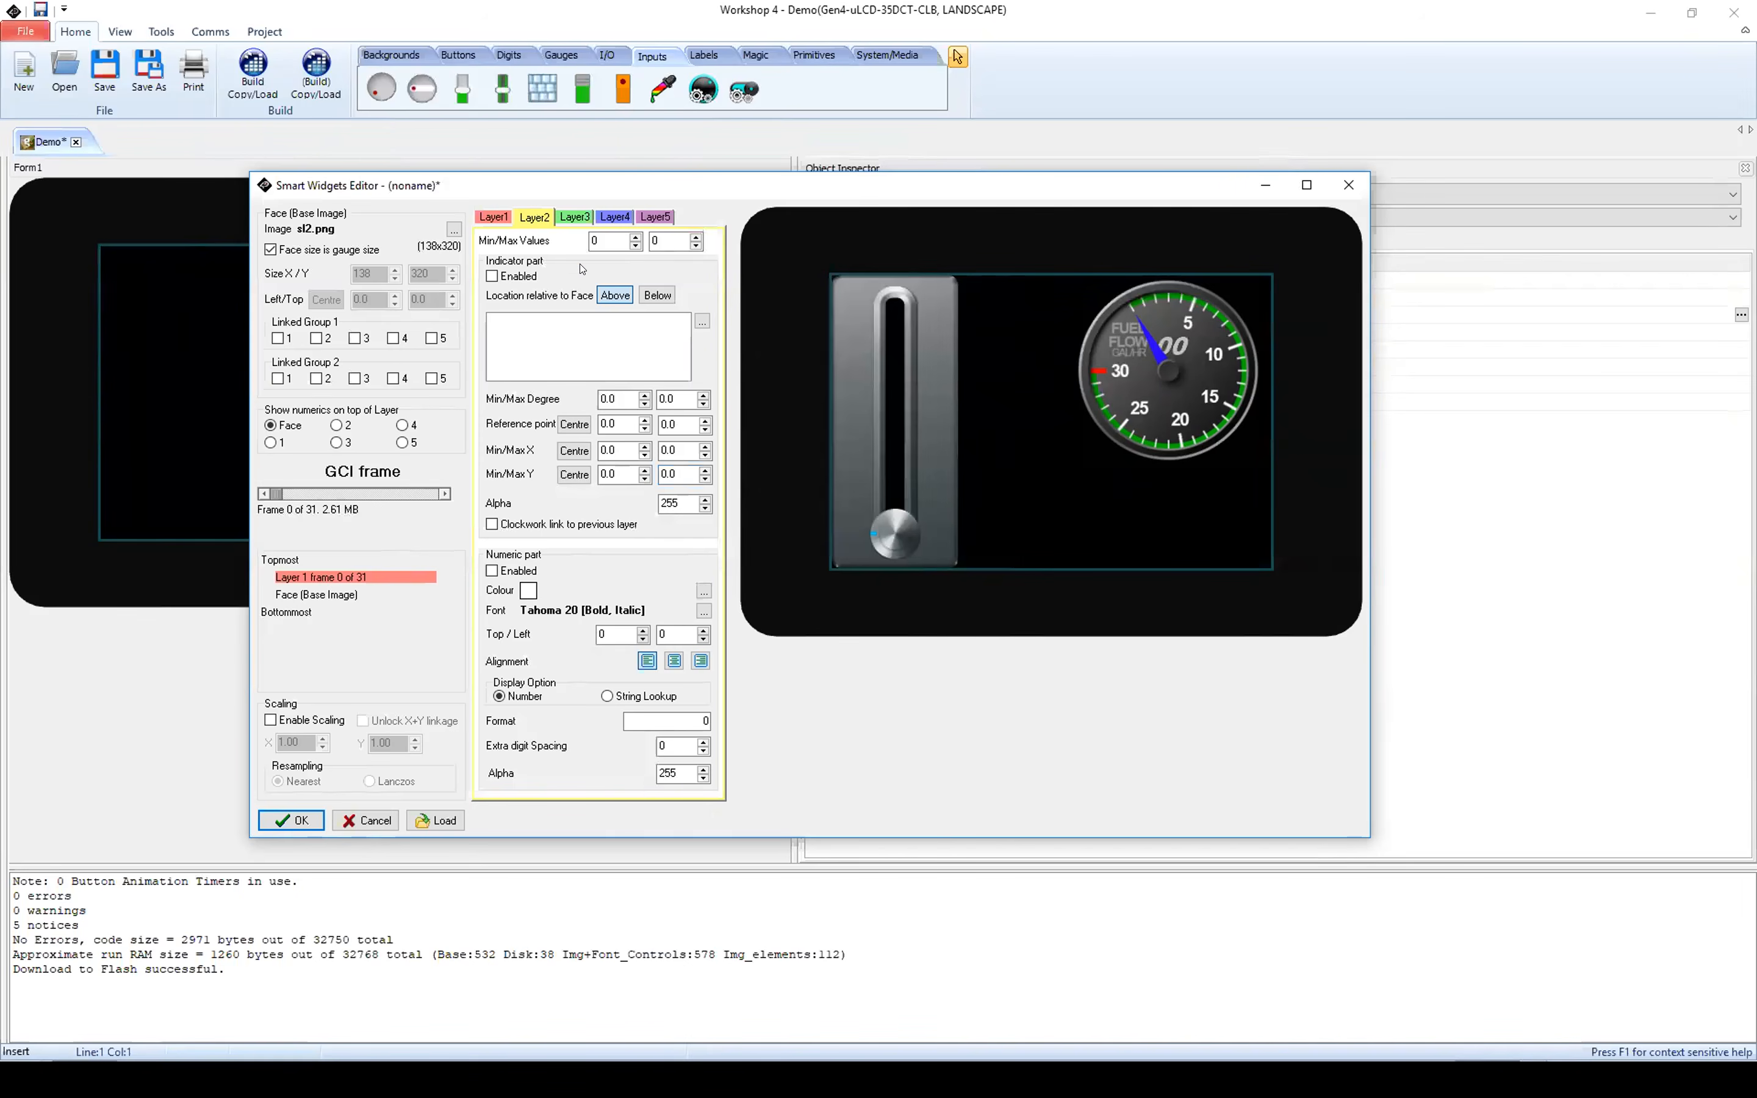
{"action": "left_click", "coordinate": [492, 277]}
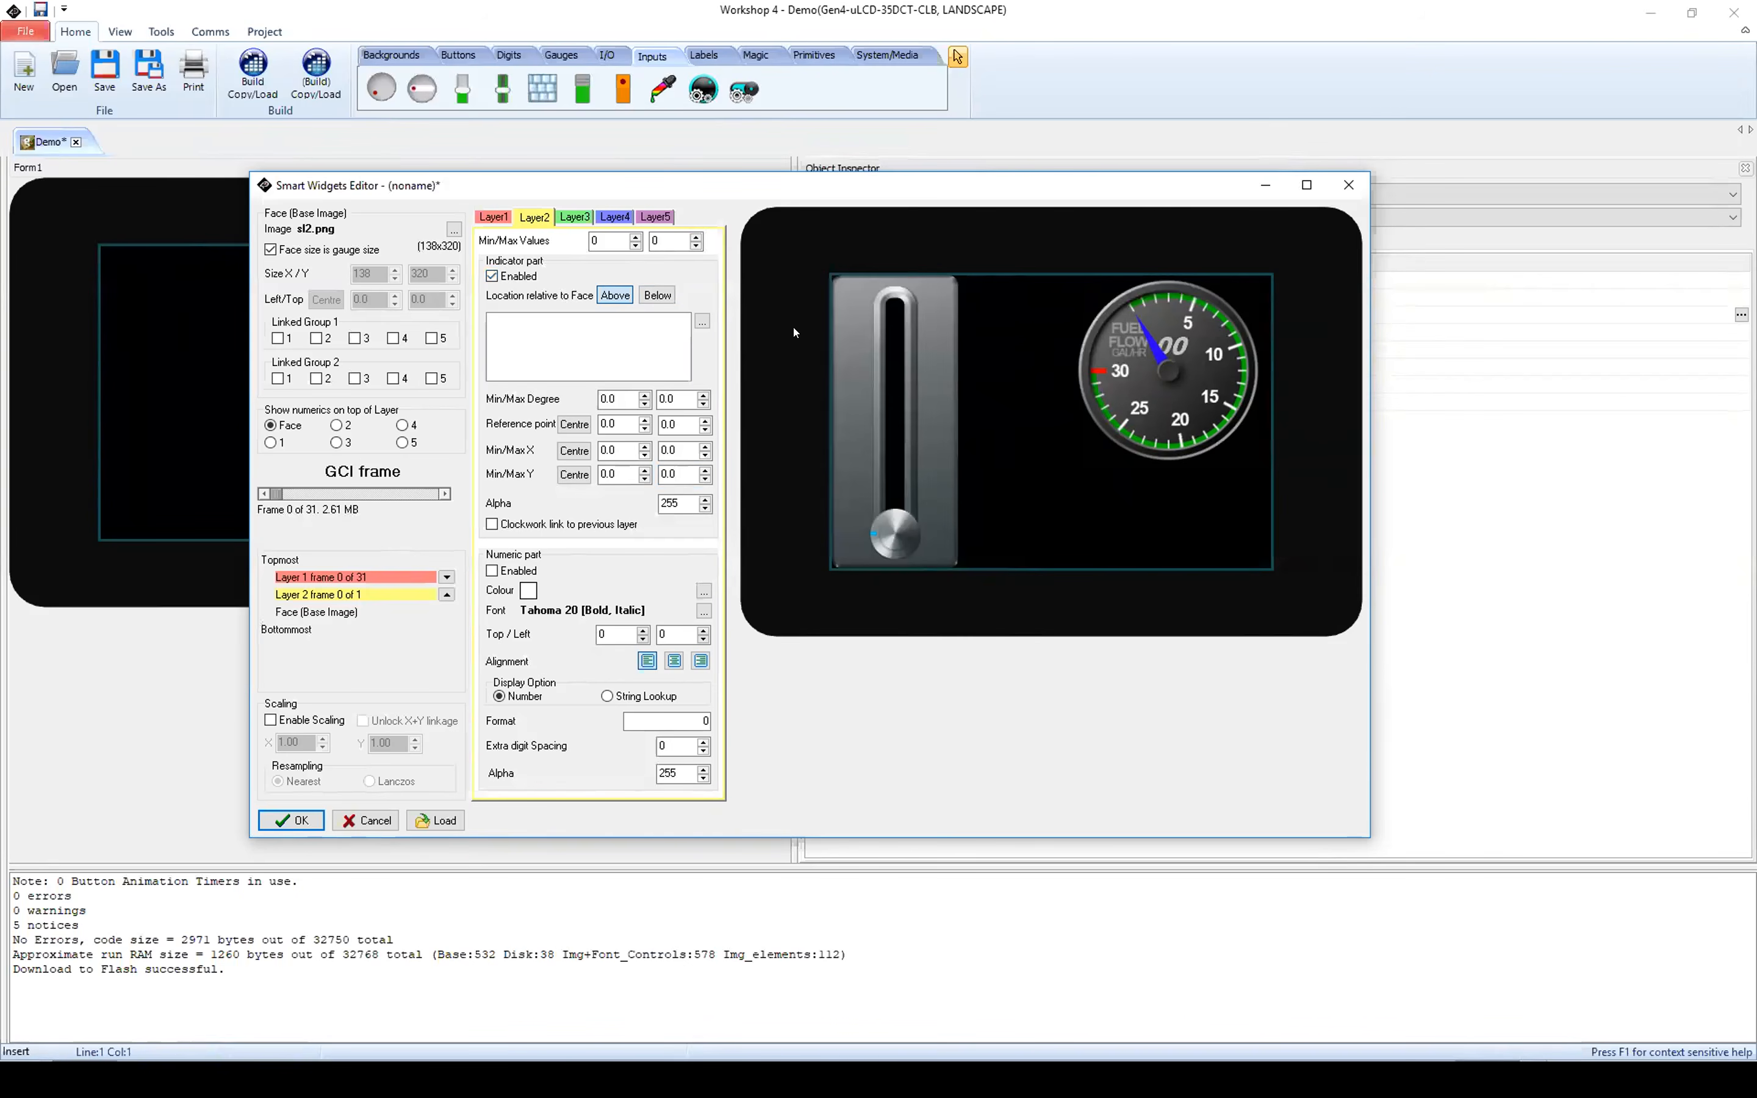
{"action": "left_click", "coordinate": [659, 297]}
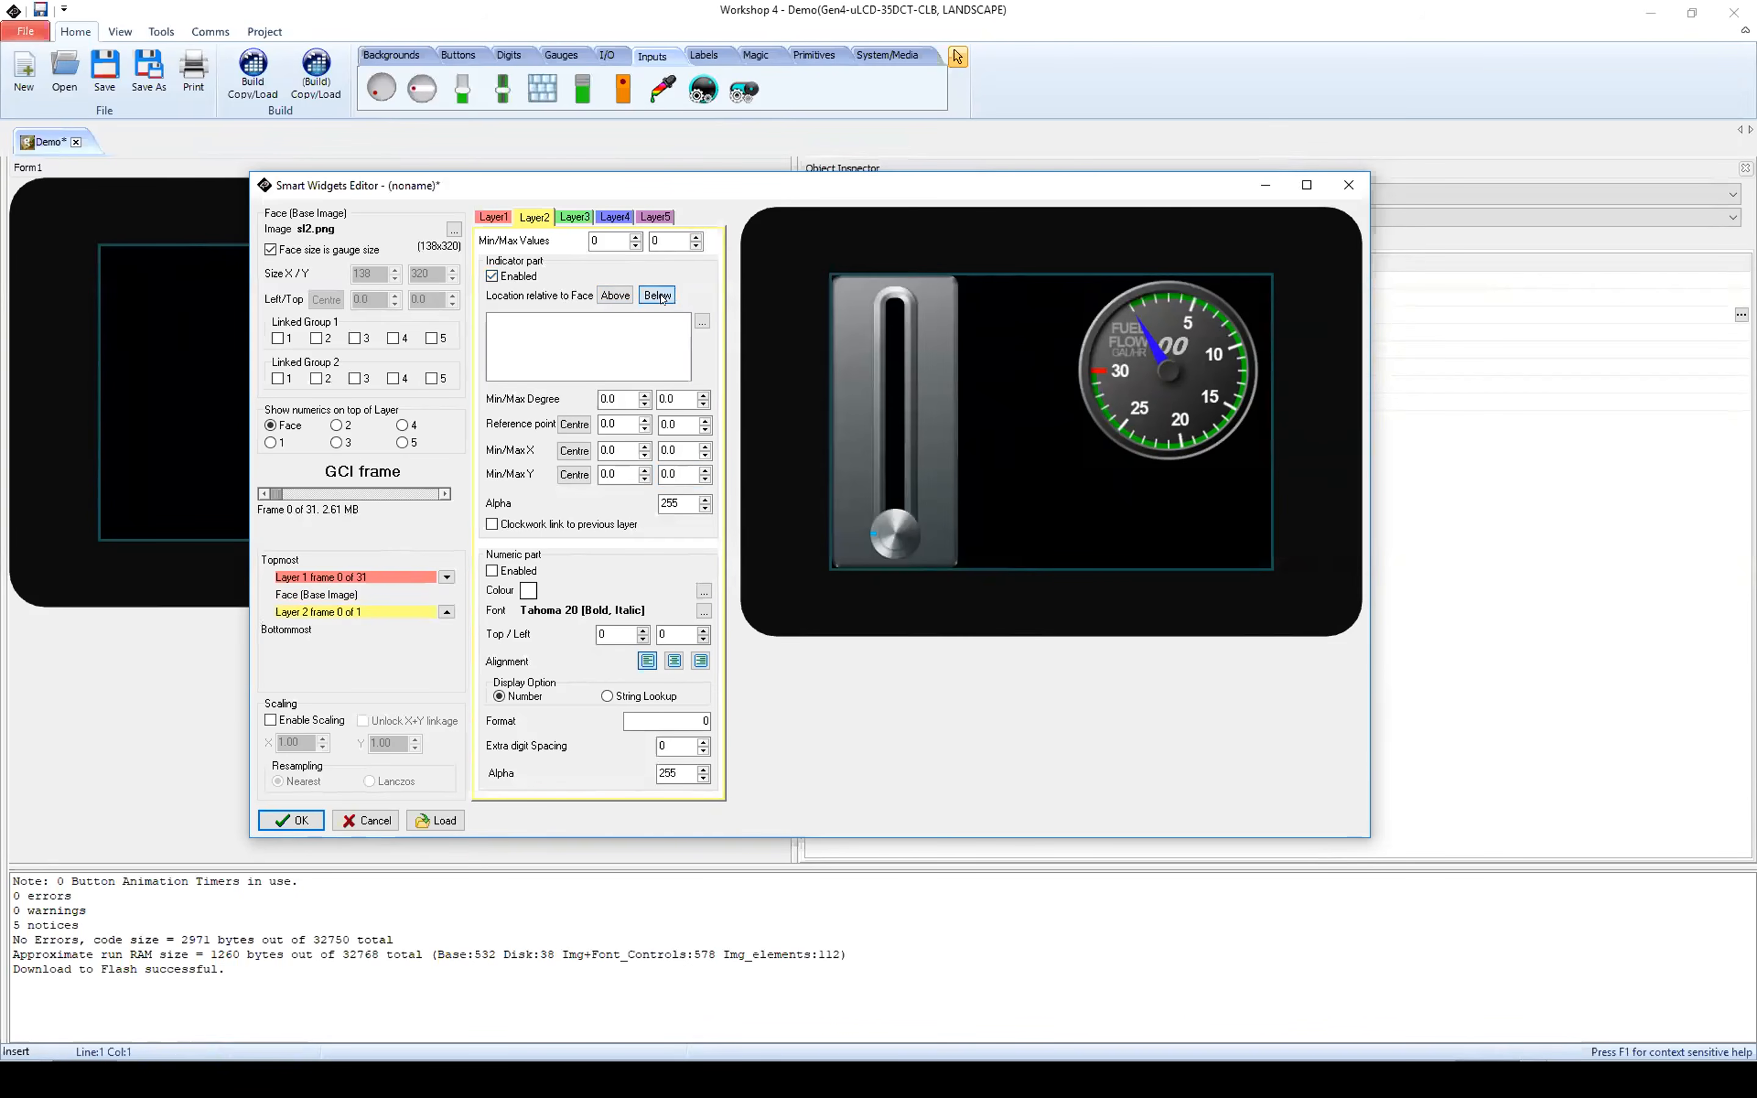
{"action": "left_click", "coordinate": [702, 322]}
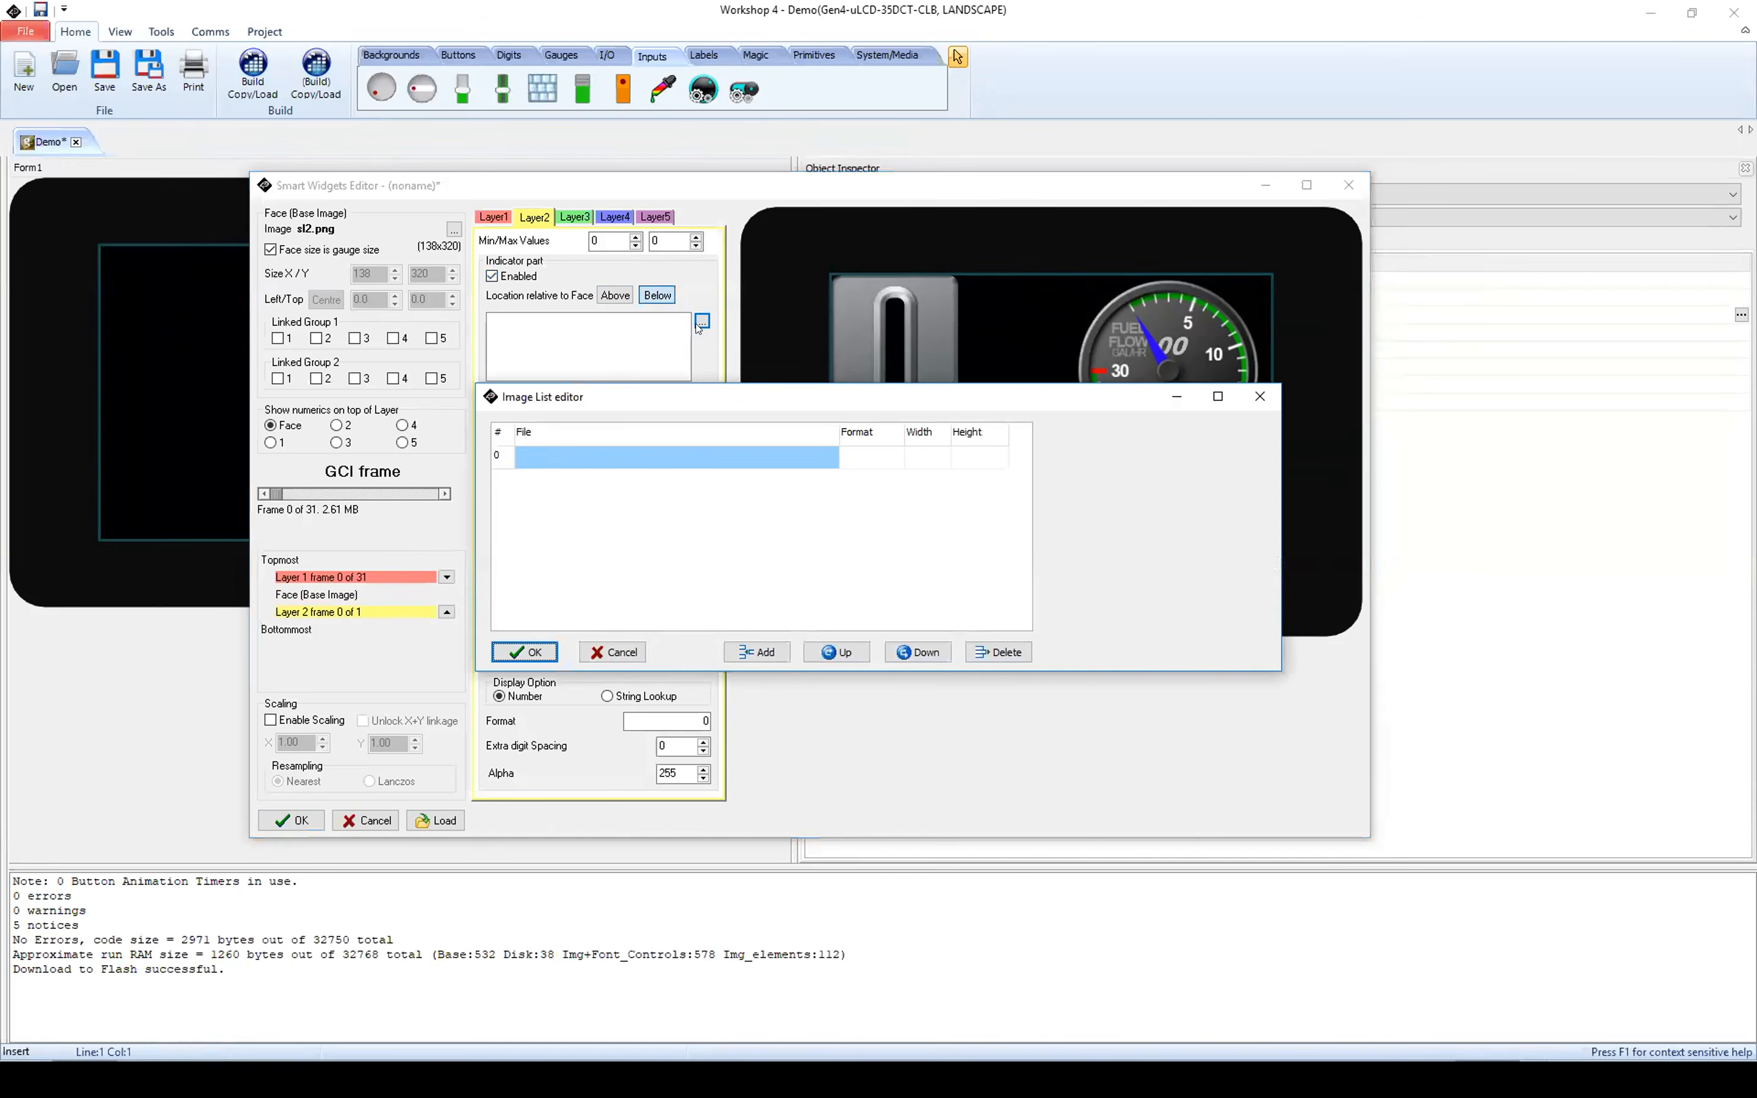
{"action": "left_click", "coordinate": [764, 653]}
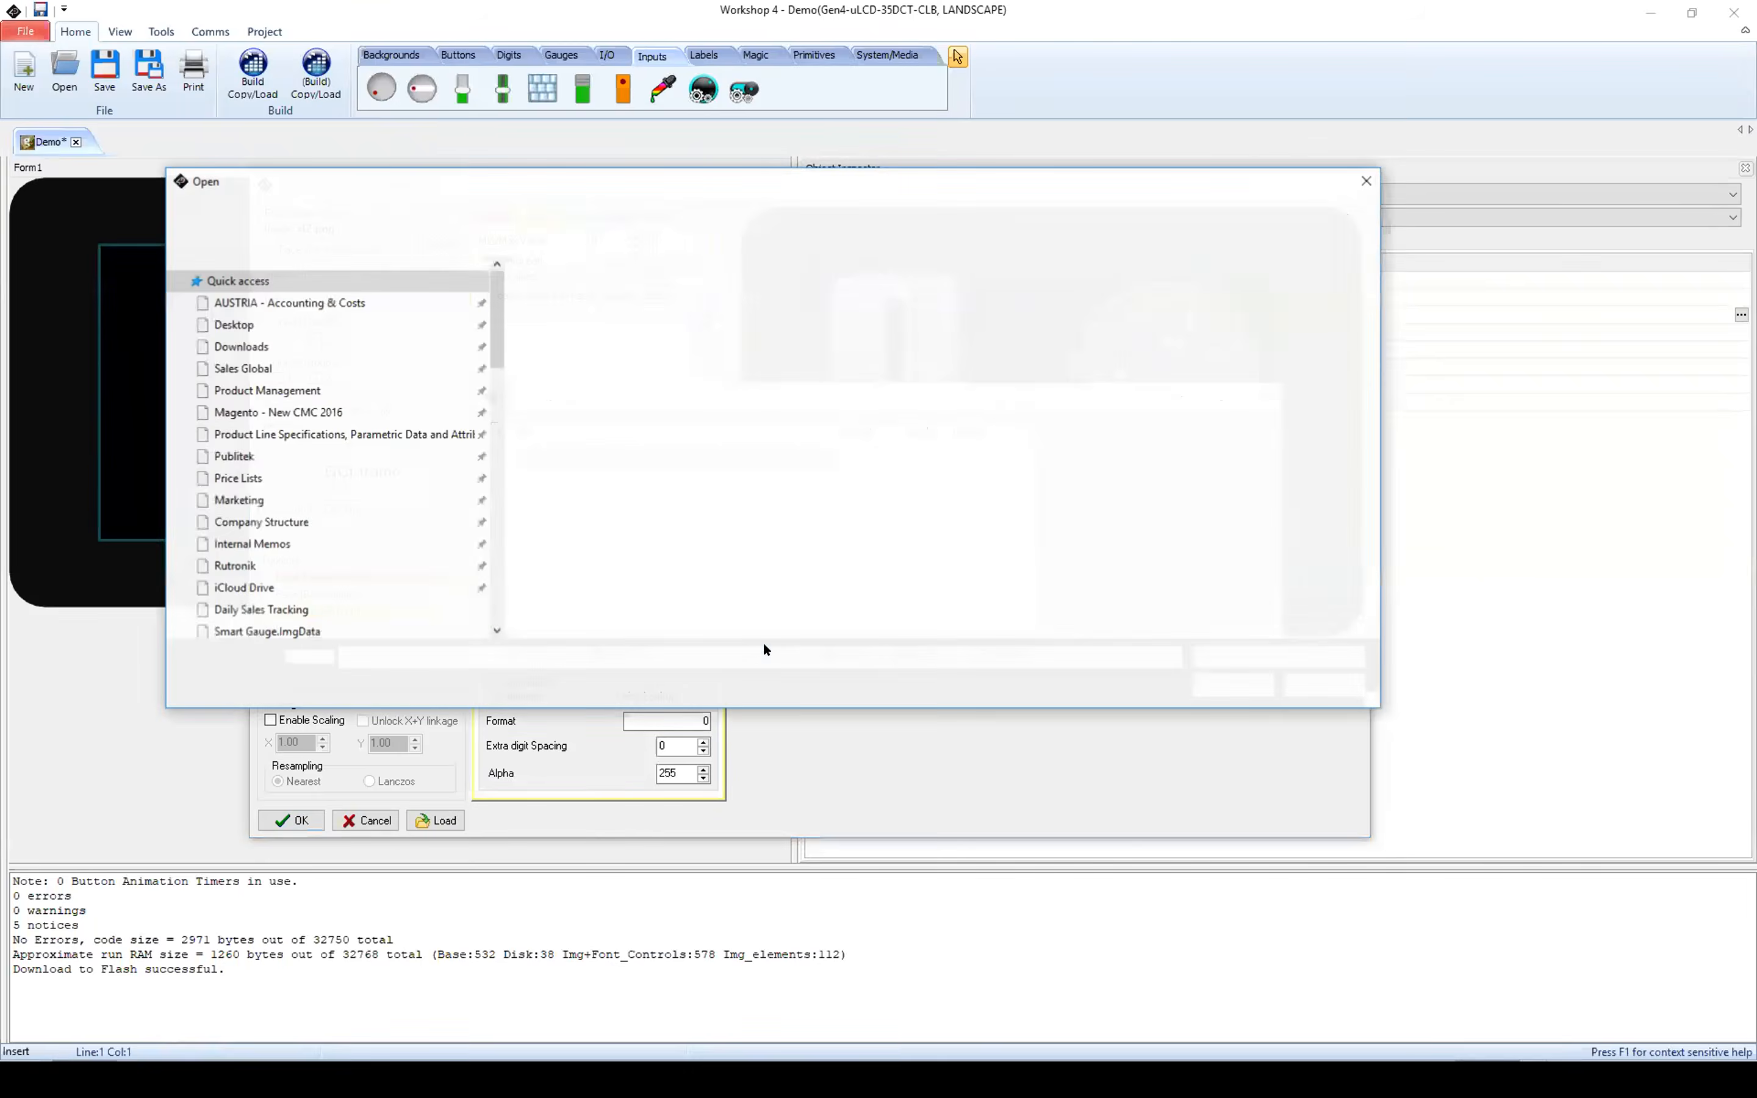
{"action": "left_click", "coordinate": [1191, 313]}
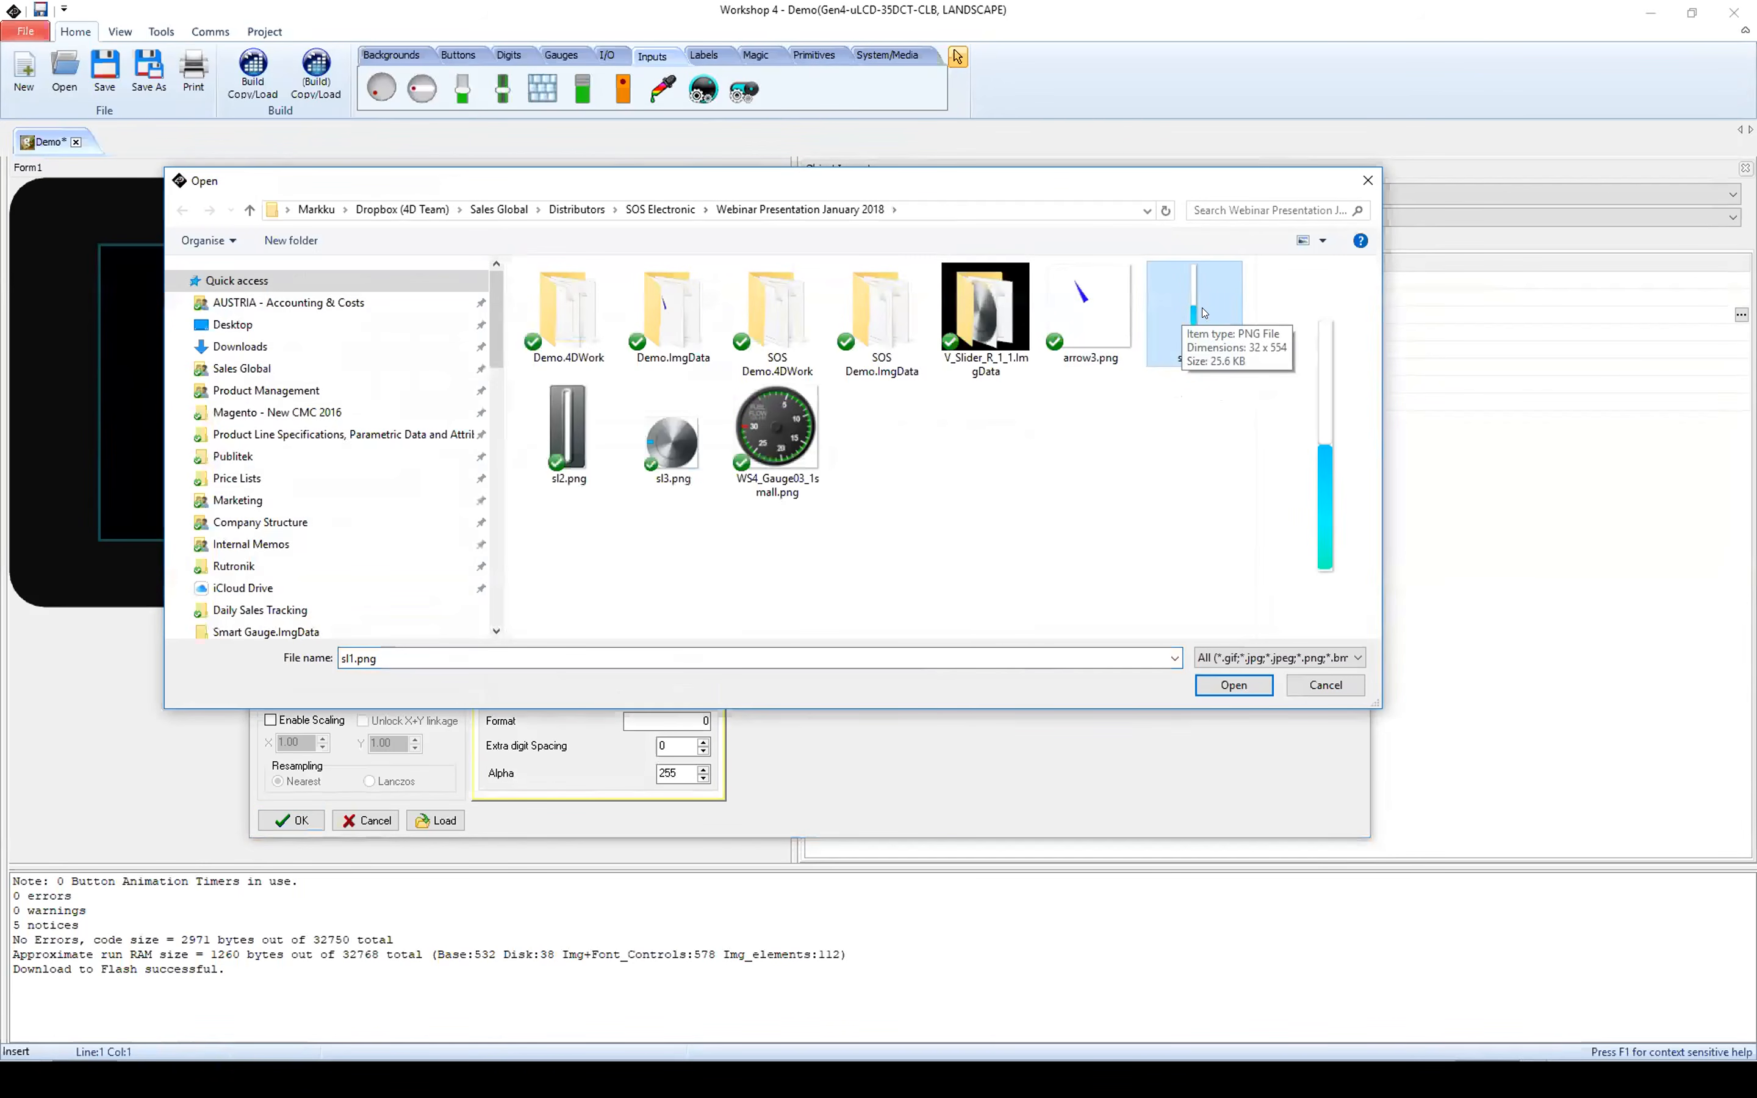
{"action": "left_click", "coordinate": [1233, 685]}
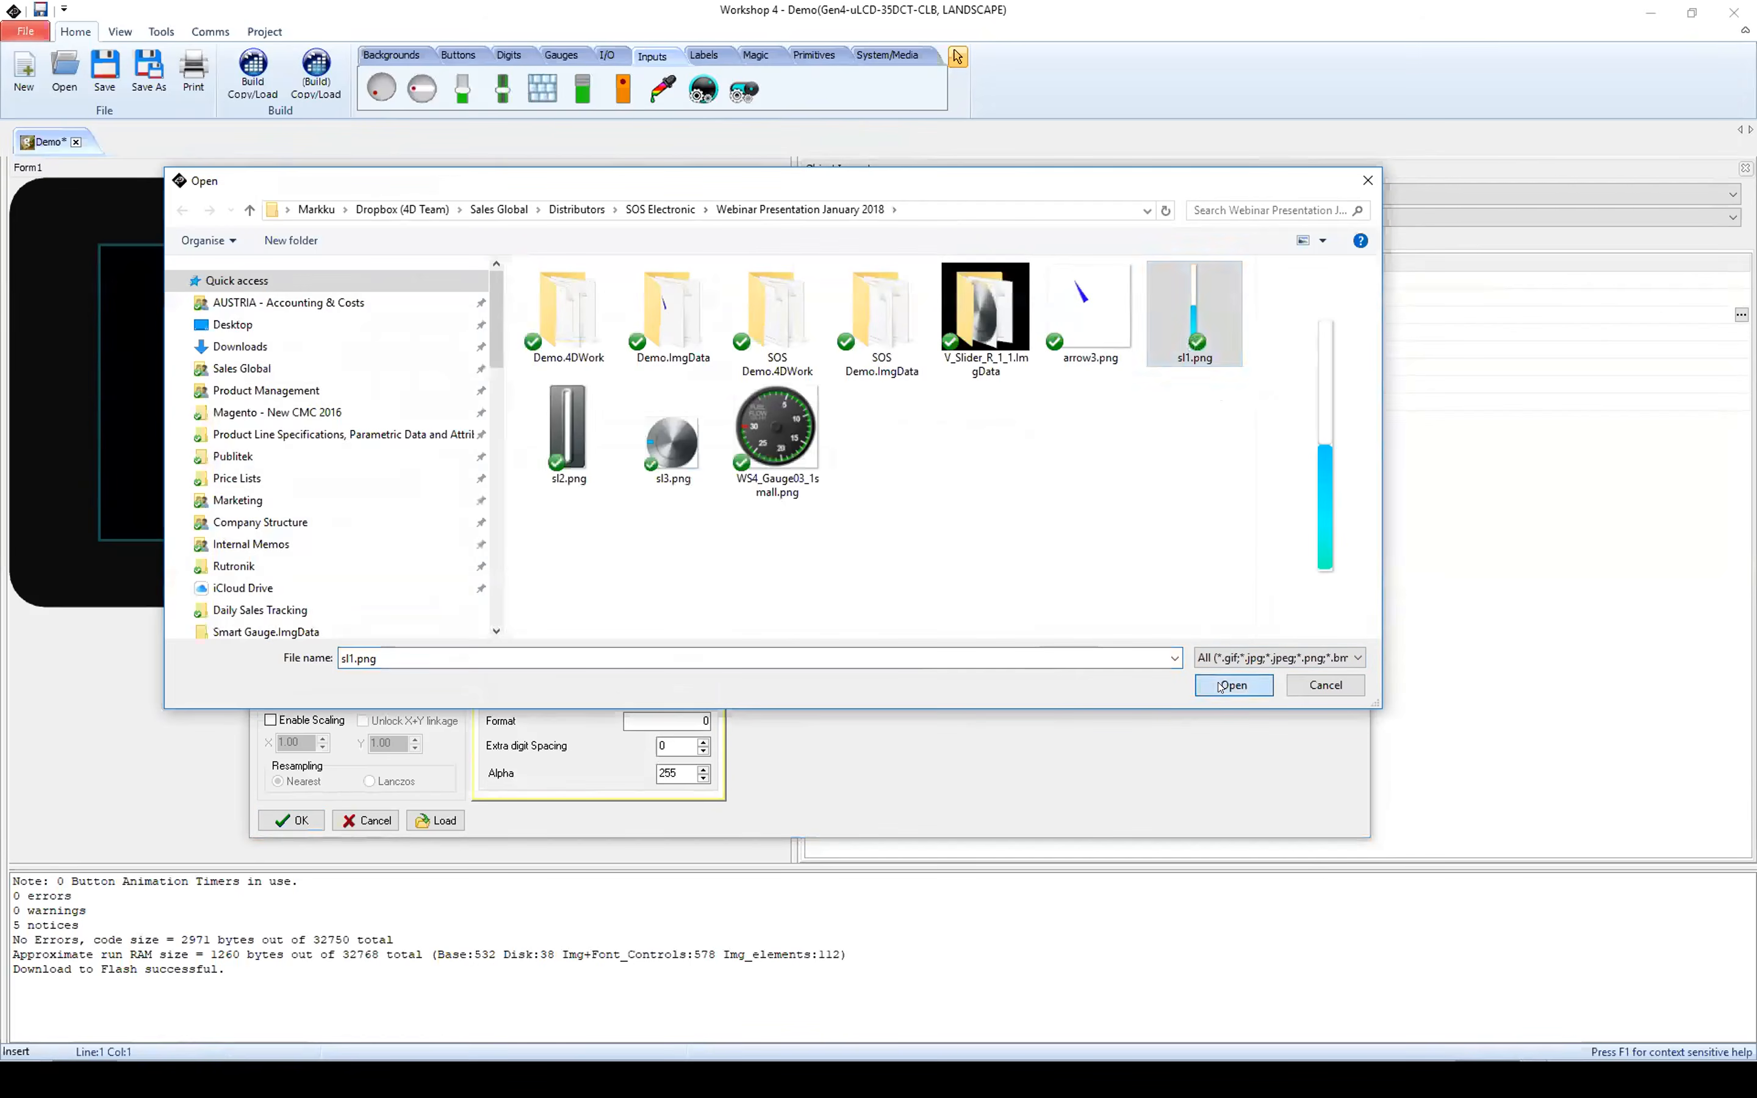
{"action": "left_click", "coordinate": [546, 652]}
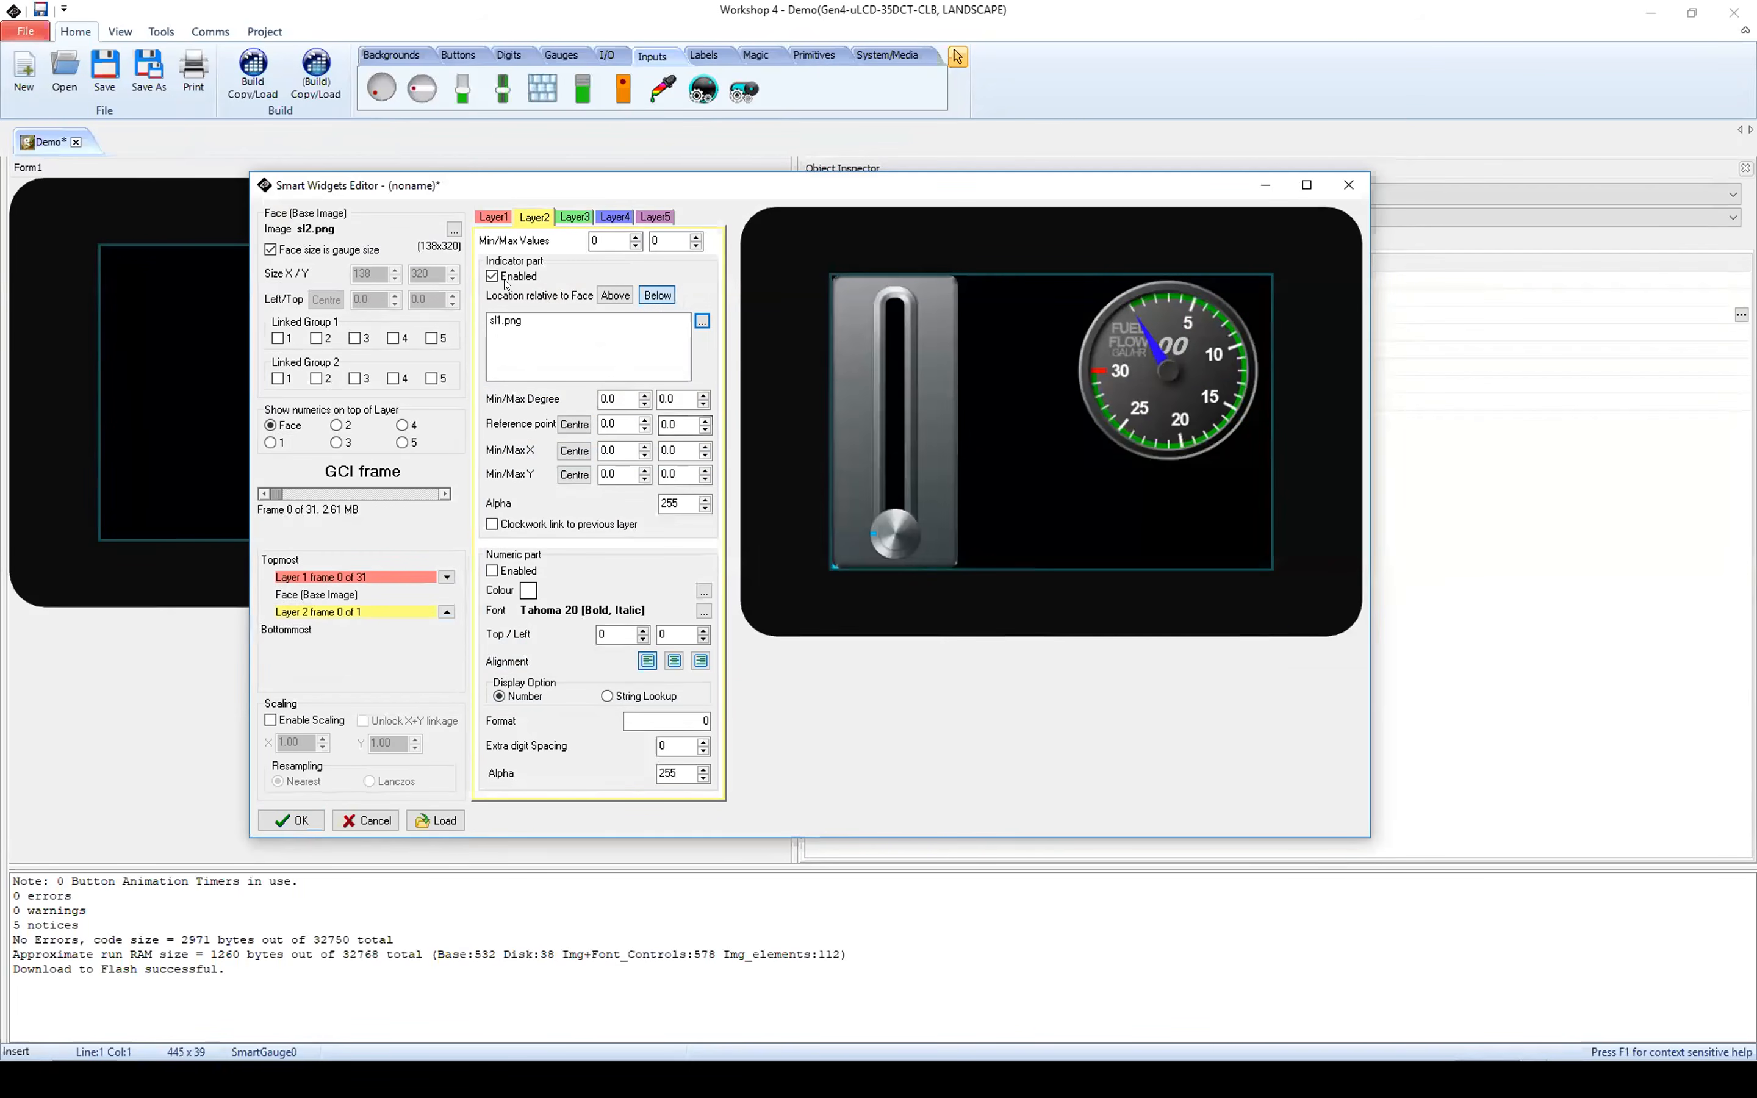
Step: Check Layer1's settings, and switch Layer2's indicator above the face and back below it to compare the placement
{"action": "left_click", "coordinate": [493, 218]}
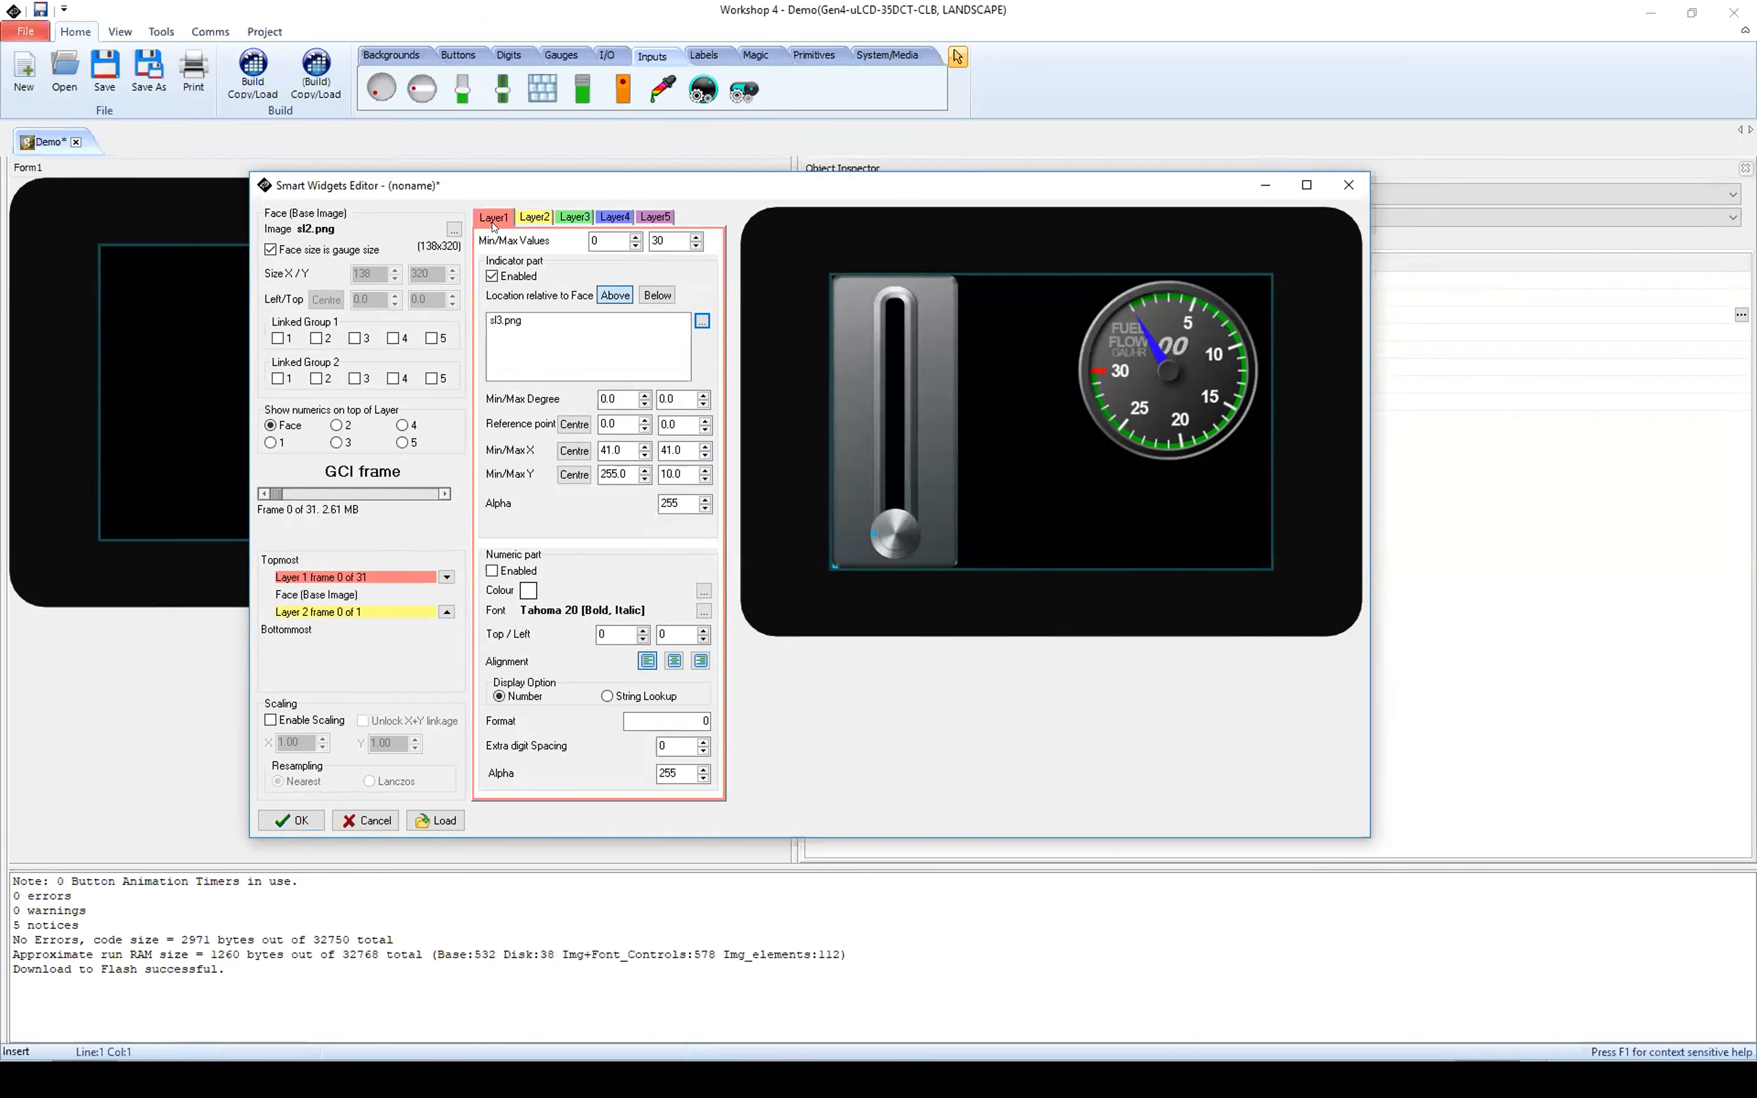
{"action": "left_click", "coordinate": [524, 218]}
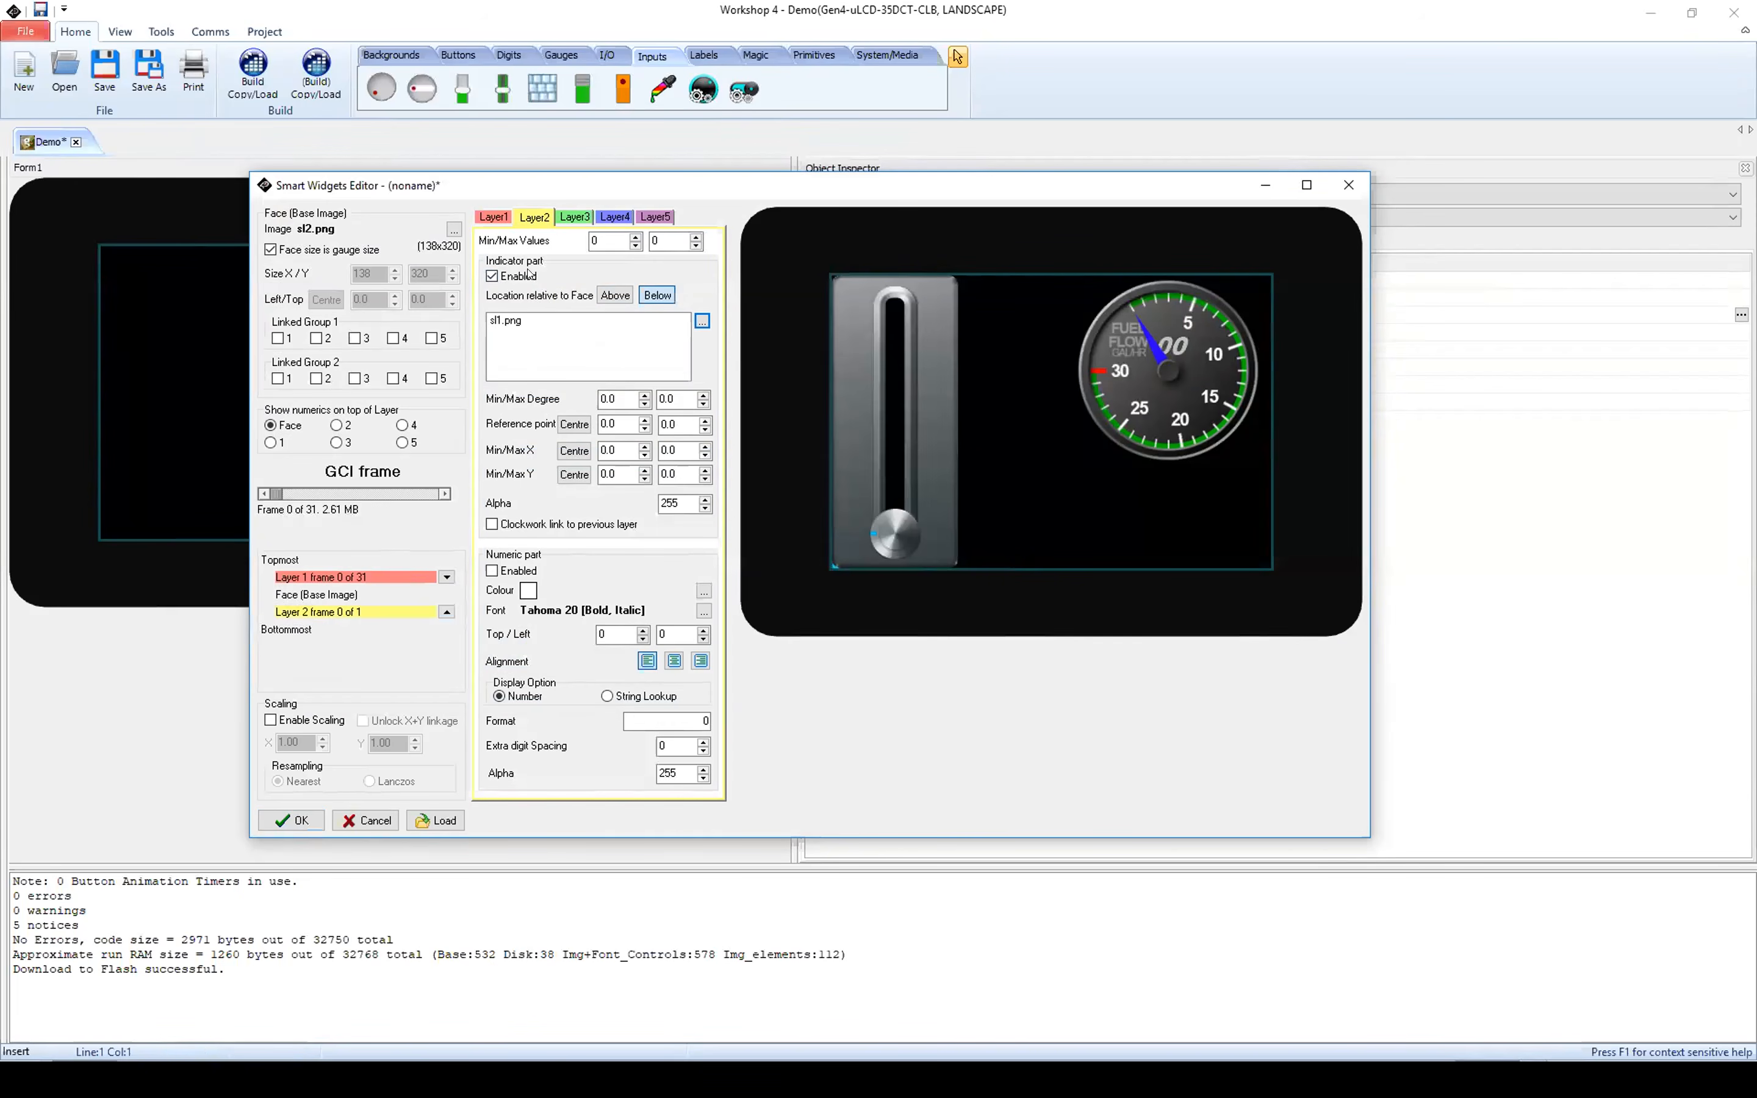
{"action": "left_click", "coordinate": [616, 297]}
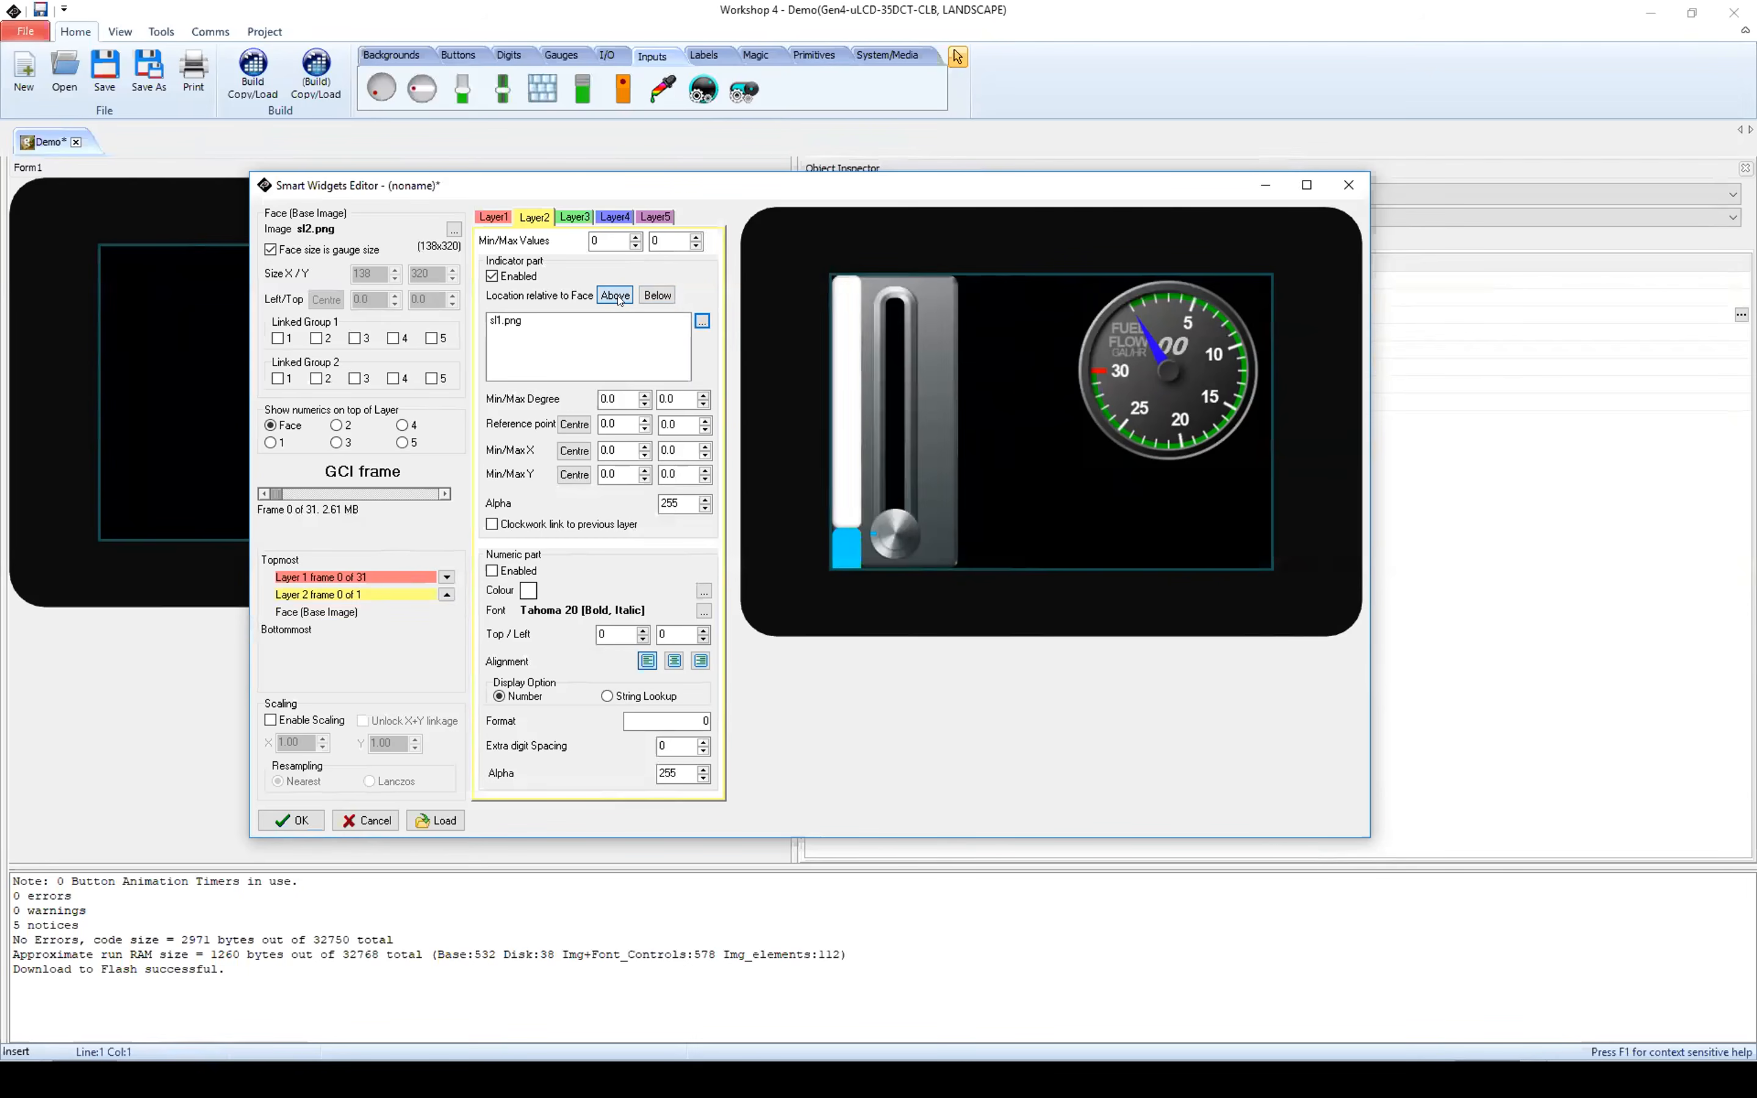
{"action": "left_click", "coordinate": [656, 296]}
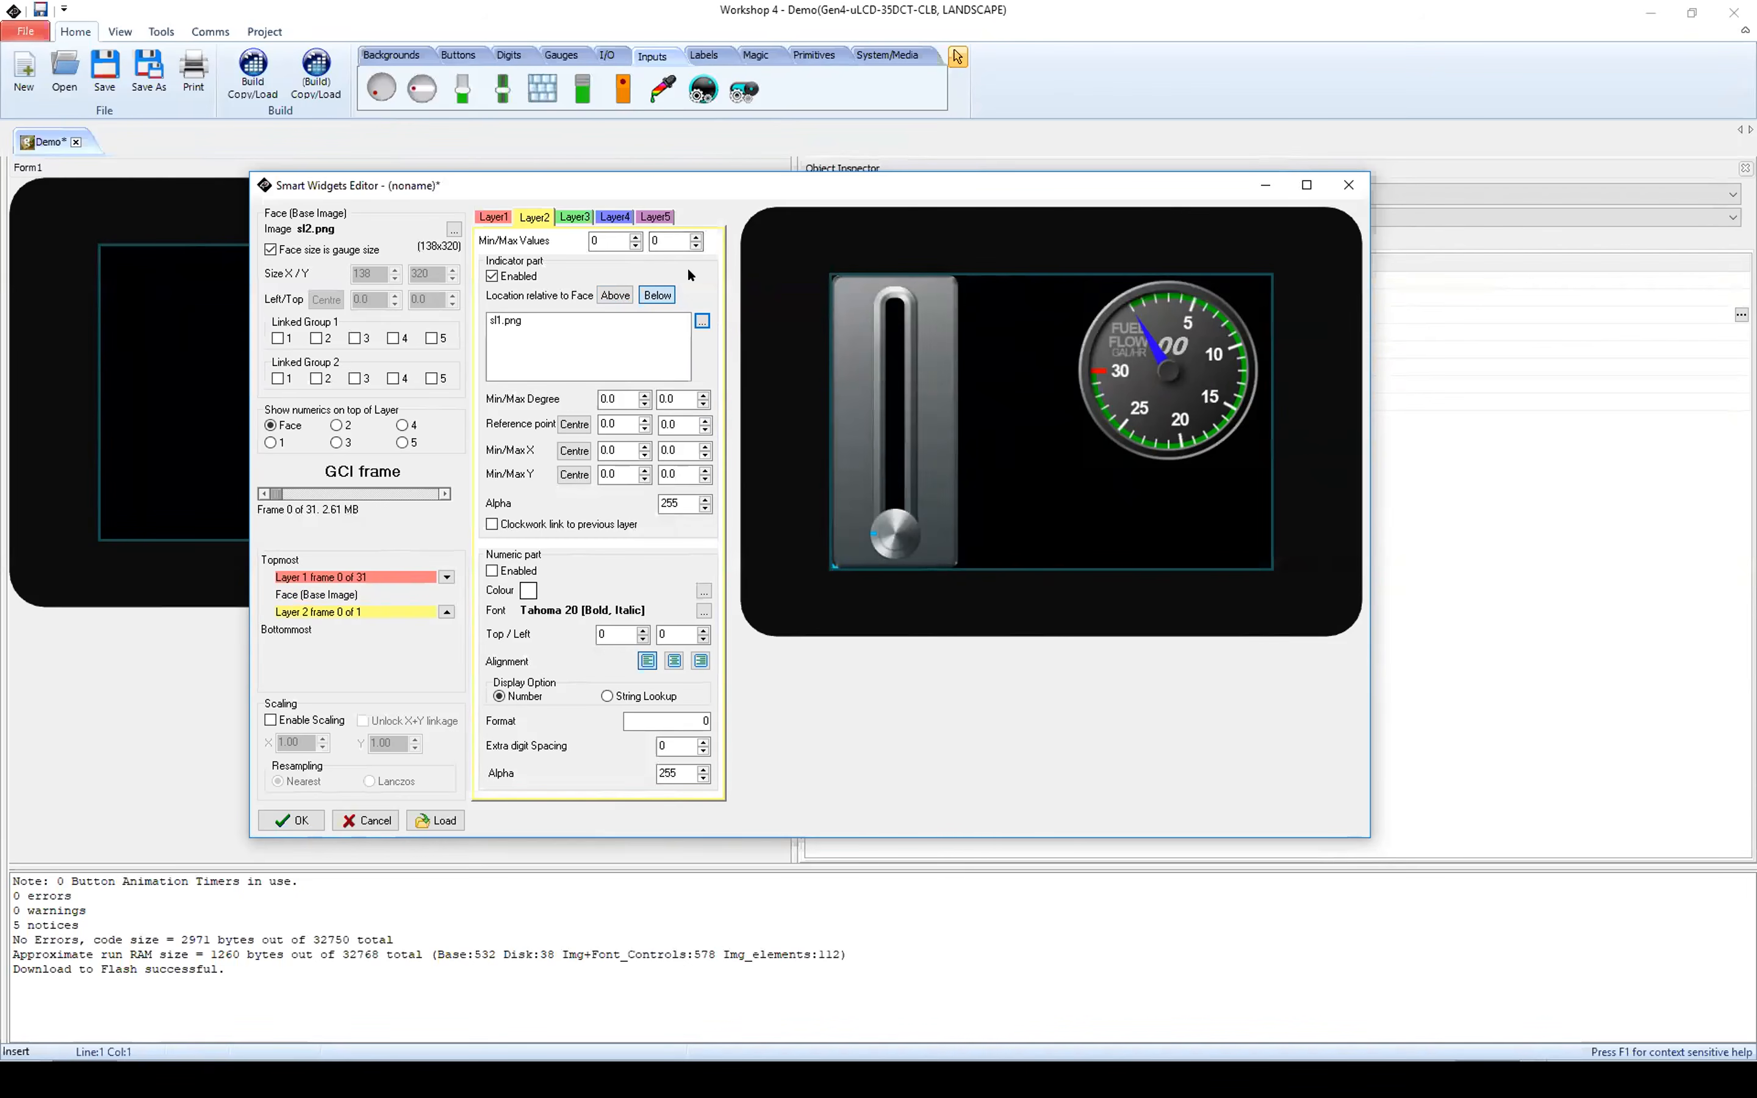
Step: Set the minimum and maximum X positions of Layer2's bar indicator to 53
{"action": "double_click", "coordinate": [624, 450]}
{"action": "key", "text": "Right"}
{"action": "key", "text": "BackSpace"}
{"action": "key", "text": "BackSpace"}
{"action": "type", "text": "53"}
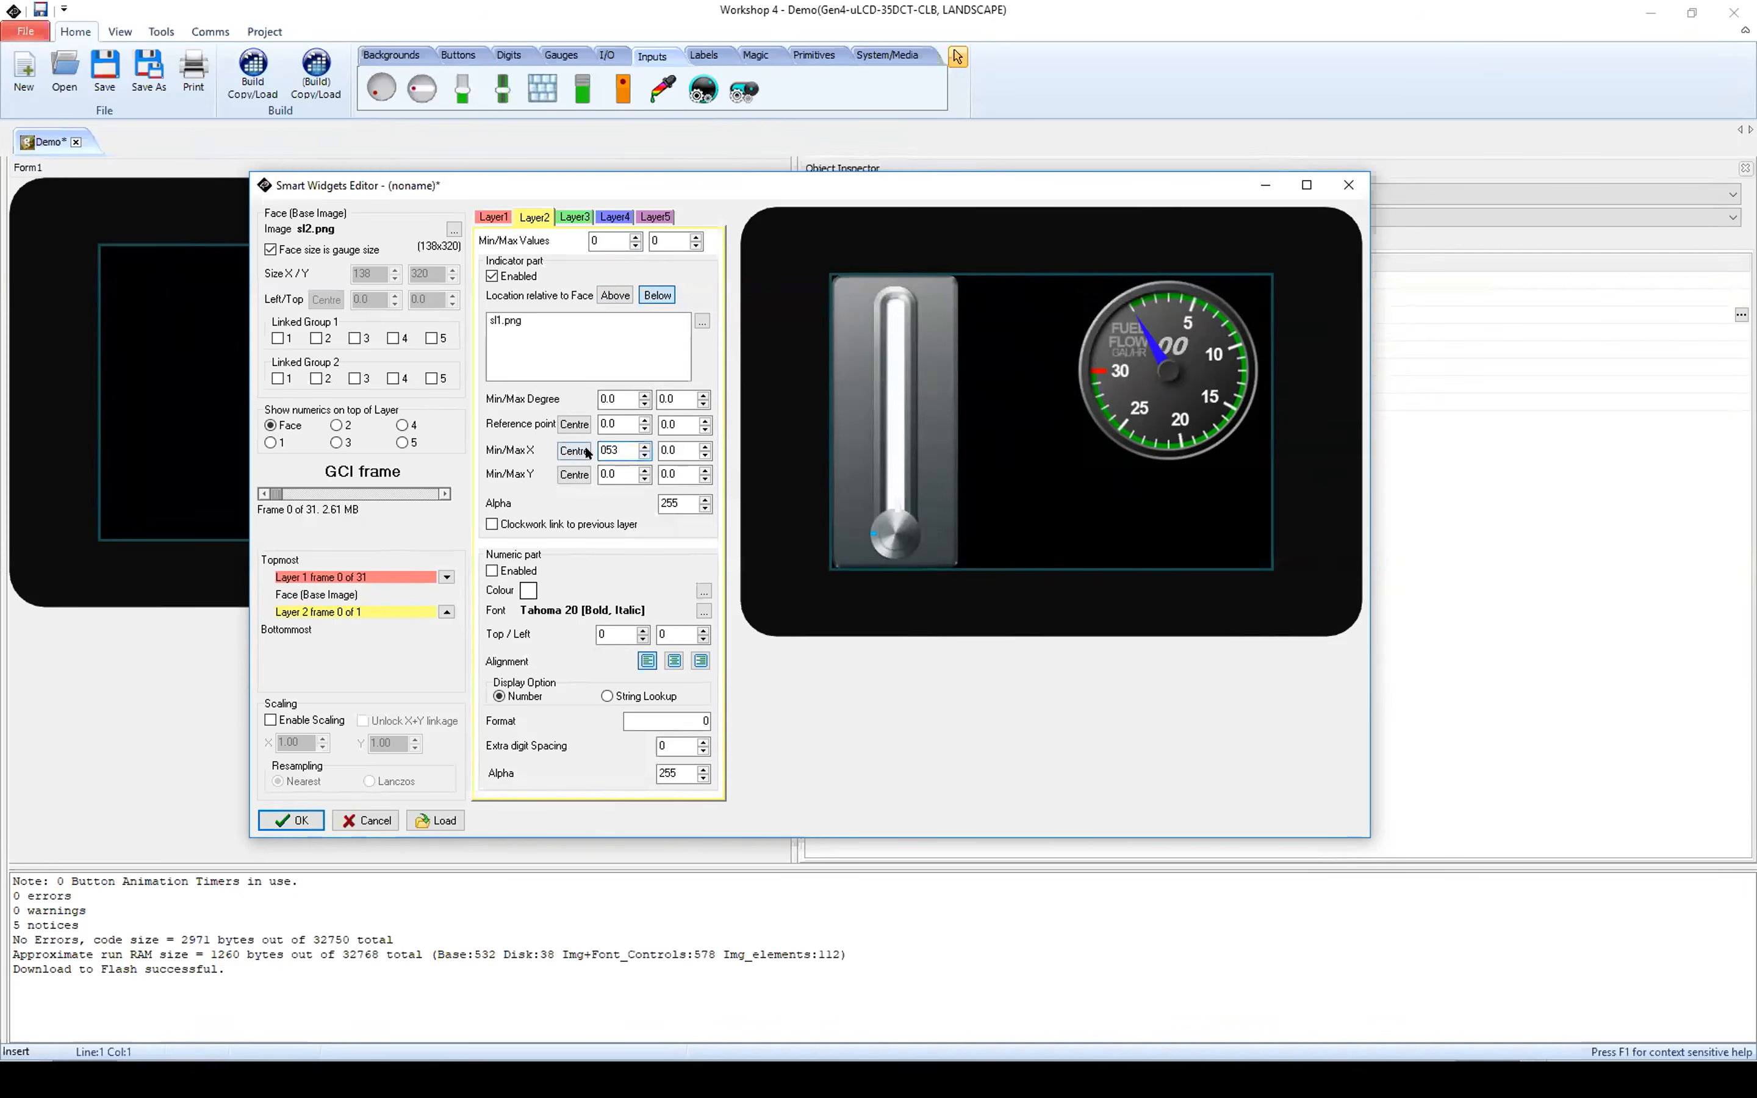
{"action": "double_click", "coordinate": [672, 449]}
{"action": "type", "text": "53"}
Step: Set Layer2's maximum Y position to -245 and scrub the frames to check the bar
{"action": "left_click", "coordinate": [673, 468]}
{"action": "type", "text": "-245"}
{"action": "mouse_move", "coordinate": [277, 495]}
{"action": "left_mouse_down"}
{"action": "mouse_move", "coordinate": [449, 495]}
{"action": "mouse_move", "coordinate": [258, 497]}
{"action": "left_mouse_up"}
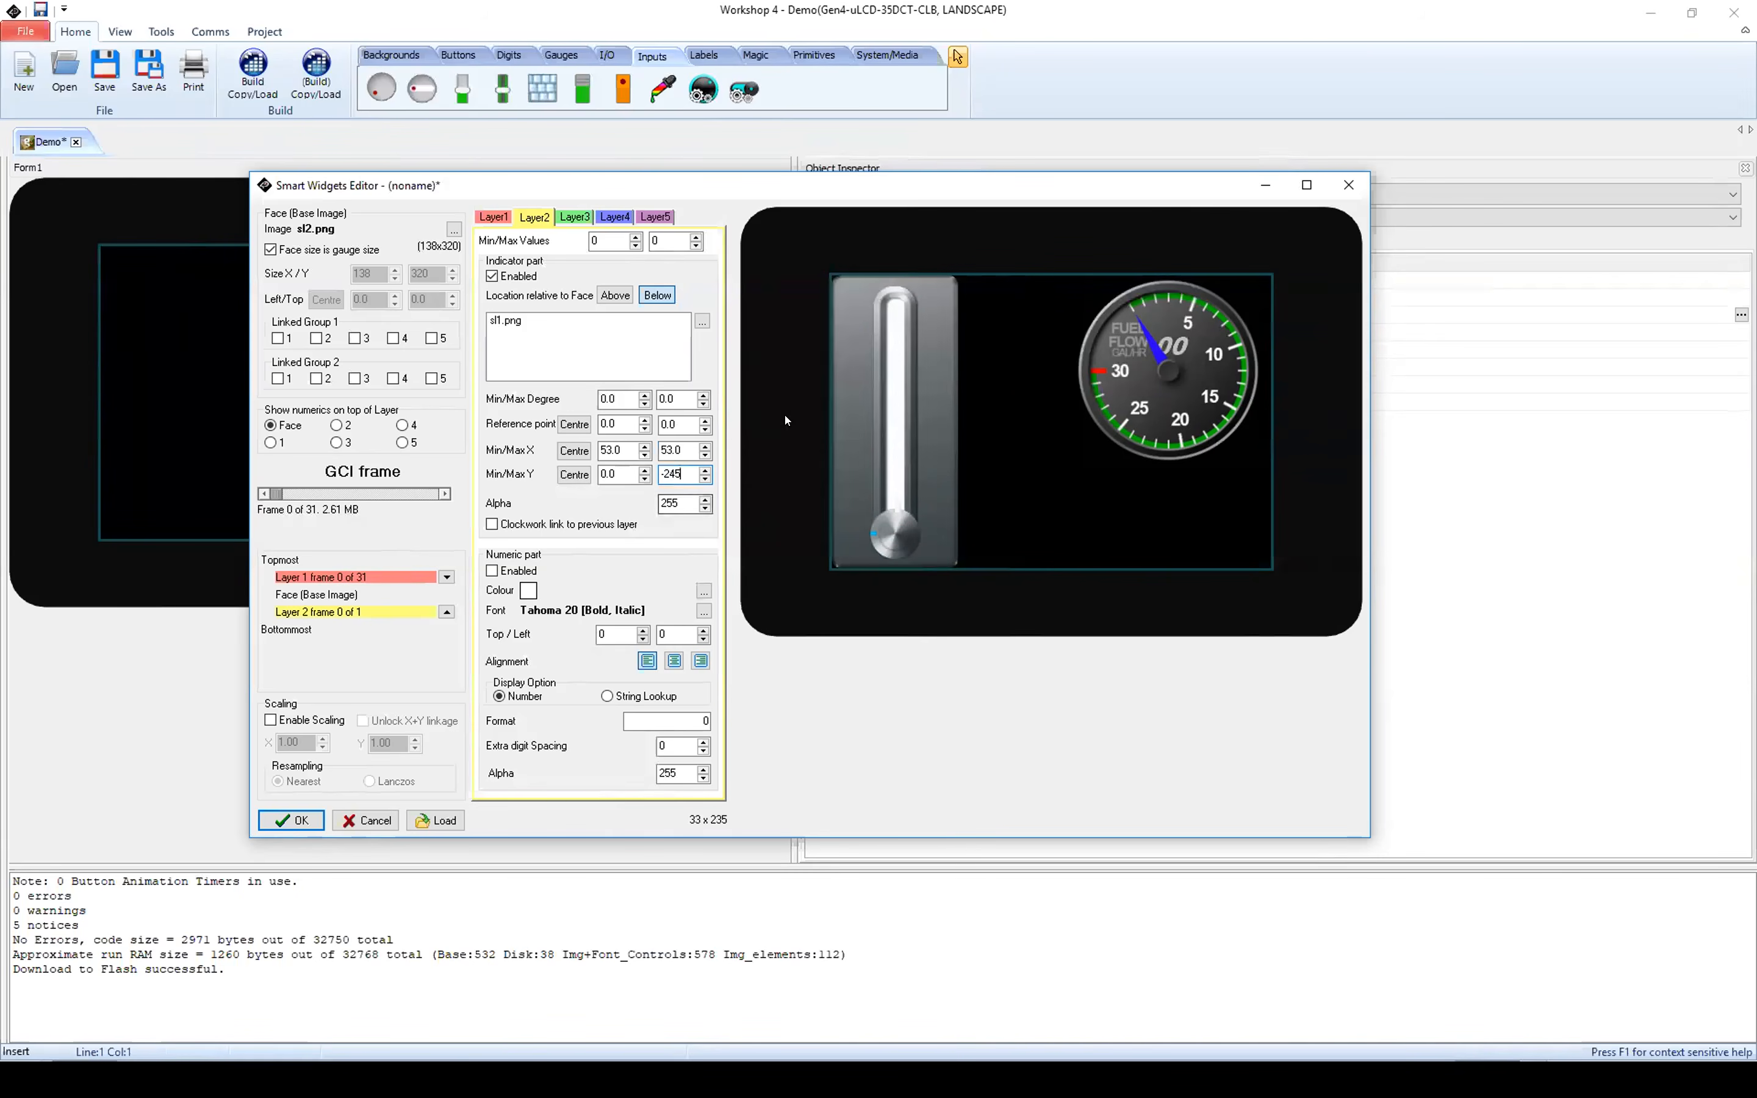
Step: Set Layer2's maximum value to 30 and preview the frames
{"action": "left_click", "coordinate": [666, 241]}
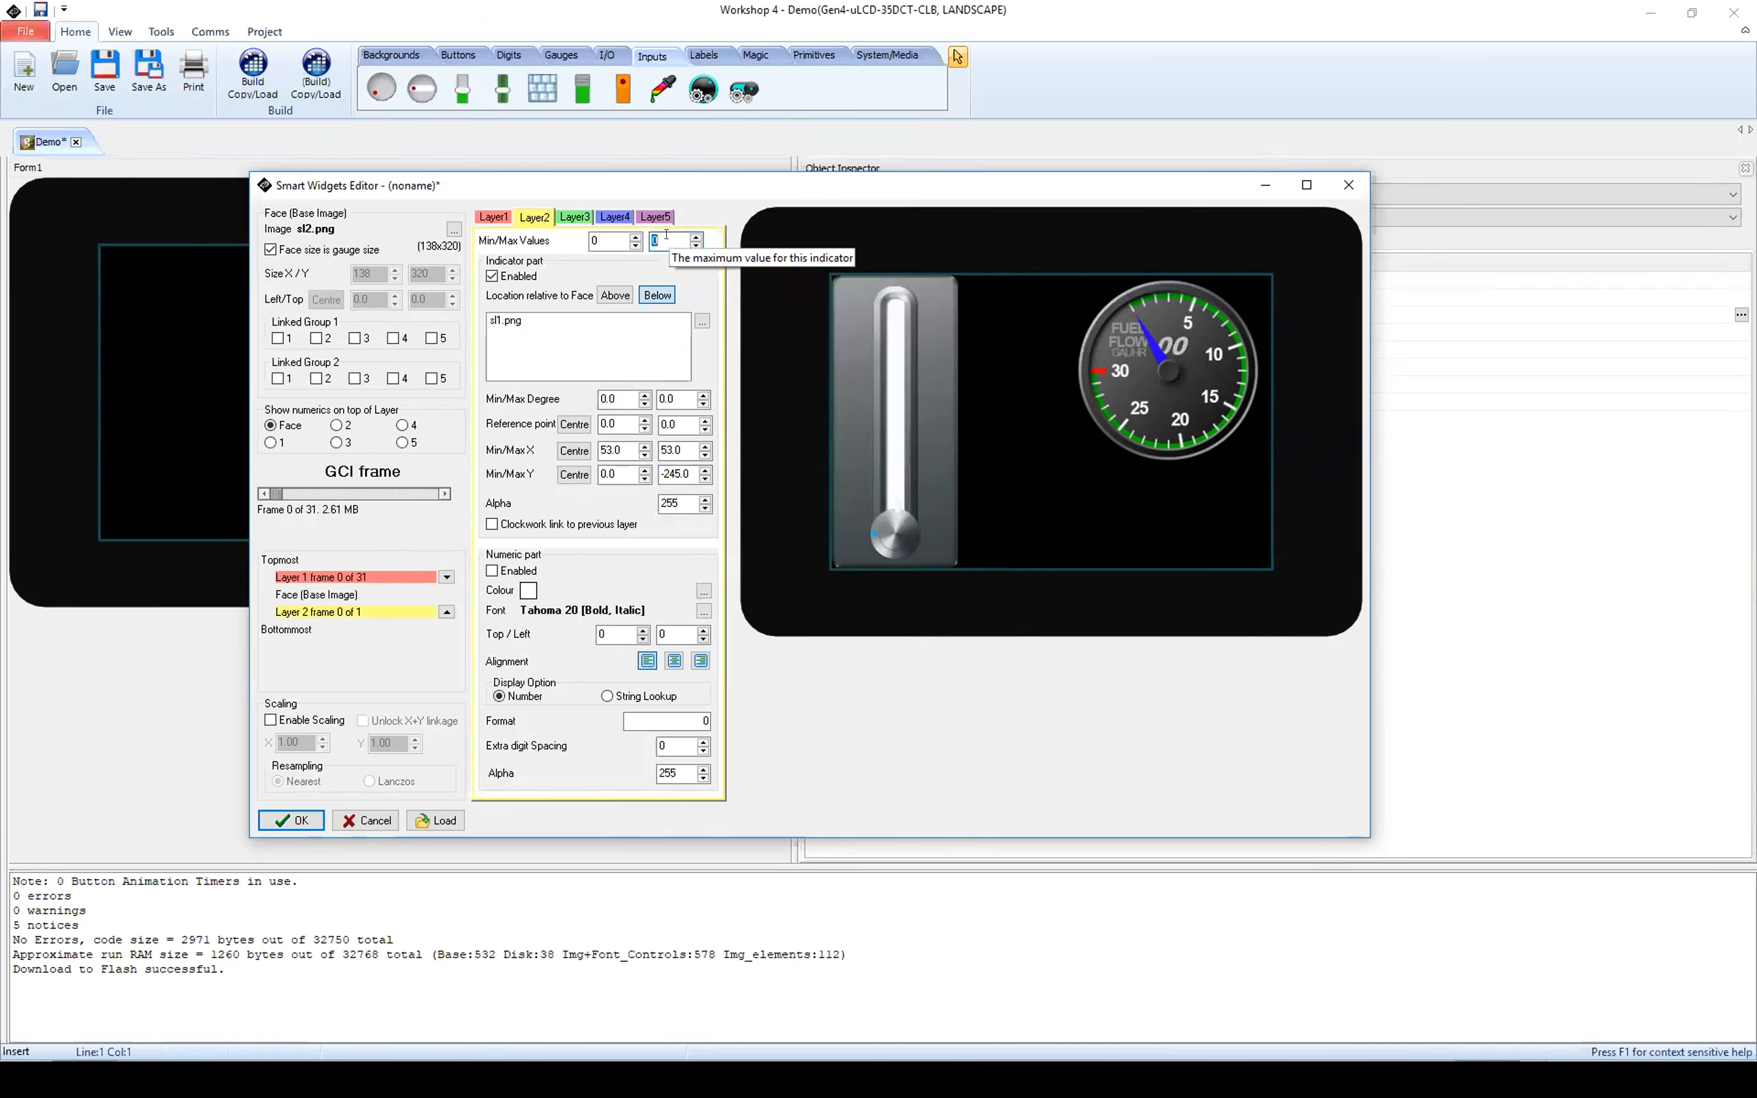
{"action": "type", "text": "30"}
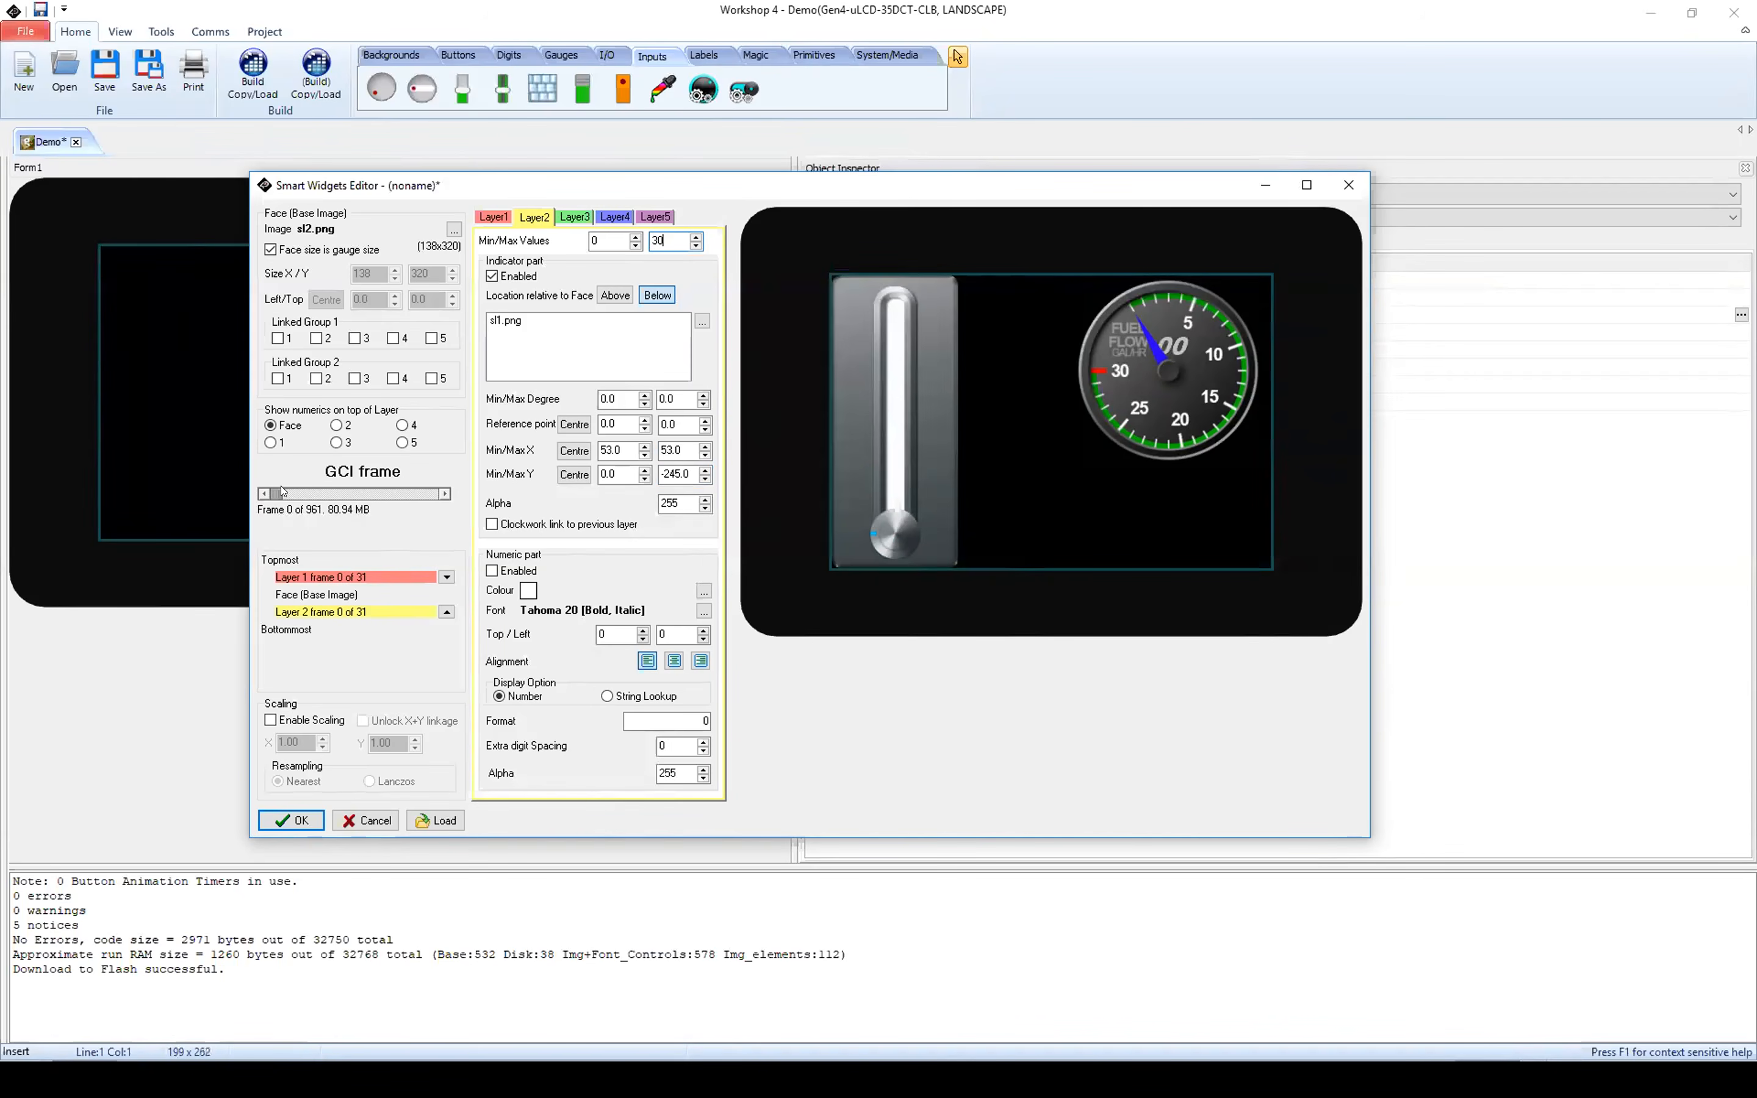
{"action": "mouse_move", "coordinate": [276, 494]}
{"action": "left_mouse_down"}
{"action": "mouse_move", "coordinate": [345, 491]}
{"action": "mouse_move", "coordinate": [271, 507]}
{"action": "left_mouse_up"}
Step: Link layers 1 and 2 in Linked Group 1, preview their joint movement, and accept the slider configuration
{"action": "left_click", "coordinate": [278, 338]}
{"action": "left_click", "coordinate": [316, 338]}
{"action": "left_click_drag", "start_coordinate": [276, 494], "coordinate": [218, 497]}
{"action": "left_click", "coordinate": [291, 820]}
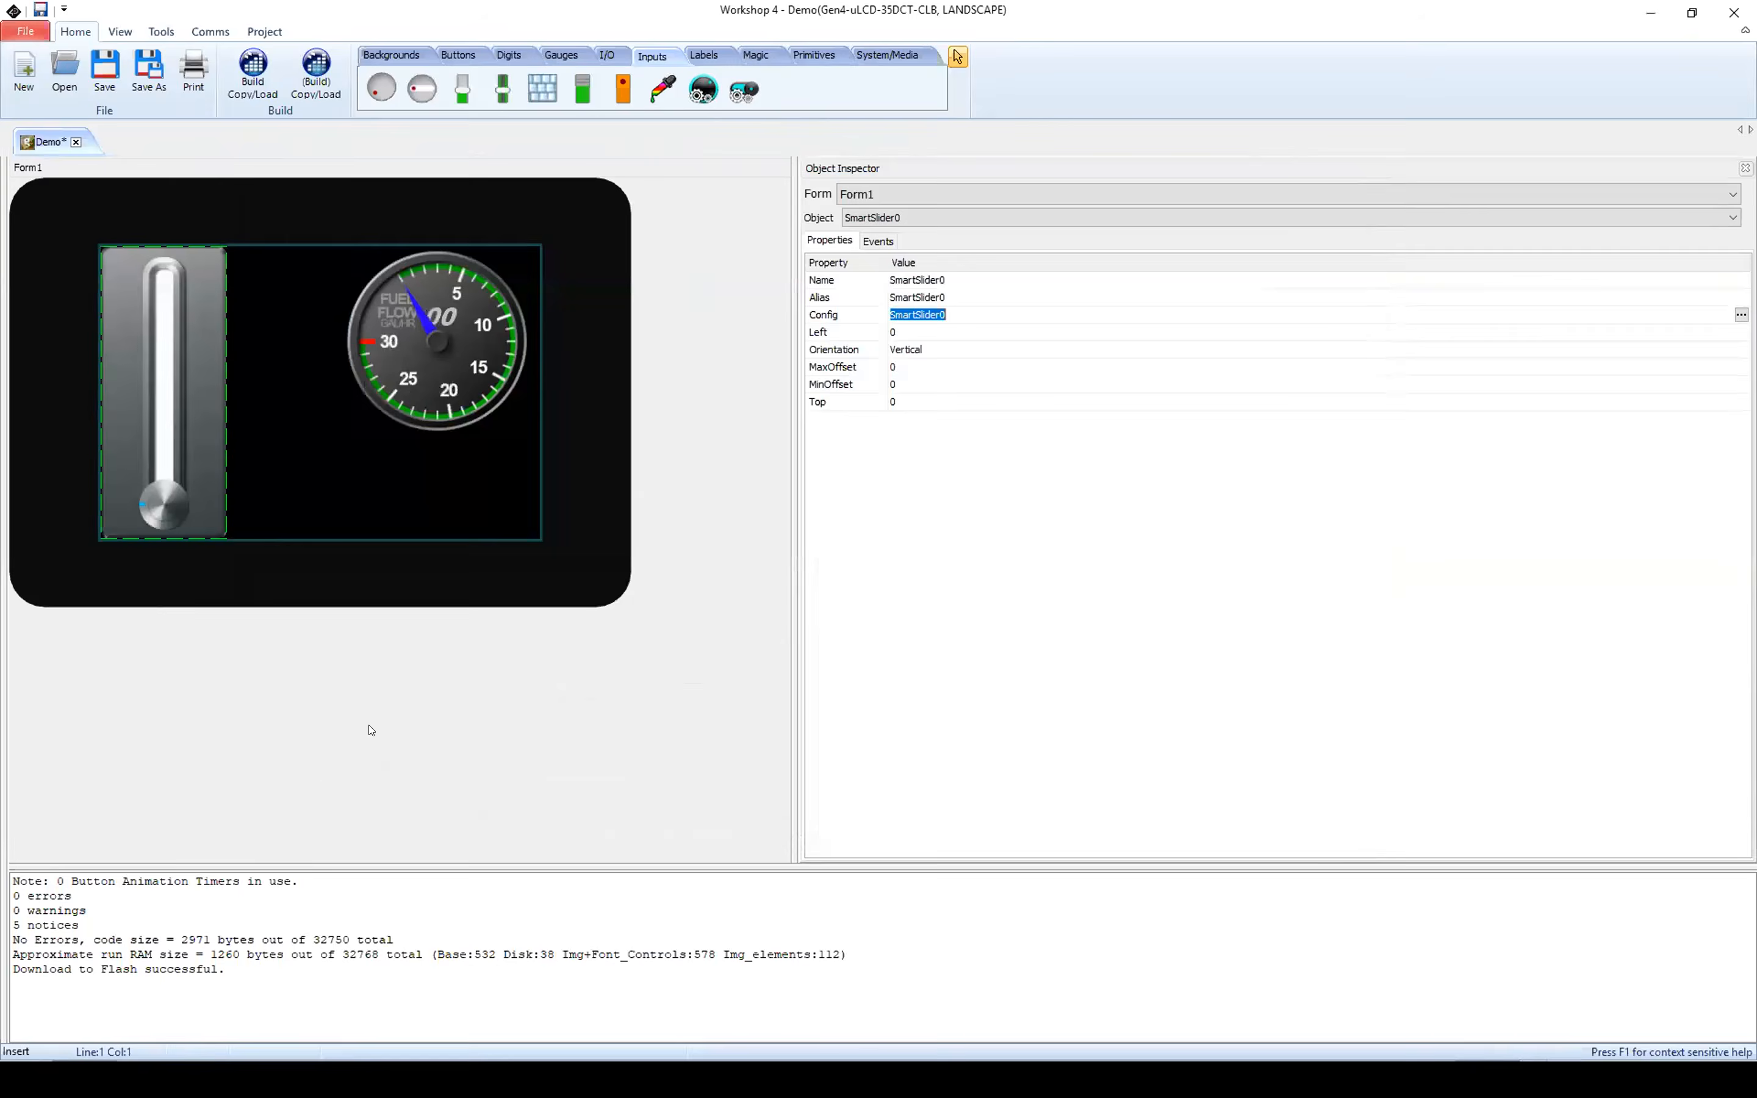
Step: Move the fuel flow gauge slightly closer to Form1's upper-right corner
{"action": "mouse_move", "coordinate": [197, 403]}
{"action": "left_mouse_down"}
{"action": "mouse_move", "coordinate": [248, 397]}
{"action": "mouse_move", "coordinate": [203, 397]}
{"action": "left_mouse_up"}
{"action": "left_click", "coordinate": [433, 346]}
{"action": "mouse_move", "coordinate": [457, 324]}
{"action": "left_mouse_down"}
{"action": "mouse_move", "coordinate": [439, 320]}
{"action": "mouse_move", "coordinate": [463, 317]}
{"action": "left_mouse_up"}
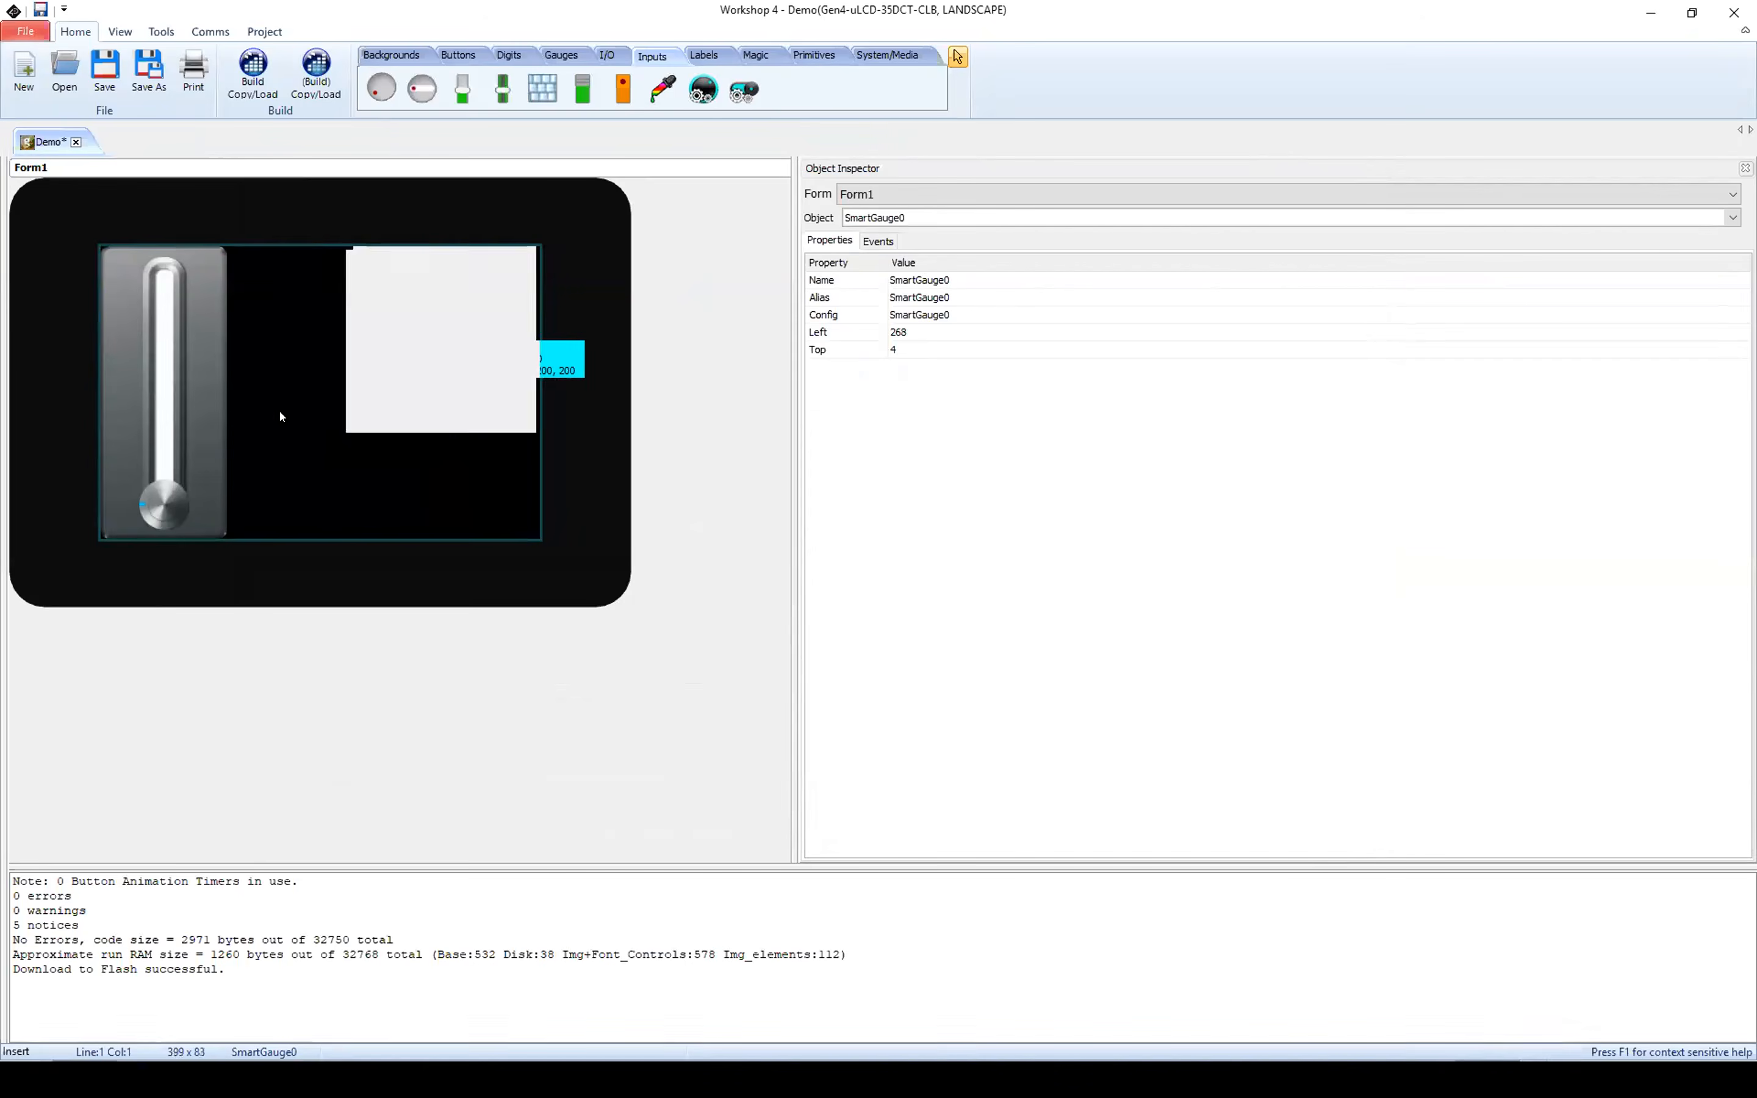
Step: Set both MaxOffset and MinOffset of SmartSlider0 to 38
{"action": "left_click", "coordinate": [194, 398]}
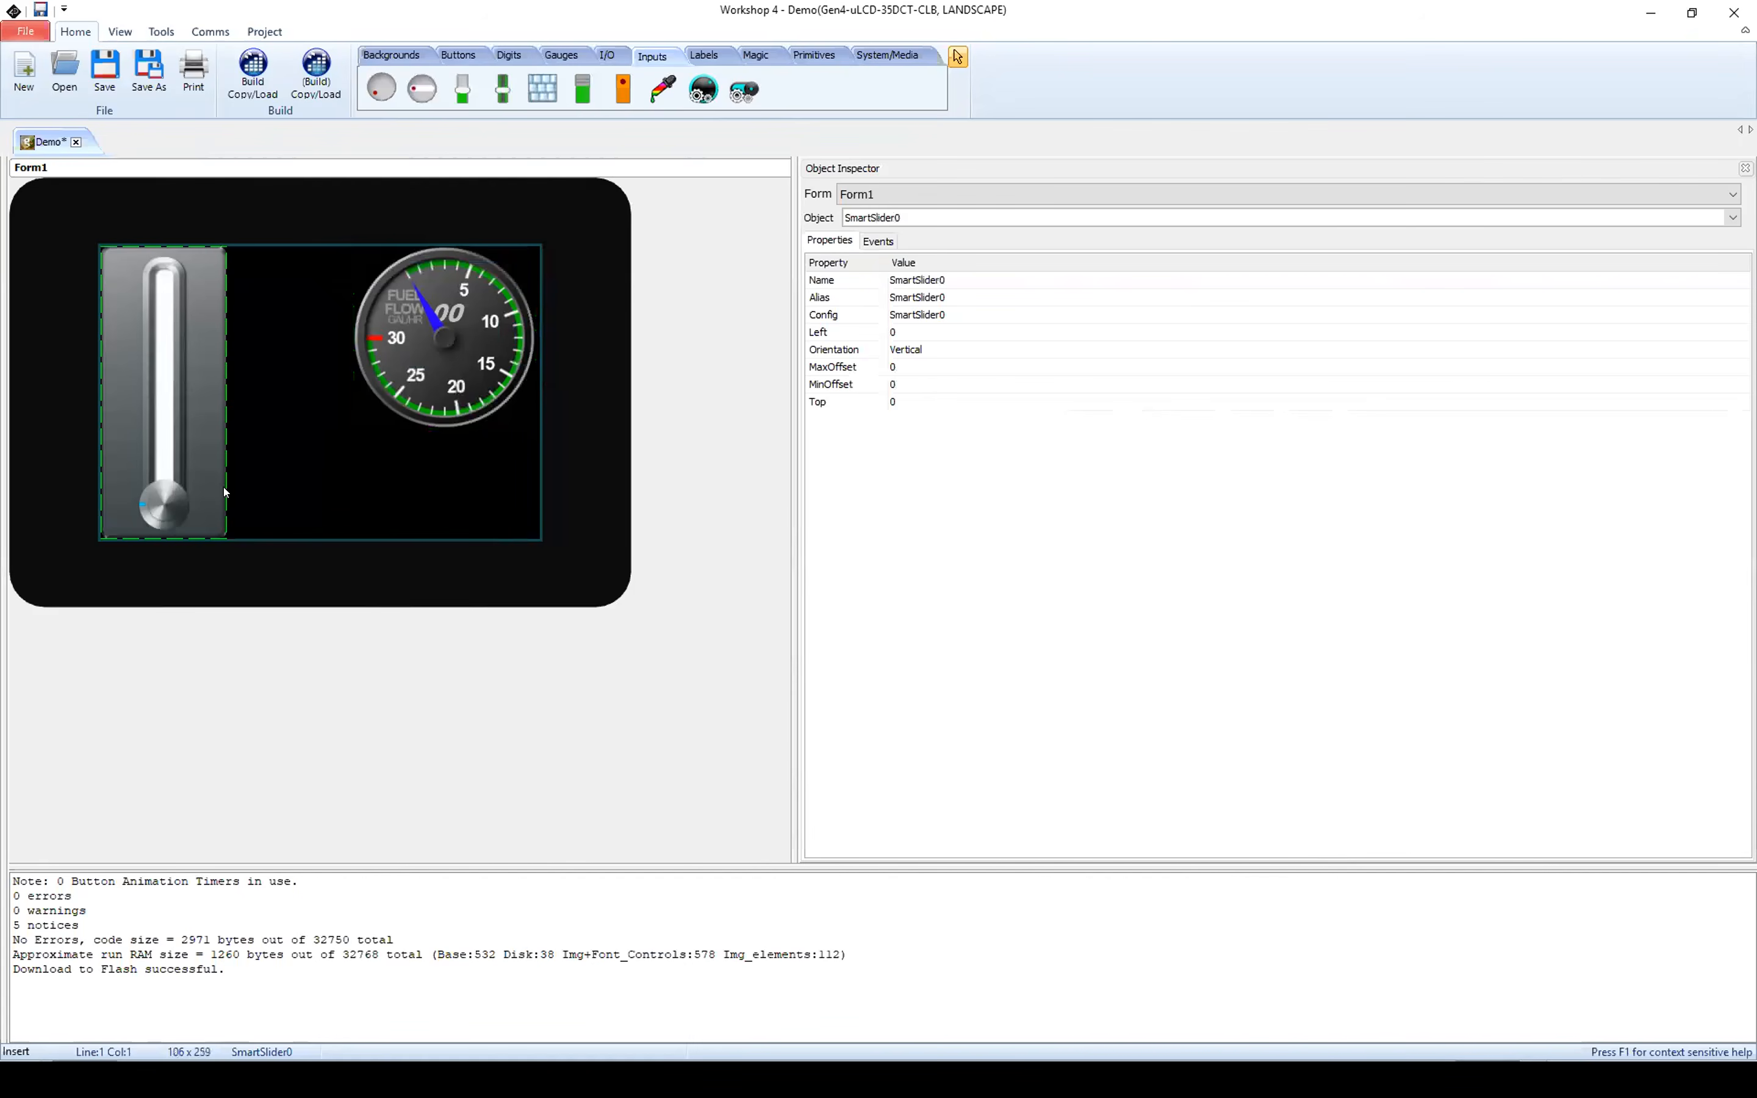
{"action": "left_click", "coordinate": [826, 371]}
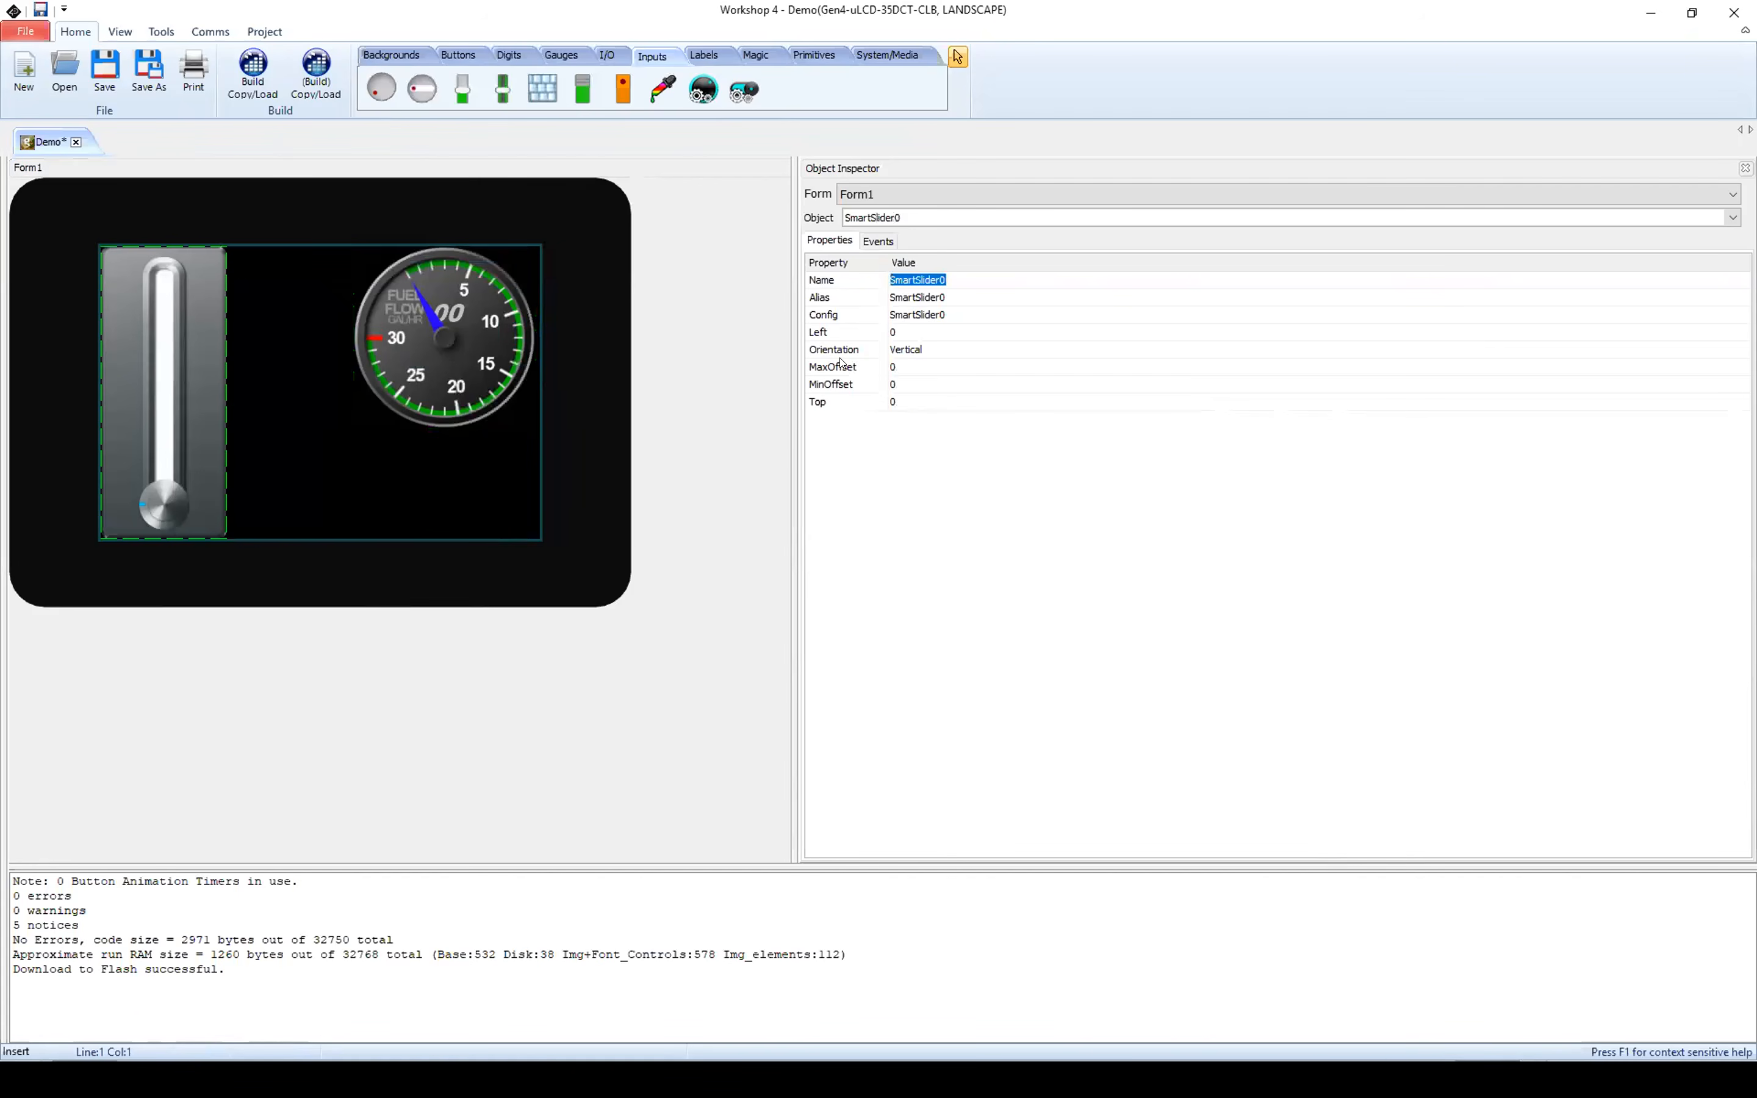
{"action": "left_click", "coordinate": [906, 365]}
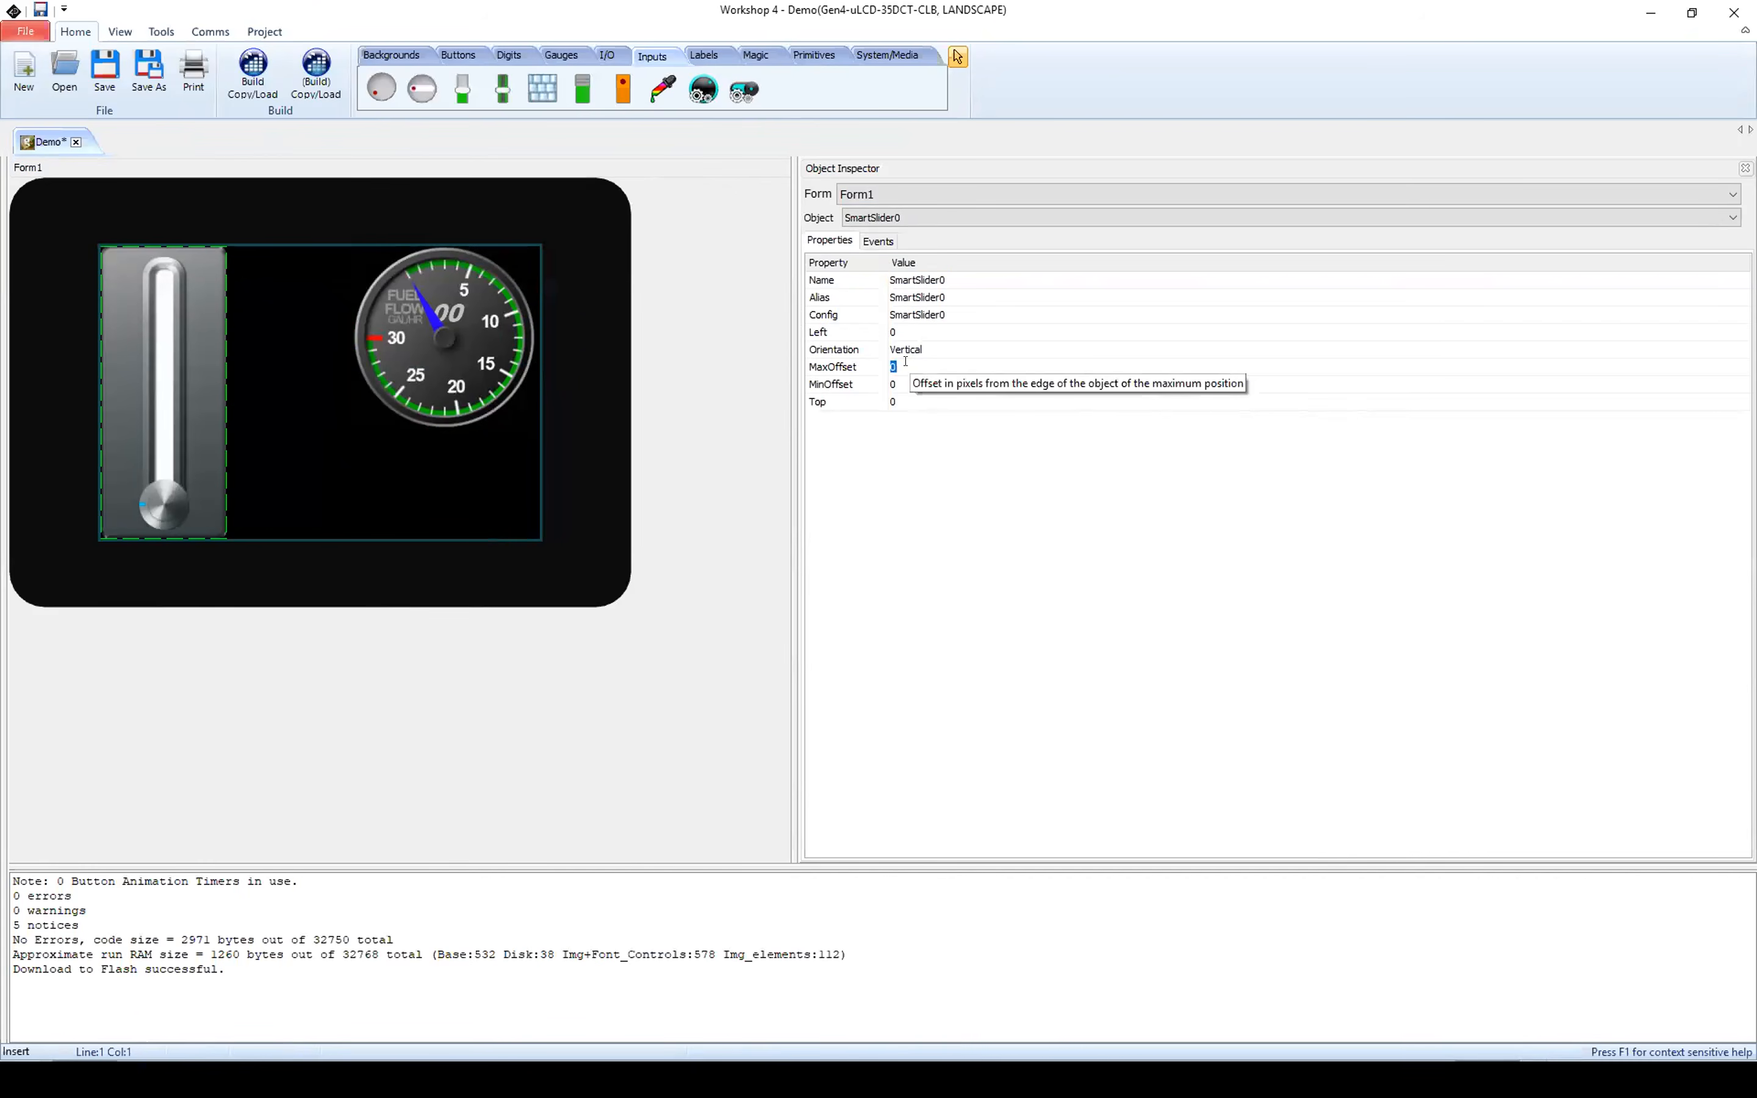
{"action": "type", "text": "38"}
{"action": "left_click", "coordinate": [900, 382]}
{"action": "type", "text": "38"}
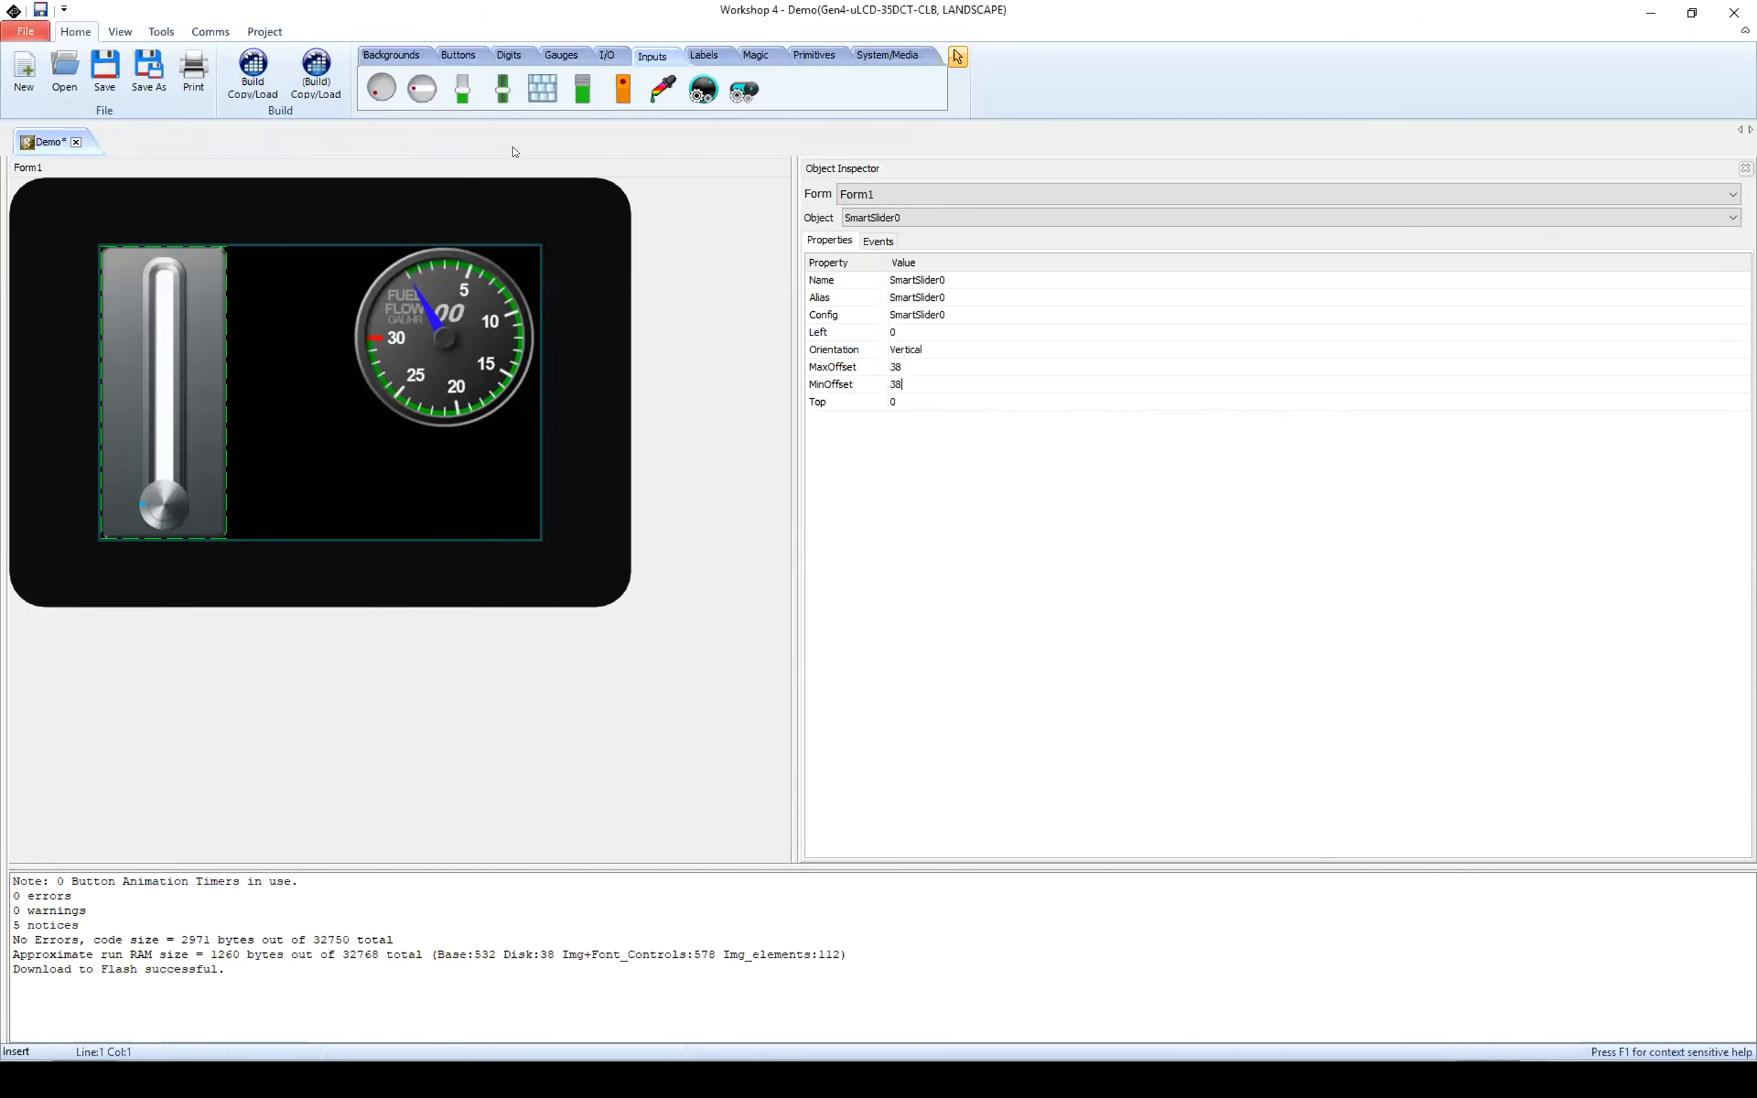
Step: Add an LED digits display below the gauge with 0 decimals and 2 digits, at left 320, top 220, width 124
{"action": "left_click", "coordinate": [508, 56]}
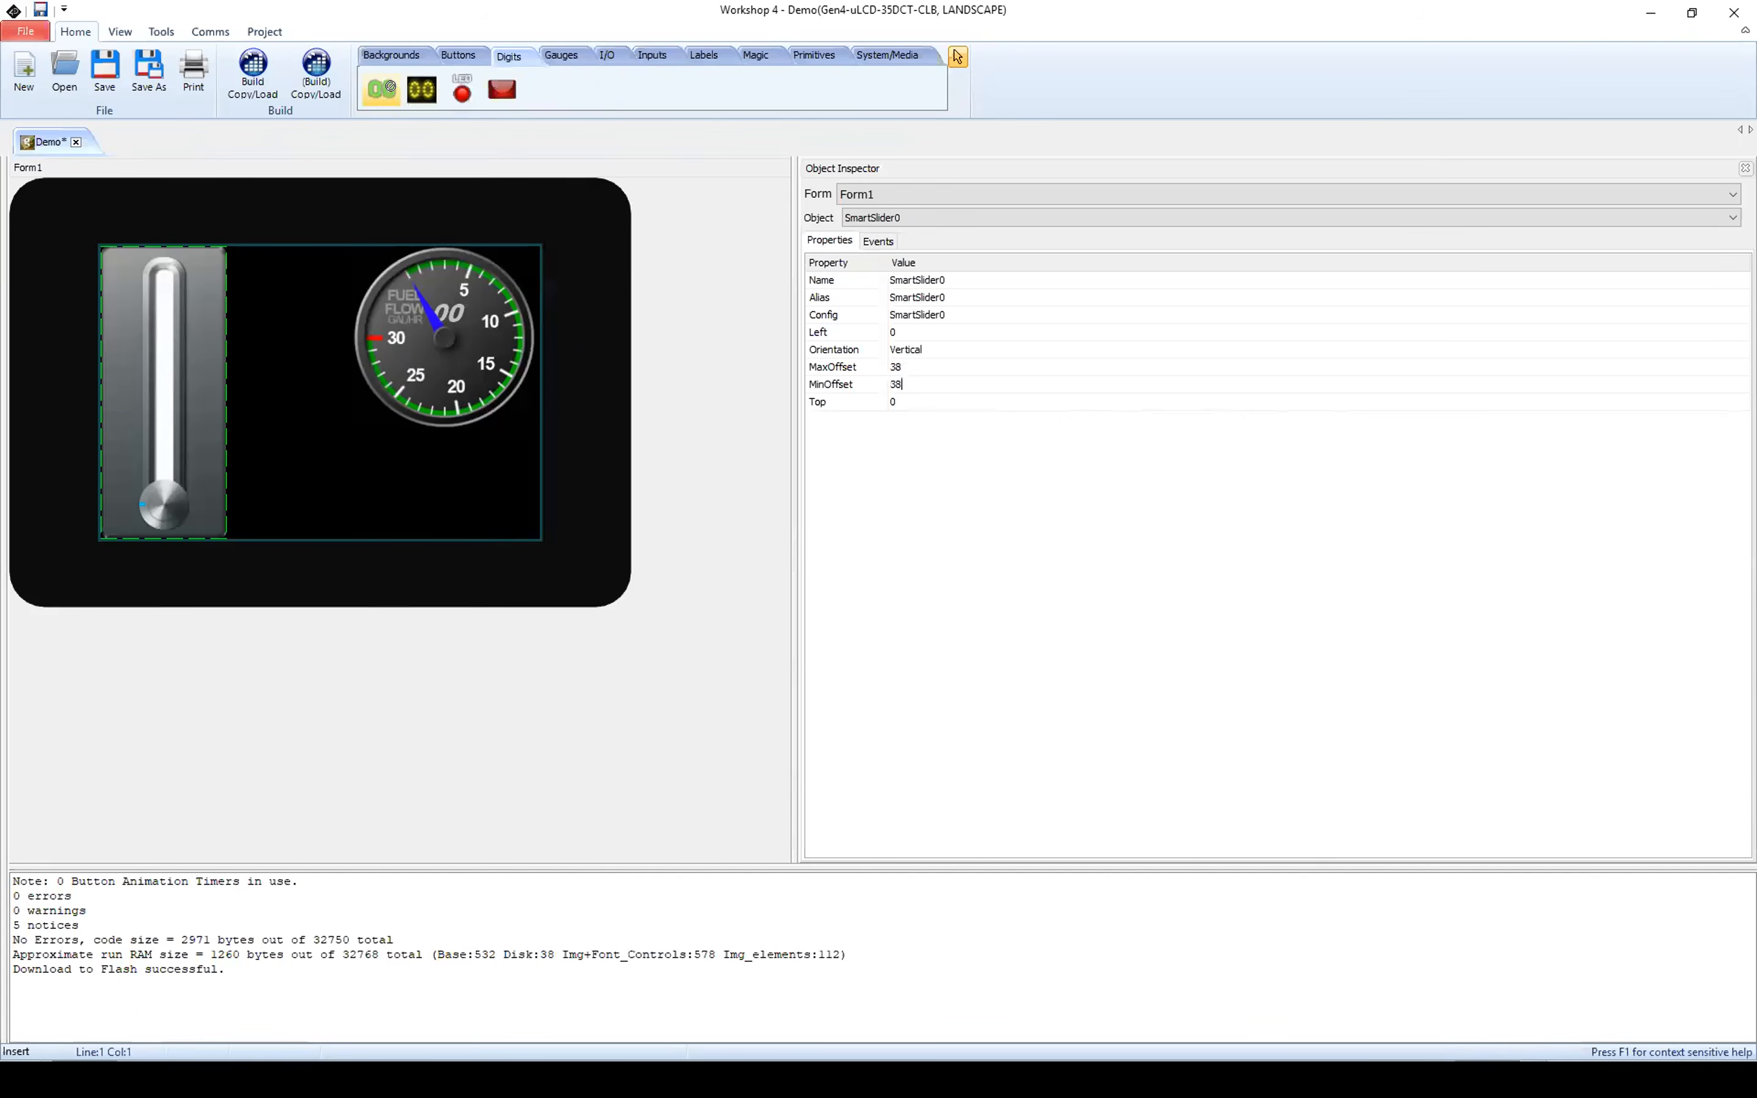
{"action": "left_click", "coordinate": [419, 477]}
{"action": "mouse_move", "coordinate": [432, 483]}
{"action": "left_mouse_down"}
{"action": "mouse_move", "coordinate": [408, 494]}
{"action": "mouse_move", "coordinate": [435, 438]}
{"action": "mouse_move", "coordinate": [436, 464]}
{"action": "left_mouse_up"}
{"action": "left_click", "coordinate": [901, 332]}
{"action": "type", "text": "0"}
{"action": "left_click", "coordinate": [919, 347]}
{"action": "key", "text": "Return"}
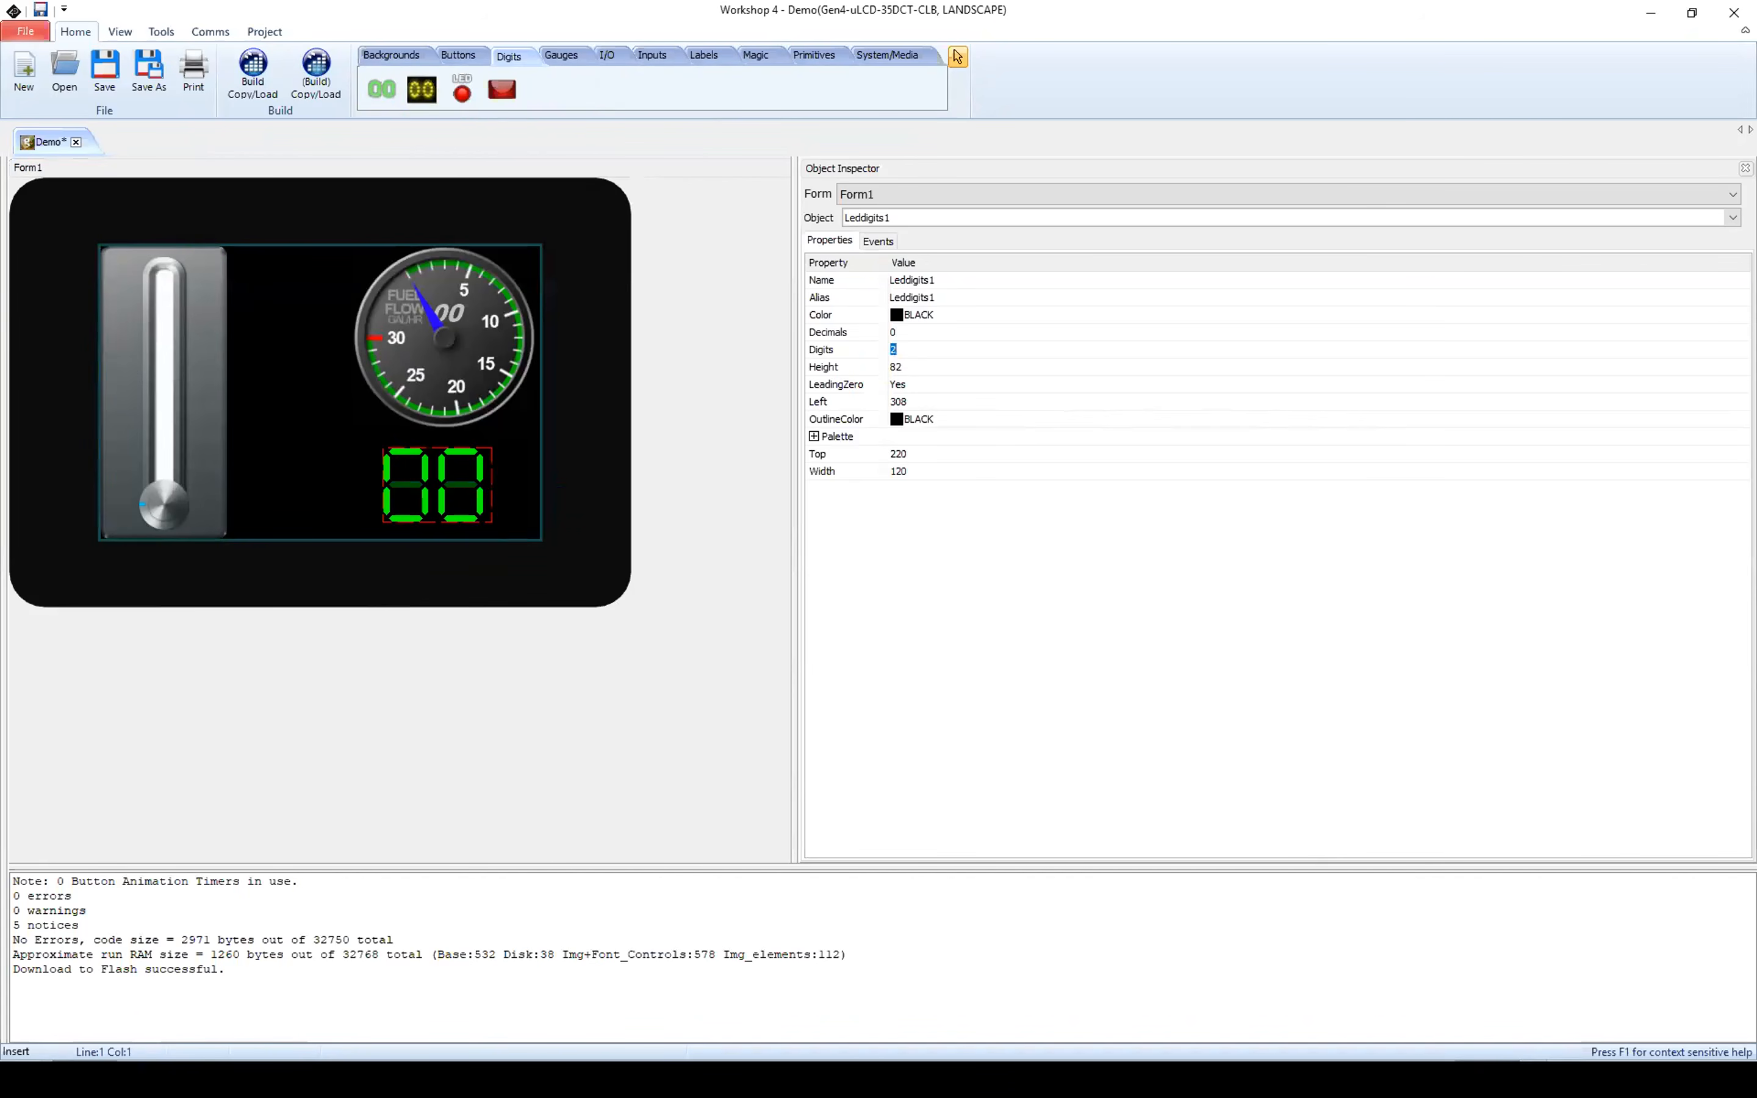
{"action": "left_click", "coordinate": [486, 477]}
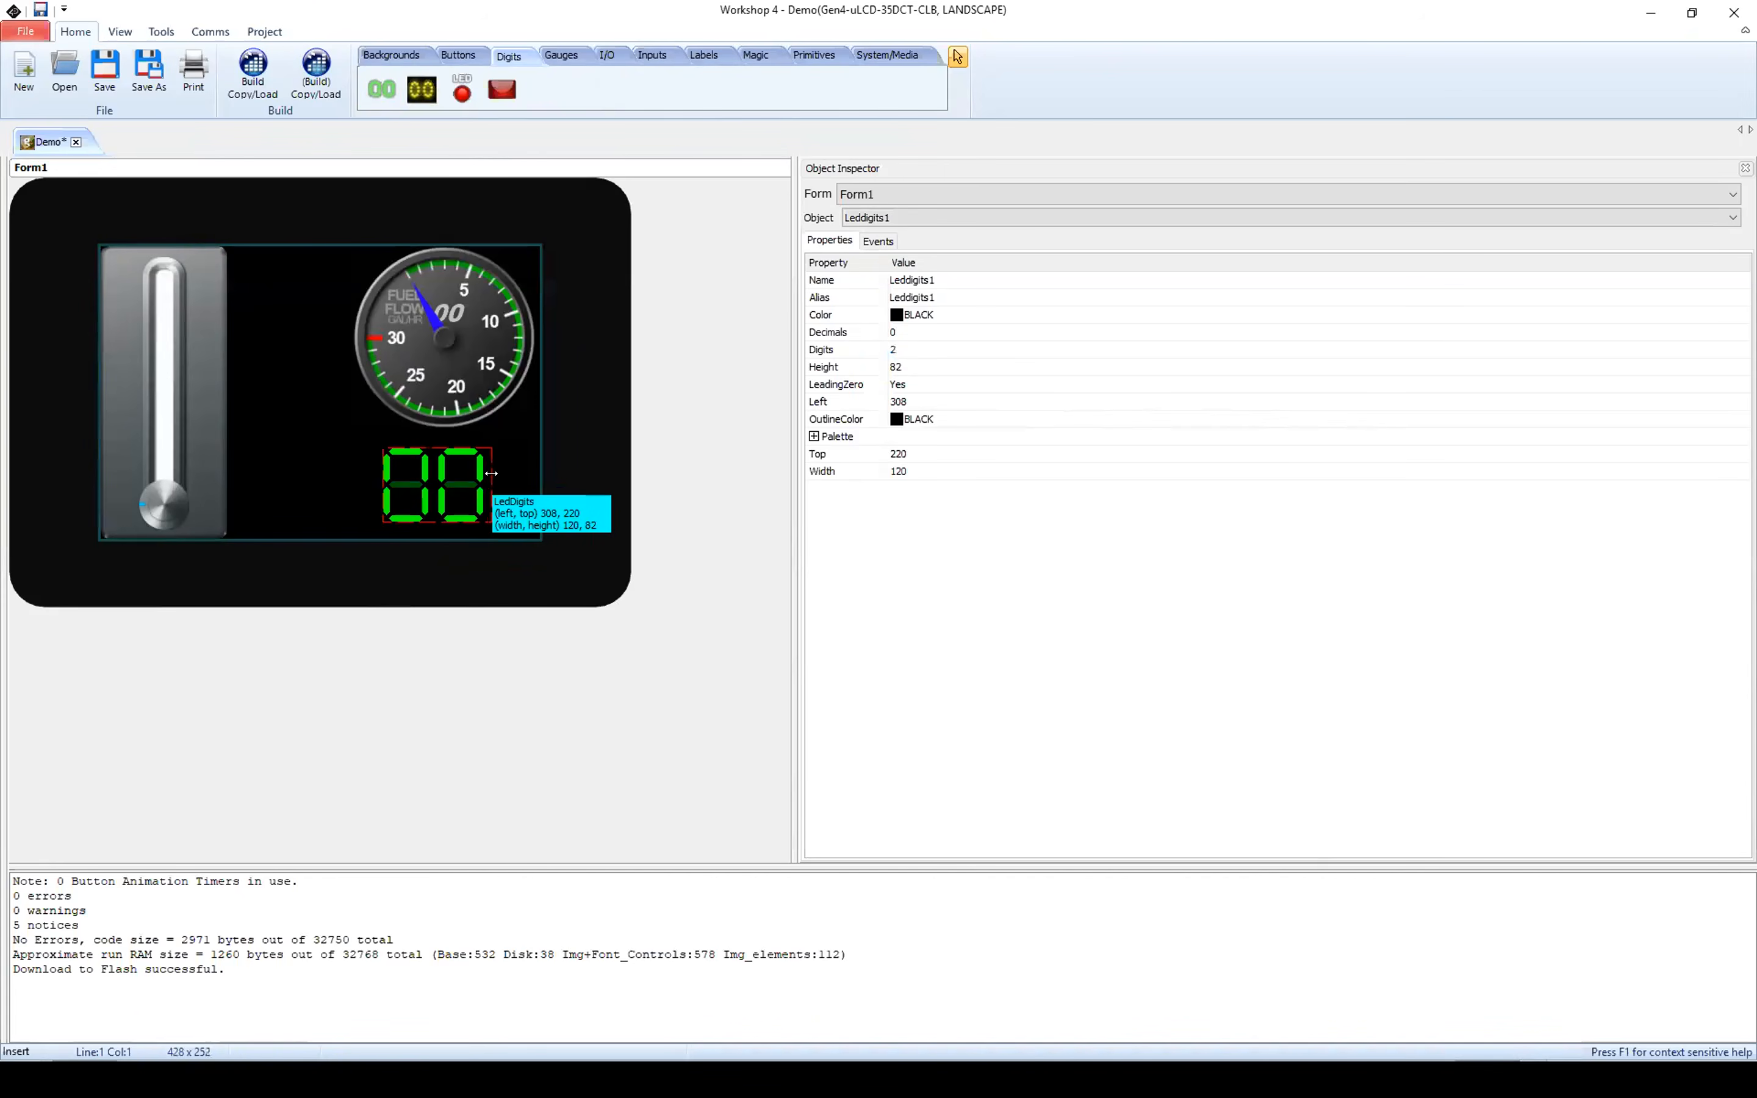
{"action": "left_click_drag", "start_coordinate": [444, 467], "coordinate": [460, 467]}
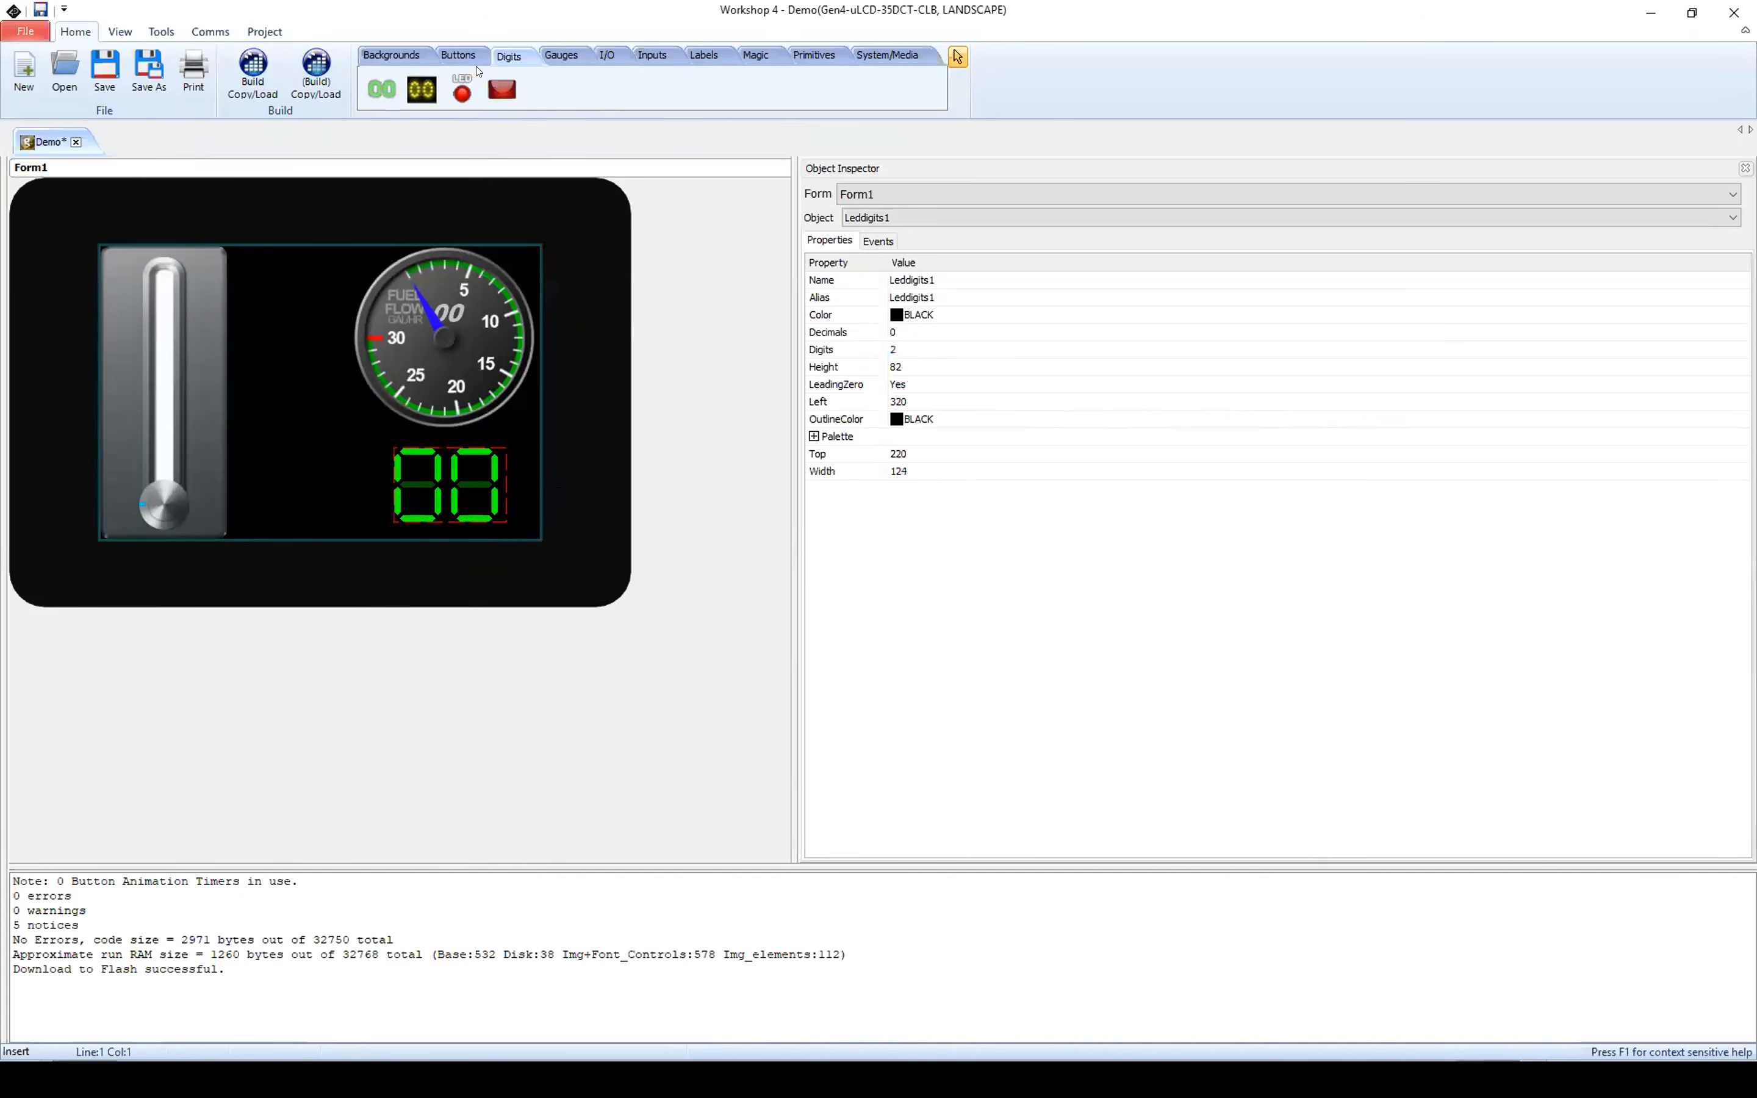
Step: Add a Winbutton between the slider and the LED digits, at left 156, top 260, with the caption "Previous Page"
{"action": "left_click", "coordinate": [465, 55]}
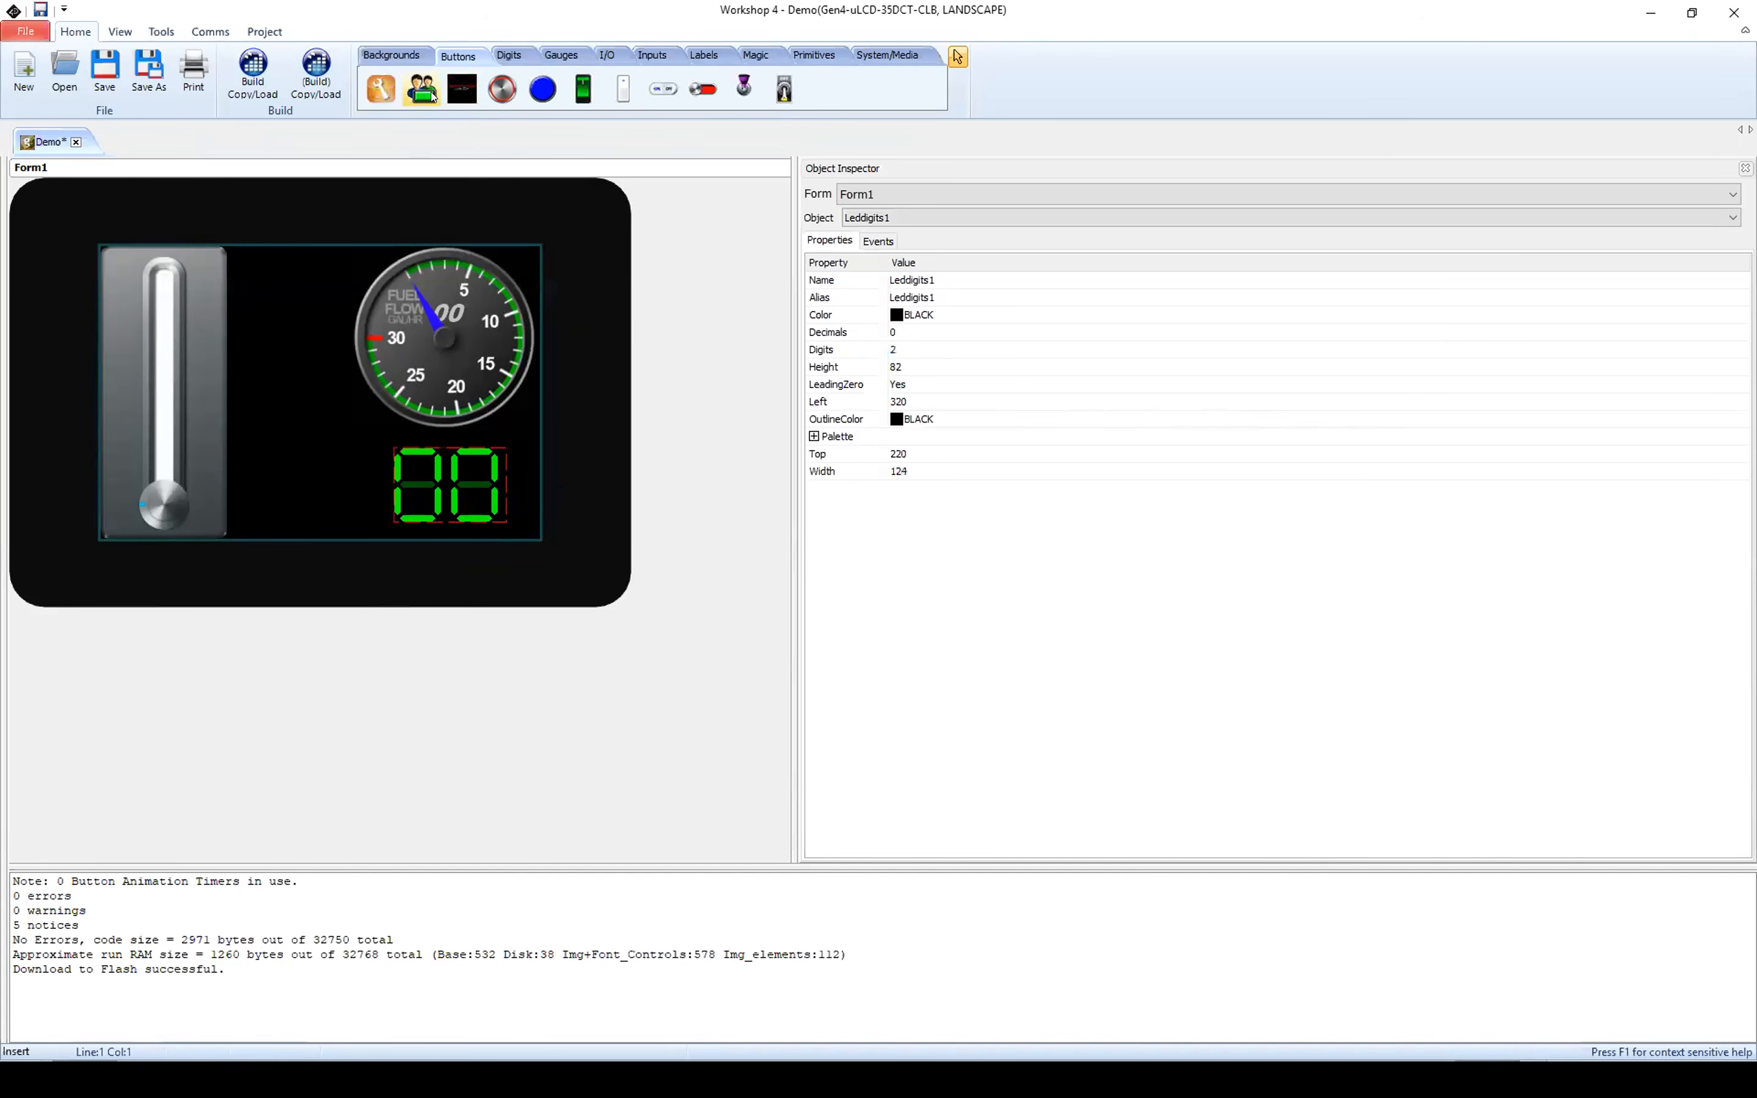
{"action": "left_click", "coordinate": [381, 89]}
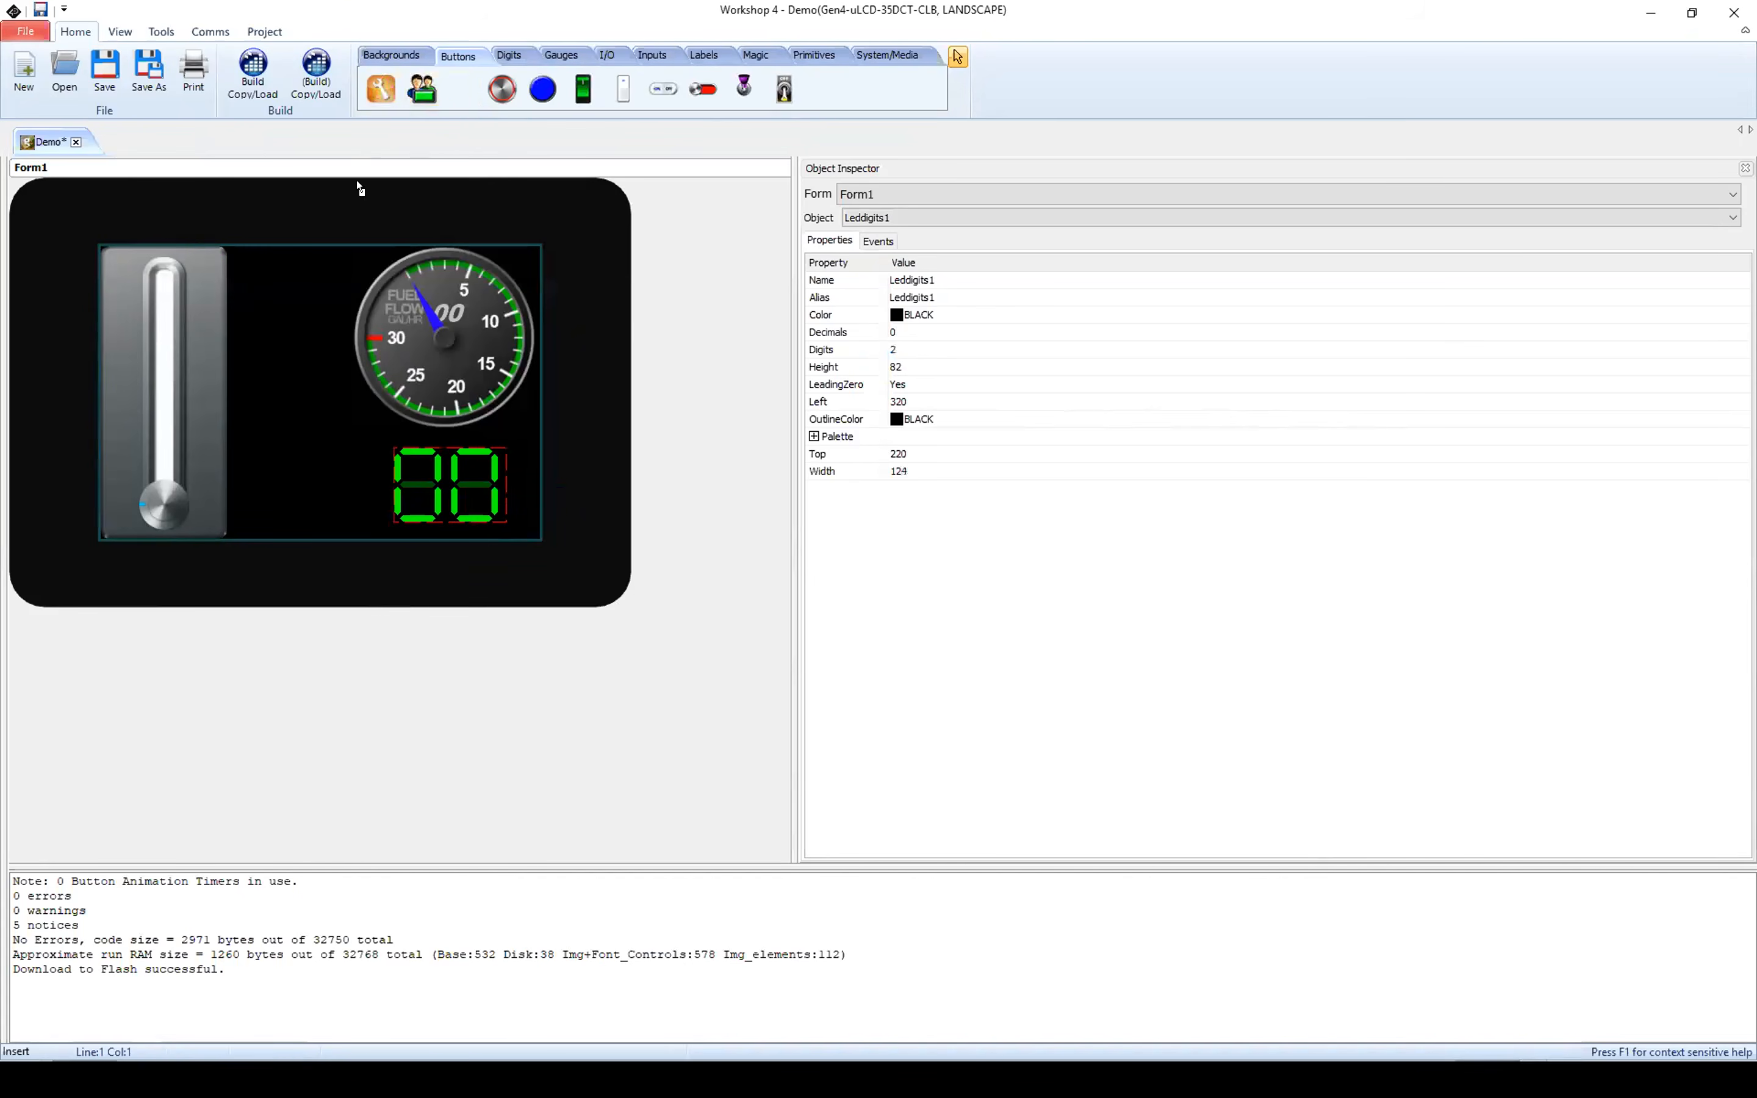
{"action": "left_click", "coordinate": [280, 470]}
{"action": "left_click_drag", "start_coordinate": [324, 488], "coordinate": [290, 502]}
{"action": "left_click", "coordinate": [914, 385]}
{"action": "type", "text": "Previous Page"}
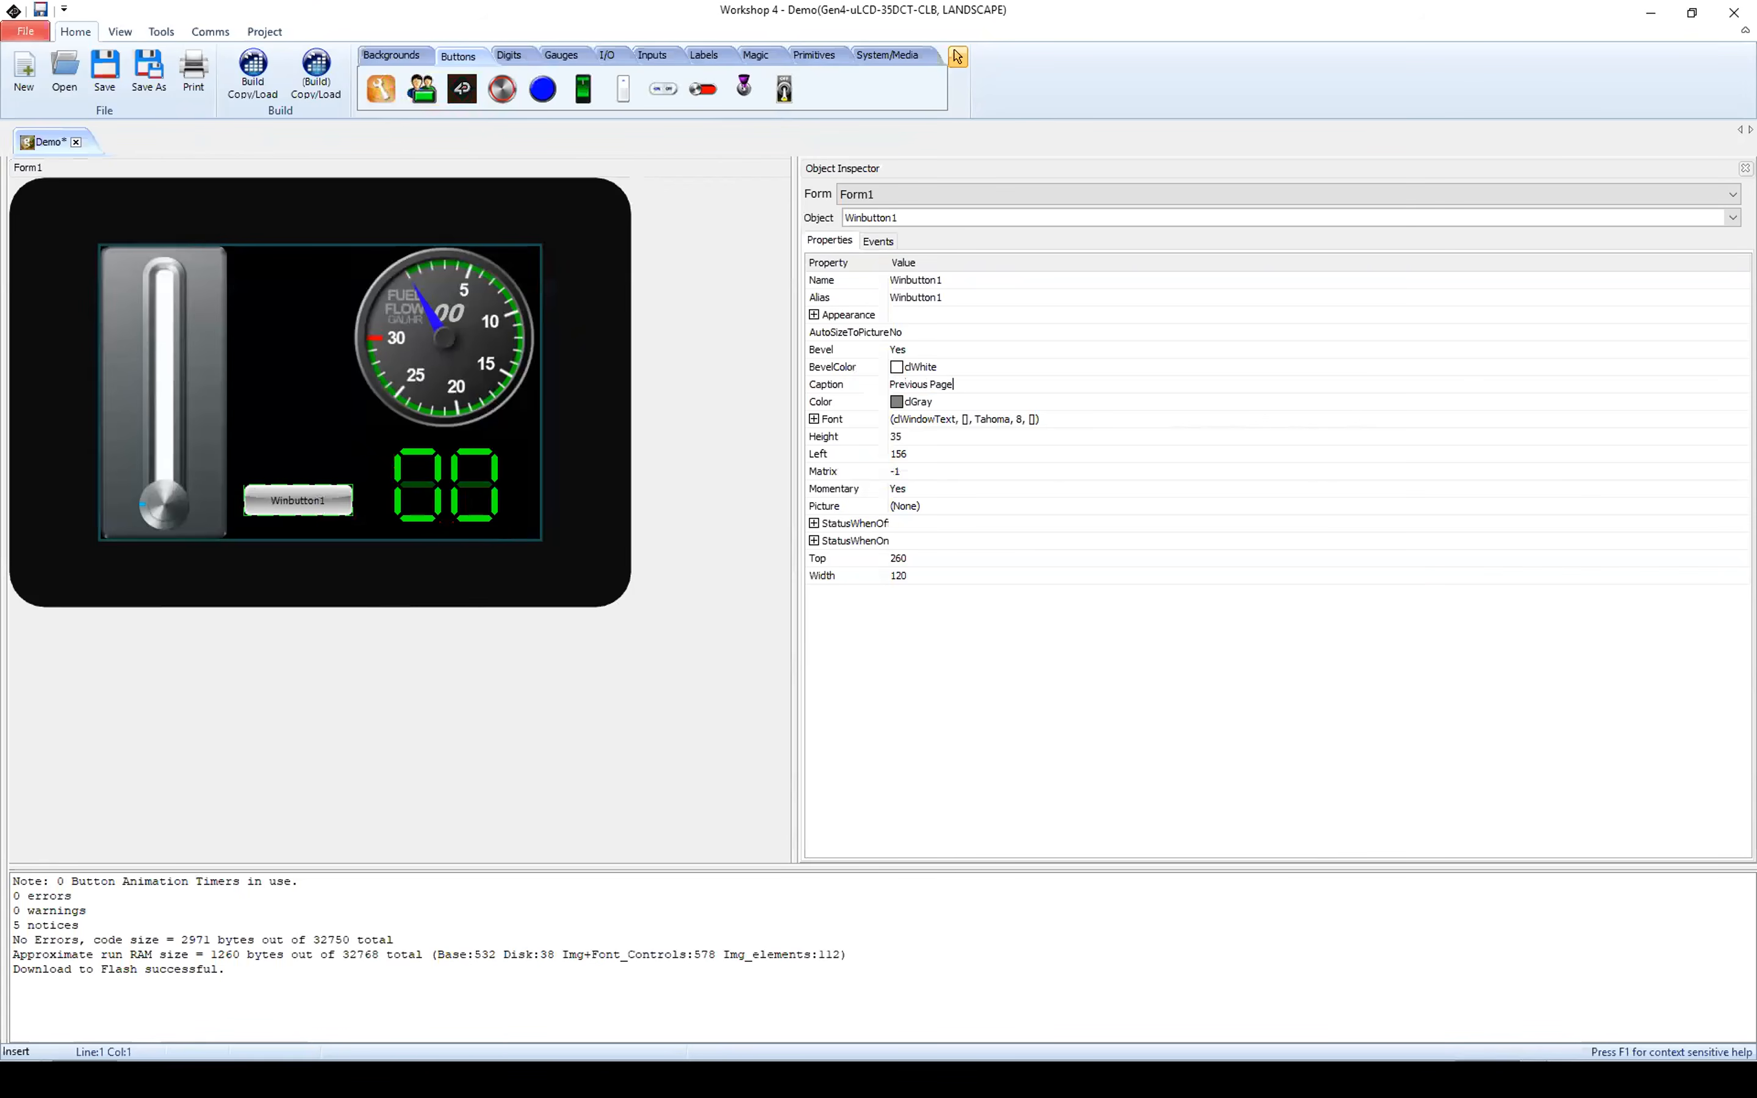
Step: Confirm the Previous Page button's caption and set its color to GOLD
{"action": "key", "text": "Return"}
{"action": "left_click", "coordinate": [897, 404]}
{"action": "left_click", "coordinate": [1742, 402]}
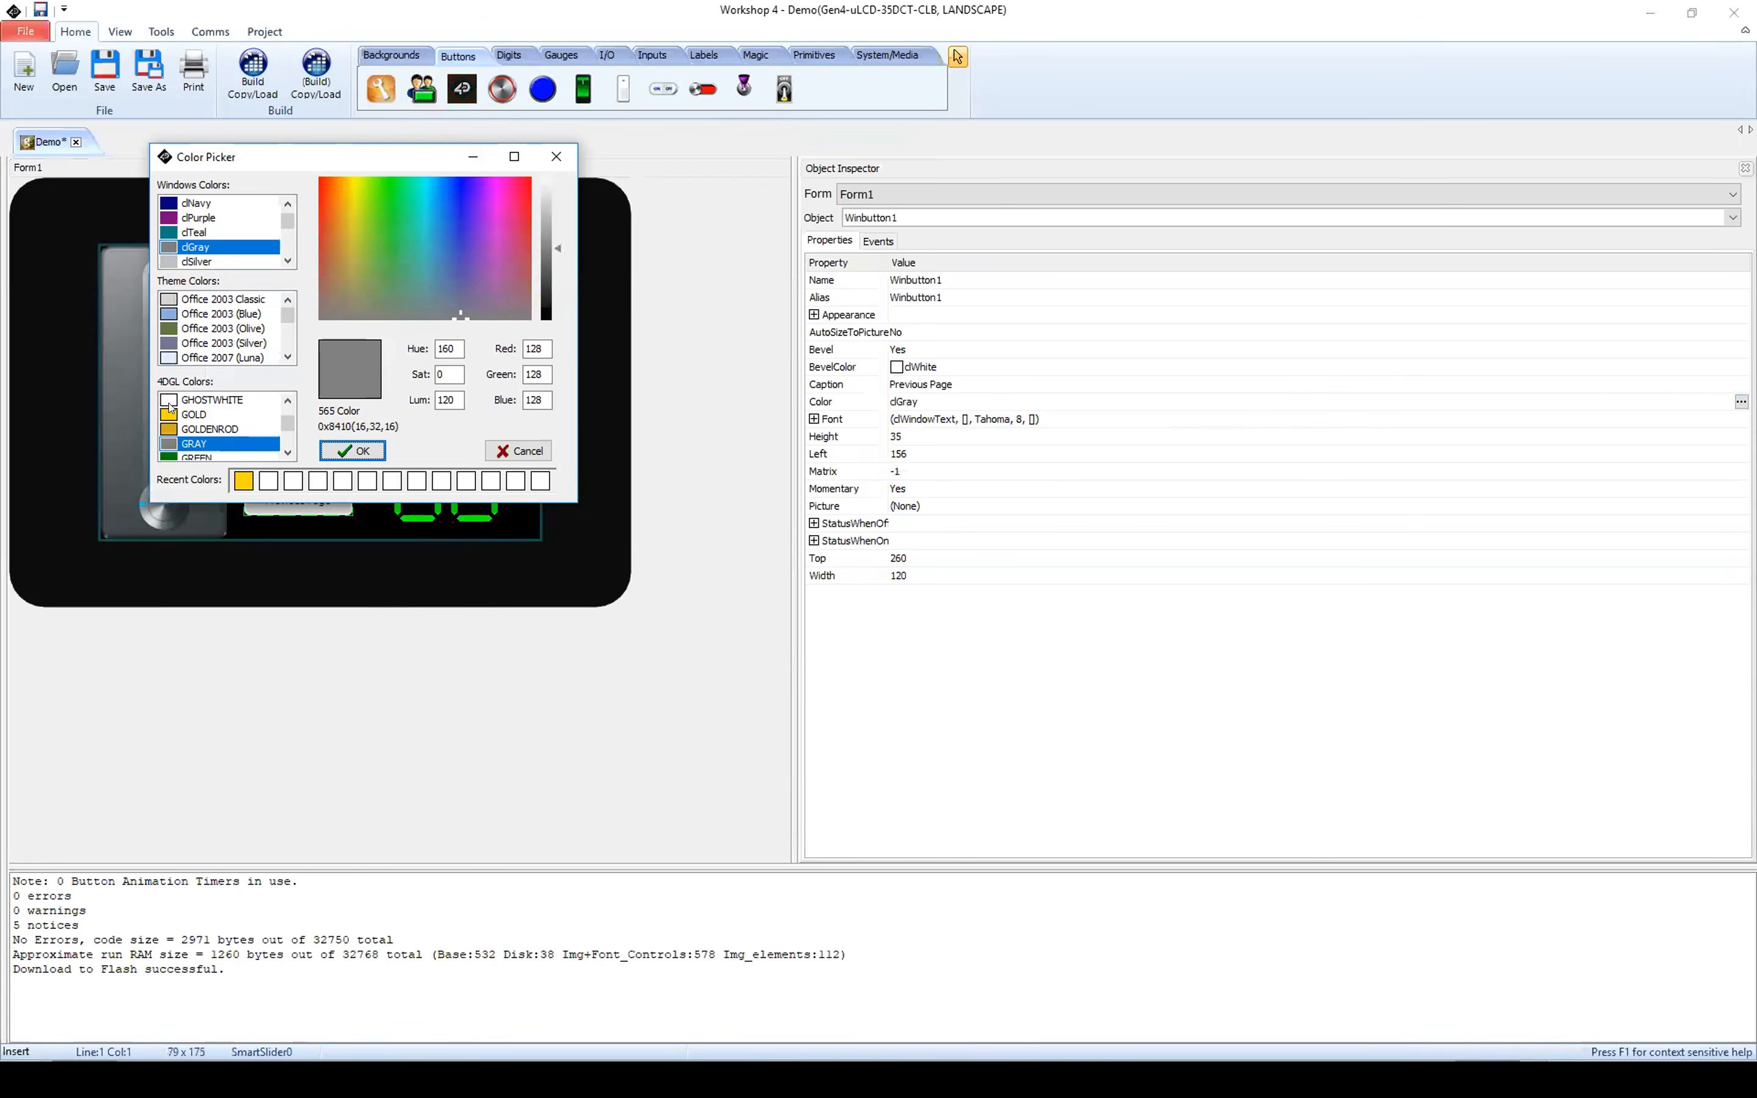
{"action": "left_click", "coordinate": [169, 413]}
{"action": "left_click", "coordinate": [327, 451]}
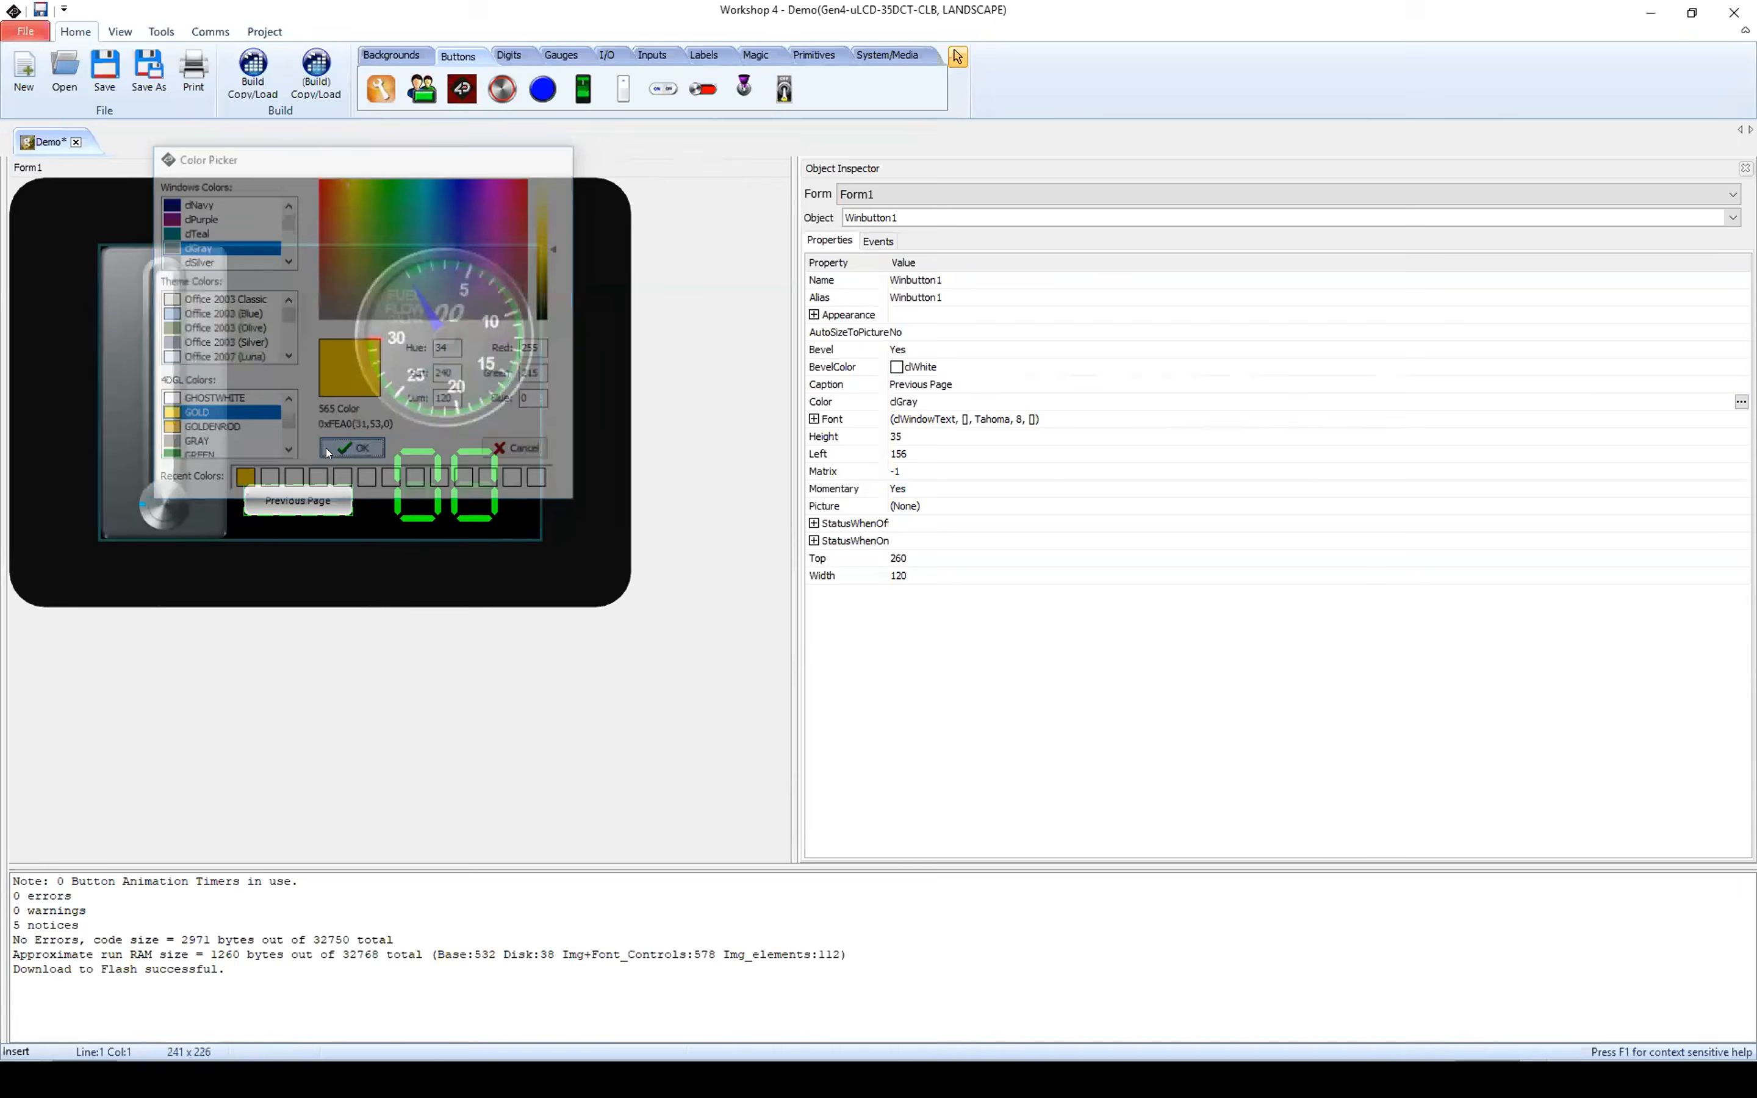
Step: Set the Previous Page button's font to Tahoma Bold, size 10
{"action": "left_click", "coordinate": [958, 420]}
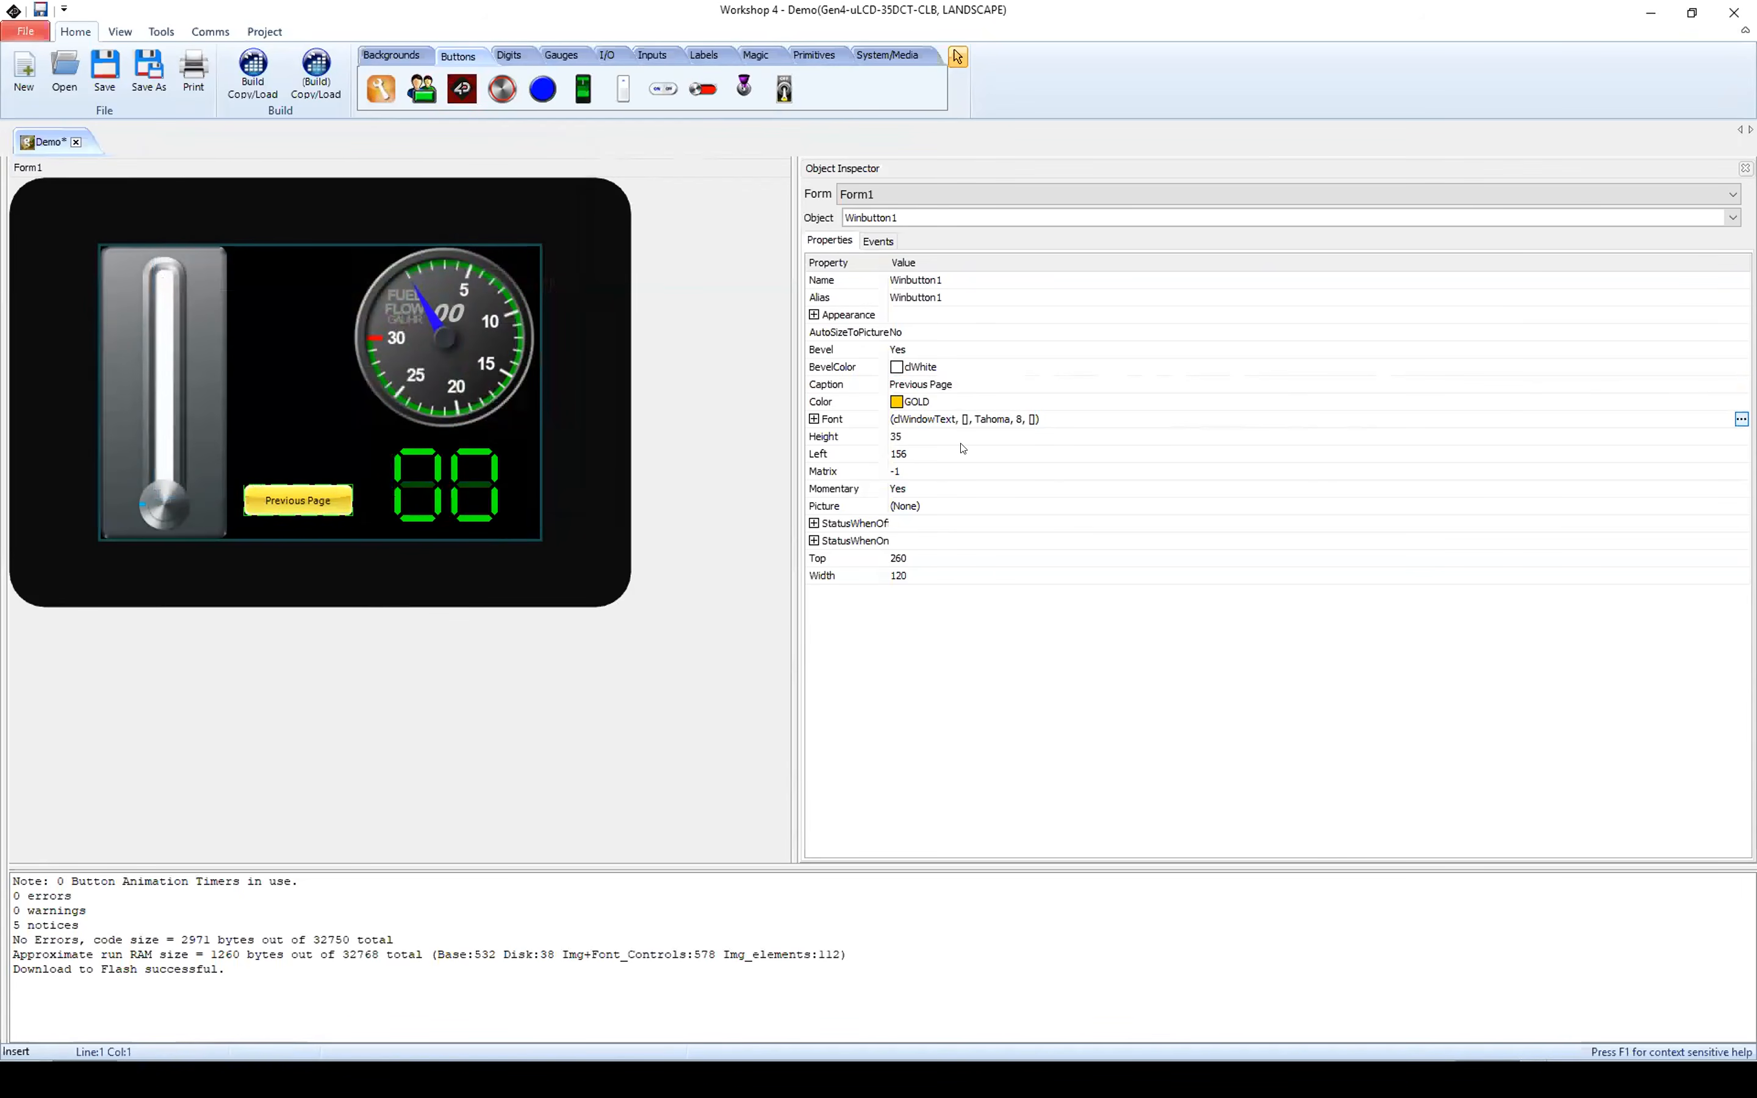
{"action": "left_click", "coordinate": [1741, 419]}
{"action": "left_click", "coordinate": [848, 354]}
{"action": "left_click", "coordinate": [950, 357]}
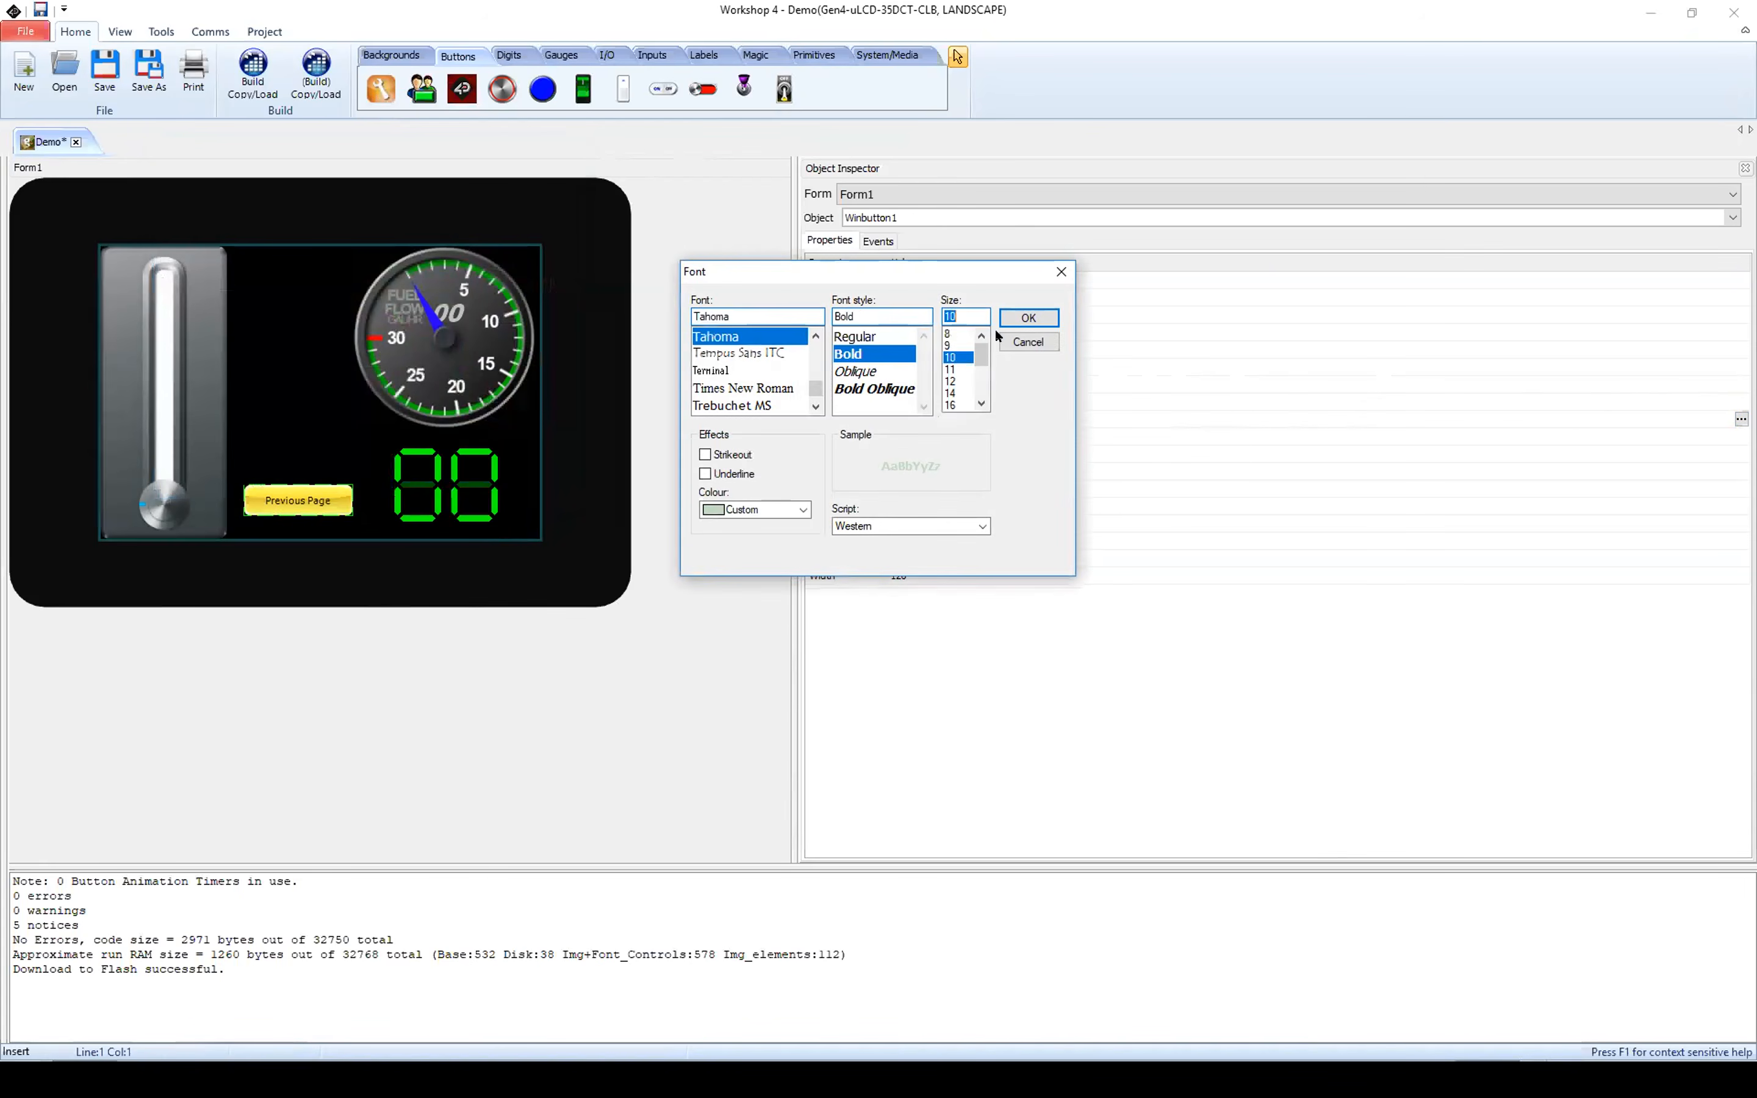
{"action": "left_click", "coordinate": [1028, 318]}
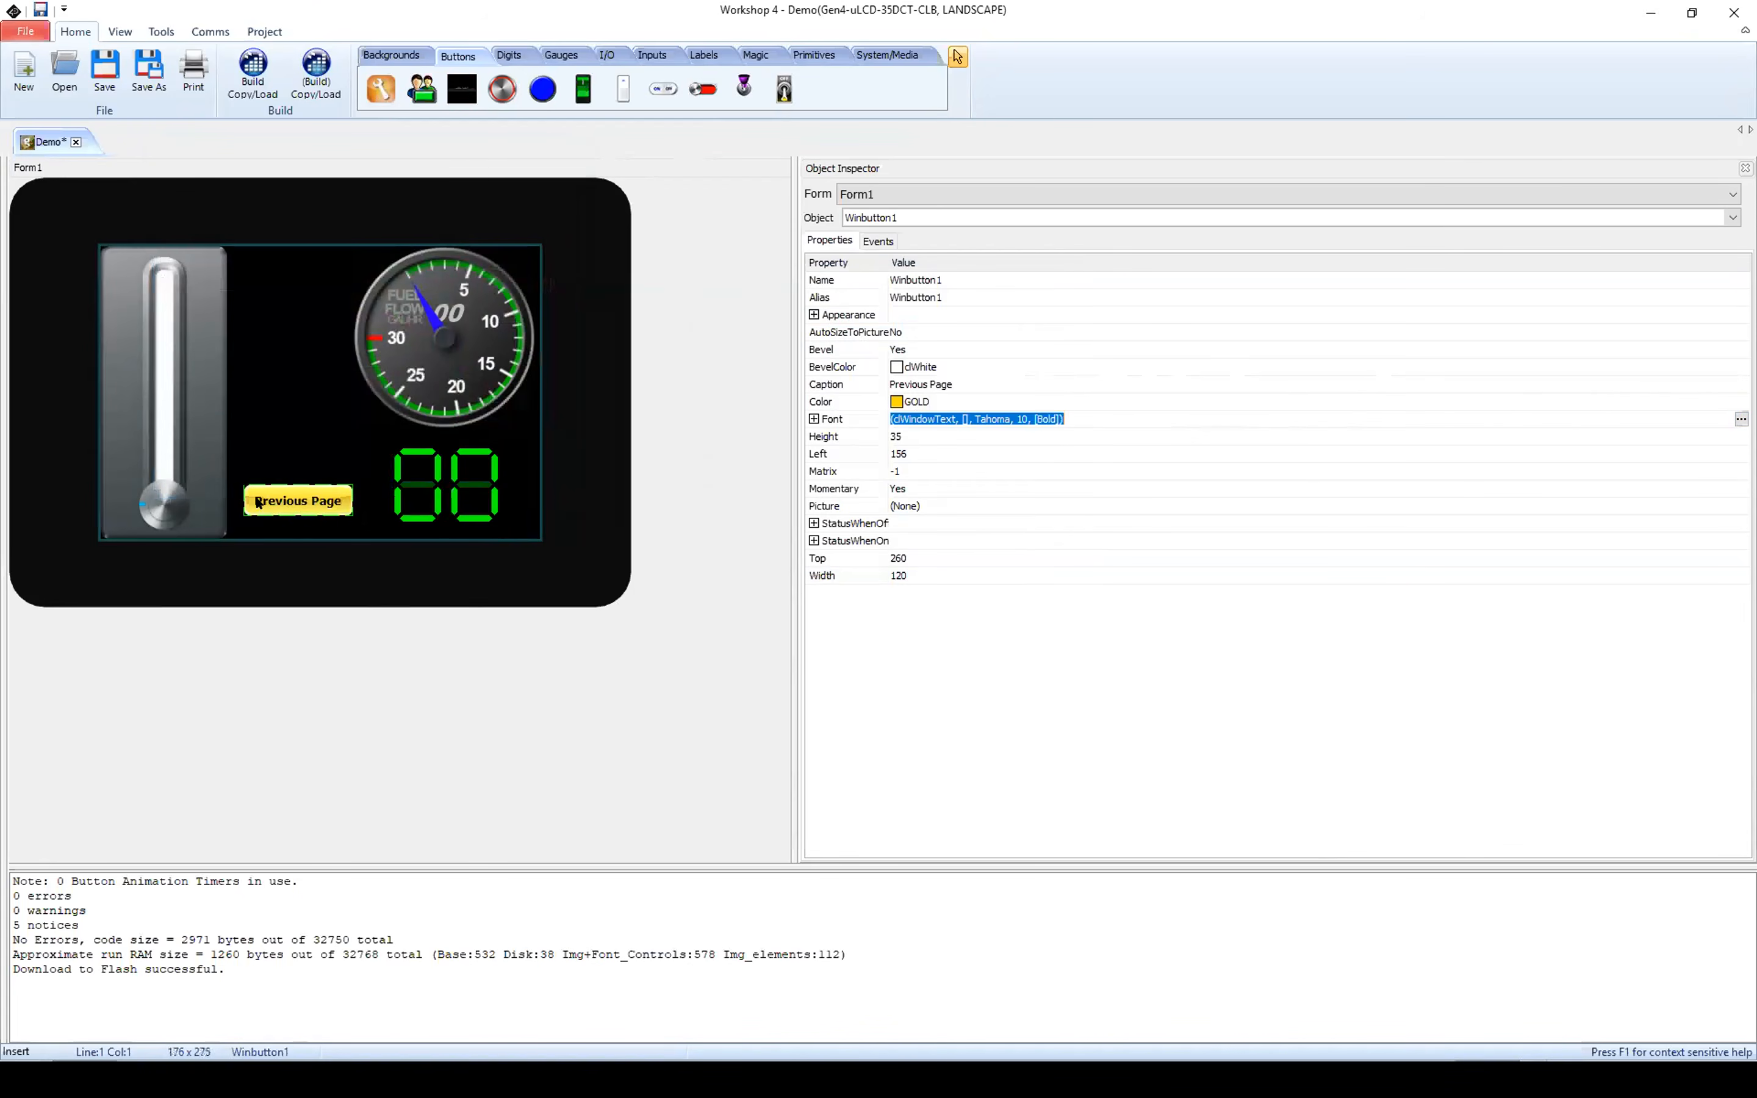
Step: Assign Report Message to the OnChanged event of SmartSlider0
{"action": "left_click", "coordinate": [193, 418]}
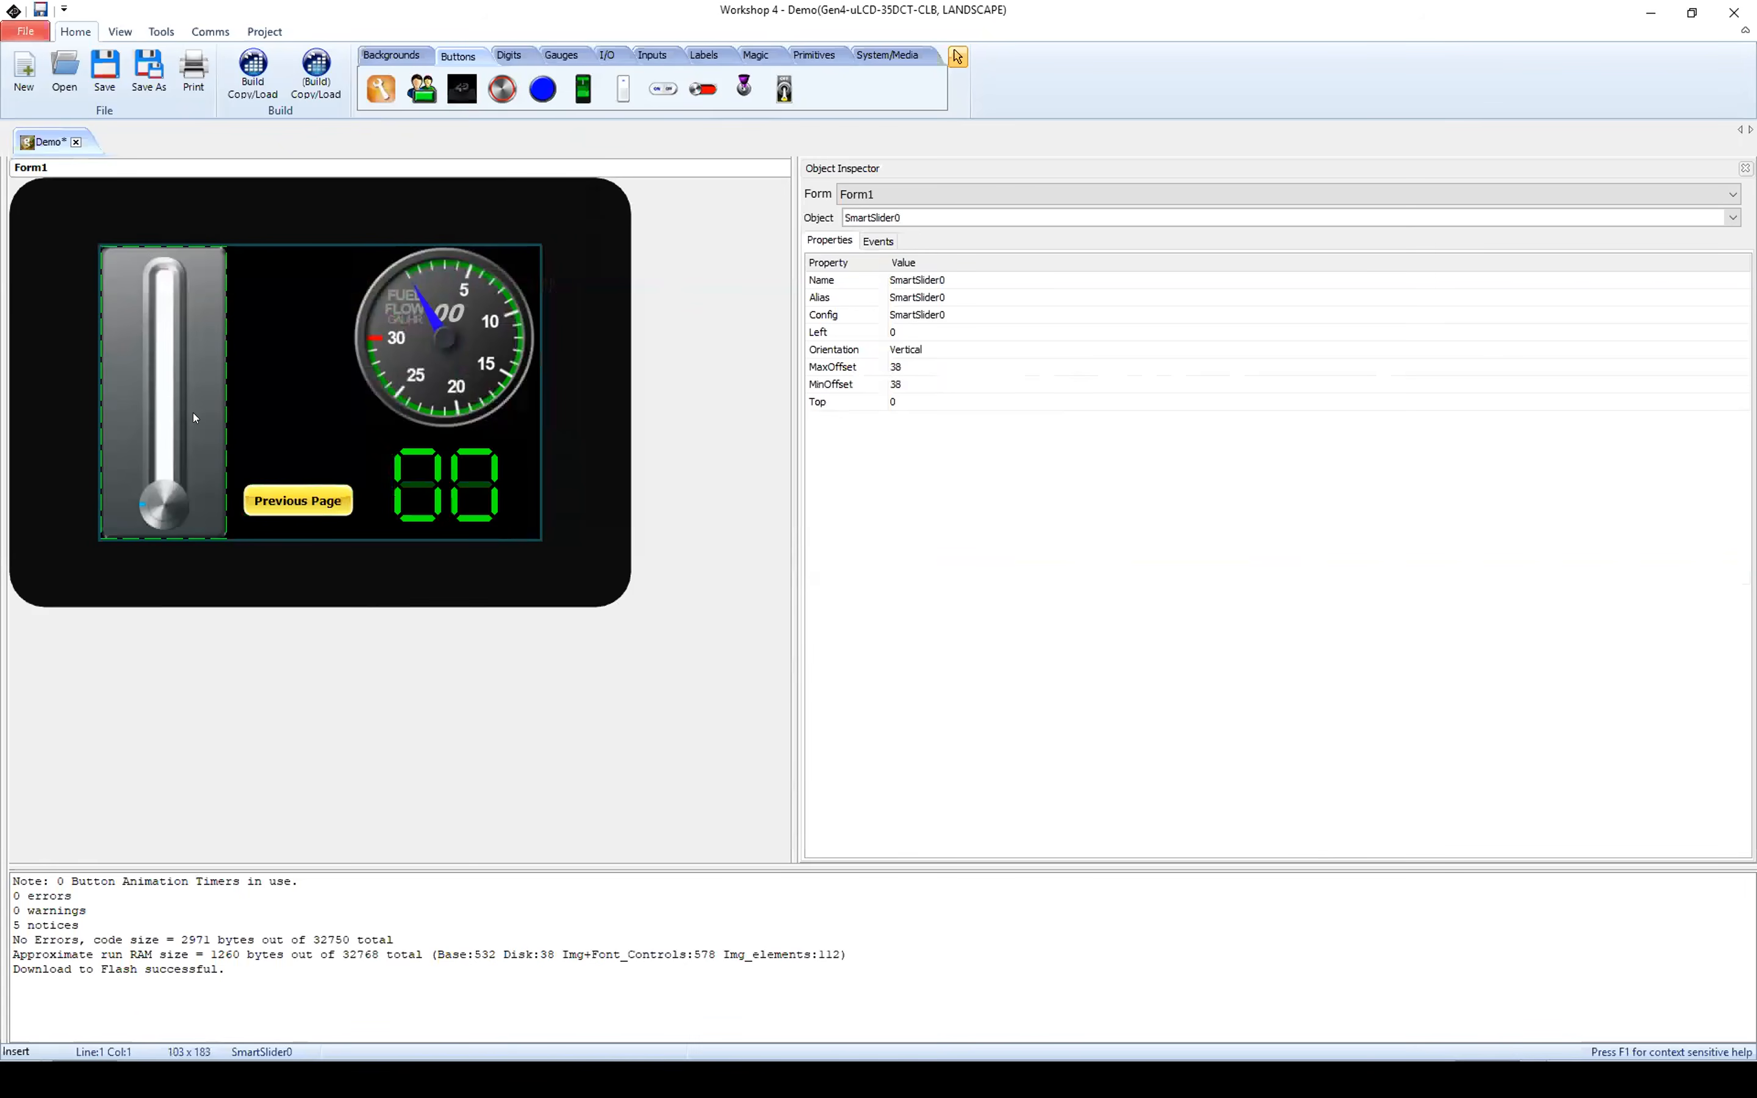
{"action": "left_click", "coordinate": [882, 241]}
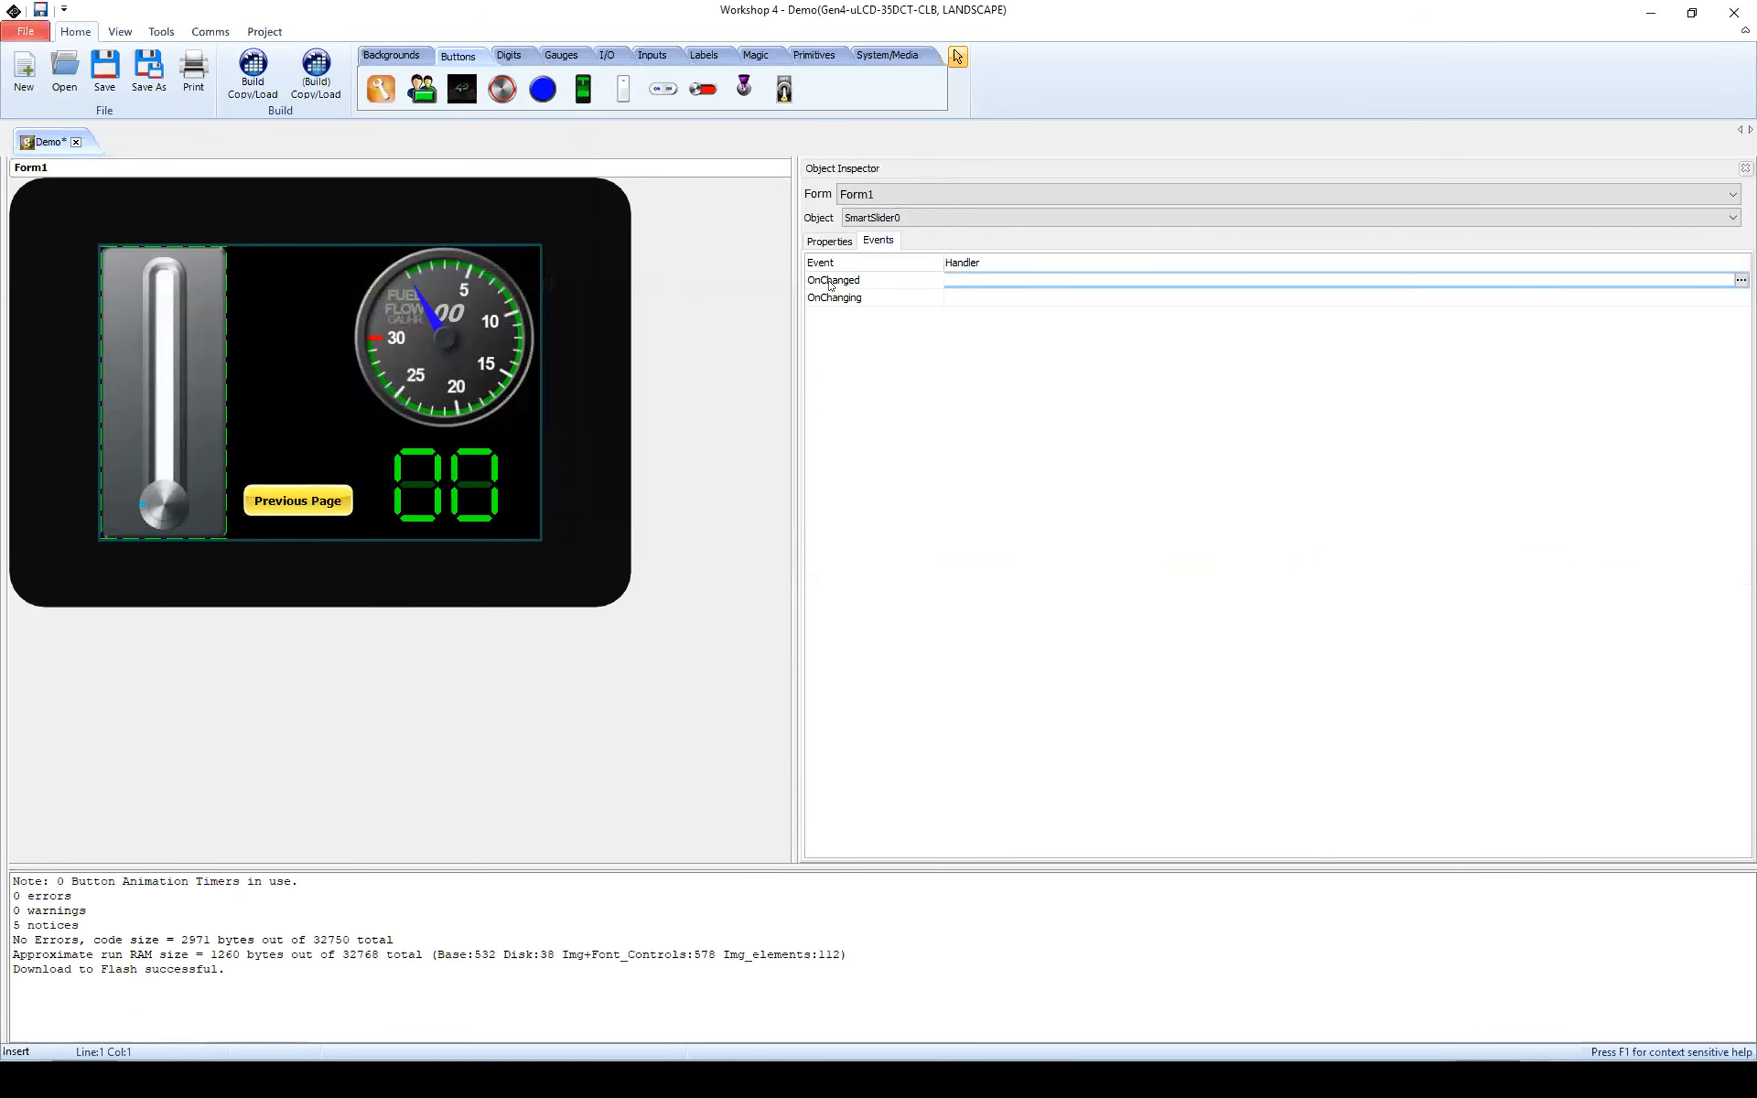
{"action": "left_click", "coordinate": [1741, 280]}
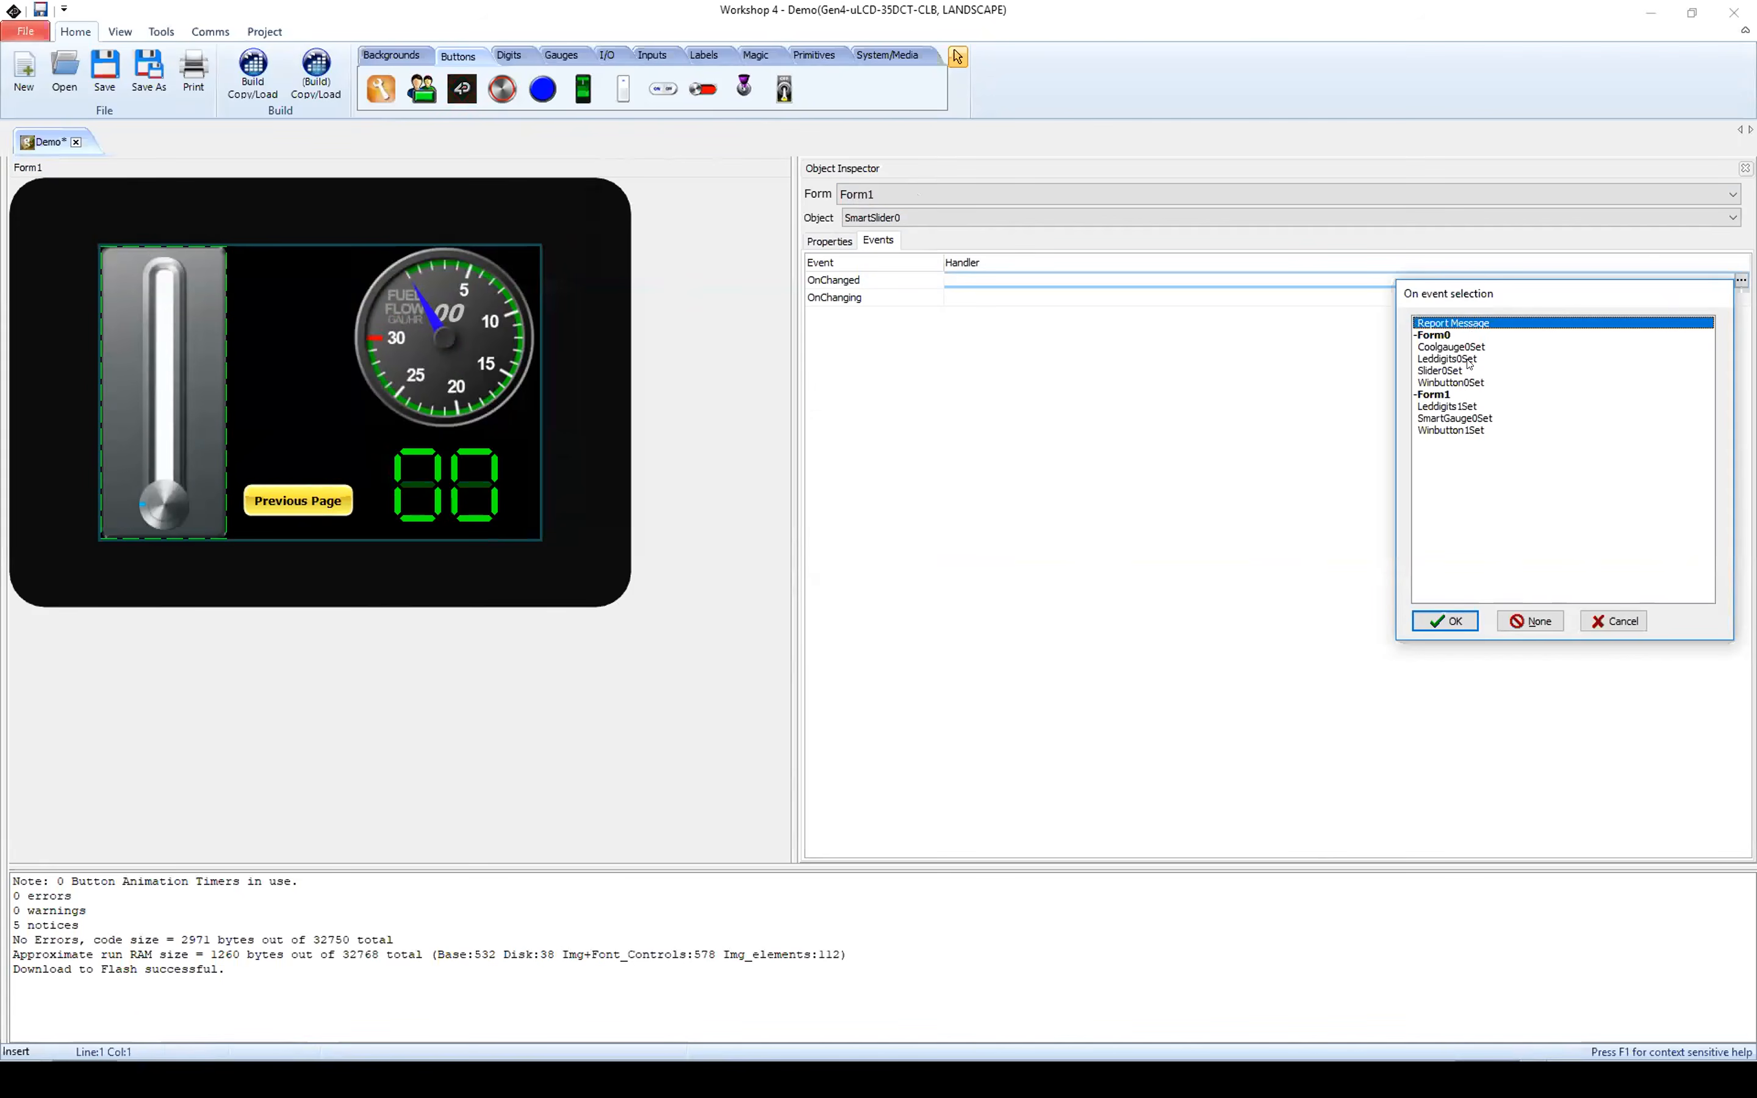
{"action": "left_click", "coordinate": [1445, 621]}
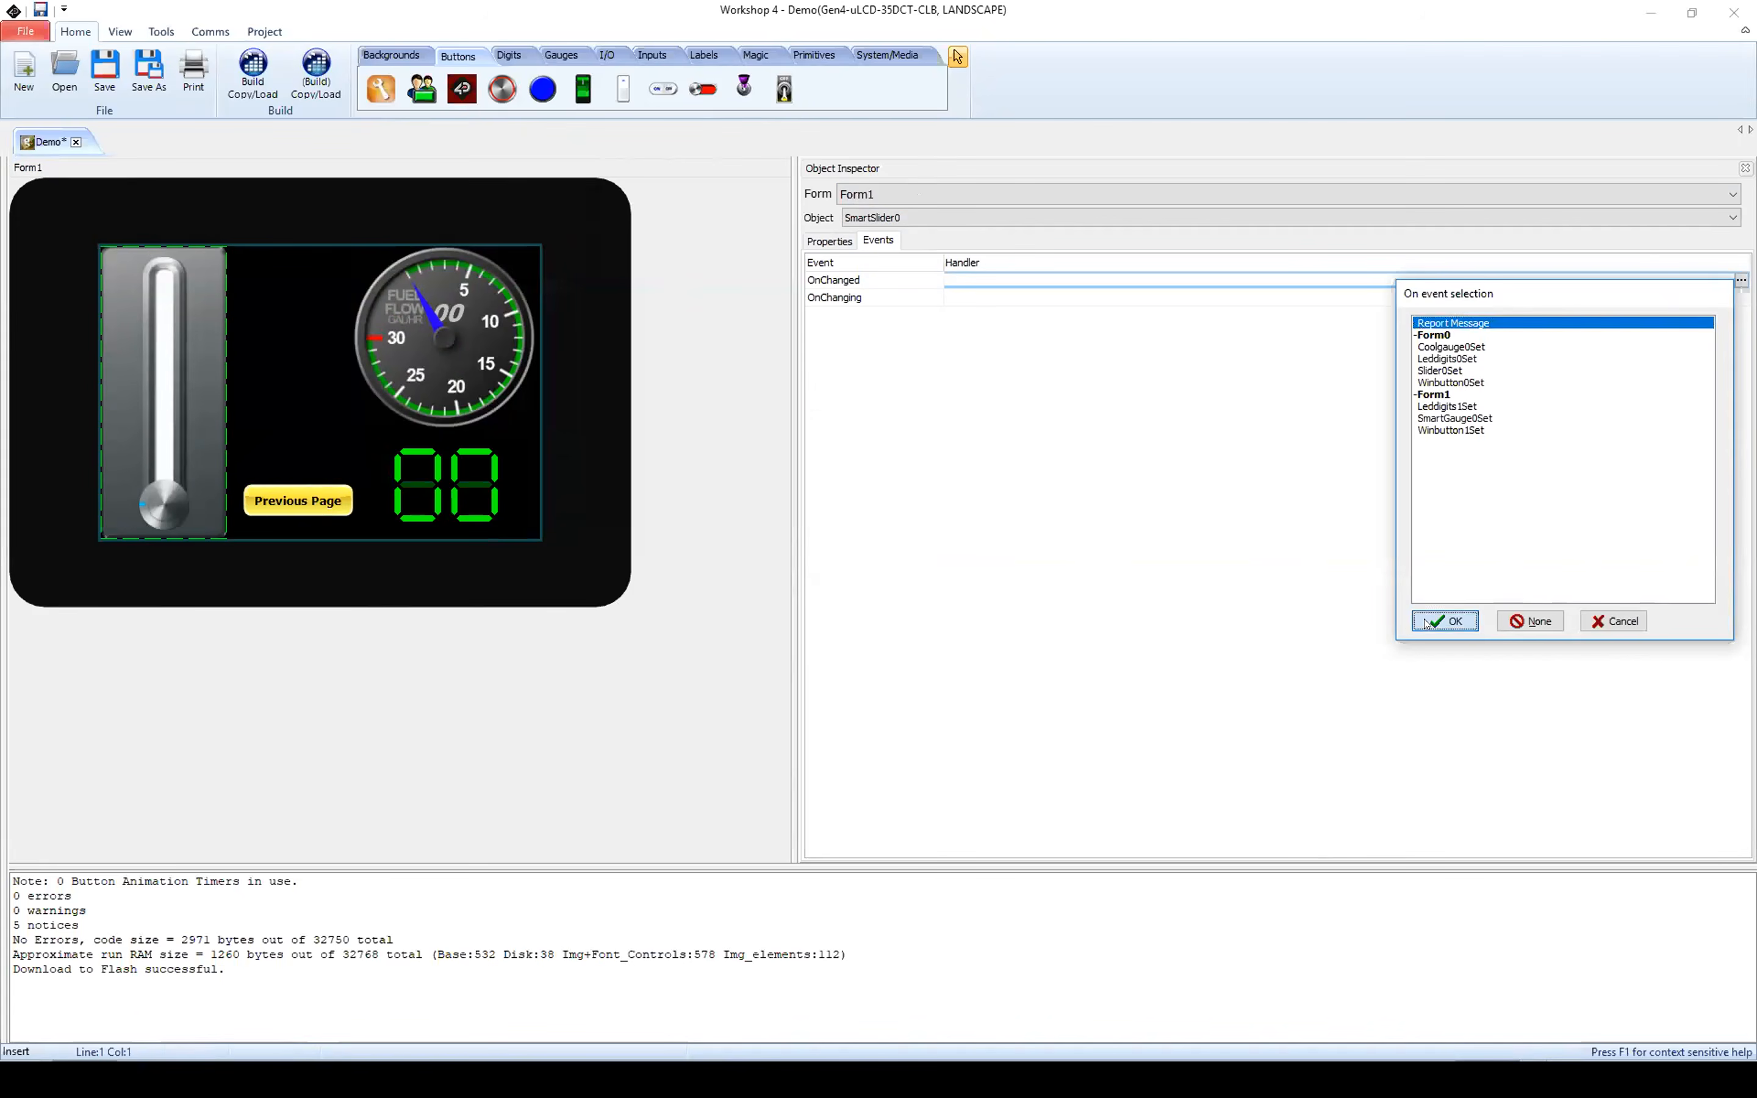
Step: Assign SmartGauge0Set to the OnChanging event of SmartSlider0
{"action": "left_click", "coordinate": [974, 296]}
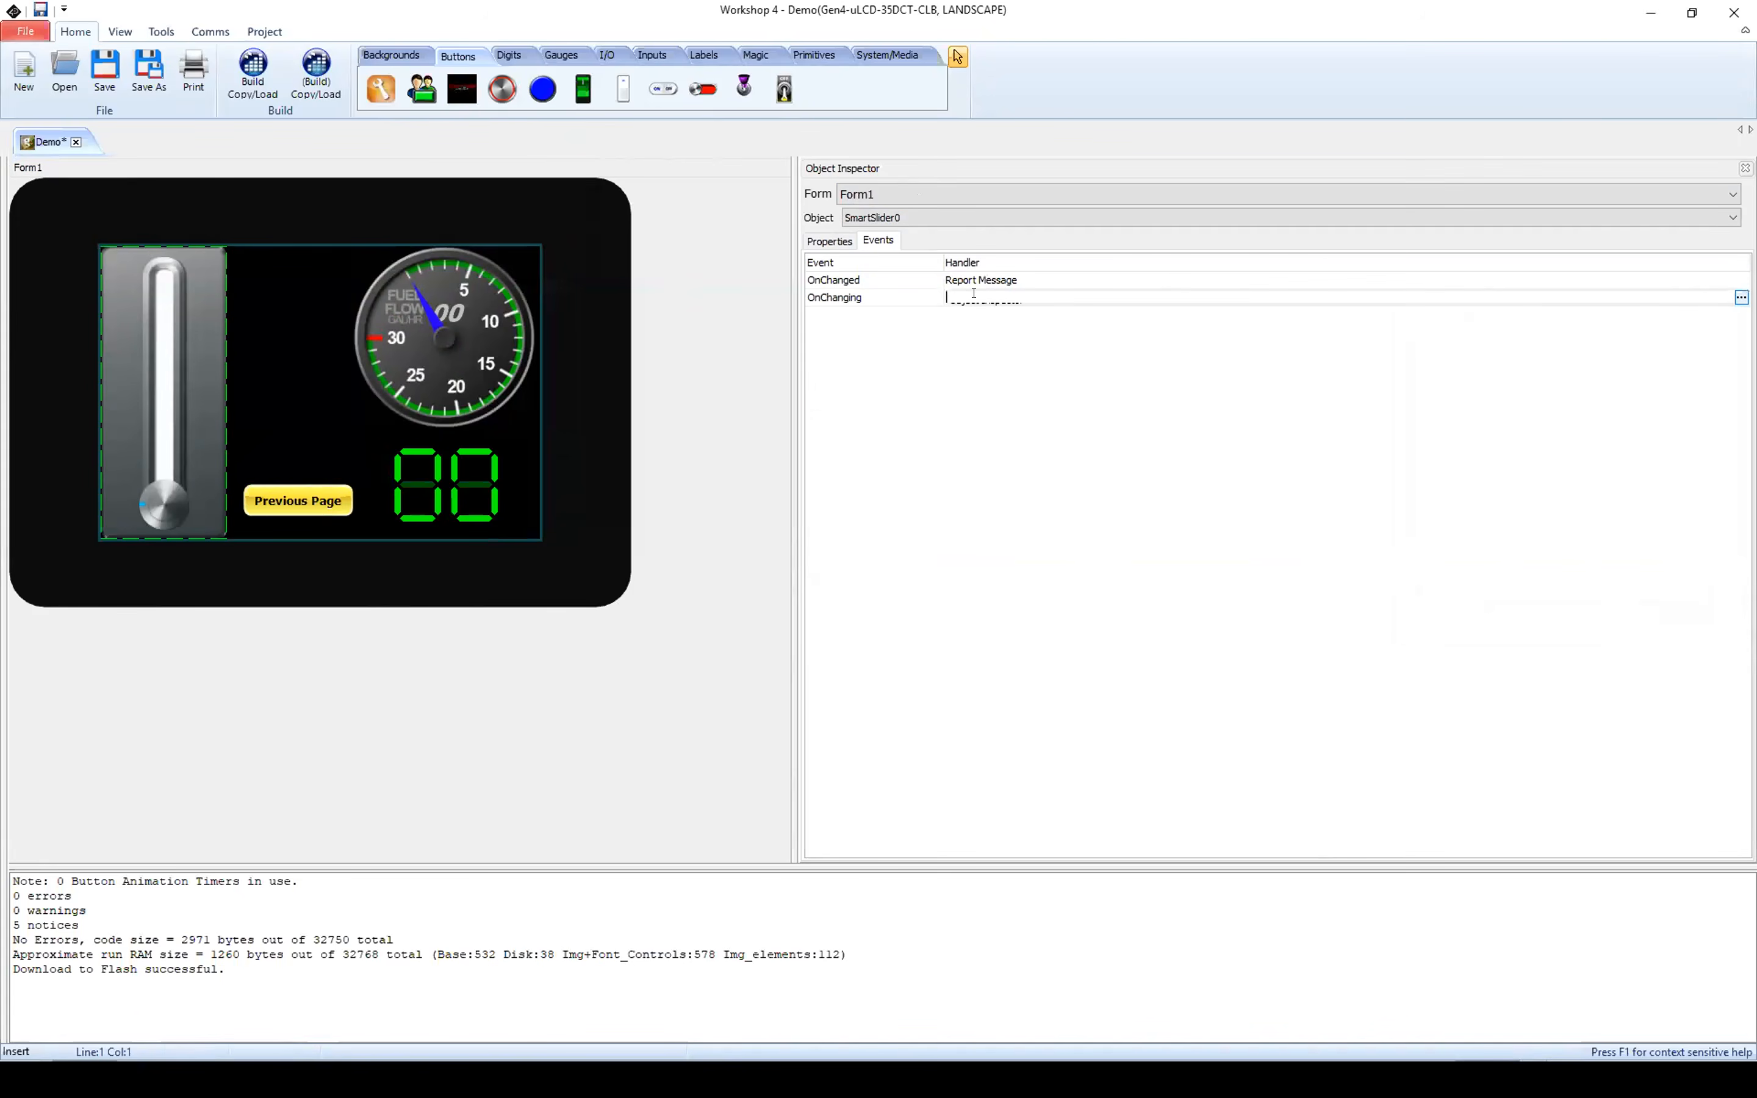
{"action": "left_click", "coordinate": [1741, 298]}
{"action": "left_click_drag", "start_coordinate": [1625, 305], "coordinate": [791, 217]}
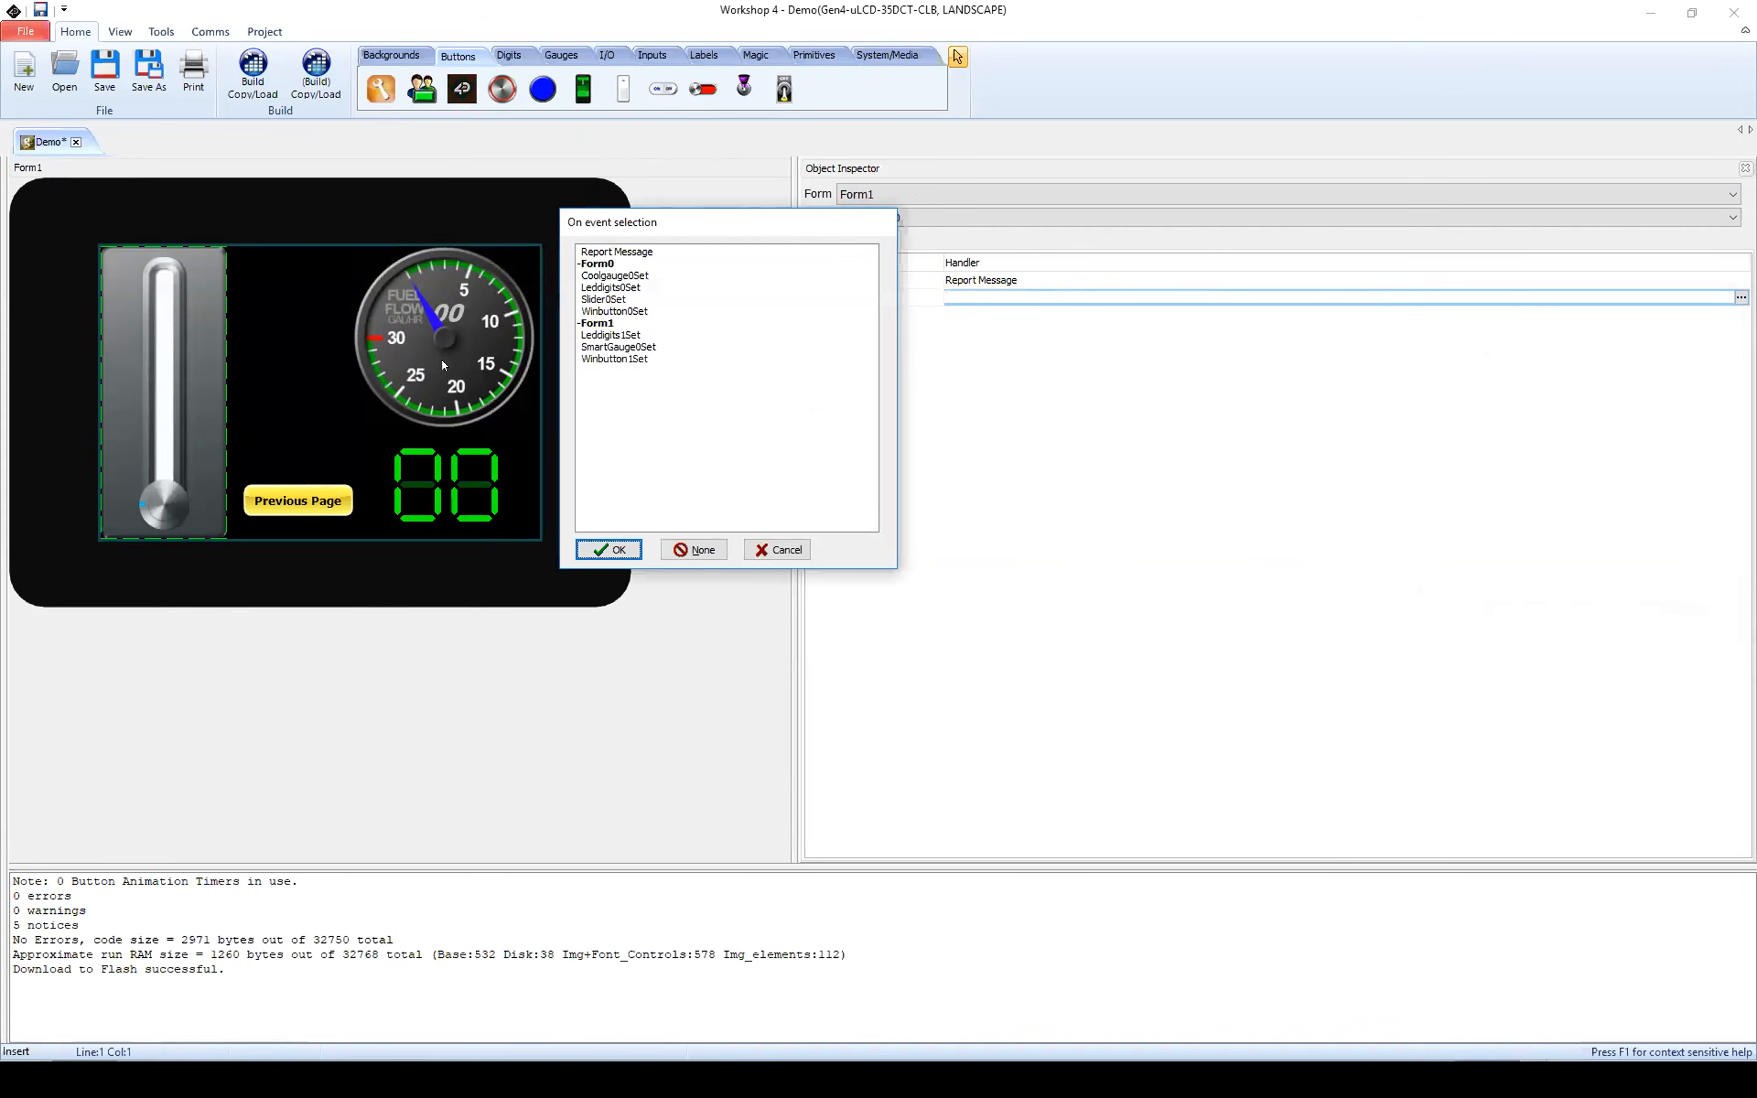
{"action": "left_click", "coordinate": [624, 348]}
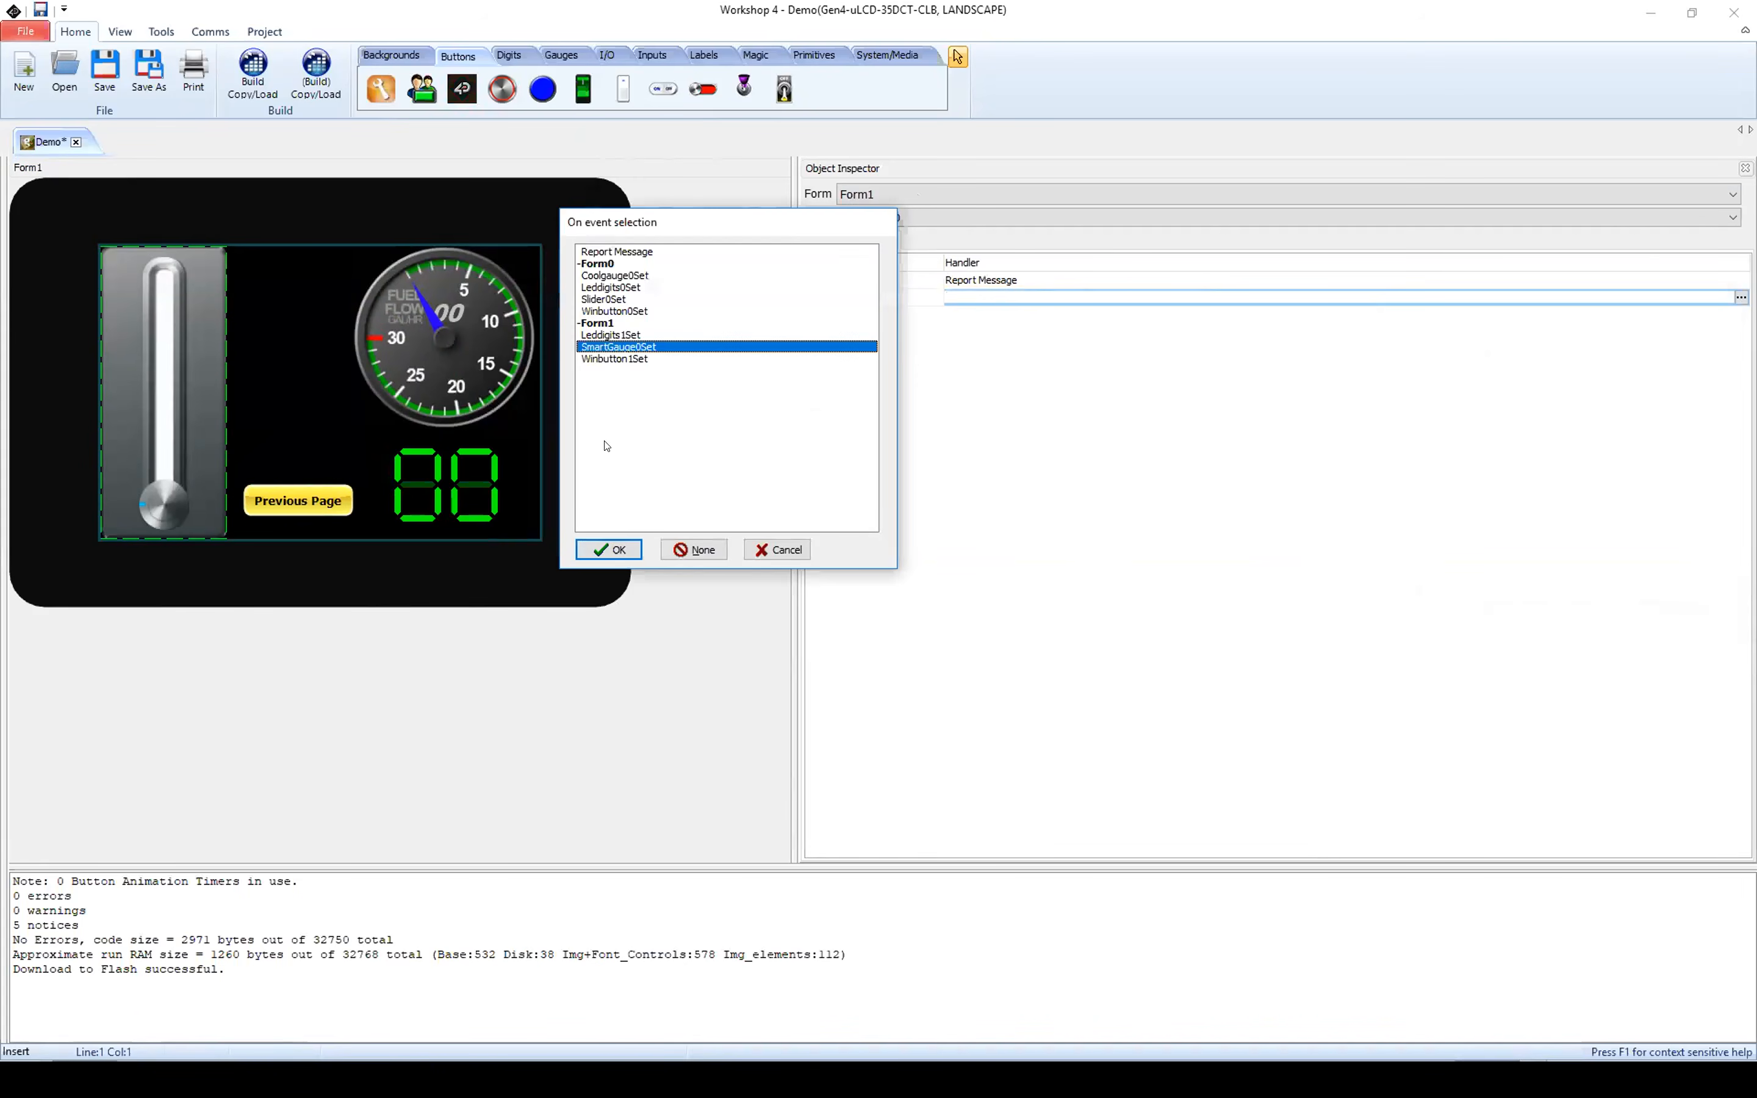
{"action": "left_click", "coordinate": [609, 550]}
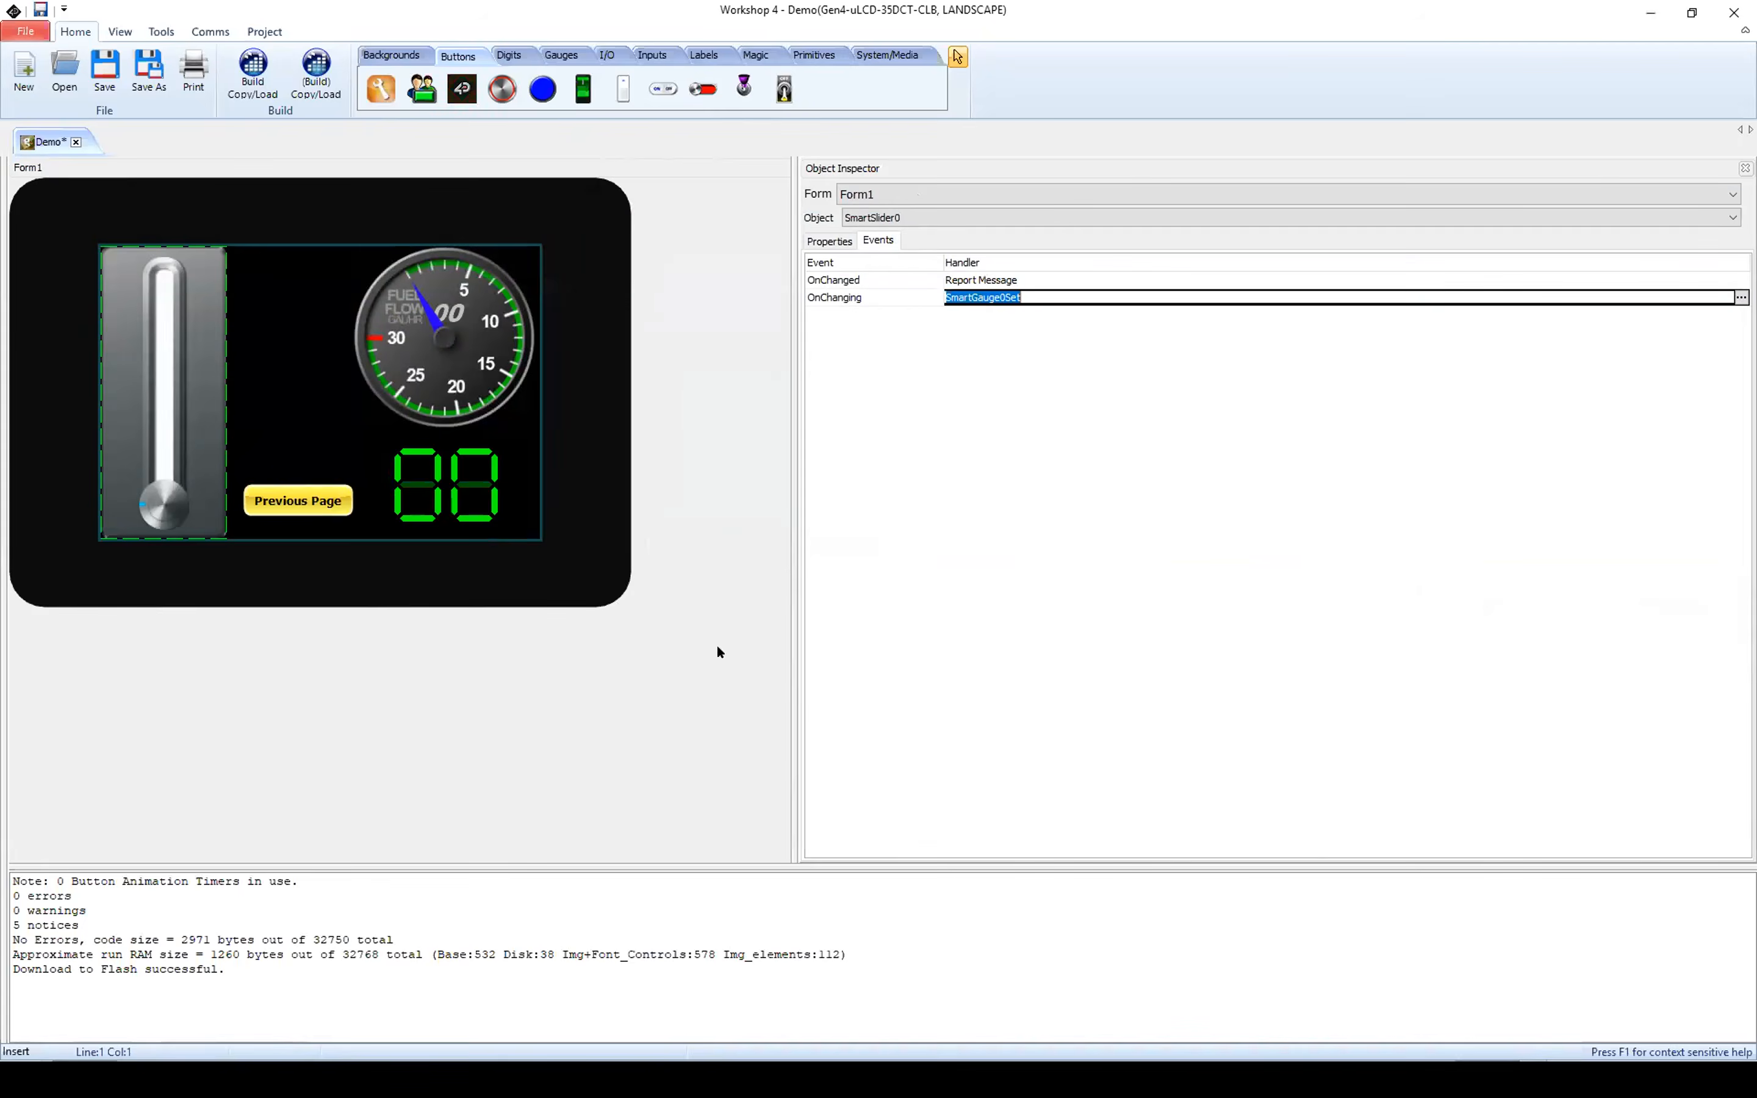
Step: Link the fuel flow gauge's OnChanged event to Leddigits1Set so it drives the LED digits
{"action": "left_click", "coordinate": [470, 324]}
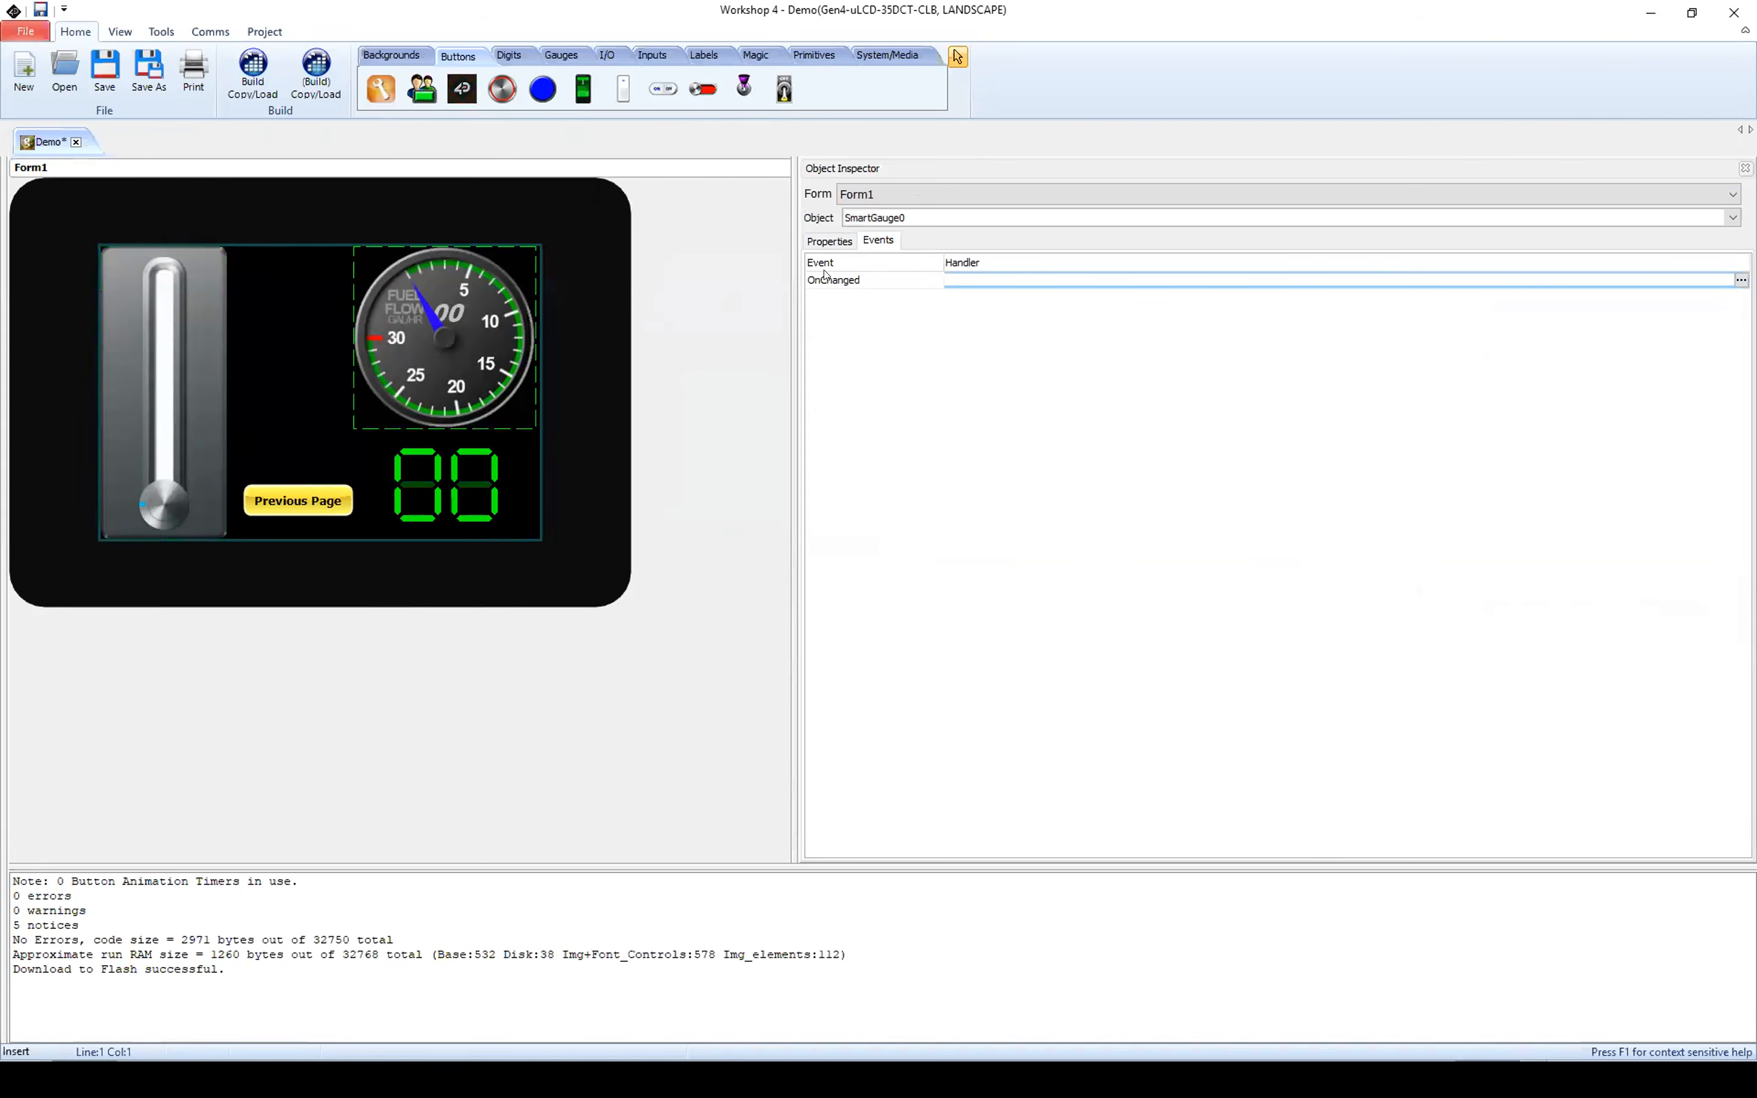
{"action": "left_click", "coordinate": [844, 286]}
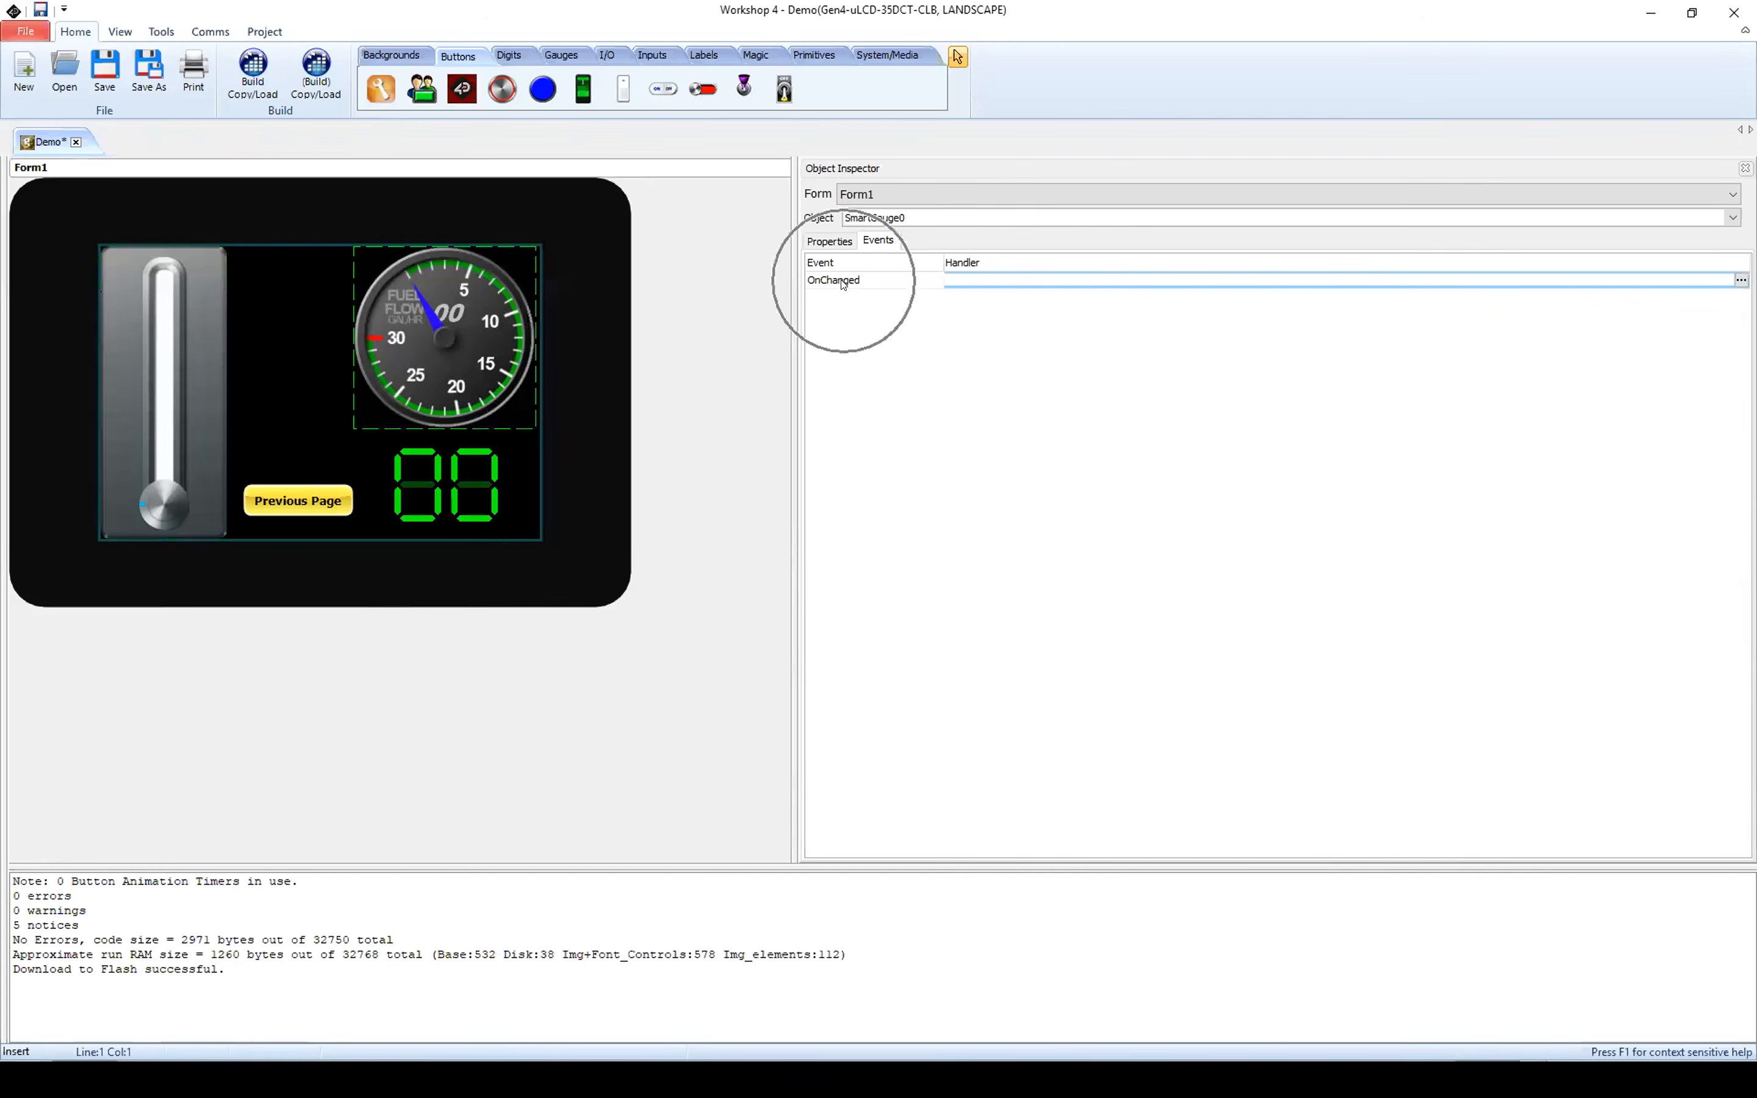
{"action": "left_click", "coordinate": [1741, 279]}
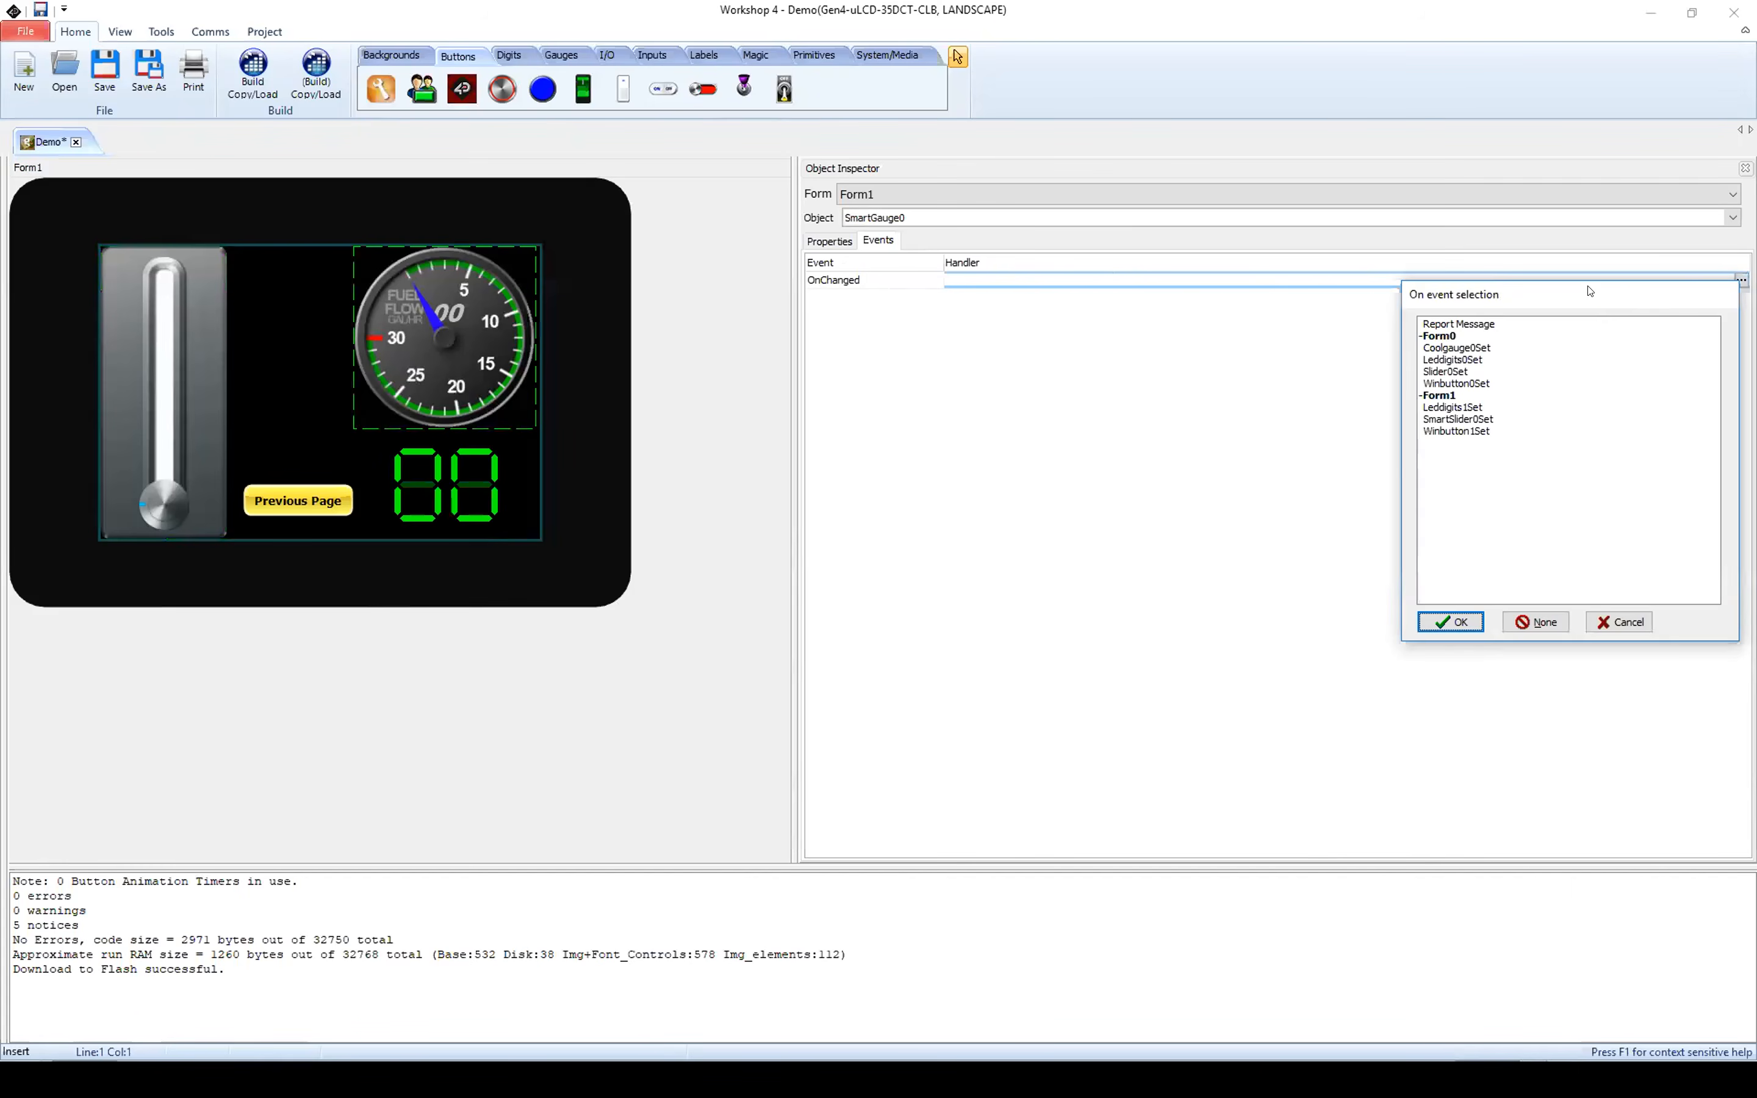
{"action": "left_click_drag", "start_coordinate": [1590, 290], "coordinate": [804, 227]}
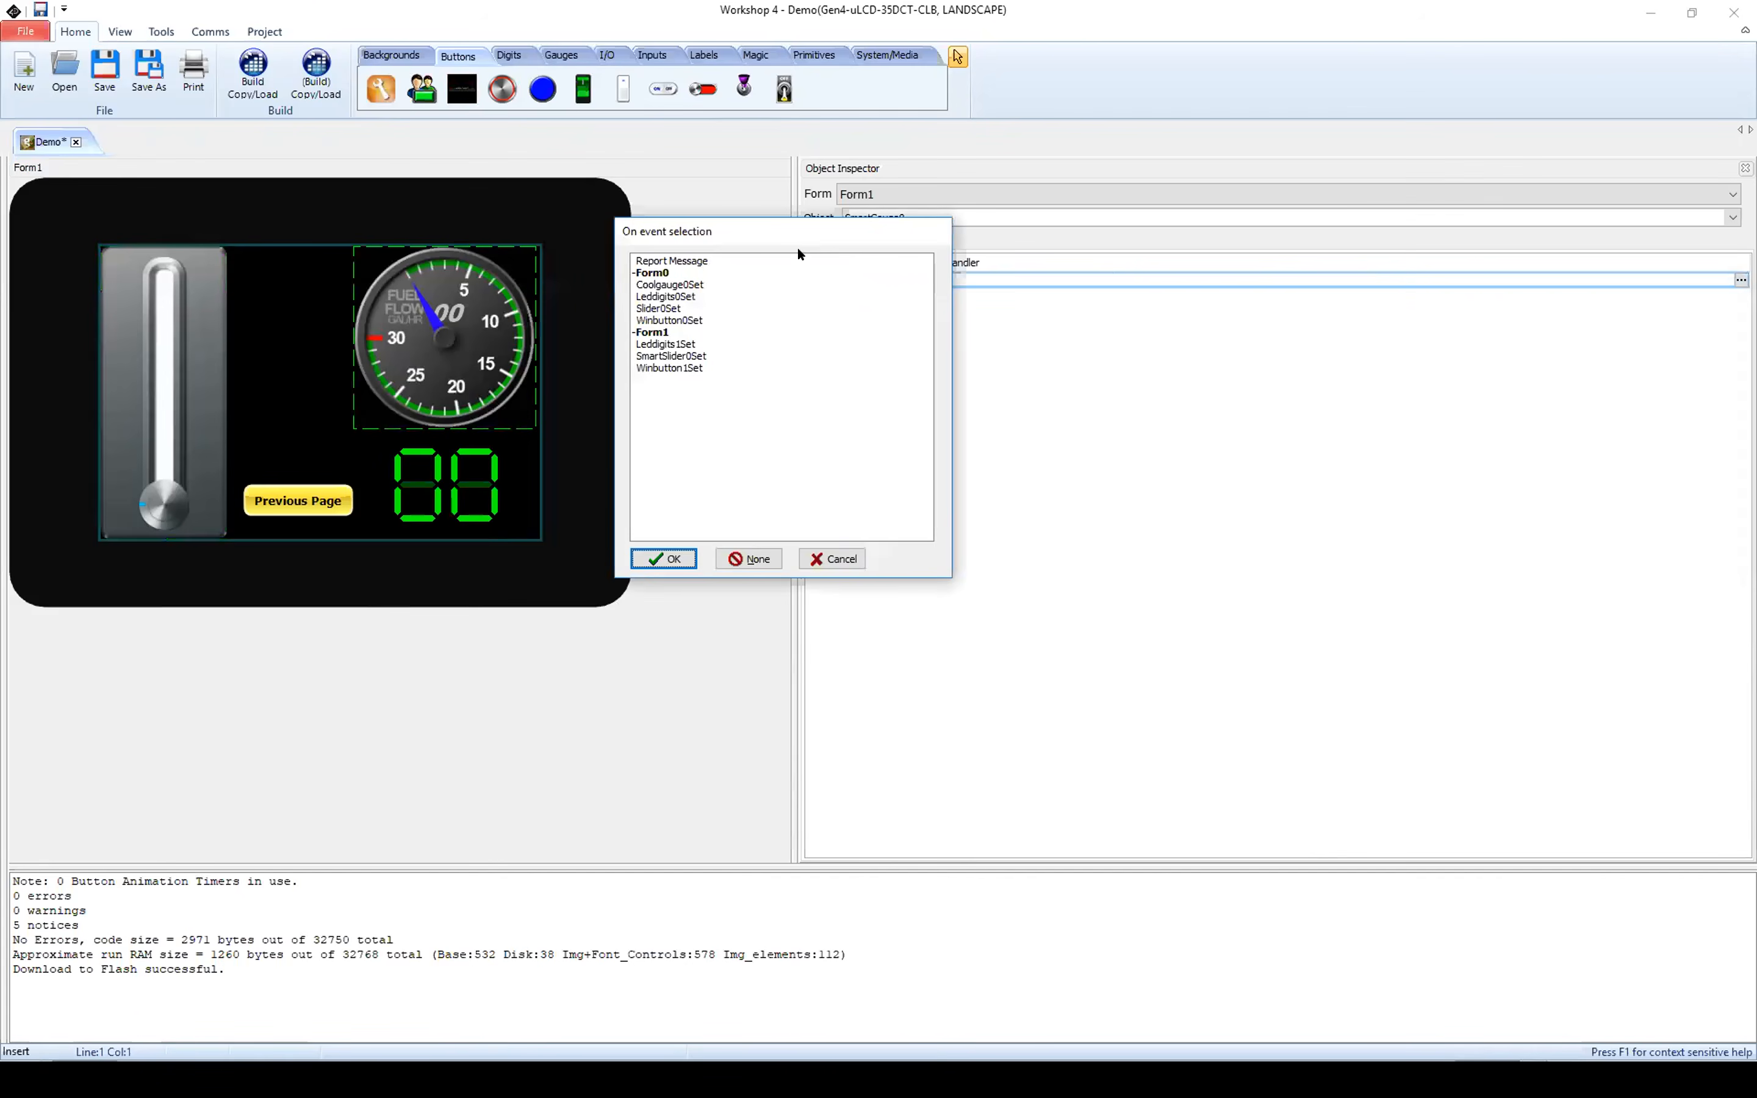
{"action": "left_click", "coordinate": [653, 345]}
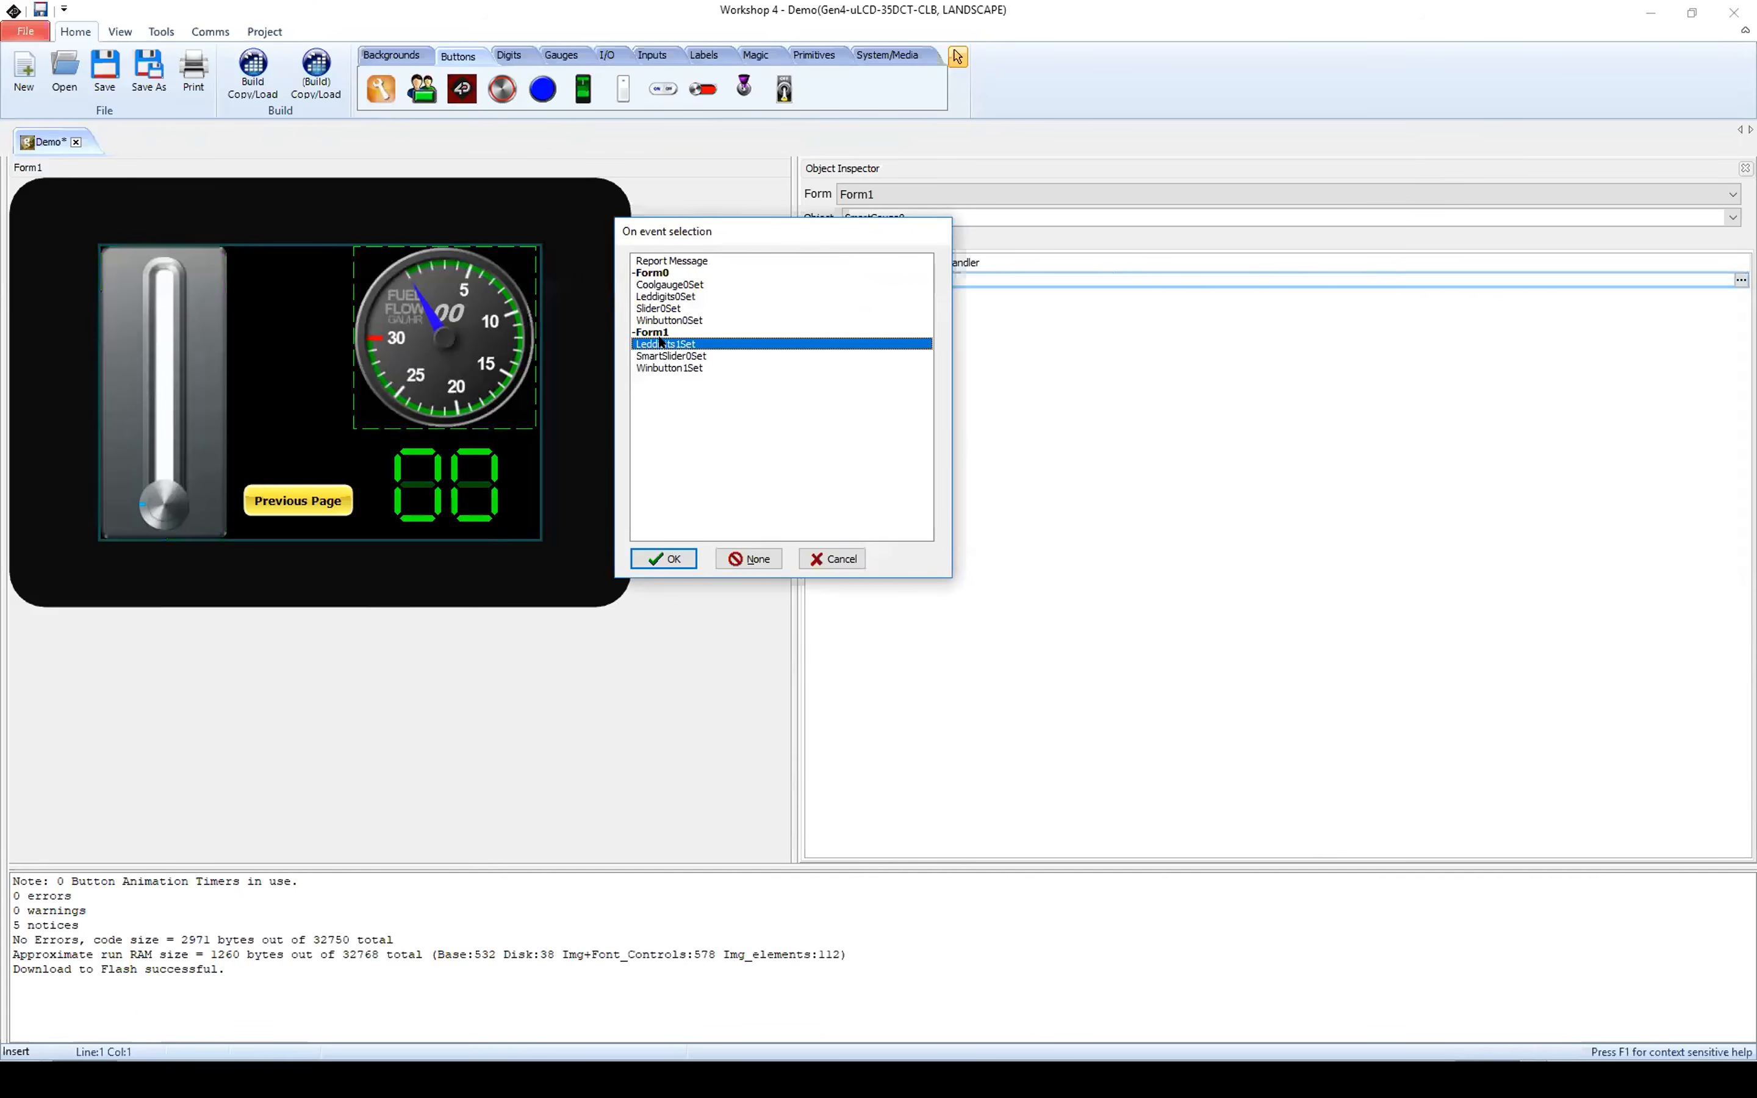
{"action": "left_click", "coordinate": [665, 559]}
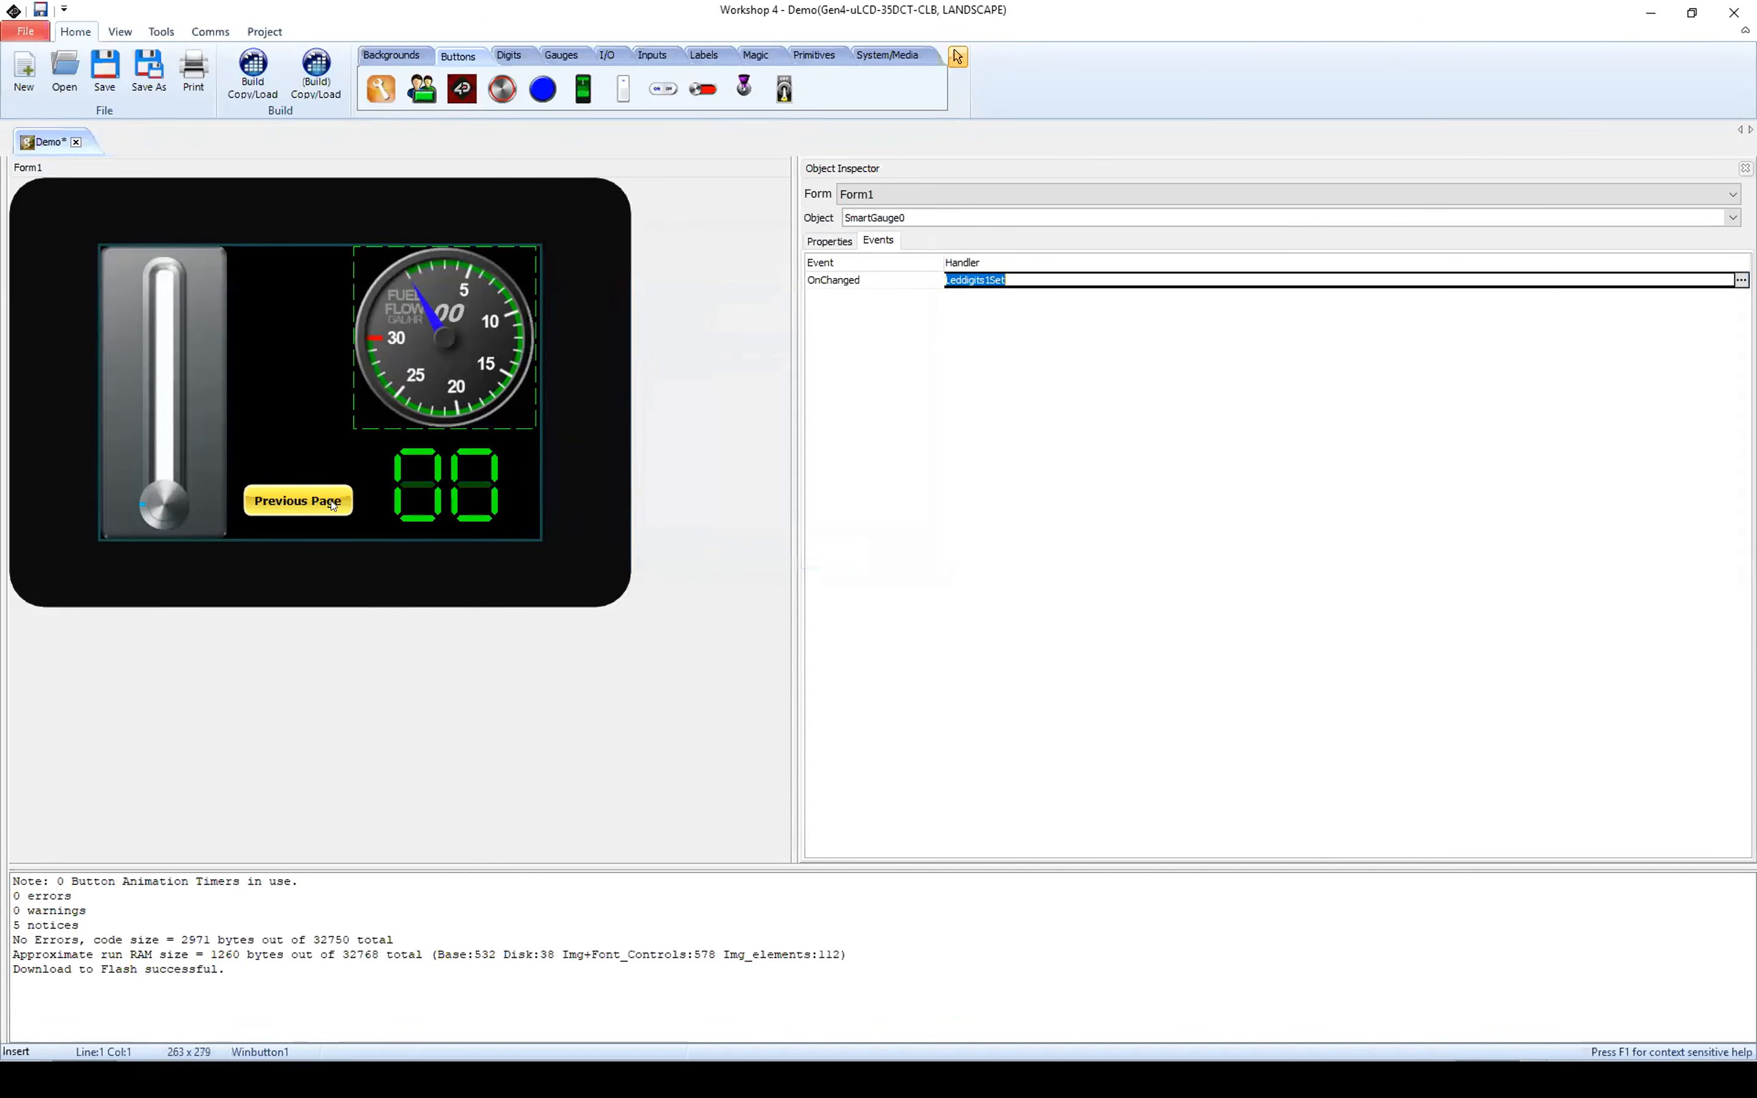
Step: Assign Form0Activate to the OnChanged event of the Previous Page button
{"action": "left_click", "coordinate": [288, 503]}
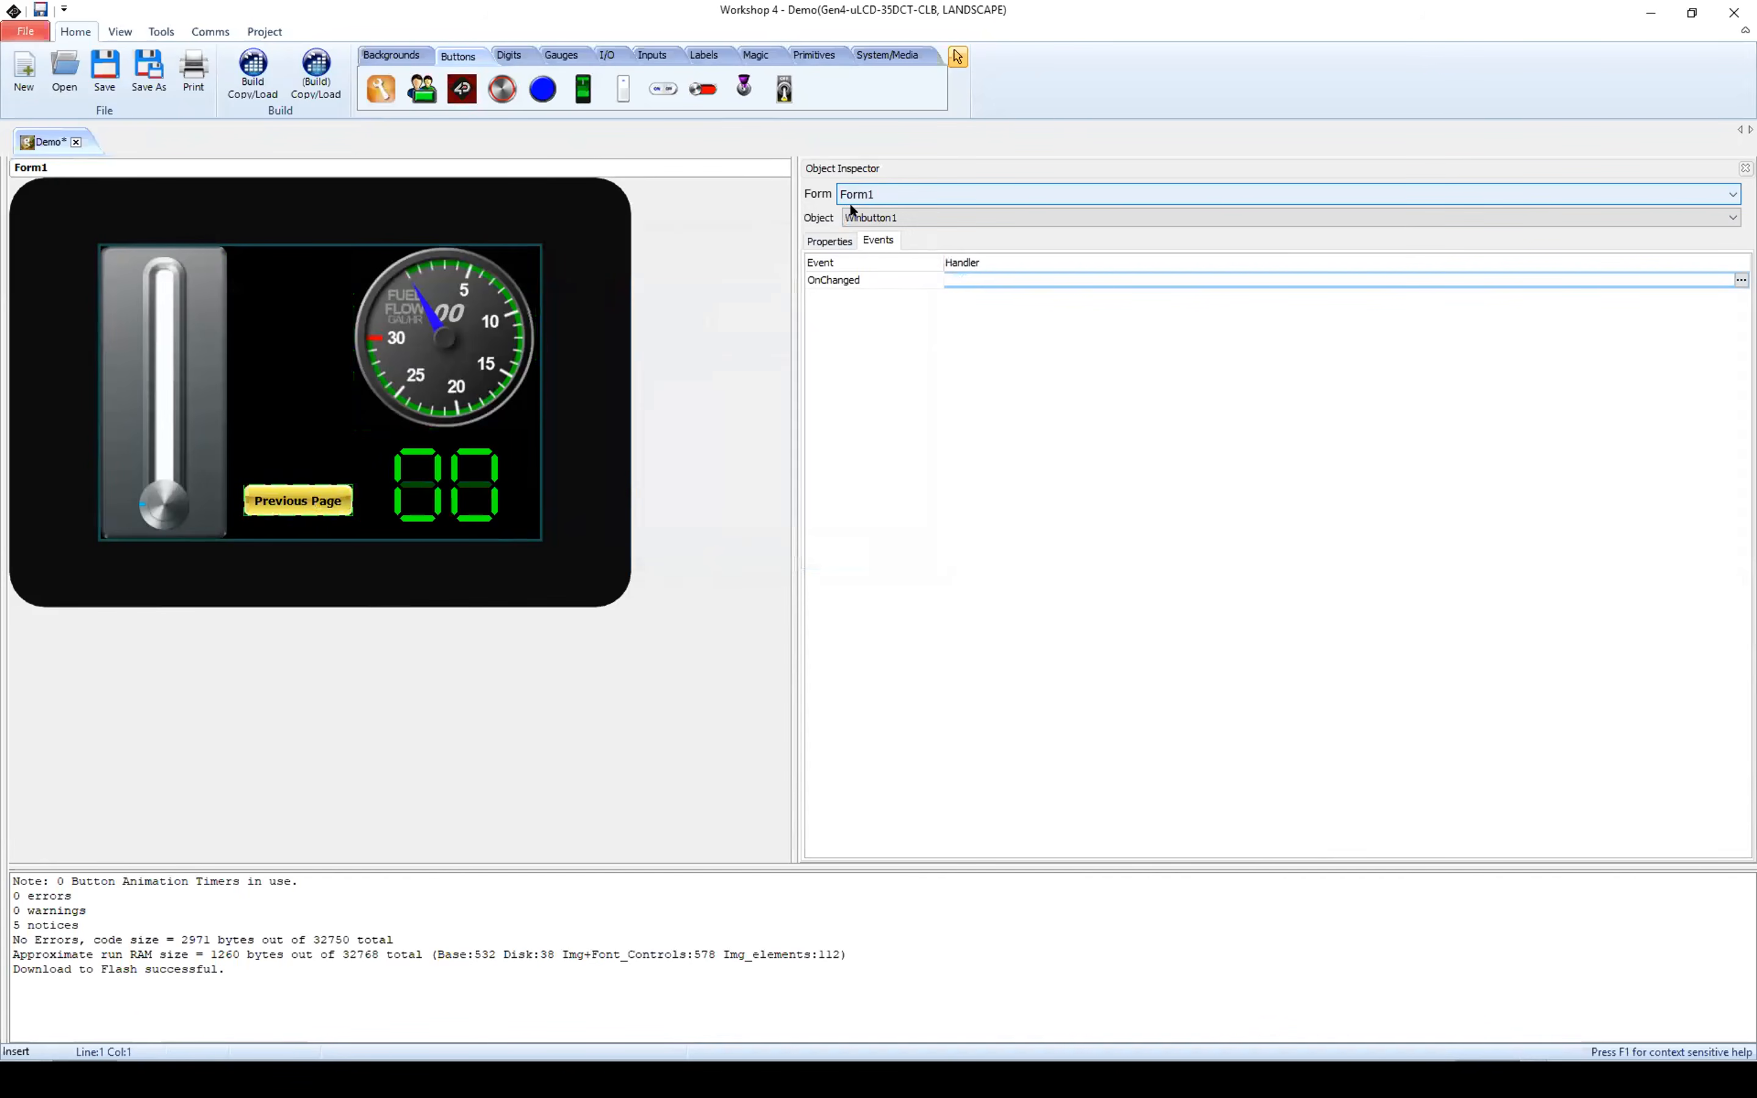
{"action": "key", "text": "ctrl"}
{"action": "key", "text": "ctrl"}
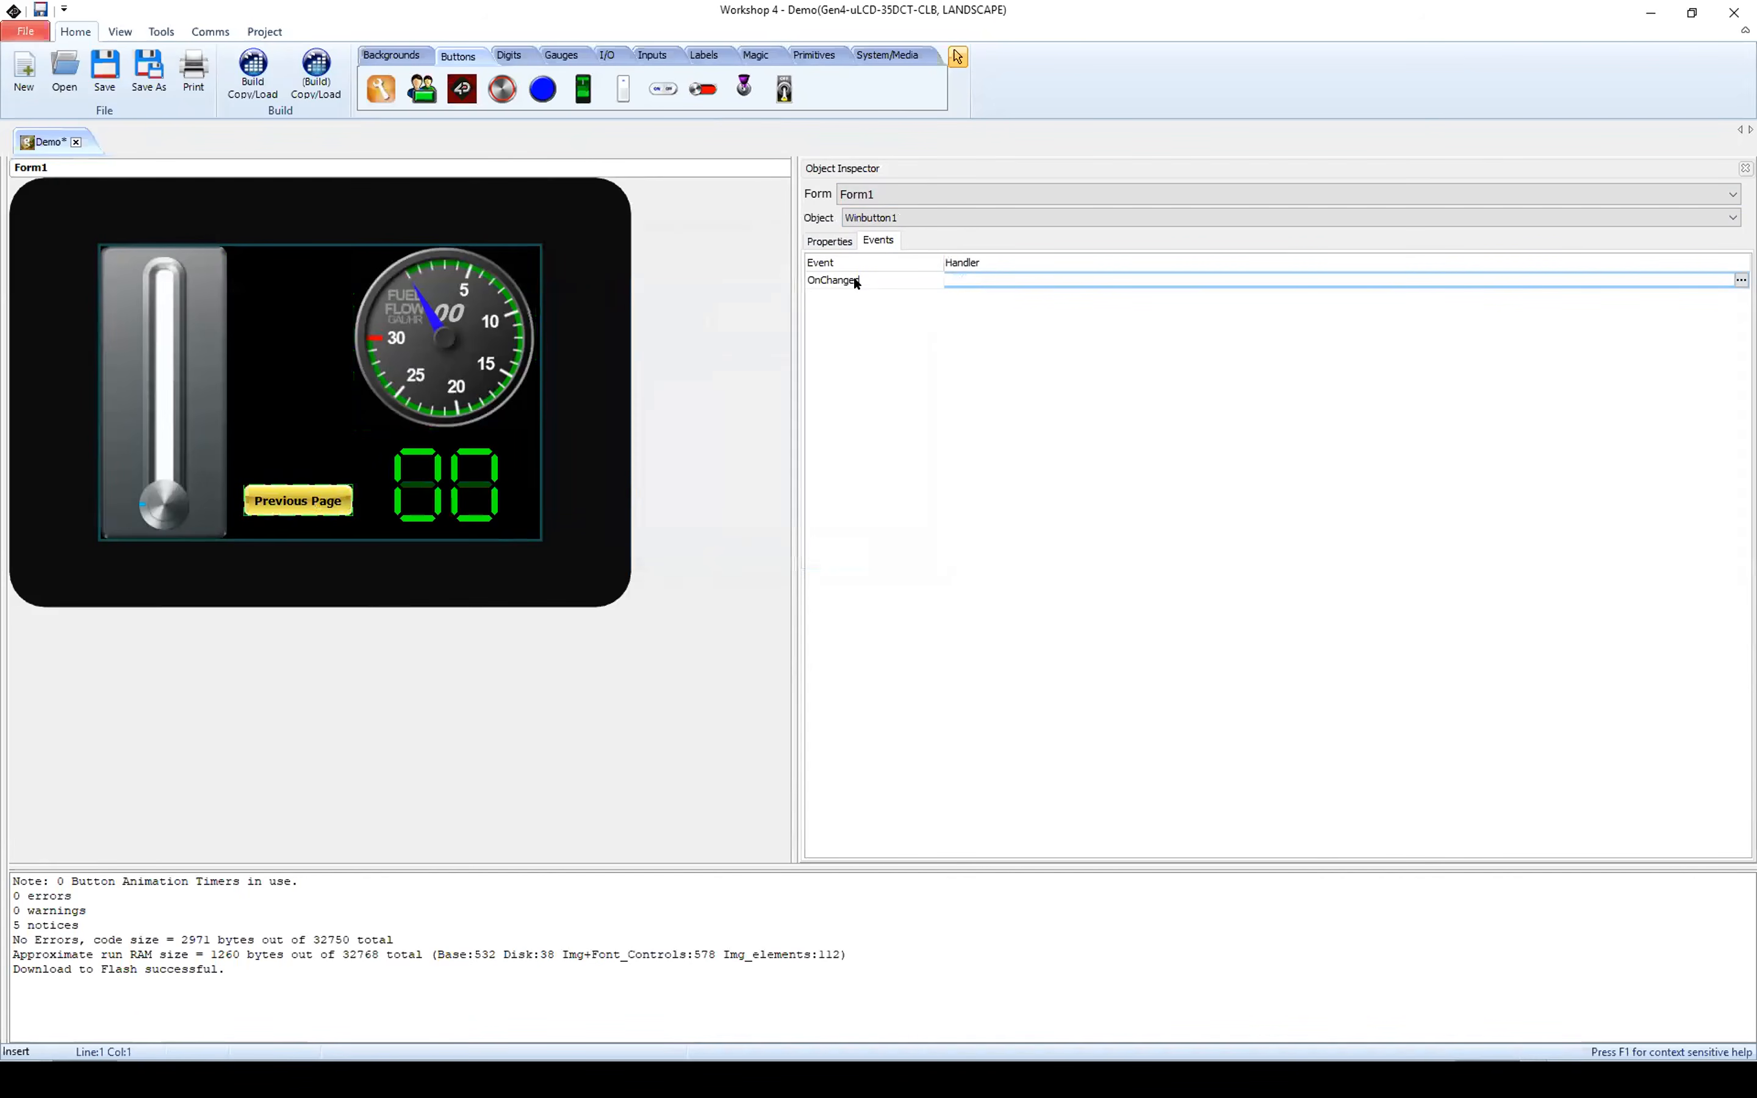
{"action": "left_click", "coordinate": [1742, 279]}
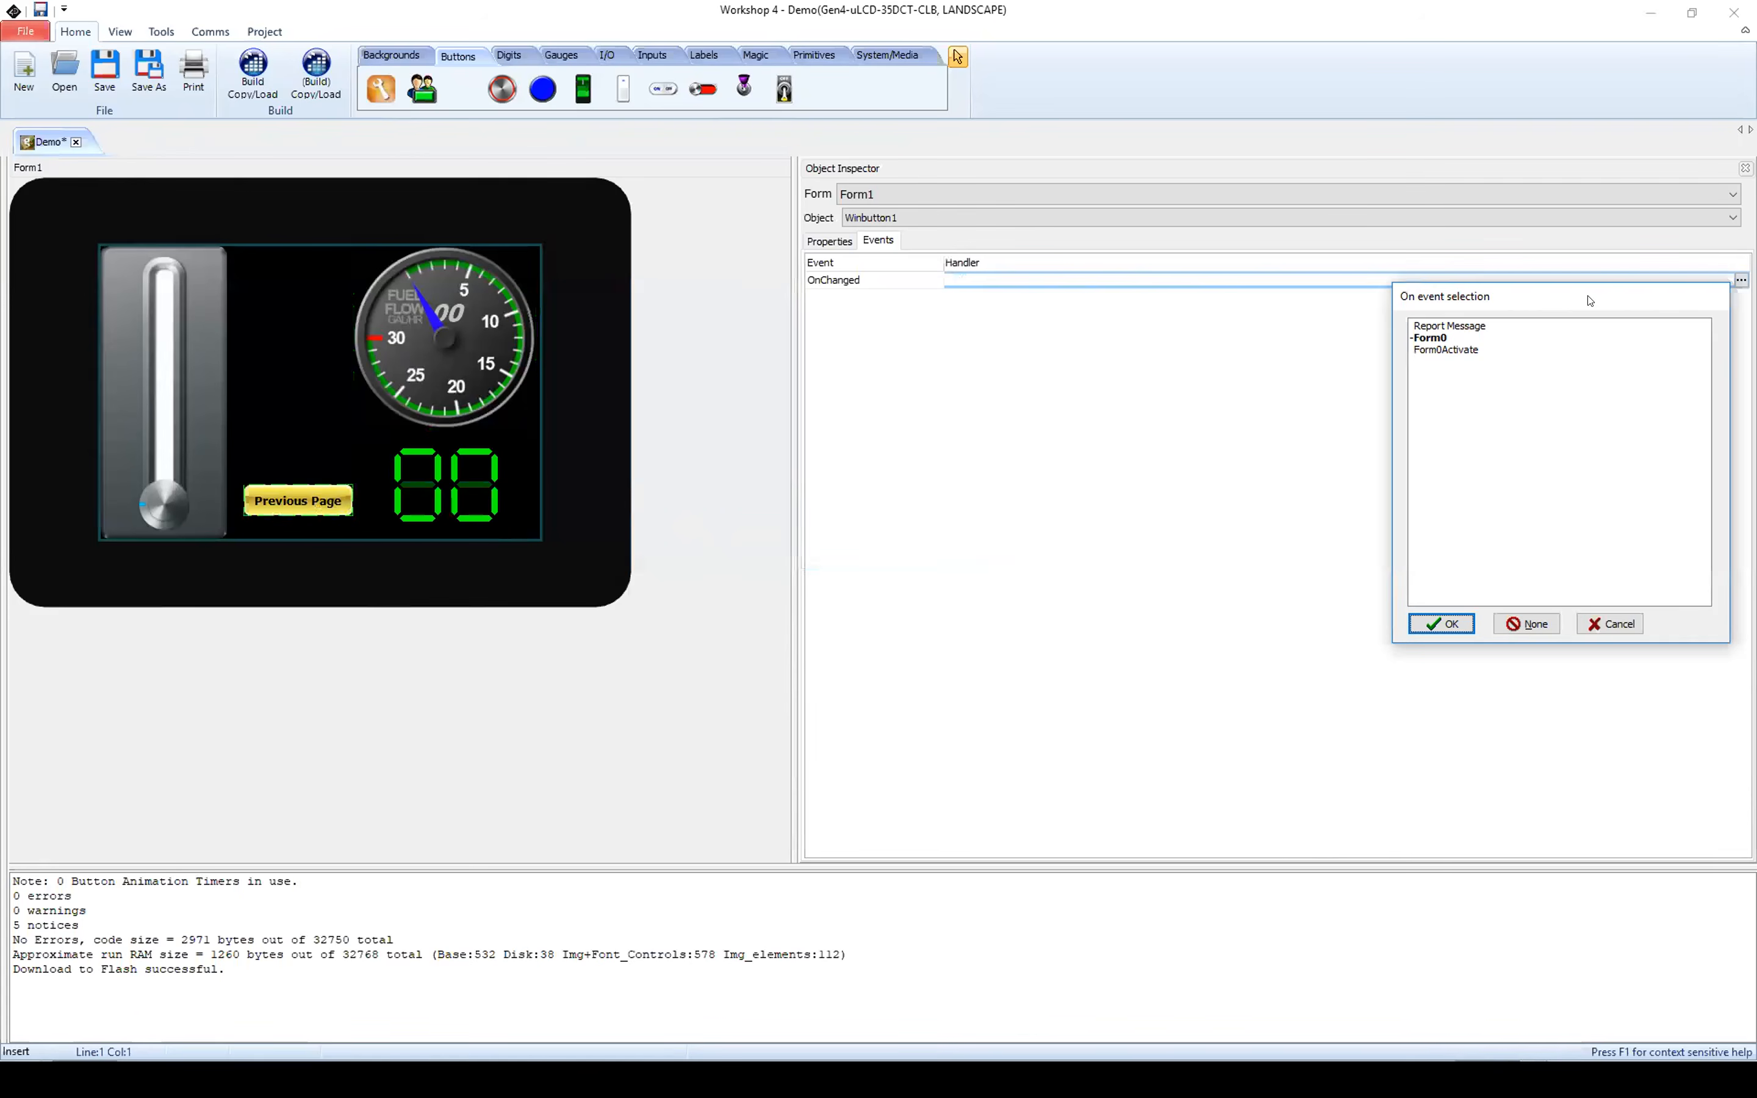
{"action": "left_click_drag", "start_coordinate": [1589, 299], "coordinate": [738, 289]}
{"action": "left_click", "coordinate": [665, 325]}
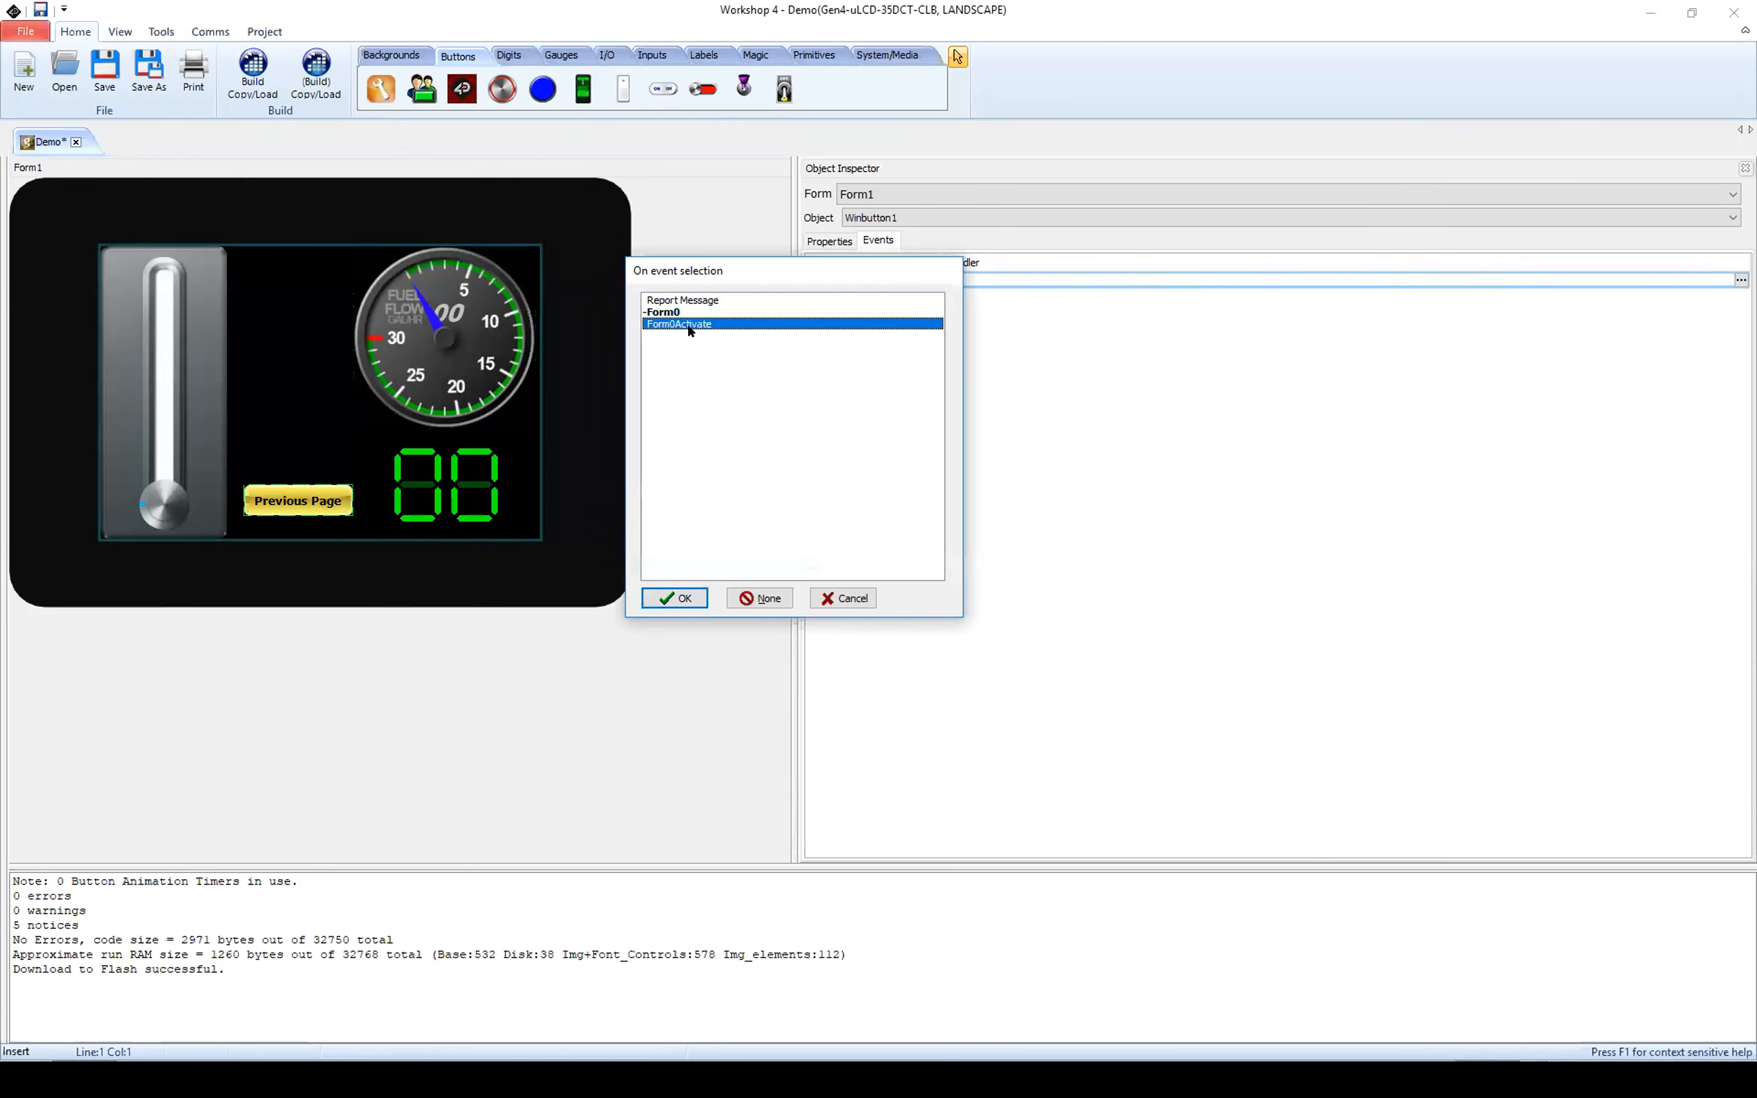
{"action": "left_click", "coordinate": [672, 597]}
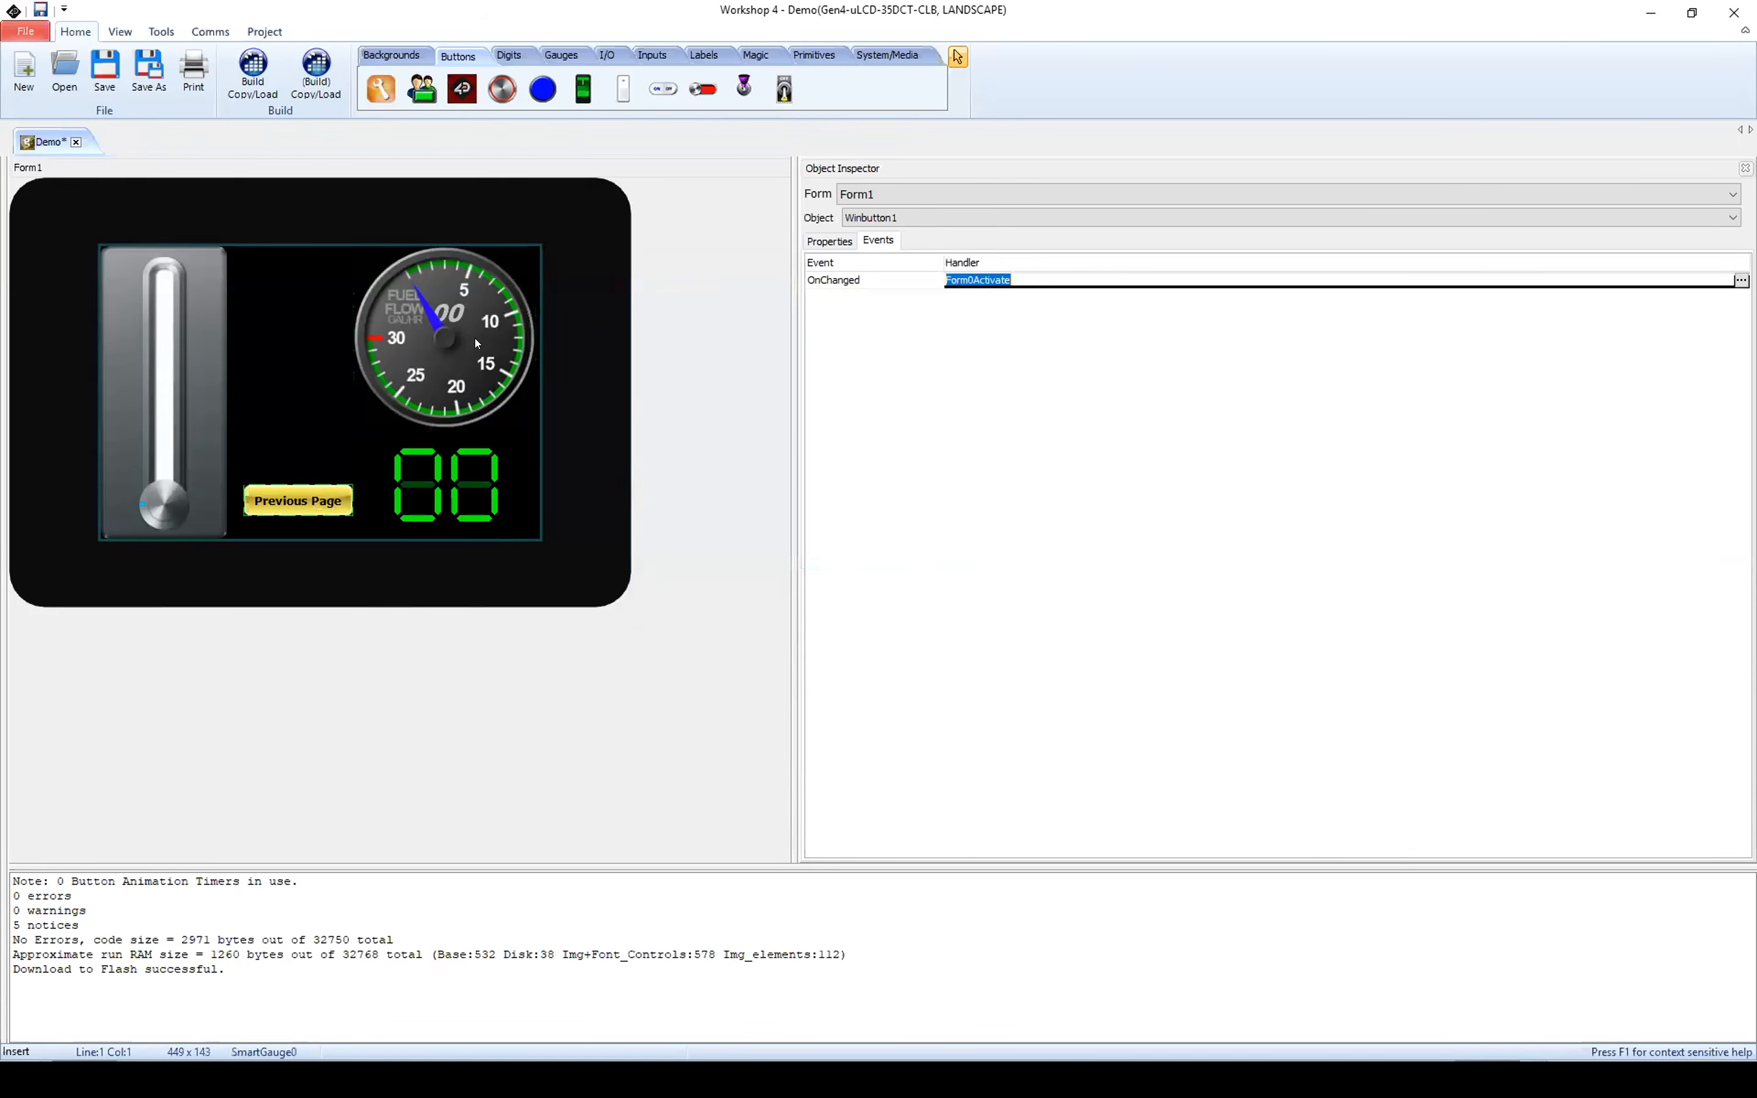
Step: Review the layout of Form0 and its Next Page button's event, and return to Form1
{"action": "left_click", "coordinate": [908, 195]}
{"action": "left_click", "coordinate": [907, 214]}
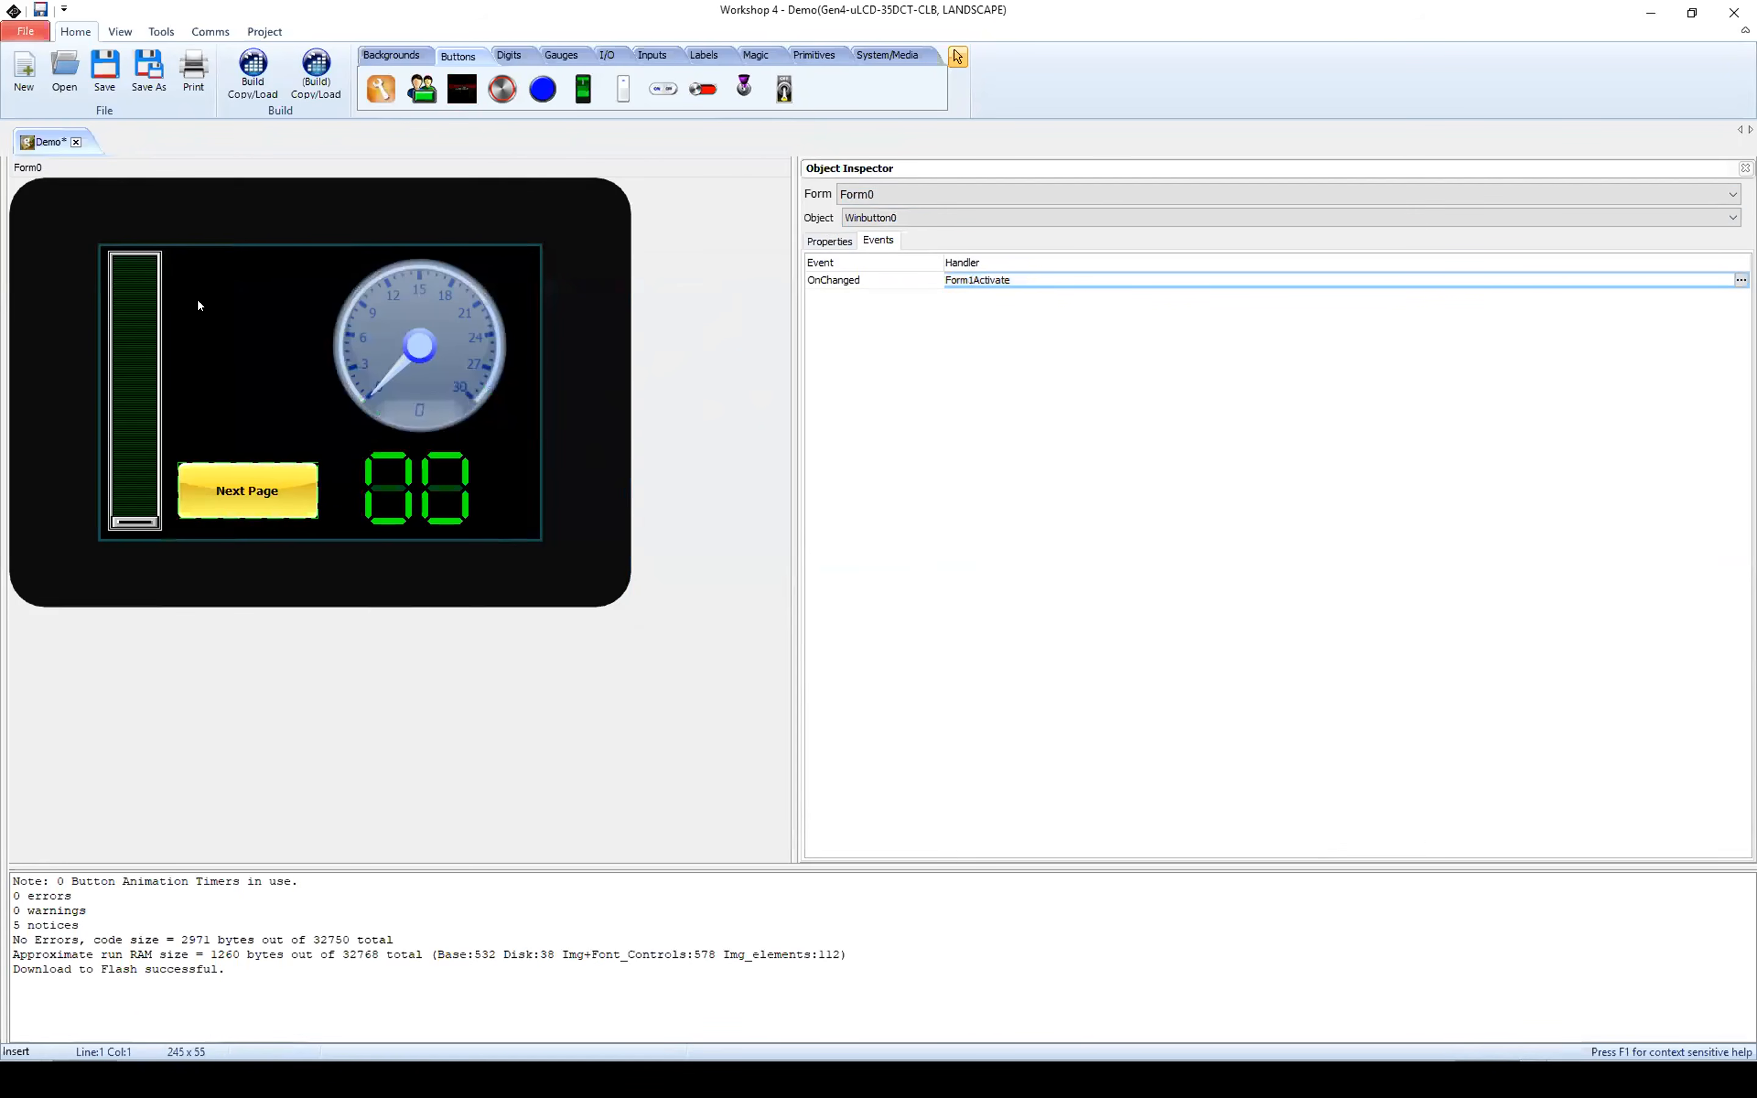
{"action": "left_click", "coordinate": [881, 191]}
{"action": "left_click", "coordinate": [888, 227]}
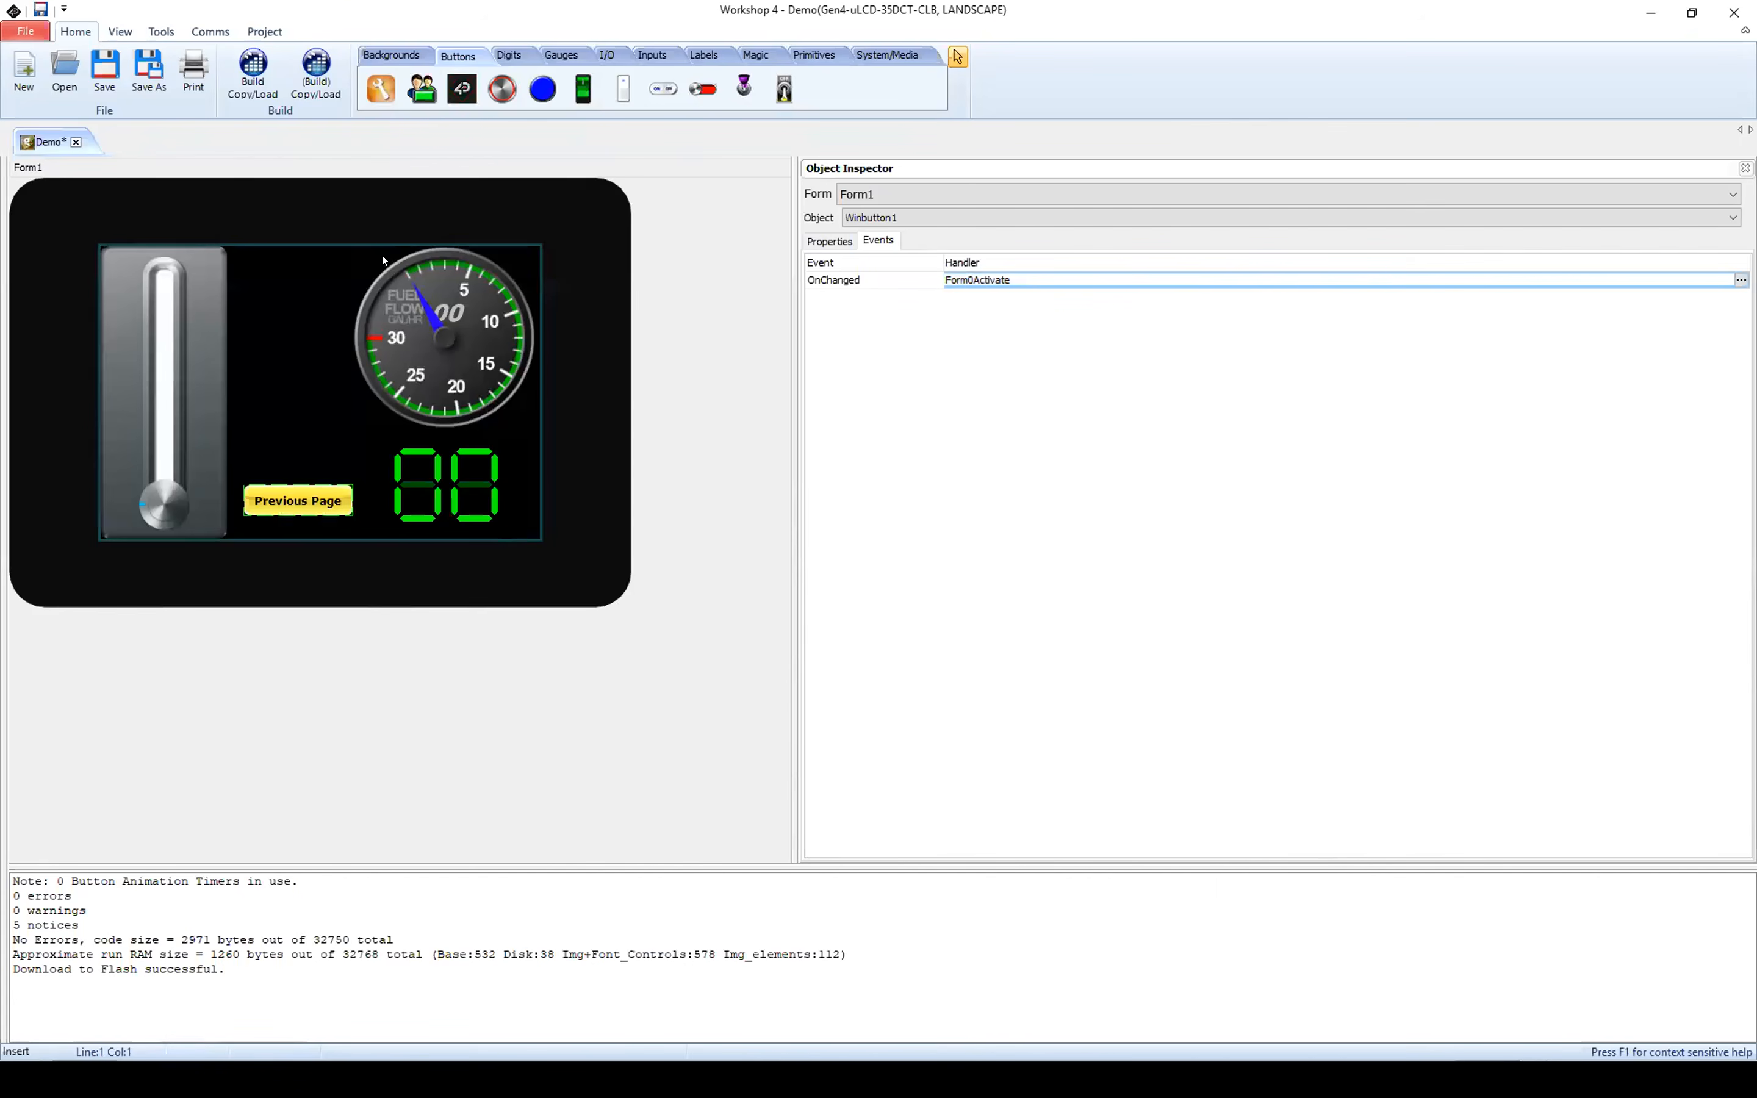
Step: Save the Demo project and close the Removable Disk (D:) window
{"action": "left_click", "coordinate": [107, 69]}
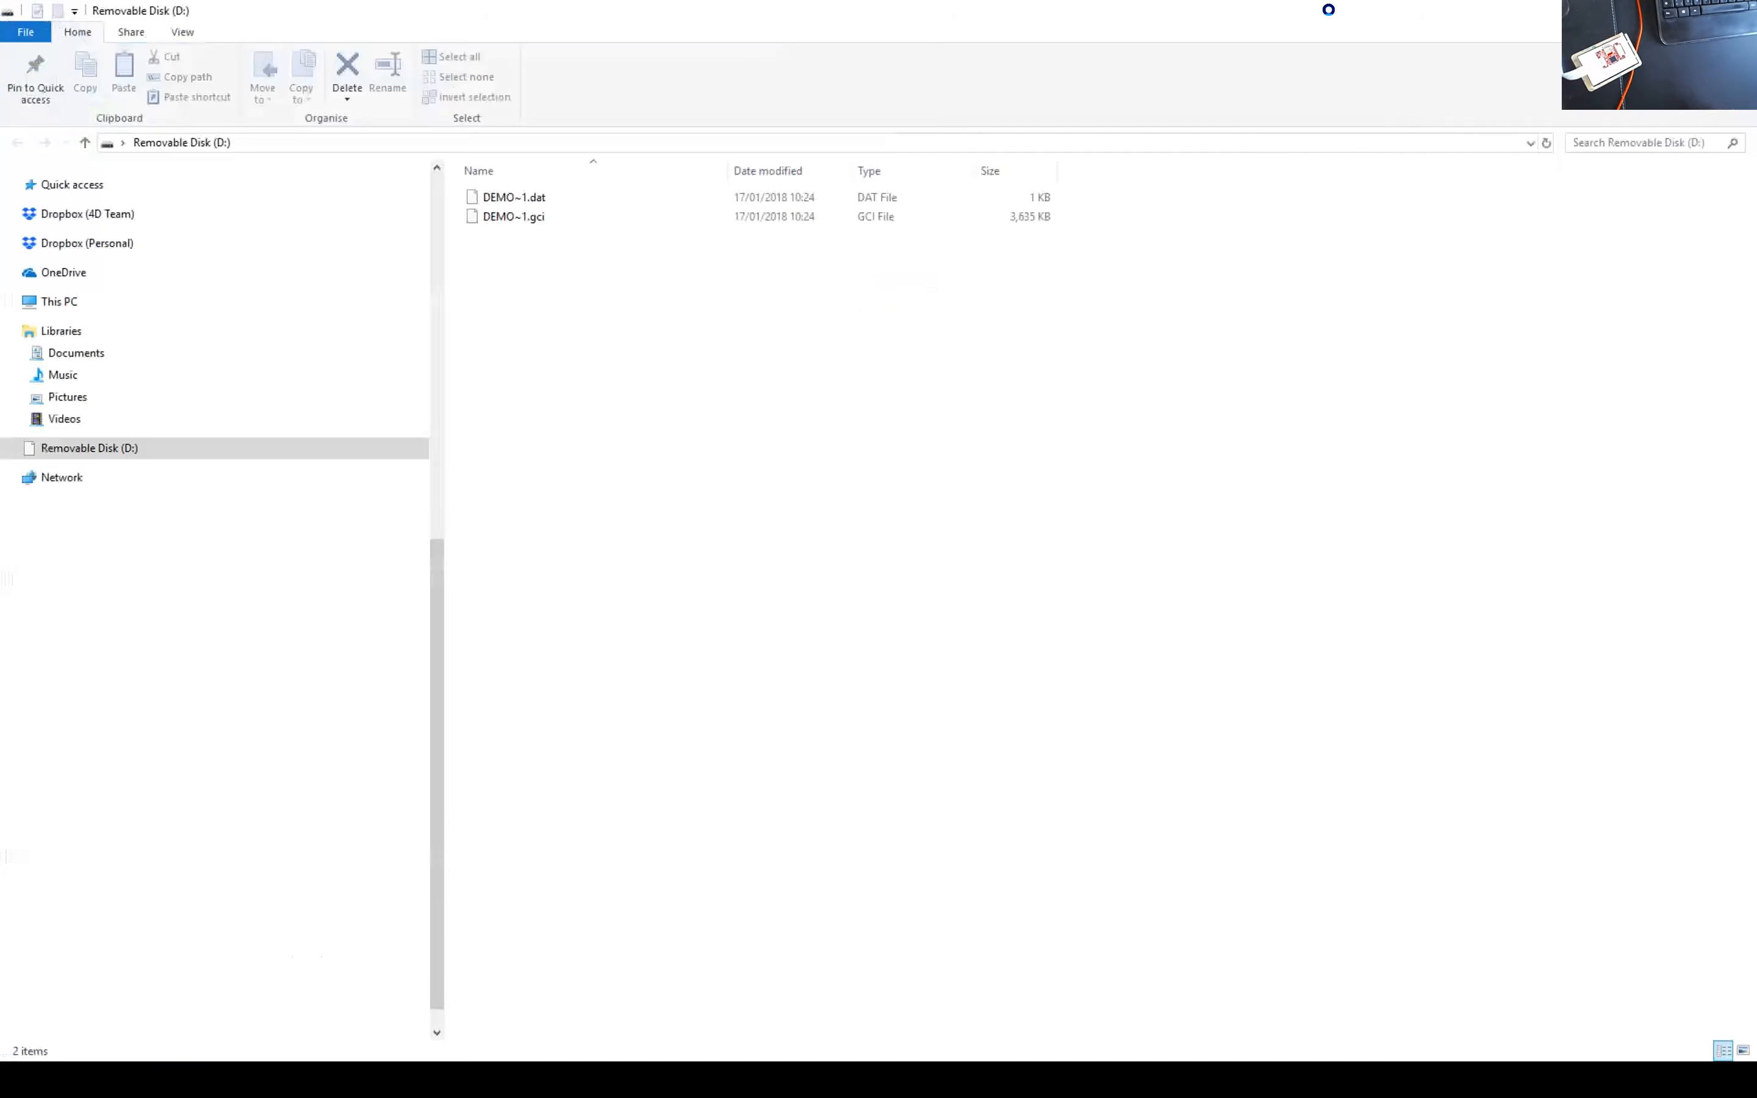
{"action": "left_click", "coordinate": [1739, 10]}
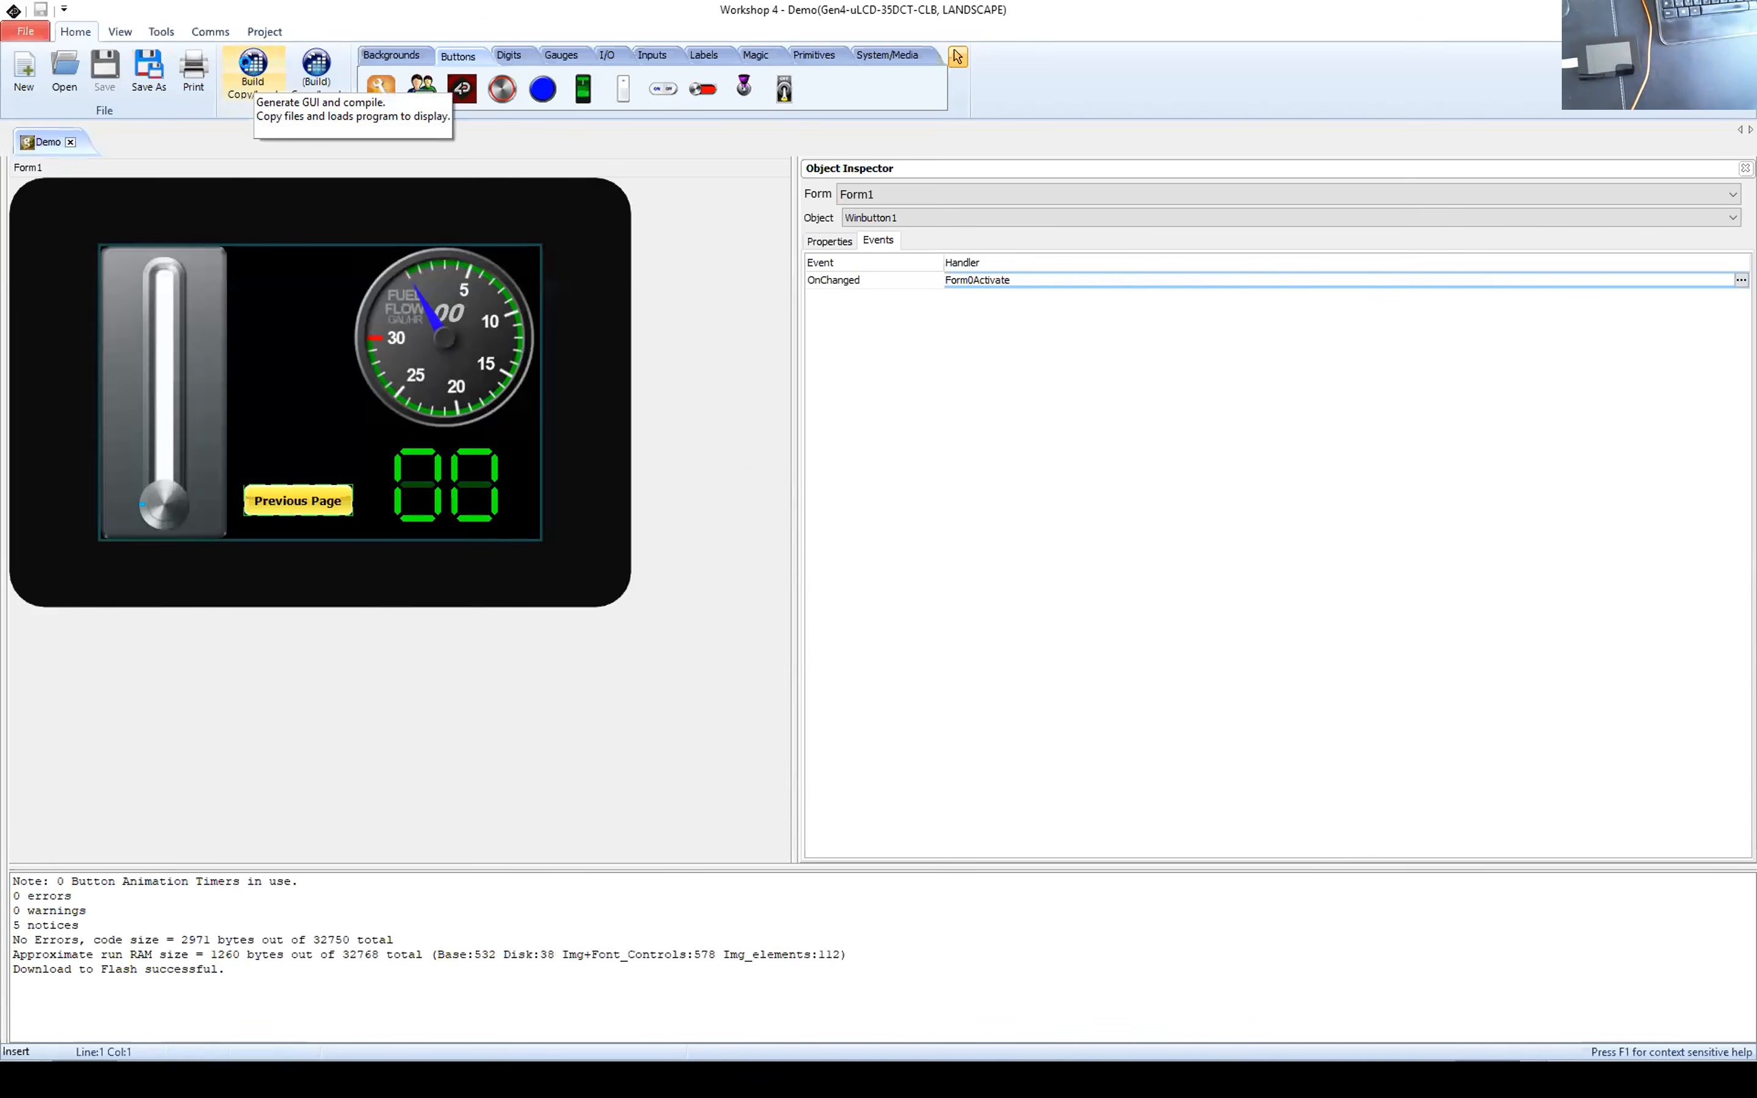
Step: Try to build the project and select COM 7 as the display's communication port
{"action": "left_click", "coordinate": [252, 72]}
{"action": "left_click", "coordinate": [983, 561]}
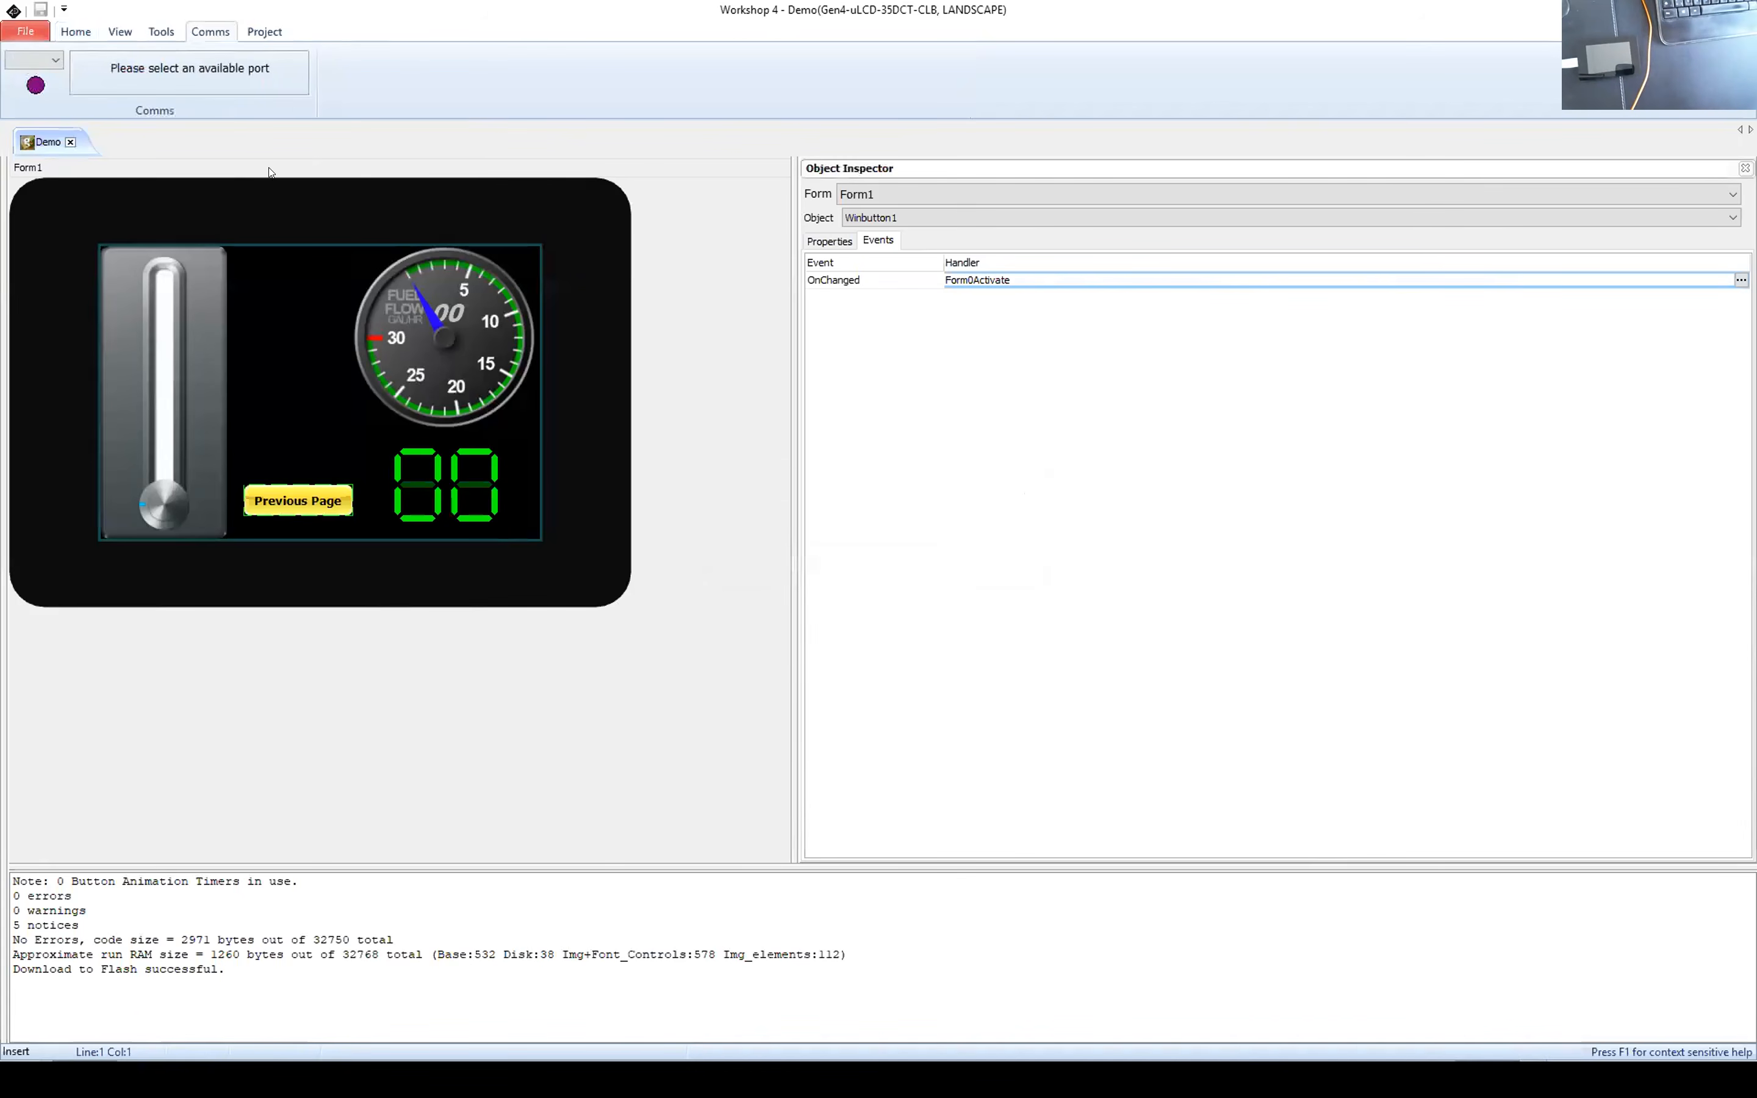
{"action": "left_click", "coordinate": [57, 59]}
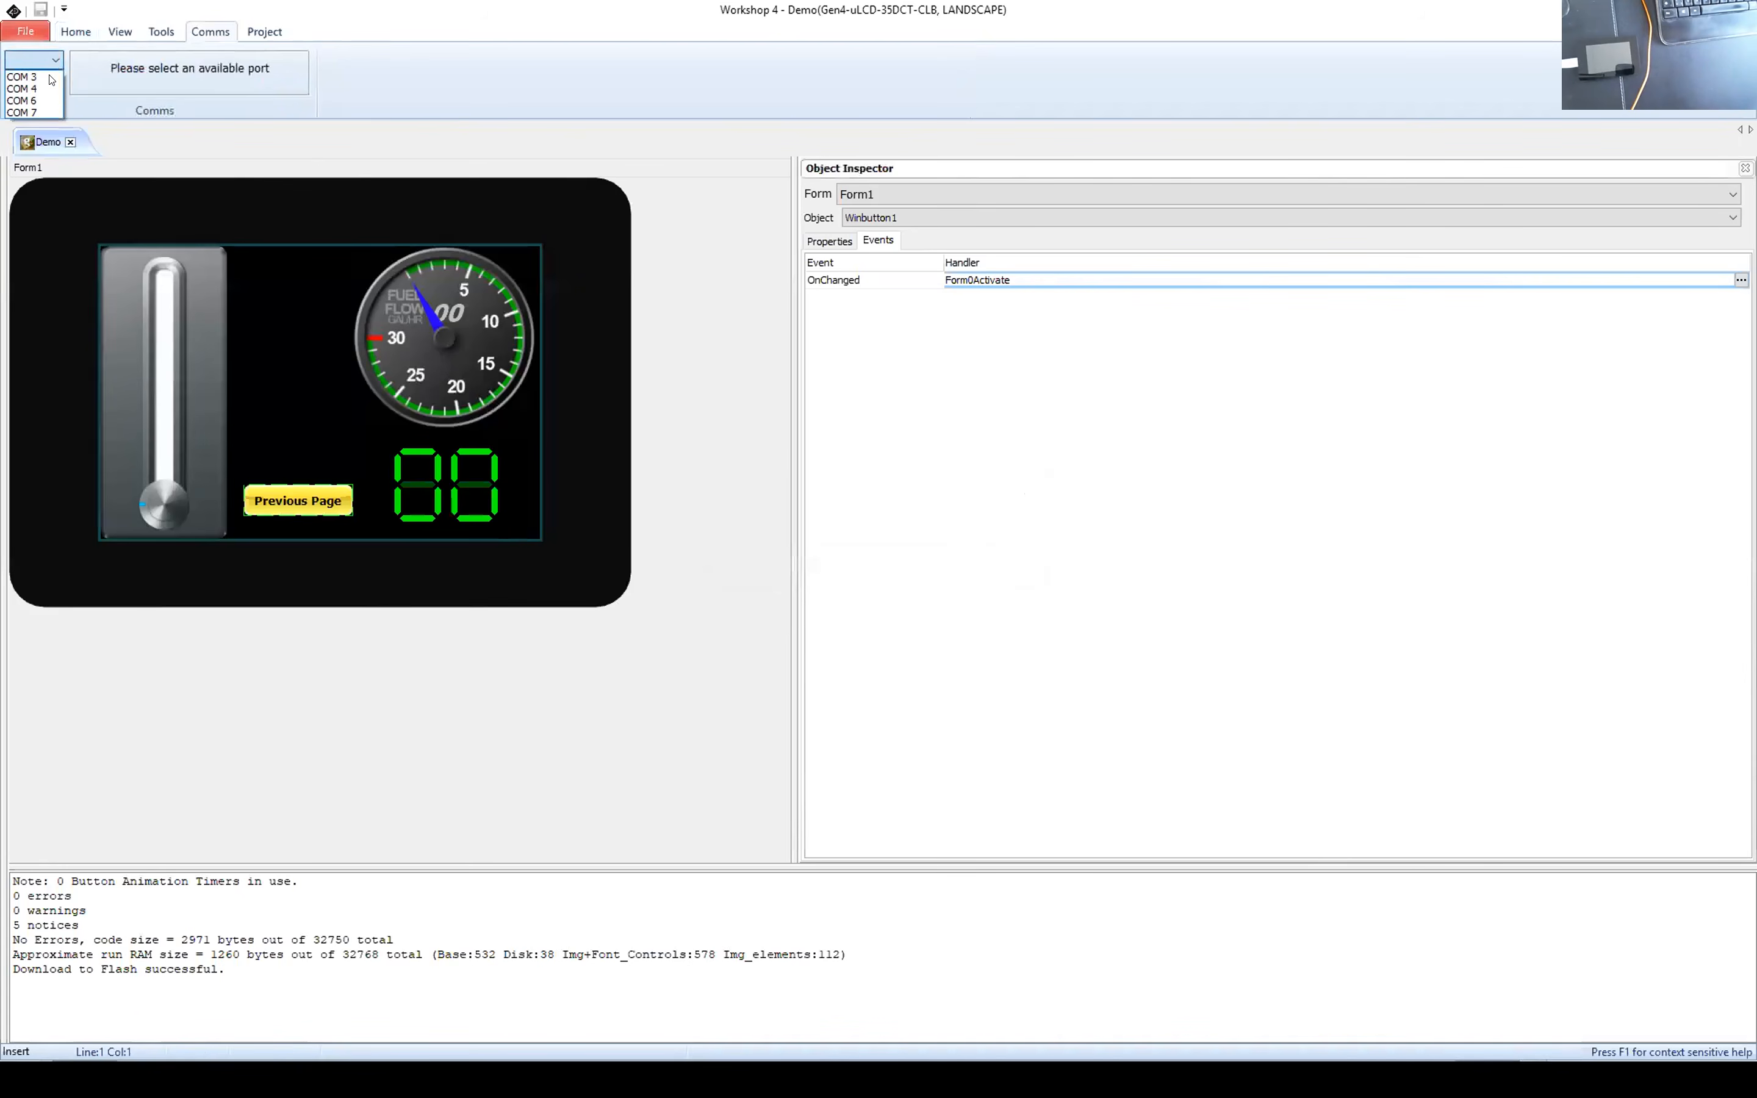
{"action": "left_click", "coordinate": [36, 113]}
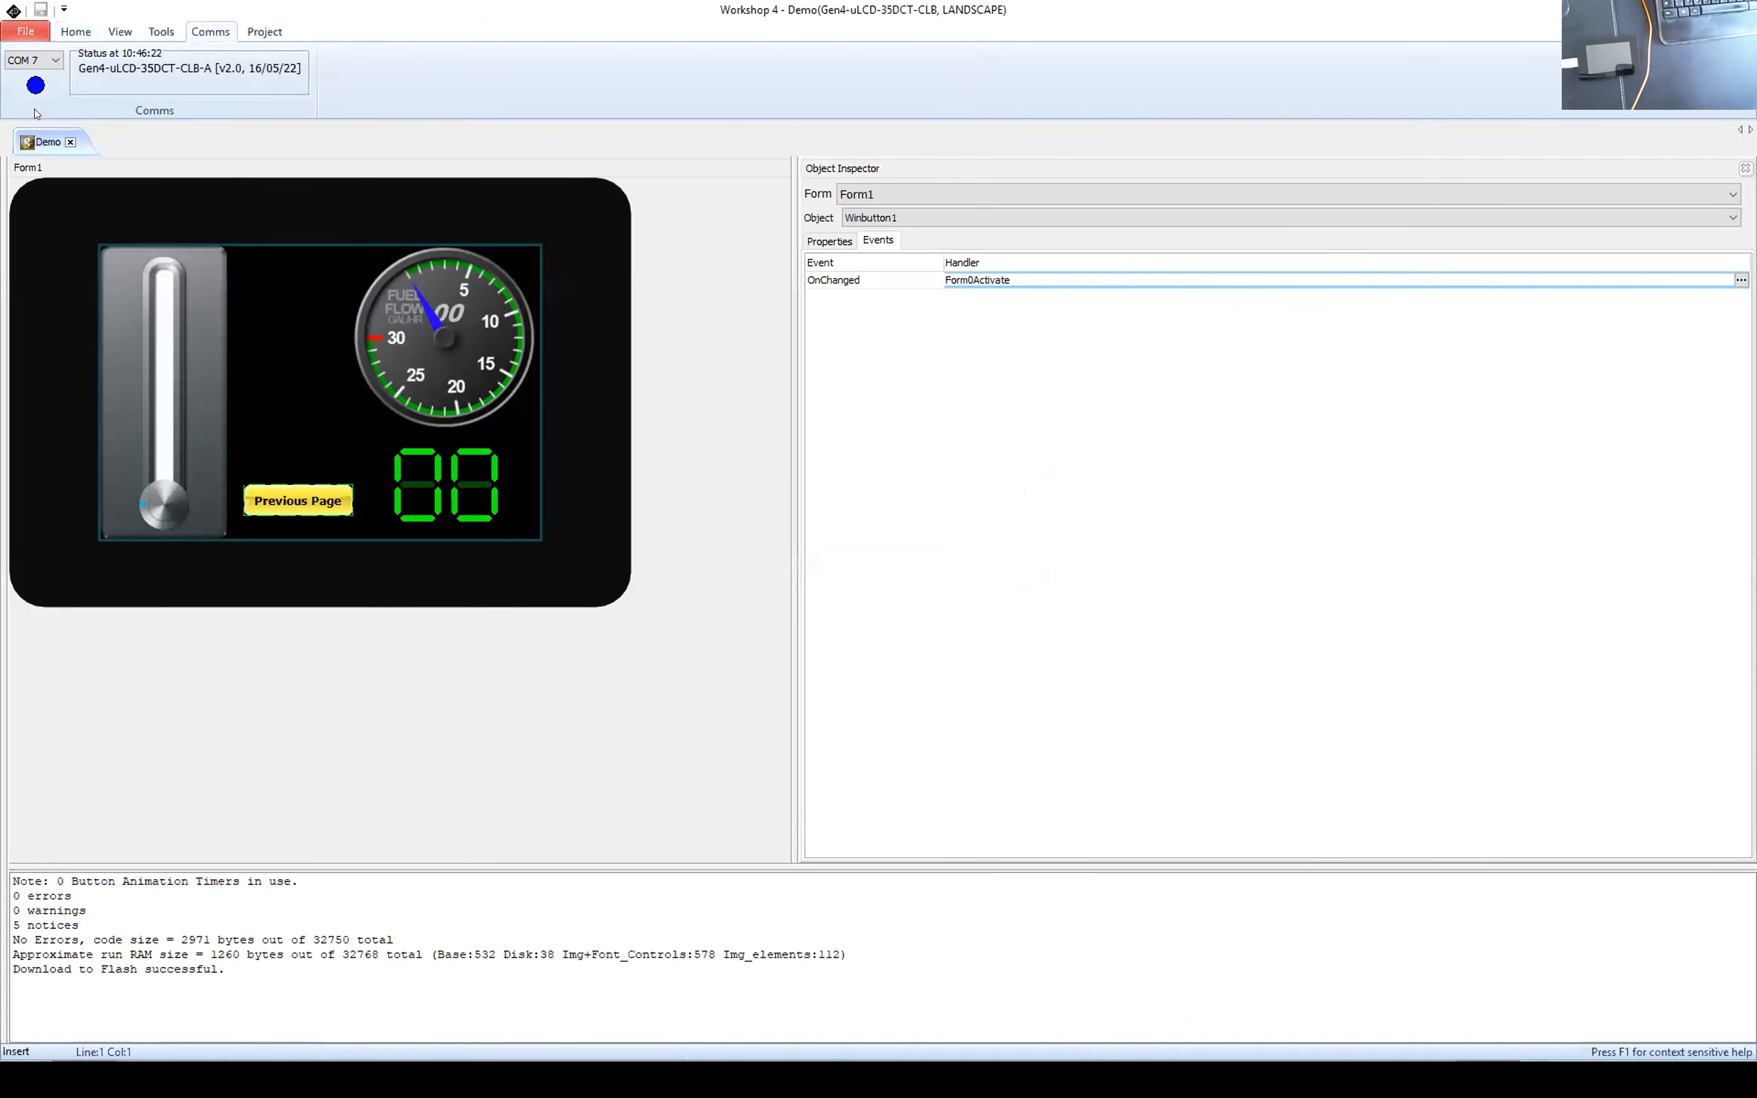
Step: Build the project, copy DEMO~1.gci and DEMO~1.dat to drive D, and load the program onto the display
{"action": "left_click", "coordinate": [76, 31]}
{"action": "left_click", "coordinate": [241, 69]}
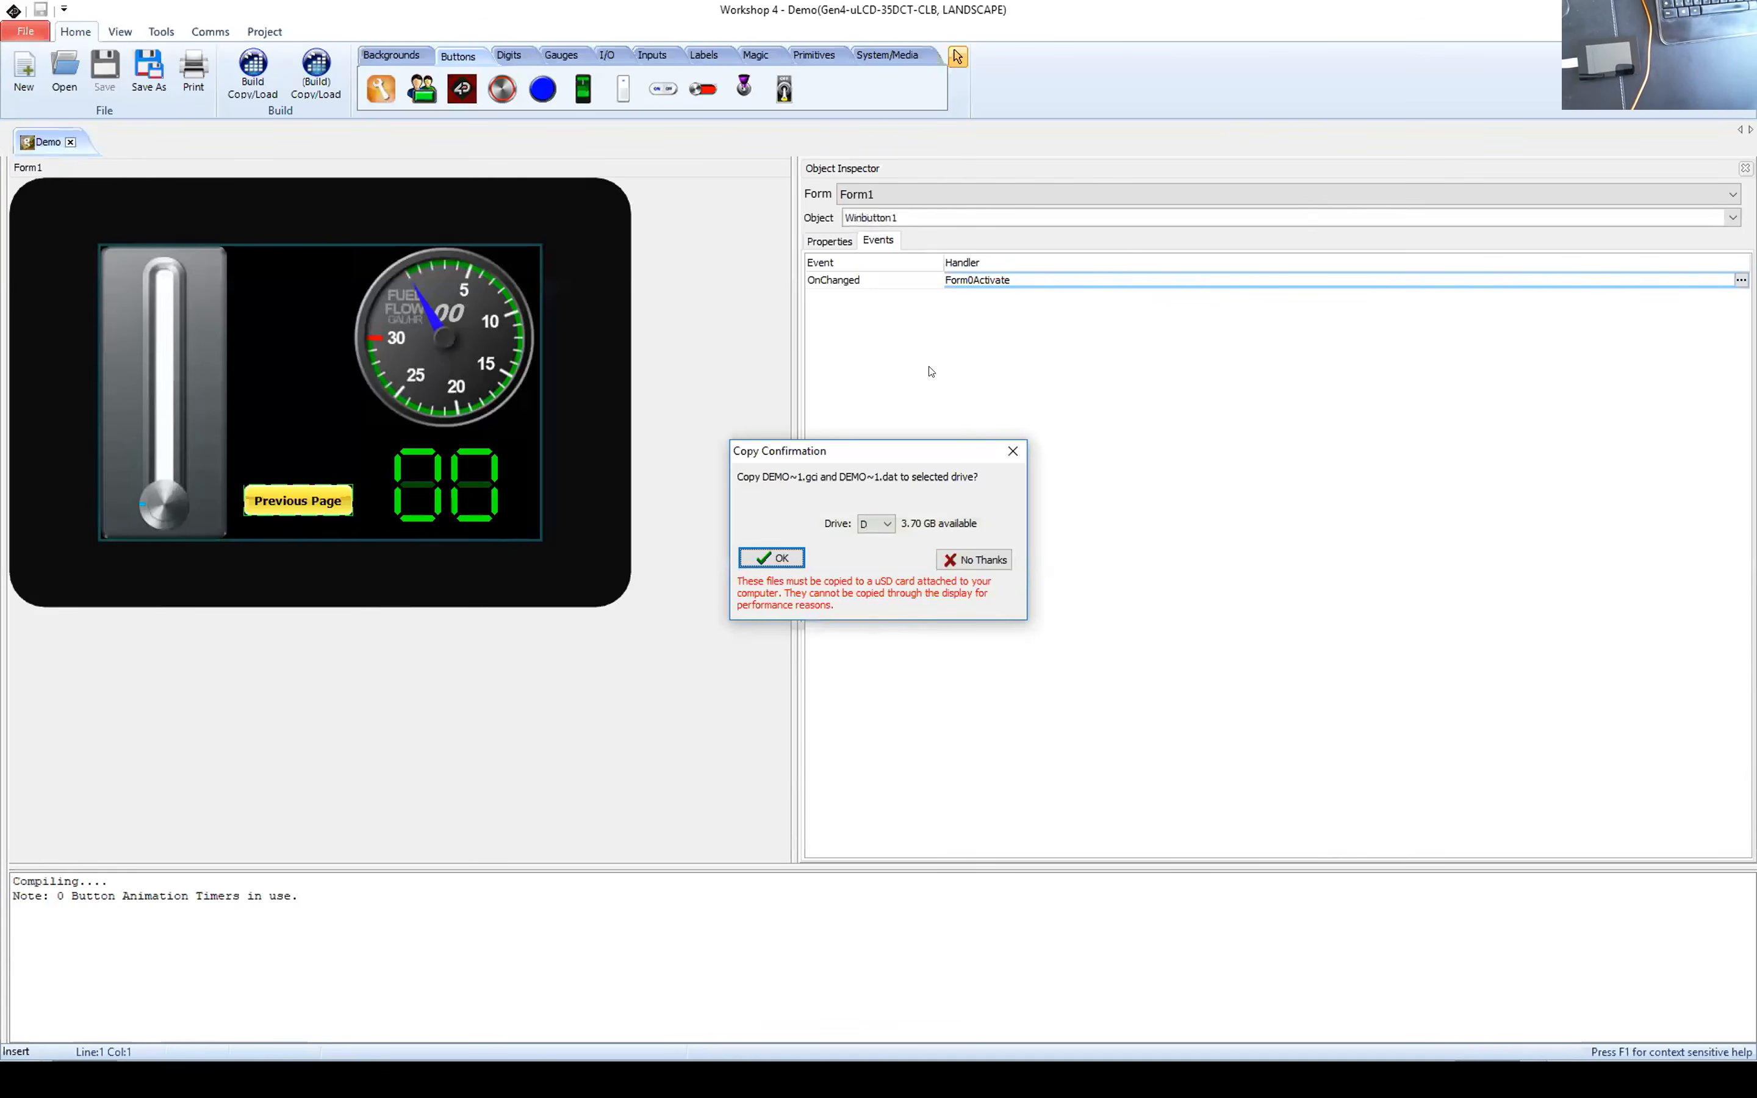
{"action": "left_click", "coordinate": [771, 556]}
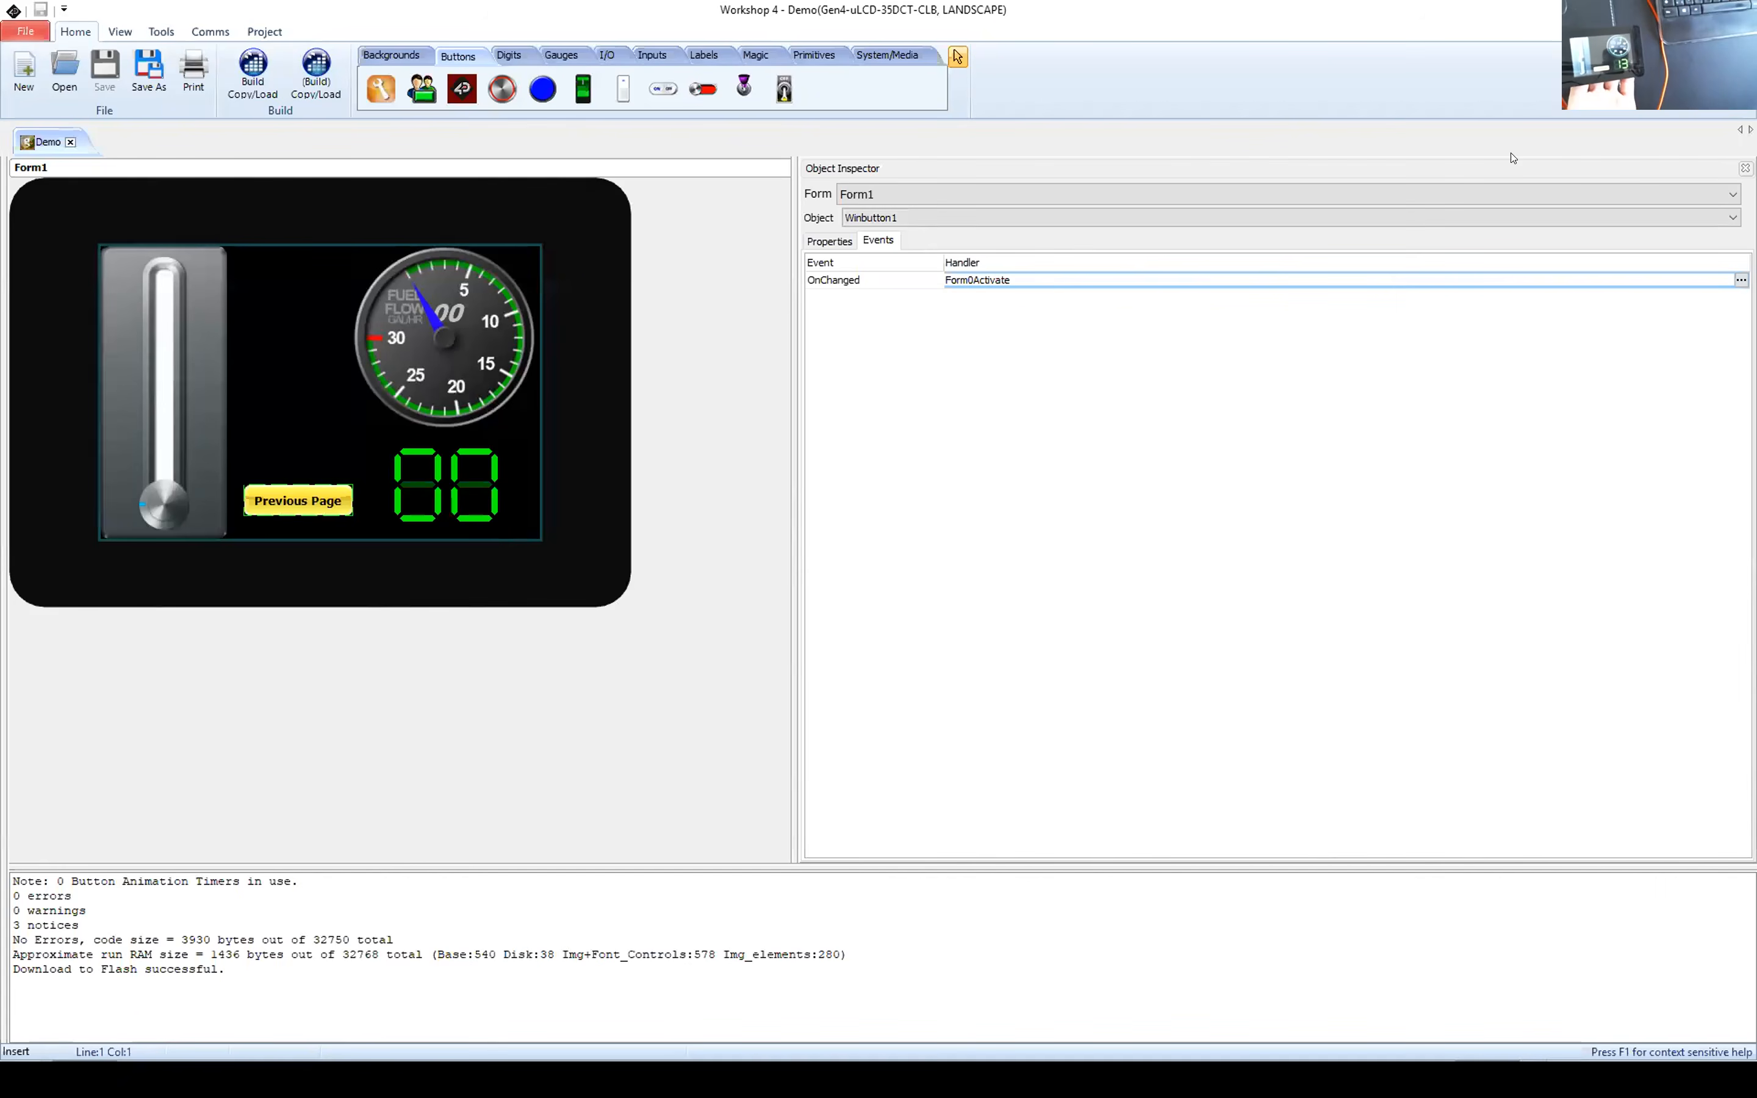
Step: Select the slider on Form1, launch the Genie Test tool and connect to the display on COM 7
{"action": "left_click", "coordinate": [167, 396]}
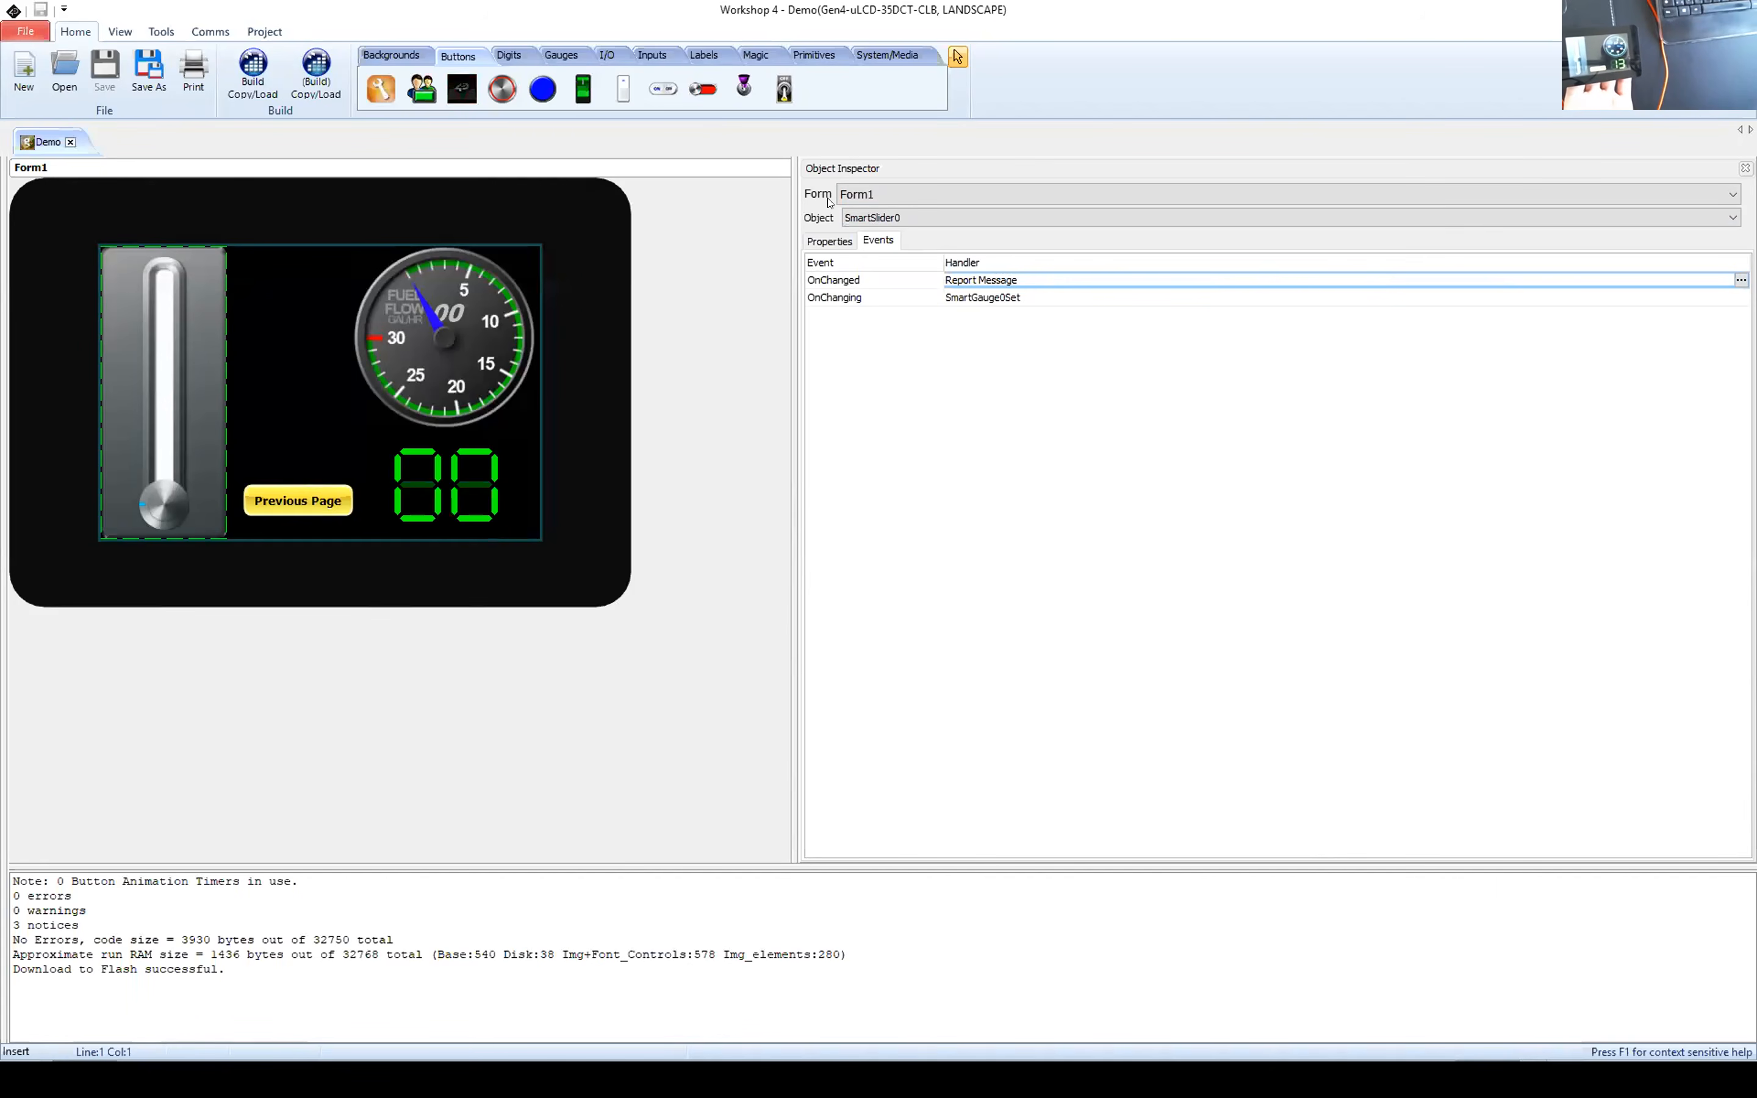
{"action": "left_click", "coordinate": [167, 33]}
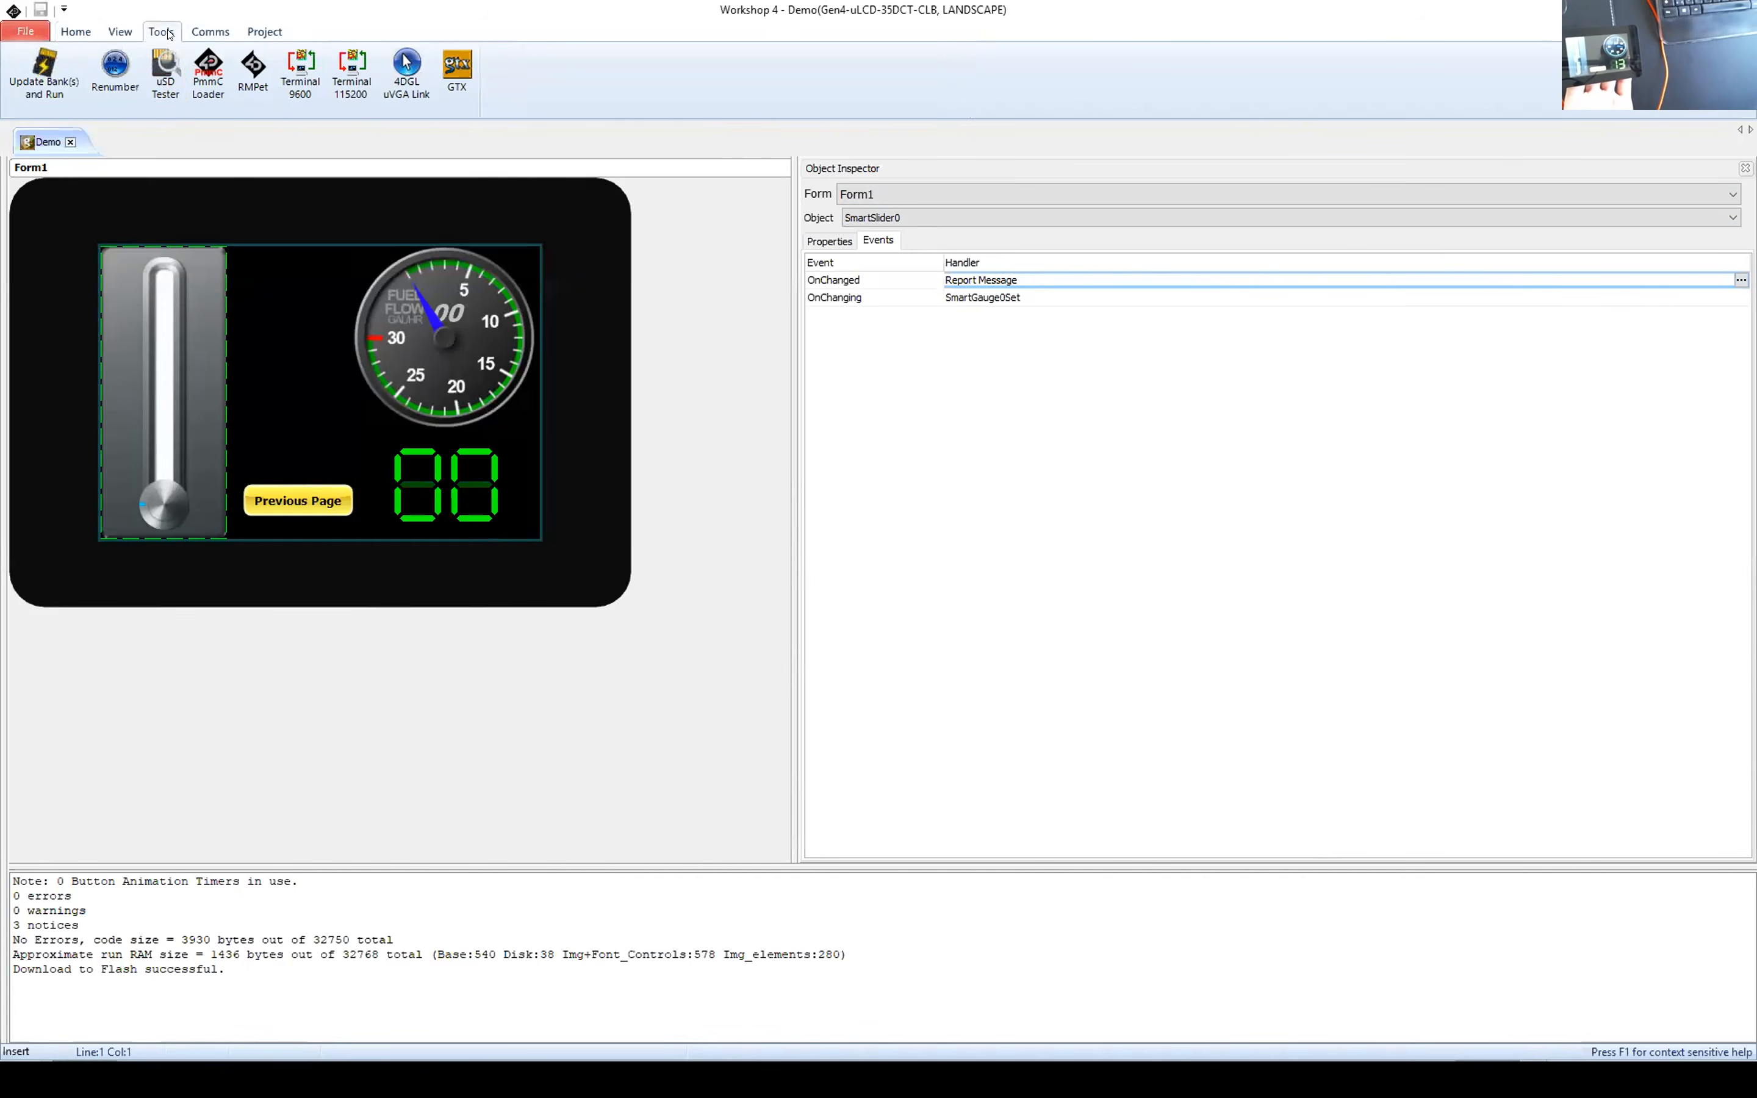
{"action": "left_click", "coordinate": [458, 68]}
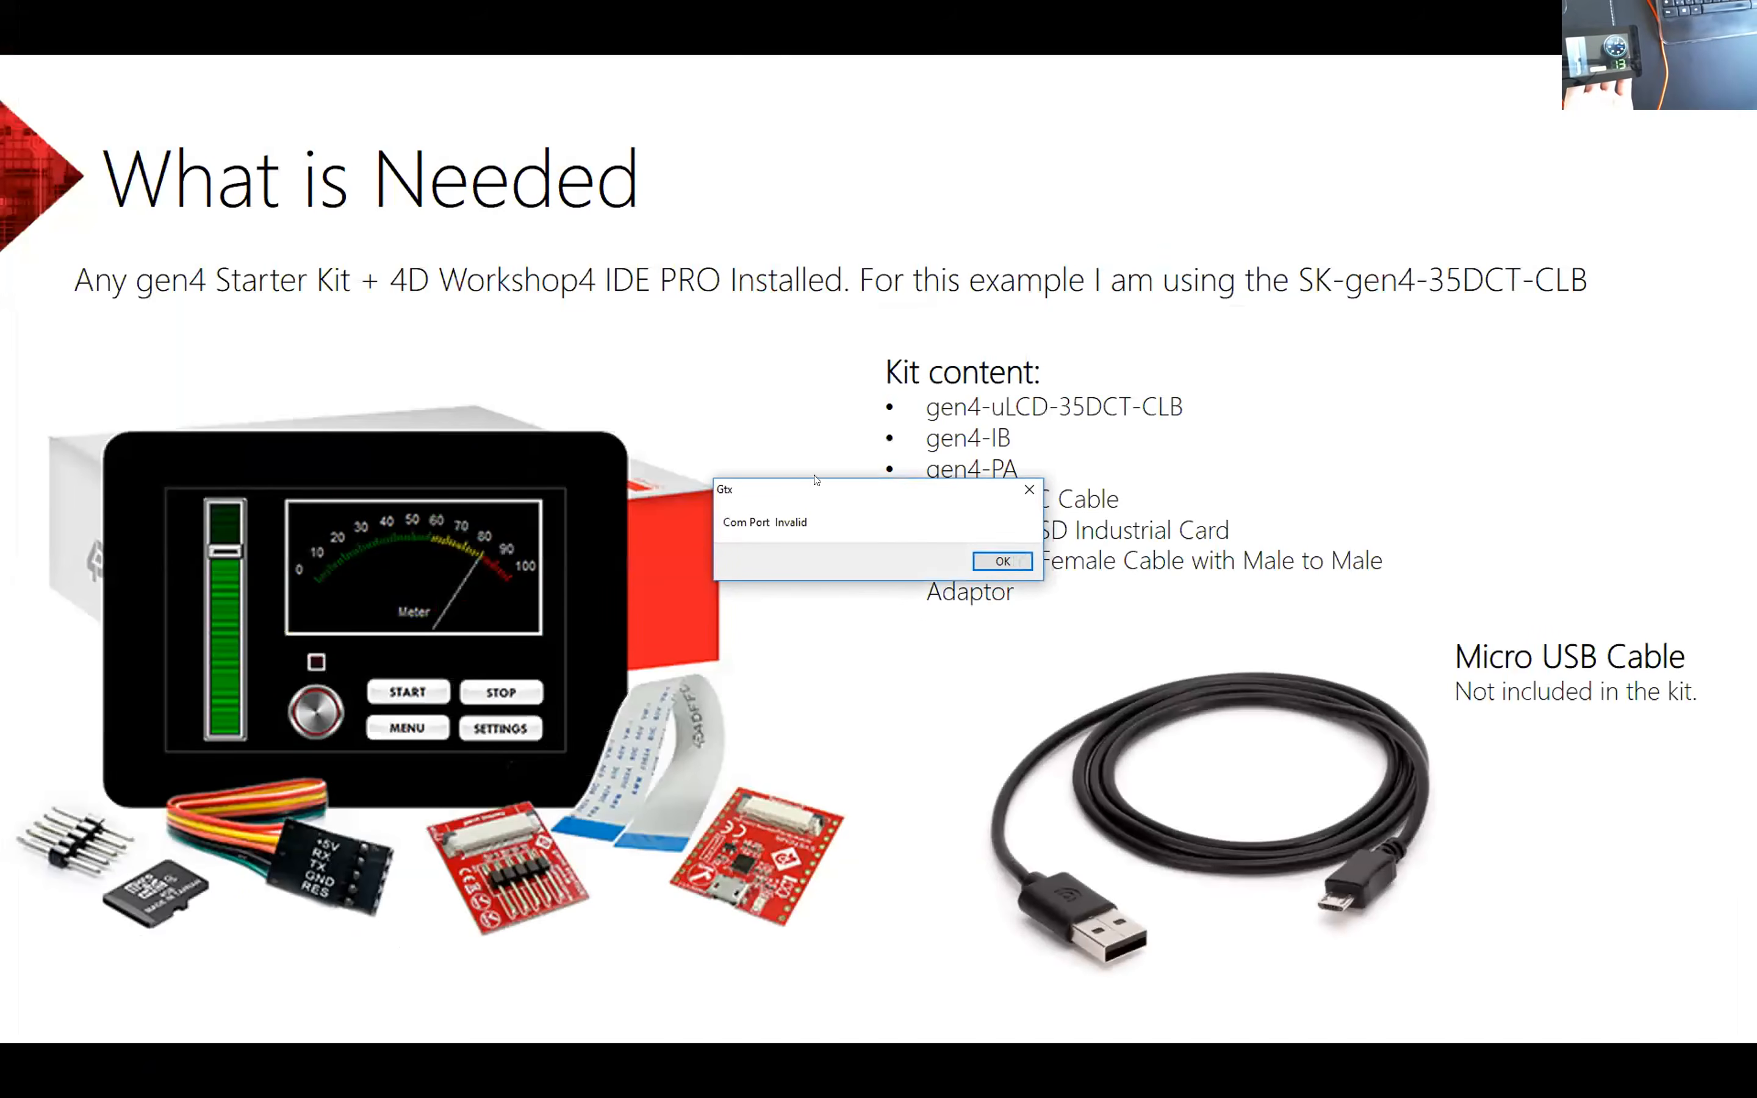
{"action": "left_click", "coordinate": [978, 556]}
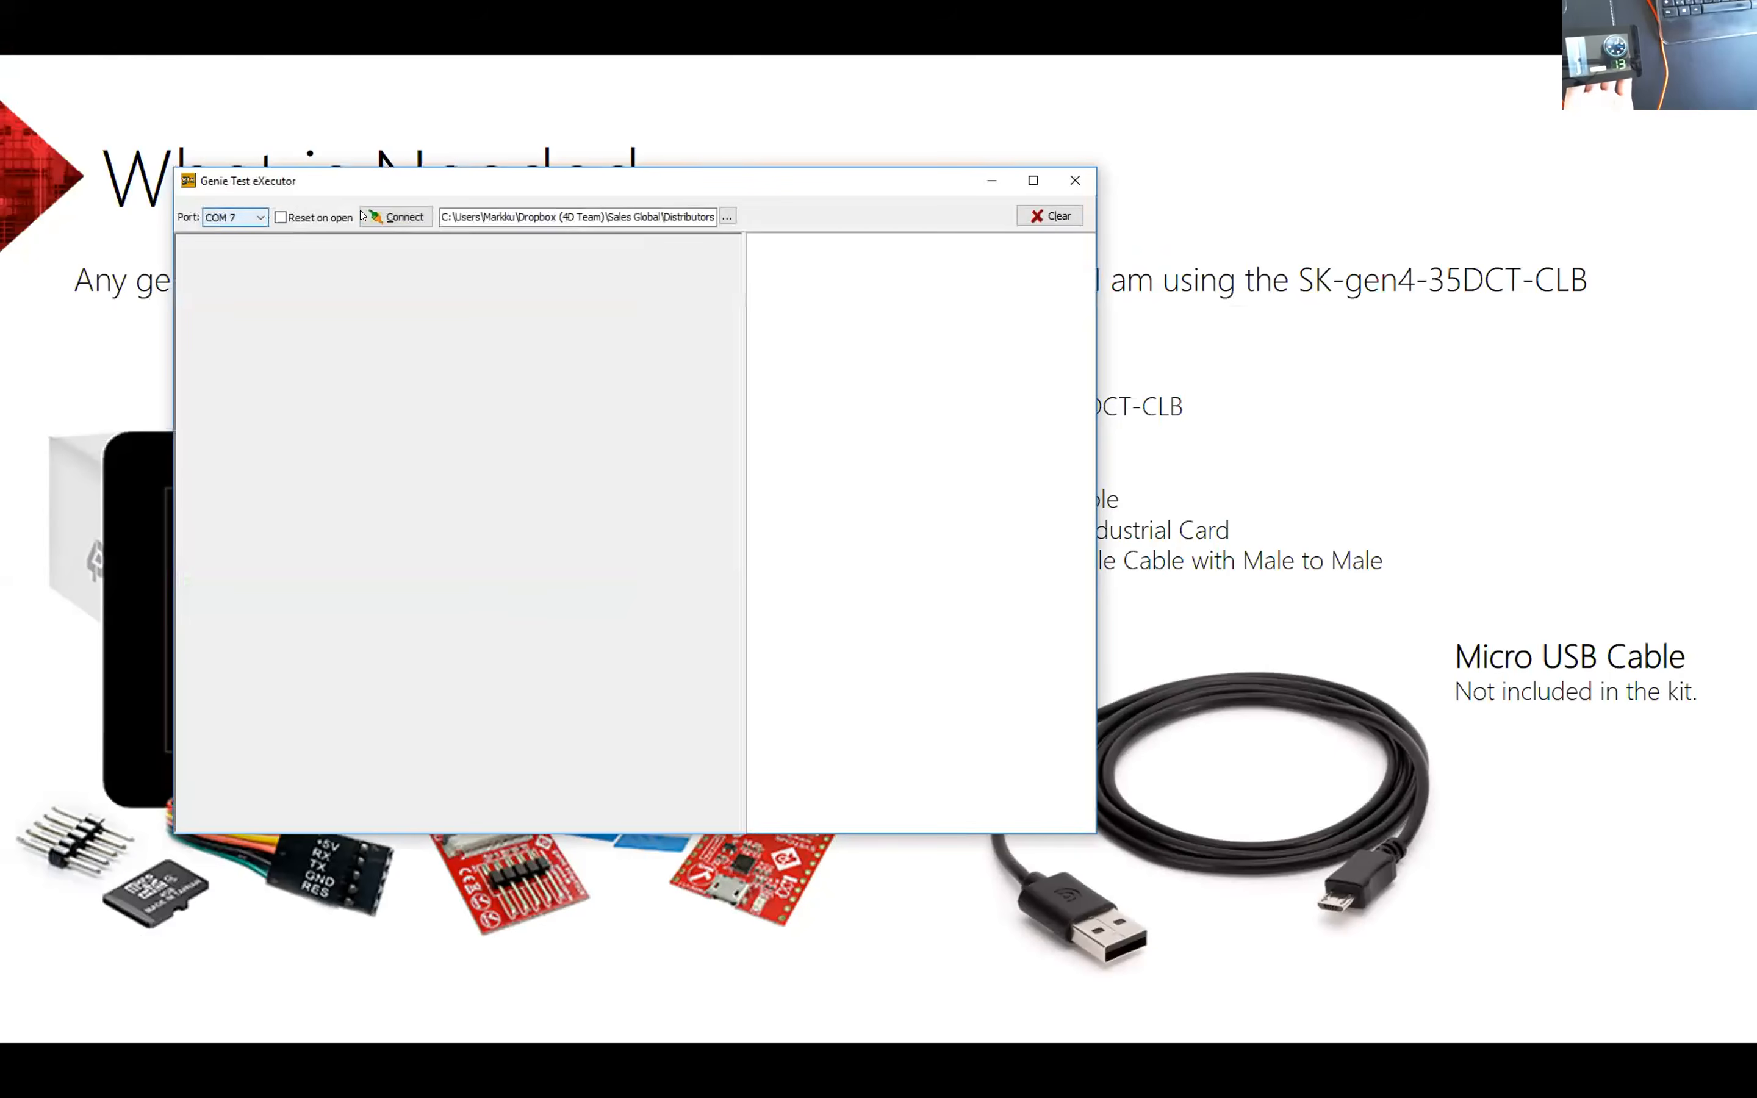
{"action": "left_click", "coordinate": [371, 216]}
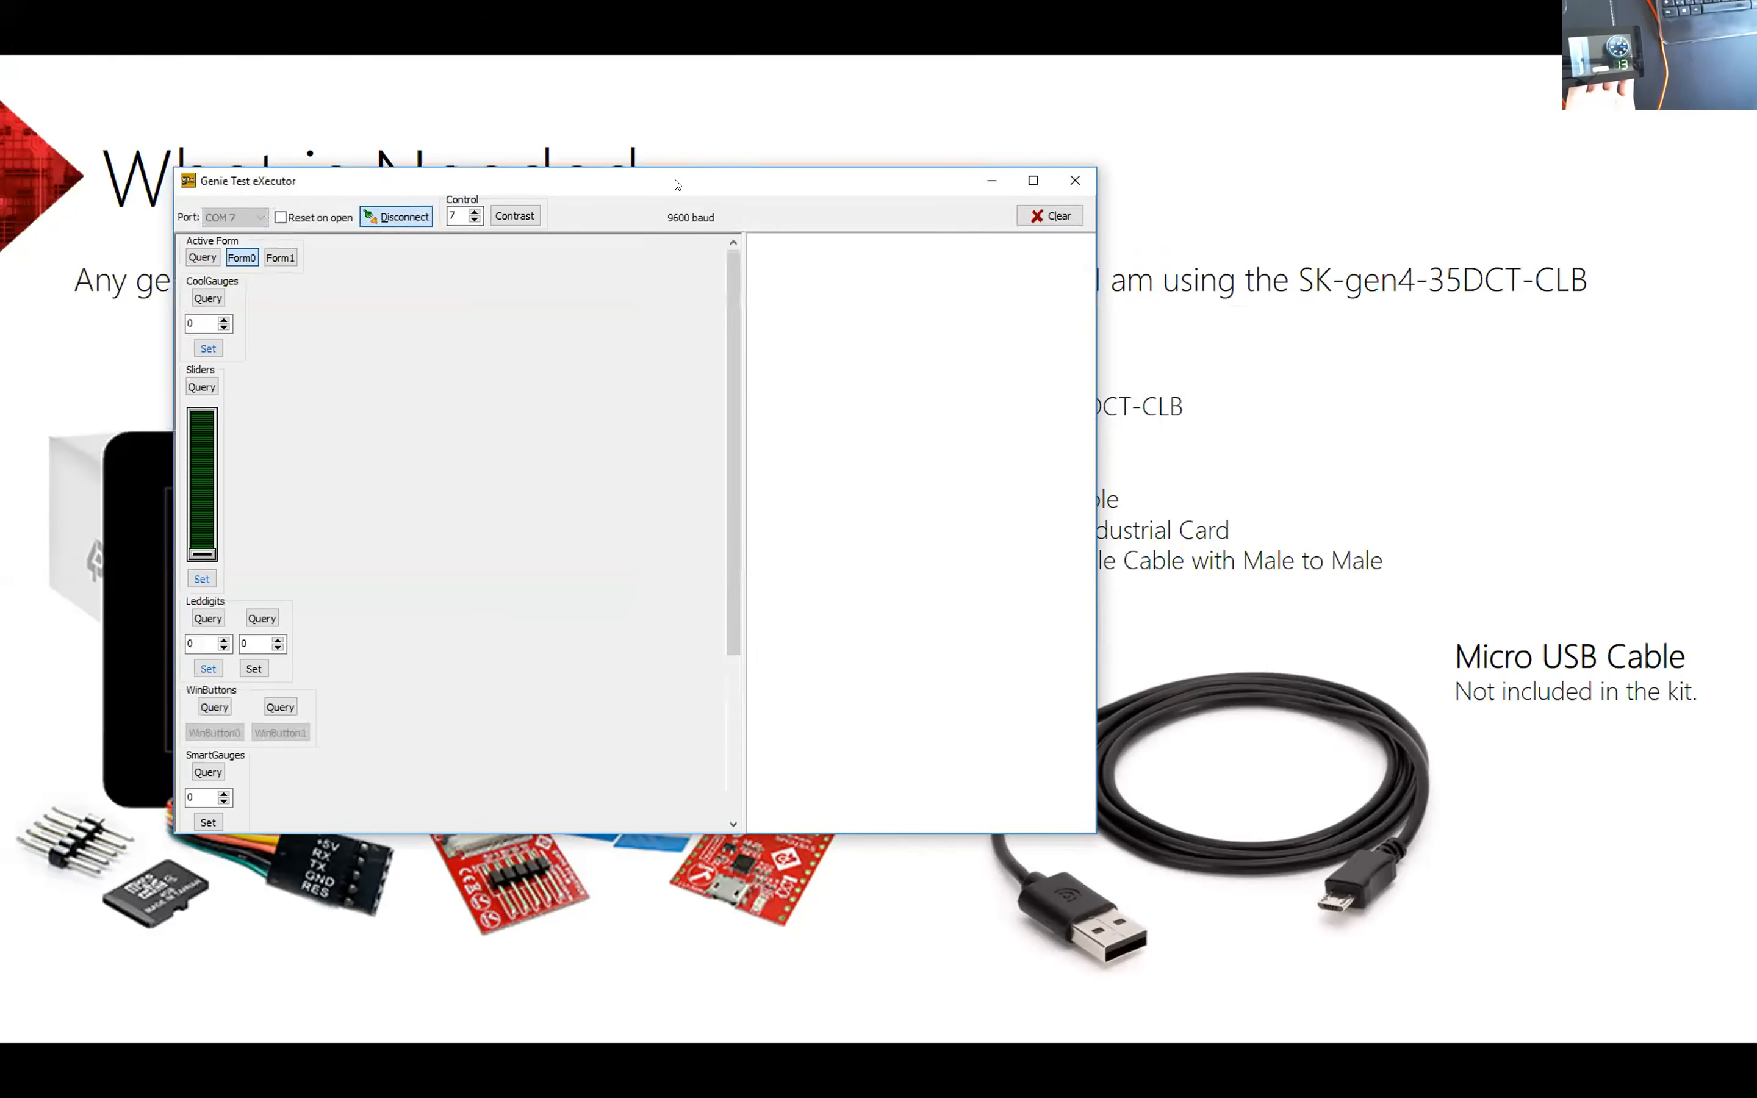
{"action": "left_click_drag", "start_coordinate": [678, 184], "coordinate": [883, 197]}
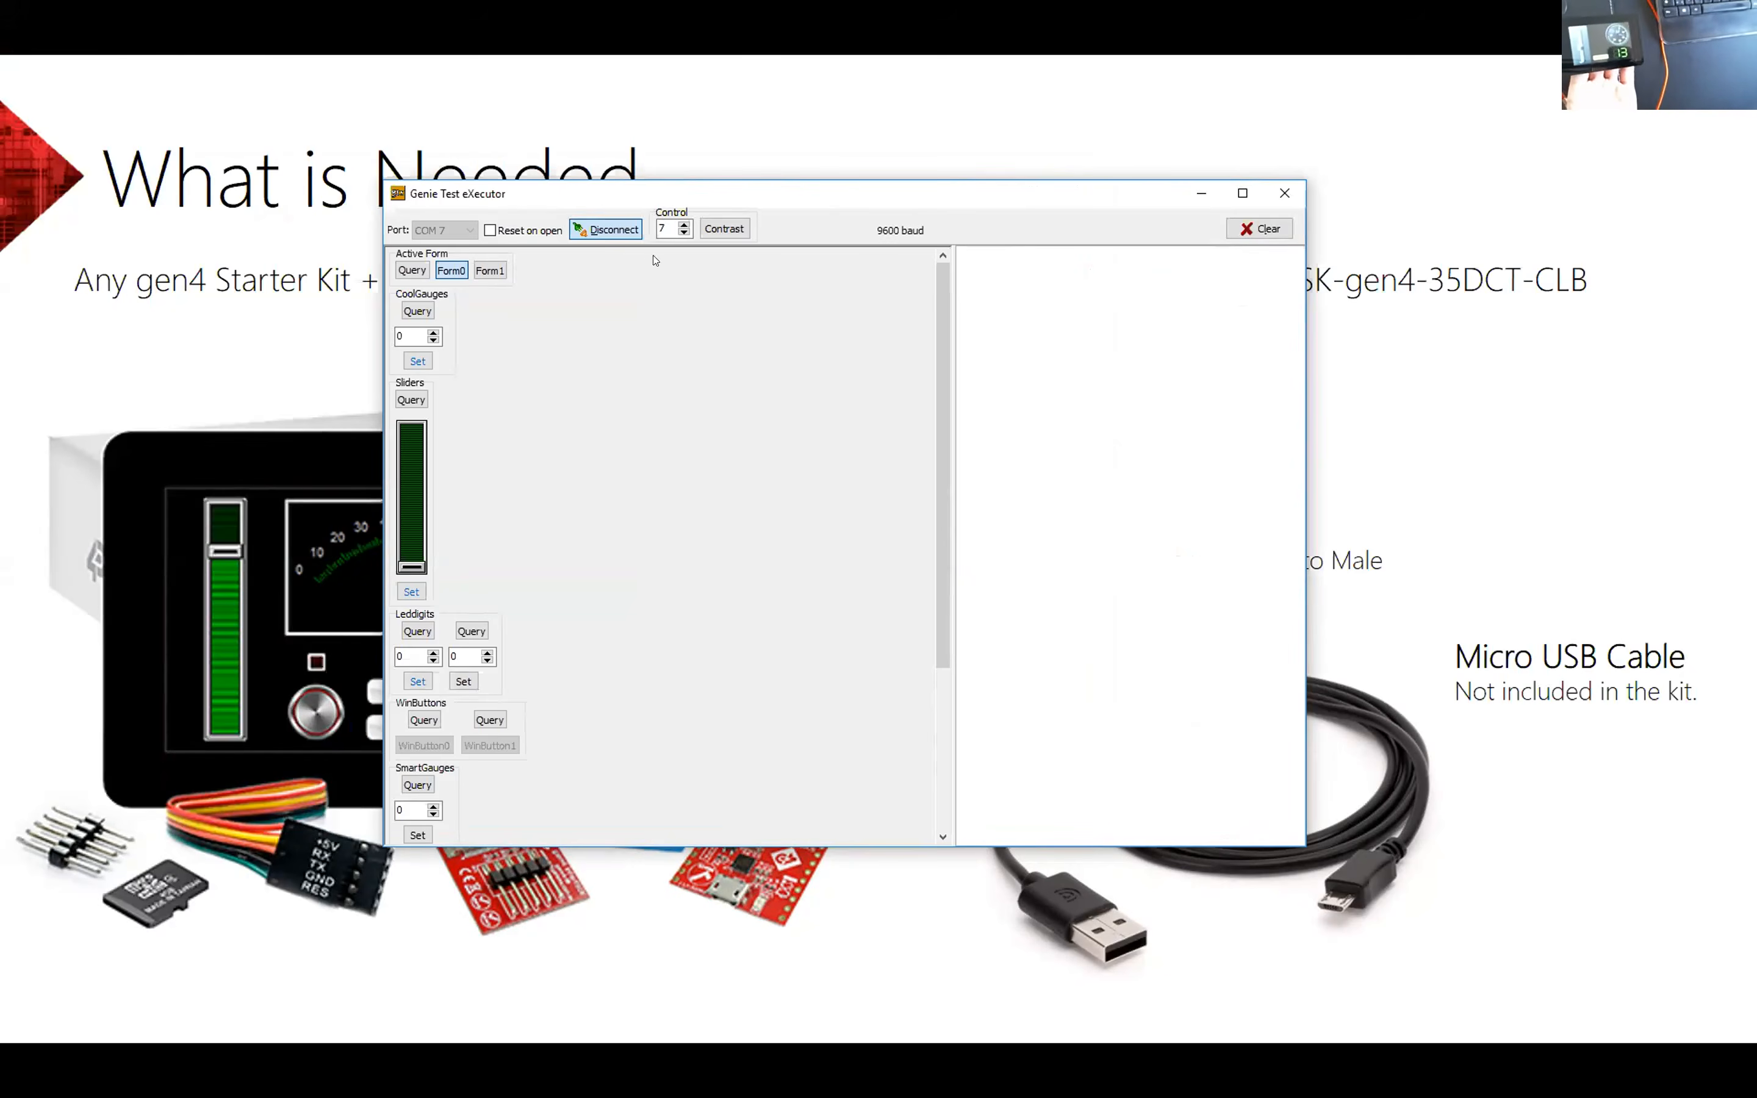
{"action": "left_click_drag", "start_coordinate": [741, 201], "coordinate": [675, 168]}
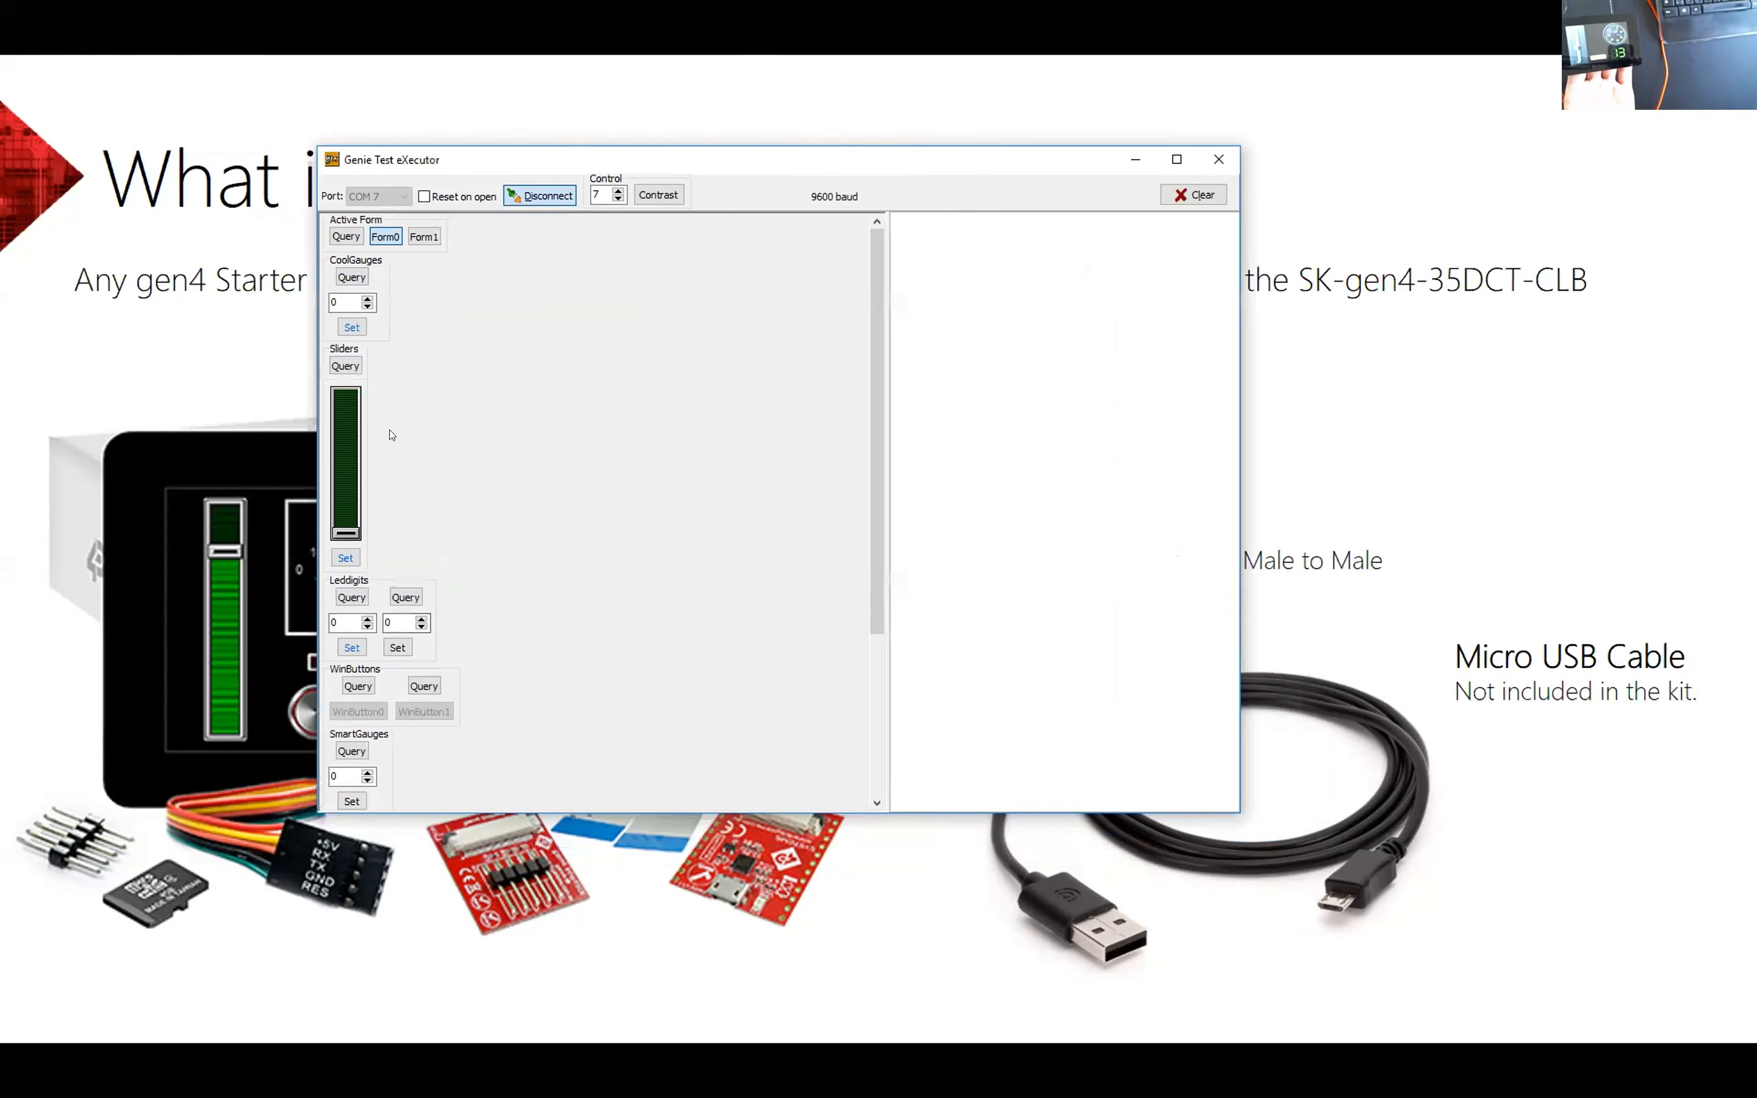
Step: Test page switching on the display by activating Form1, Form0 and Form1 again, moving the Active Form controls into the open area
{"action": "left_click", "coordinate": [420, 238]}
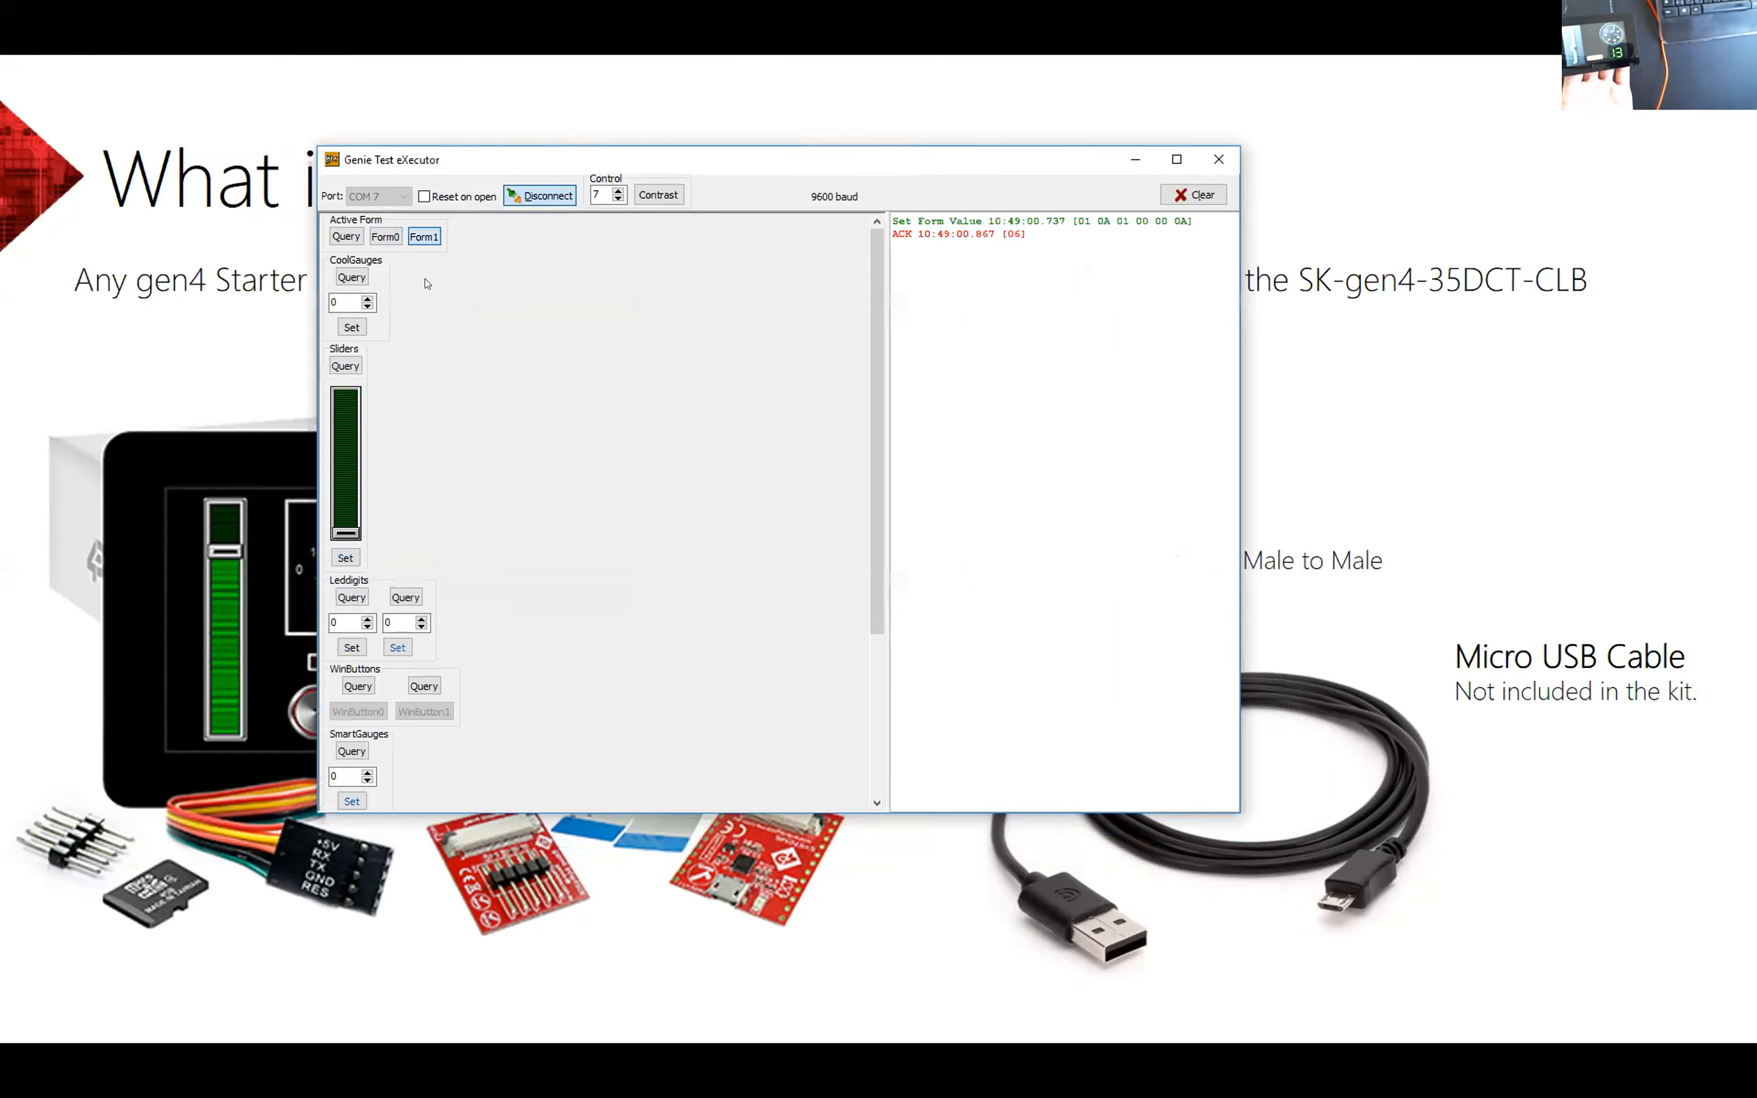
{"action": "left_click_drag", "start_coordinate": [415, 227], "coordinate": [550, 274]}
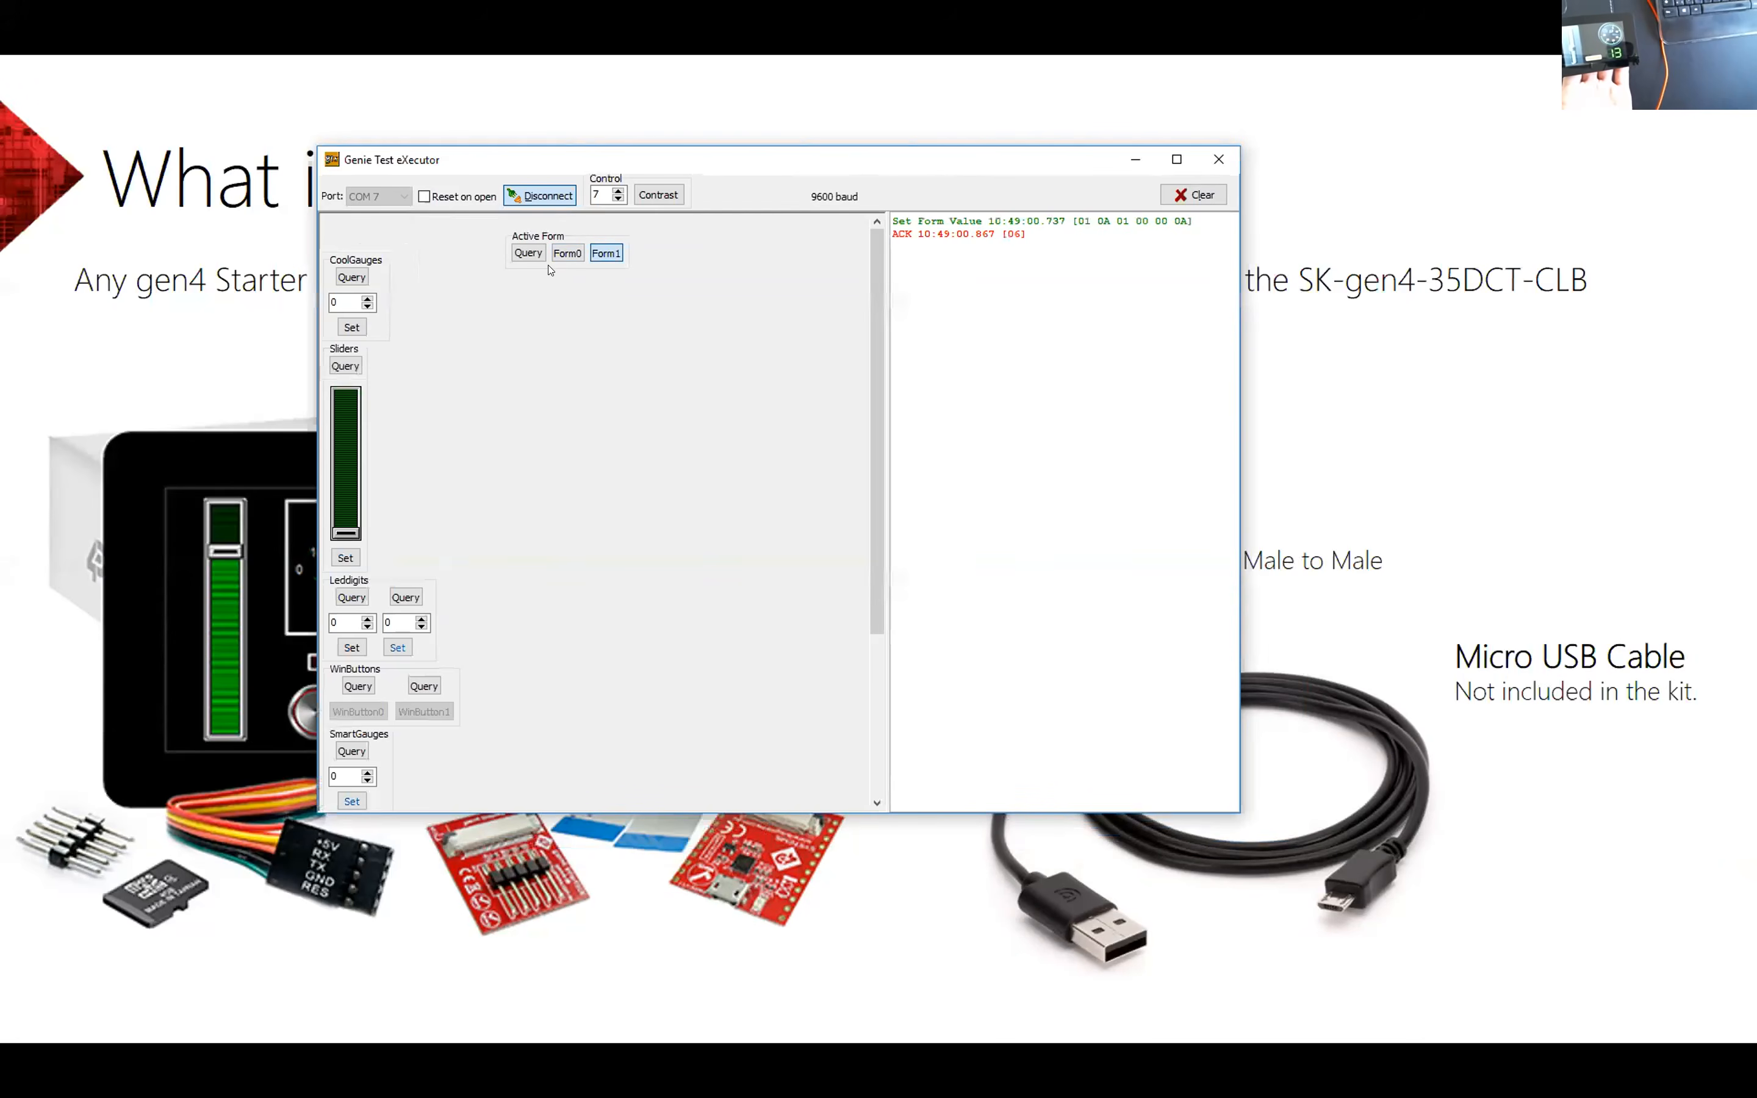
{"action": "left_click", "coordinate": [573, 252]}
{"action": "left_click", "coordinate": [607, 252]}
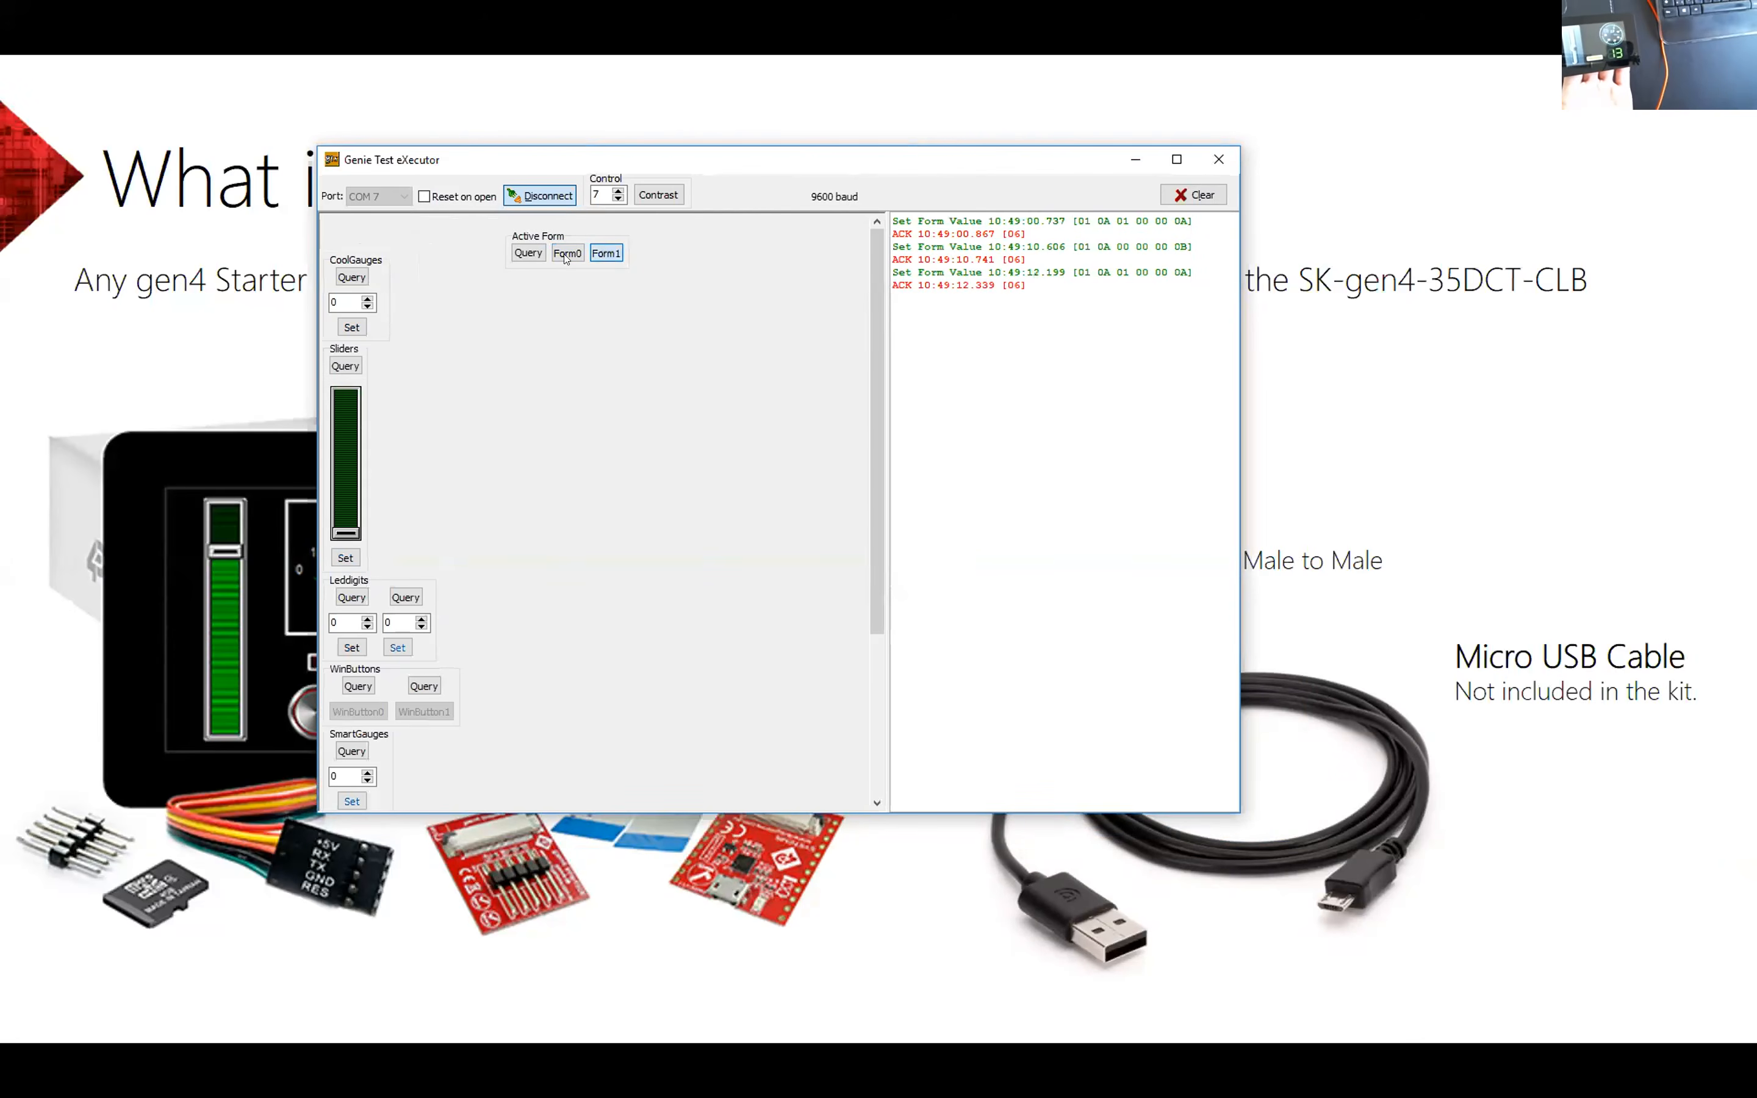
Step: Rearrange the CoolGauges, Sliders and Leddigits control groups in the open area around the Active Form group
{"action": "left_click_drag", "start_coordinate": [371, 257], "coordinate": [561, 291]}
{"action": "left_click_drag", "start_coordinate": [354, 349], "coordinate": [462, 279]}
{"action": "left_click_drag", "start_coordinate": [373, 579], "coordinate": [542, 460]}
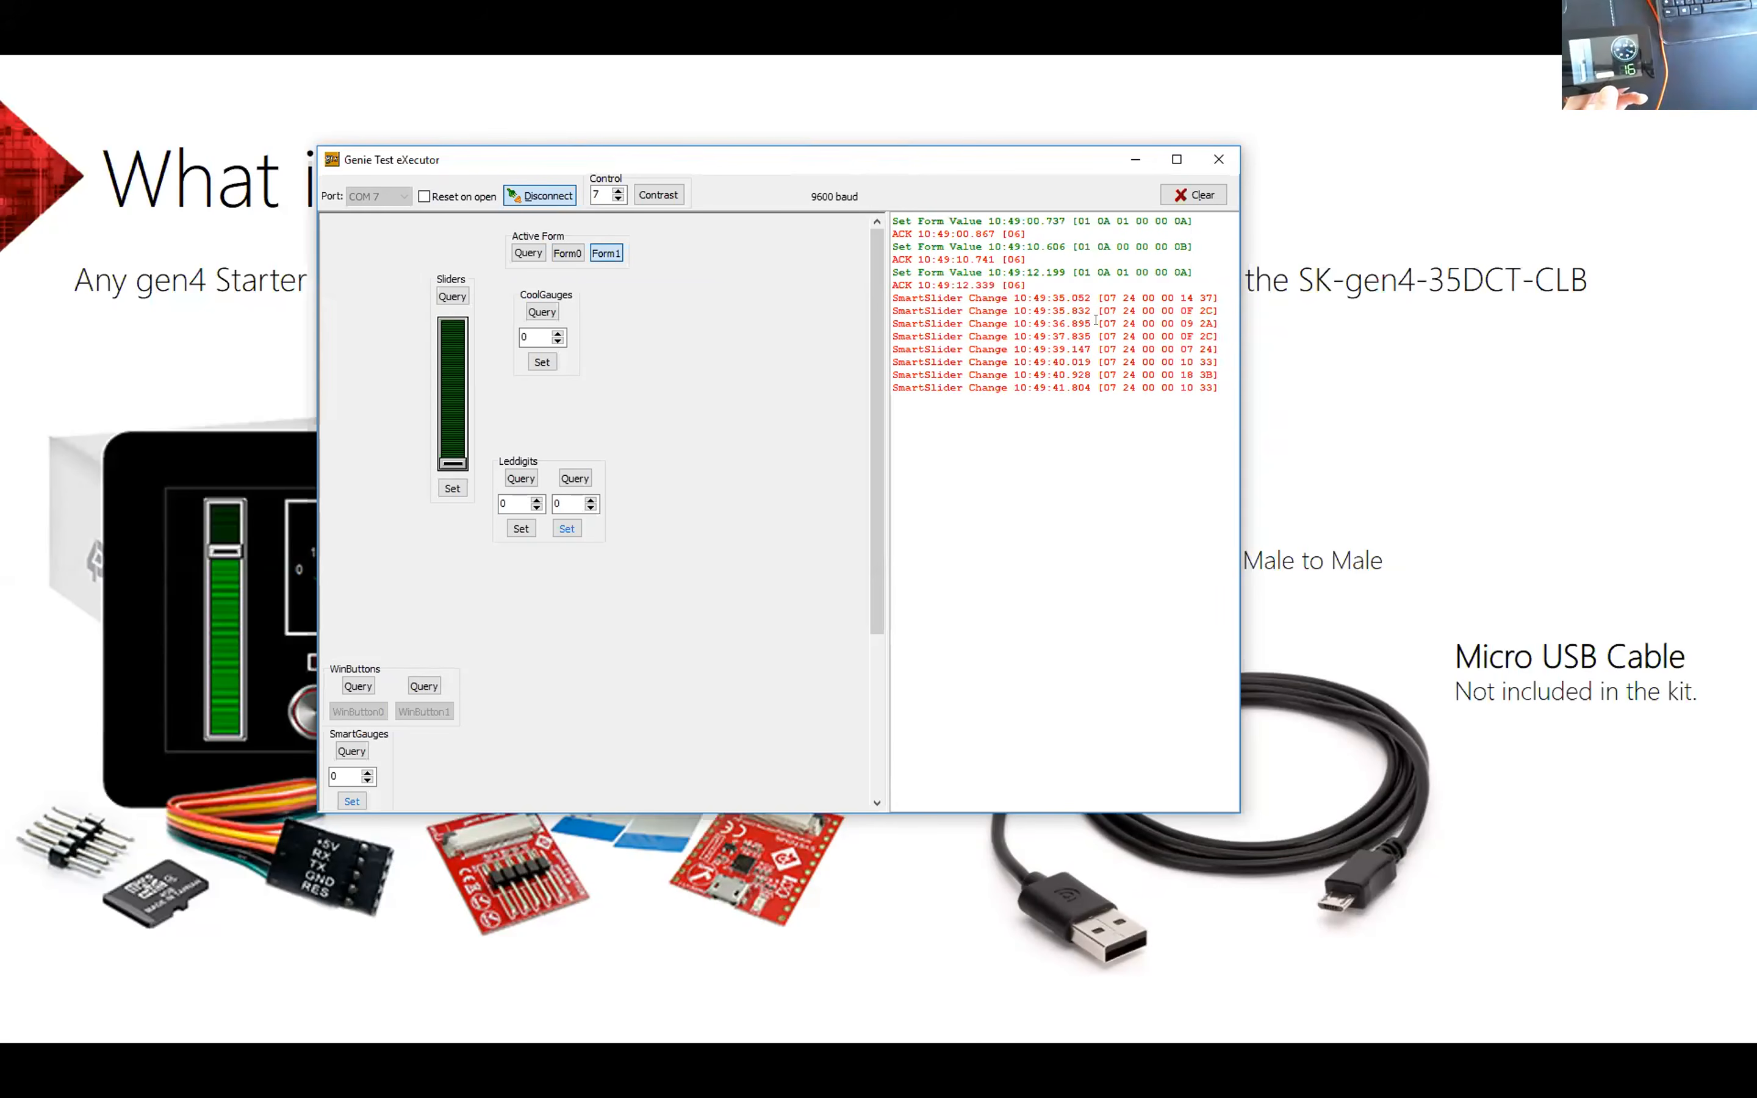
Step: Examine a logged SmartSlider message, and activate Form0 on the display and highlight the command bytes in the log
{"action": "left_click_drag", "start_coordinate": [1207, 287], "coordinate": [1149, 291]}
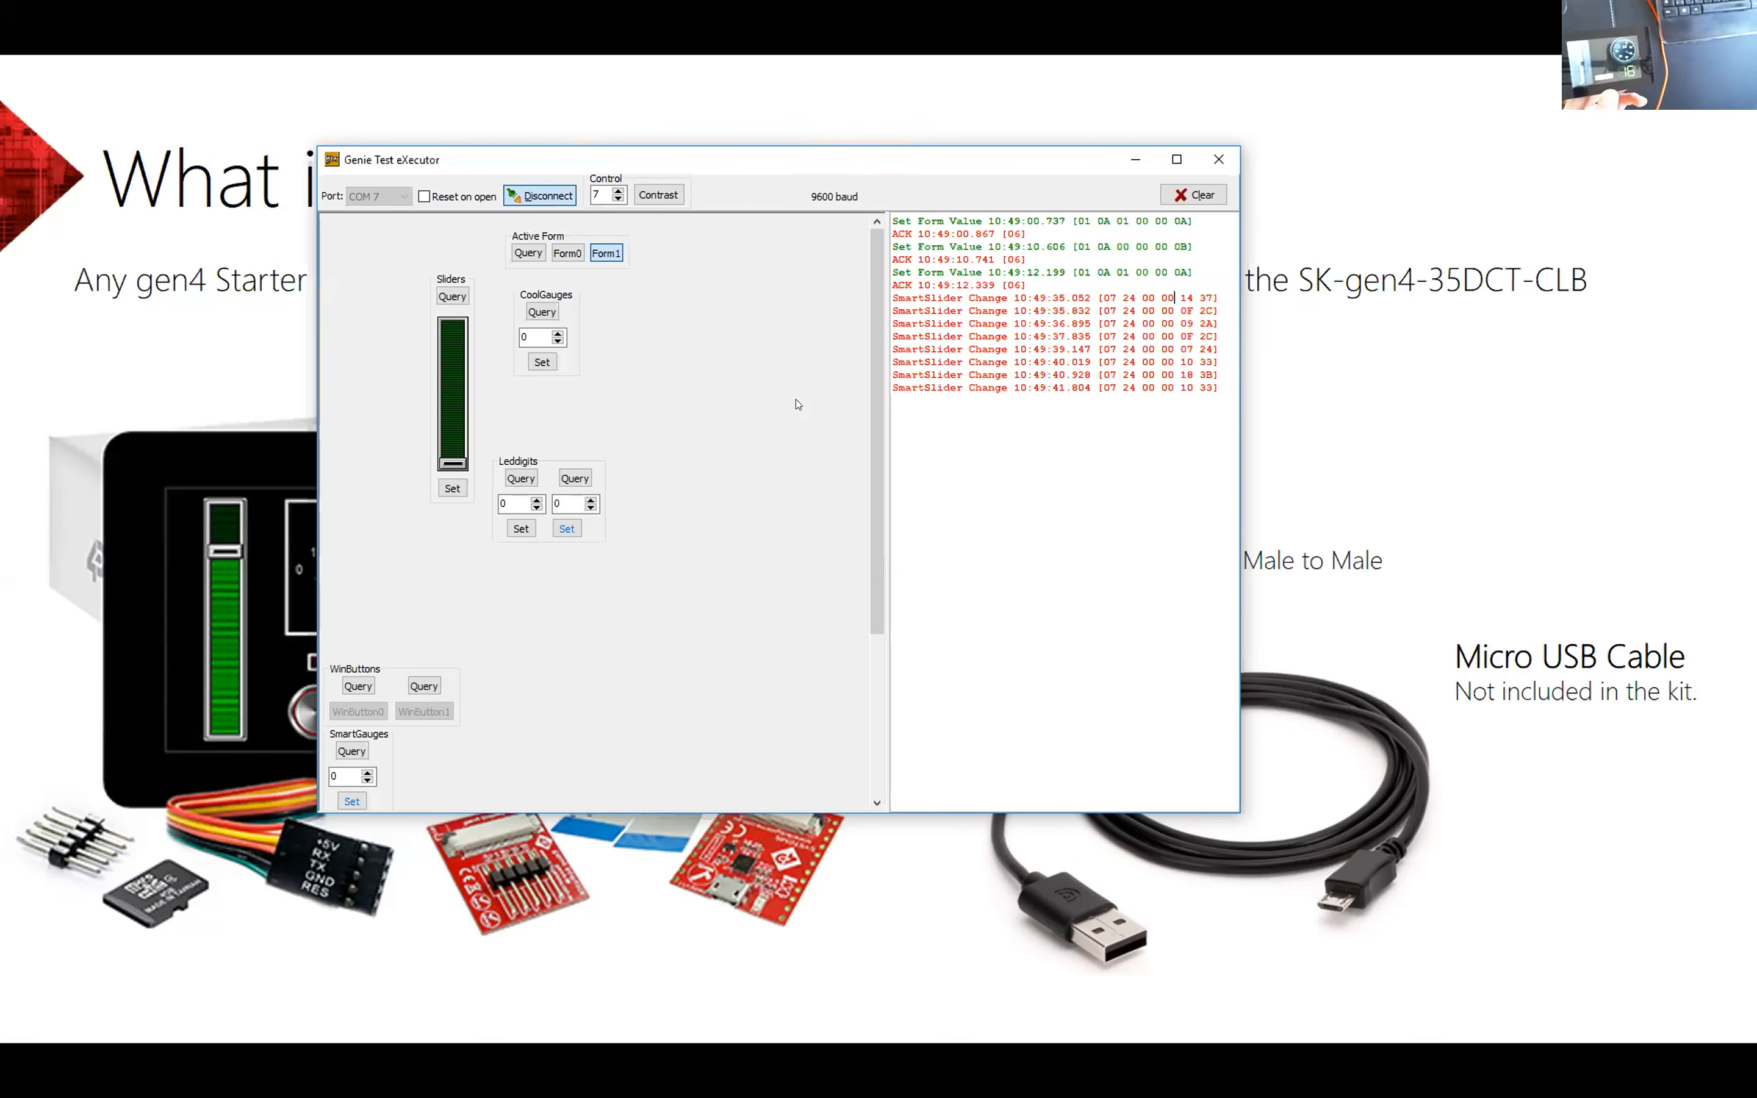
{"action": "left_click", "coordinate": [566, 254]}
{"action": "left_click_drag", "start_coordinate": [1076, 393], "coordinate": [1179, 396]}
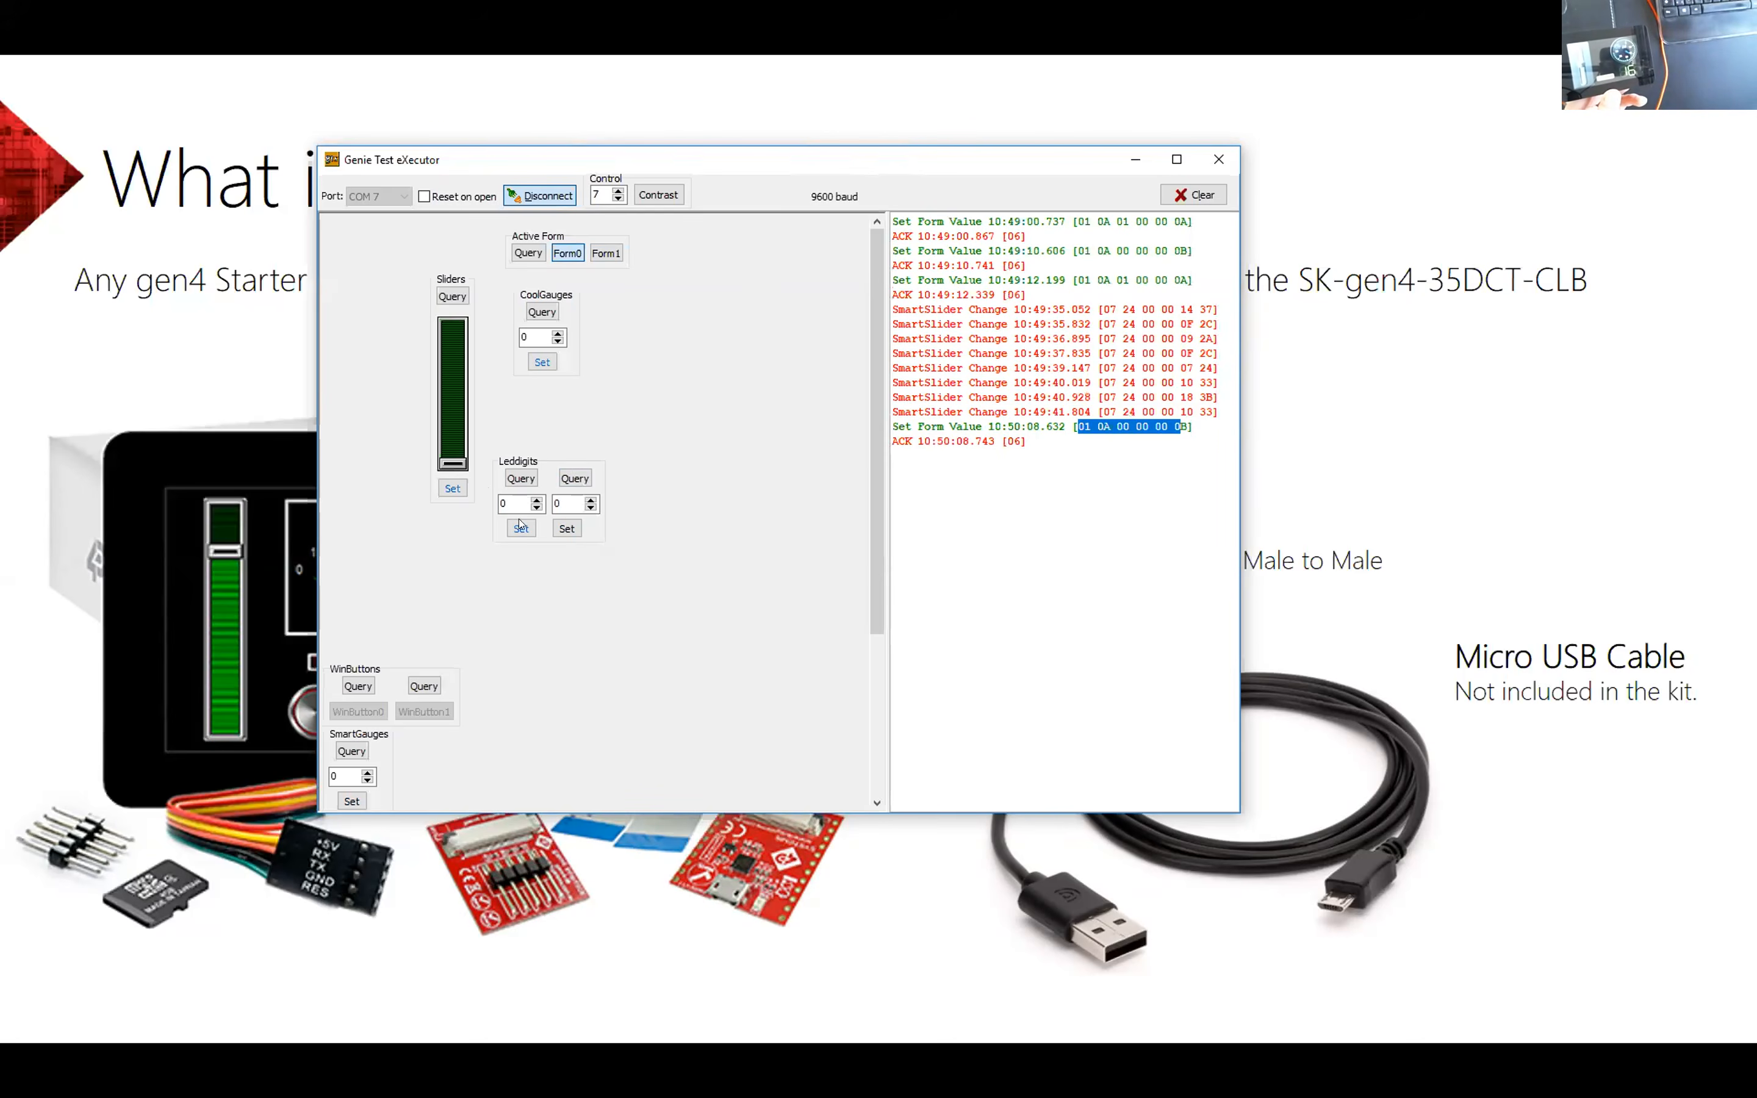
Step: Send the value 25 to the second Leddigits, examine its logged command bytes, and close the Genie Test eXecutor
{"action": "left_click", "coordinate": [556, 497]}
{"action": "double_click", "coordinate": [557, 499]}
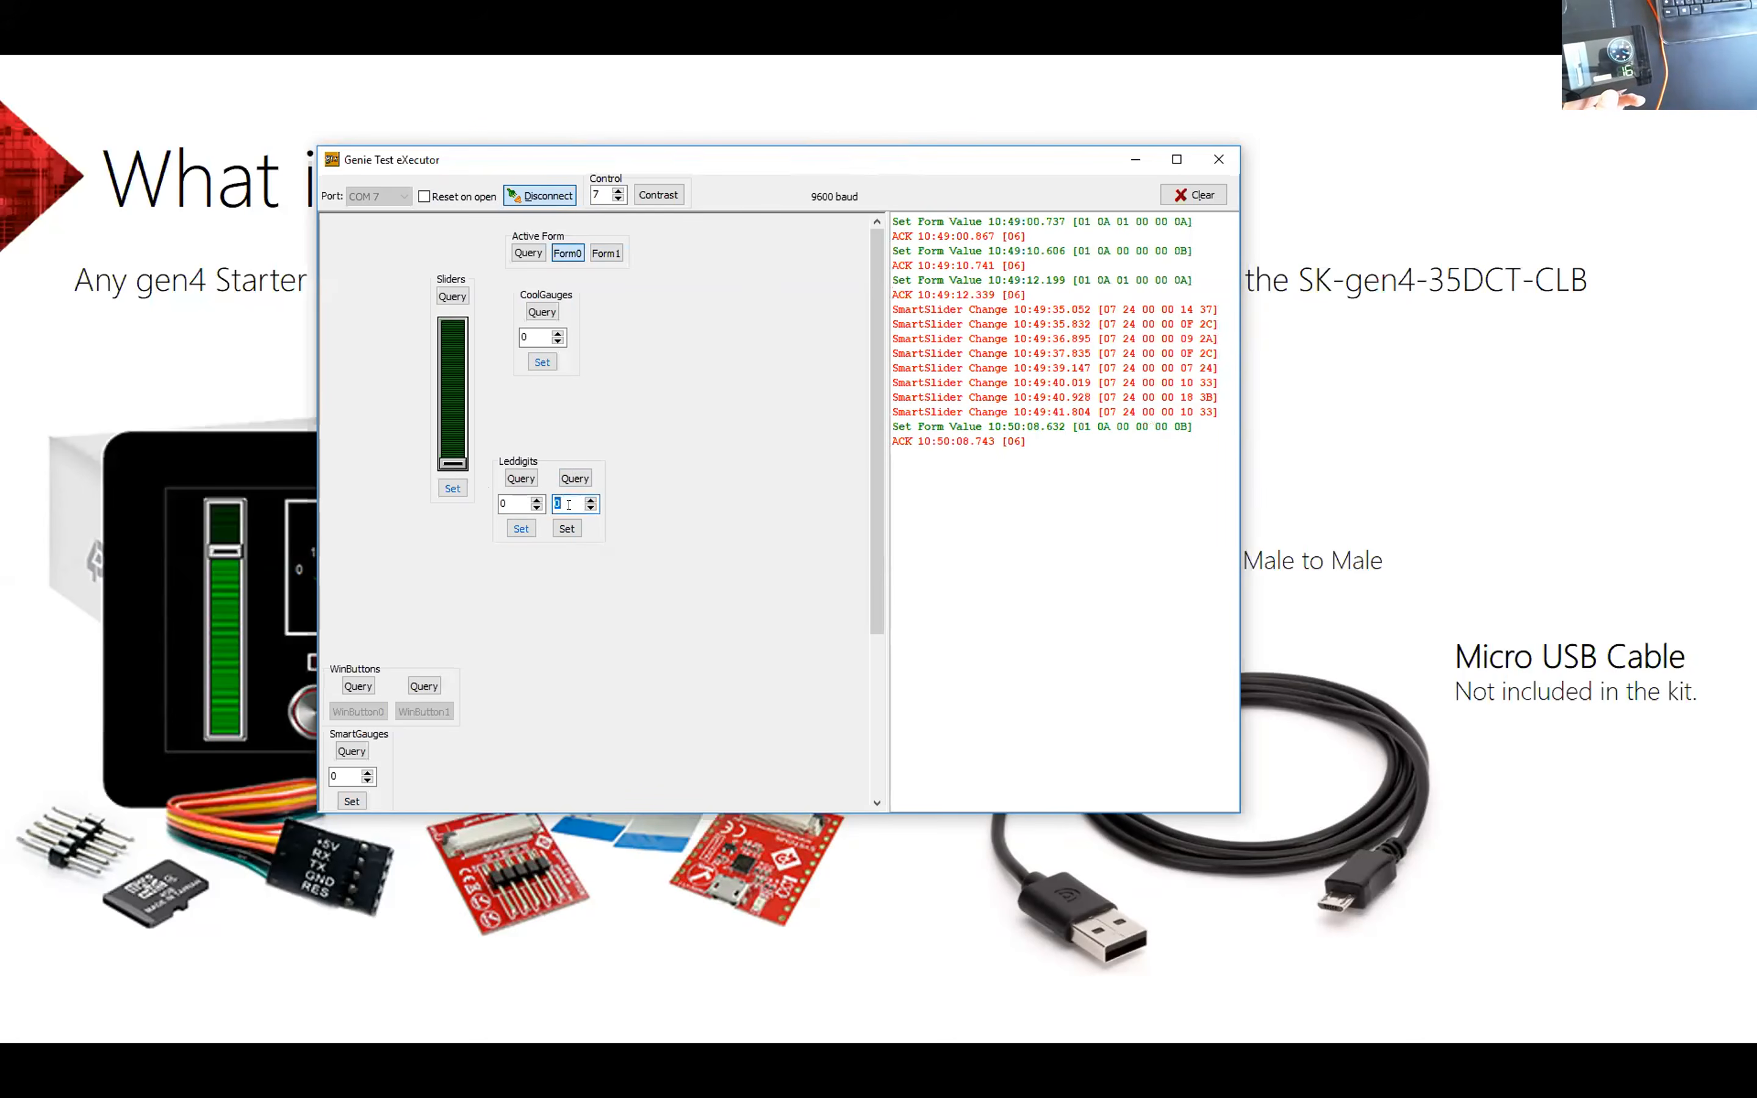
{"action": "type", "text": "25"}
{"action": "left_click", "coordinate": [566, 528]}
{"action": "left_click_drag", "start_coordinate": [1107, 455], "coordinate": [1212, 458]}
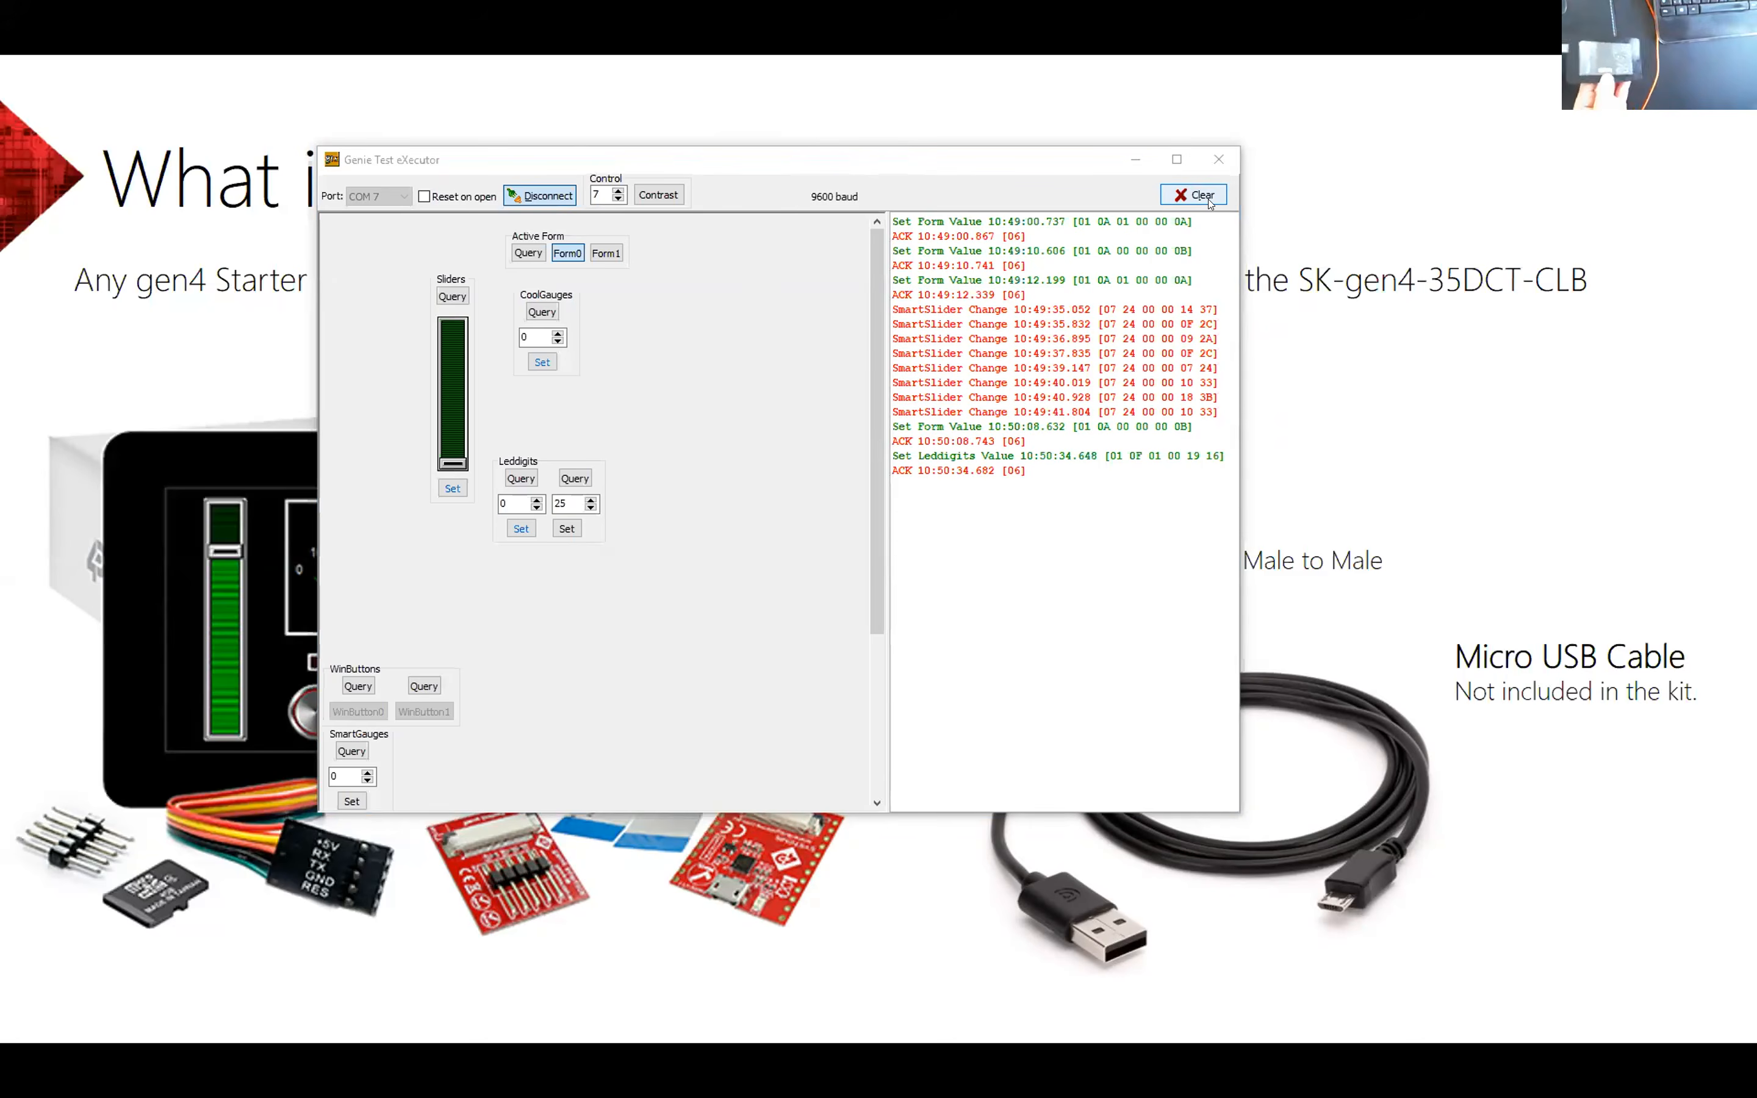
{"action": "left_click", "coordinate": [1219, 161]}
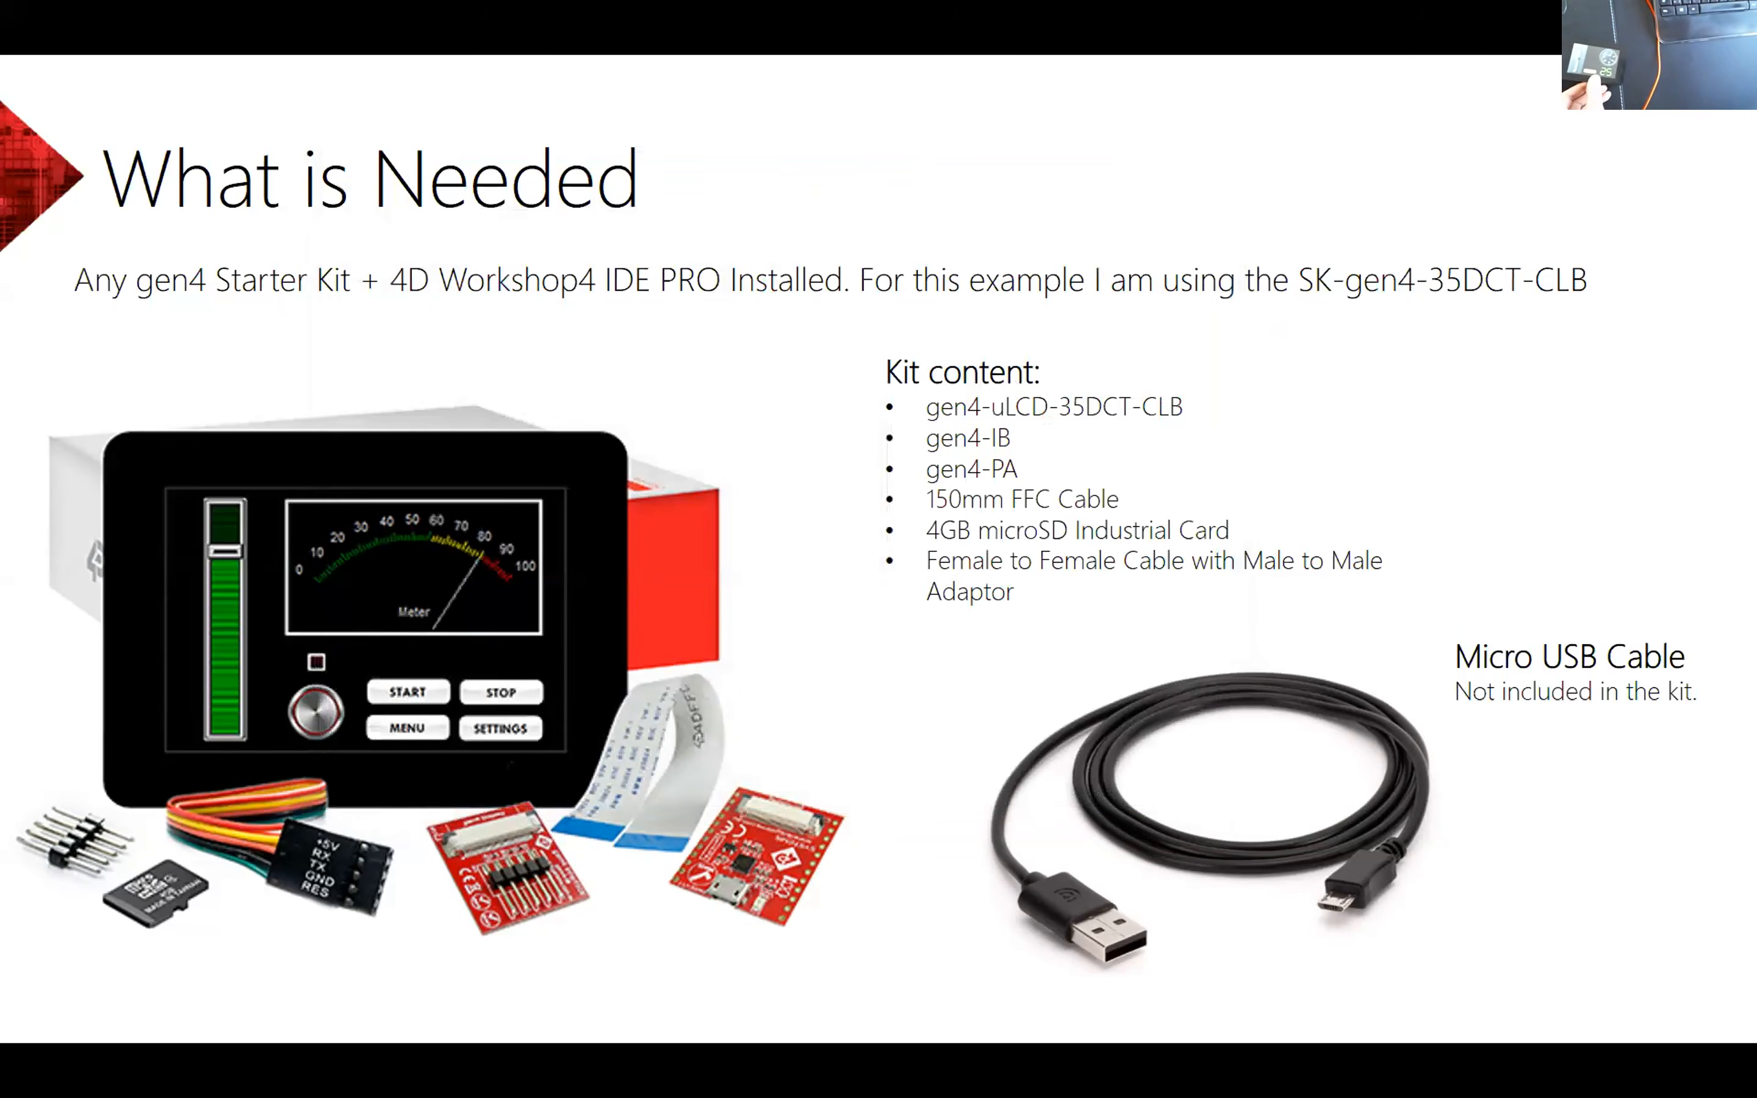
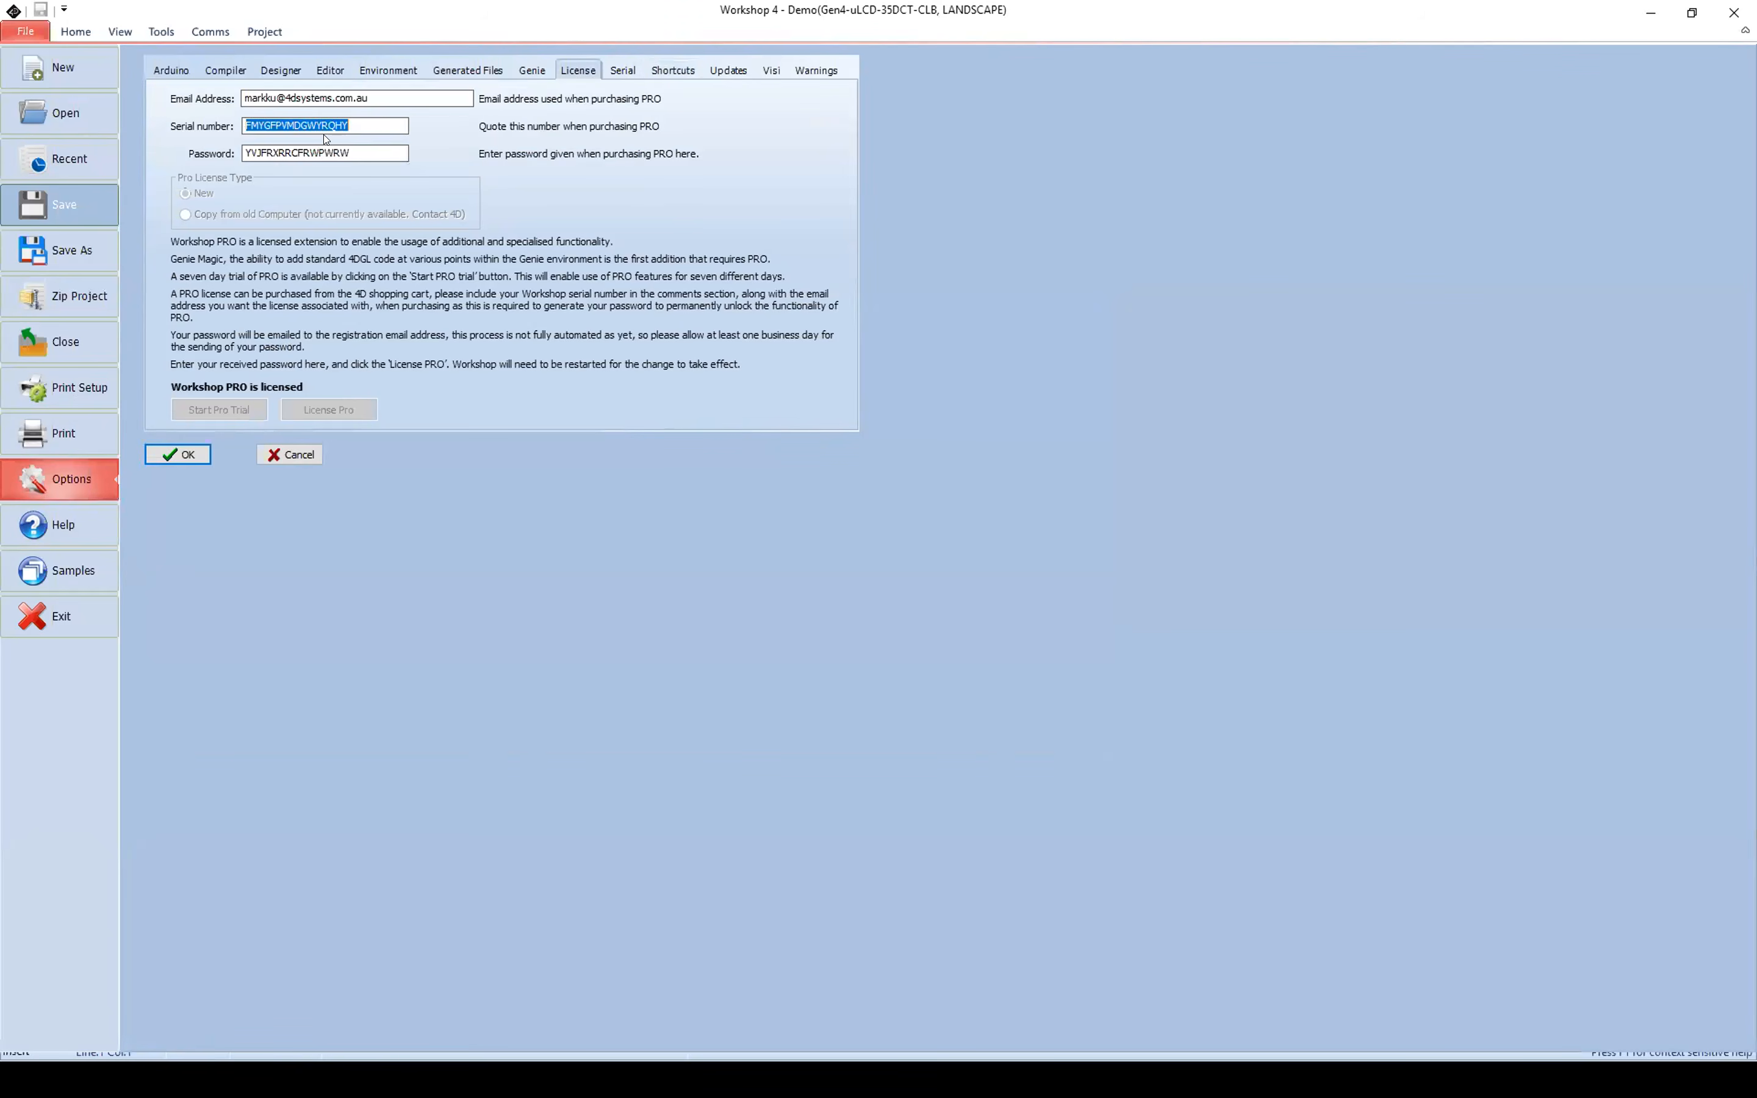
Step: Highlight the Workshop PRO license password in the options and close the options with the settings accepted
{"action": "mouse_move", "coordinate": [348, 150]}
{"action": "left_mouse_down"}
{"action": "mouse_move", "coordinate": [244, 151]}
{"action": "mouse_move", "coordinate": [361, 156]}
{"action": "left_mouse_up"}
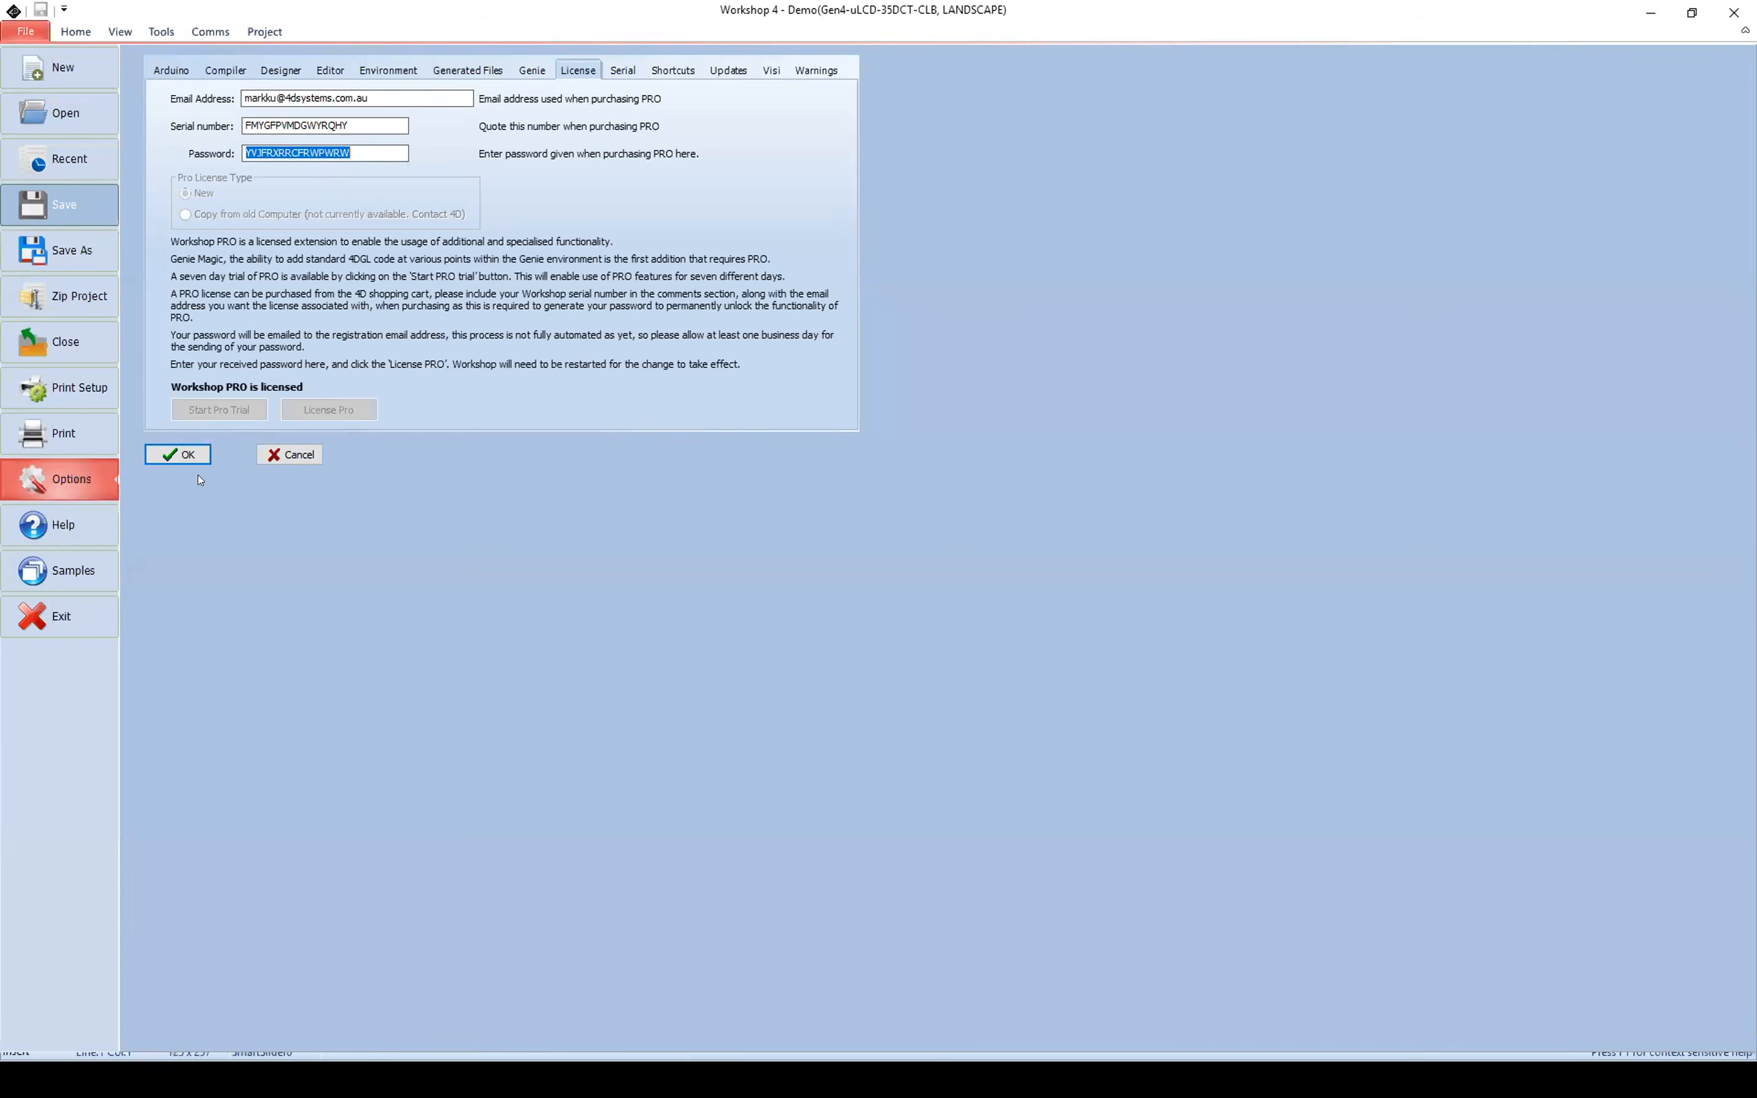
{"action": "left_click", "coordinate": [182, 454]}
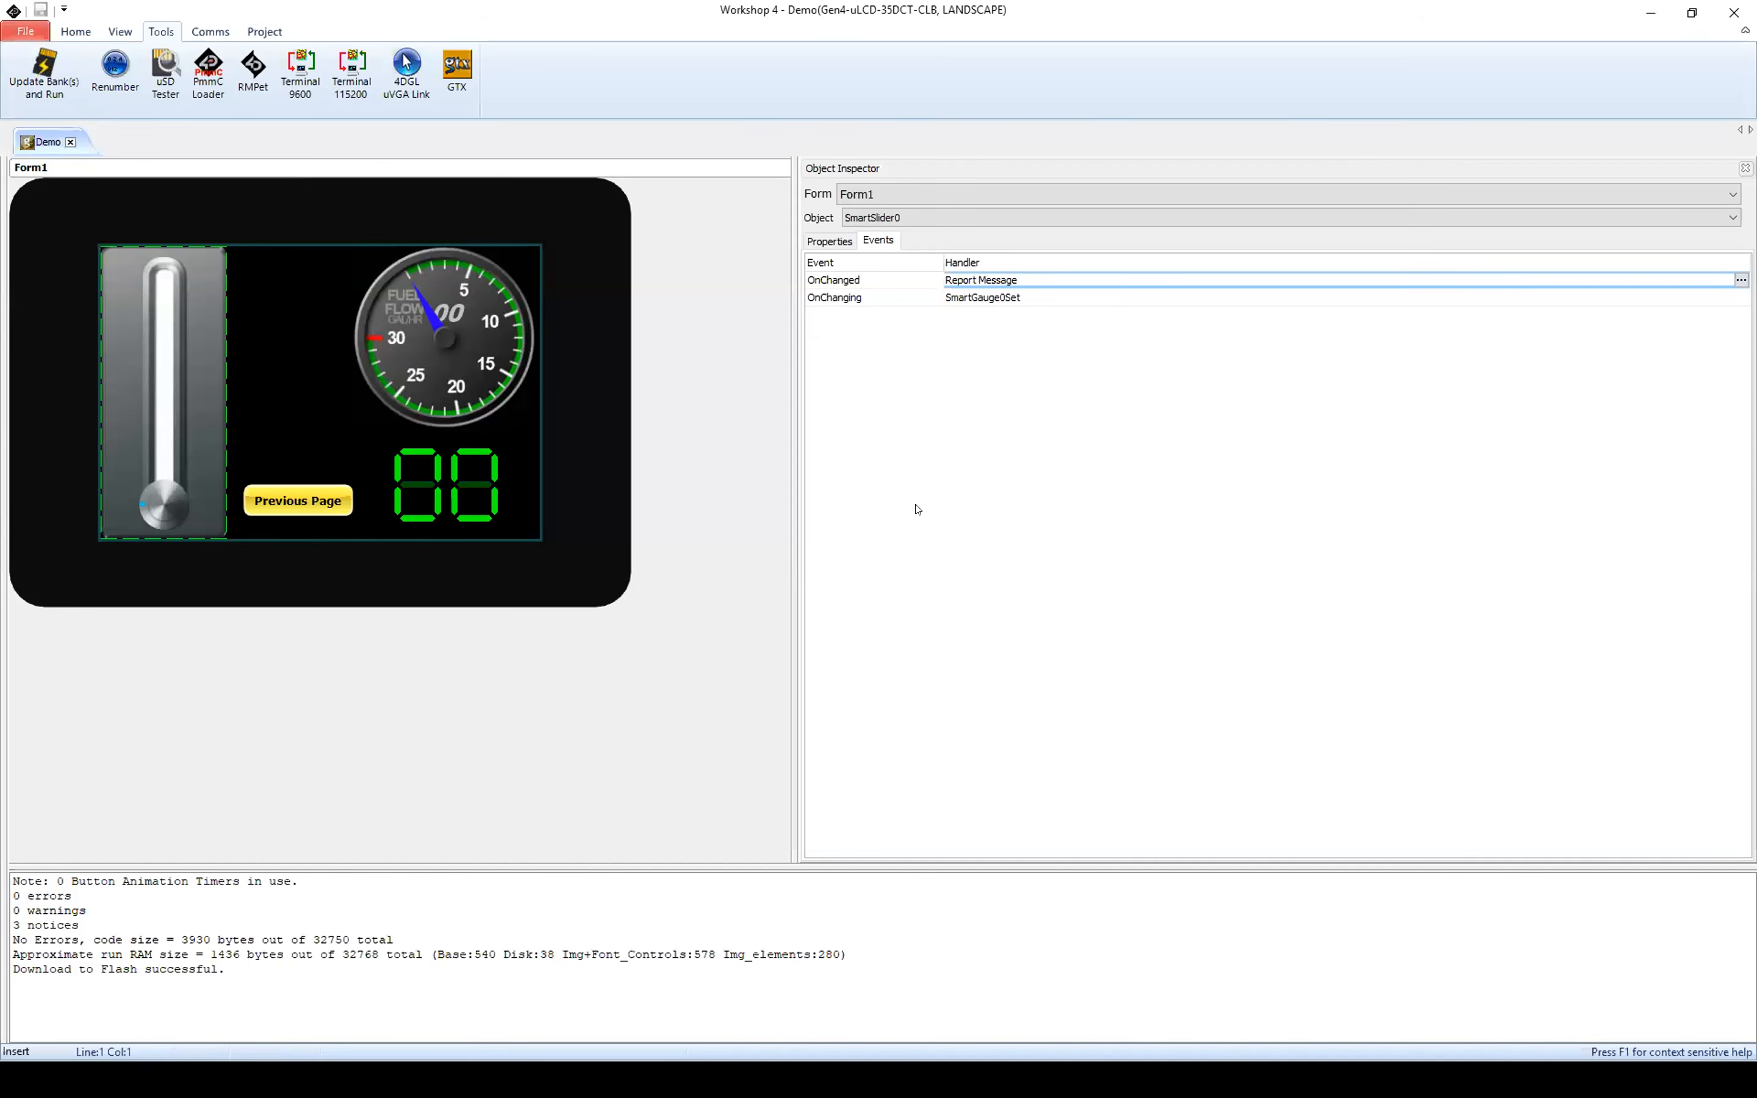
Step: Select the fuel flow gauge on Form1 to inspect its events
{"action": "key", "text": "alt+Tab"}
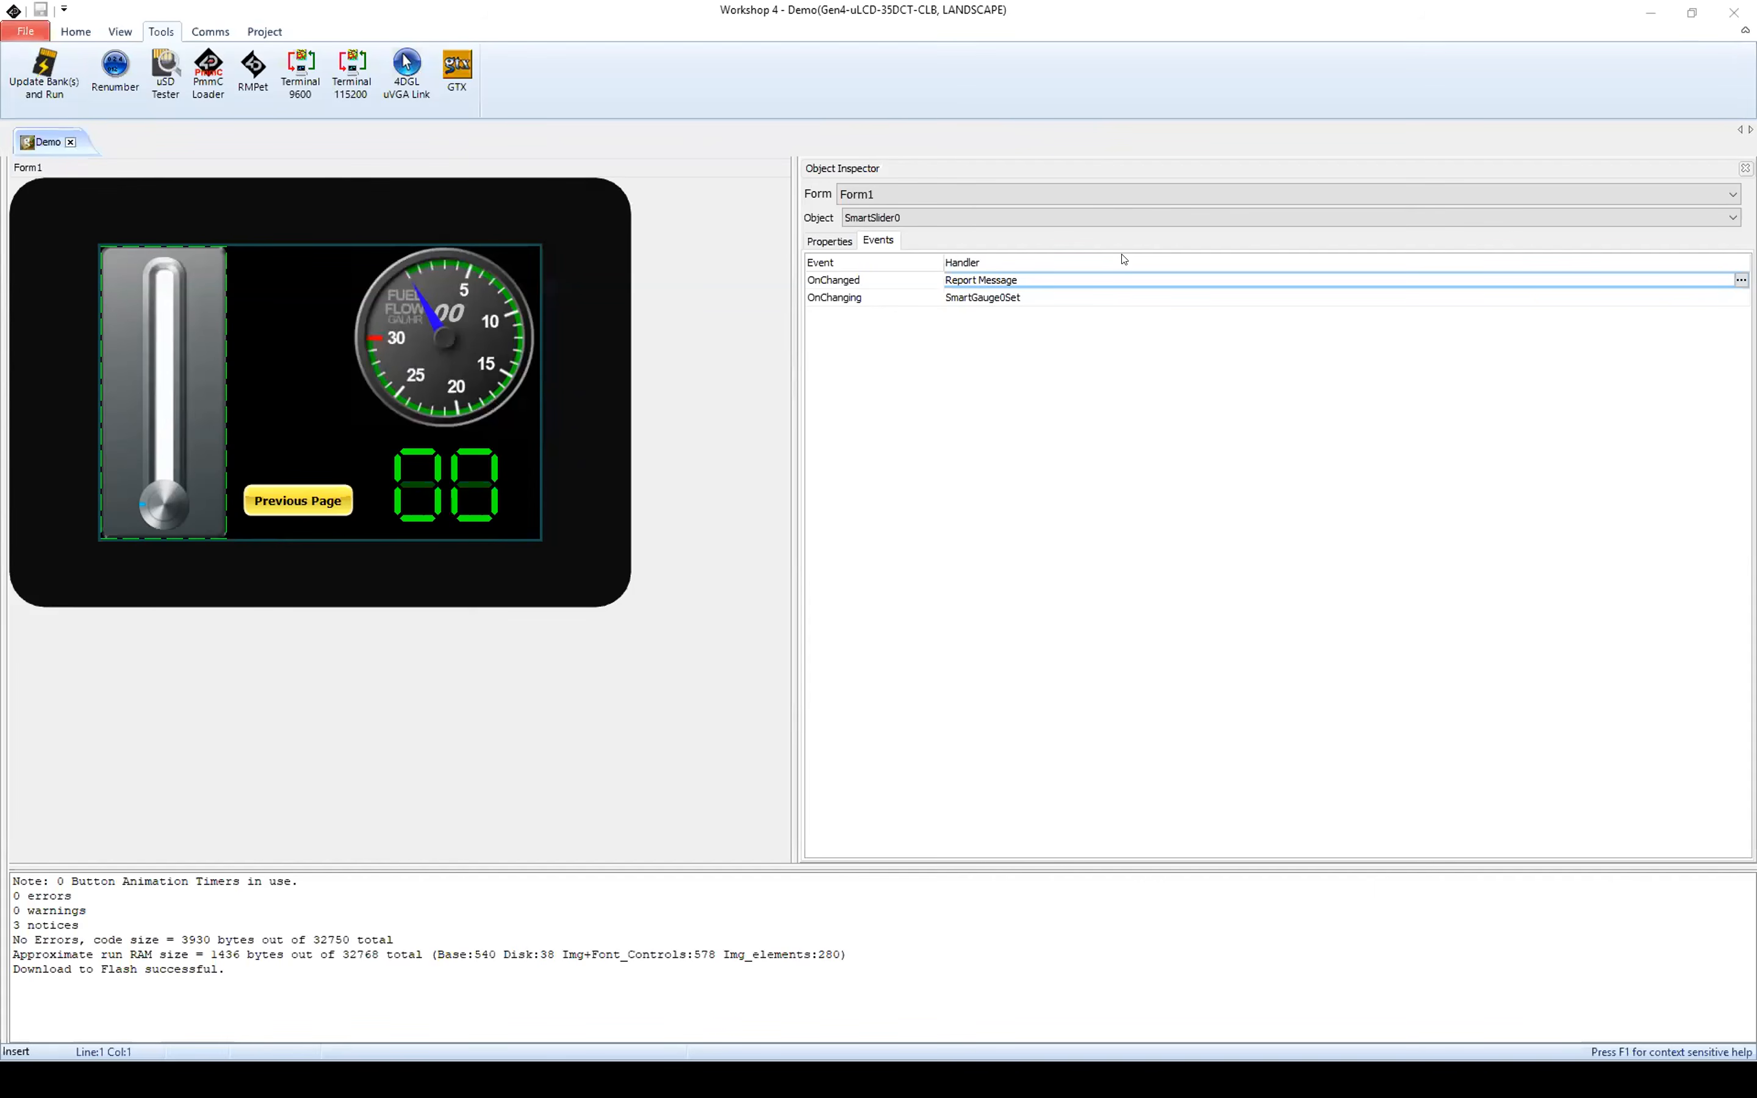
{"action": "left_click", "coordinate": [488, 331]}
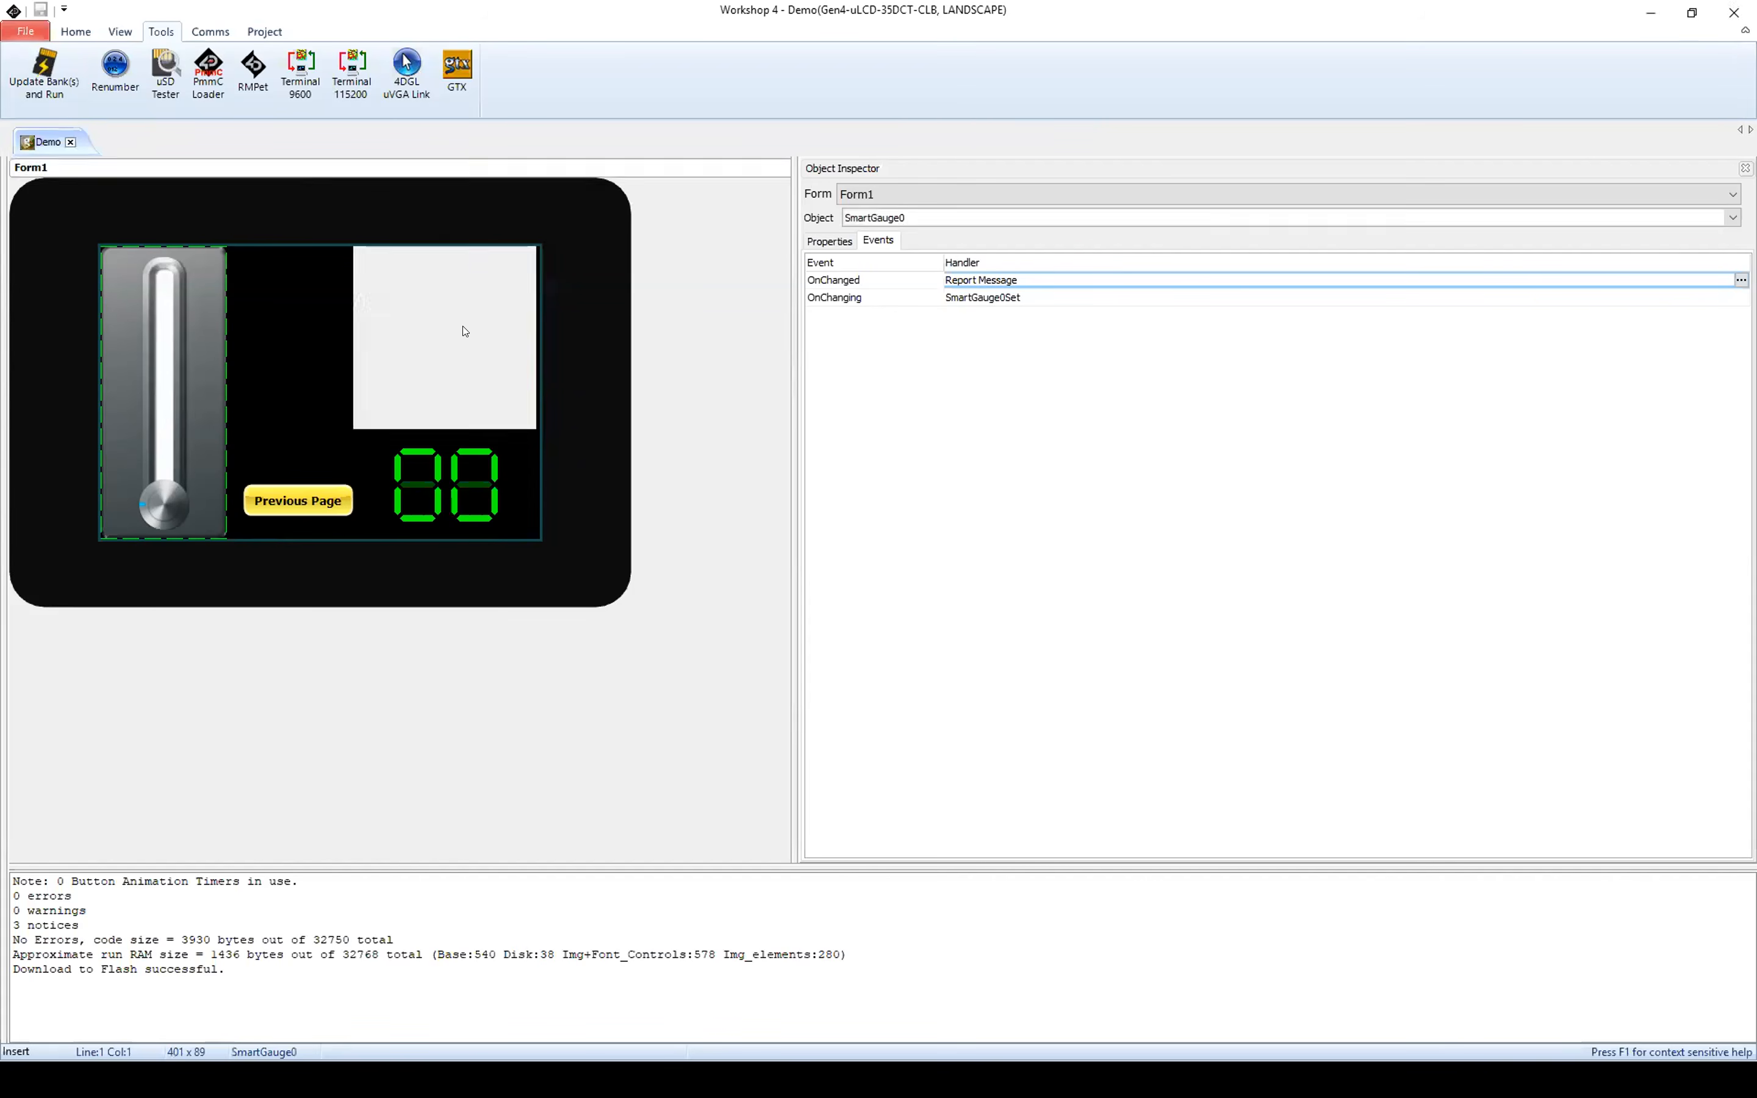